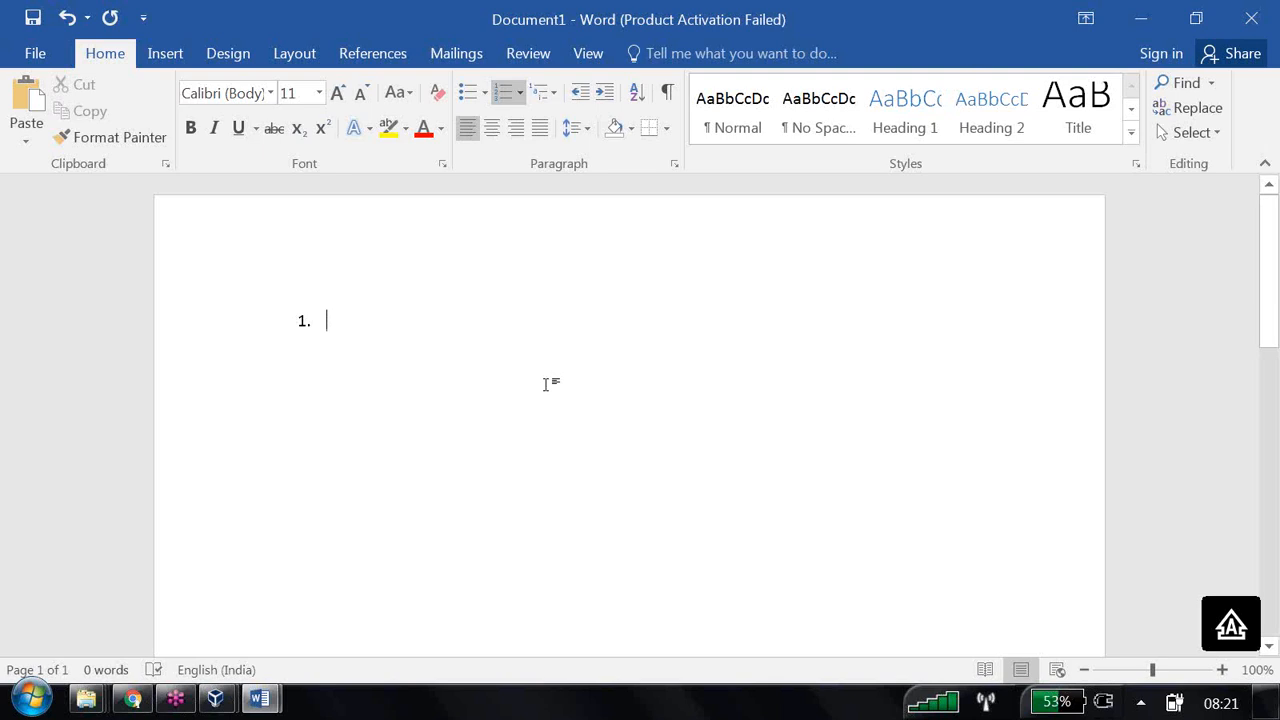
- Type 'Column Properties' with indented sub-items 'style' and 'Column Format'
{"action": "type", "text": "cO"}
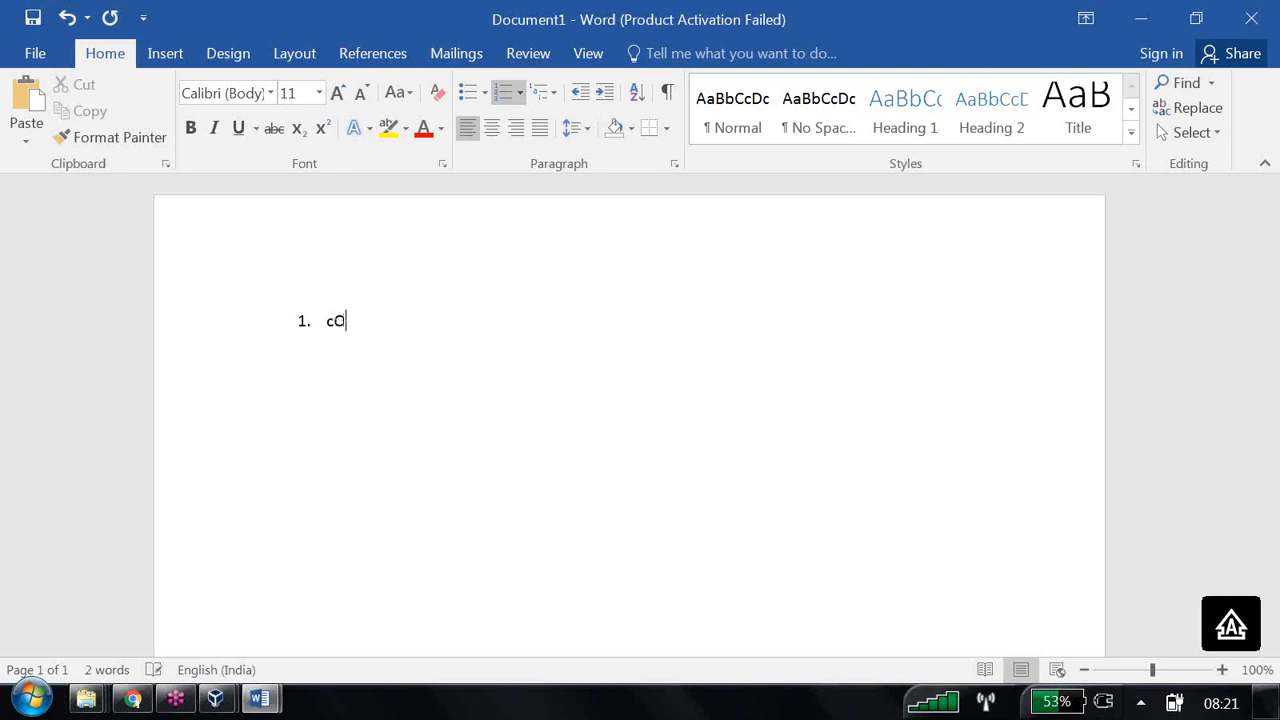
{"action": "key", "text": "BackSpace"}
{"action": "key", "text": "BackSpace"}
{"action": "type", "text": "Column Prop"}
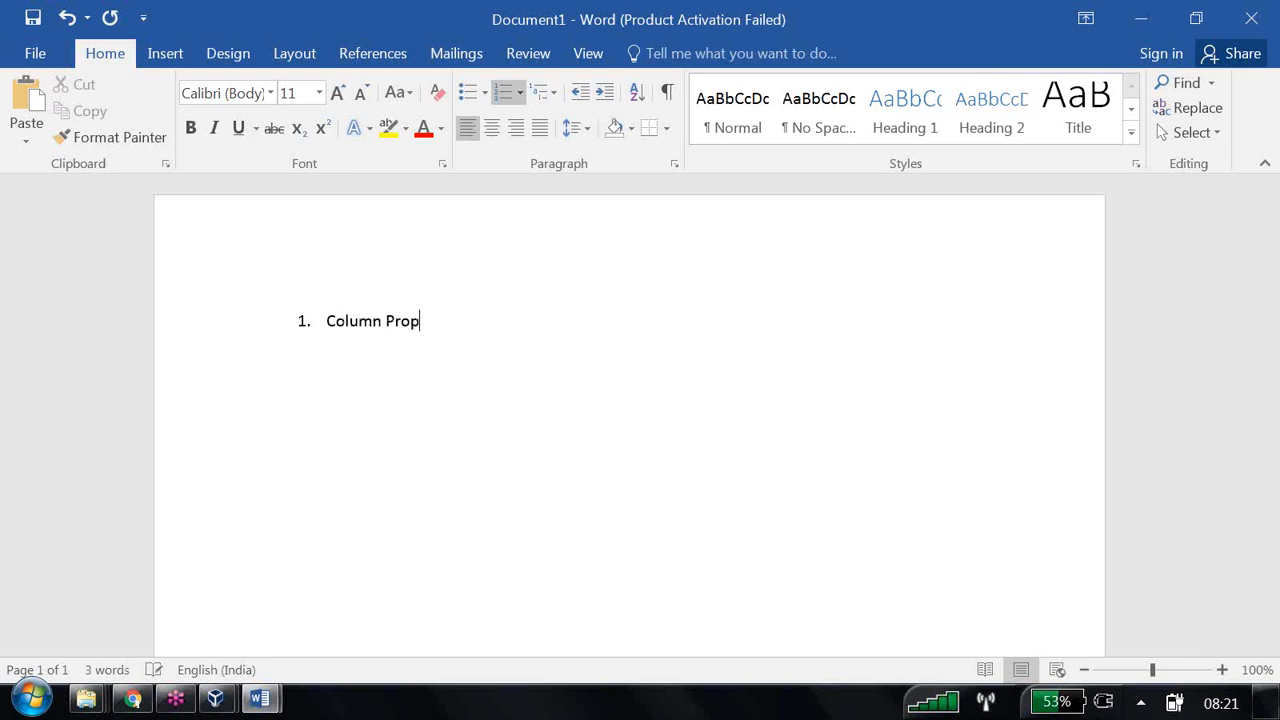
{"action": "type", "text": "erties"}
{"action": "key", "text": "Return"}
{"action": "left_click", "coordinate": [605, 93]}
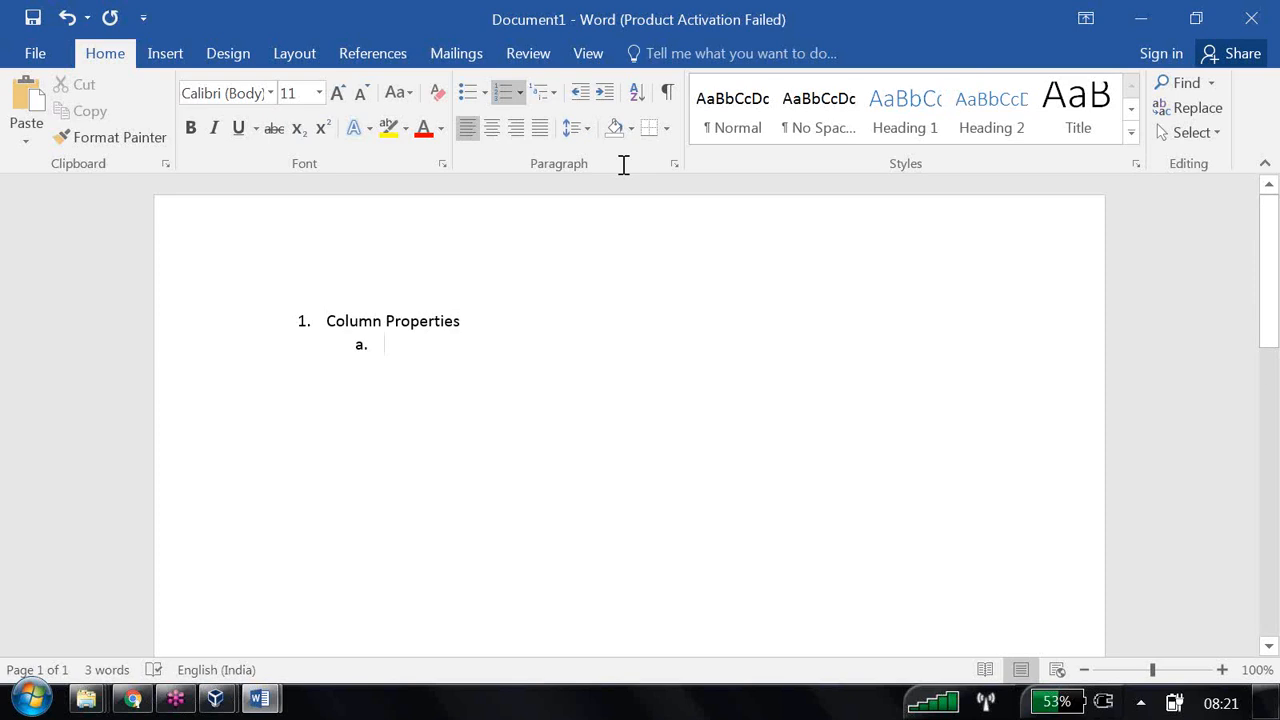
{"action": "type", "text": "style"}
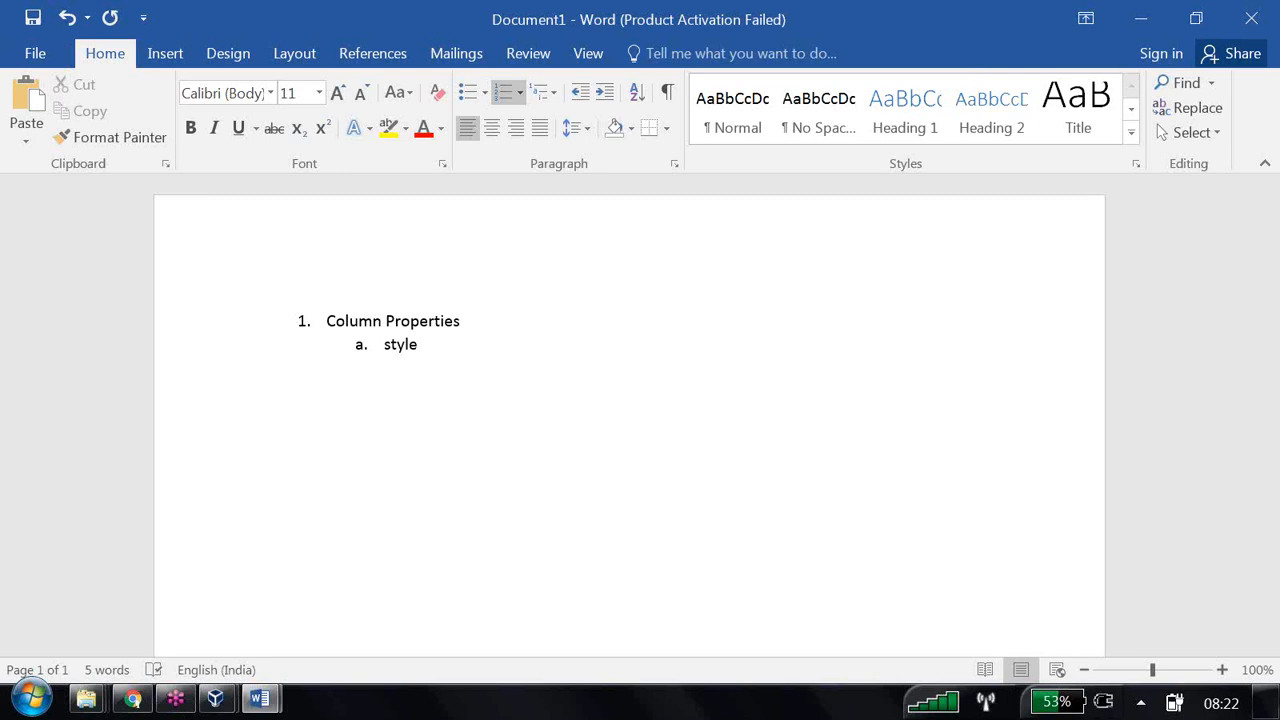
{"action": "key", "text": "Return"}
{"action": "type", "text": "Column Format"}
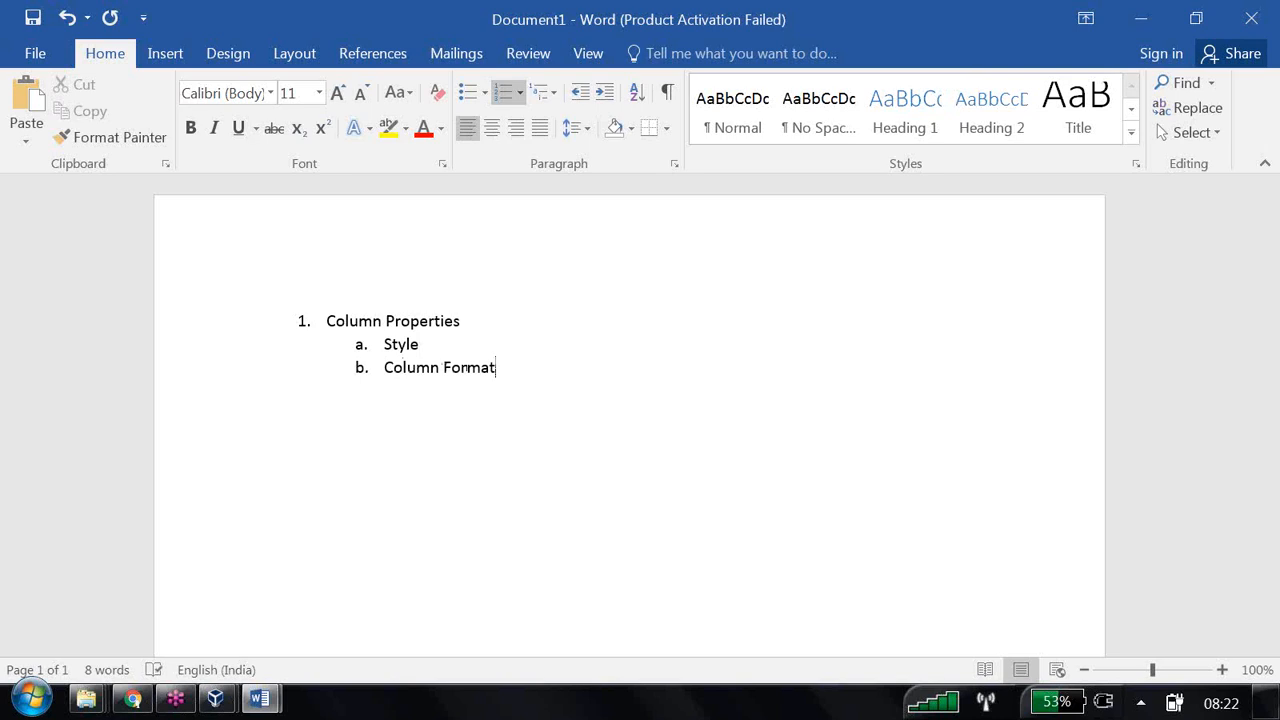
- Nest 'Change heading', 'Hide Columns report / RPD' and 'Supress' under Column Format
{"action": "key", "text": "Return"}
{"action": "left_click", "coordinate": [605, 93]}
{"action": "type", "text": "C"}
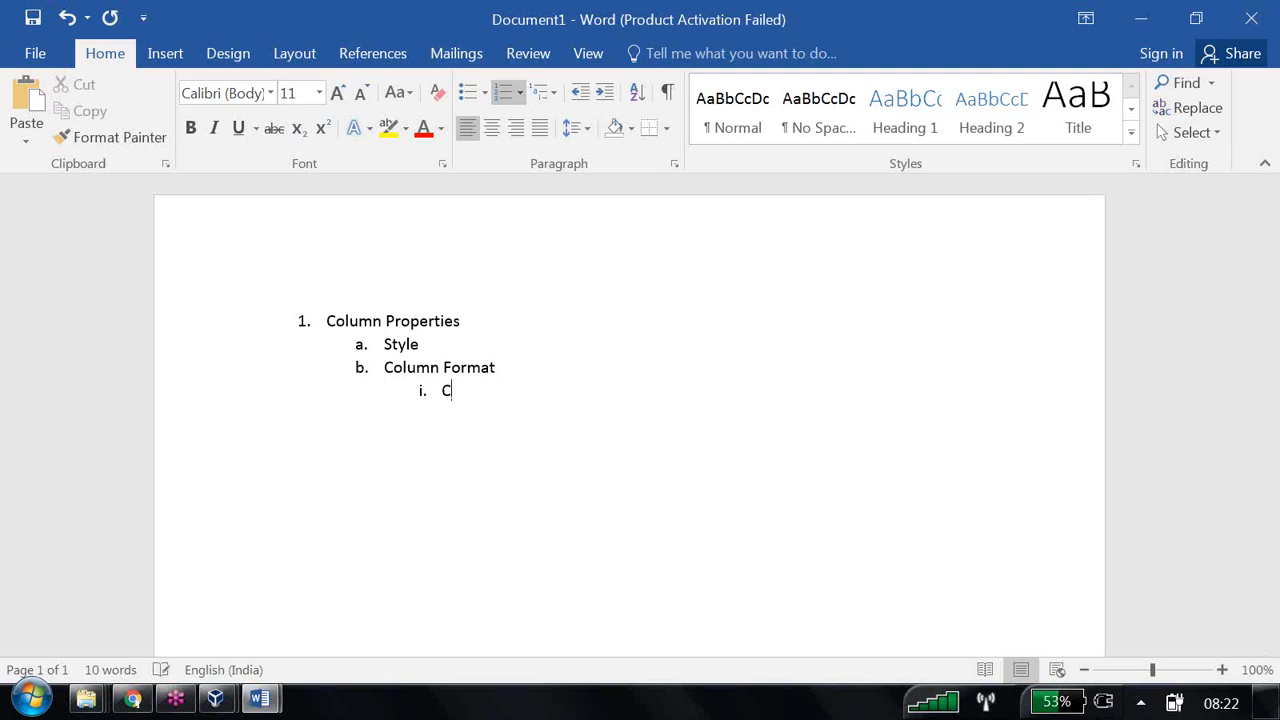
{"action": "type", "text": "hange heading"}
{"action": "key", "text": "Return"}
{"action": "type", "text": "Hide"}
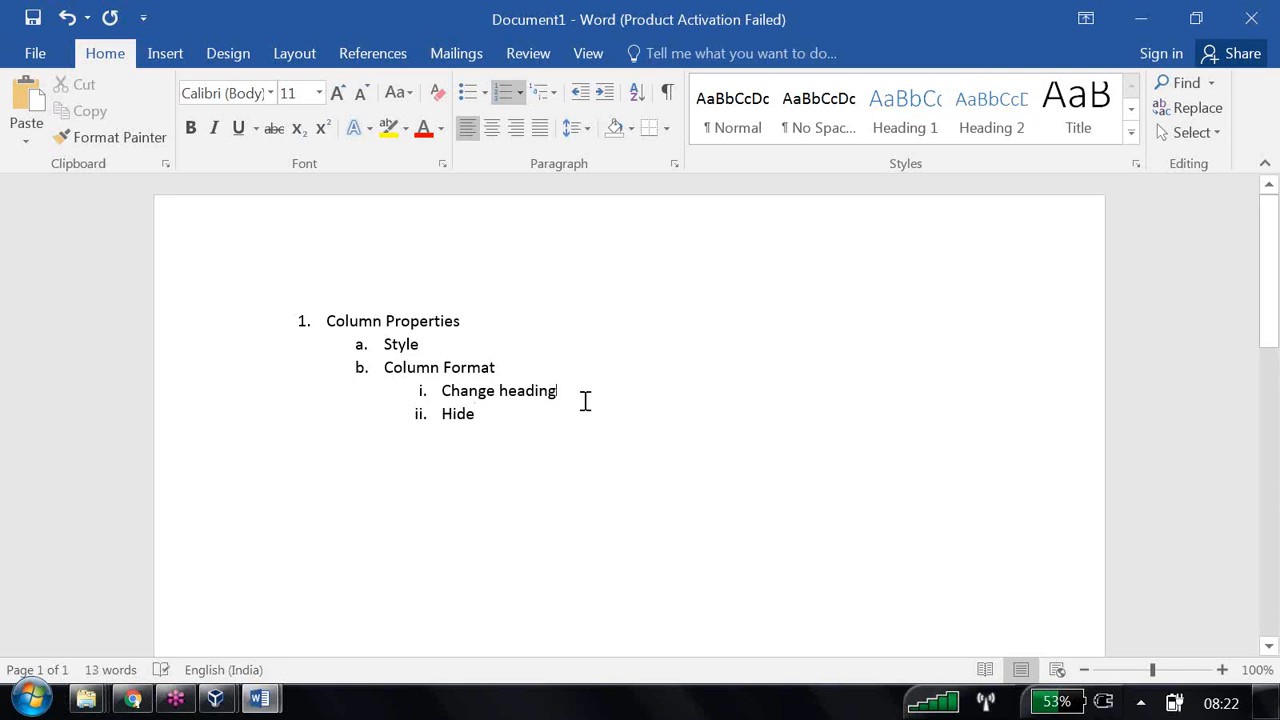
{"action": "type", "text": "C"}
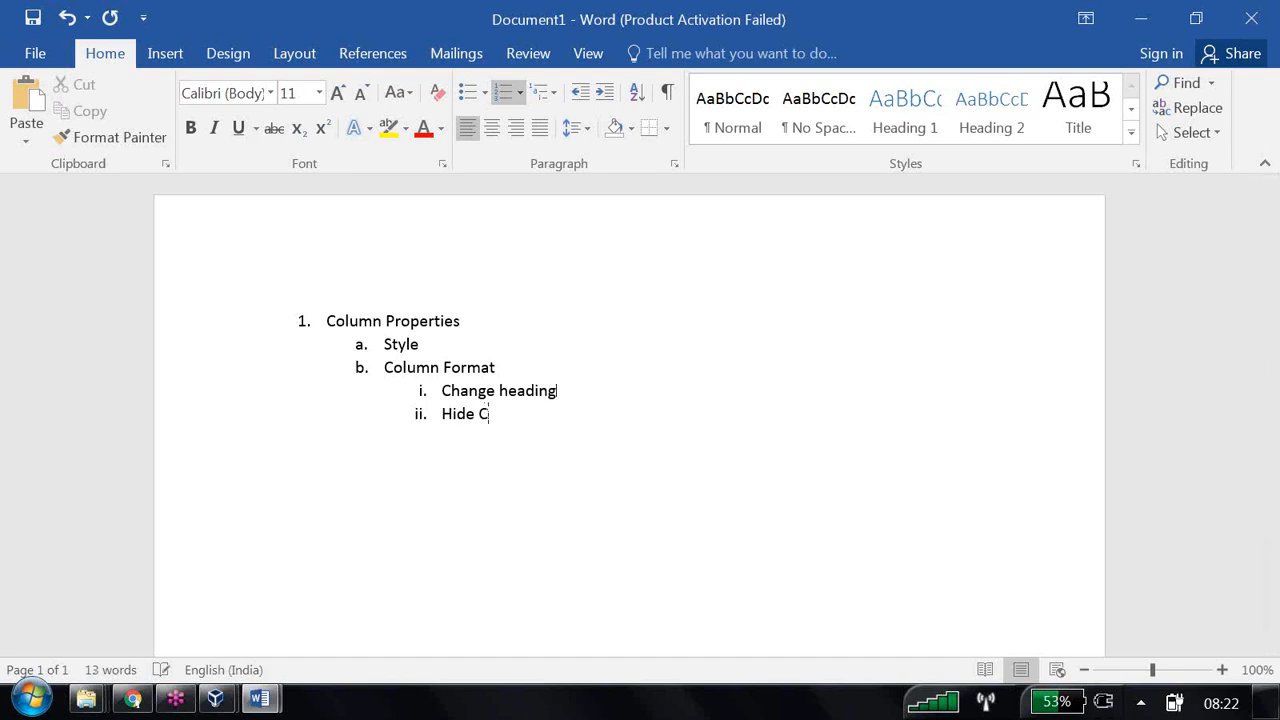
{"action": "type", "text": "olumns report / RPD"}
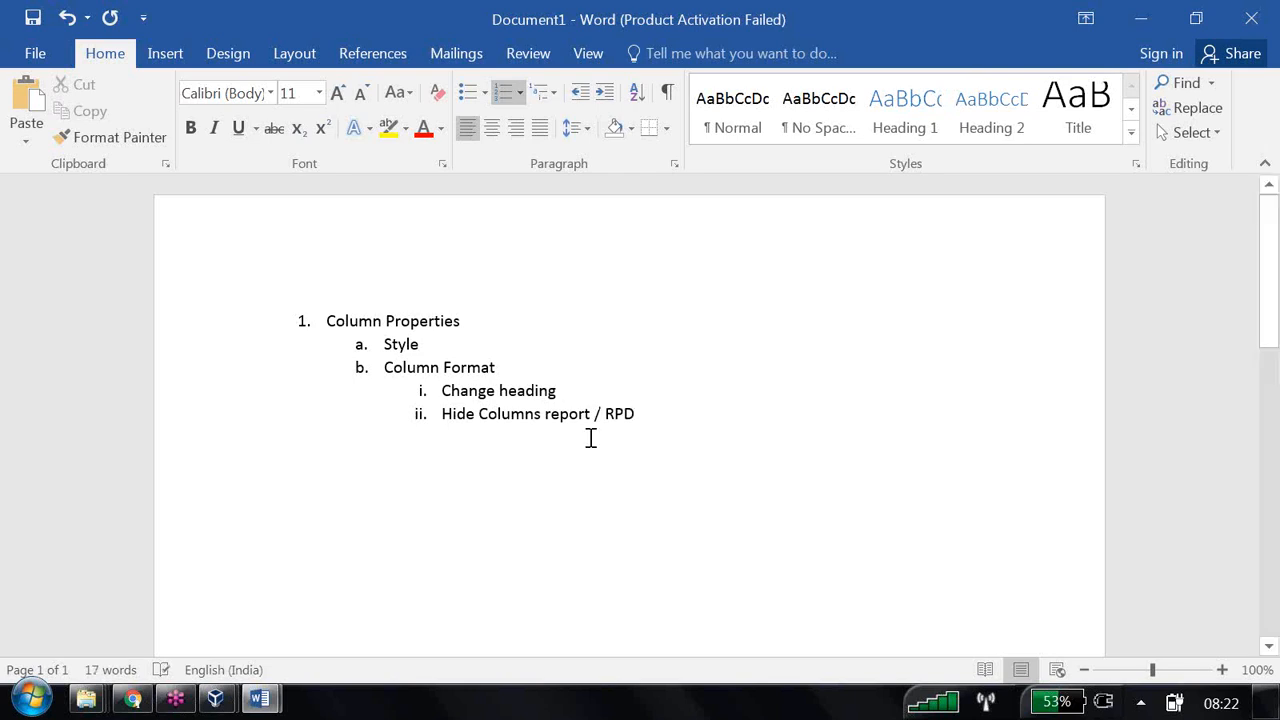
{"action": "key", "text": "Return"}
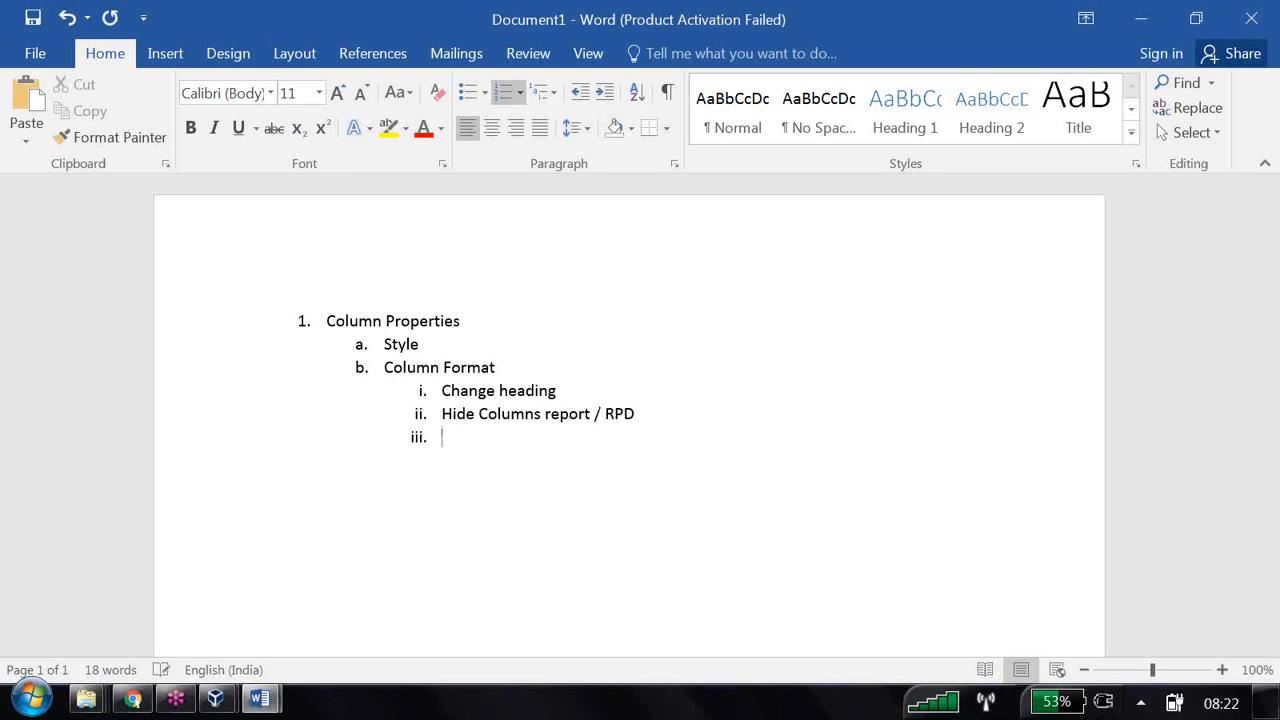
{"action": "type", "text": "Supress"}
{"action": "key", "text": "Return"}
- Add item 'Data Format' with nested sub-items 'DD-mon-yyyyy', 'Numbers .xx' and 'Currency'
{"action": "left_click", "coordinate": [581, 96]}
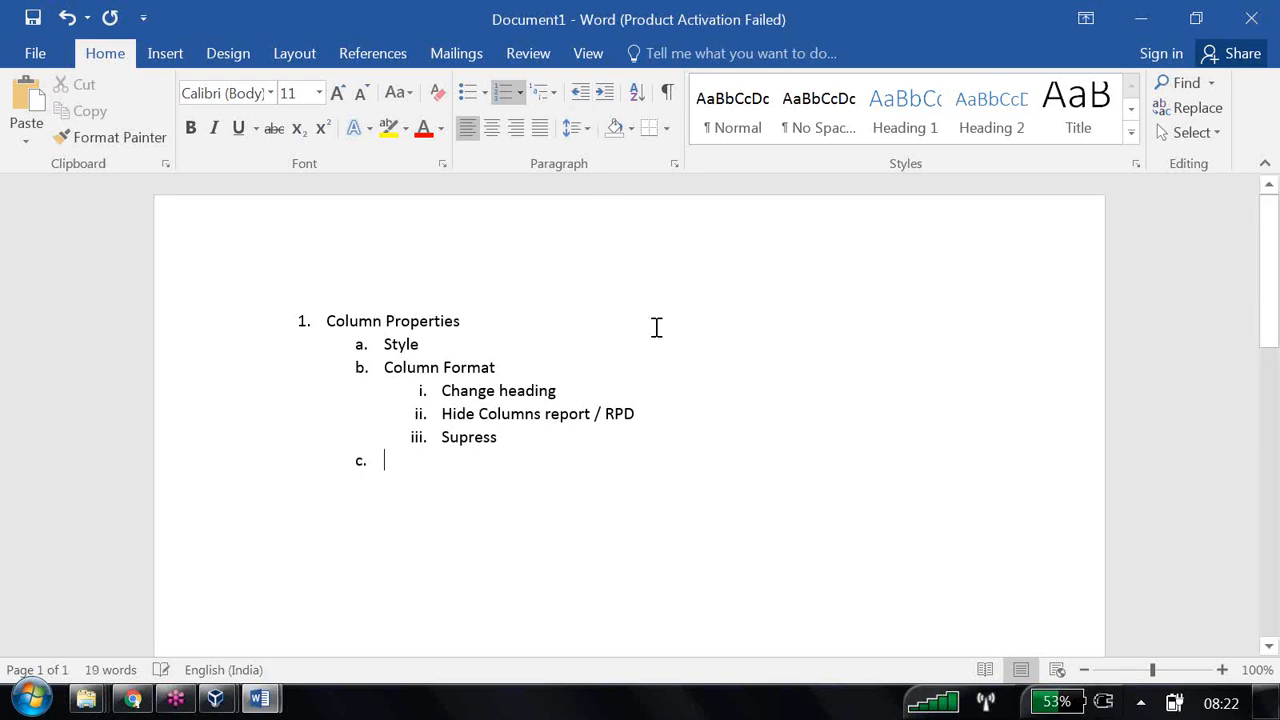
{"action": "type", "text": "Data Format"}
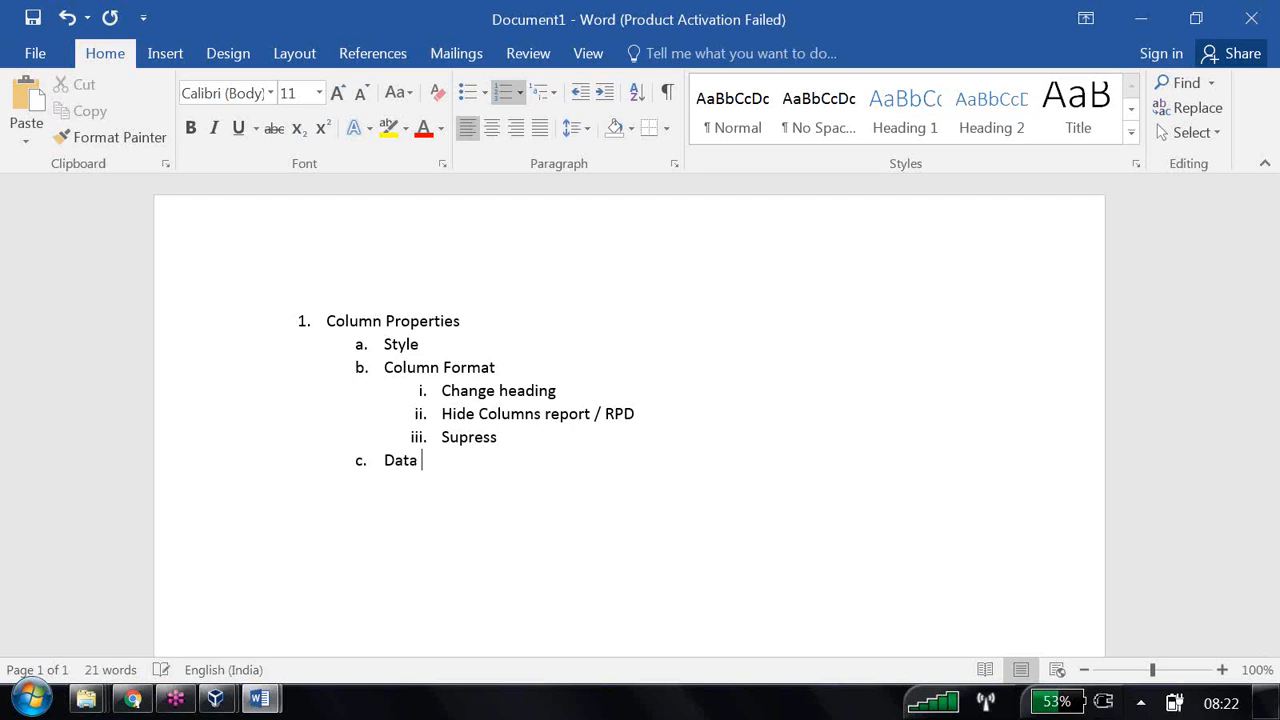
{"action": "key", "text": "Return"}
{"action": "left_click", "coordinate": [605, 93]}
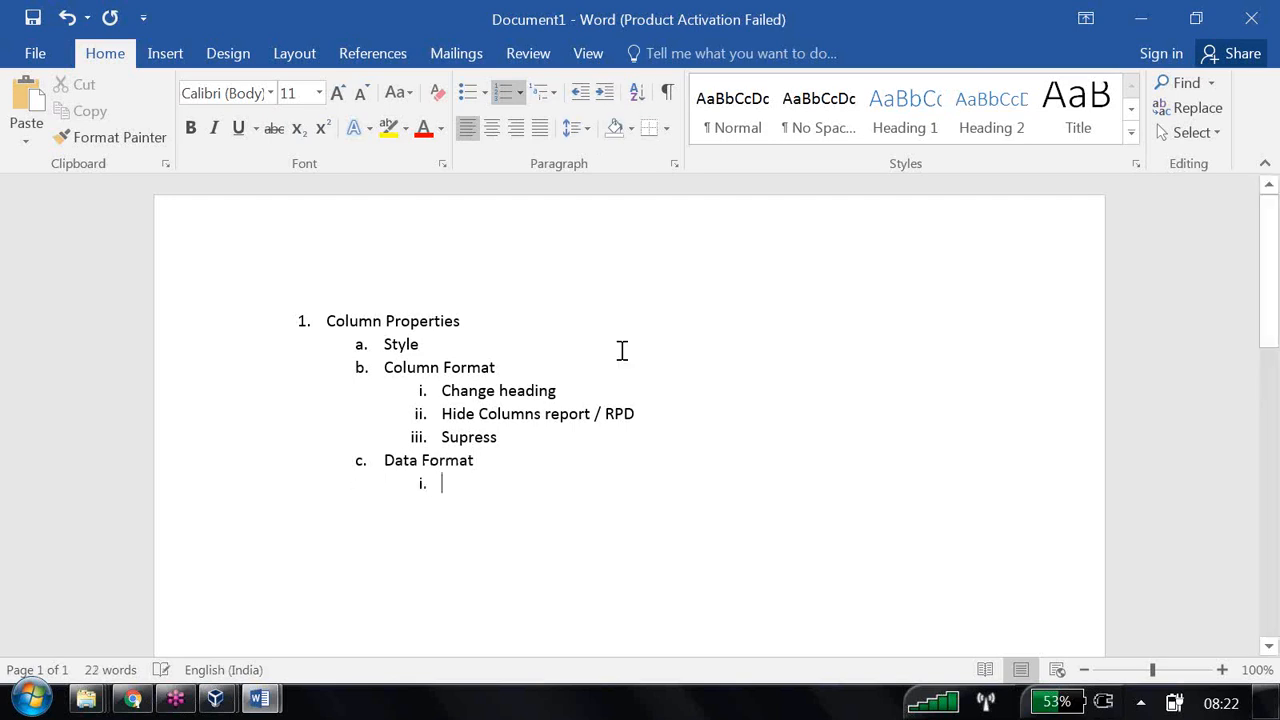
{"action": "type", "text": "DD-mon-"}
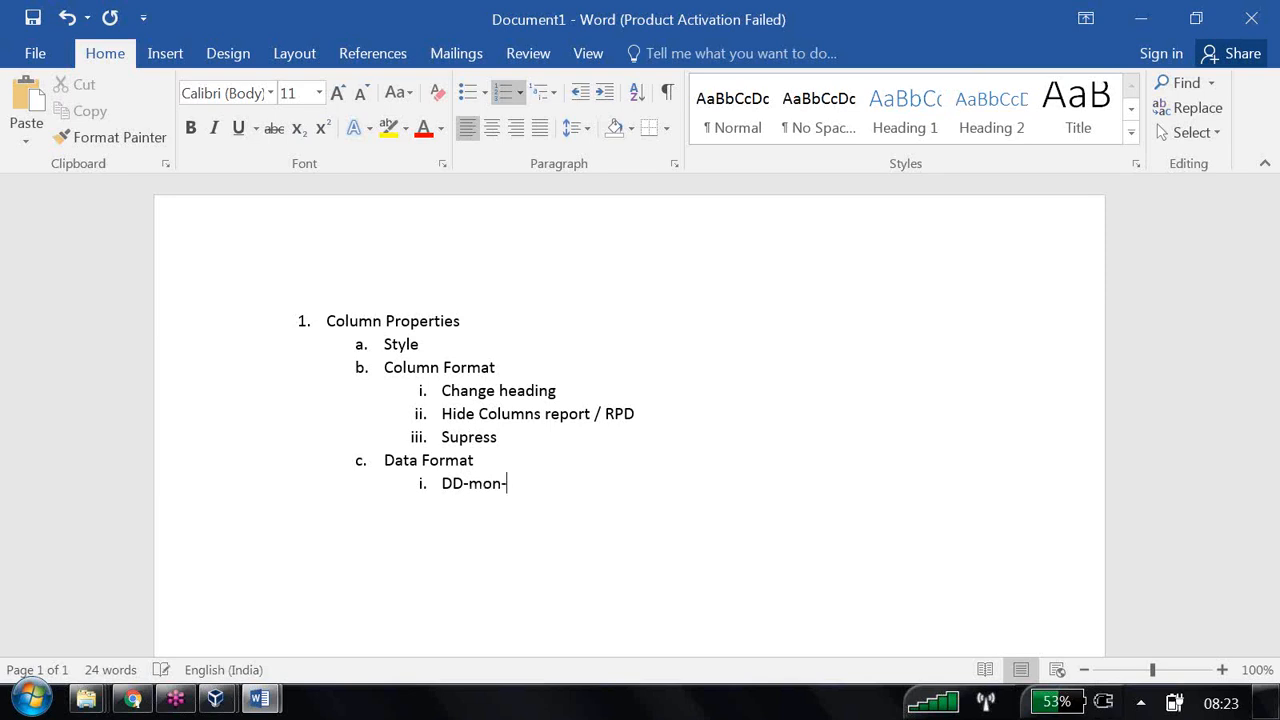
{"action": "type", "text": "yyyyy"}
{"action": "key", "text": "Return"}
{"action": "type", "text": "Numbers:"}
{"action": "key", "text": "BackSpace"}
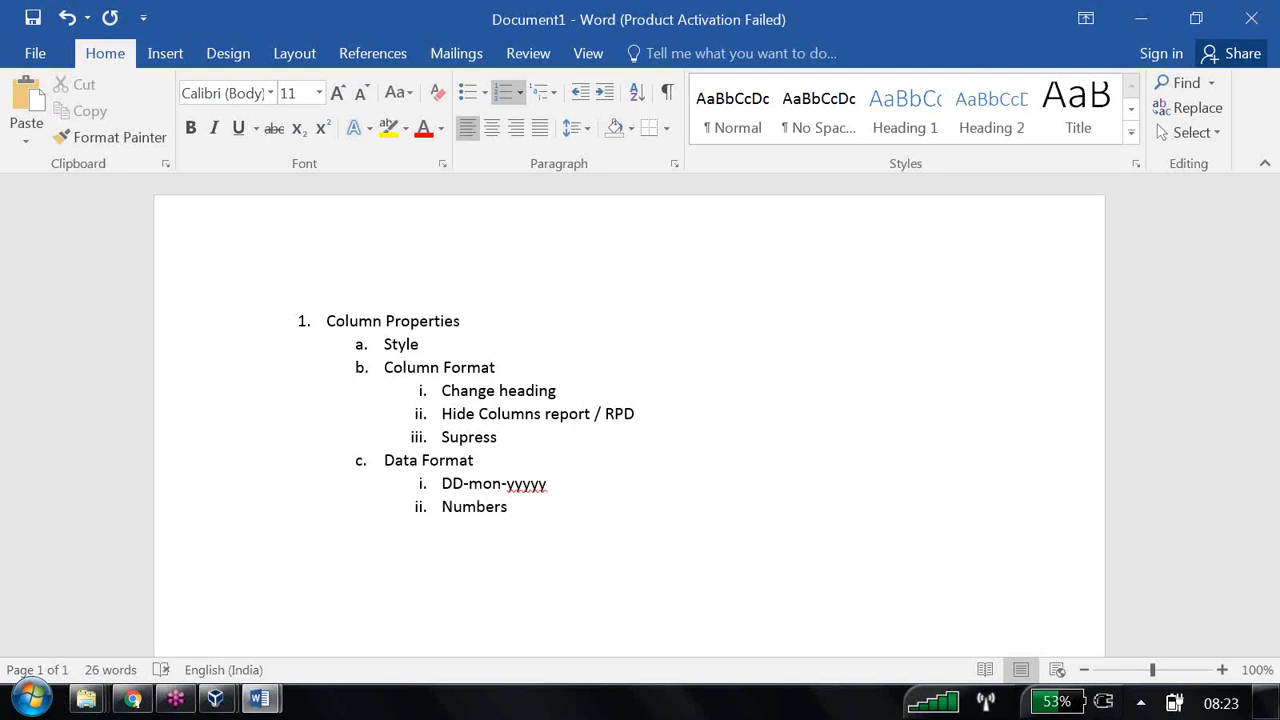
{"action": "type", "text": ".xx"}
{"action": "key", "text": "Return"}
{"action": "type", "text": "Currency"}
{"action": "key", "text": "Return"}
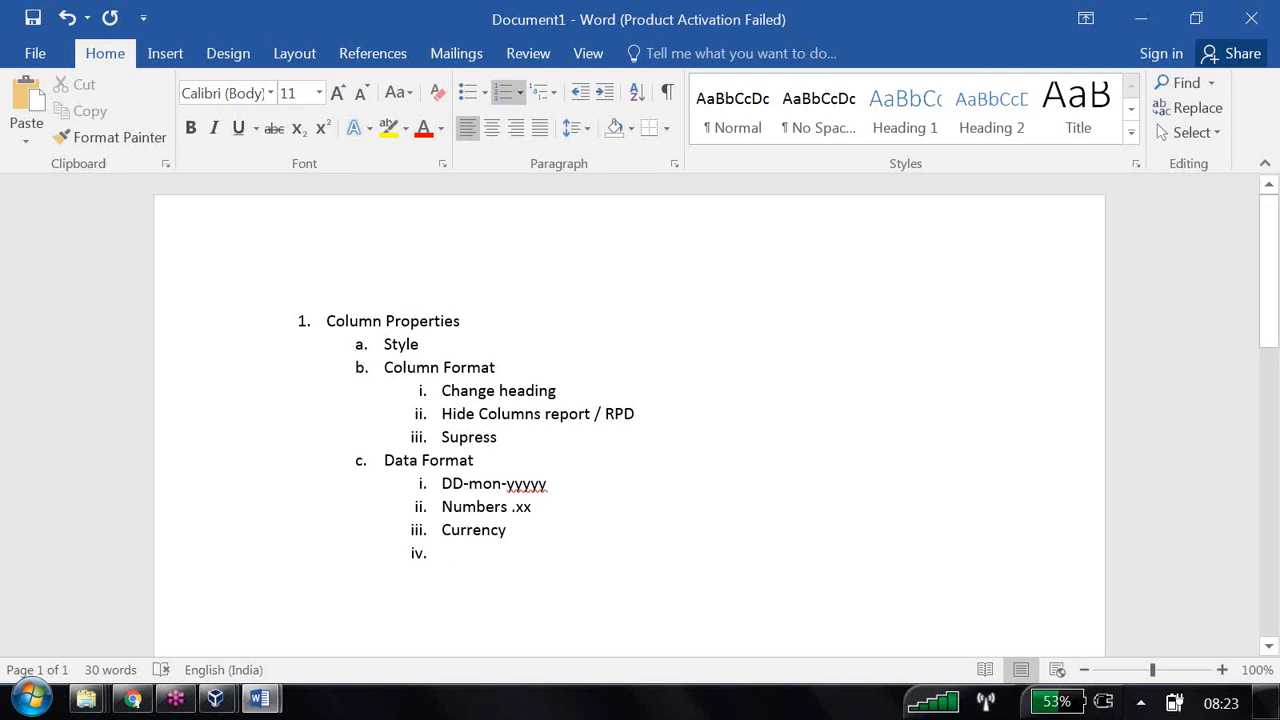
- Add item 'Conditional Format' with nested rule 'Dollar <1000000 then Red', then return to top level
{"action": "left_click", "coordinate": [580, 92]}
{"action": "type", "text": "Conditional Format"}
{"action": "key", "text": "Return"}
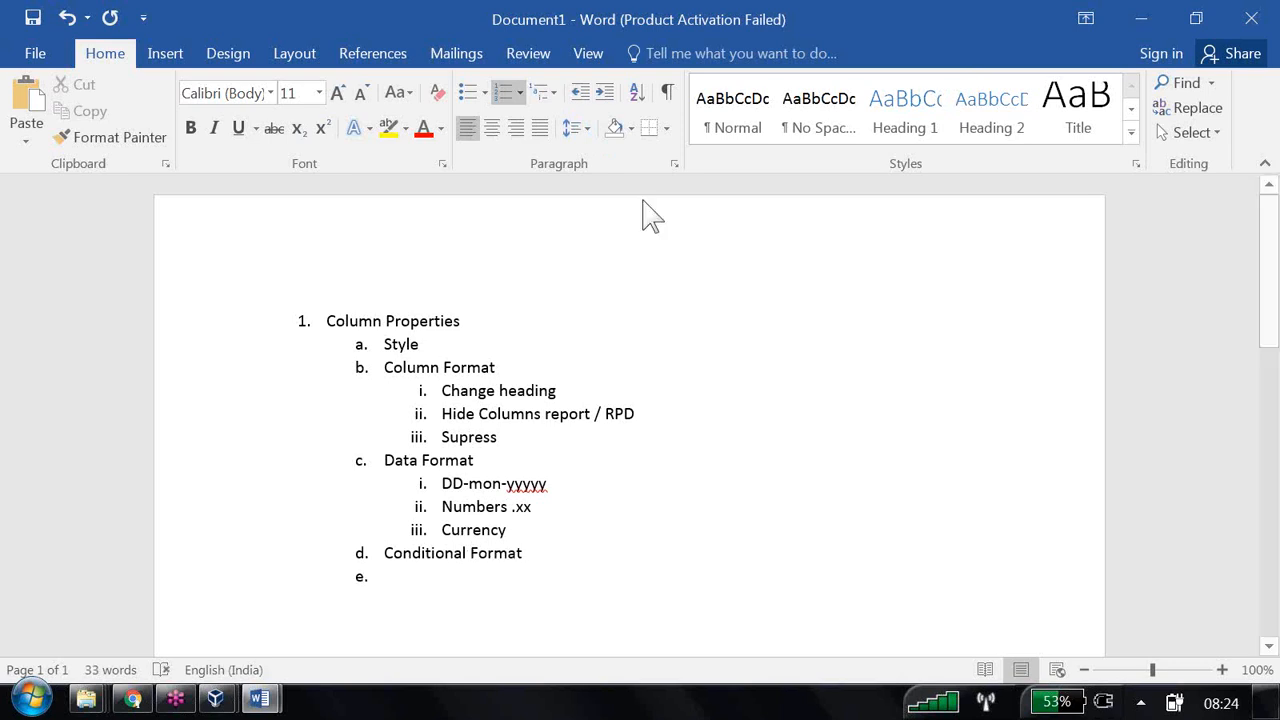
{"action": "left_click", "coordinate": [604, 92]}
{"action": "type", "text": "Dollar <10"}
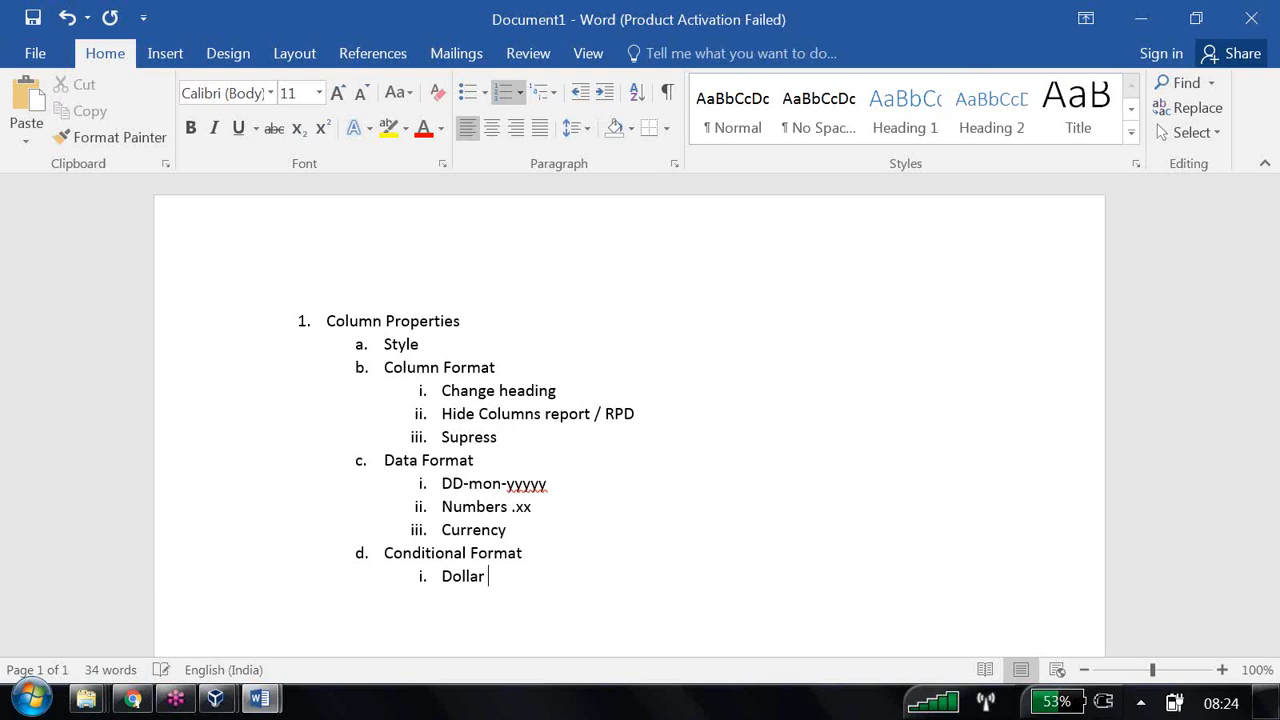
{"action": "type", "text": "00000 then"}
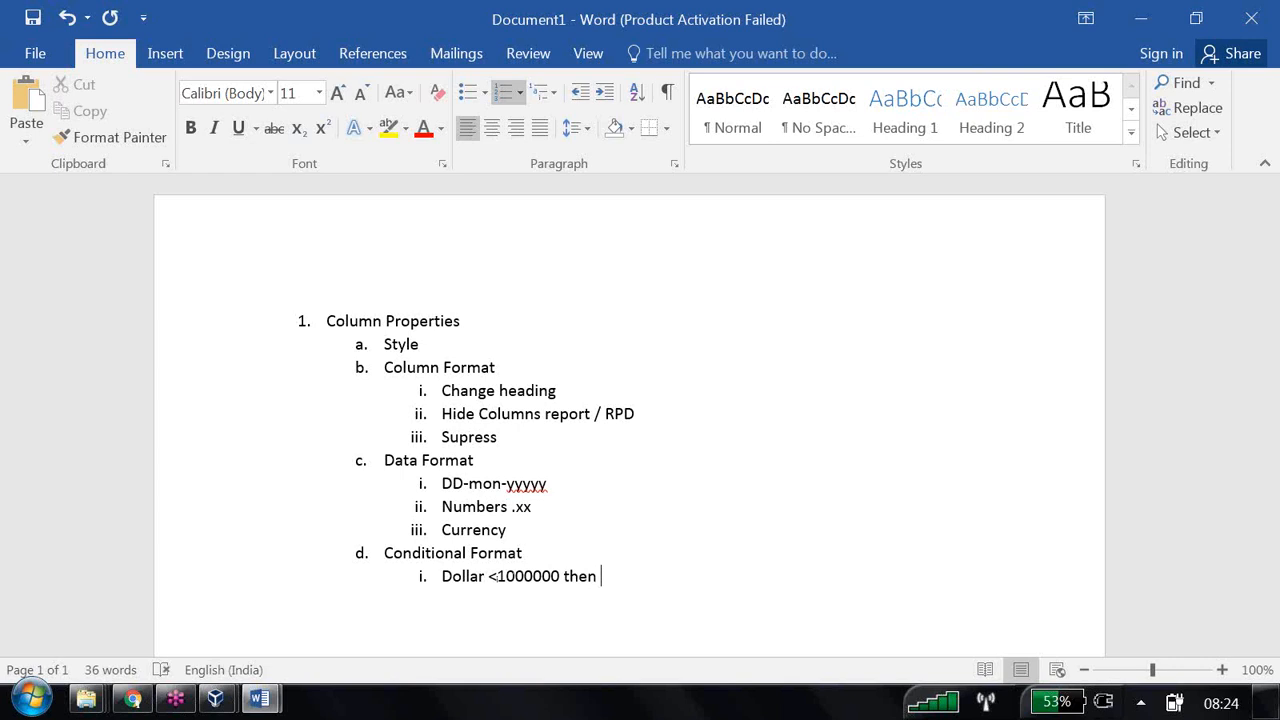
{"action": "type", "text": " Red"}
{"action": "key", "text": "Return"}
{"action": "left_click", "coordinate": [581, 92]}
{"action": "left_click", "coordinate": [581, 92]}
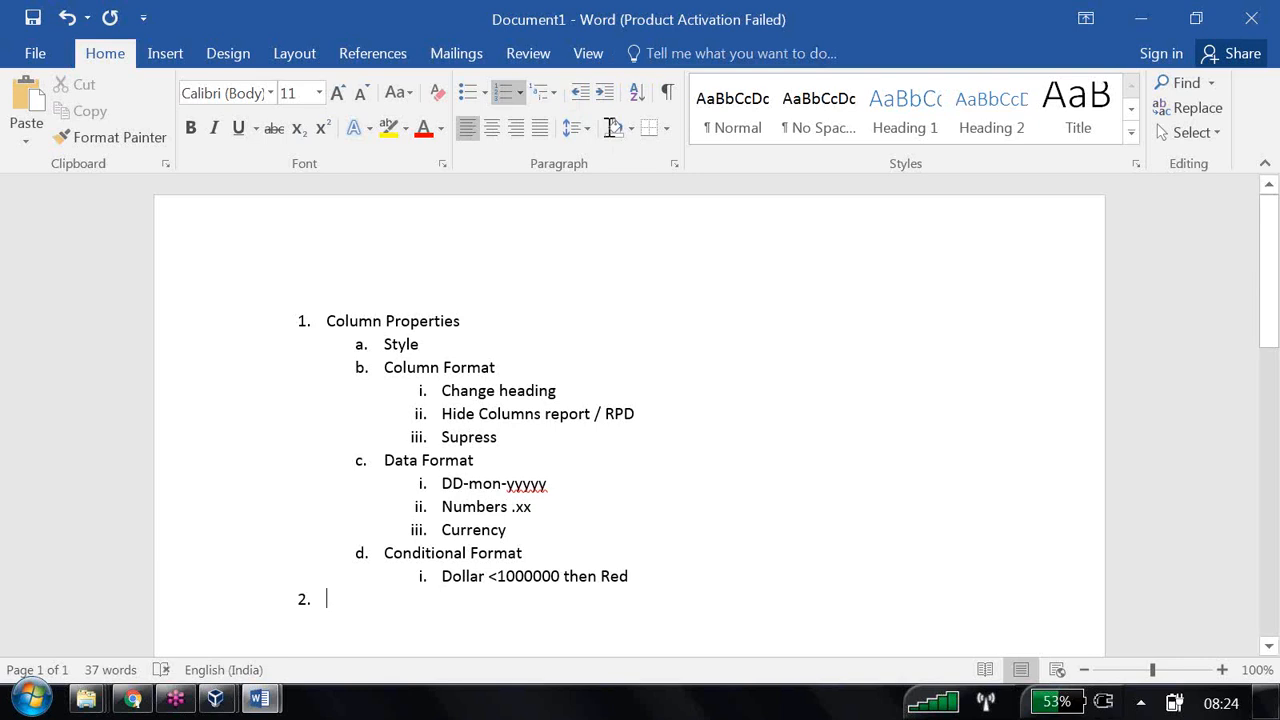
- Add item 2 'Edit Formula / Report level Calculations' with sub-items Tax Calculation, Bin, Filter Function
{"action": "type", "text": "Edi"}
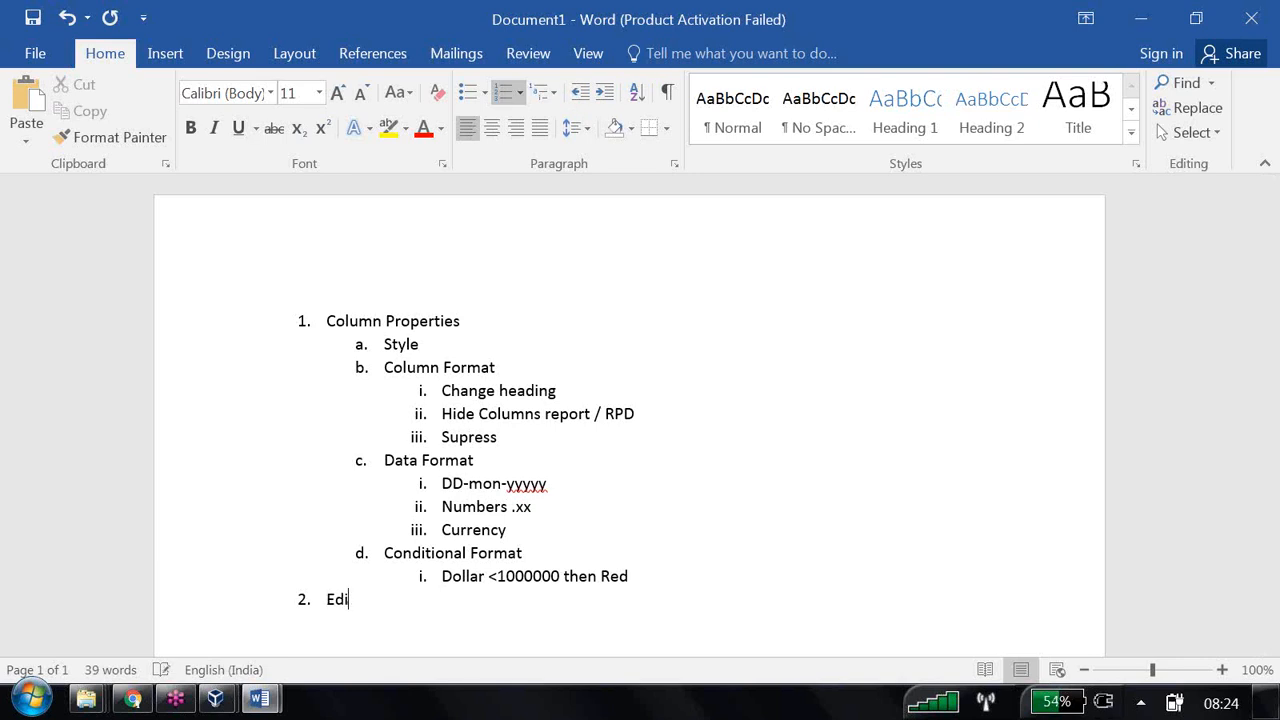
{"action": "type", "text": "t Formula / Report level"}
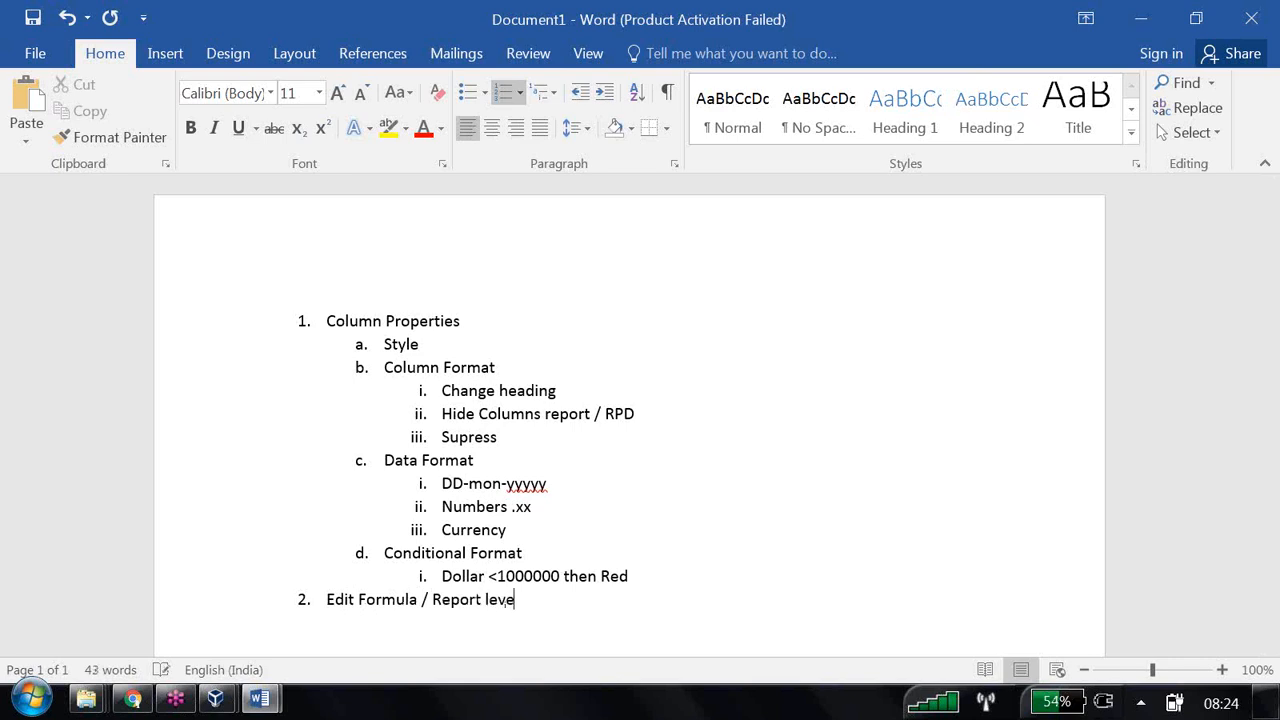
{"action": "type", "text": " Calculations"}
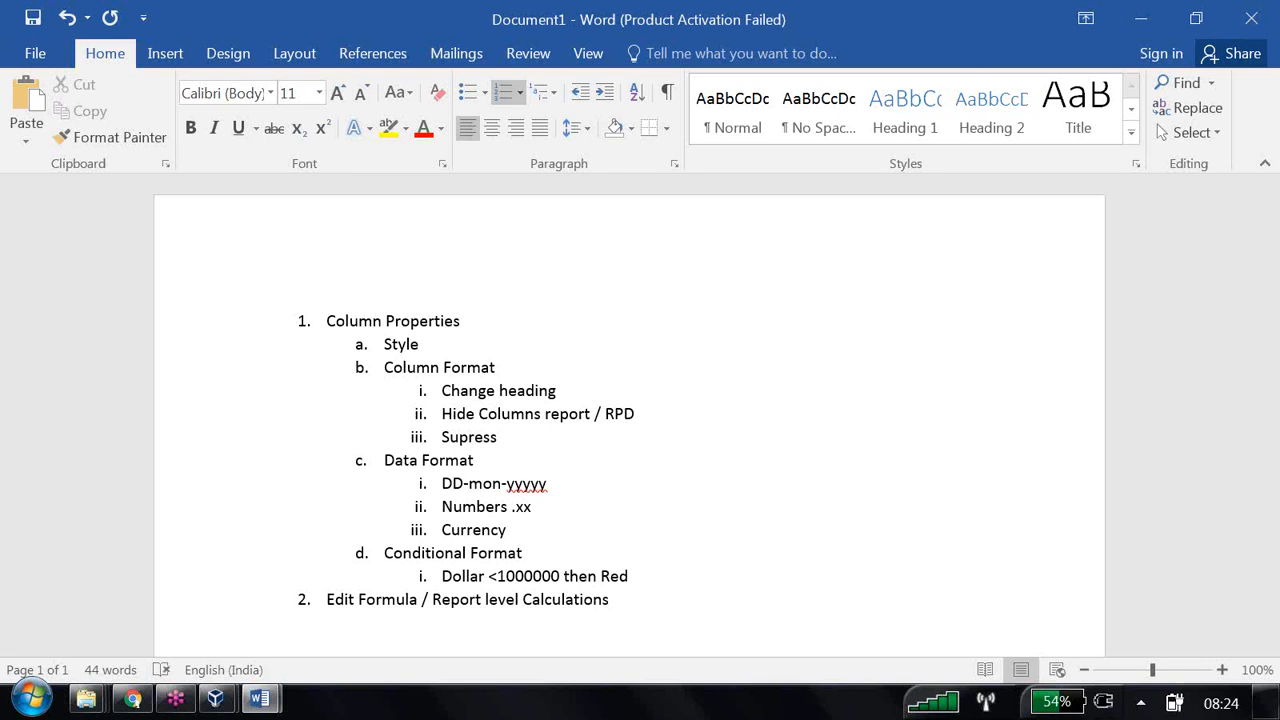
{"action": "key", "text": "Return"}
{"action": "key", "text": "Tab"}
{"action": "type", "text": "Tax Calculation"}
{"action": "key", "text": "Return"}
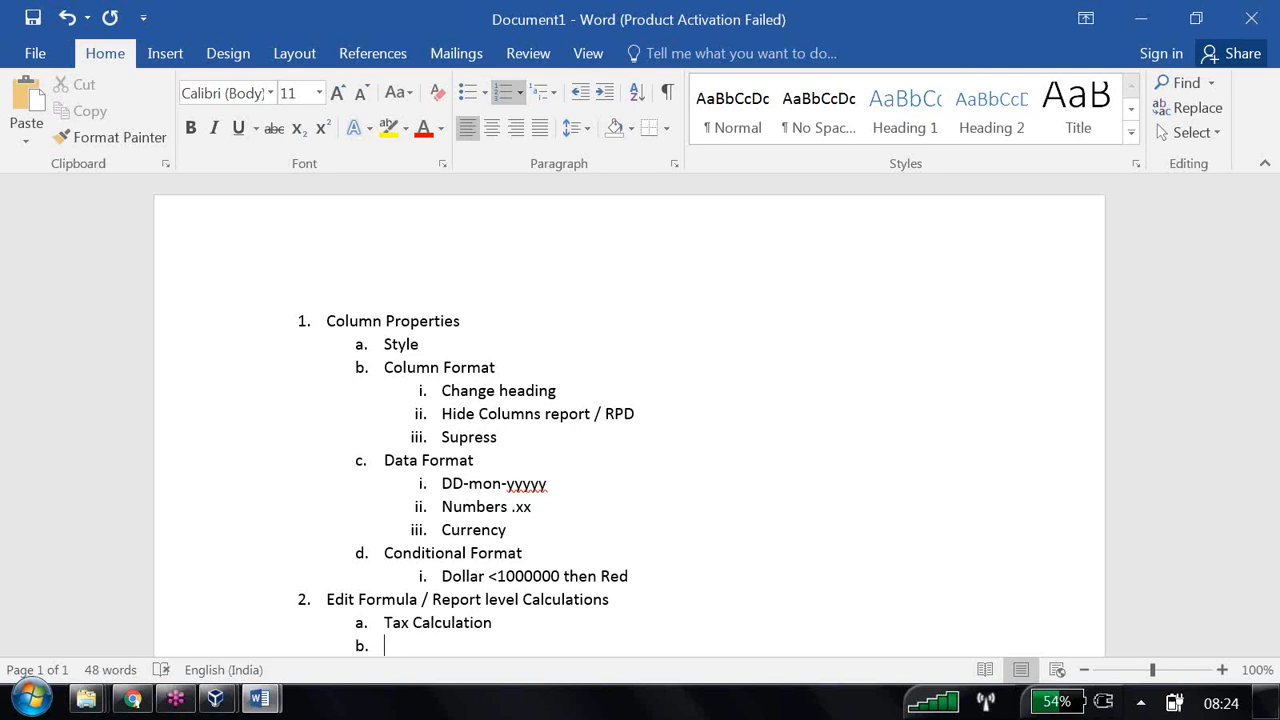
{"action": "type", "text": "Bin"}
{"action": "key", "text": "Return"}
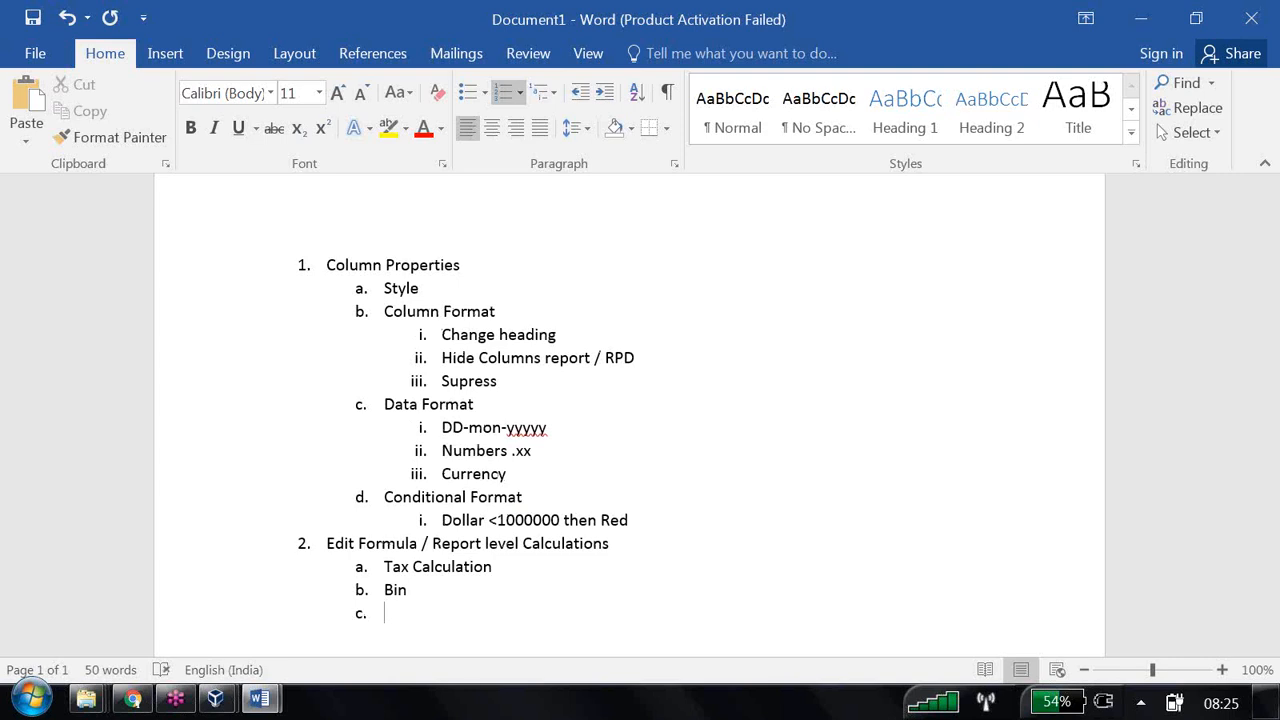
{"action": "type", "text": "Filter Function"}
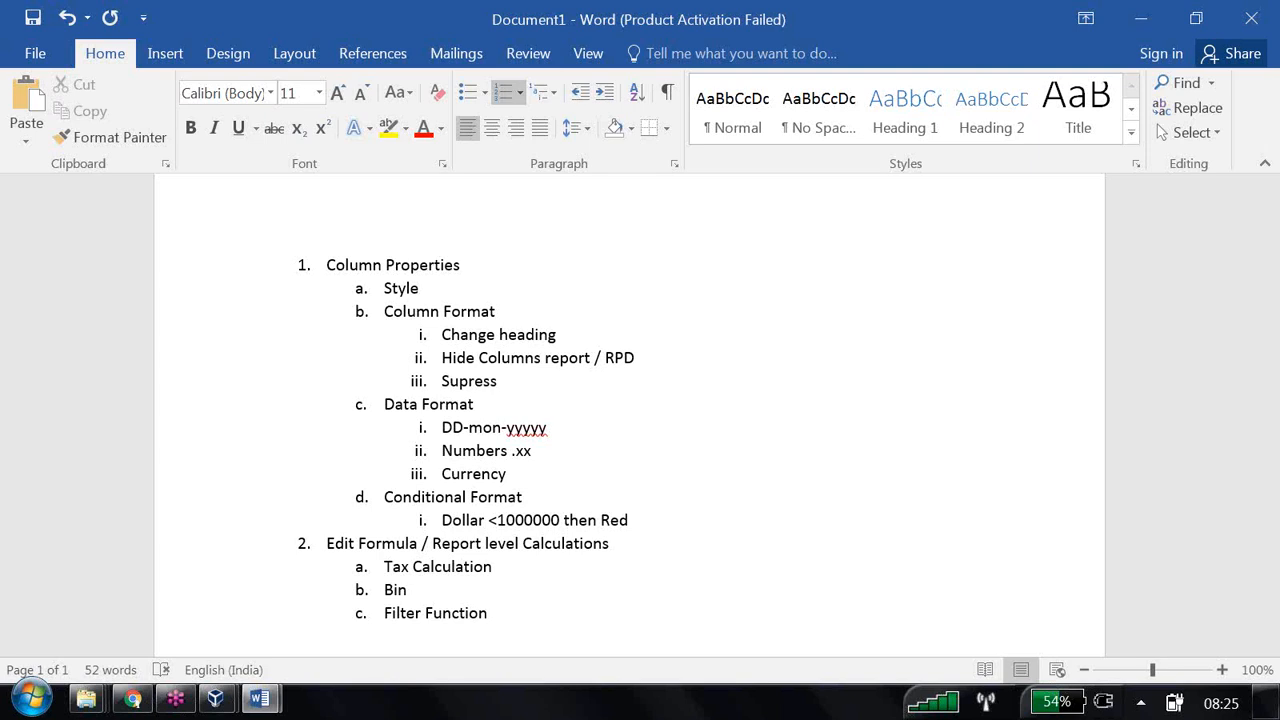
{"action": "key", "text": "Return"}
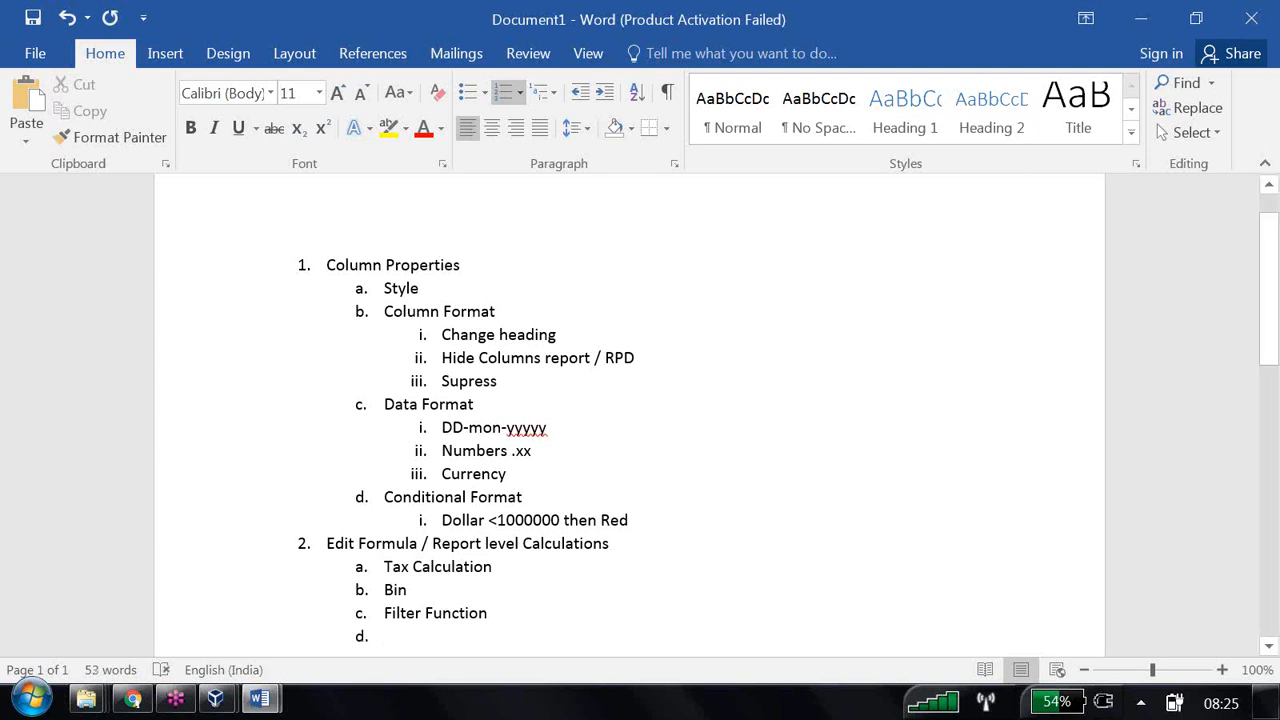
- Add top-level item 3 'Filters (where ,Having)' to the outline
{"action": "left_click", "coordinate": [582, 92]}
{"action": "type", "text": "Filters"}
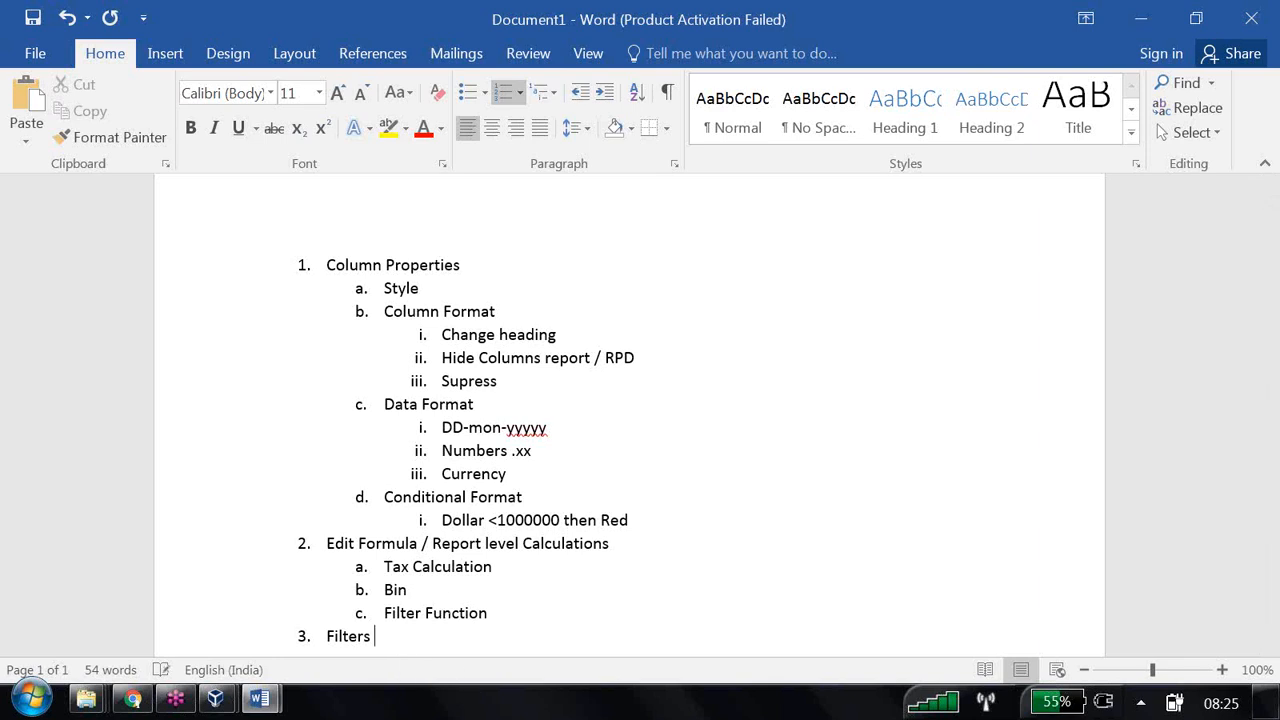
{"action": "type", "text": "(where ,Having)"}
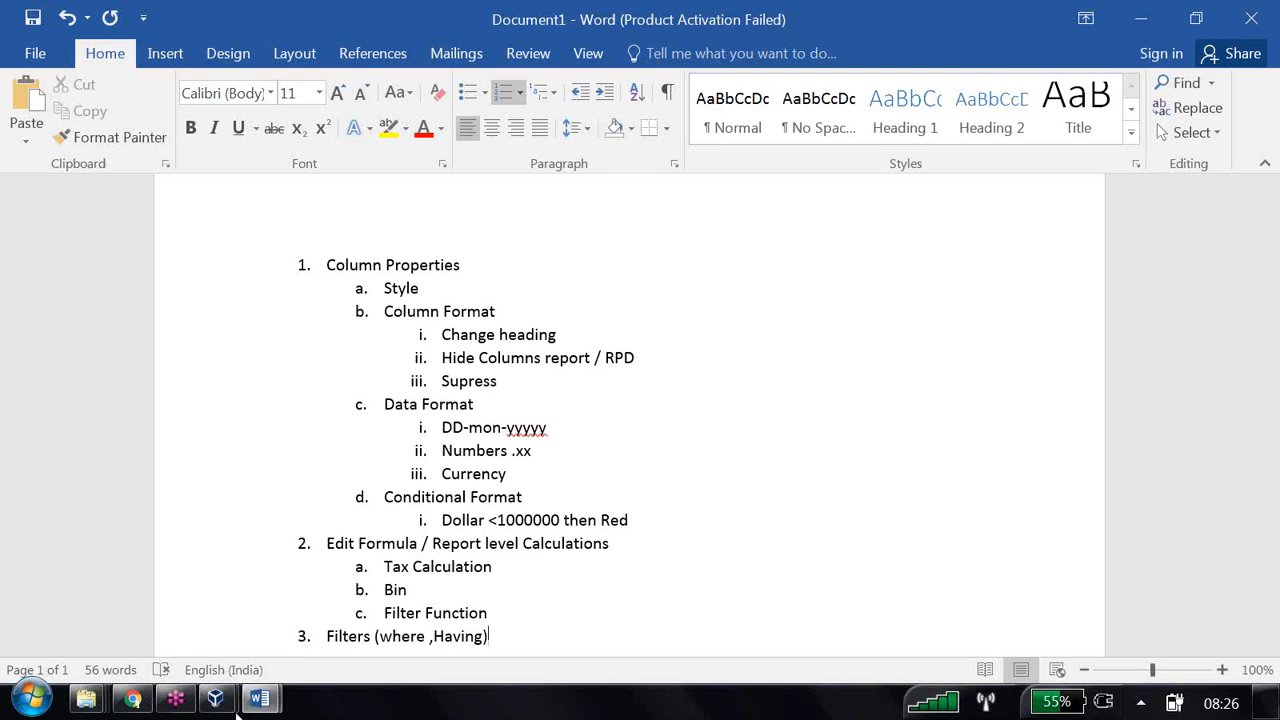
- Close Document1 without saving, returning to the OBIEE filters training document
{"action": "mouse_move", "coordinate": [259, 699]}
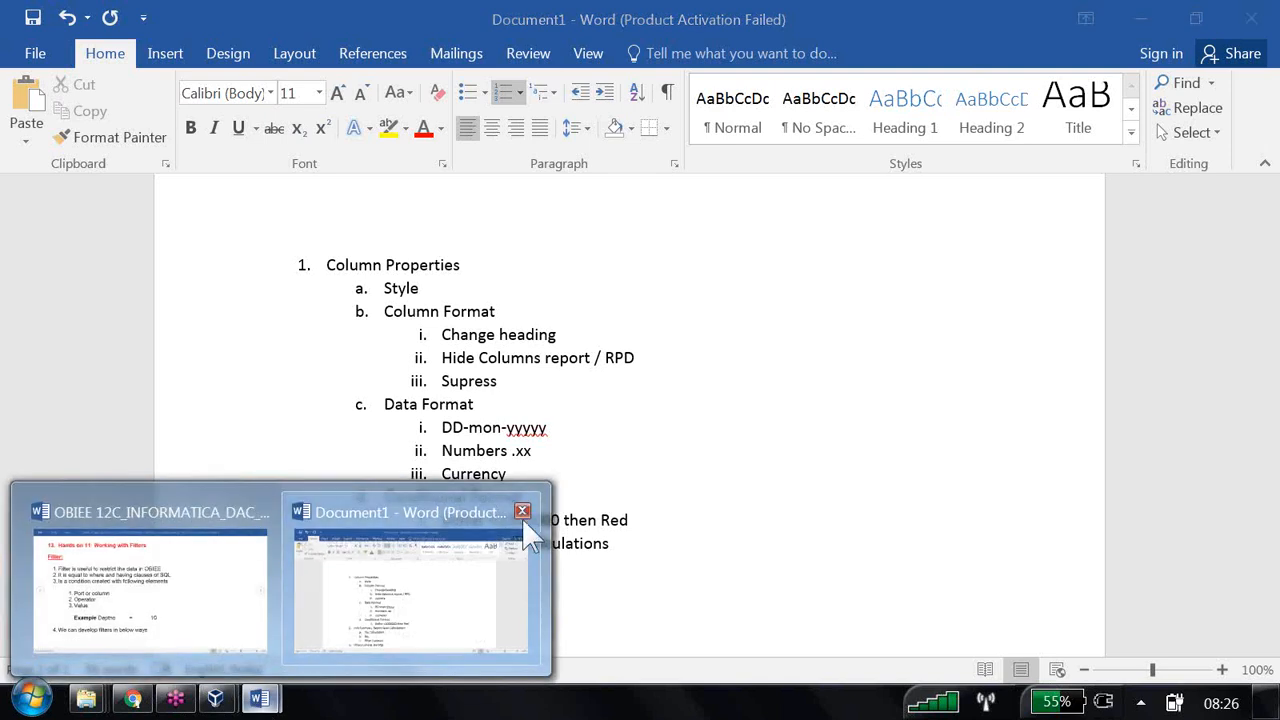
{"action": "left_click", "coordinate": [340, 600]}
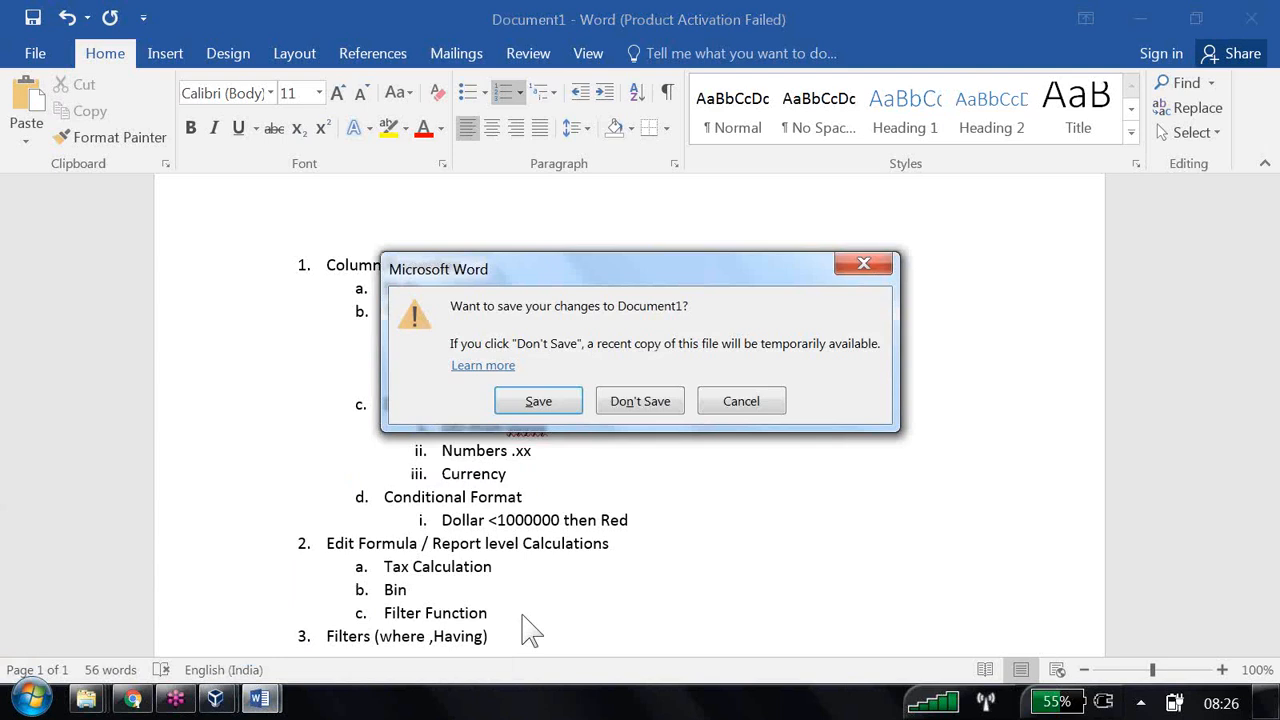
{"action": "left_click", "coordinate": [630, 402]}
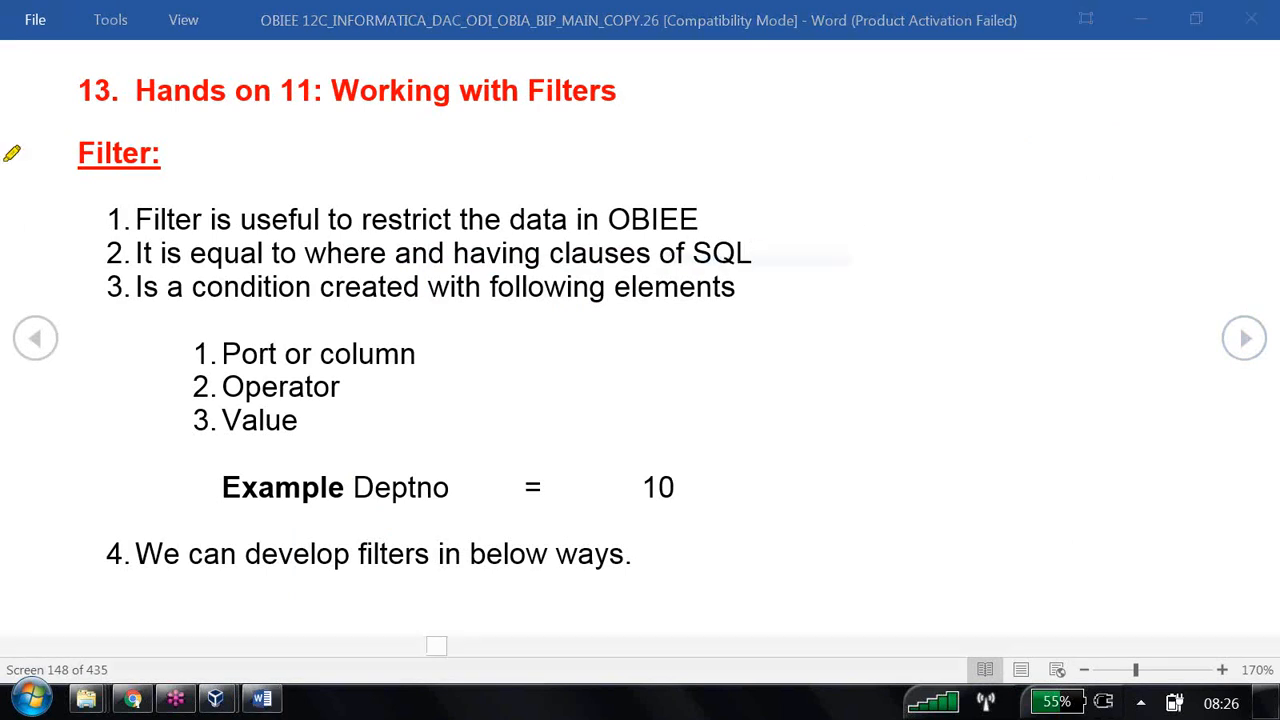
- Highlight the filter definition points, condition elements (column, operator, value) and Deptno = 10 example
{"action": "left_click_drag", "start_coordinate": [150, 219], "coordinate": [703, 216]}
{"action": "left_click_drag", "start_coordinate": [145, 253], "coordinate": [760, 246]}
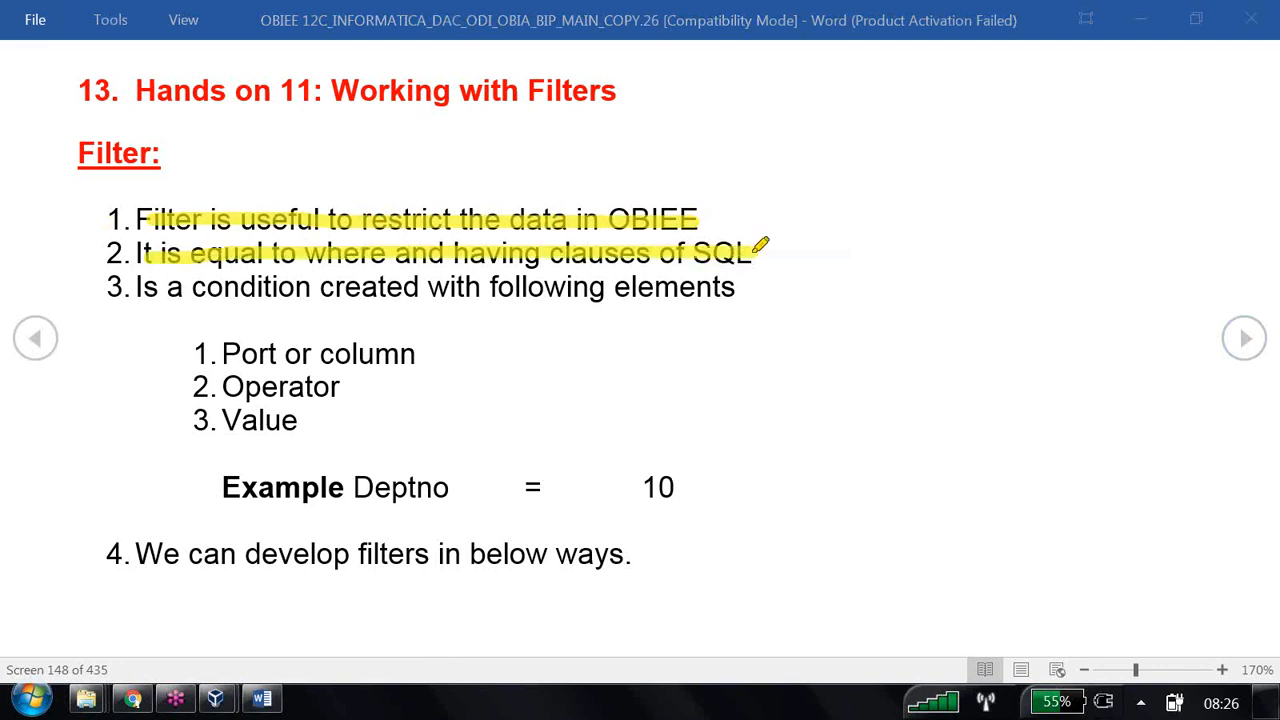
{"action": "left_click_drag", "start_coordinate": [148, 288], "coordinate": [736, 288]}
{"action": "left_click_drag", "start_coordinate": [360, 488], "coordinate": [455, 477]}
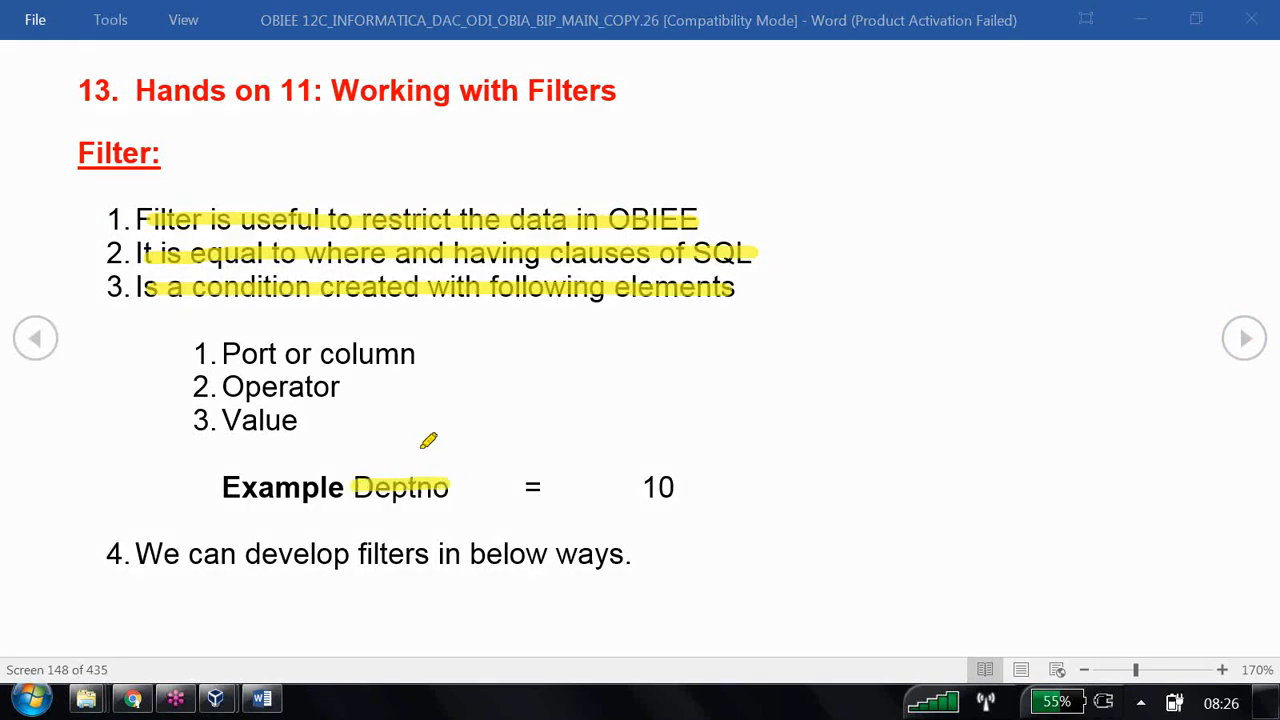
{"action": "left_click_drag", "start_coordinate": [244, 352], "coordinate": [405, 350]}
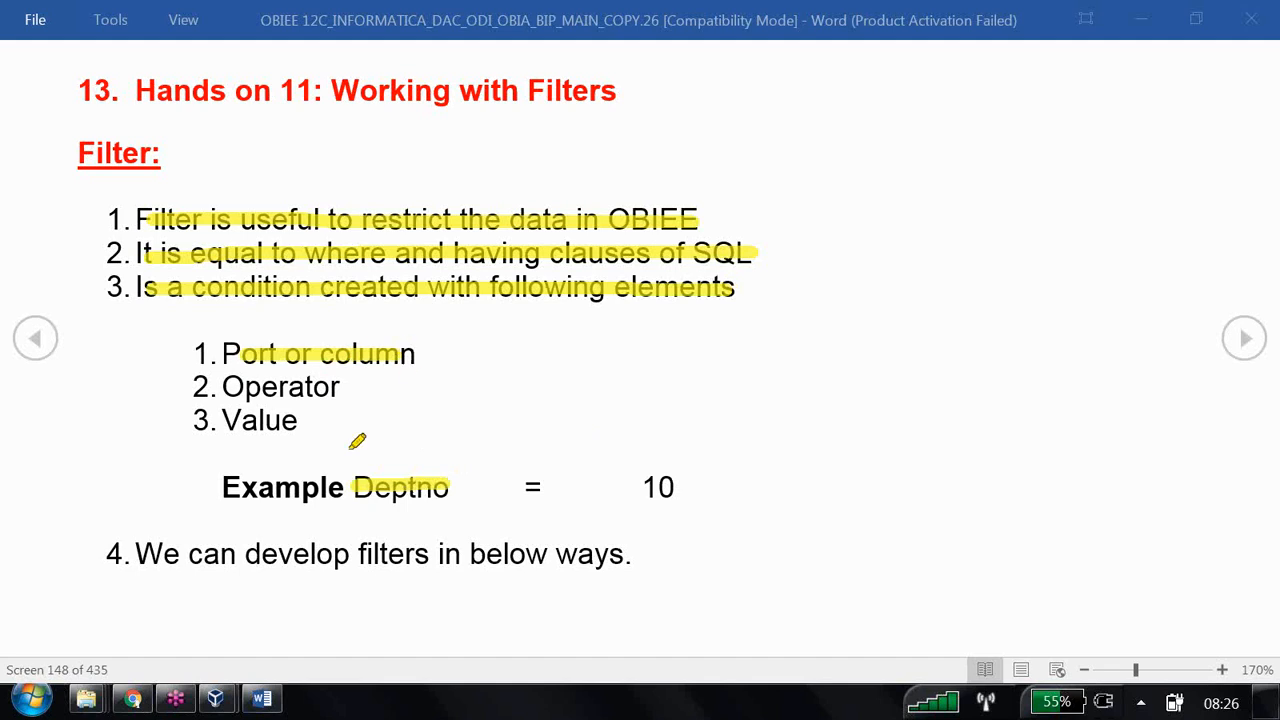
{"action": "left_click_drag", "start_coordinate": [520, 484], "coordinate": [550, 484]}
{"action": "left_click_drag", "start_coordinate": [226, 390], "coordinate": [366, 386]}
{"action": "left_click_drag", "start_coordinate": [640, 488], "coordinate": [688, 488]}
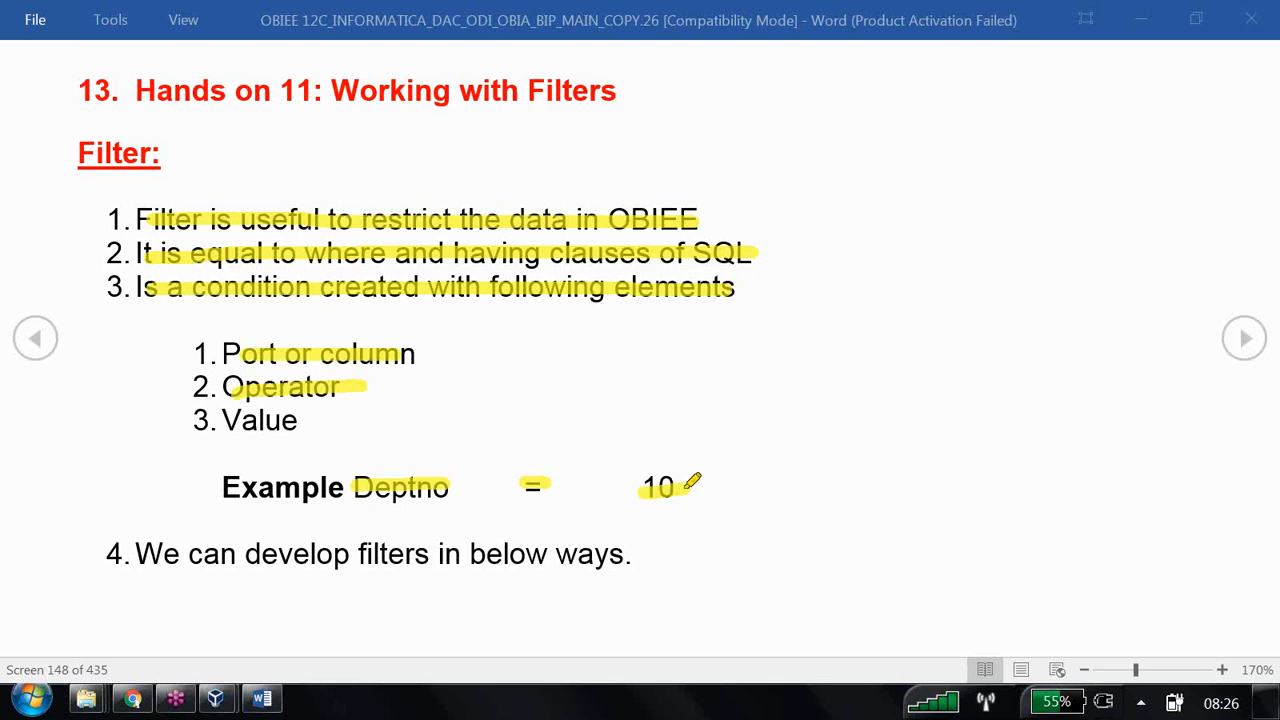
{"action": "left_click_drag", "start_coordinate": [220, 421], "coordinate": [316, 419]}
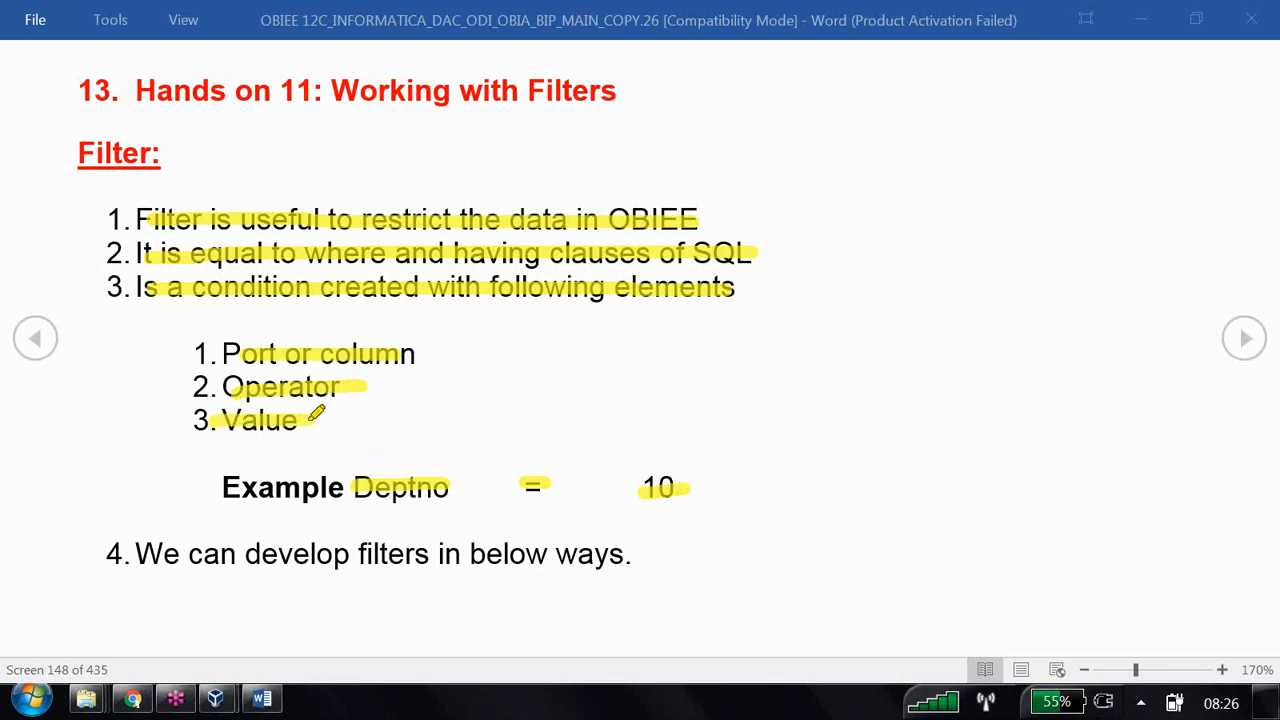
{"action": "left_click_drag", "start_coordinate": [136, 556], "coordinate": [630, 563]}
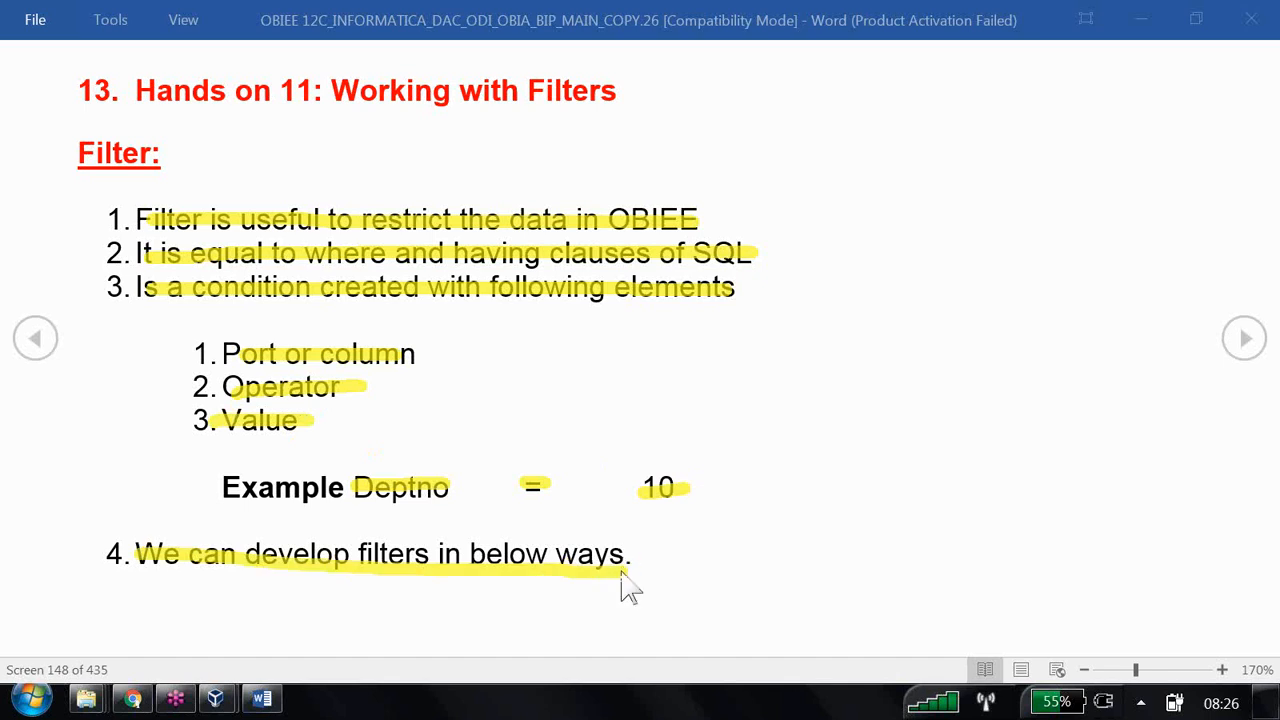
- Go to the next screen, erase the ink, select 'Creating filter using criteria column', and switch to Chrome
{"action": "key", "text": "Page_Down"}
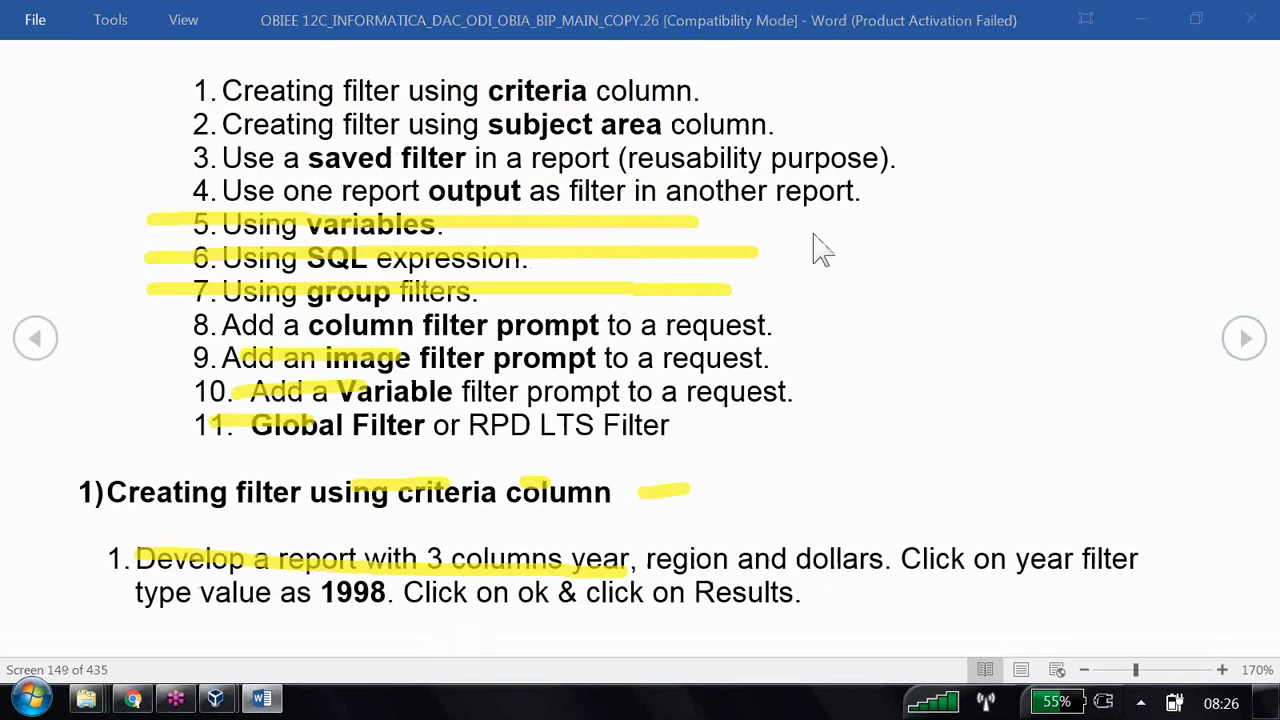
{"action": "left_click", "coordinate": [738, 302]}
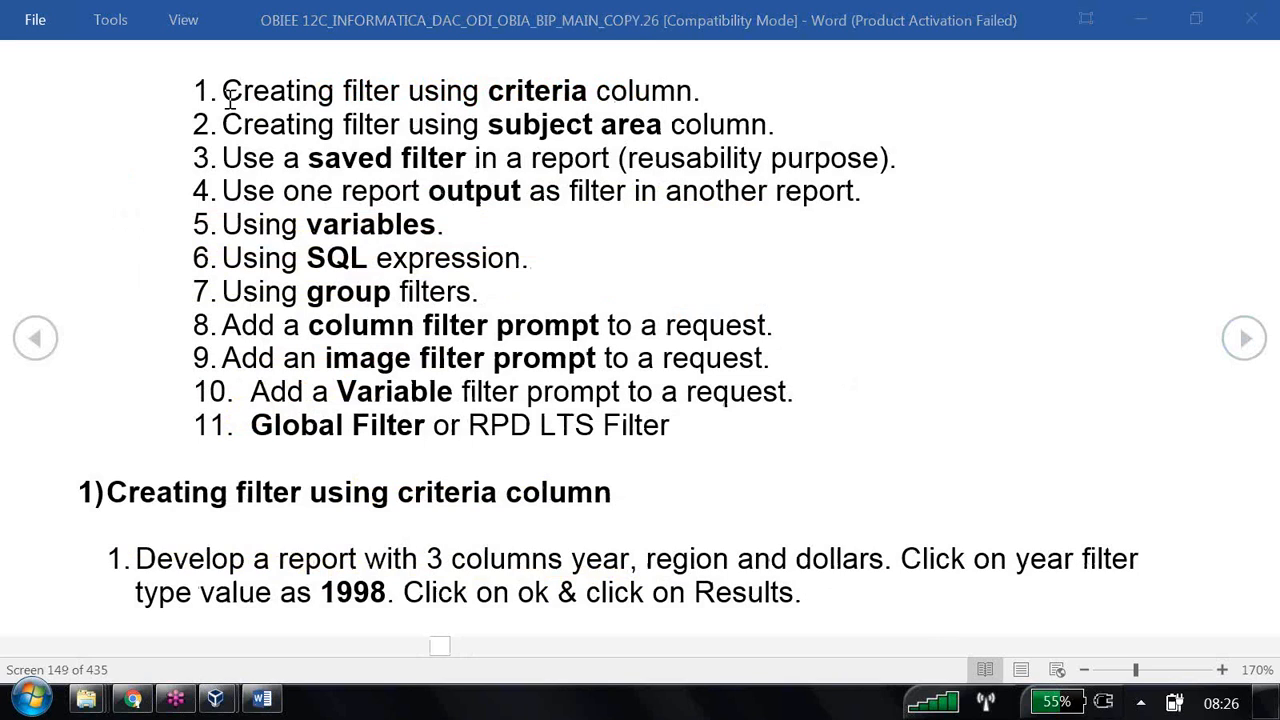
{"action": "left_click_drag", "start_coordinate": [224, 95], "coordinate": [658, 98]}
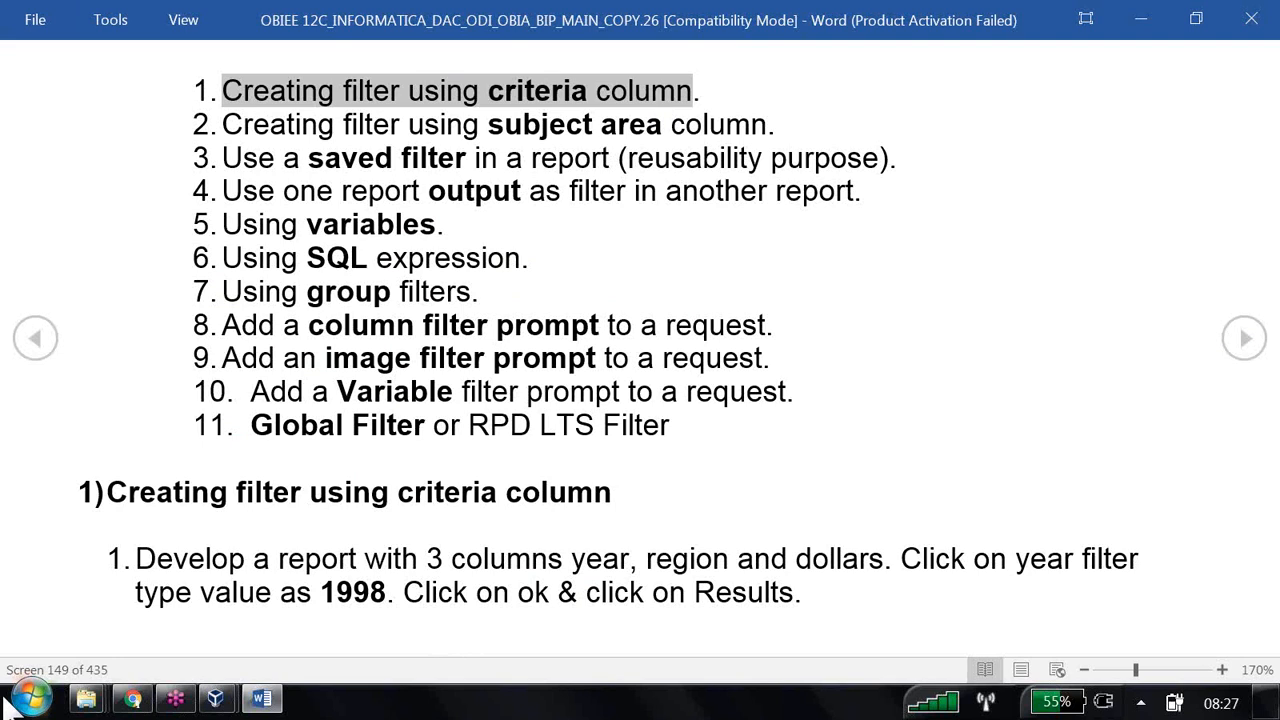
{"action": "left_click", "coordinate": [216, 700]}
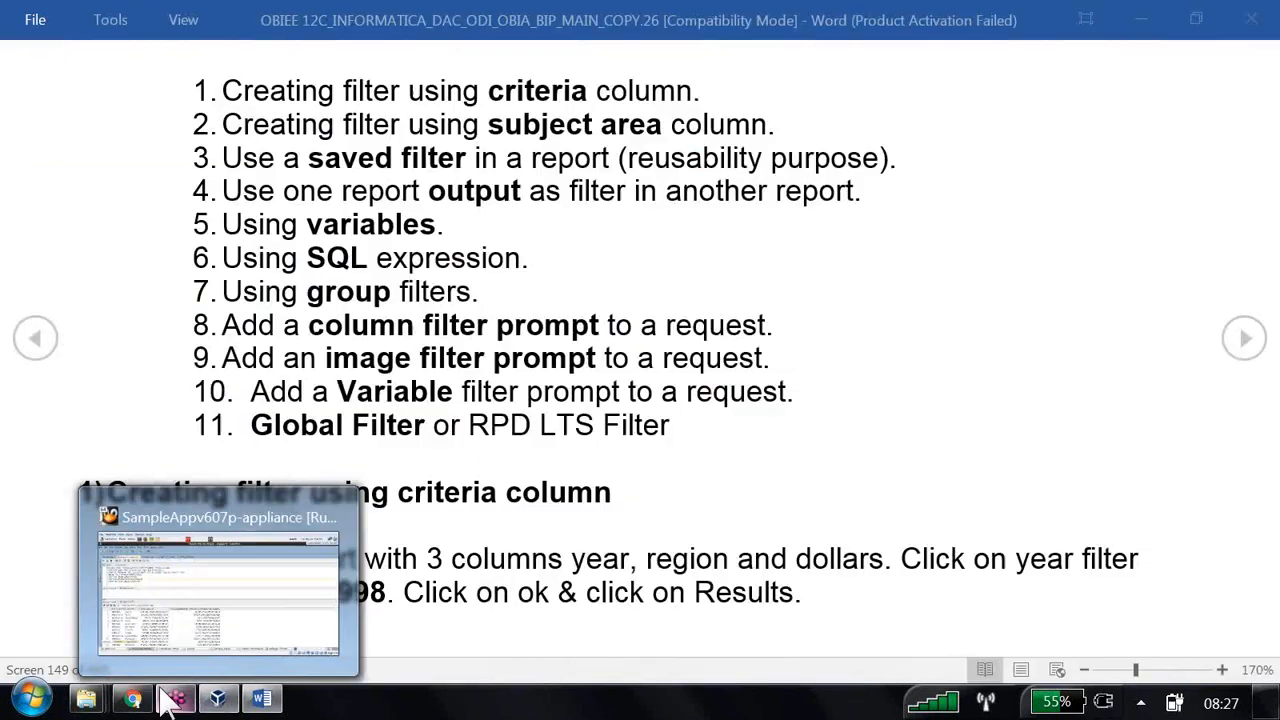
{"action": "left_click", "coordinate": [132, 700]}
- Load demo.us.oracle.com:7780/analytics and sign in to Oracle Business Intelligence
{"action": "left_click", "coordinate": [410, 60]}
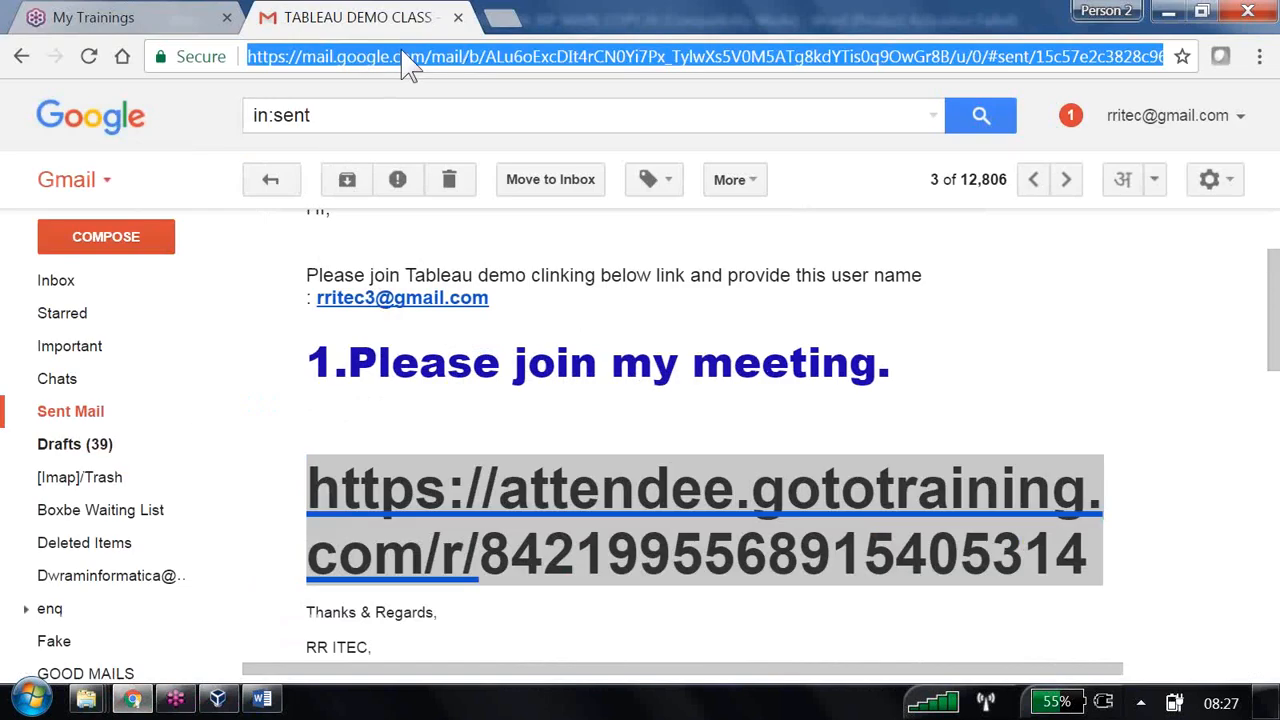
{"action": "type", "text": "http:"}
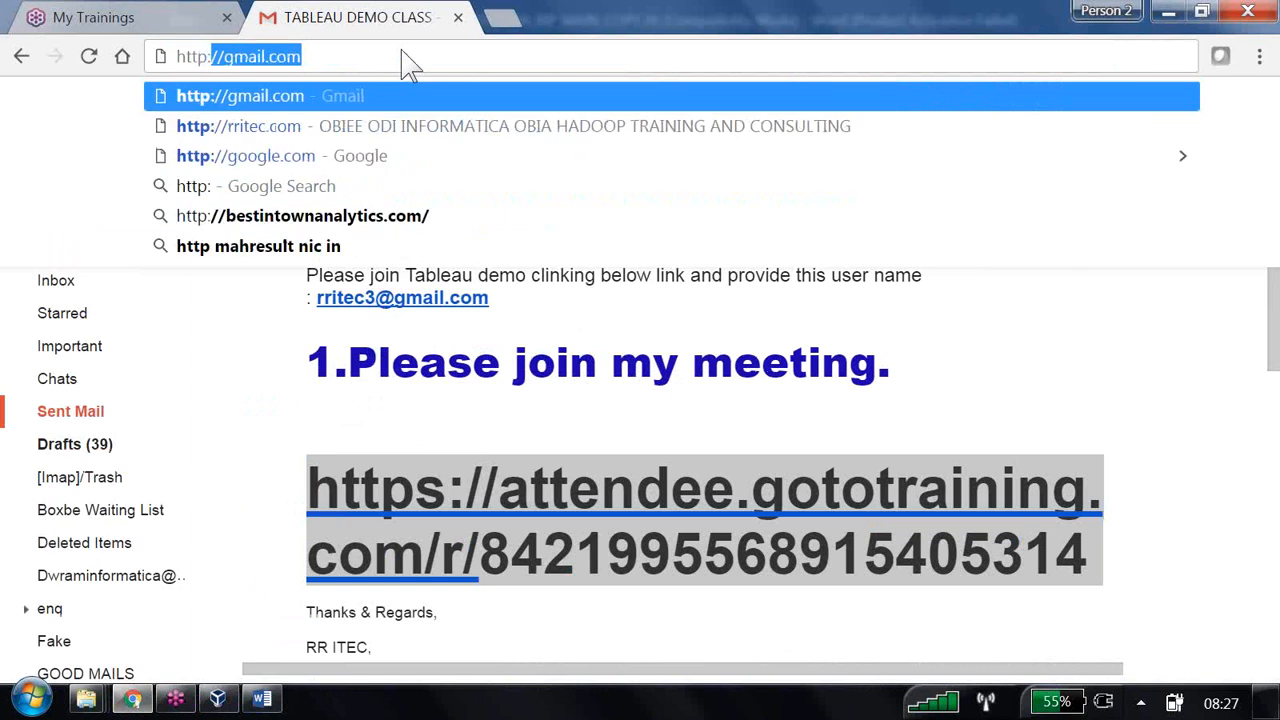
{"action": "type", "text": "demo"}
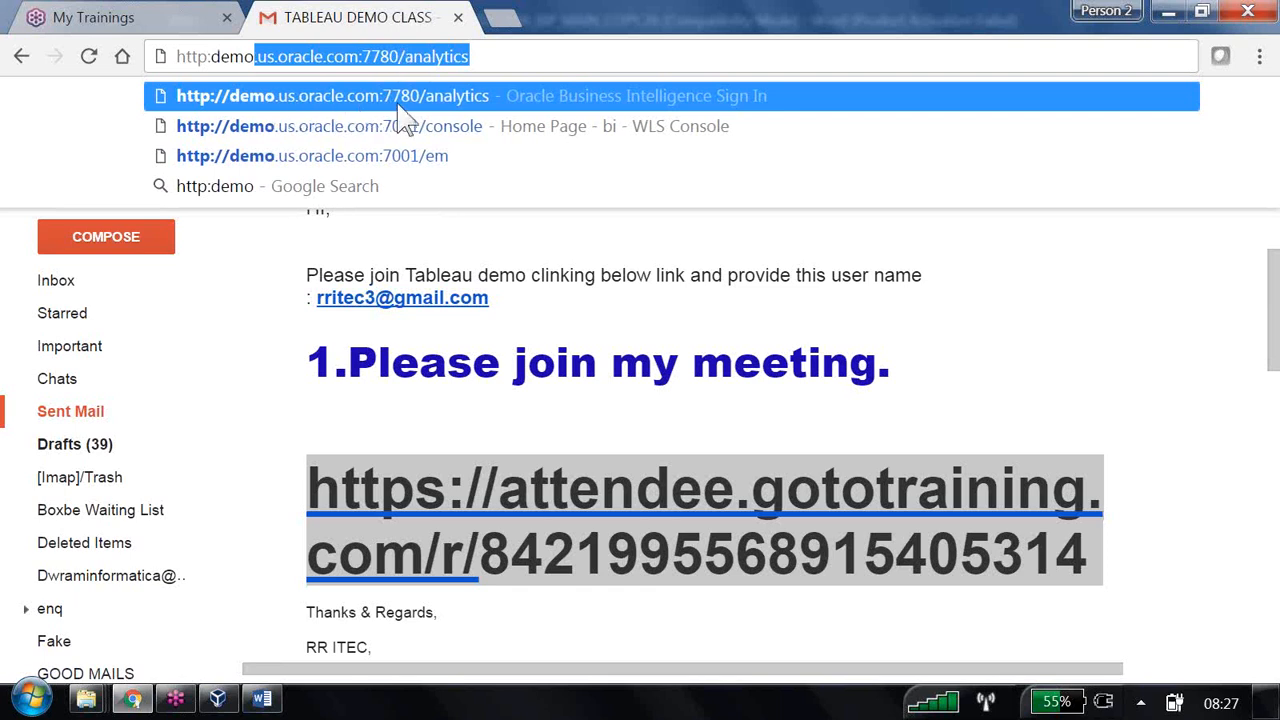
{"action": "key", "text": "Return"}
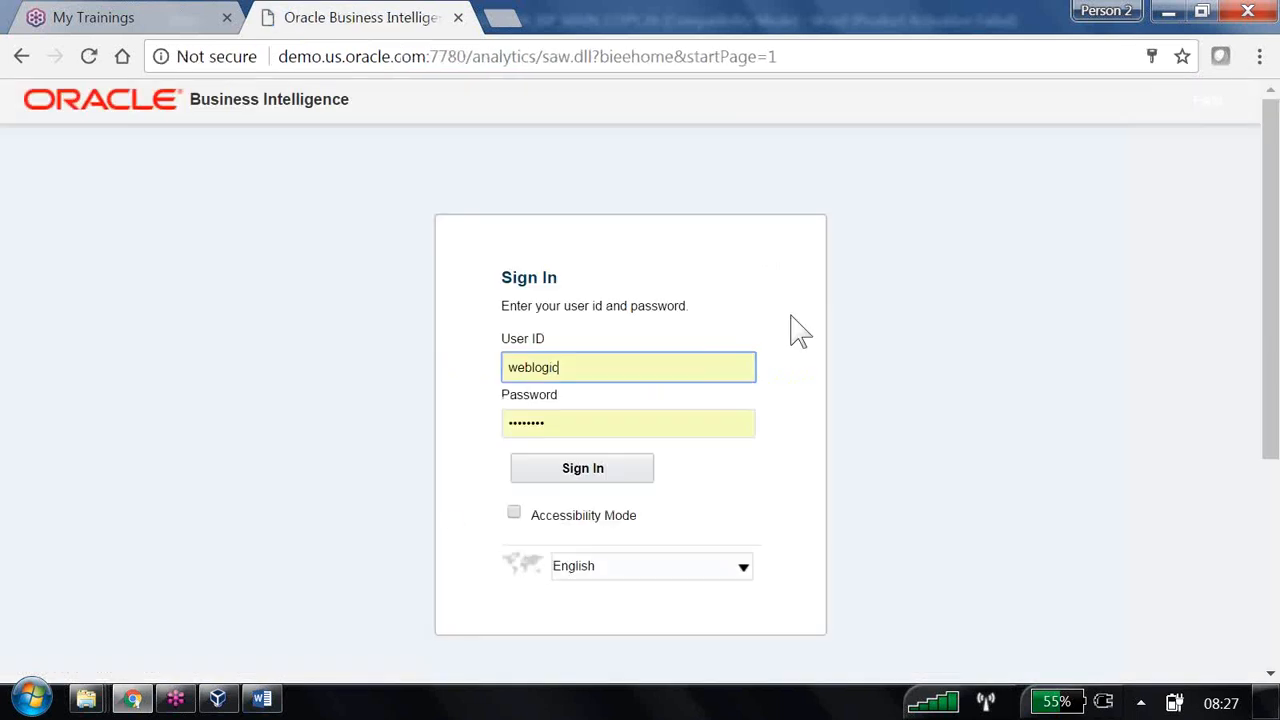
{"action": "left_click", "coordinate": [580, 474]}
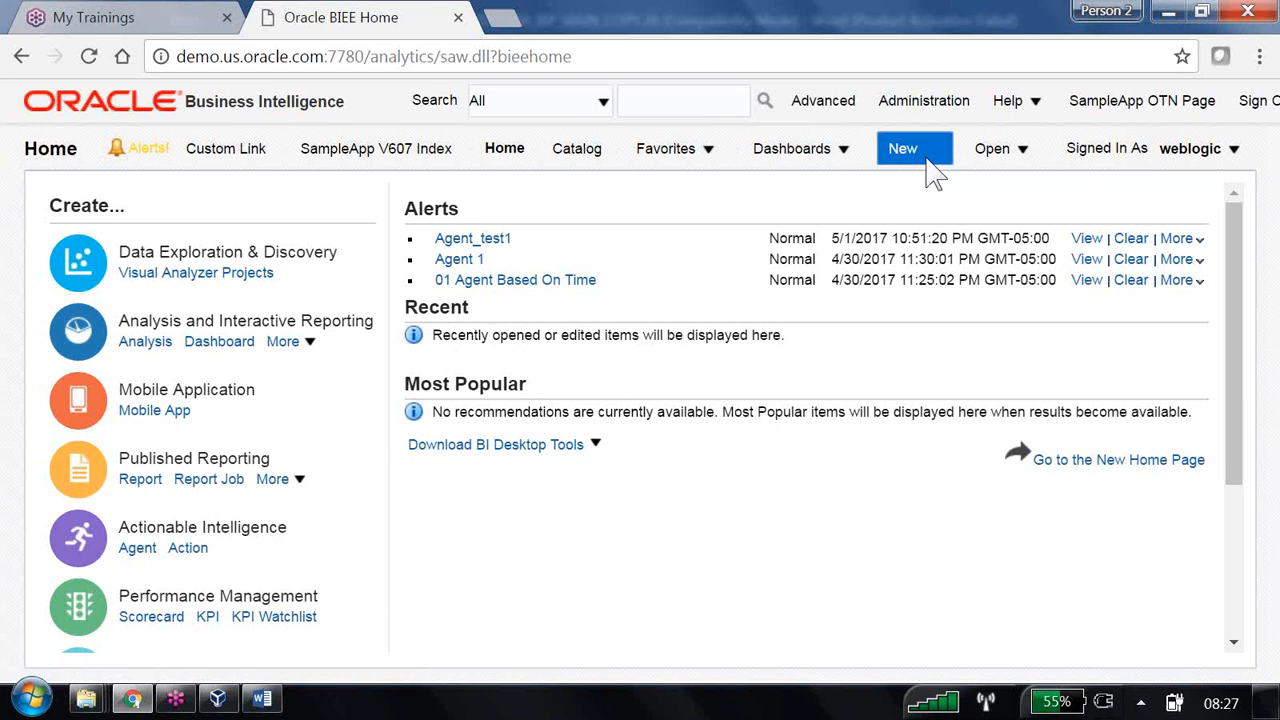
- Create a new analysis on the B160 Supplier Sales Rep subject area
{"action": "left_click", "coordinate": [920, 158]}
{"action": "left_click", "coordinate": [944, 302]}
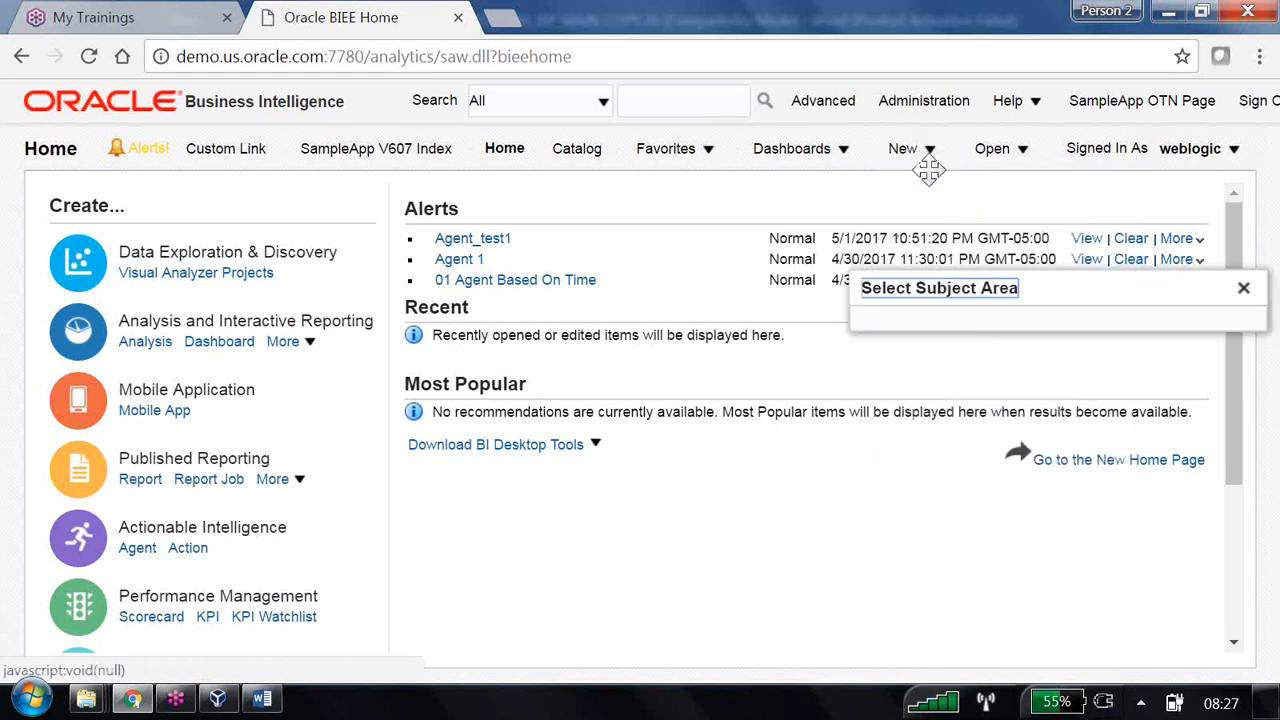
{"action": "left_click", "coordinate": [960, 370]}
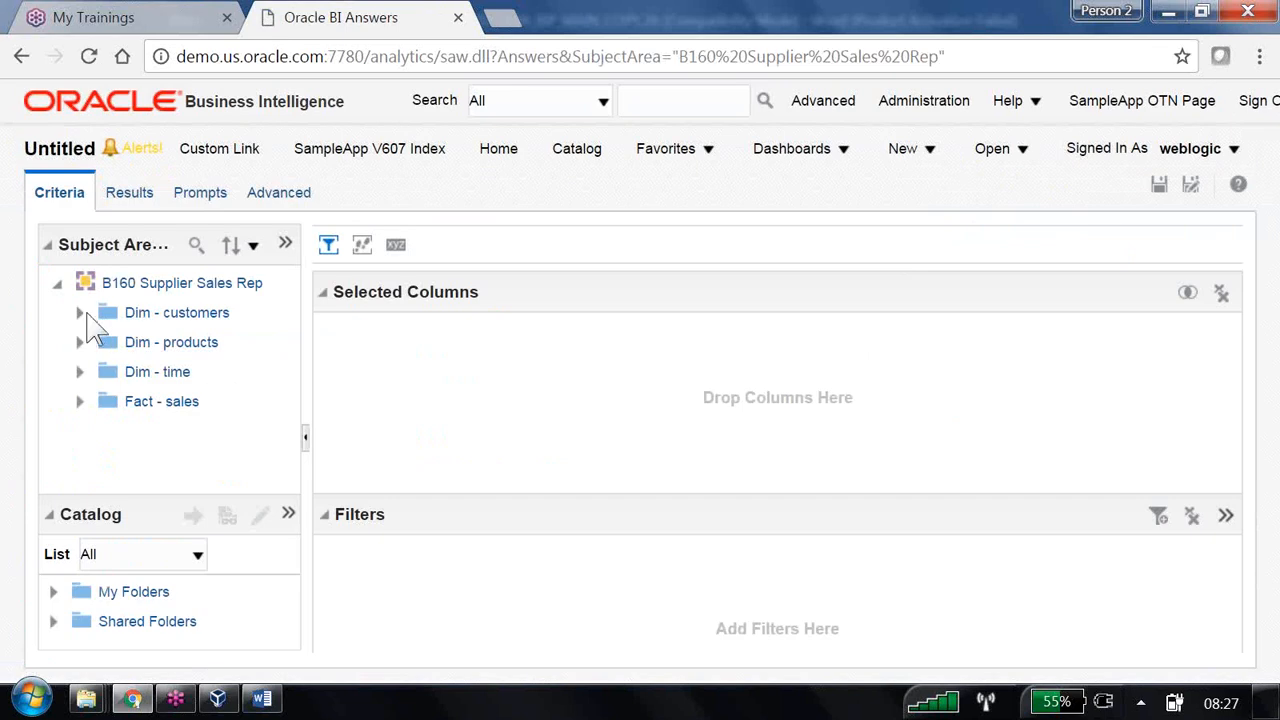
- Add the Year, Region and Dollars columns to the analysis criteria
{"action": "left_click", "coordinate": [80, 372]}
{"action": "scroll", "coordinate": [223, 423], "scroll_direction": "down", "scroll_amount": 3}
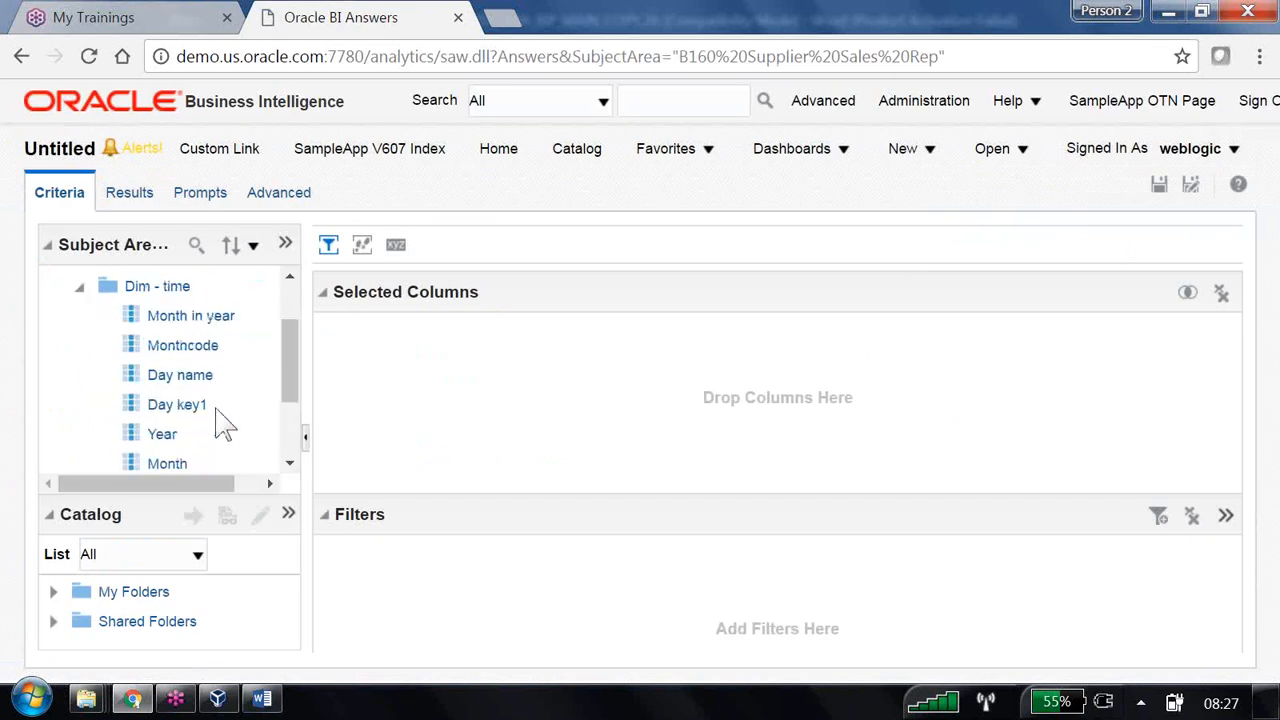
{"action": "double_click", "coordinate": [168, 404]}
{"action": "scroll", "coordinate": [178, 415], "scroll_direction": "up", "scroll_amount": 3}
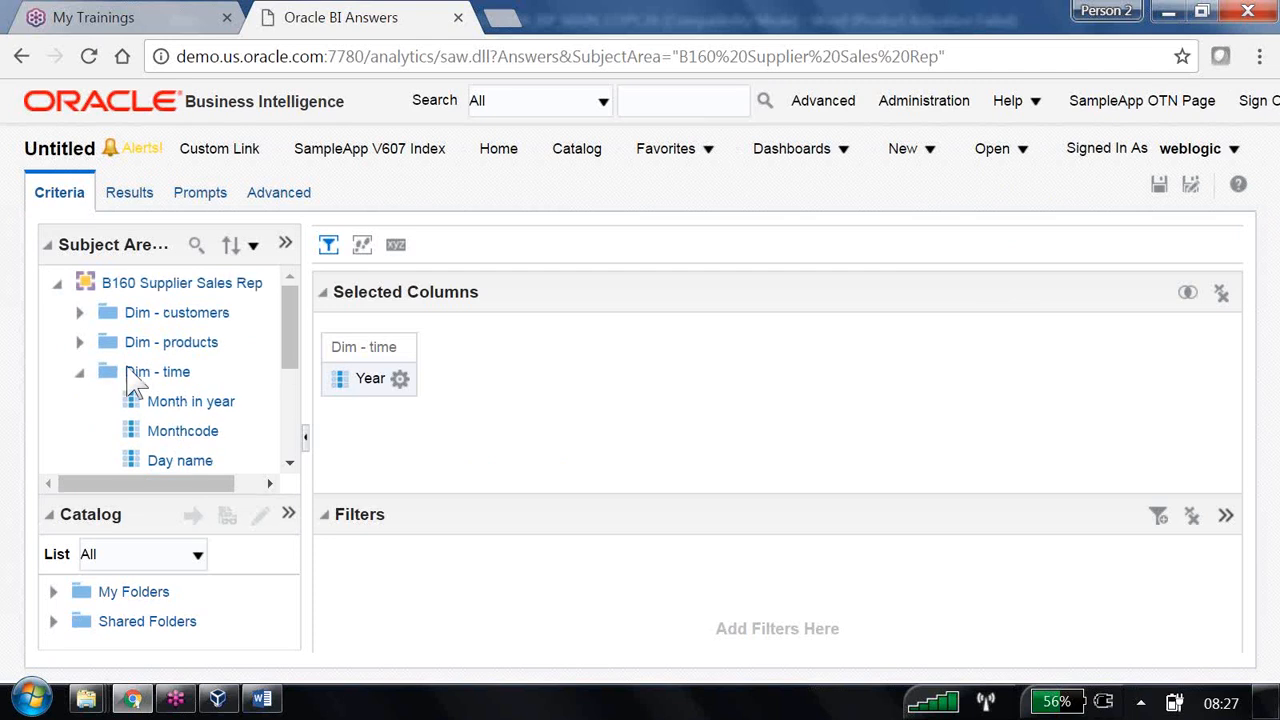
{"action": "left_click", "coordinate": [80, 313]}
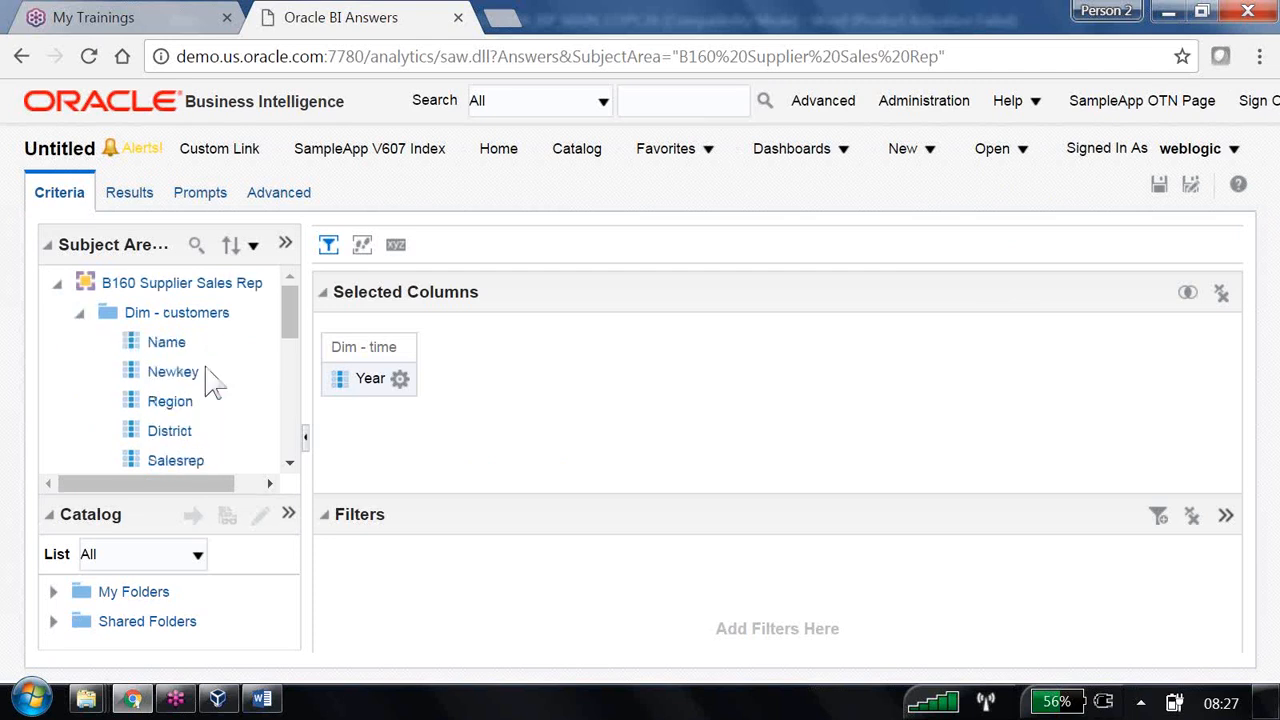
{"action": "double_click", "coordinate": [178, 402]}
{"action": "scroll", "coordinate": [225, 410], "scroll_direction": "down", "scroll_amount": 5}
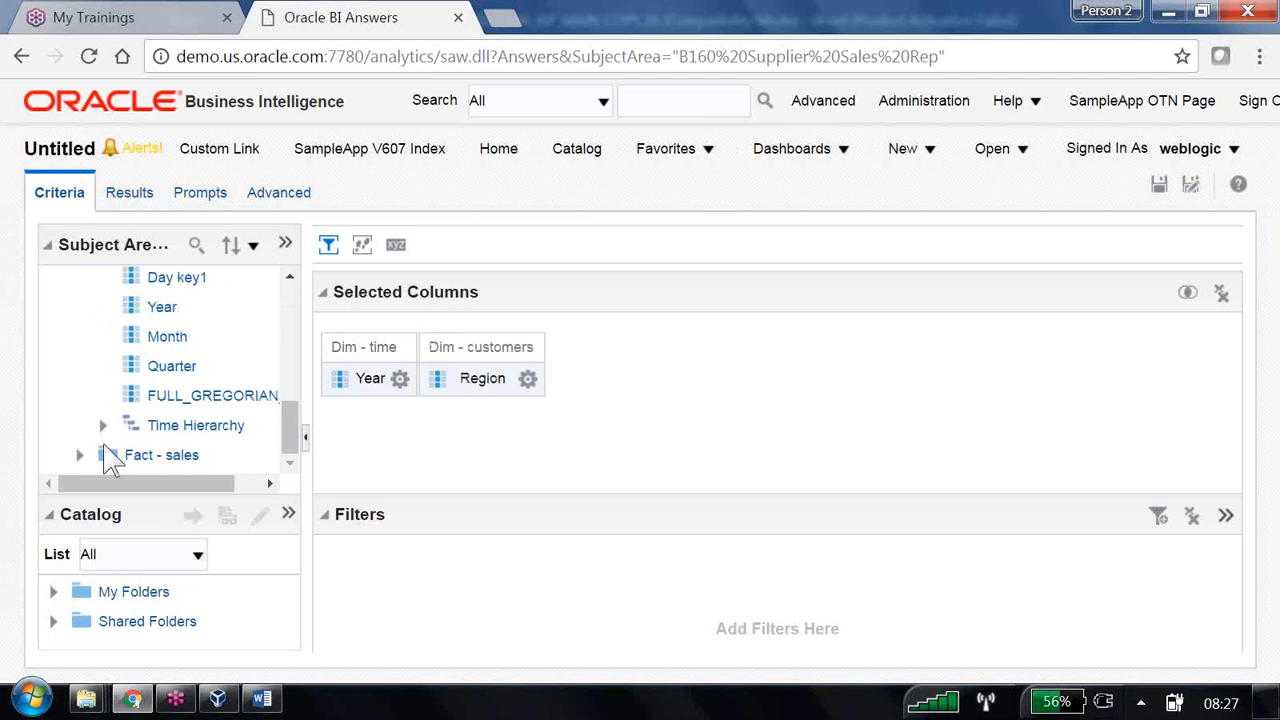
{"action": "left_click", "coordinate": [79, 455]}
{"action": "left_click", "coordinate": [103, 425]}
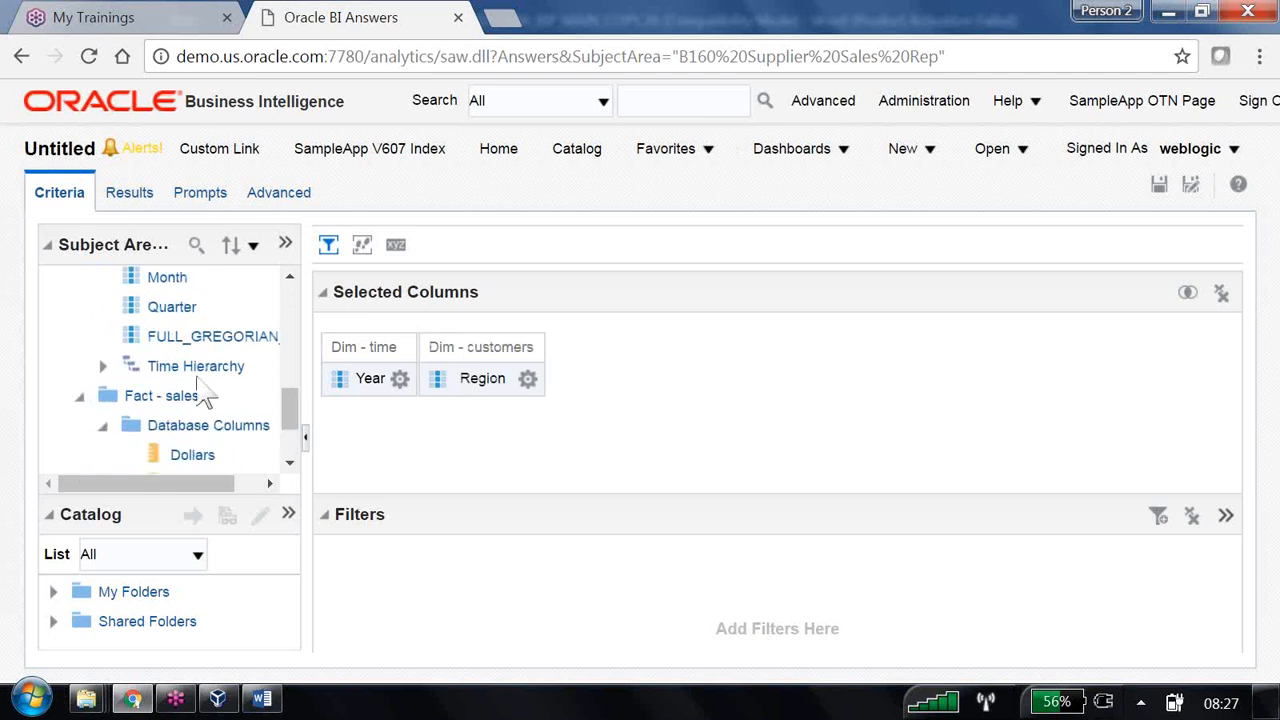
{"action": "double_click", "coordinate": [200, 338]}
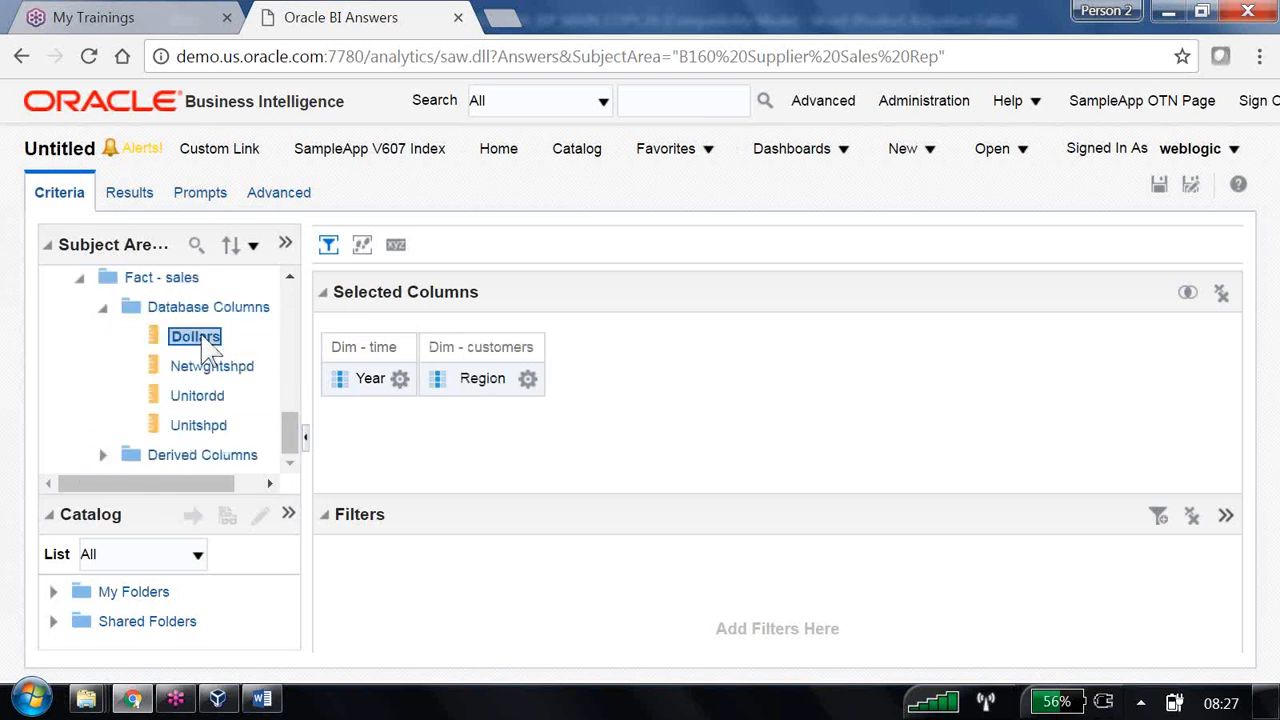
{"action": "left_click", "coordinate": [1160, 186]}
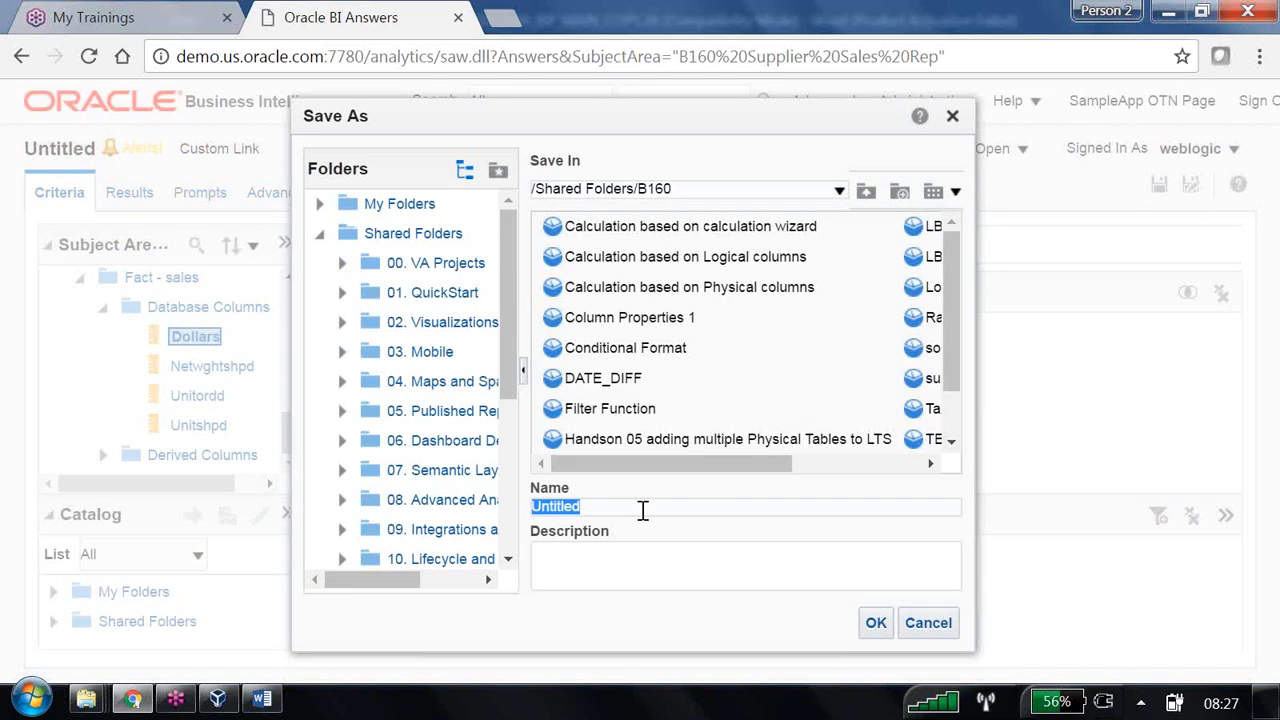
- Save the analysis in /Shared Folders/B160 as 'Creating filter using criteria column'
{"action": "type", "text": "1.\tCreating filter using criteria column"}
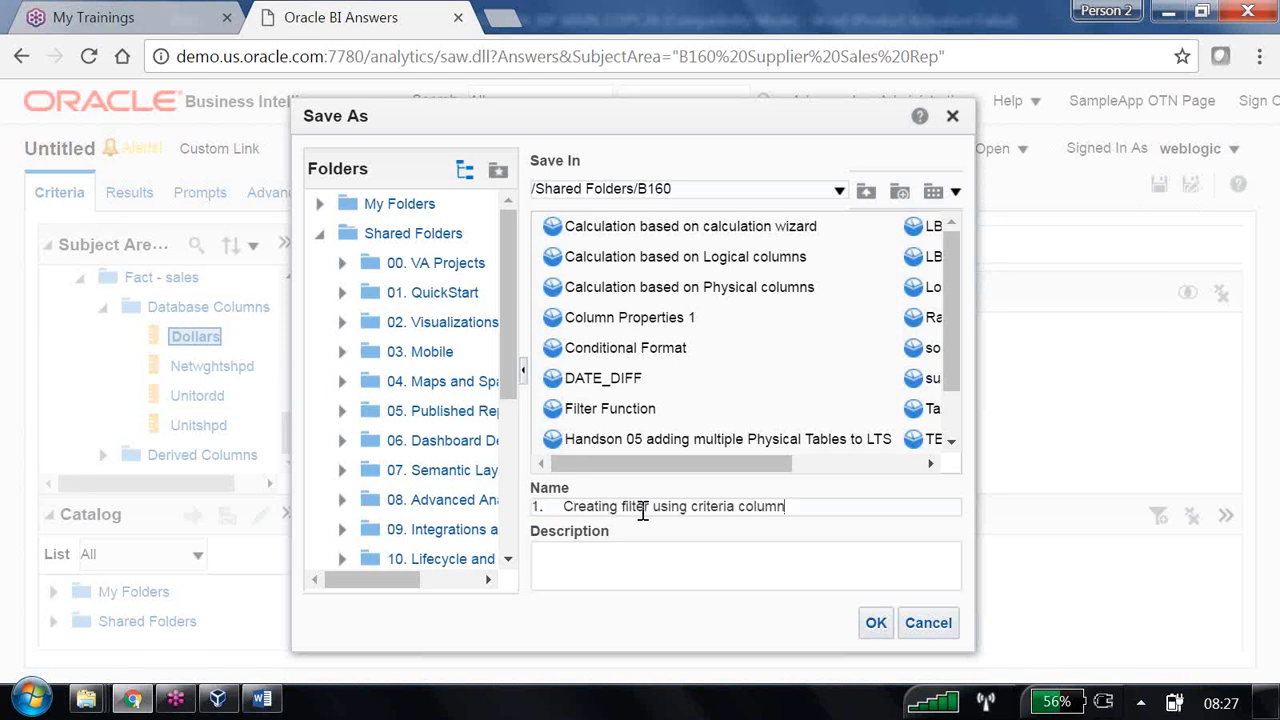
{"action": "left_click", "coordinate": [563, 507]}
{"action": "key", "text": "BackSpace"}
{"action": "key", "text": "BackSpace"}
{"action": "key", "text": "BackSpace"}
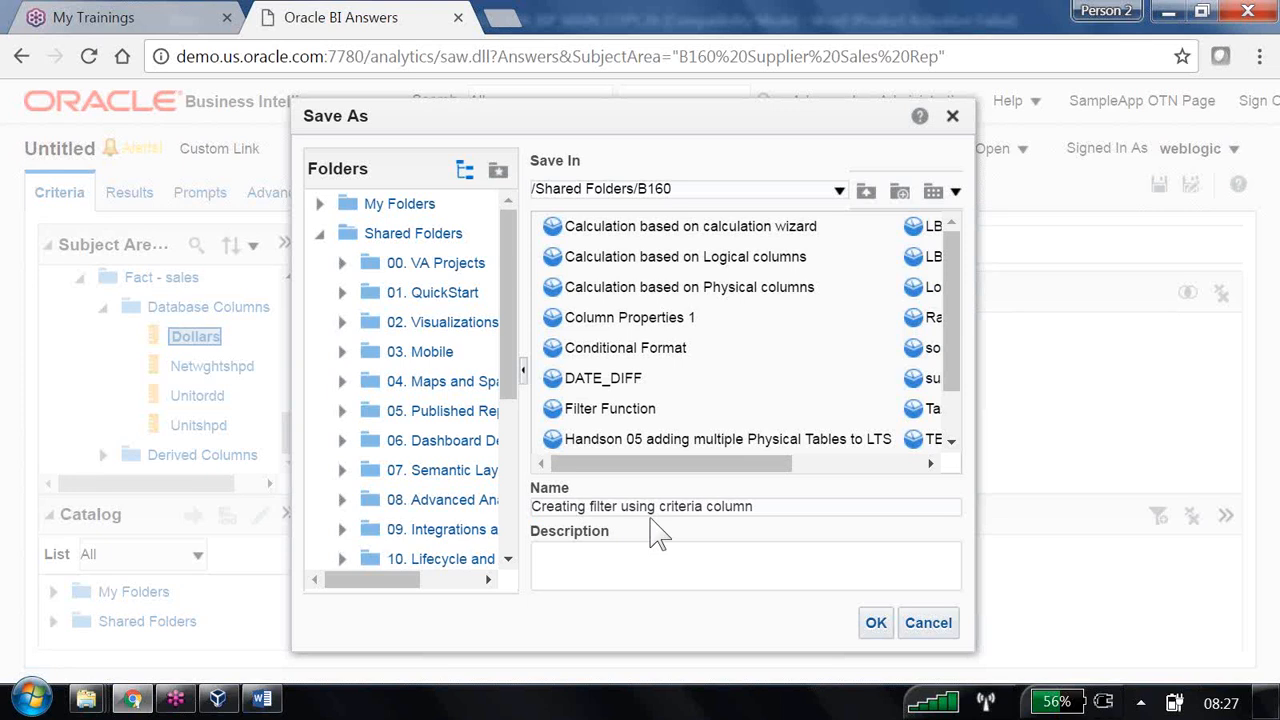
{"action": "left_click_drag", "start_coordinate": [657, 508], "coordinate": [765, 512]}
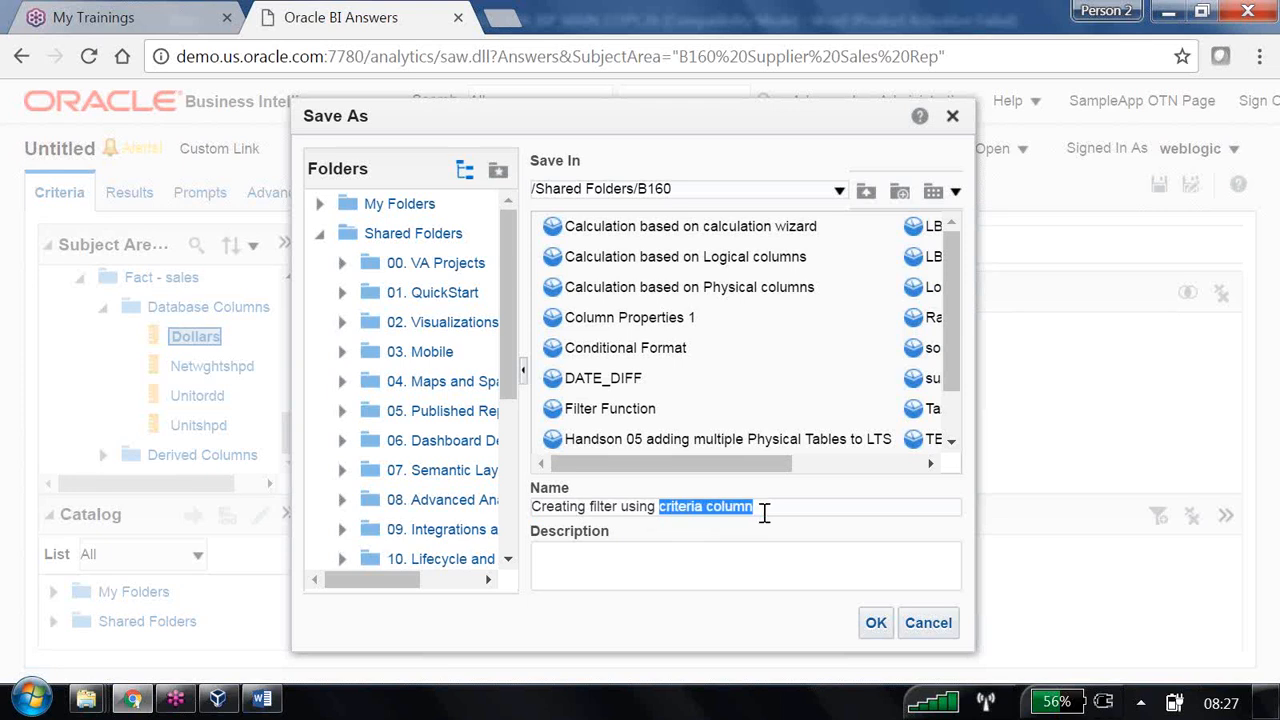
{"action": "left_click", "coordinate": [876, 624]}
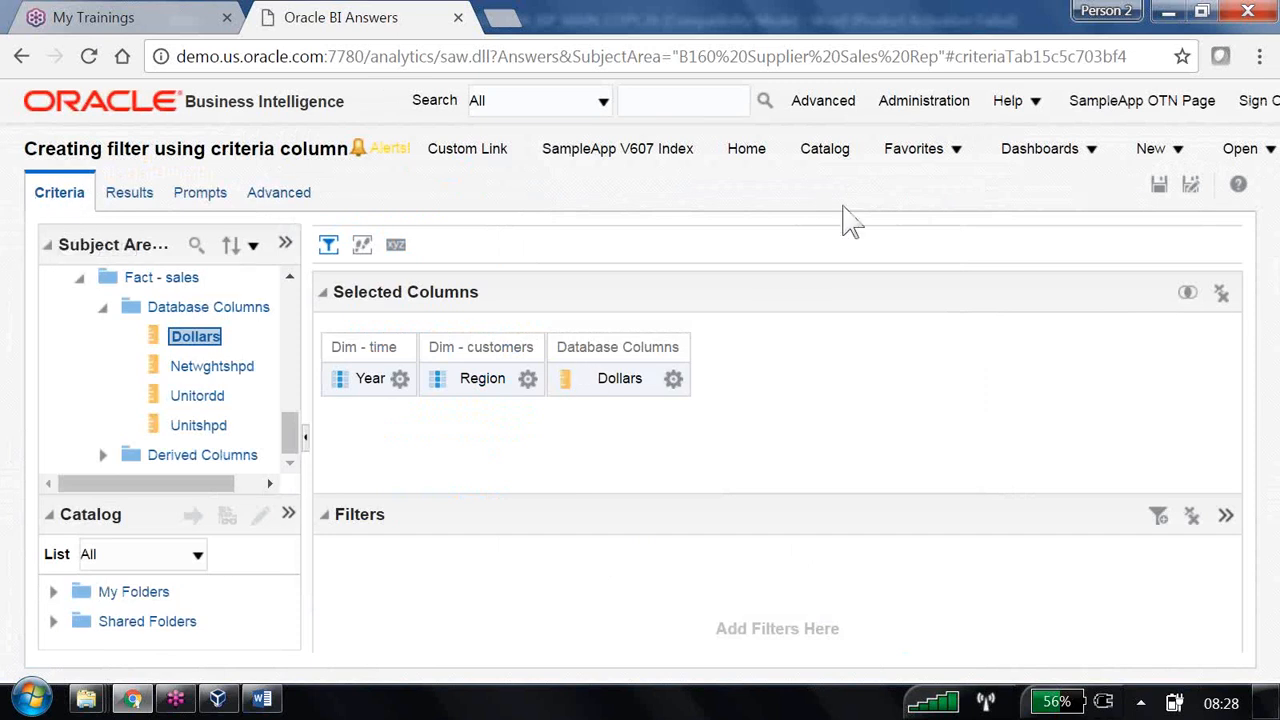
- Preview the results table of Dollars by Year and Region
{"action": "mouse_move", "coordinate": [730, 347]}
{"action": "left_mouse_down"}
{"action": "mouse_move", "coordinate": [566, 282]}
{"action": "mouse_move", "coordinate": [323, 318]}
{"action": "mouse_move", "coordinate": [435, 424]}
{"action": "mouse_move", "coordinate": [728, 338]}
{"action": "left_mouse_up"}
{"action": "mouse_move", "coordinate": [92, 176]}
{"action": "left_mouse_down"}
{"action": "mouse_move", "coordinate": [56, 166]}
{"action": "mouse_move", "coordinate": [342, 320]}
{"action": "mouse_move", "coordinate": [272, 343]}
{"action": "left_mouse_up"}
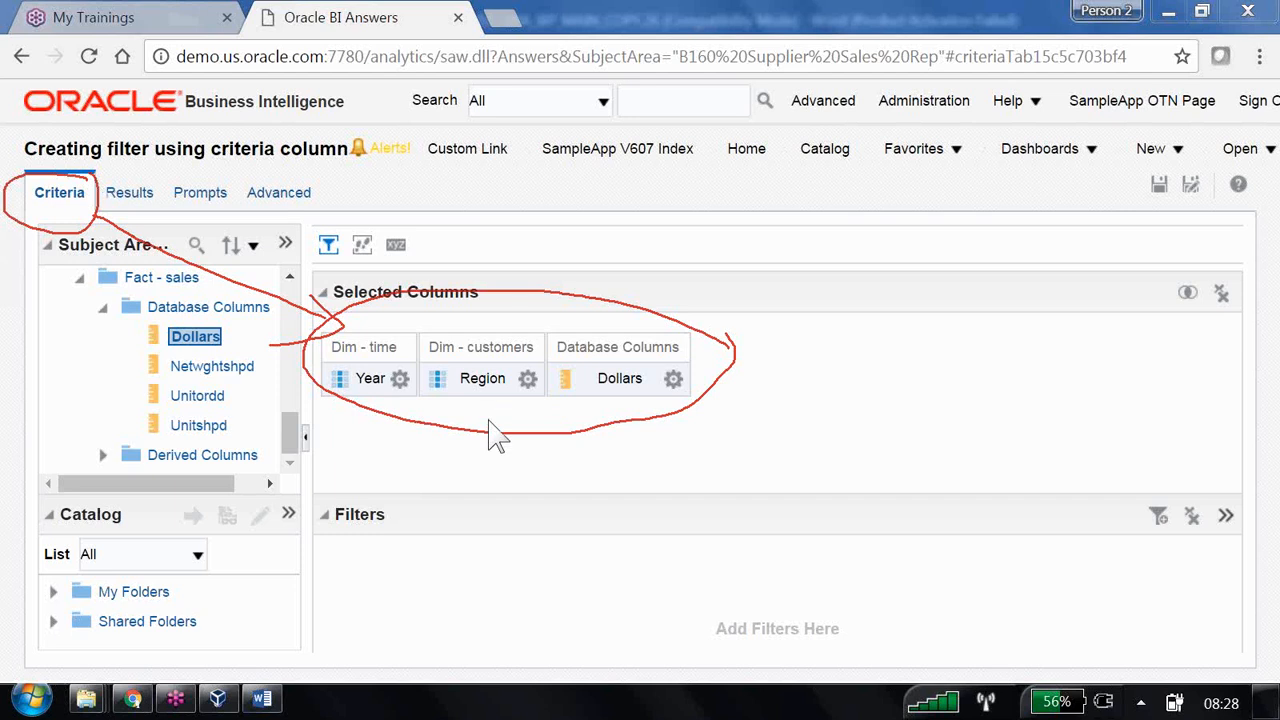
{"action": "left_click", "coordinate": [143, 200]}
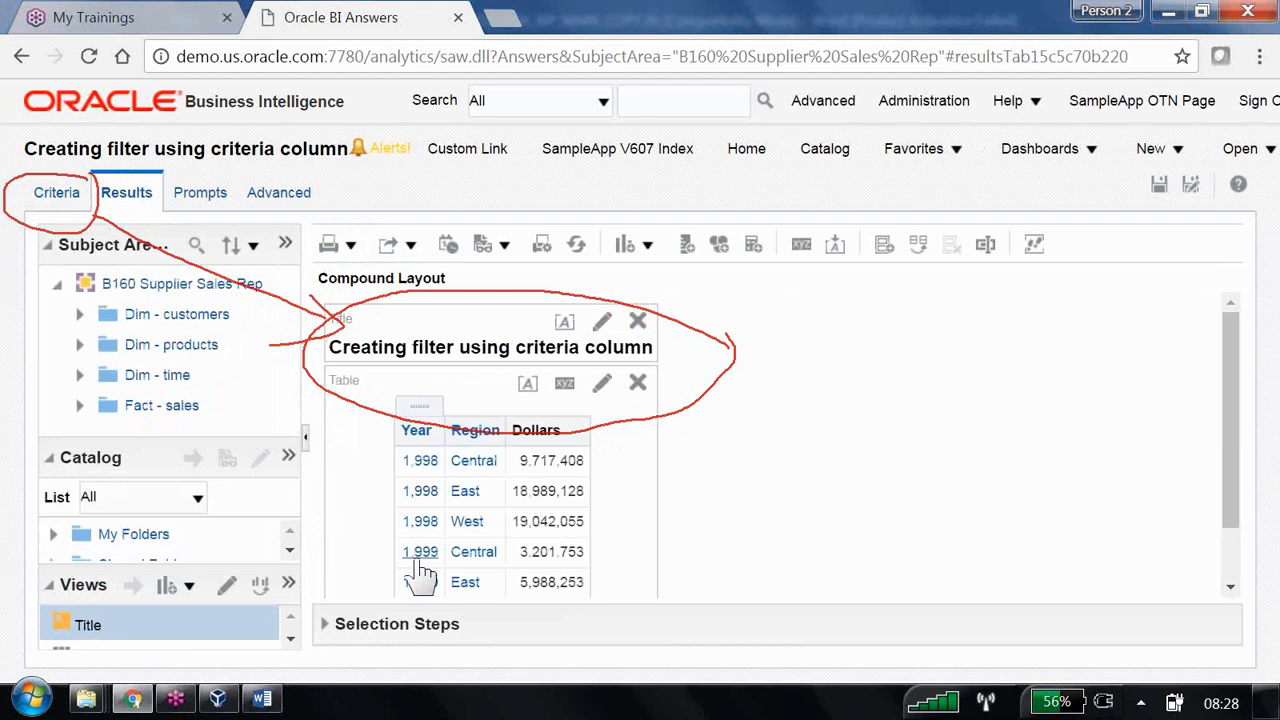
- Add a Year filter from the Year column's menu with 1998.00 as the only value
{"action": "left_click", "coordinate": [60, 195]}
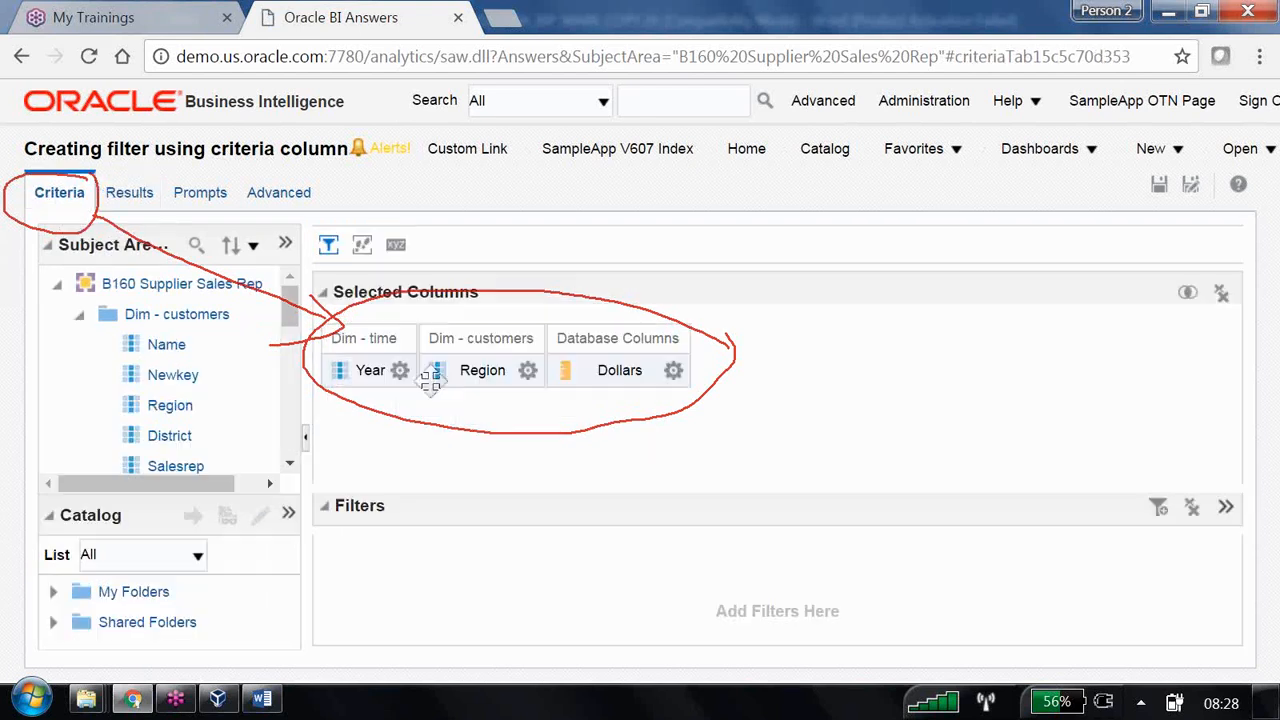
{"action": "left_click", "coordinate": [400, 371]}
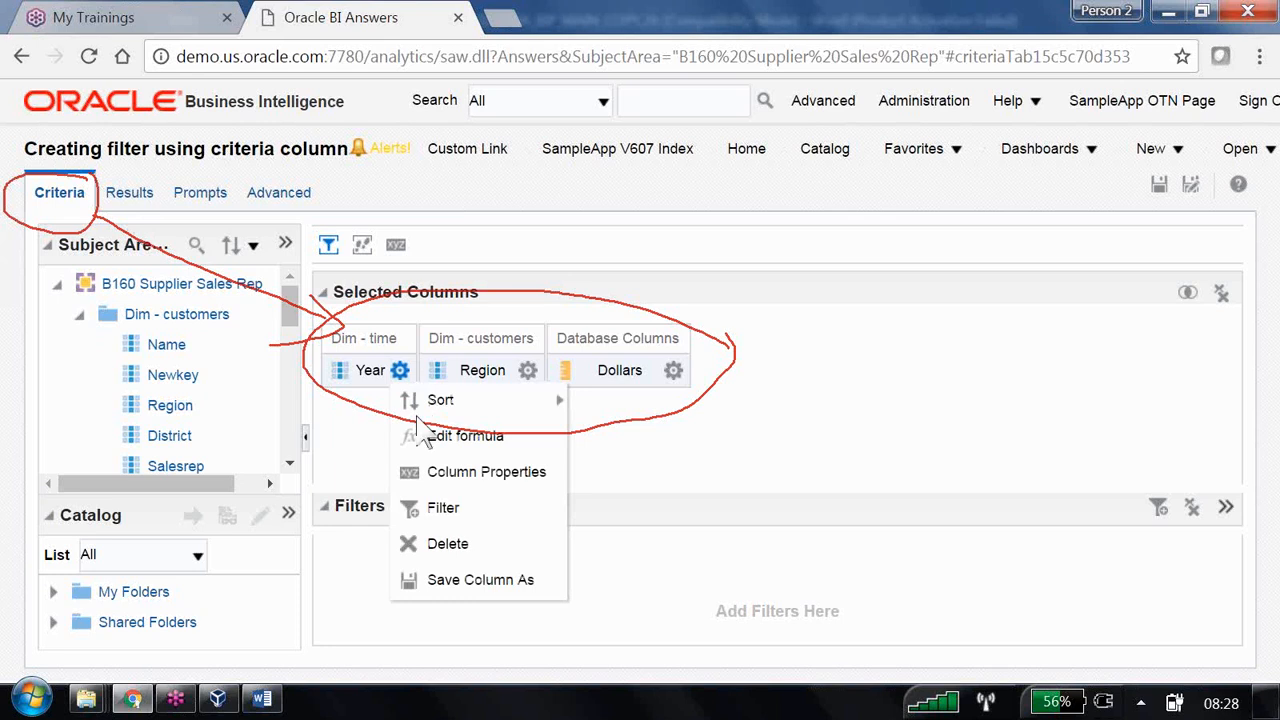
{"action": "left_click", "coordinate": [455, 515]}
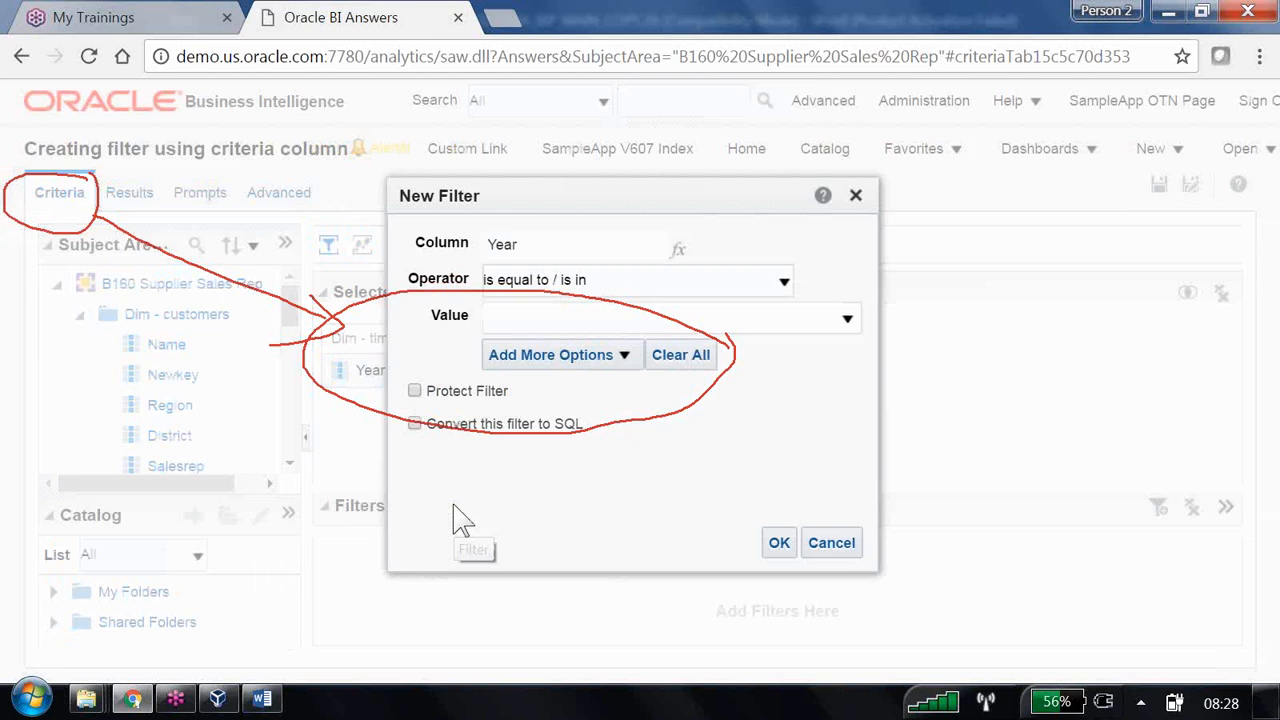
{"action": "left_click", "coordinate": [847, 318]}
{"action": "left_click", "coordinate": [505, 352]}
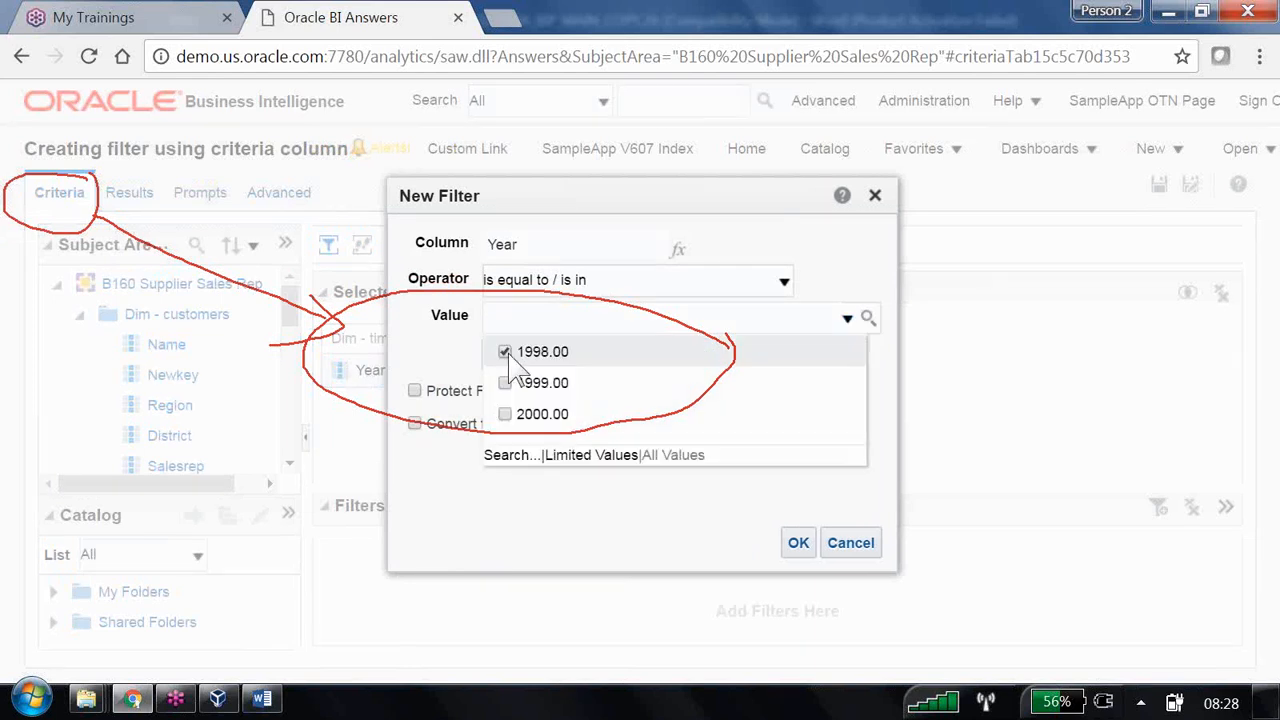
{"action": "left_click", "coordinate": [433, 512]}
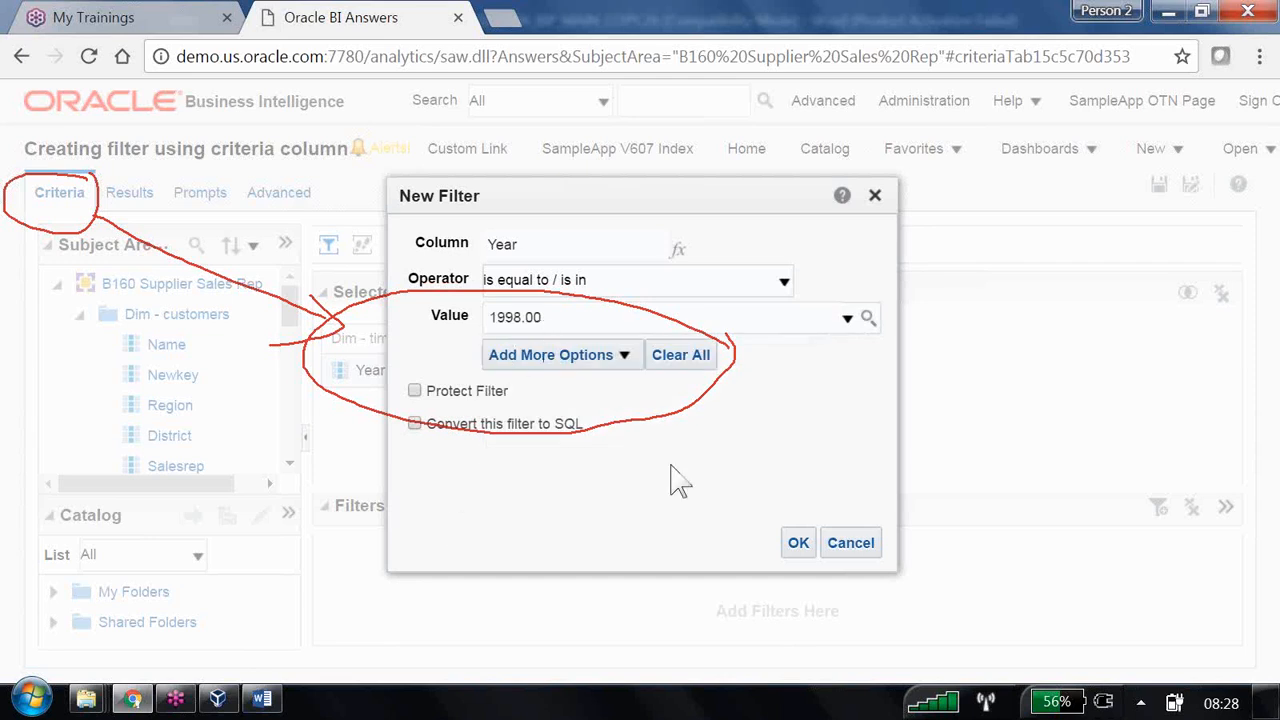
{"action": "left_click", "coordinate": [800, 543]}
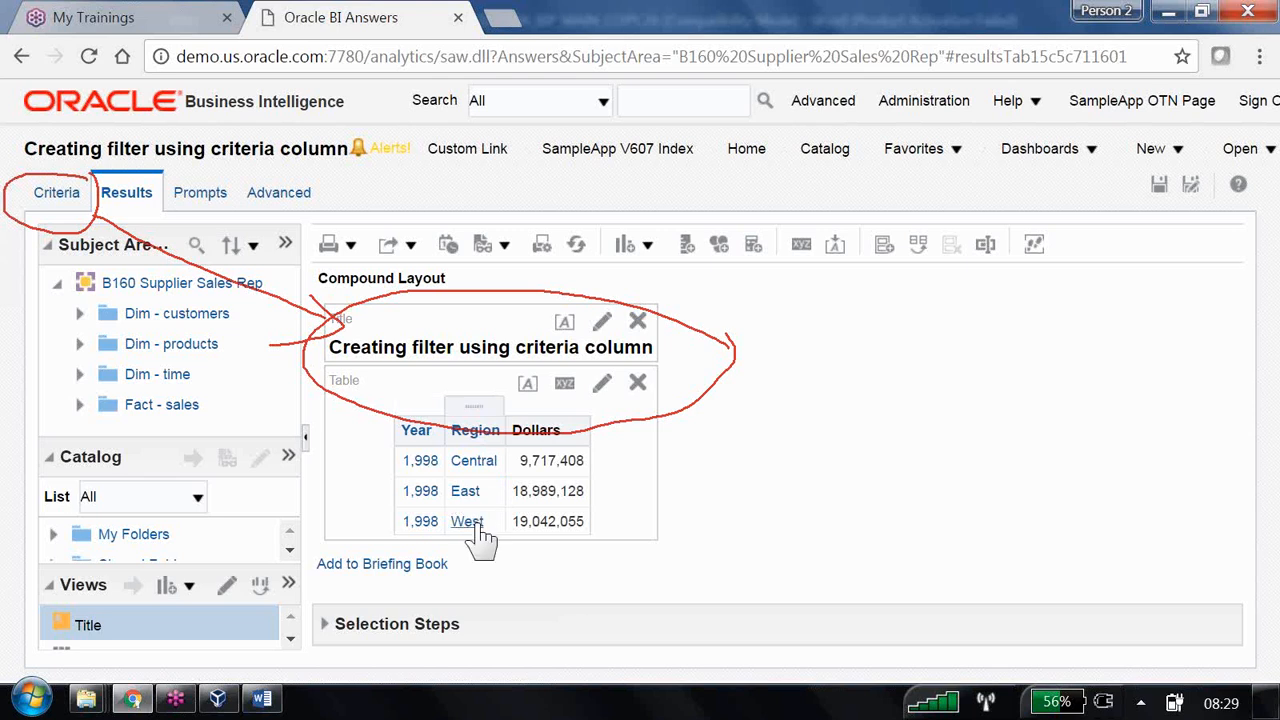
- Add a Region filter for East and West, then preview the filtered results
{"action": "left_click", "coordinate": [75, 195]}
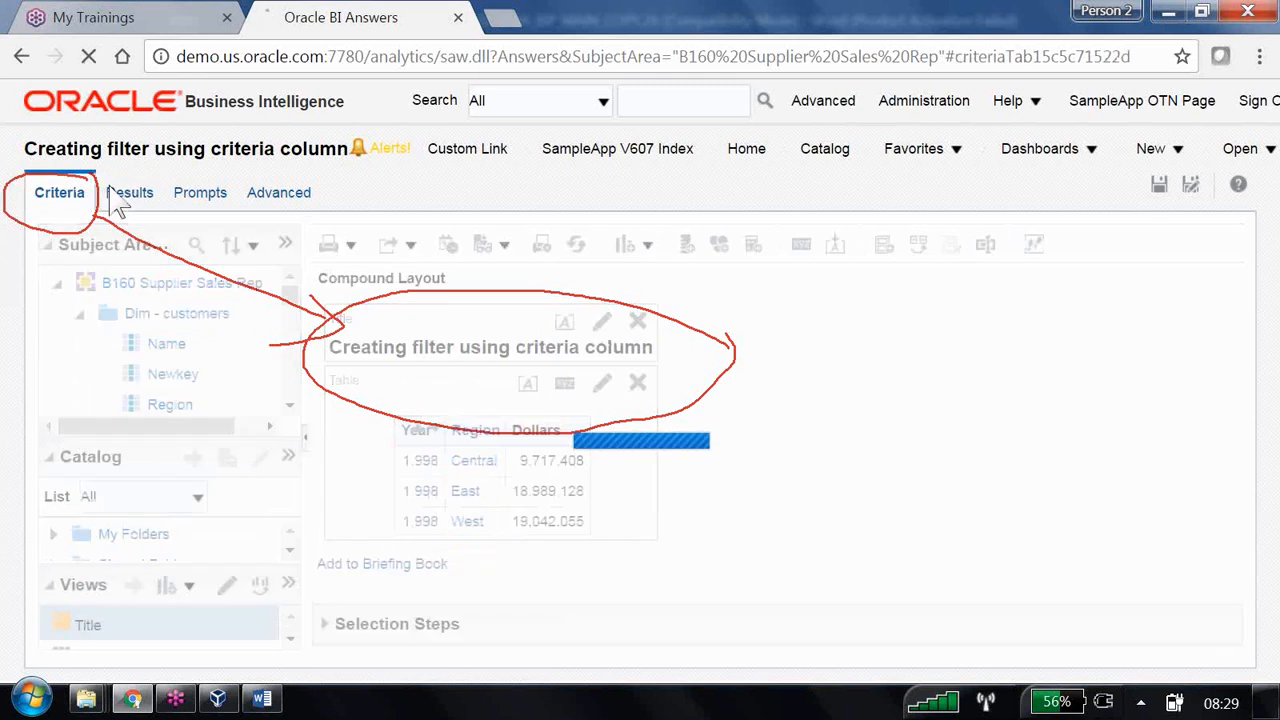
{"action": "left_click", "coordinate": [526, 374]}
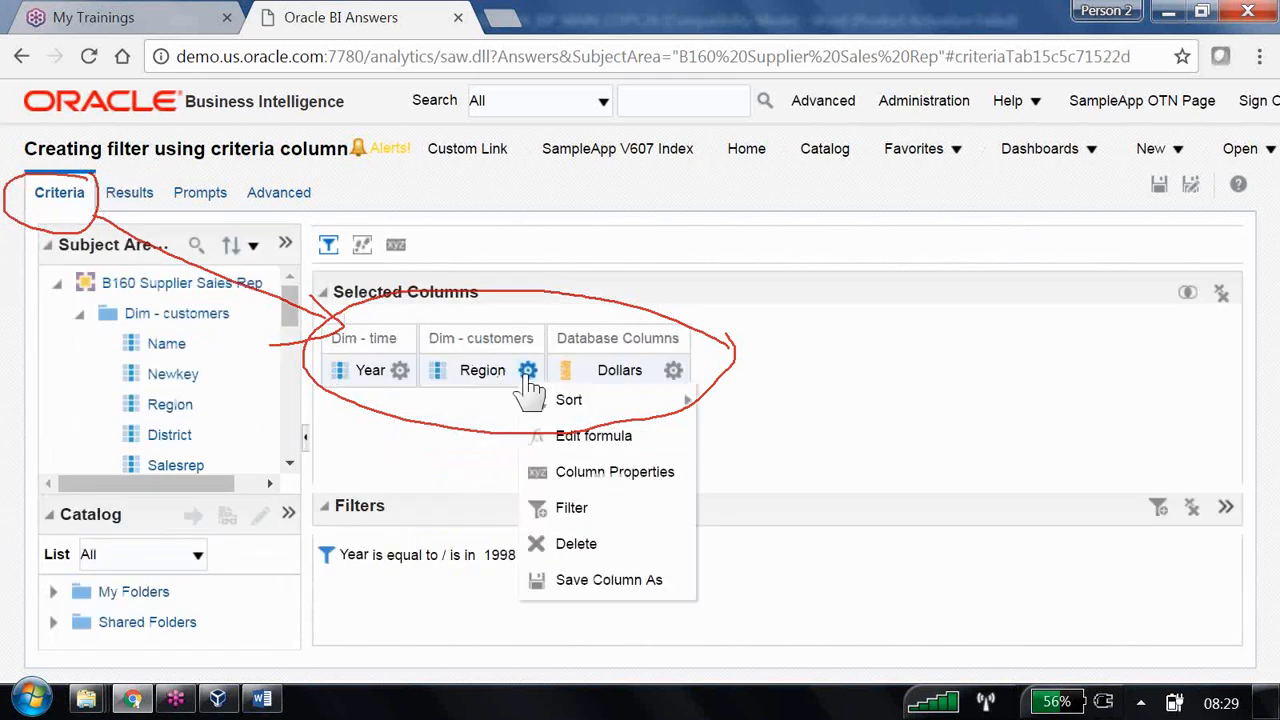
{"action": "left_click", "coordinate": [572, 508]}
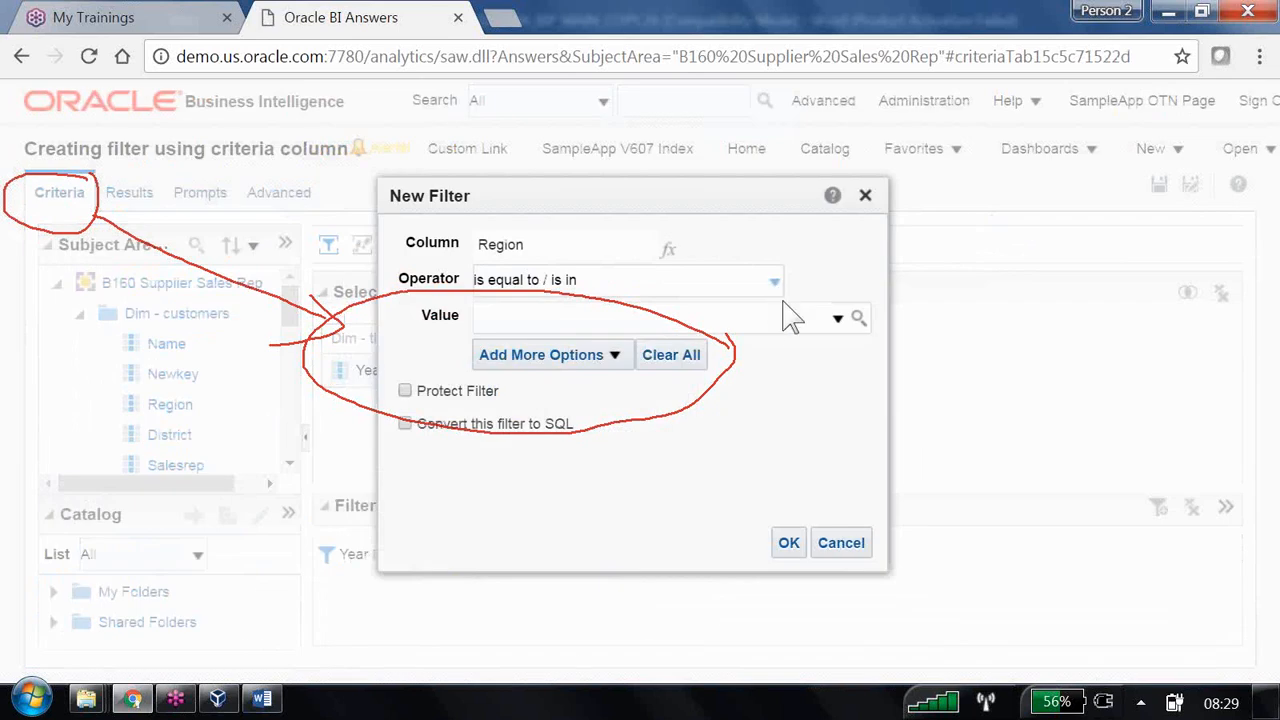
{"action": "left_click", "coordinate": [838, 318]}
{"action": "left_click", "coordinate": [495, 383]}
{"action": "left_click", "coordinate": [495, 414]}
{"action": "left_click", "coordinate": [787, 542]}
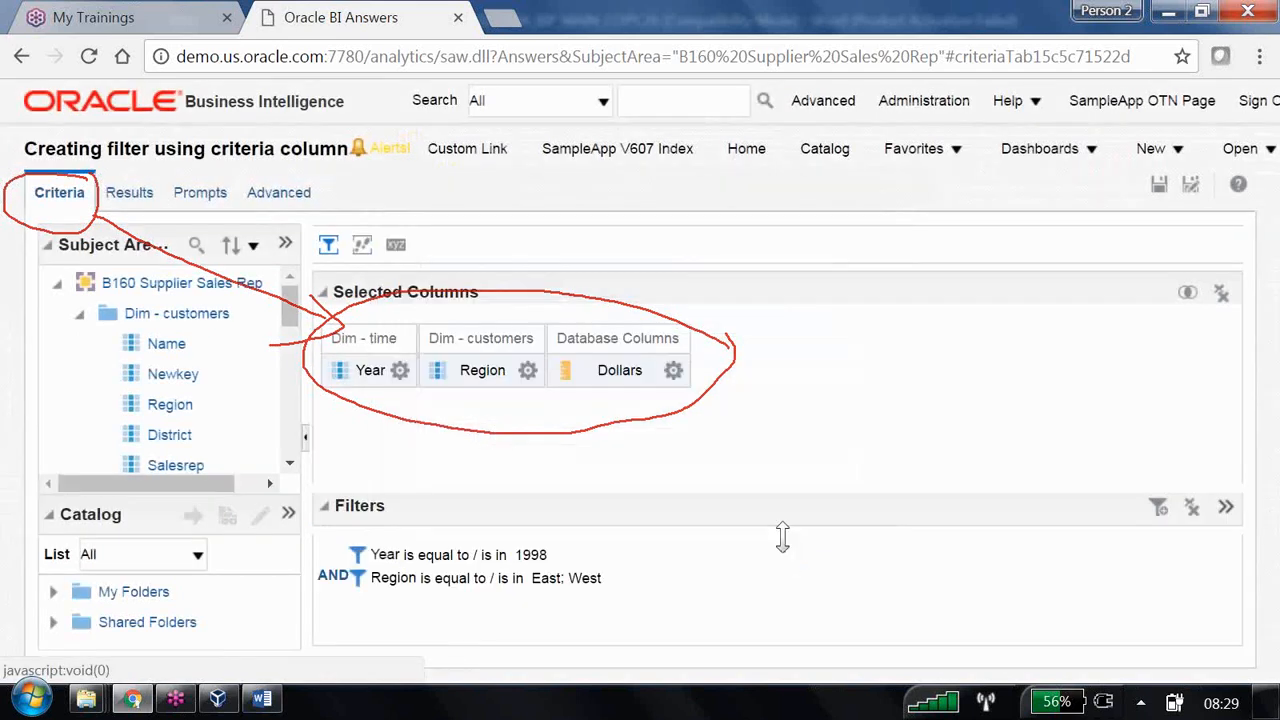
{"action": "left_click", "coordinate": [133, 195]}
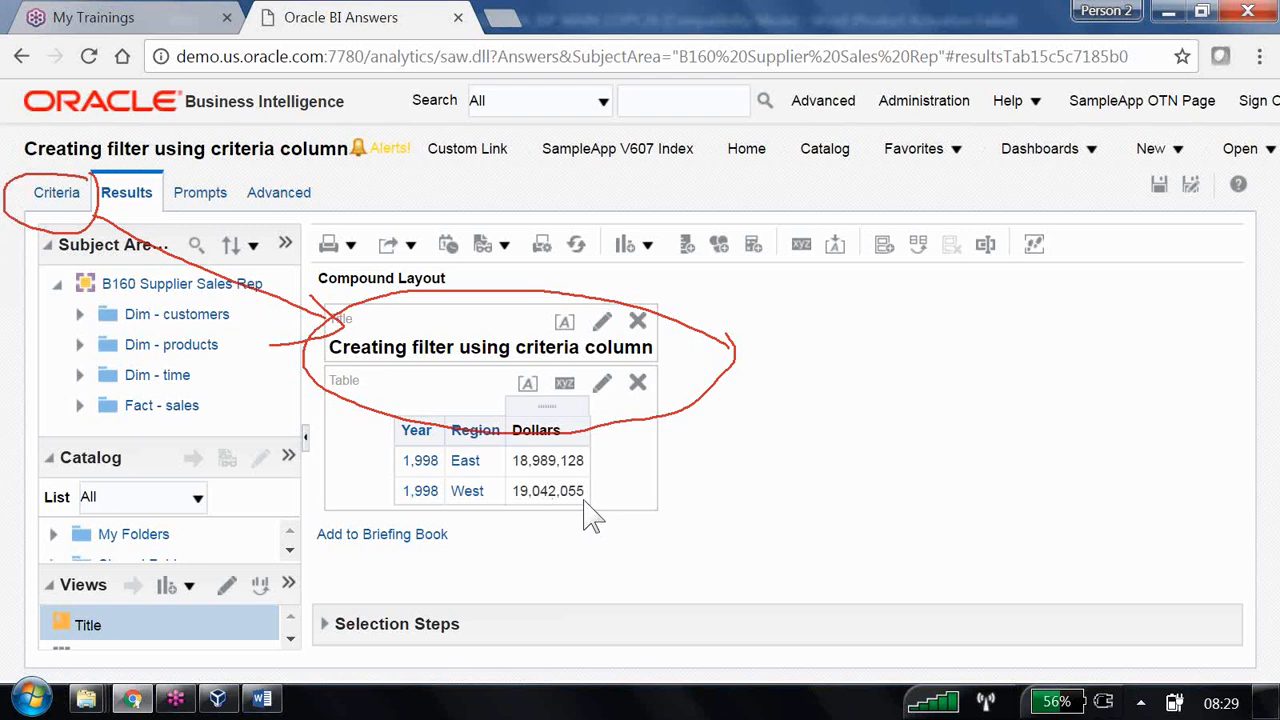
- Add a Dollars is greater than 19000000 filter and preview the results
{"action": "left_click", "coordinate": [70, 193]}
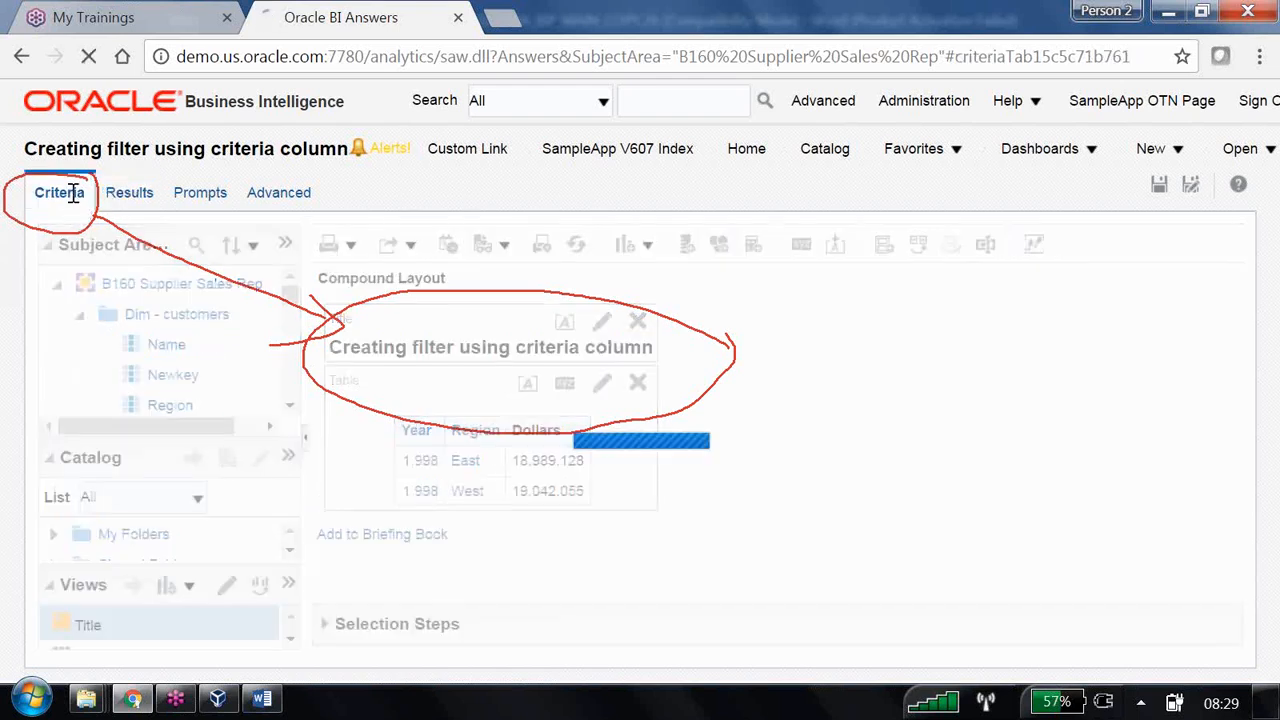
{"action": "left_click", "coordinate": [673, 371]}
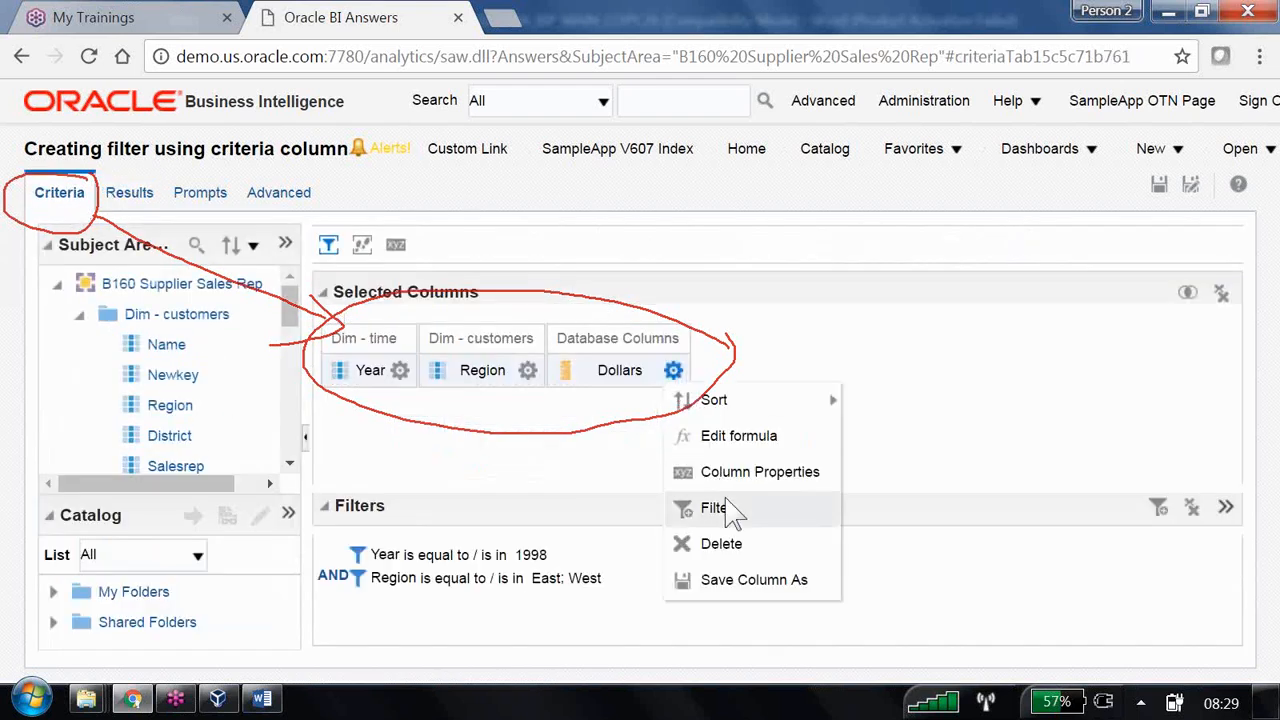
{"action": "left_click", "coordinate": [733, 513]}
{"action": "left_click", "coordinate": [600, 283]}
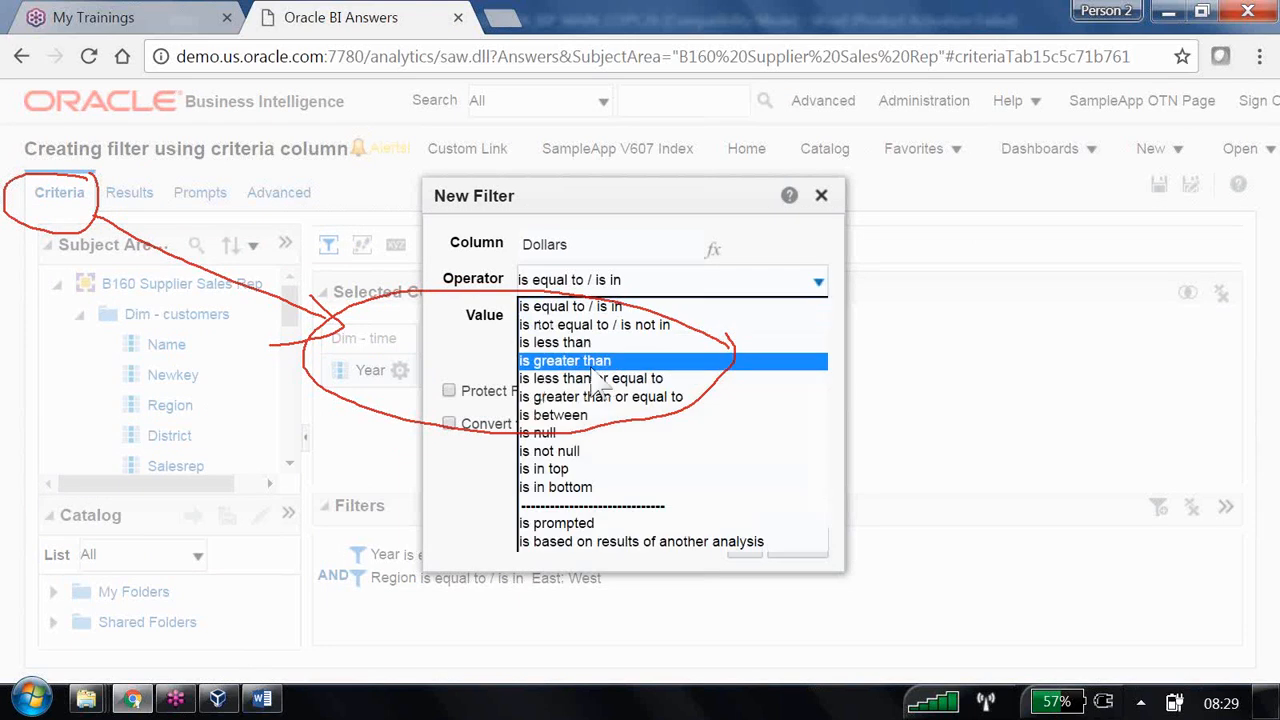
{"action": "left_click", "coordinate": [592, 362]}
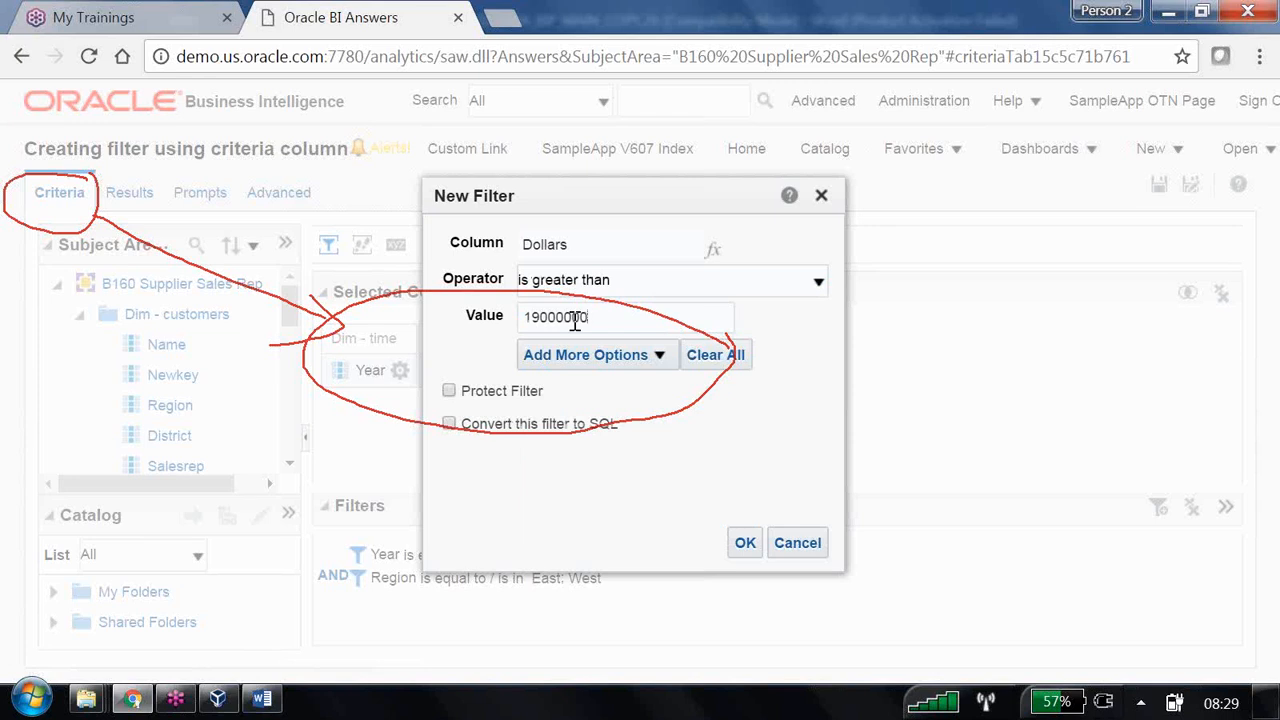
{"action": "left_click", "coordinate": [748, 545]}
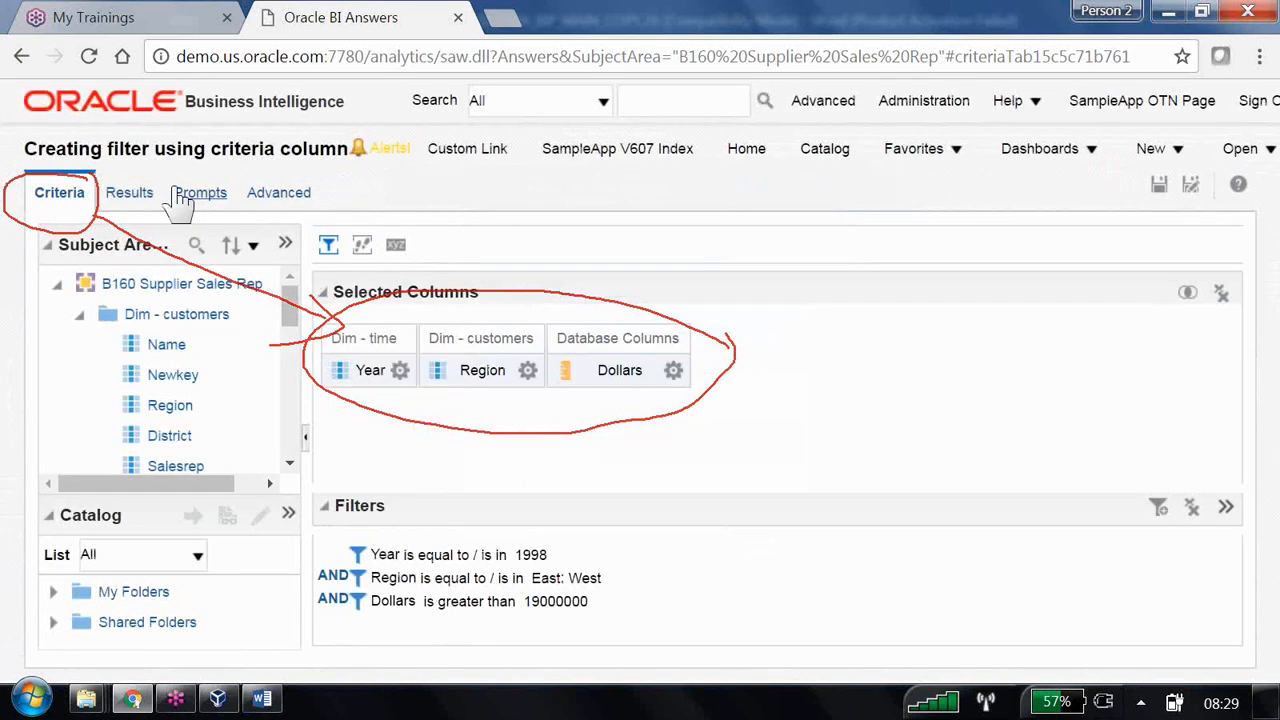
{"action": "left_click", "coordinate": [144, 199]}
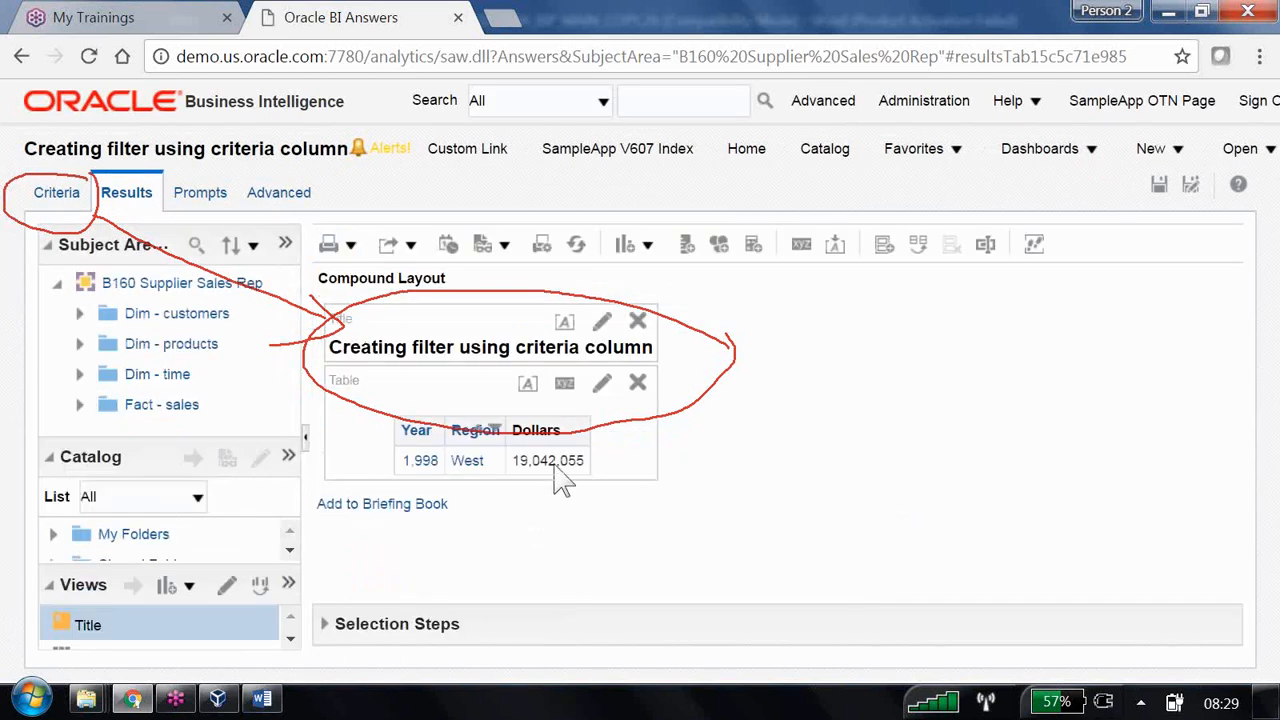
- Change the AND joining the Dollars and Region filters to OR, then preview the results
{"action": "left_click", "coordinate": [60, 194]}
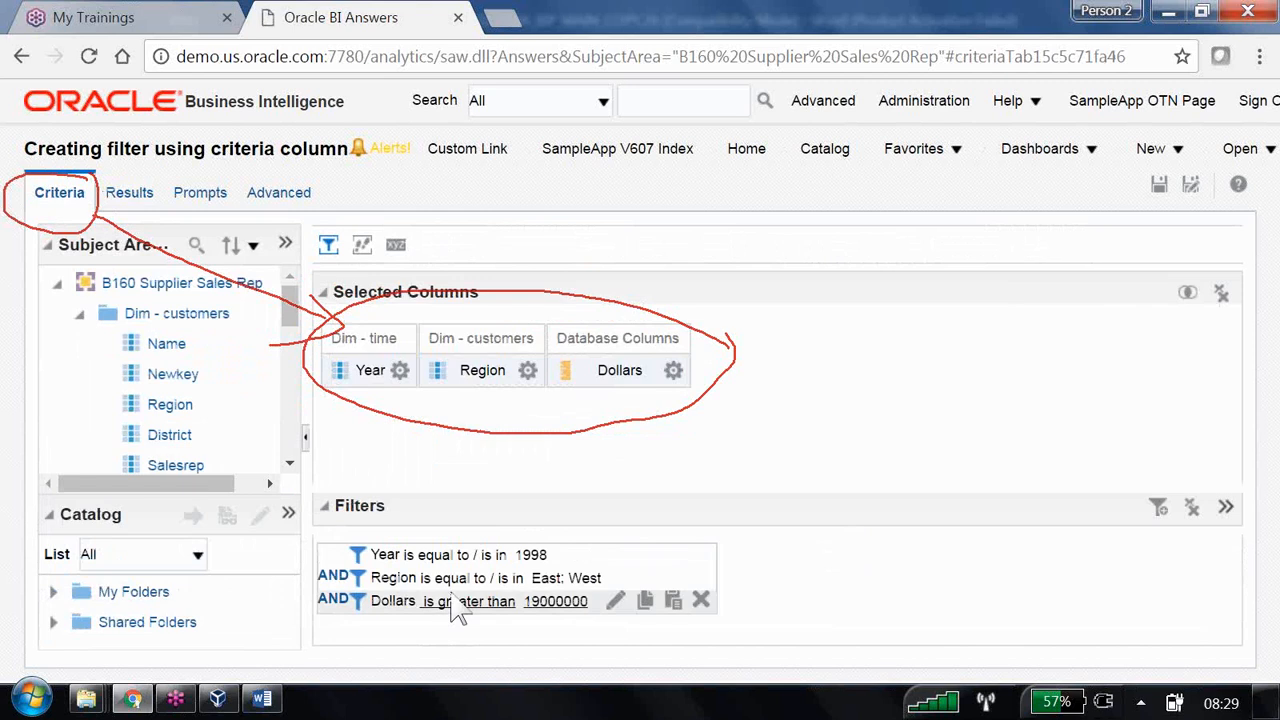
{"action": "left_click", "coordinate": [336, 601]}
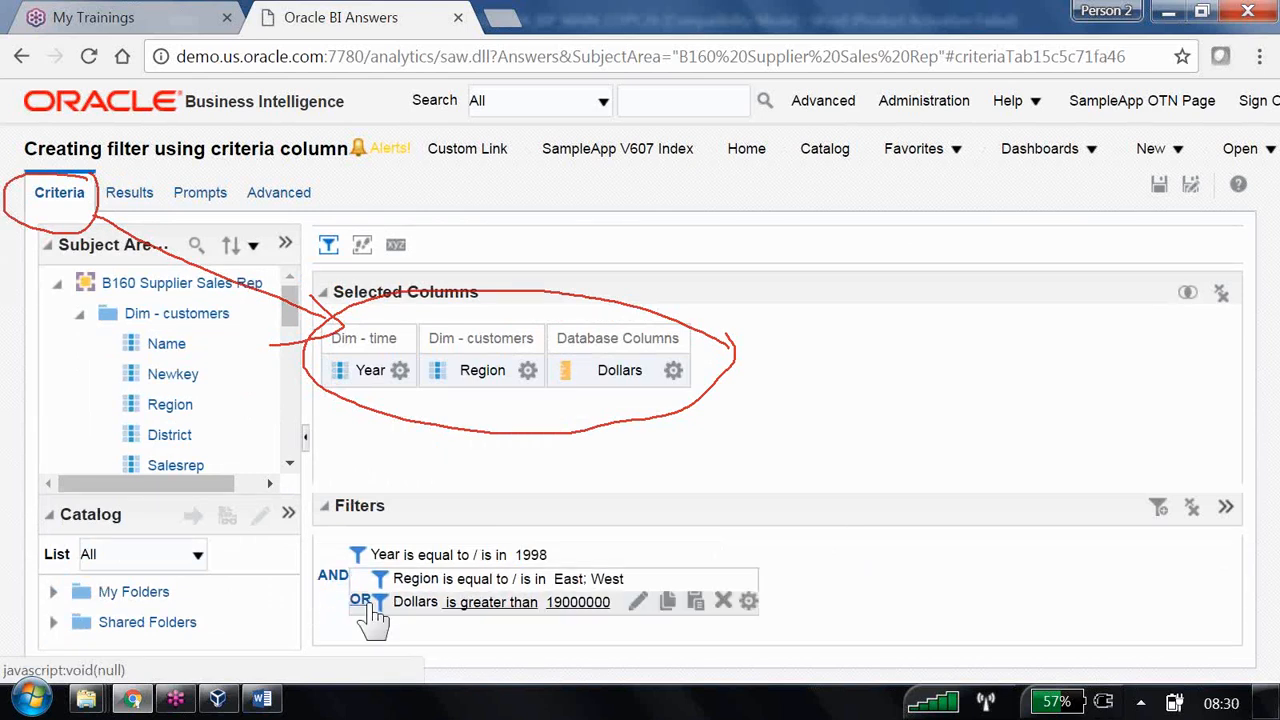
{"action": "left_click", "coordinate": [141, 206]}
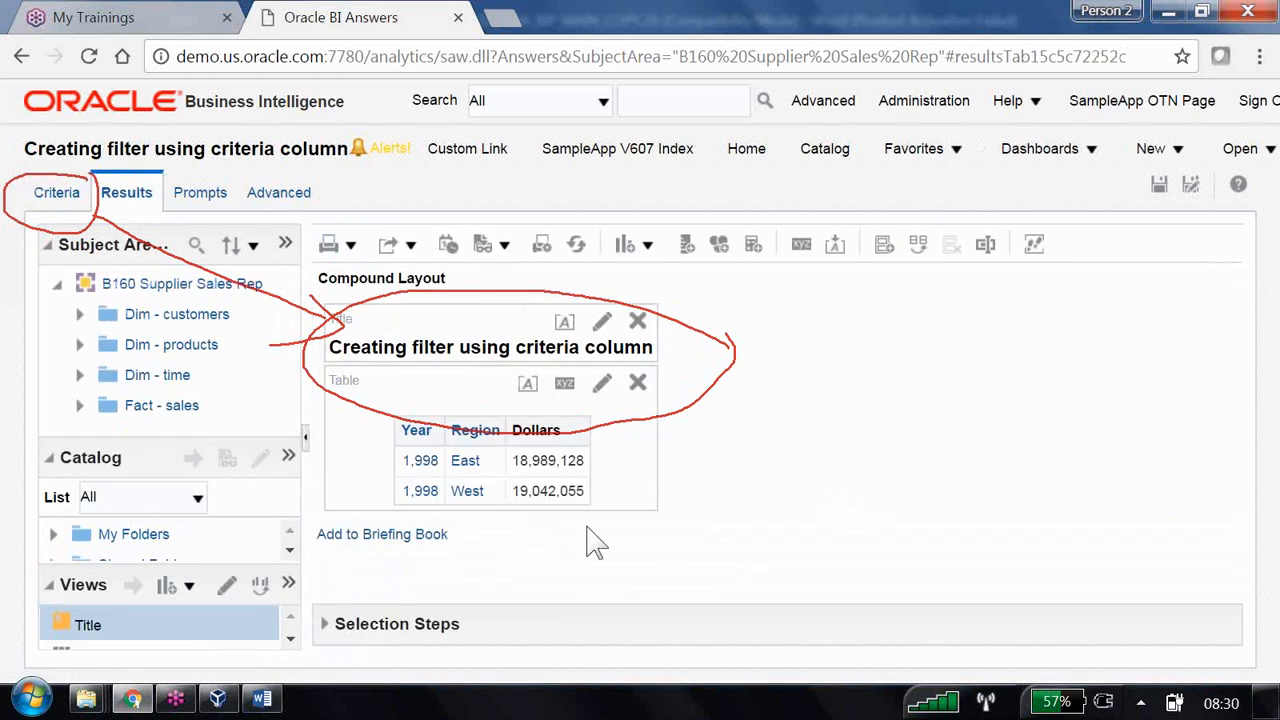
- Delete the Dollars and Region filters and check the results with only Year 1998
{"action": "left_click", "coordinate": [58, 198]}
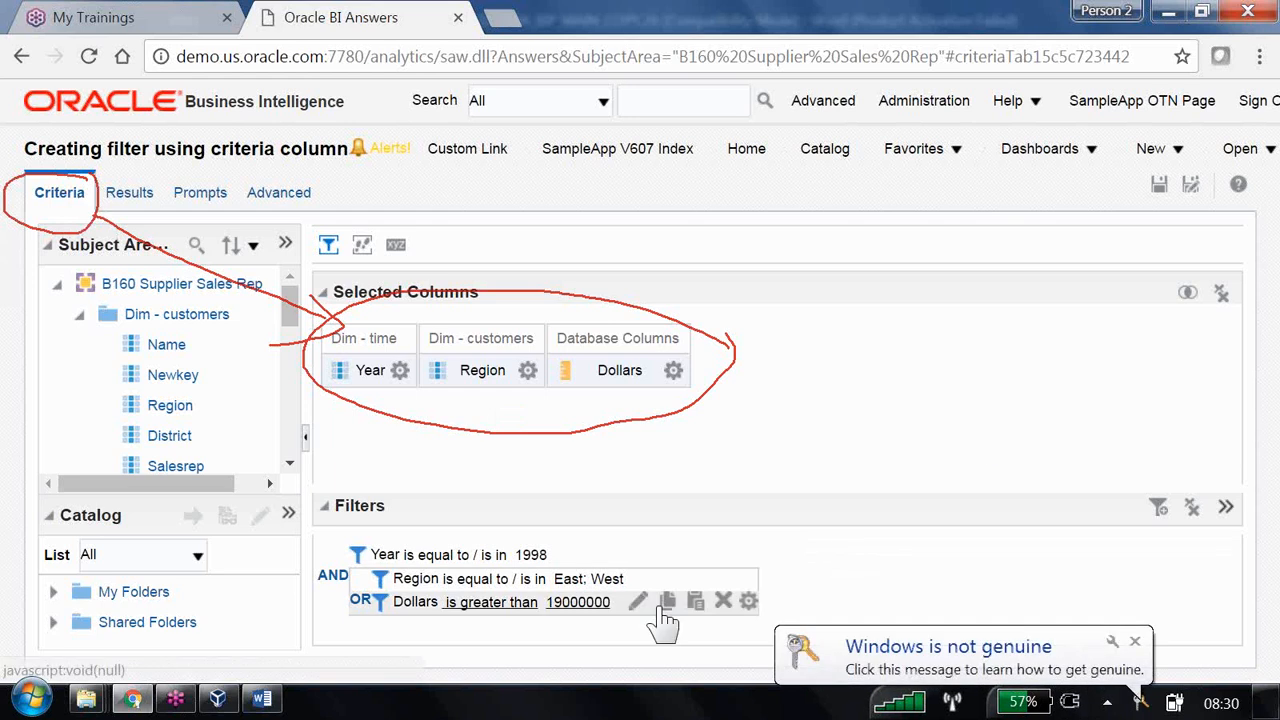
{"action": "left_click", "coordinate": [724, 602]}
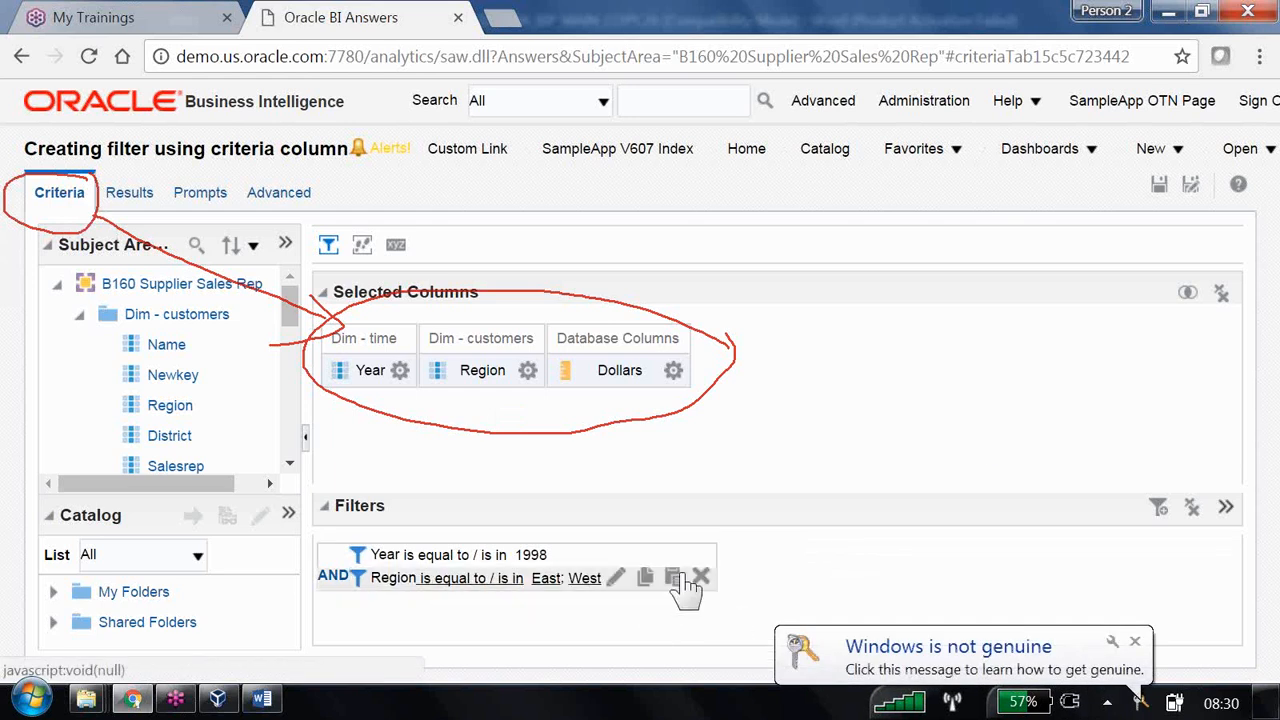
{"action": "left_click", "coordinate": [702, 578]}
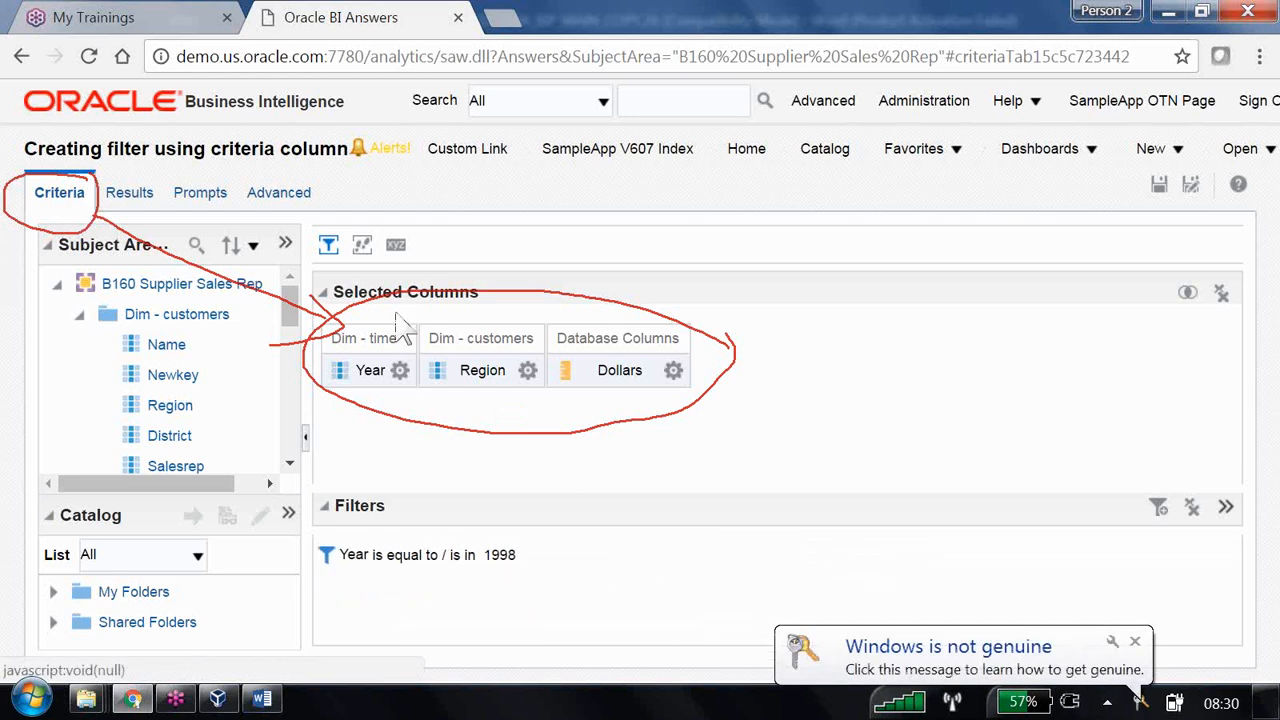
{"action": "left_click", "coordinate": [128, 200]}
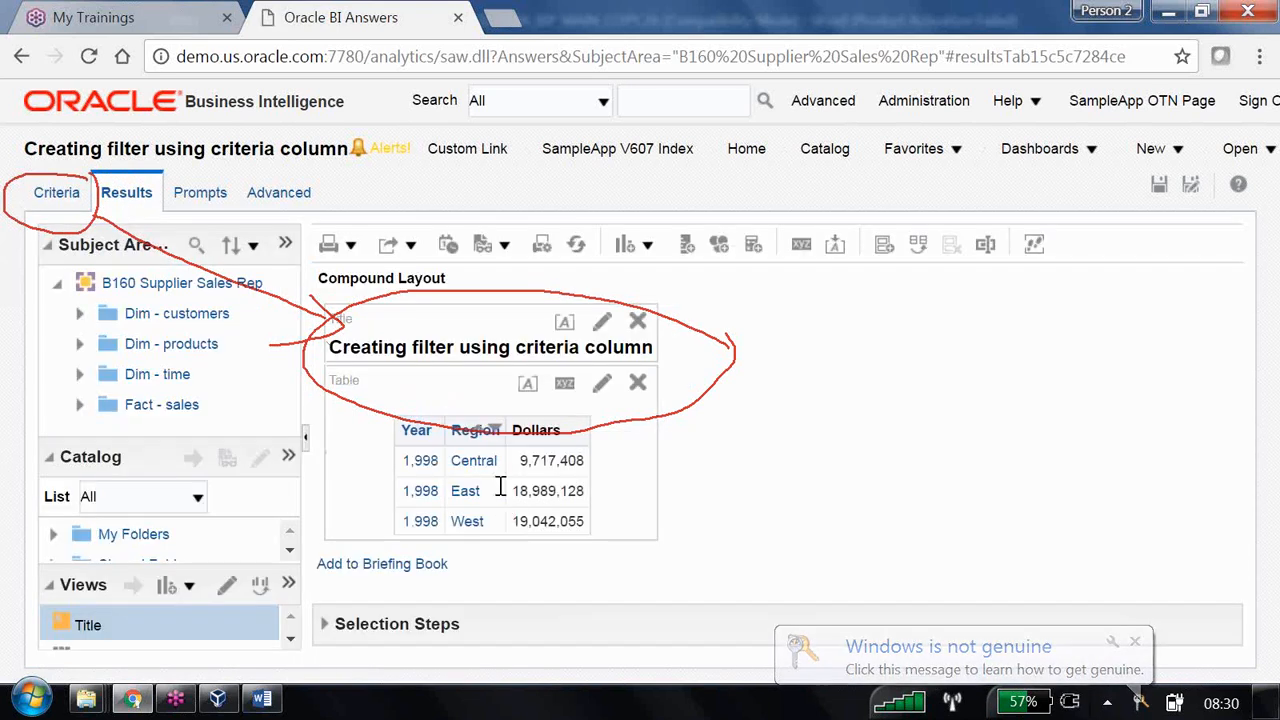
- Save the analysis from the Criteria tab
{"action": "left_click", "coordinate": [57, 196]}
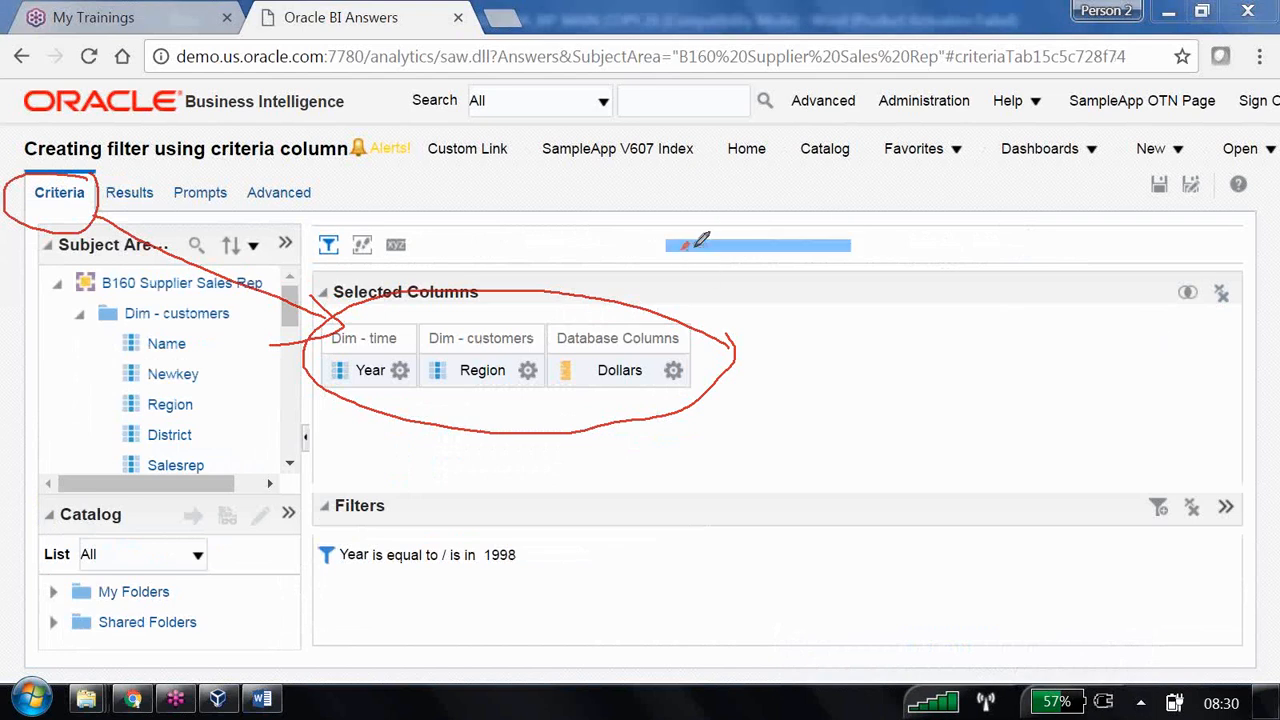
{"action": "mouse_move", "coordinate": [526, 525]}
{"action": "left_mouse_down"}
{"action": "mouse_move", "coordinate": [292, 468]}
{"action": "mouse_move", "coordinate": [357, 593]}
{"action": "mouse_move", "coordinate": [535, 540]}
{"action": "left_mouse_up"}
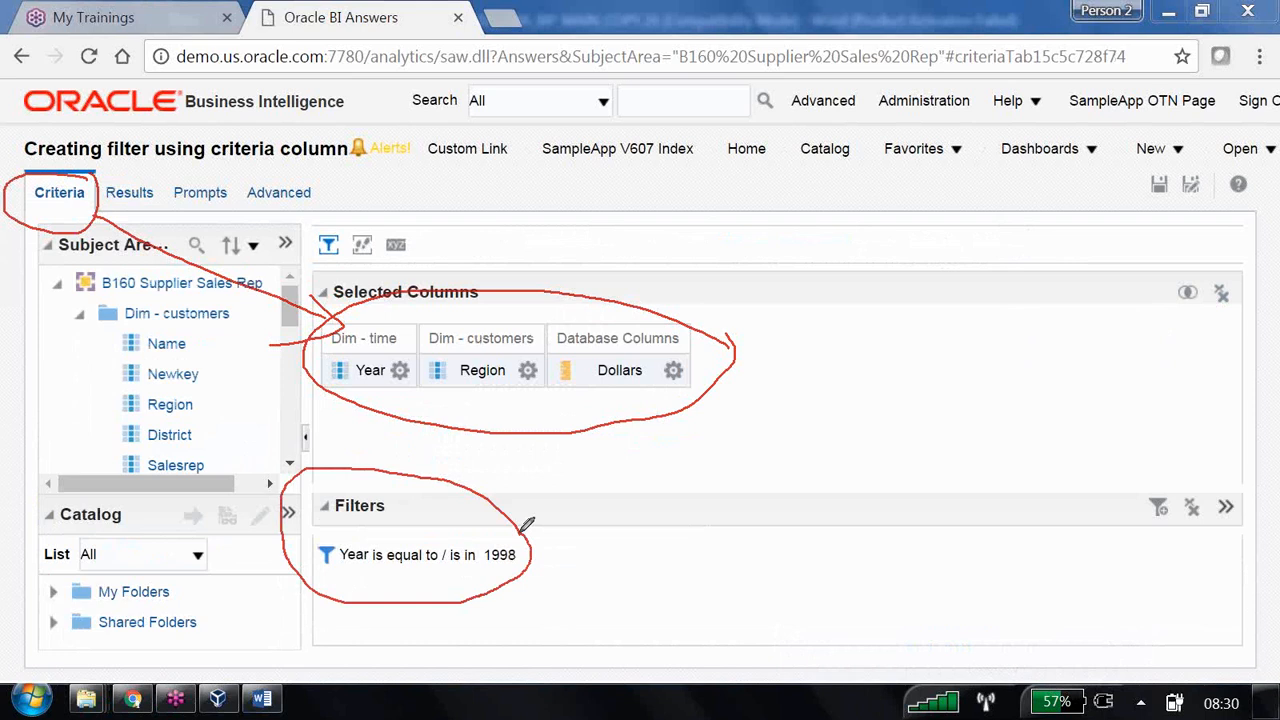
{"action": "left_click", "coordinate": [1159, 185]}
{"action": "left_click", "coordinate": [849, 210]}
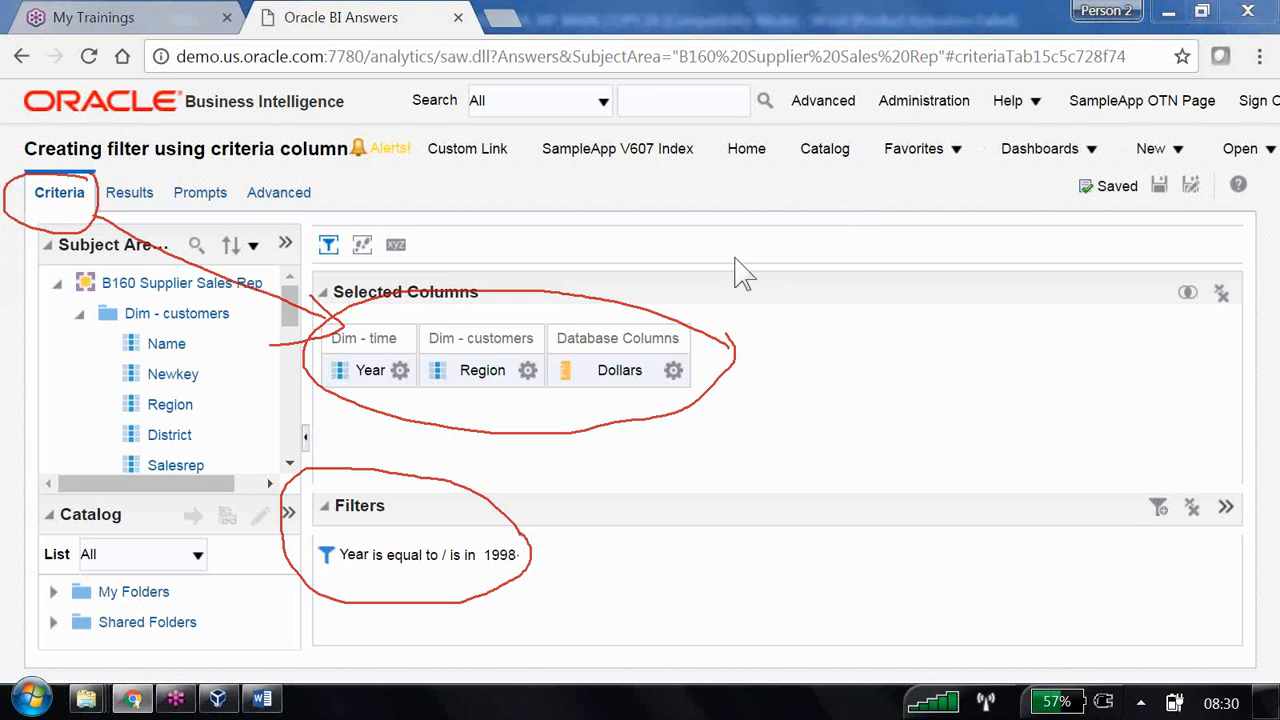
{"action": "left_click", "coordinate": [715, 301]}
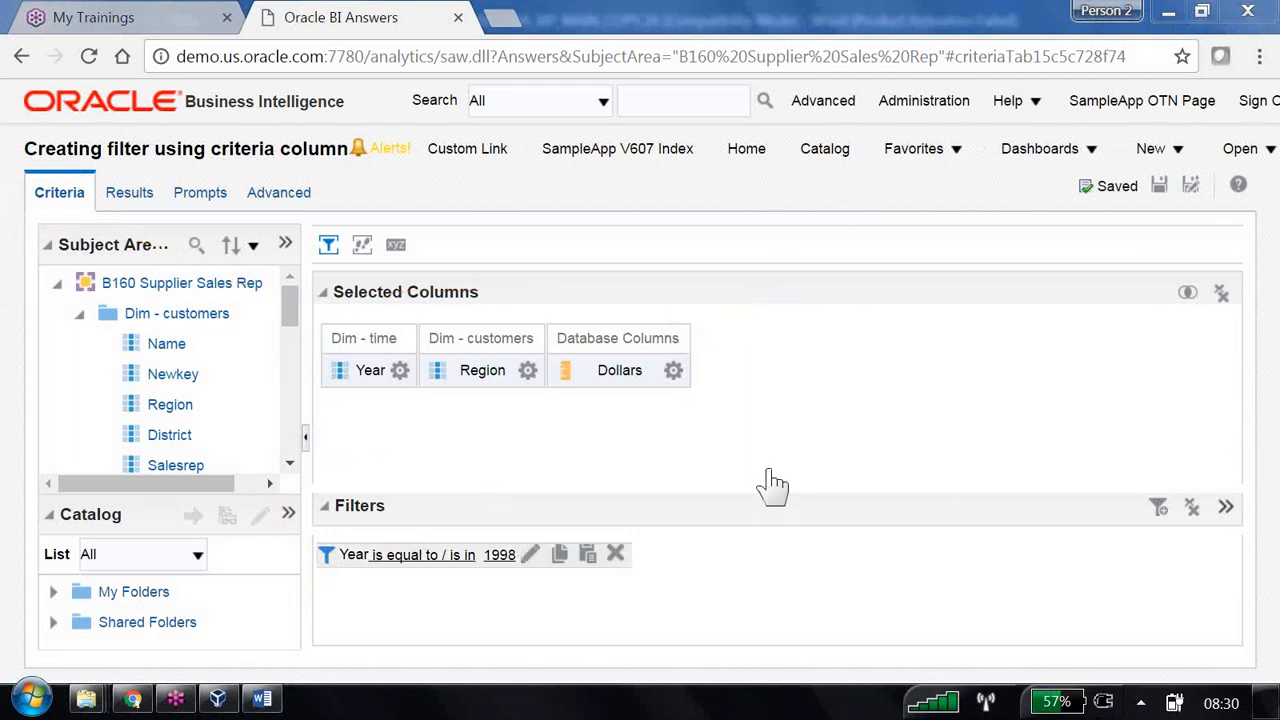
- Delete the 1998 Year filter and review the unfiltered 1998 and 1999 results
{"action": "left_click", "coordinate": [615, 555]}
{"action": "left_click", "coordinate": [130, 193]}
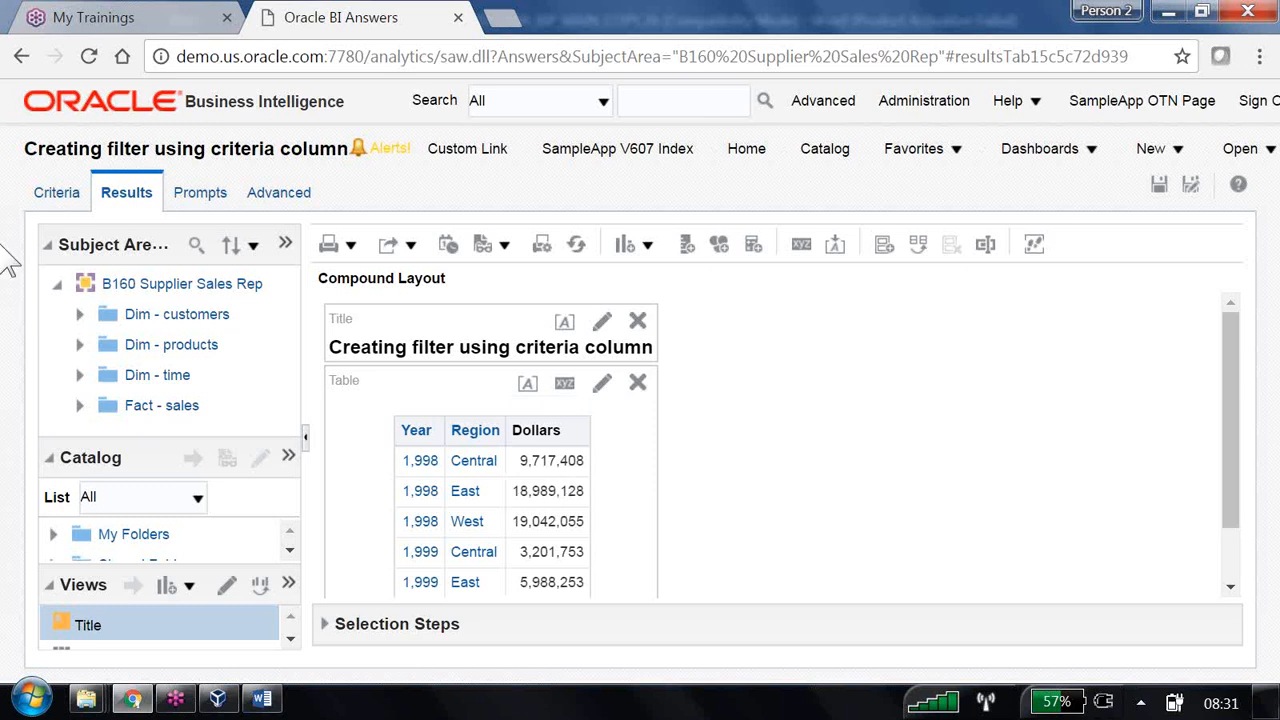
{"action": "left_click", "coordinate": [52, 190]}
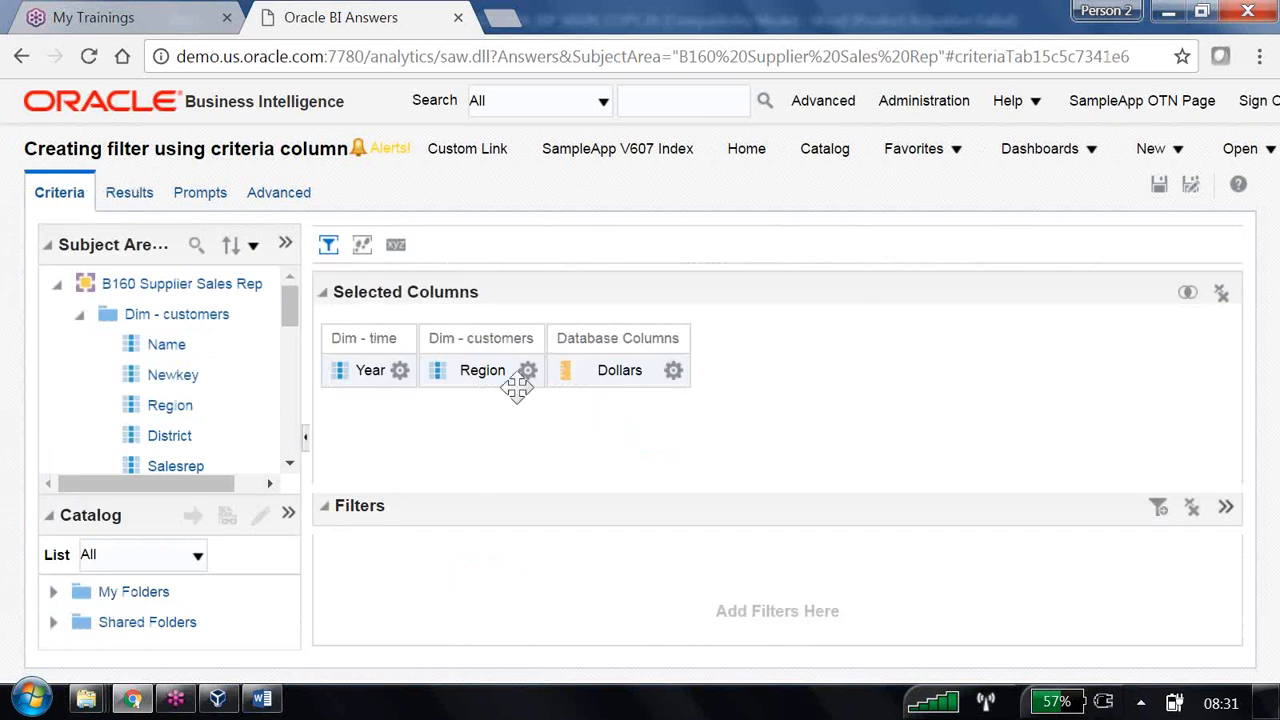
- Collapse Dim - customers and Dim - time, expand Dim - products, and check the Year and Region column options
{"action": "left_click", "coordinate": [399, 370]}
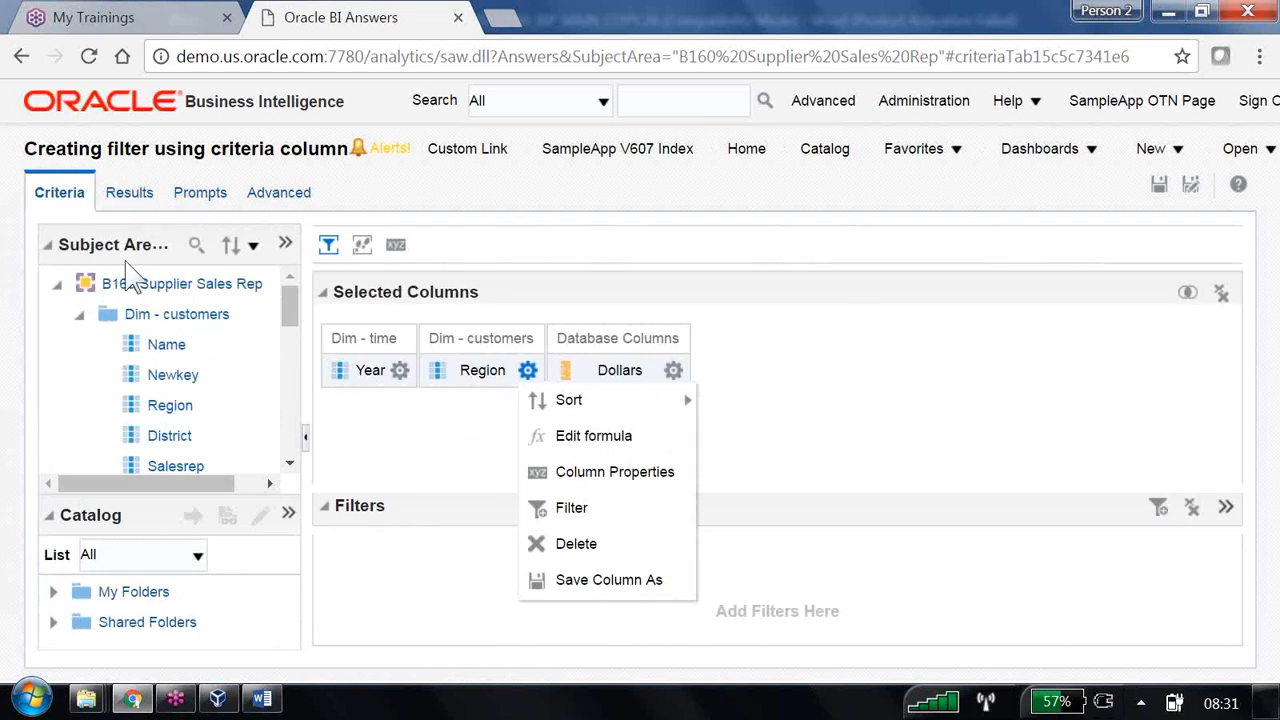
{"action": "left_click", "coordinate": [80, 314]}
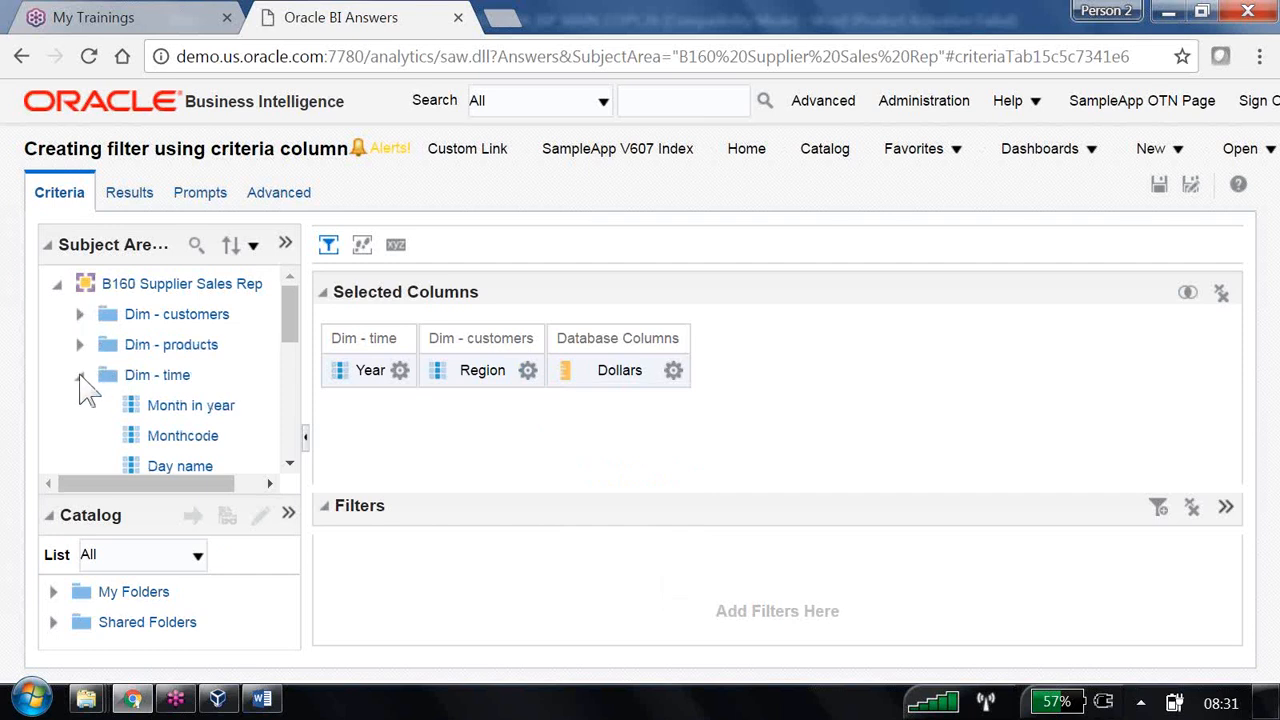
{"action": "left_click", "coordinate": [80, 375]}
{"action": "left_click", "coordinate": [79, 344]}
{"action": "scroll", "coordinate": [180, 432], "scroll_direction": "down", "scroll_amount": 5}
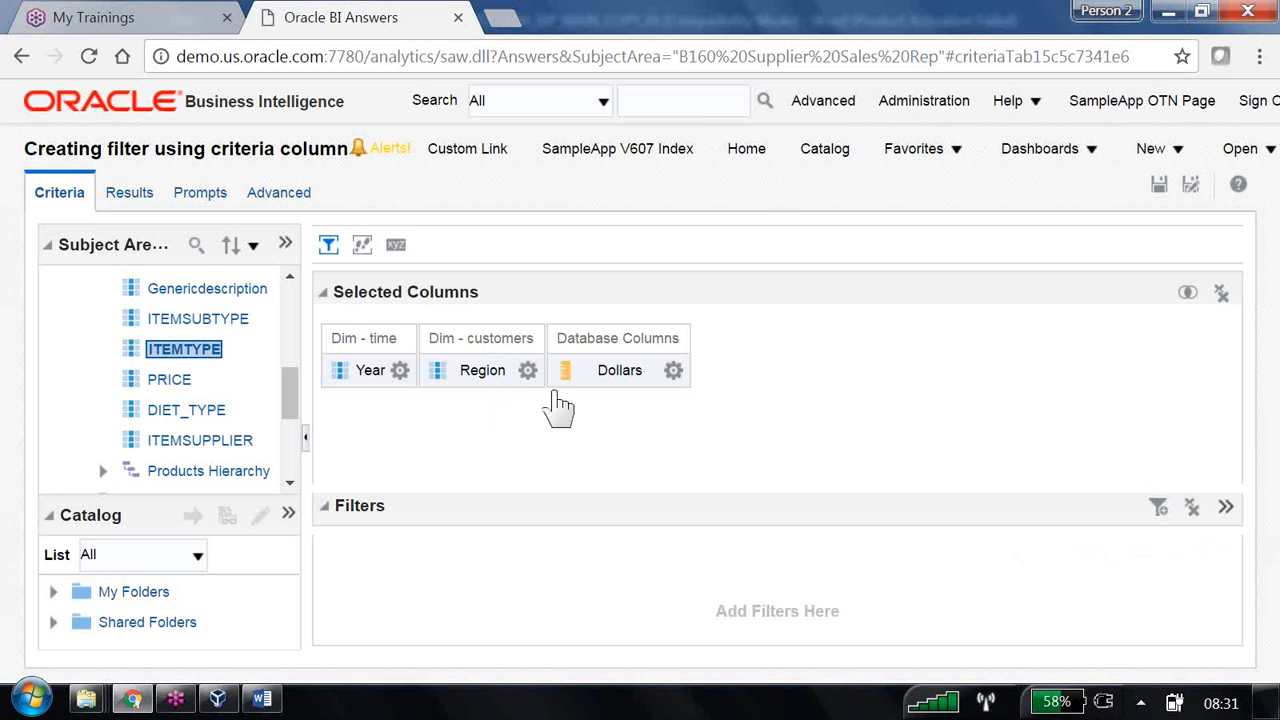
{"action": "left_click", "coordinate": [528, 370]}
{"action": "scroll", "coordinate": [205, 330], "scroll_direction": "up", "scroll_amount": 5}
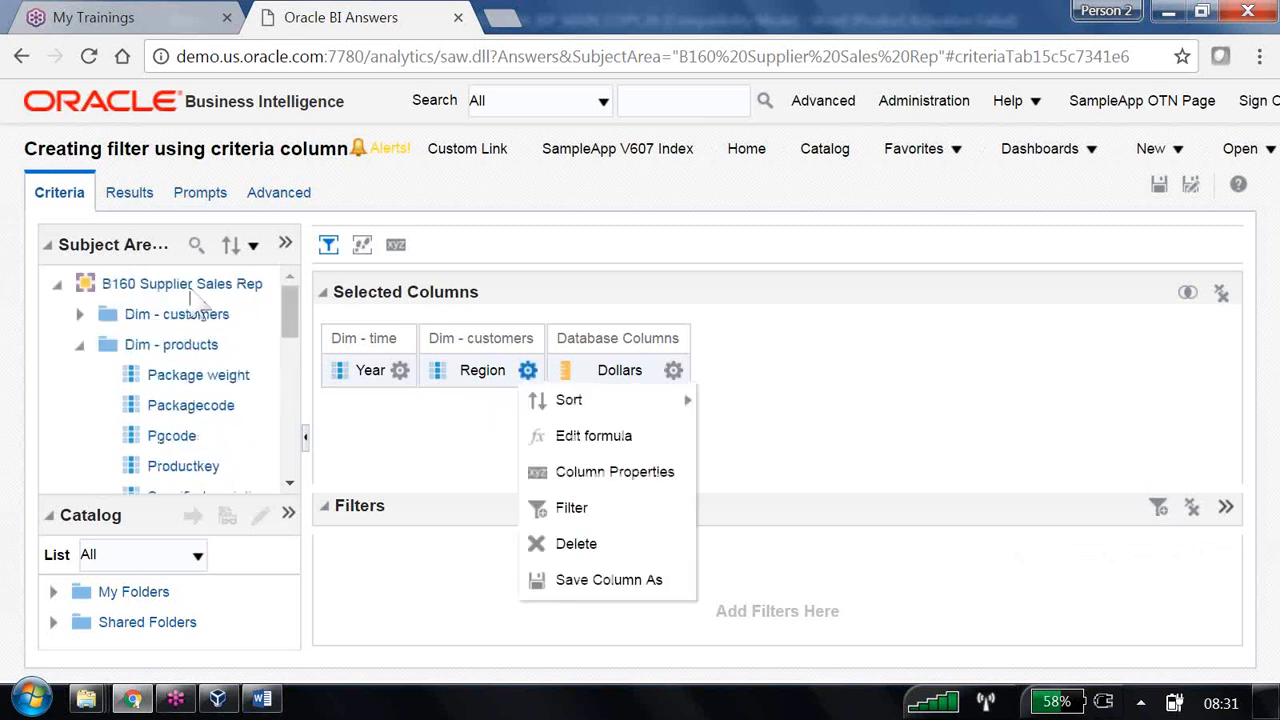
{"action": "left_click", "coordinate": [195, 287]}
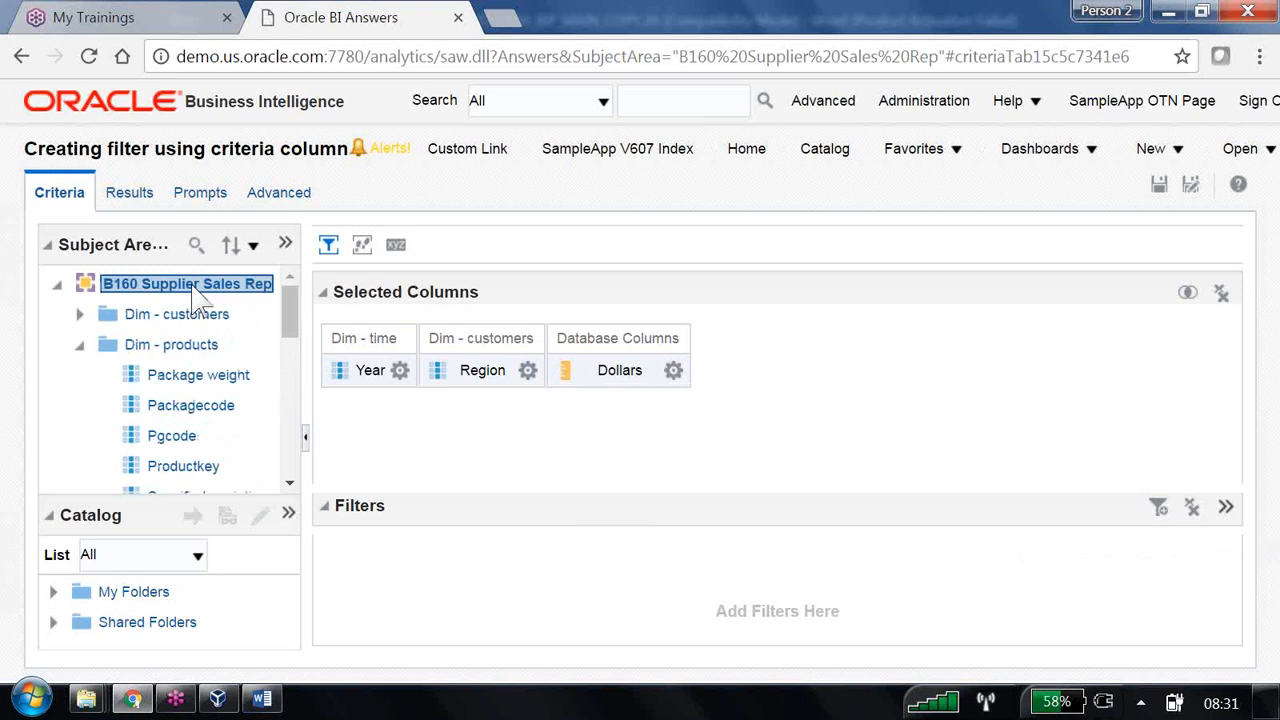
- Add B160 Supplier Sales DM as a second subject area
{"action": "left_click", "coordinate": [57, 284]}
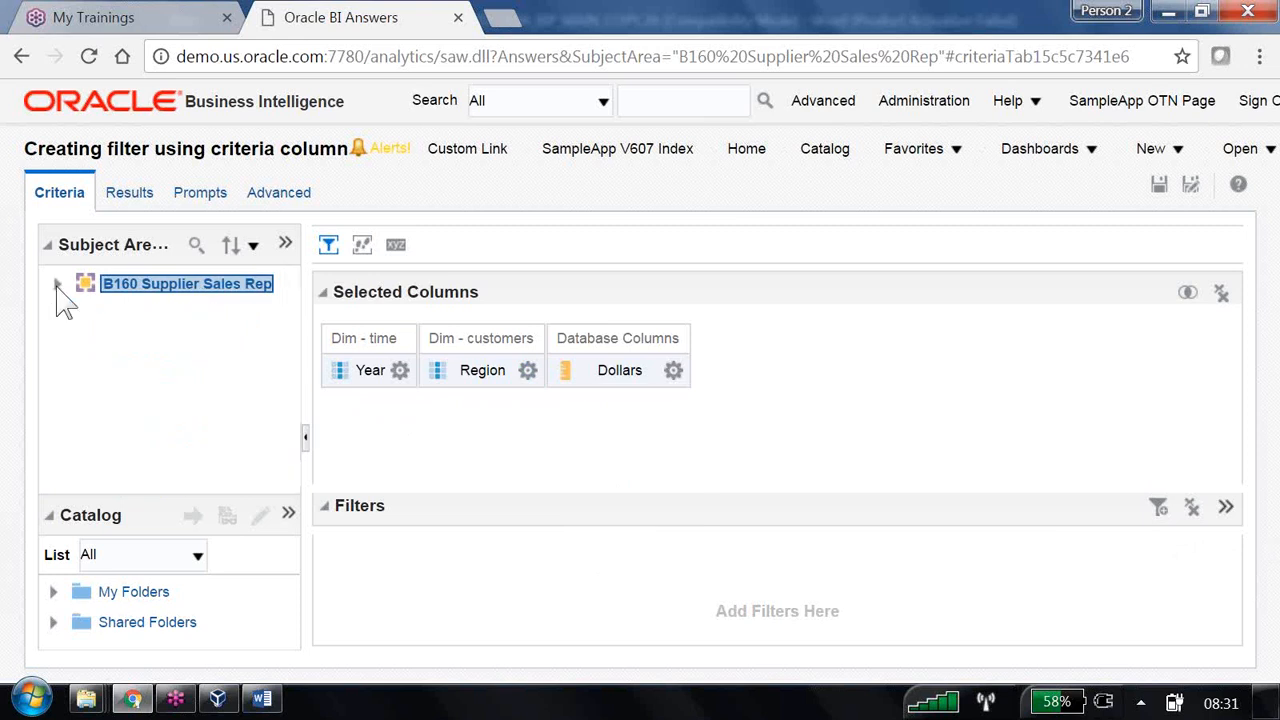
{"action": "left_click", "coordinate": [253, 246]}
{"action": "left_click", "coordinate": [290, 246]}
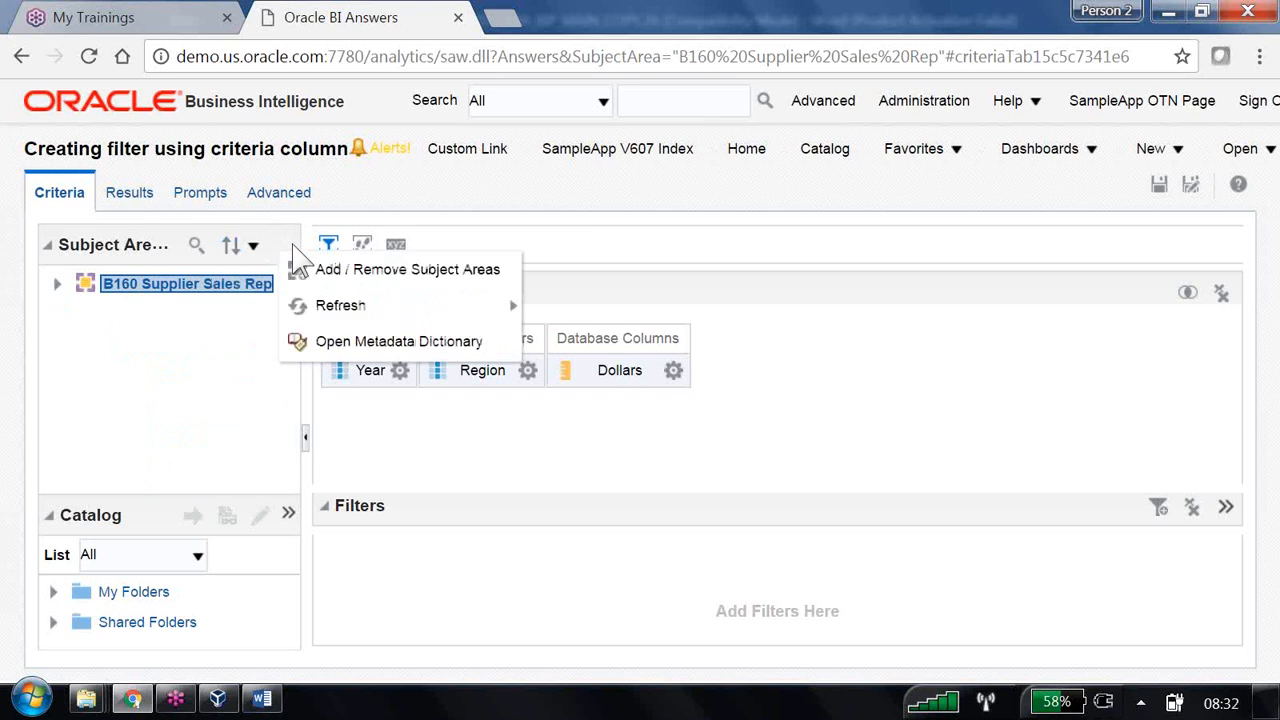
{"action": "left_click", "coordinate": [332, 268]}
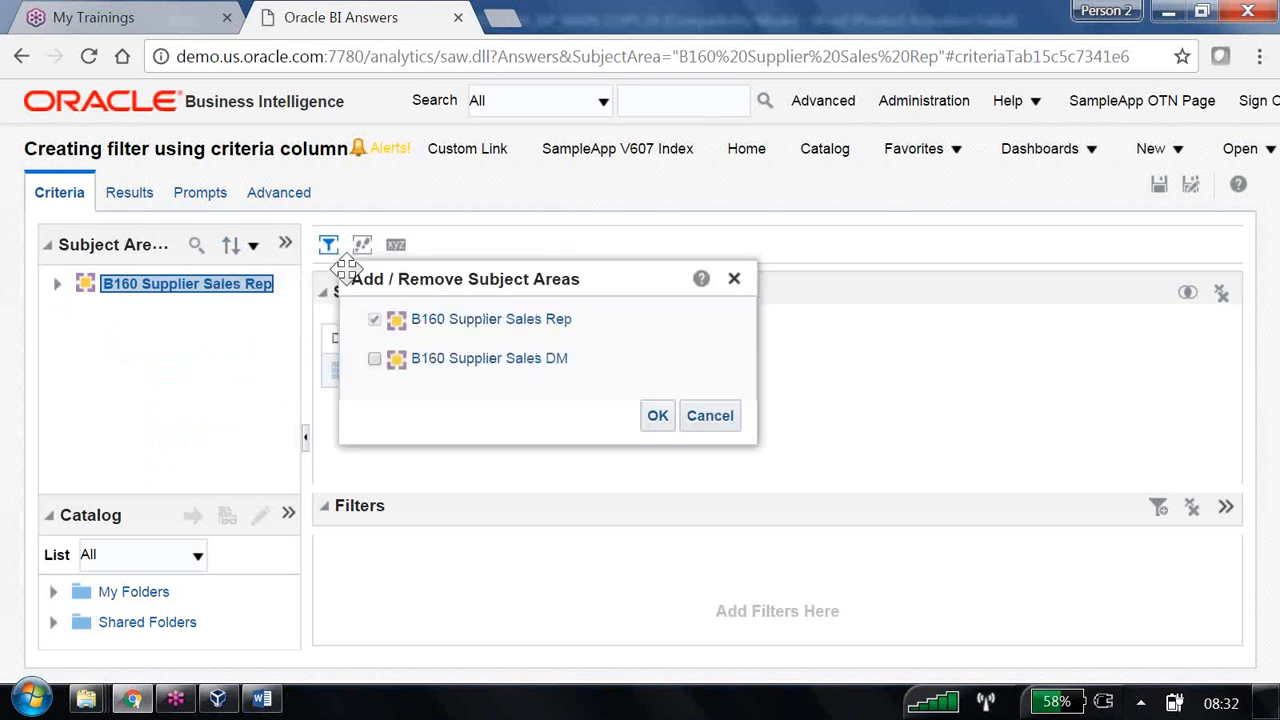
{"action": "left_click", "coordinate": [374, 359]}
{"action": "left_click", "coordinate": [642, 420]}
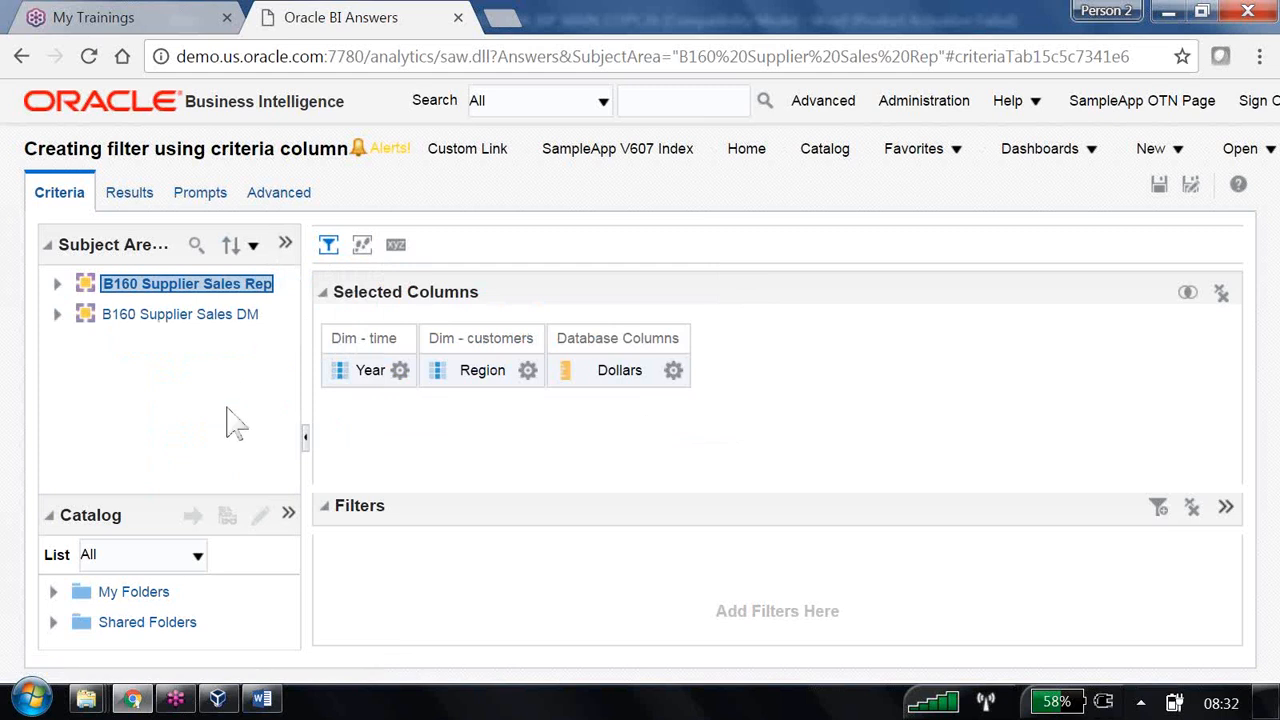
- Add a Typecode equal to 100 filter using the Supplier Sales DM Dim - products column
{"action": "left_click", "coordinate": [1226, 512]}
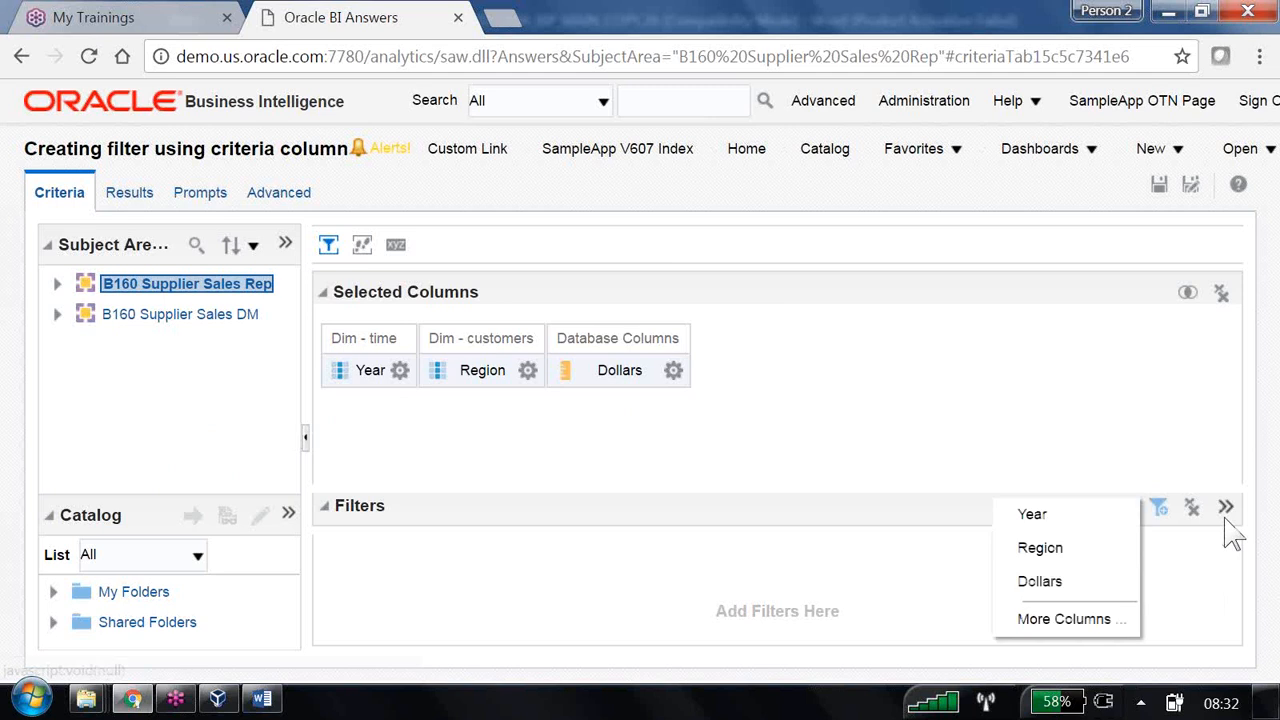
{"action": "left_click", "coordinate": [1085, 622]}
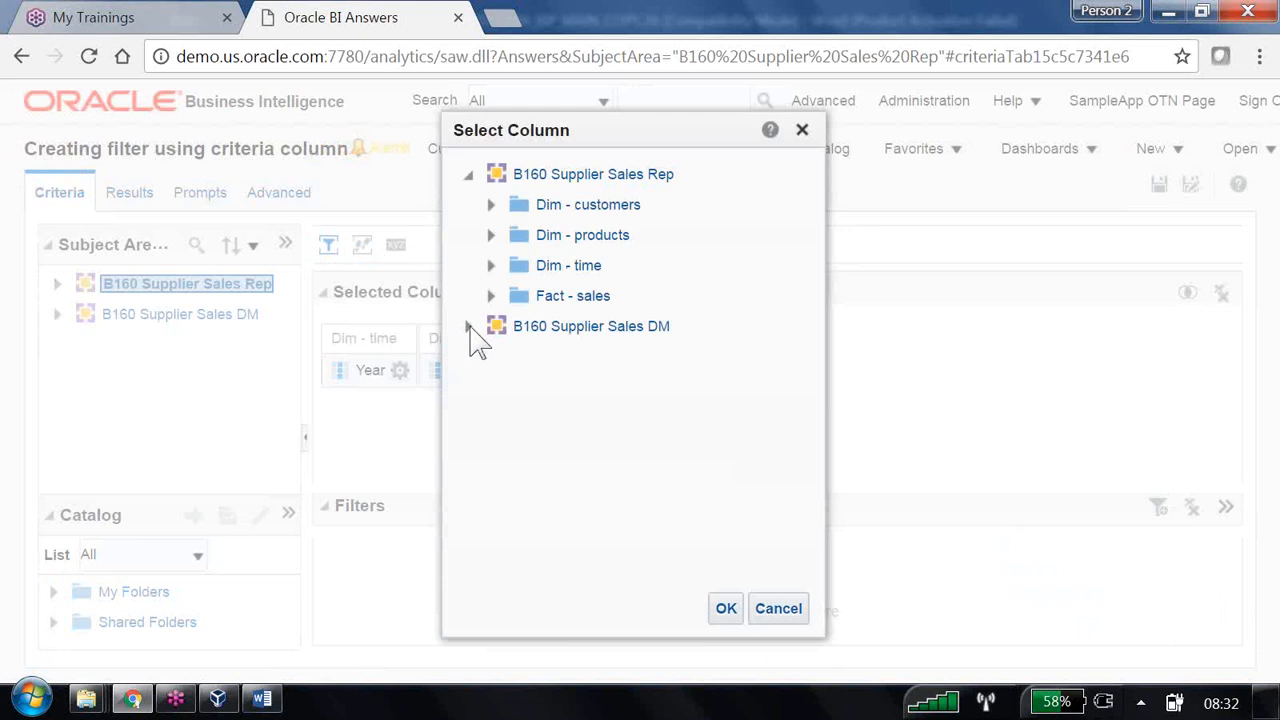
{"action": "left_click", "coordinate": [469, 327]}
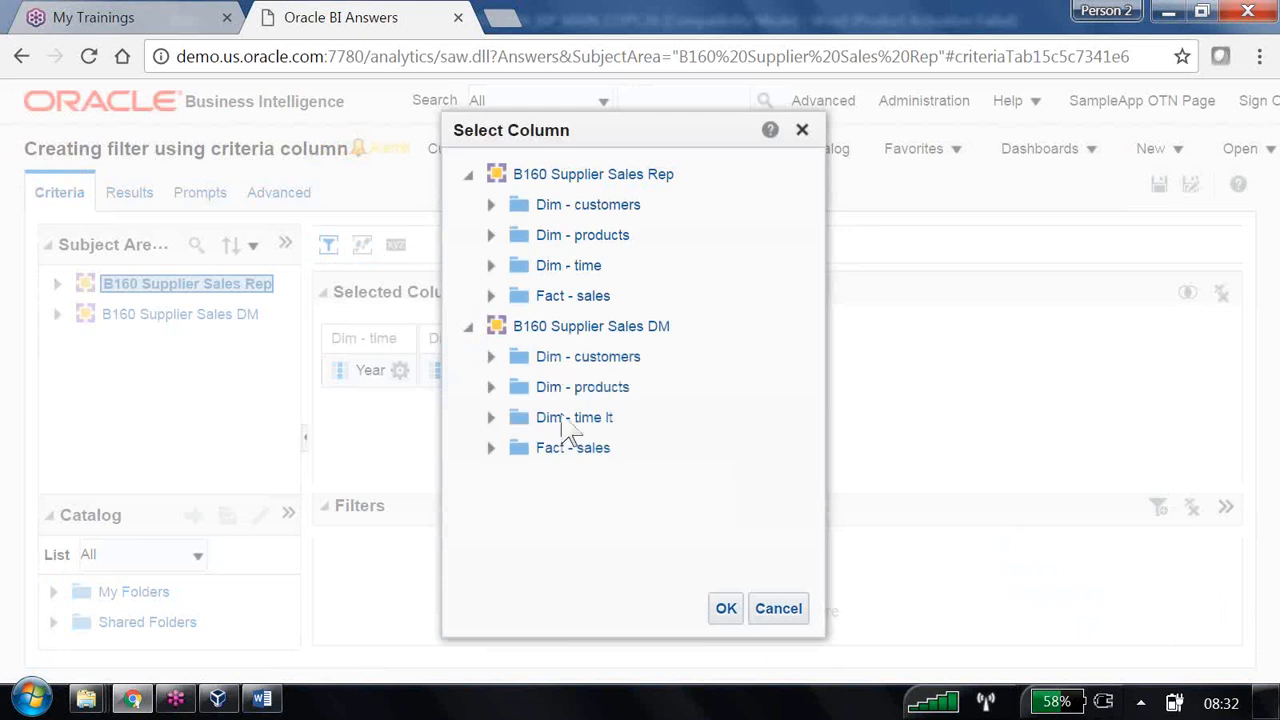
{"action": "left_click", "coordinate": [491, 387]}
{"action": "scroll", "coordinate": [612, 520], "scroll_direction": "down", "scroll_amount": 3}
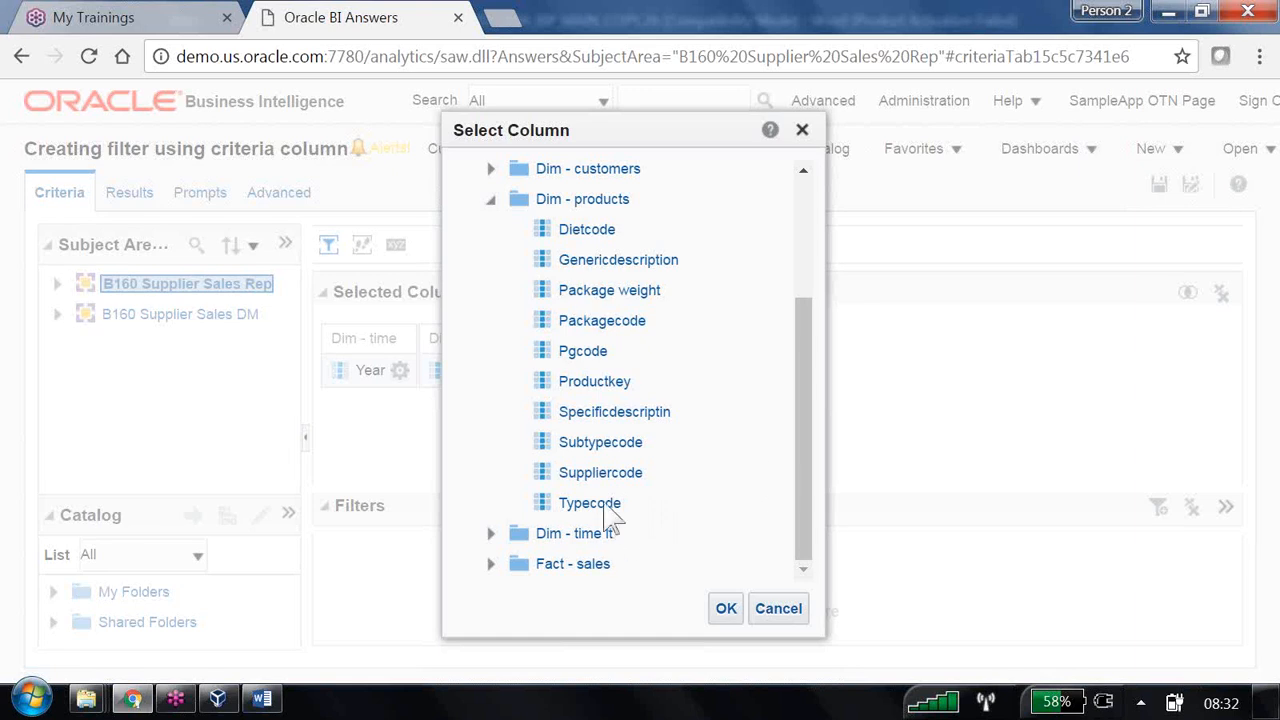
{"action": "left_click", "coordinate": [606, 507]}
{"action": "left_click", "coordinate": [726, 608]}
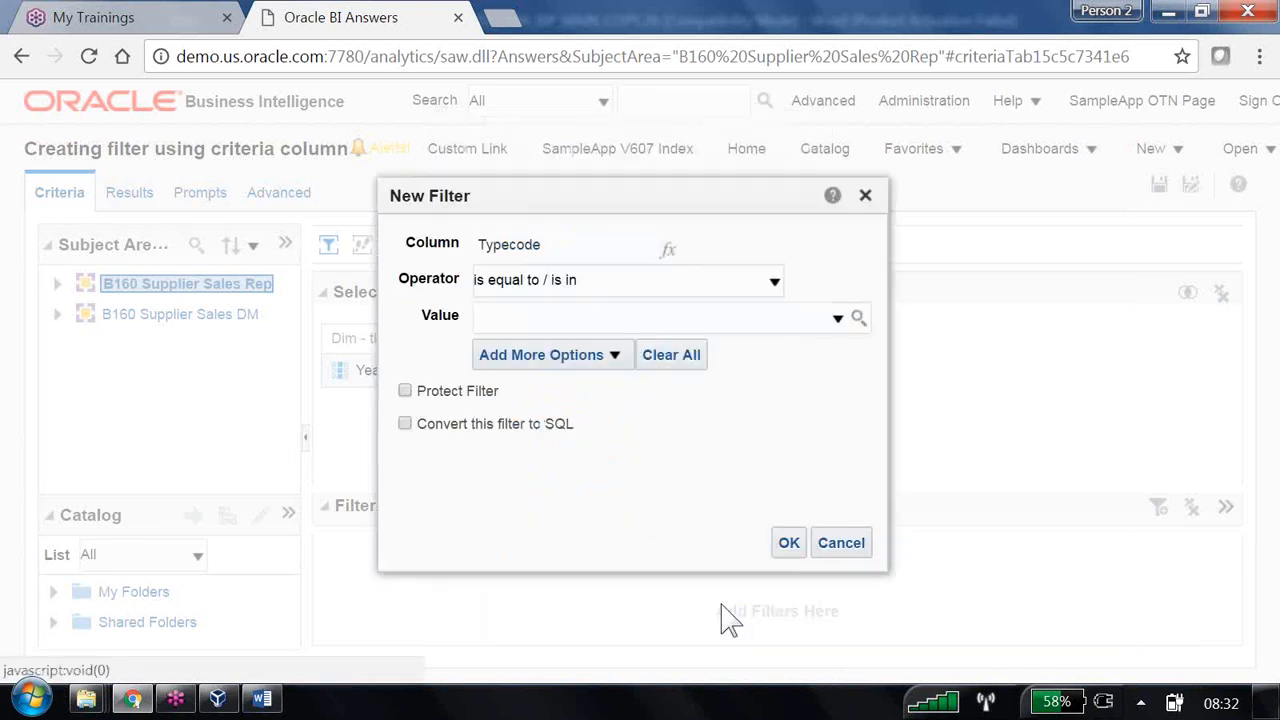
{"action": "left_click", "coordinate": [594, 320]}
{"action": "type", "text": "100"}
{"action": "left_click", "coordinate": [788, 542]}
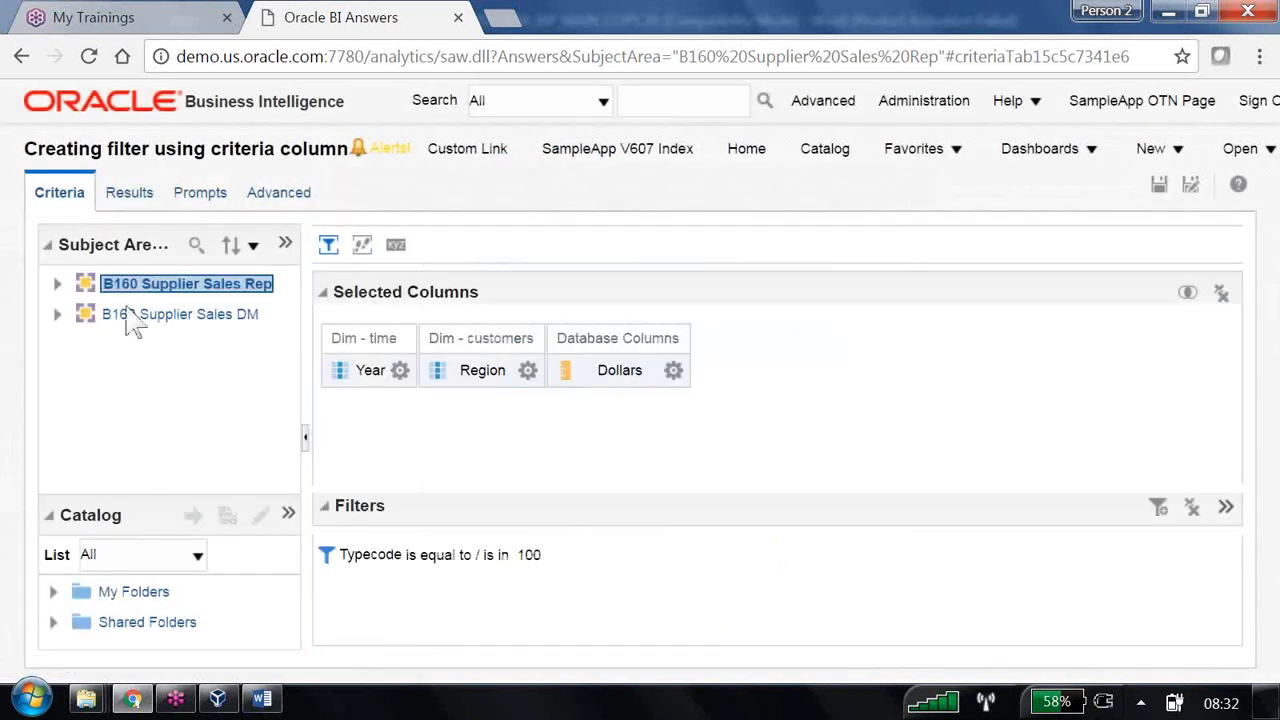
{"action": "left_click_drag", "start_coordinate": [146, 505], "coordinate": [158, 406]}
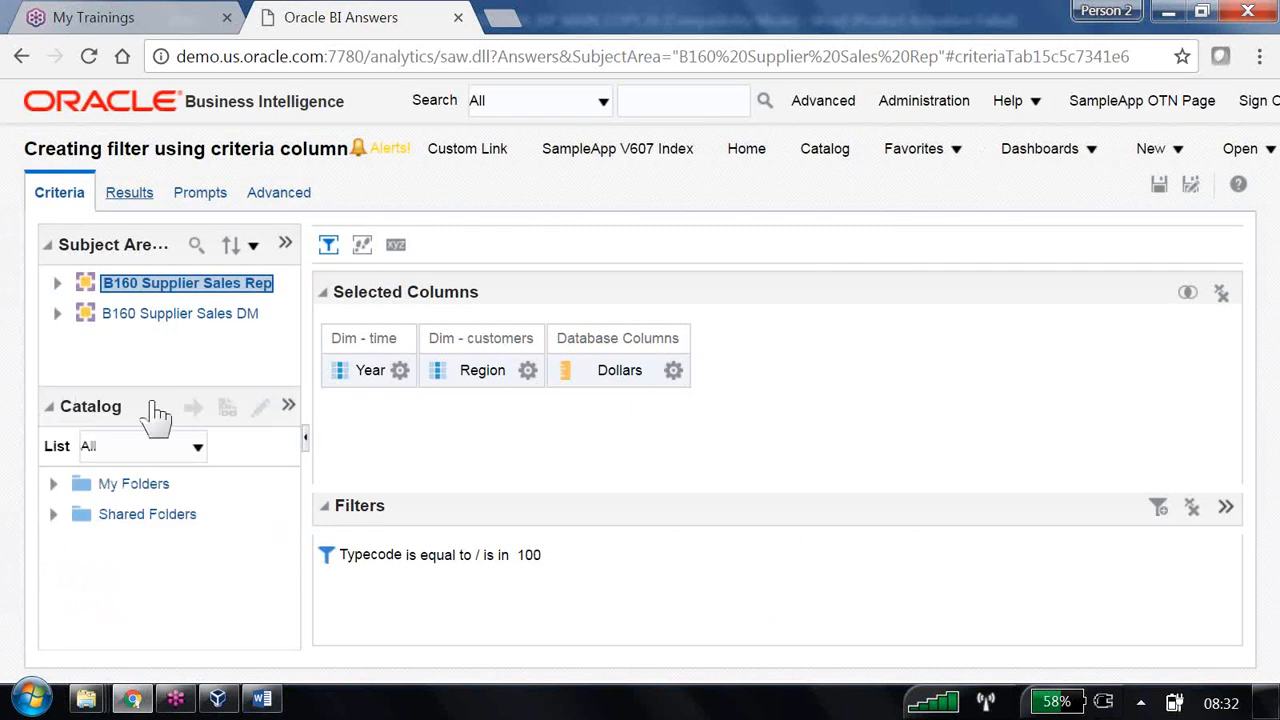
{"action": "left_click", "coordinate": [130, 194]}
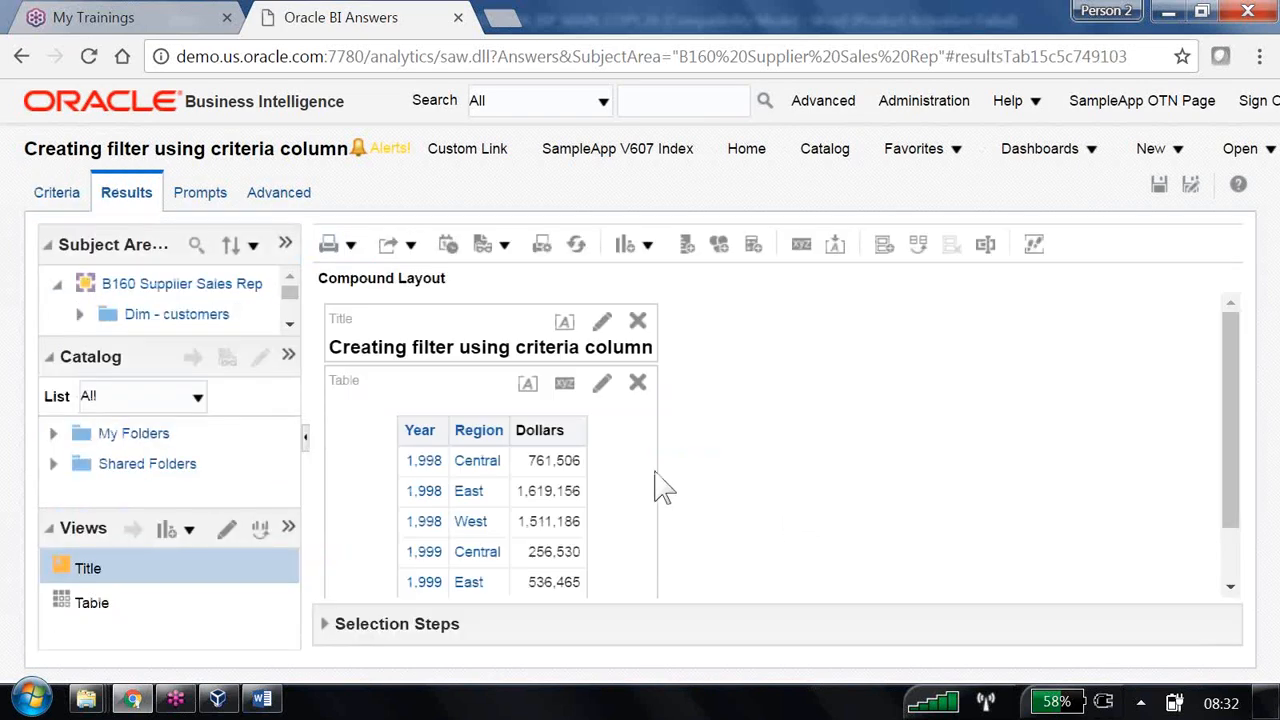
{"action": "scroll", "coordinate": [660, 490], "scroll_direction": "down", "scroll_amount": 1}
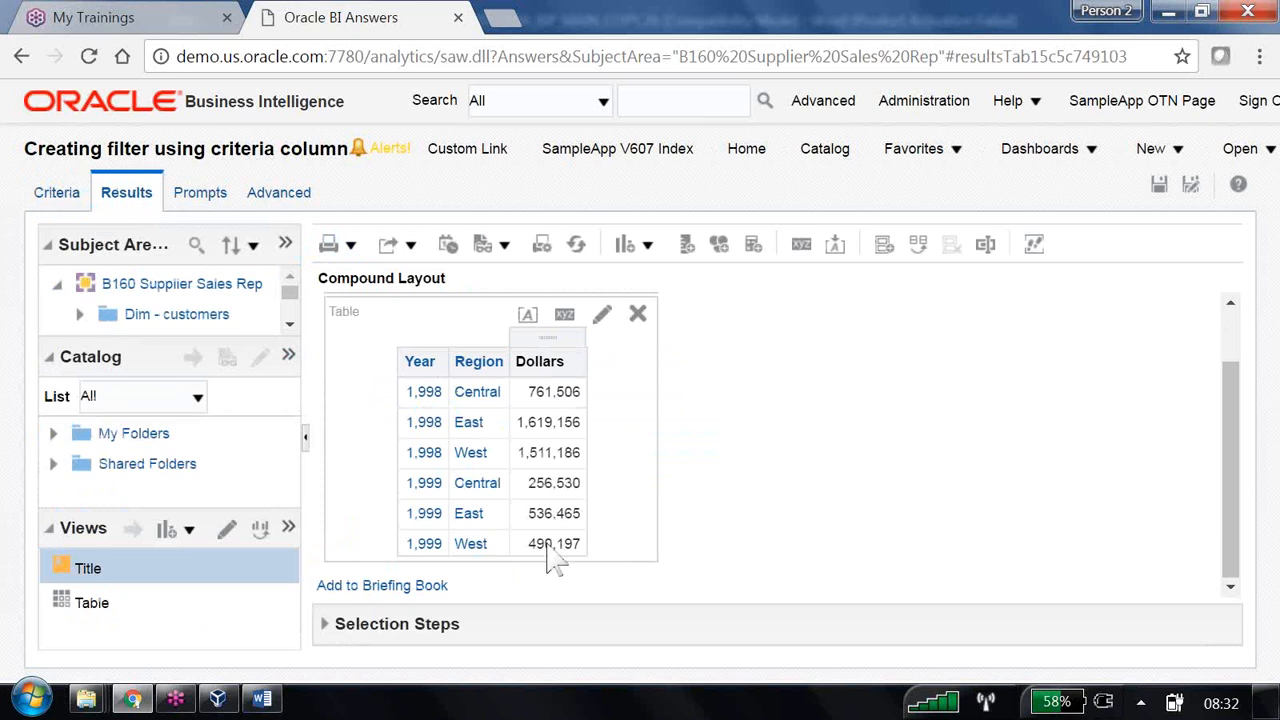
{"action": "left_click", "coordinate": [60, 206]}
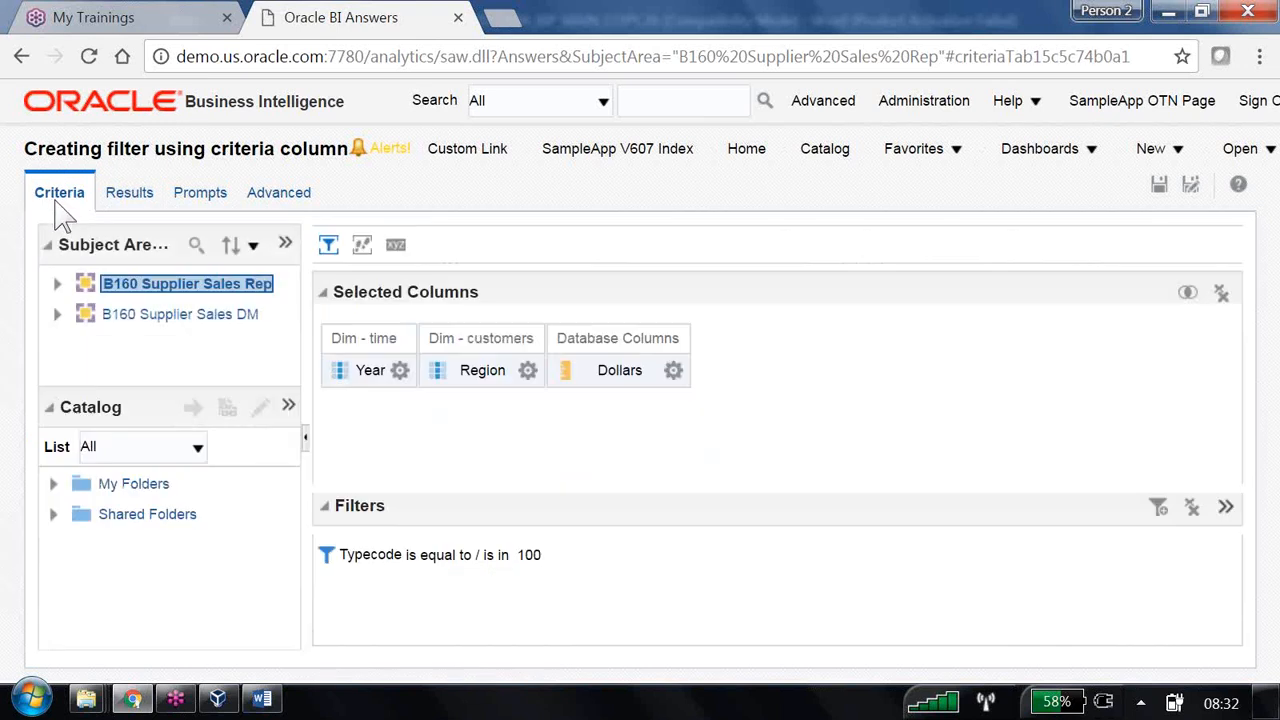
{"action": "left_click", "coordinate": [224, 330]}
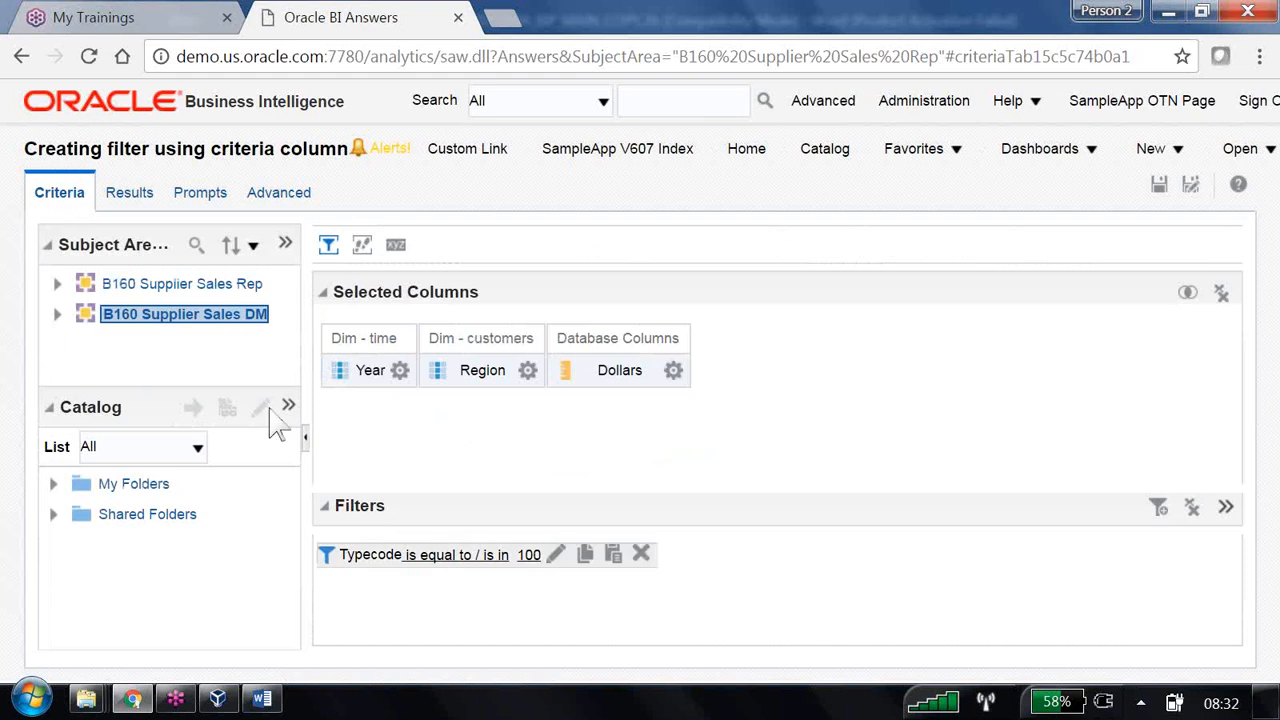
{"action": "left_click", "coordinate": [399, 370]}
{"action": "left_click", "coordinate": [224, 291]}
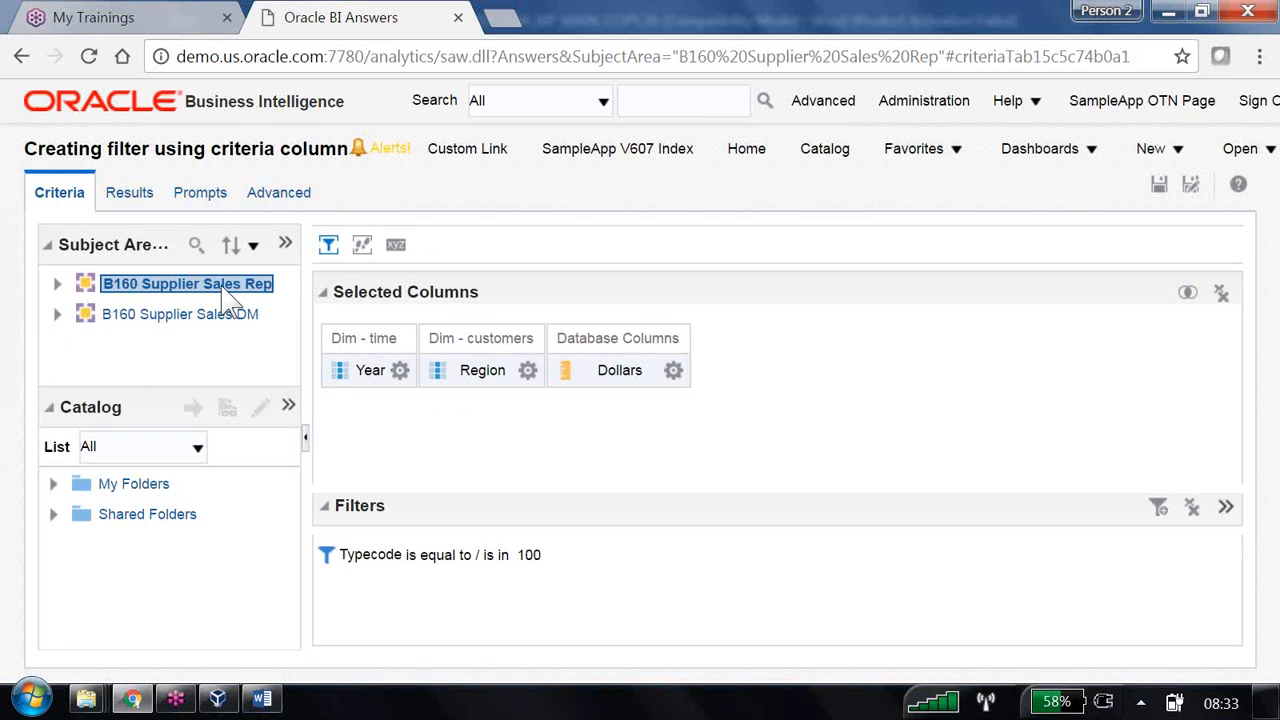
{"action": "mouse_move", "coordinate": [405, 550]}
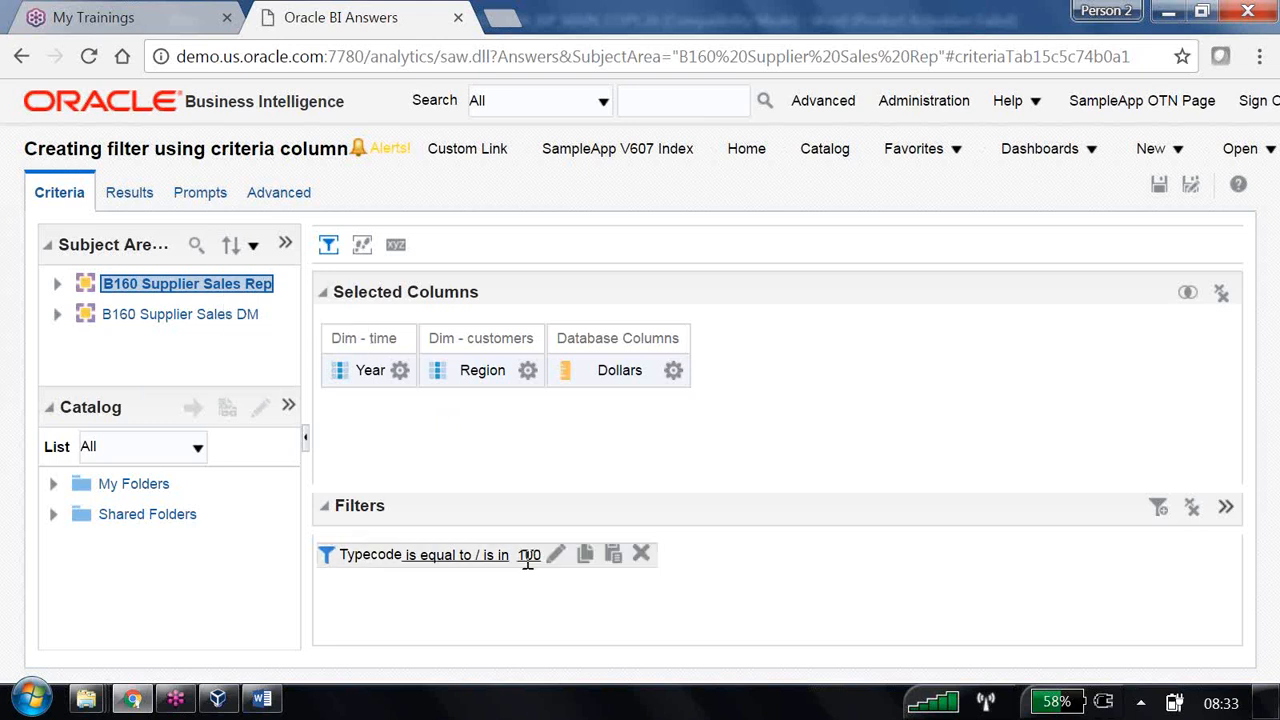
- Delete the Typecode filter and add a Dim - products ITEMTYPE filter set to Baking
{"action": "left_click", "coordinate": [638, 556]}
{"action": "left_click", "coordinate": [1159, 510]}
{"action": "left_click", "coordinate": [1097, 622]}
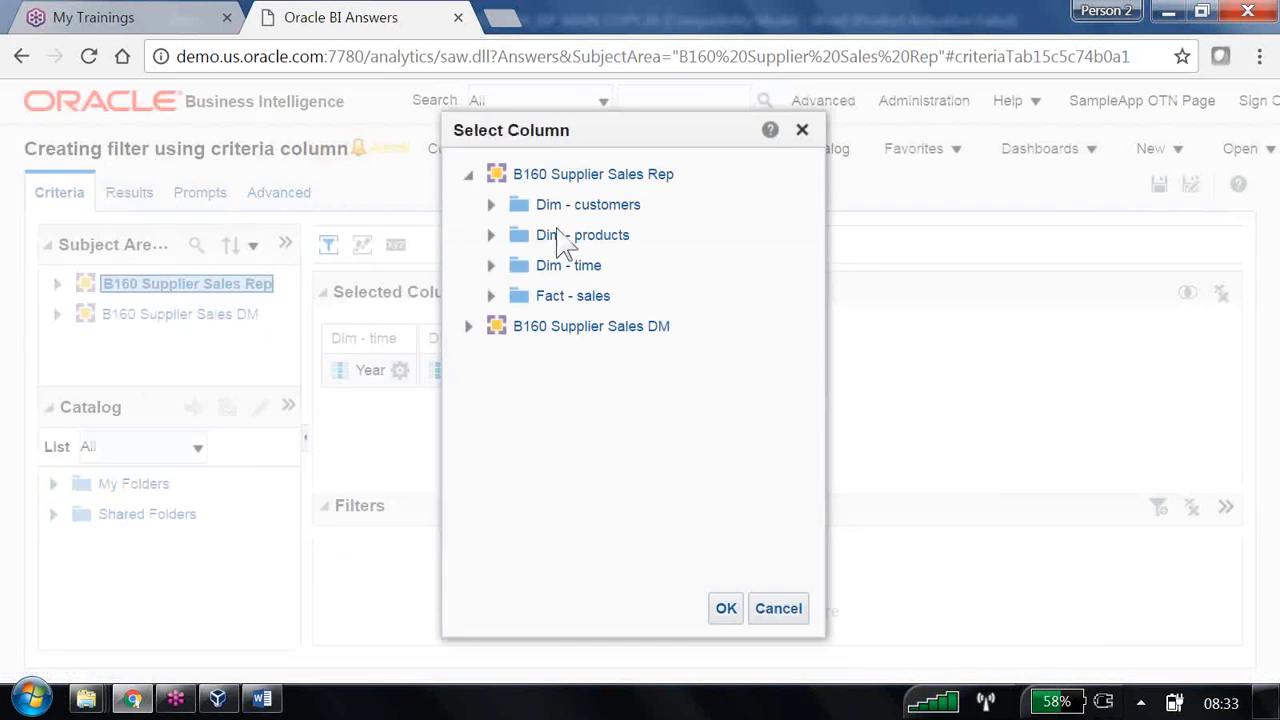
{"action": "left_click", "coordinate": [490, 235]}
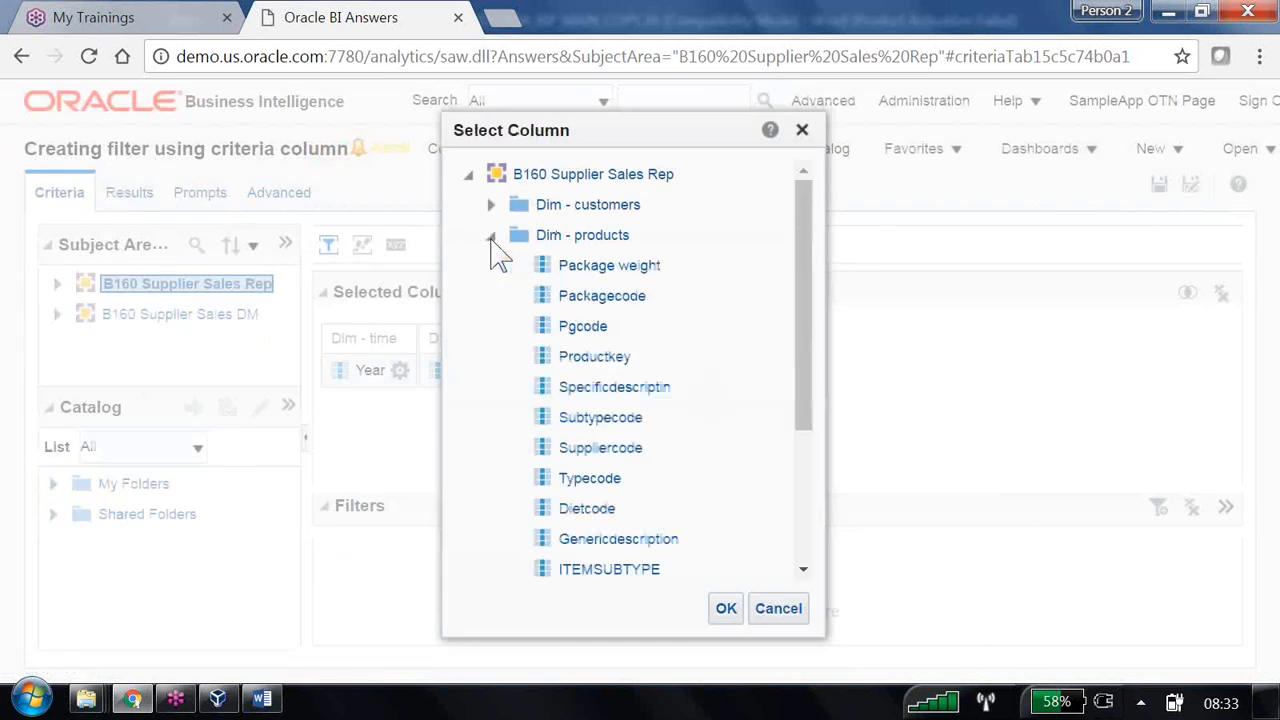
{"action": "scroll", "coordinate": [640, 535], "scroll_direction": "down", "scroll_amount": 3}
{"action": "left_click", "coordinate": [600, 383]}
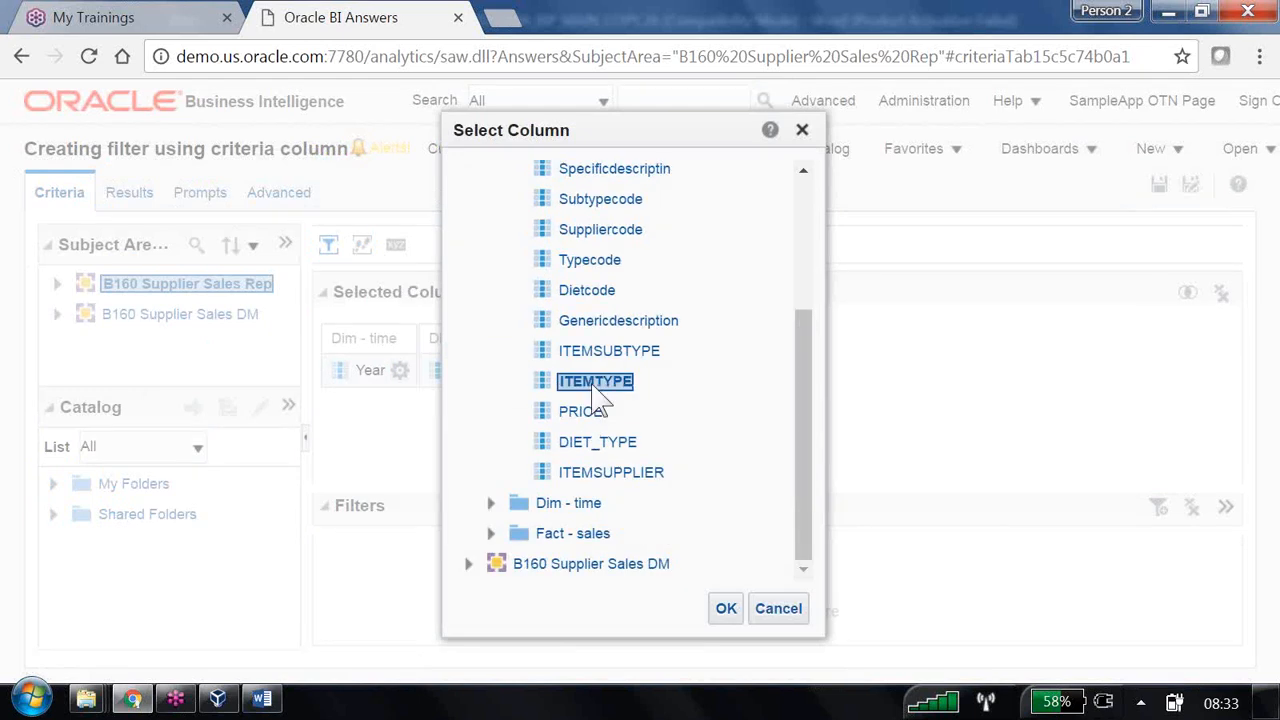
{"action": "left_click", "coordinate": [724, 610]}
{"action": "left_click", "coordinate": [838, 318]}
{"action": "left_click", "coordinate": [496, 353]}
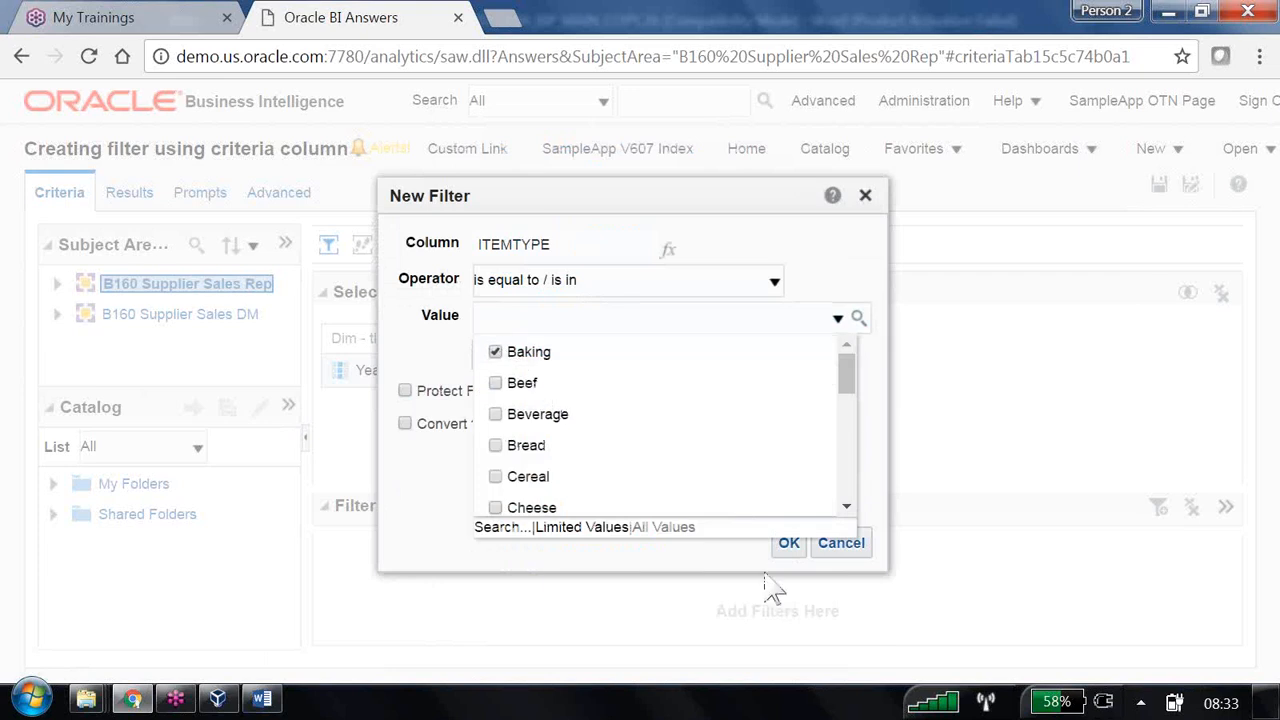
{"action": "left_click", "coordinate": [790, 545]}
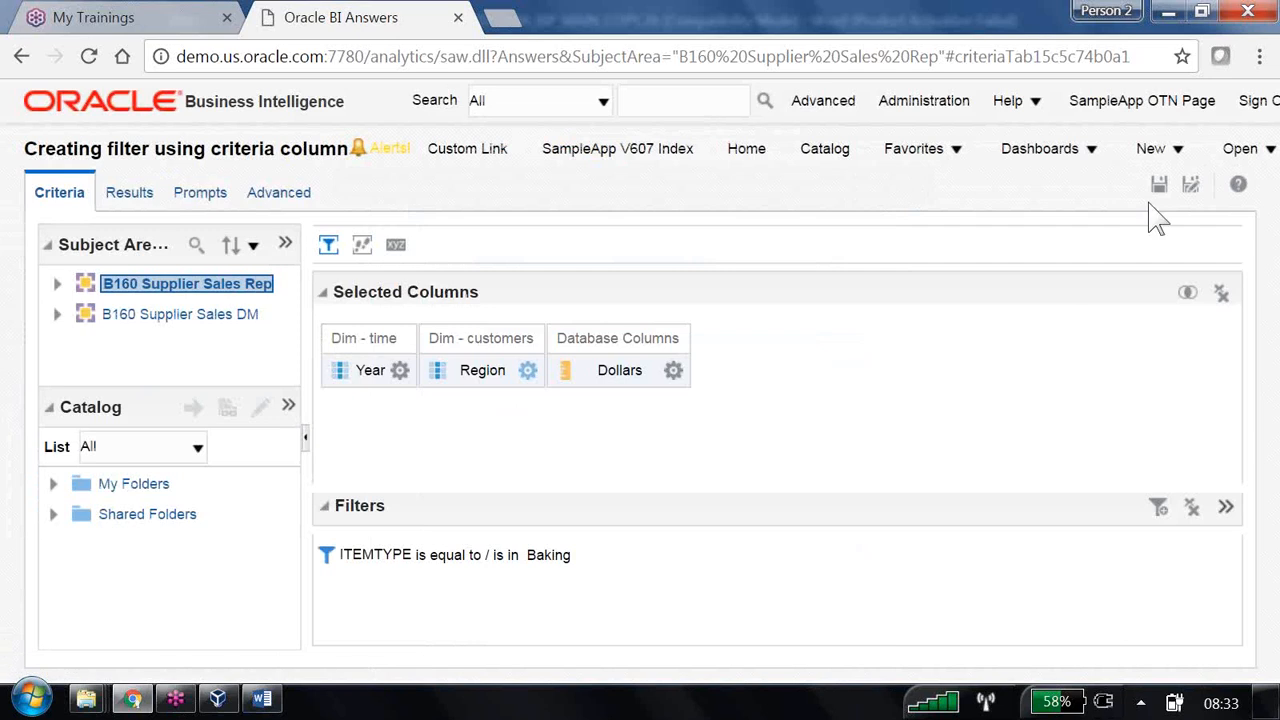
- Save the analysis as '02 Filter using Subject Area Column' in /Shared Folders/B160
{"action": "left_click", "coordinate": [1190, 184]}
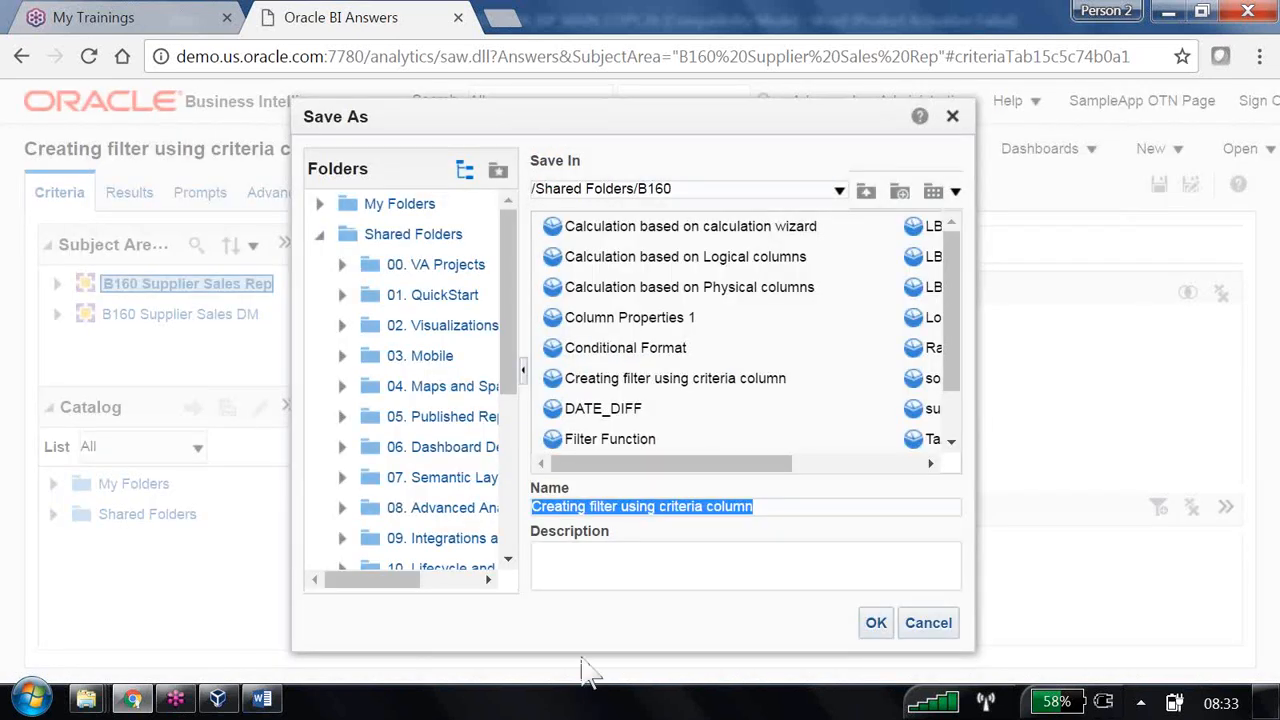
{"action": "left_click_drag", "start_coordinate": [775, 507], "coordinate": [392, 480]}
{"action": "left_click", "coordinate": [760, 509]}
{"action": "key", "text": "ctrl+a"}
{"action": "type", "text": "02"}
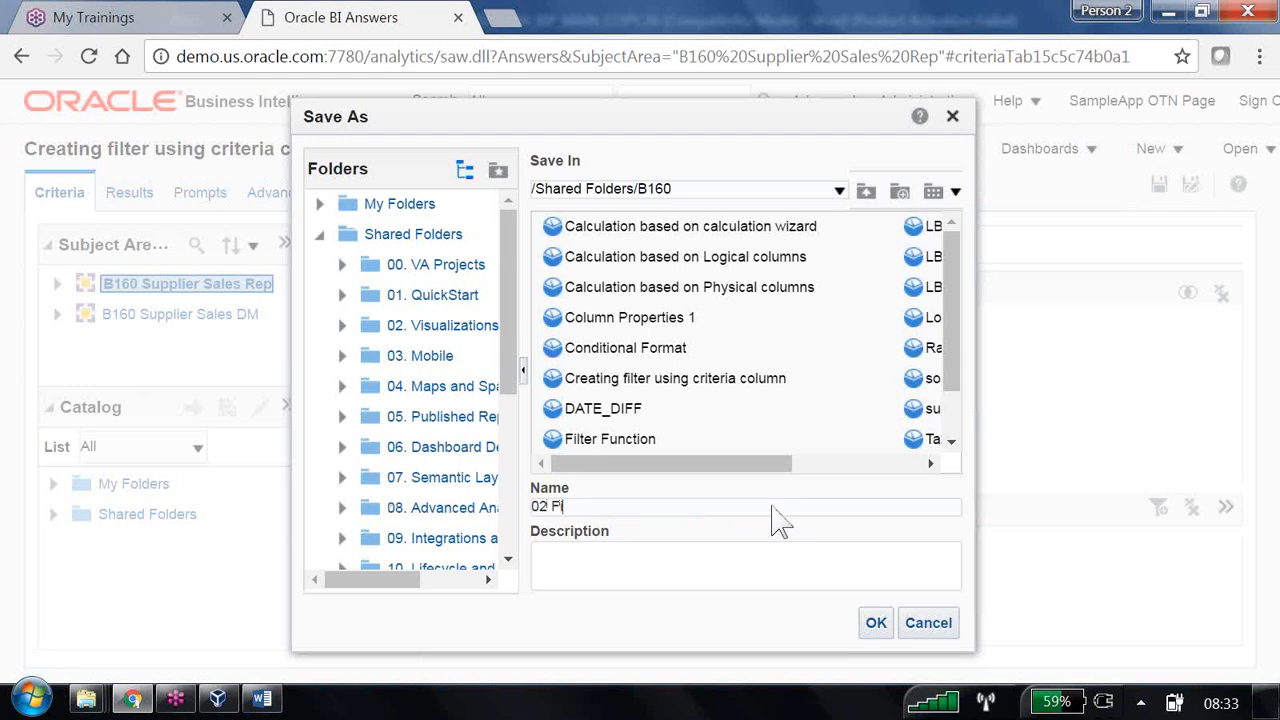
{"action": "type", "text": " Filter using Subject Ar"}
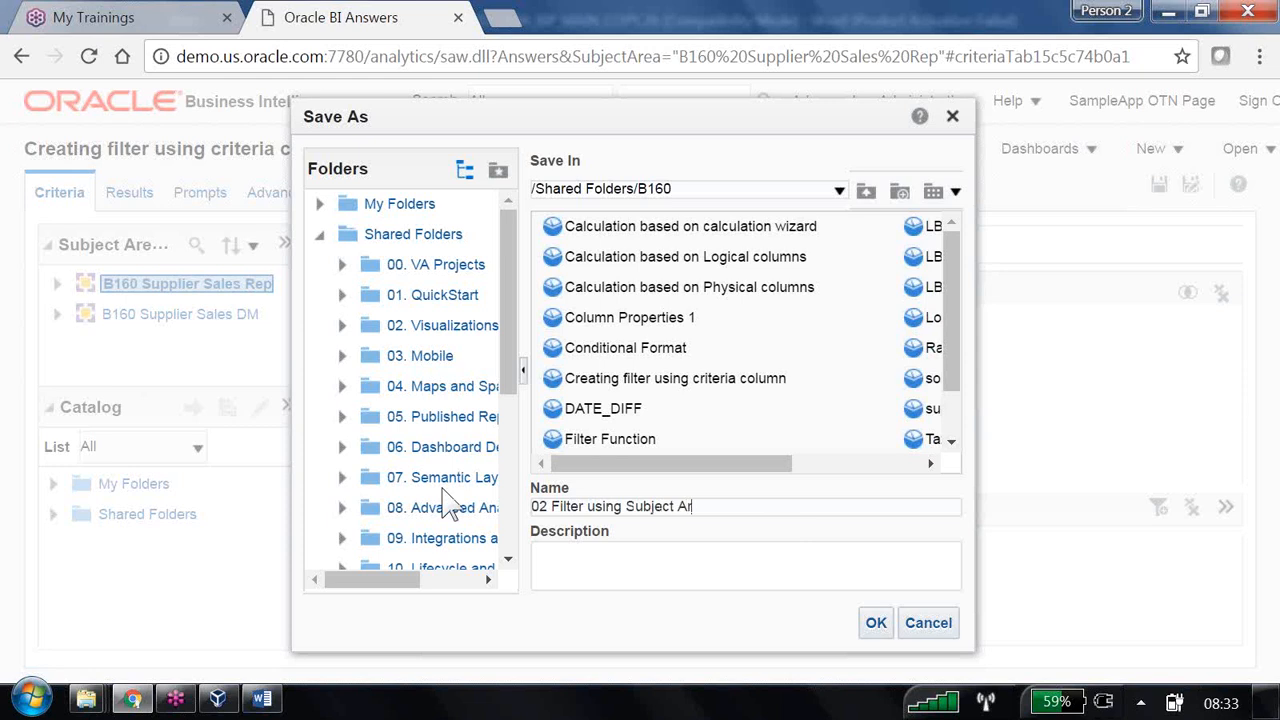
{"action": "type", "text": "ea Column"}
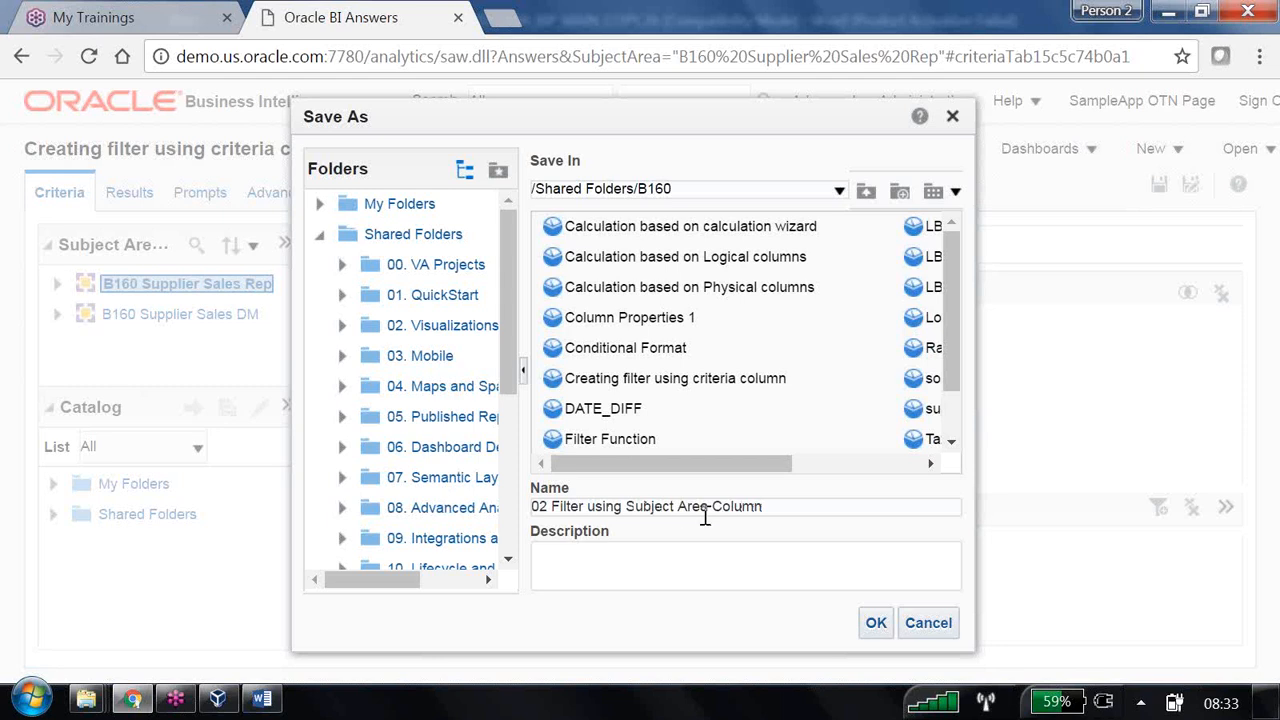
{"action": "left_click", "coordinate": [874, 622]}
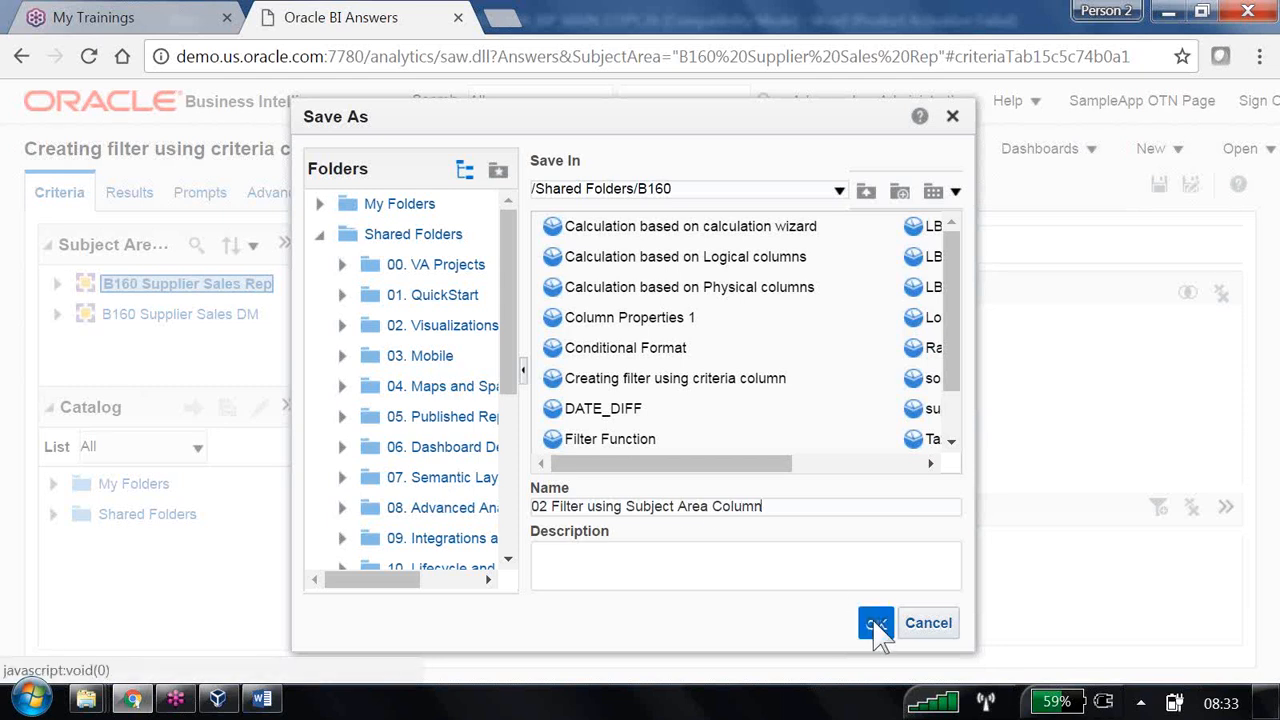
- Show the analysis results and scroll down to the dollars-by-year-and-region table
{"action": "left_click", "coordinate": [129, 194]}
{"action": "scroll", "coordinate": [690, 449], "scroll_direction": "down", "scroll_amount": 2}
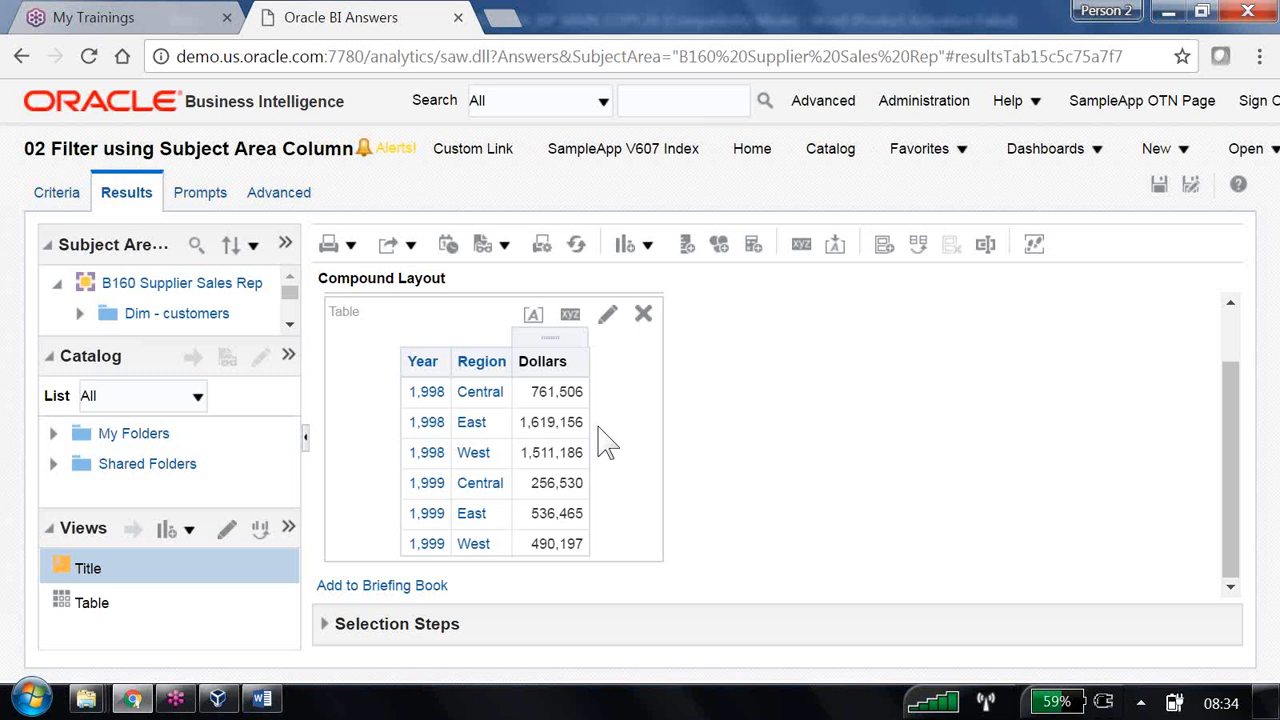
- Add a Filters view showing ITEMTYPE Baking and move it between the title and the table
{"action": "left_click", "coordinate": [648, 246]}
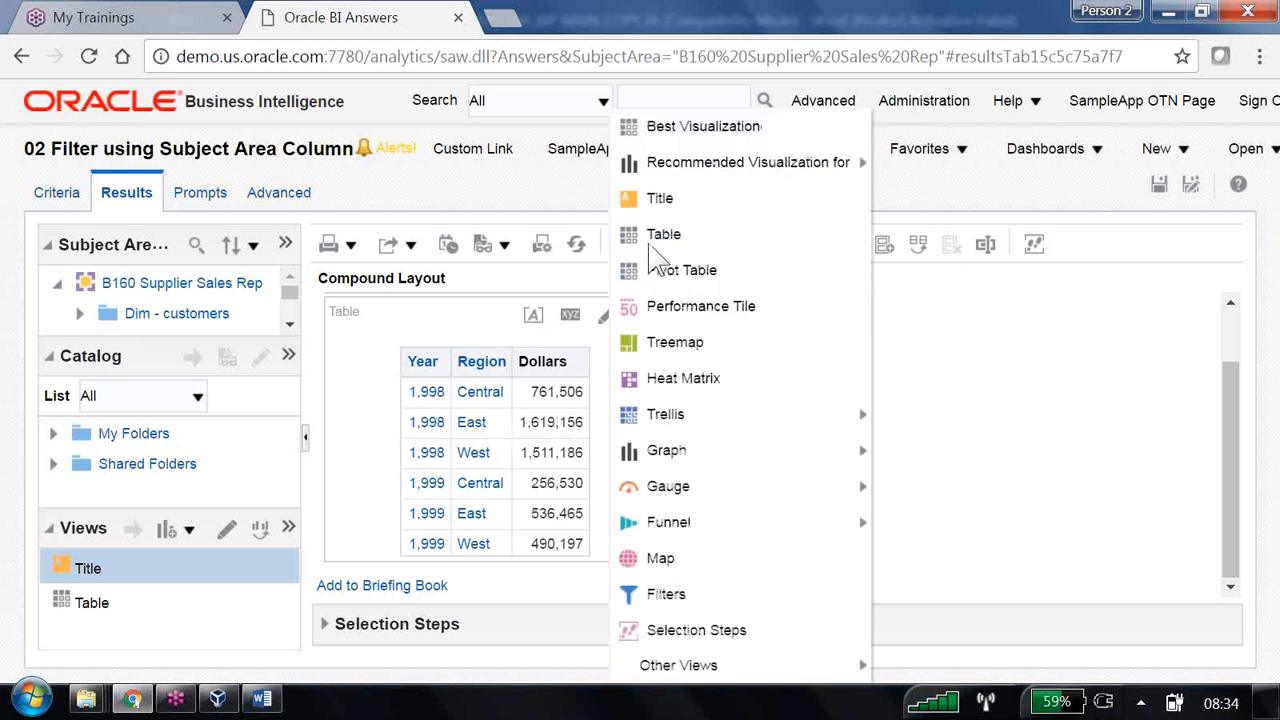
{"action": "left_click", "coordinate": [686, 604]}
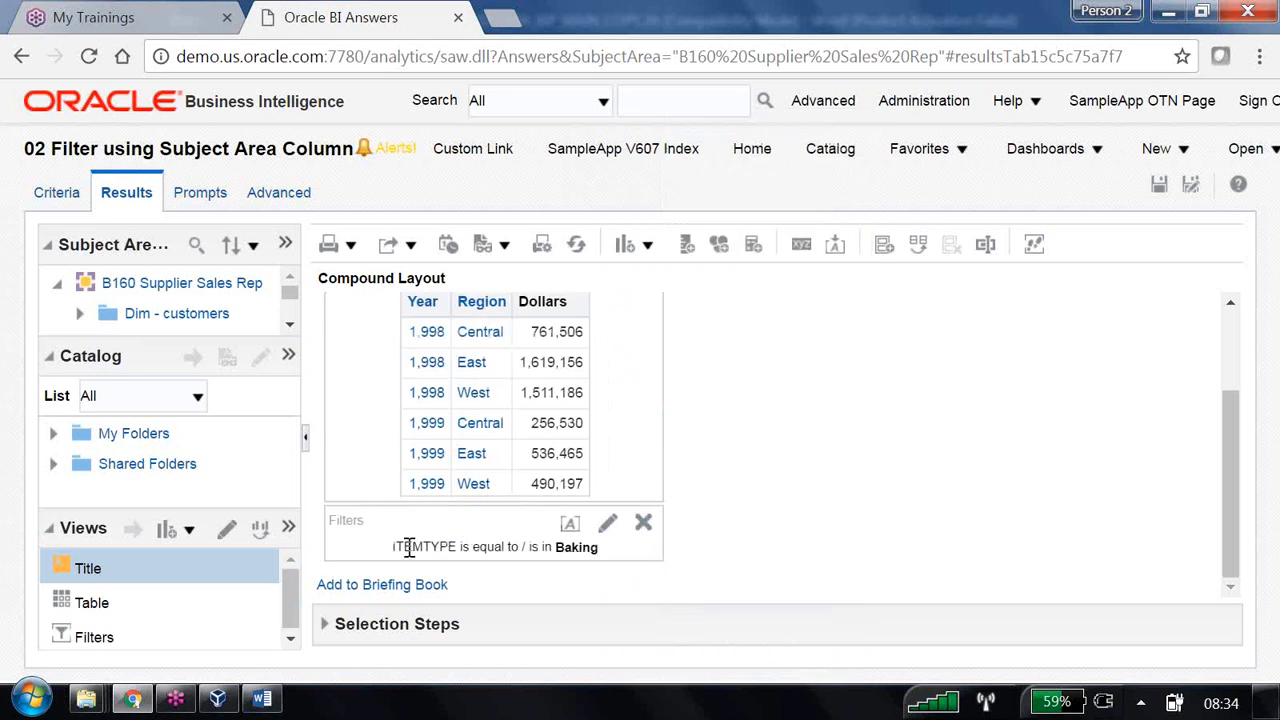
{"action": "left_click_drag", "start_coordinate": [408, 546], "coordinate": [598, 549]}
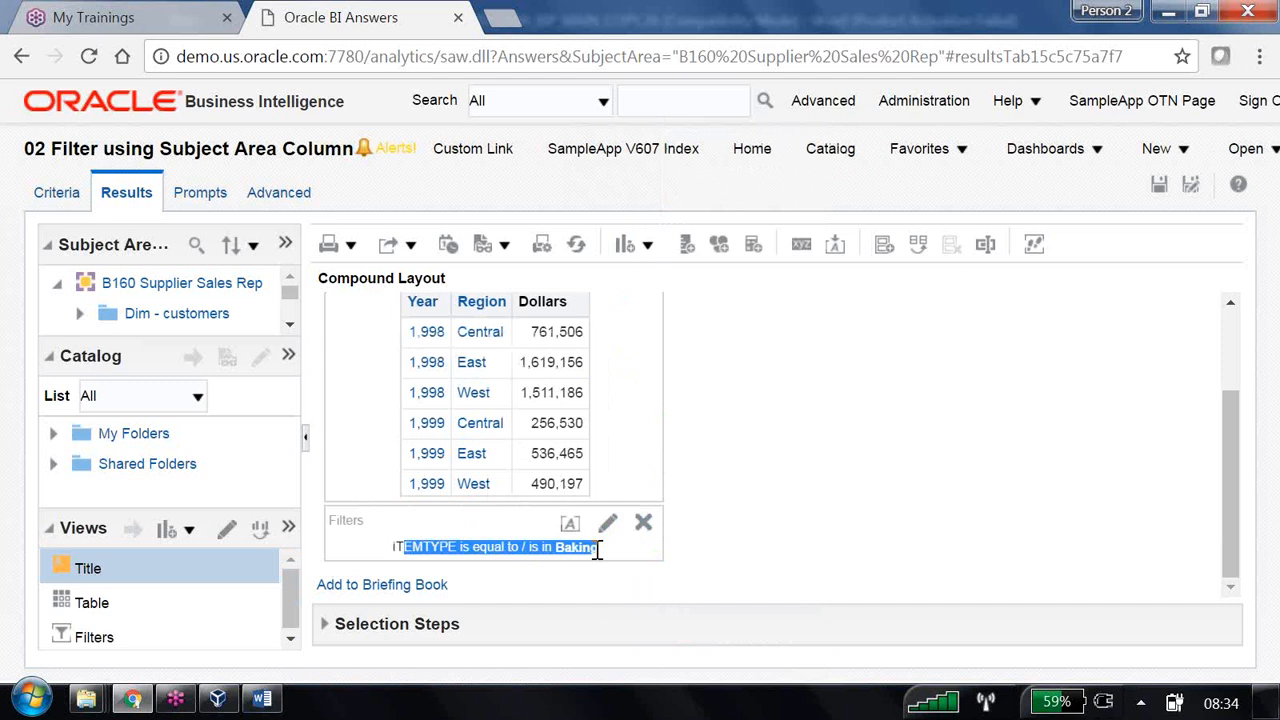
{"action": "left_click", "coordinate": [597, 549]}
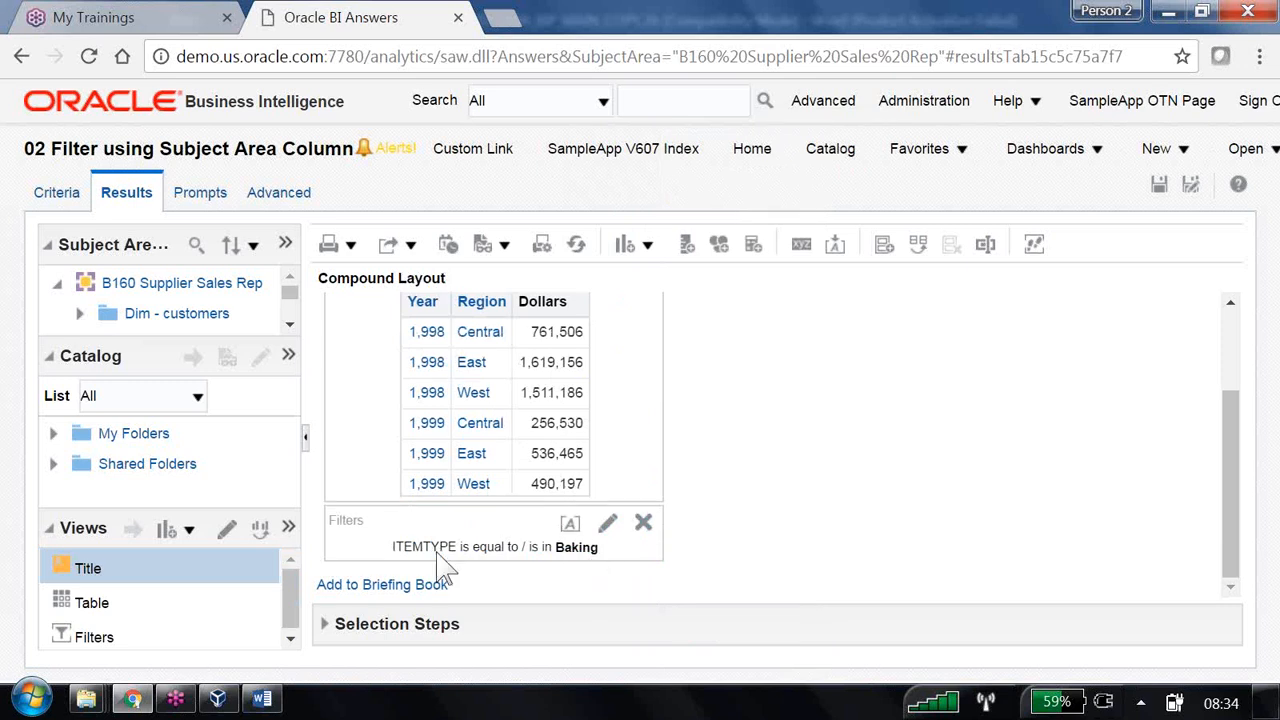
{"action": "left_click_drag", "start_coordinate": [343, 523], "coordinate": [601, 411]}
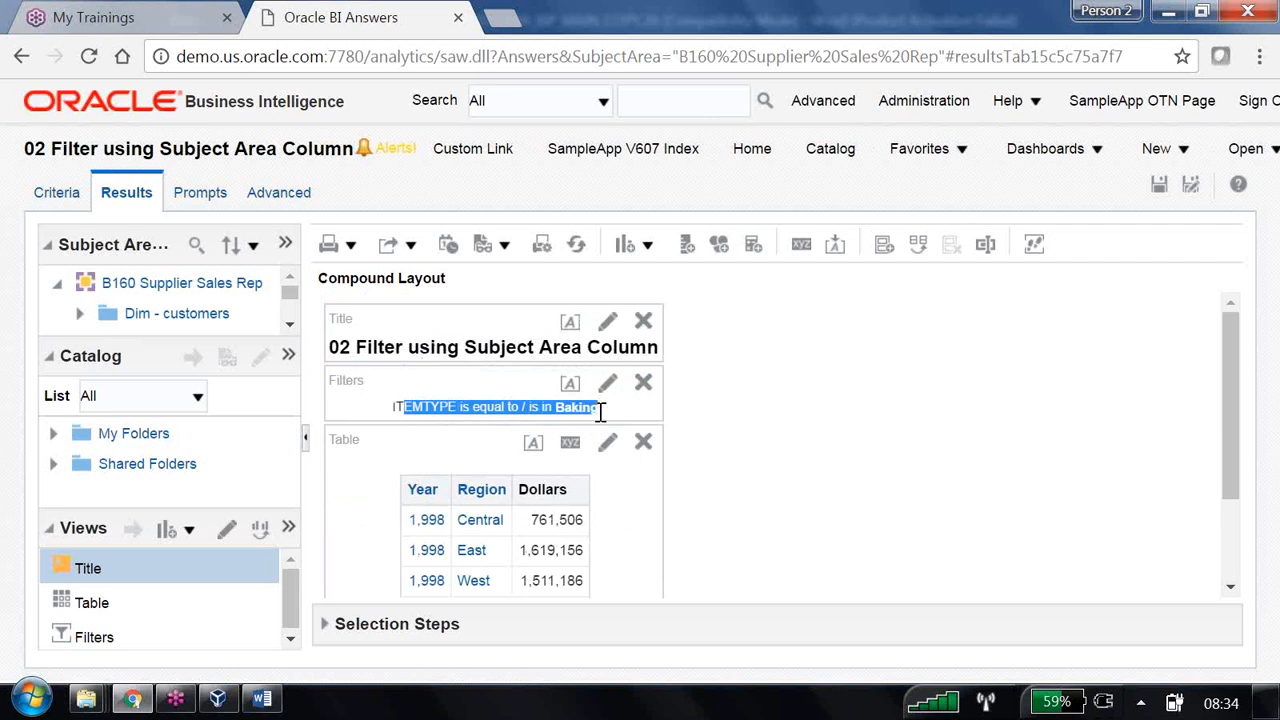
- Add Beef and Beverage to the ITEMTYPE filter alongside Baking
{"action": "left_click", "coordinate": [60, 195]}
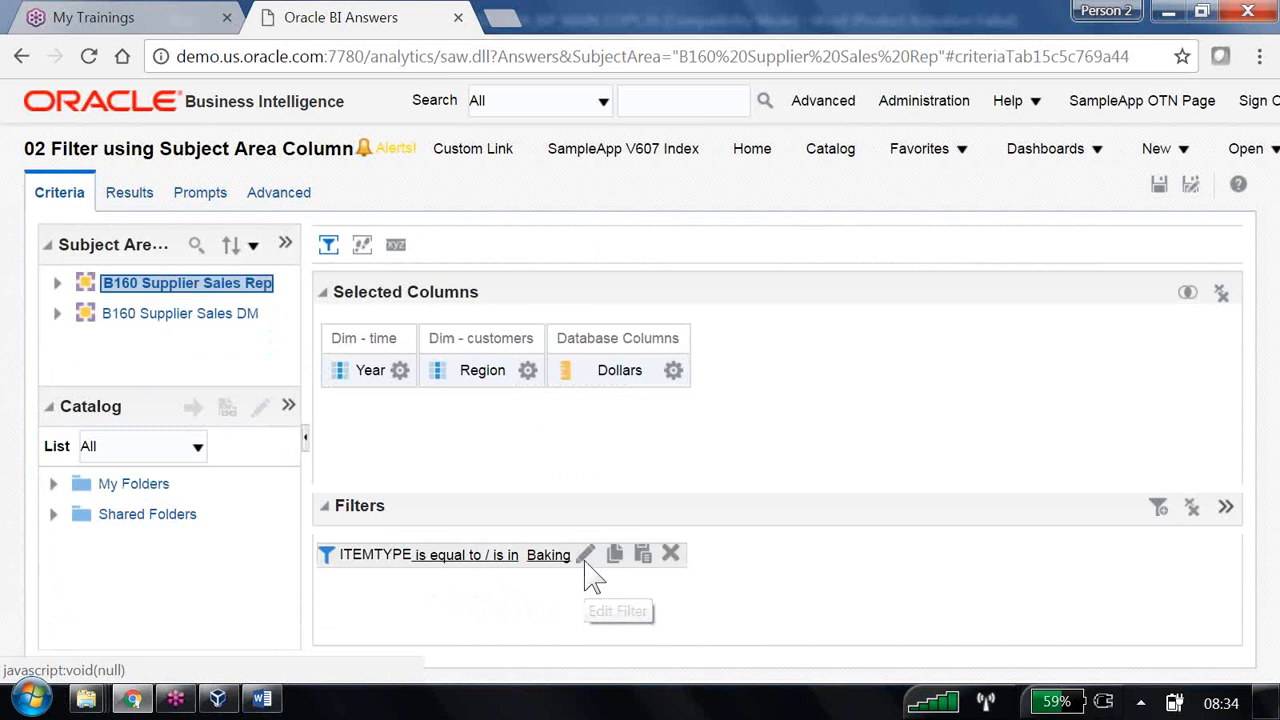
{"action": "left_click", "coordinate": [586, 558]}
{"action": "left_click", "coordinate": [838, 318]}
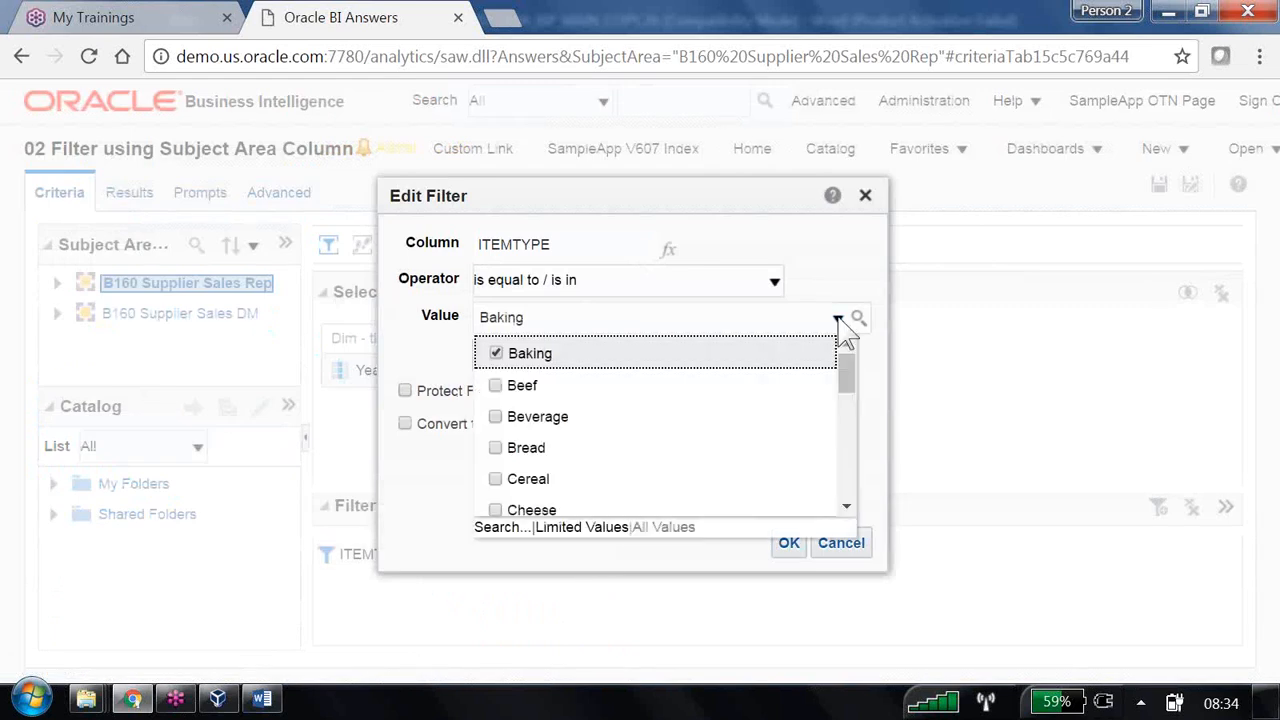
{"action": "left_click", "coordinate": [495, 386]}
{"action": "left_click", "coordinate": [495, 417]}
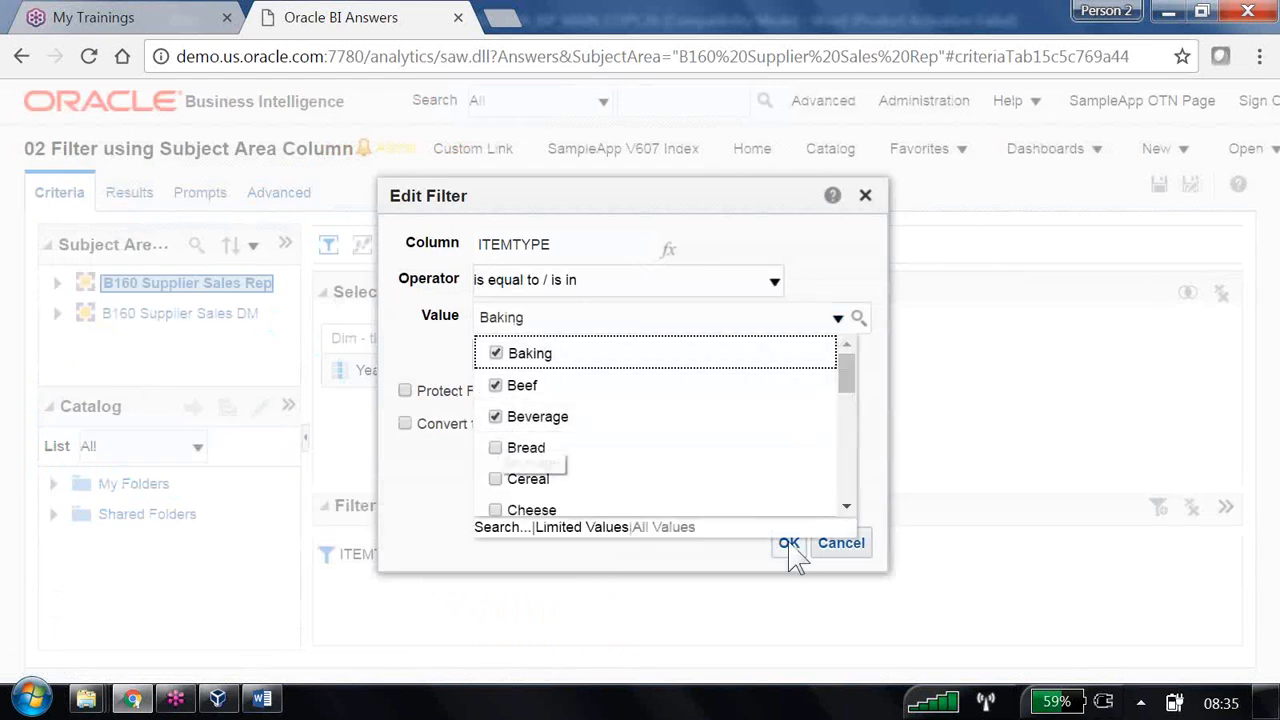
{"action": "left_click", "coordinate": [789, 543]}
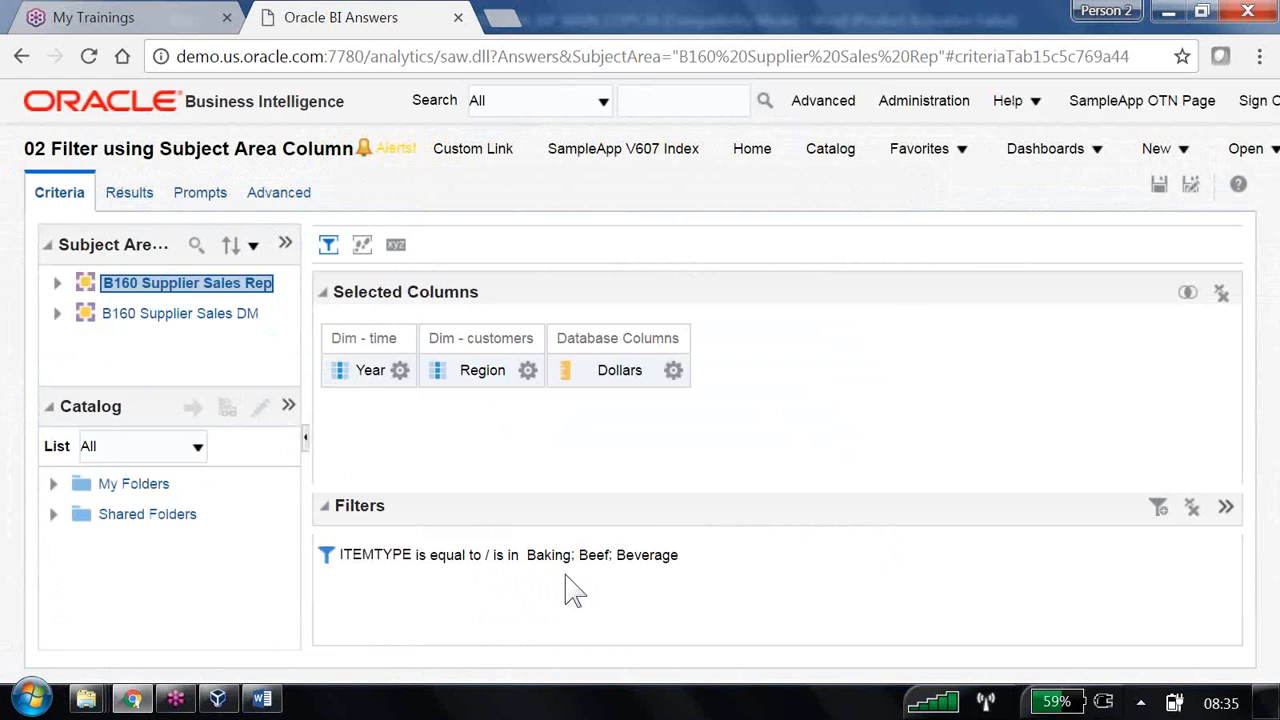
- Check the results, where the Filters view now lists Baking, Beef and Beverage
{"action": "left_click", "coordinate": [130, 193]}
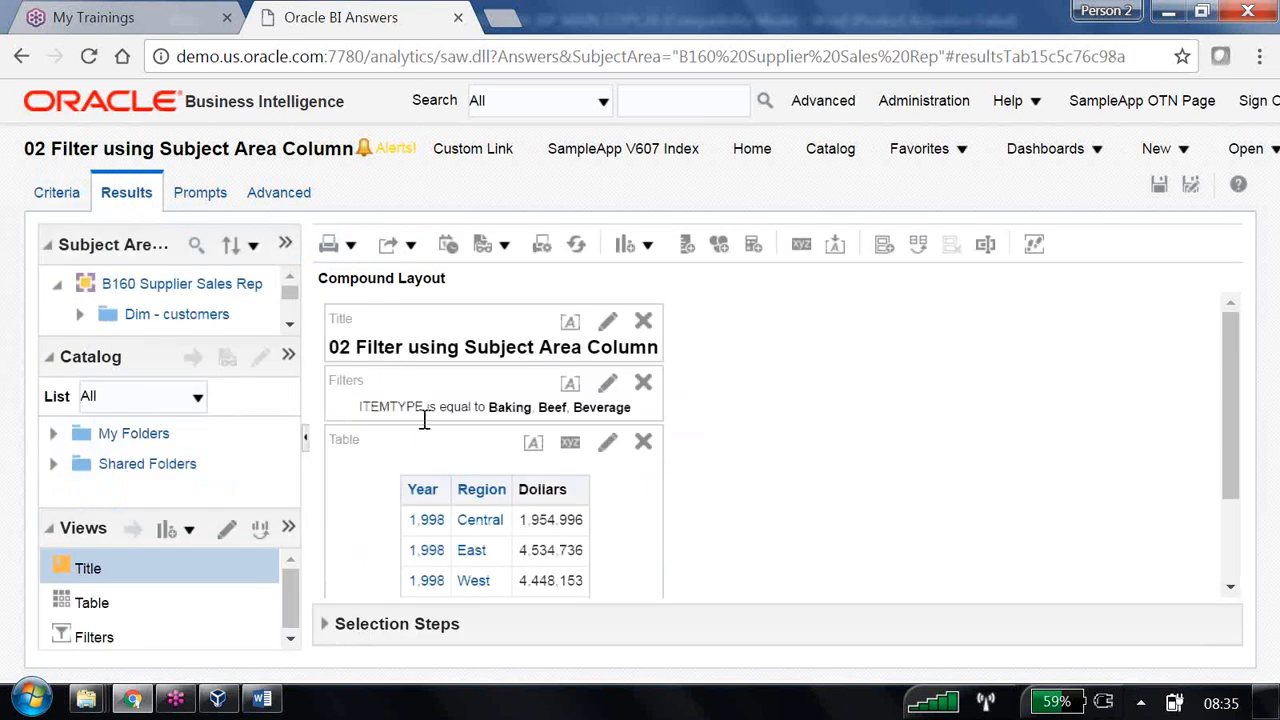
{"action": "left_click_drag", "start_coordinate": [406, 407], "coordinate": [640, 428]}
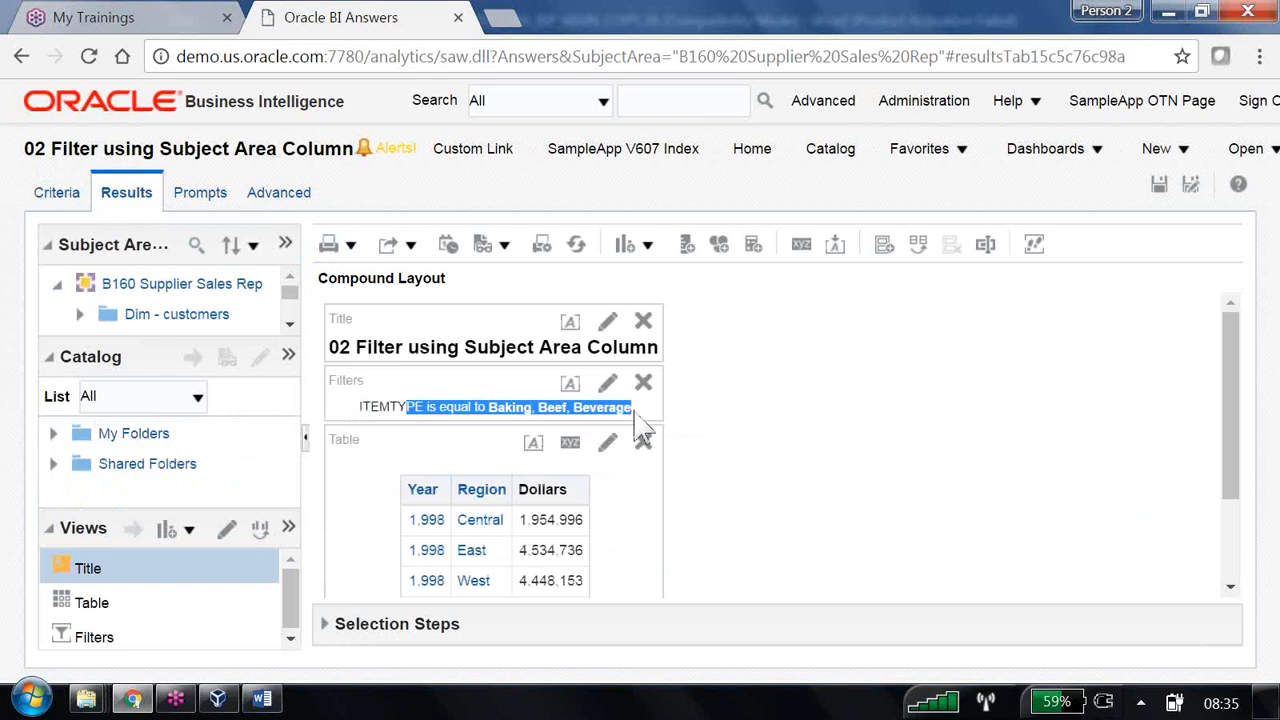
{"action": "left_click", "coordinate": [648, 247]}
{"action": "mouse_move", "coordinate": [771, 667]}
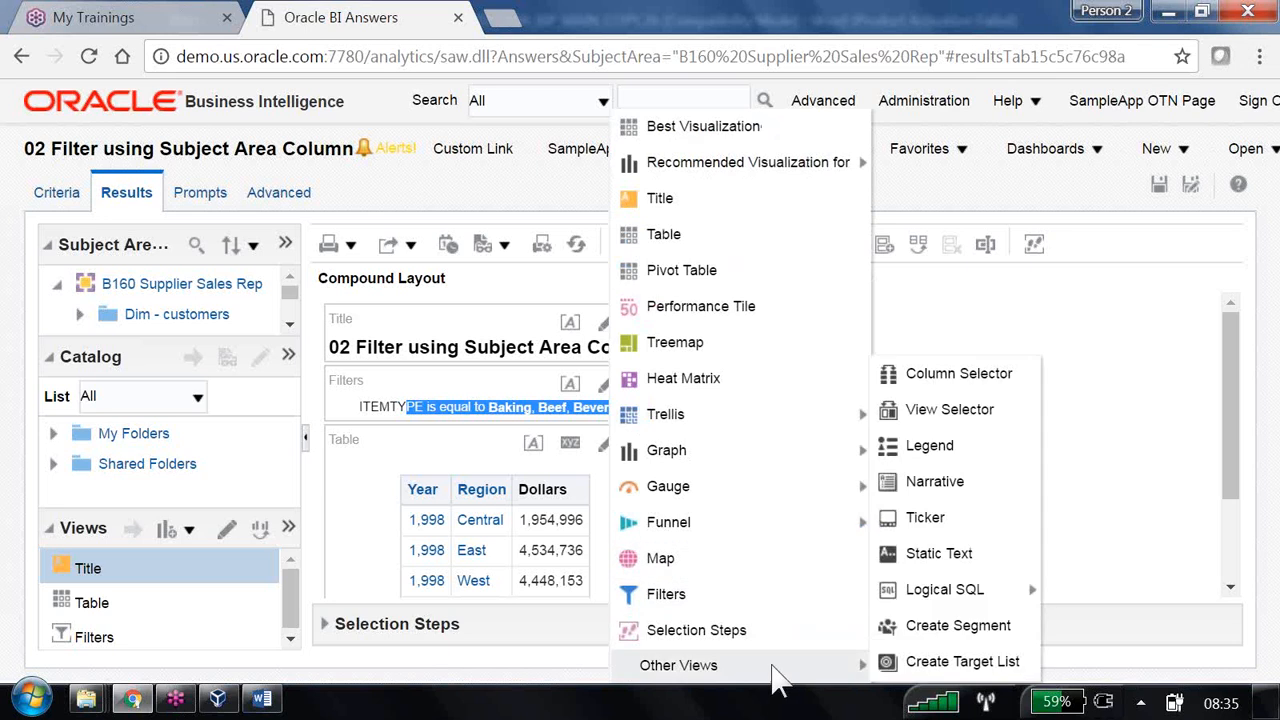
- Add a Static Text view reading 'below data filtered on baking' and place it under the Title
{"action": "left_click", "coordinate": [947, 564]}
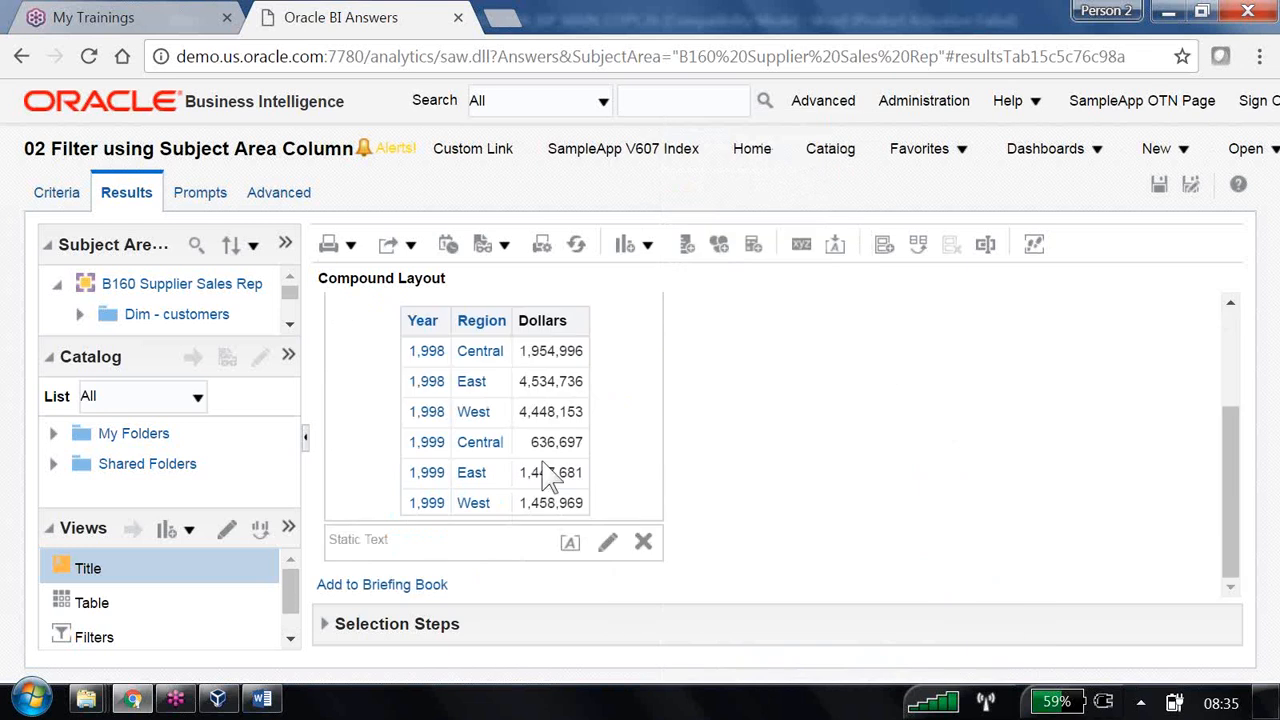
{"action": "left_click", "coordinate": [607, 542]}
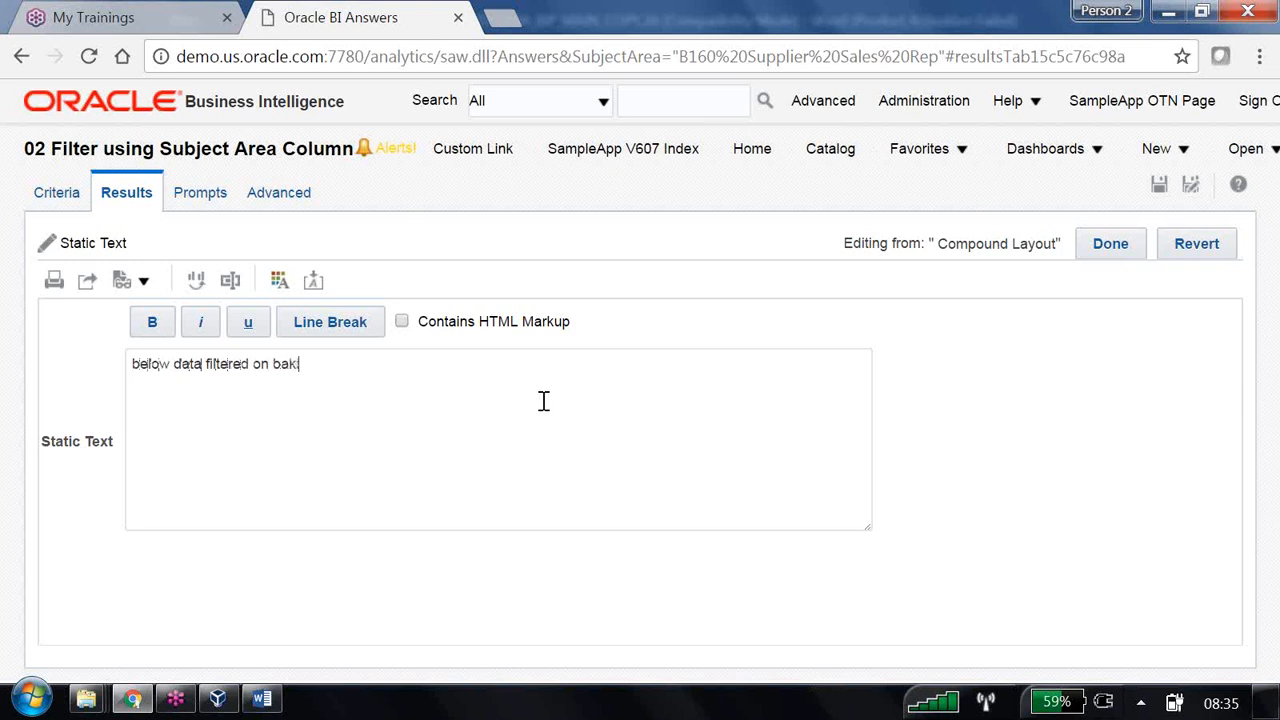
{"action": "left_click", "coordinate": [1108, 245]}
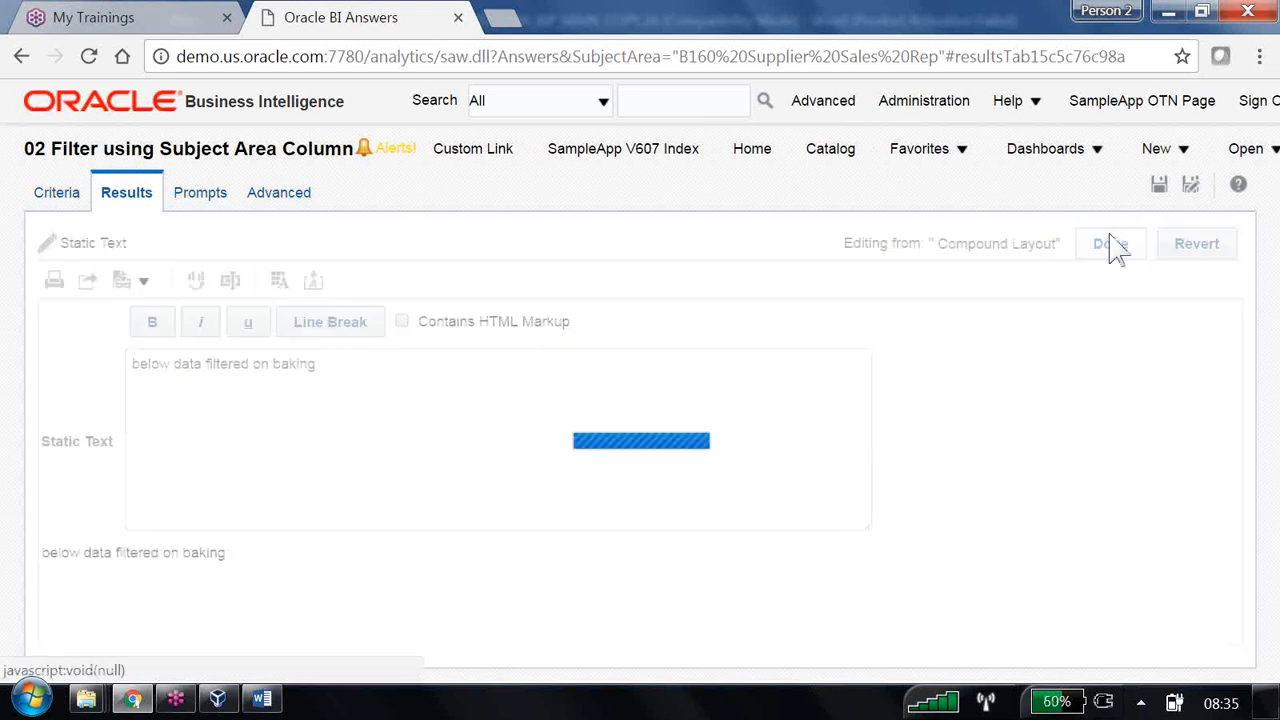
{"action": "scroll", "coordinate": [766, 514], "scroll_direction": "down", "scroll_amount": 3}
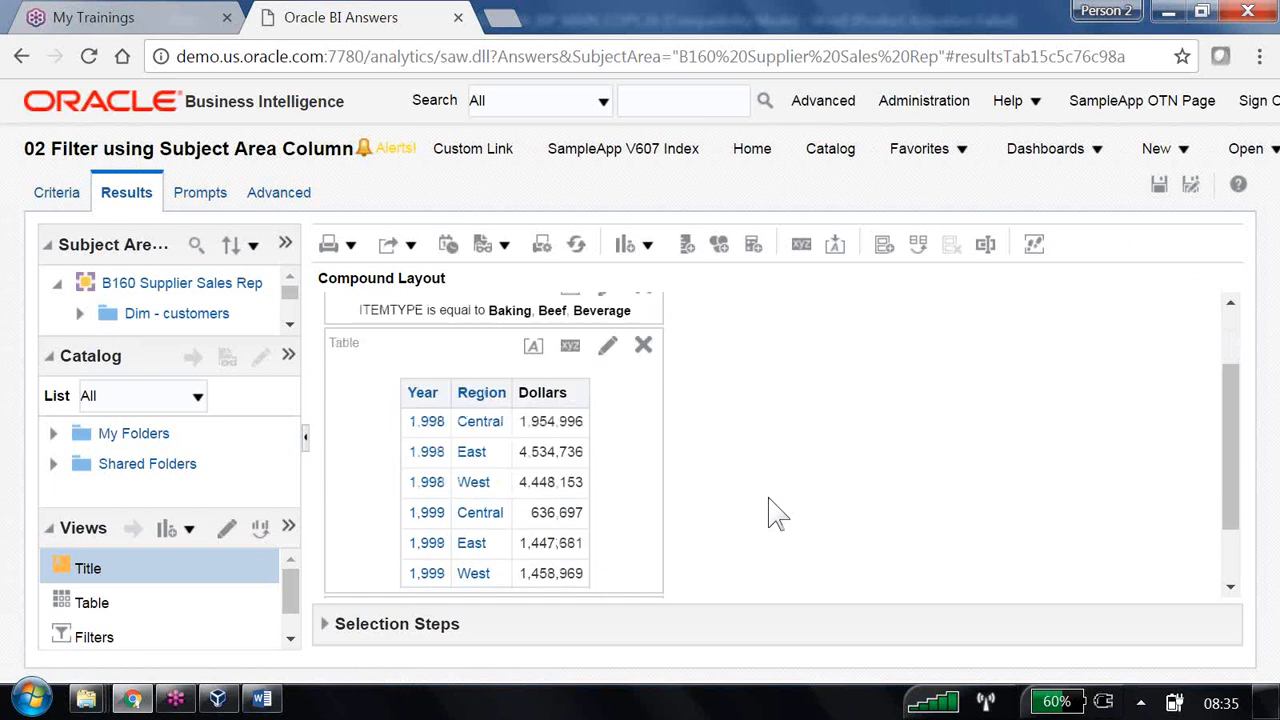
{"action": "left_click_drag", "start_coordinate": [500, 512], "coordinate": [491, 354]}
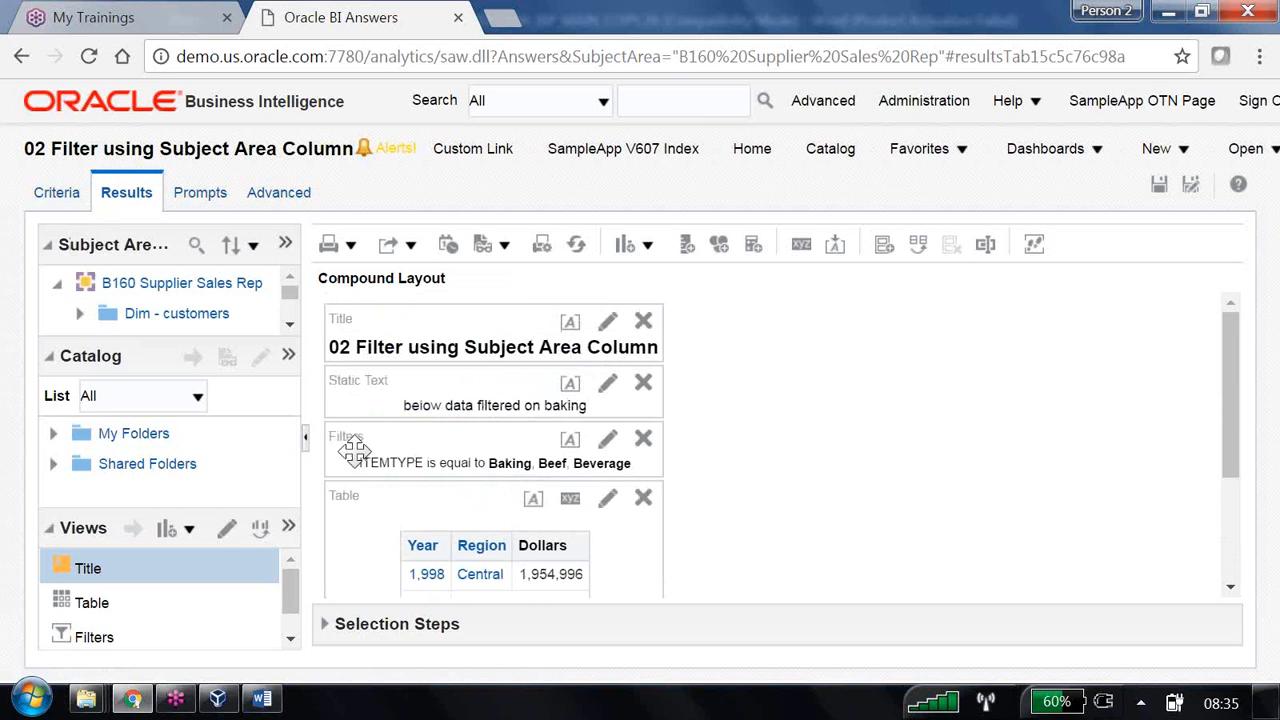
- Delete the Static Text note, keeping Title, Filters and Table, and save the analysis
{"action": "left_click", "coordinate": [643, 383]}
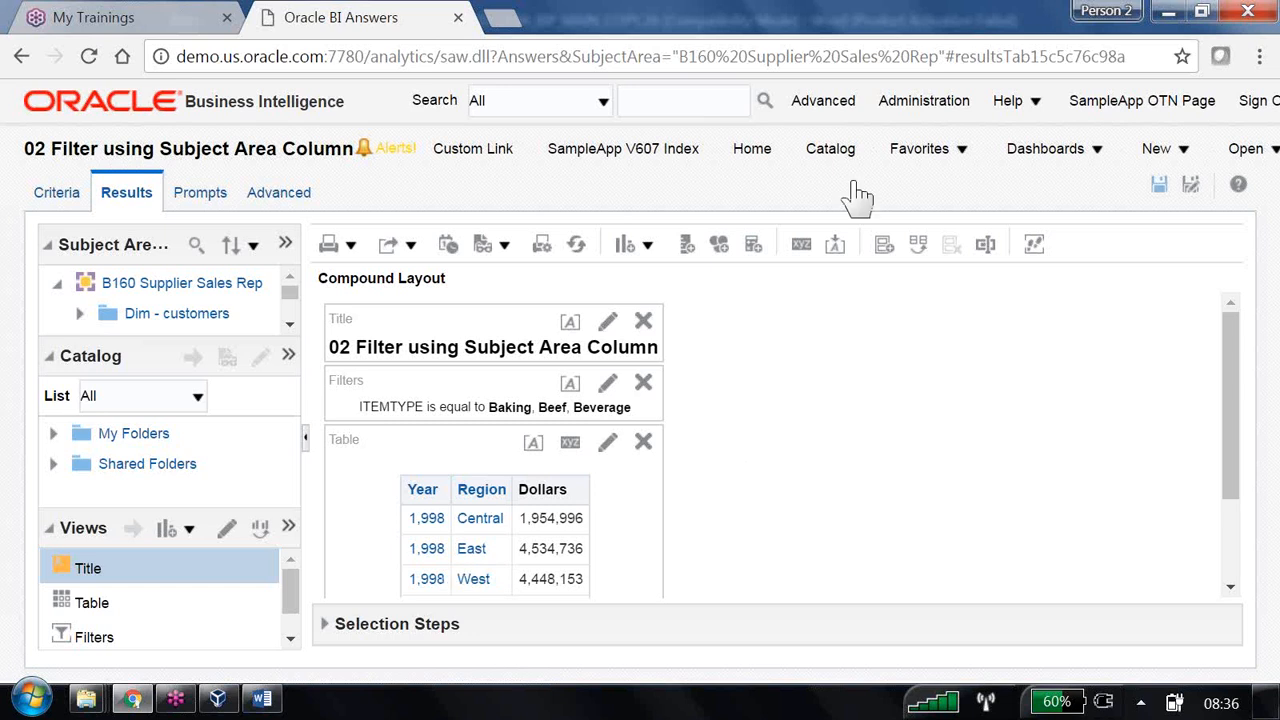
{"action": "left_click", "coordinate": [1160, 187]}
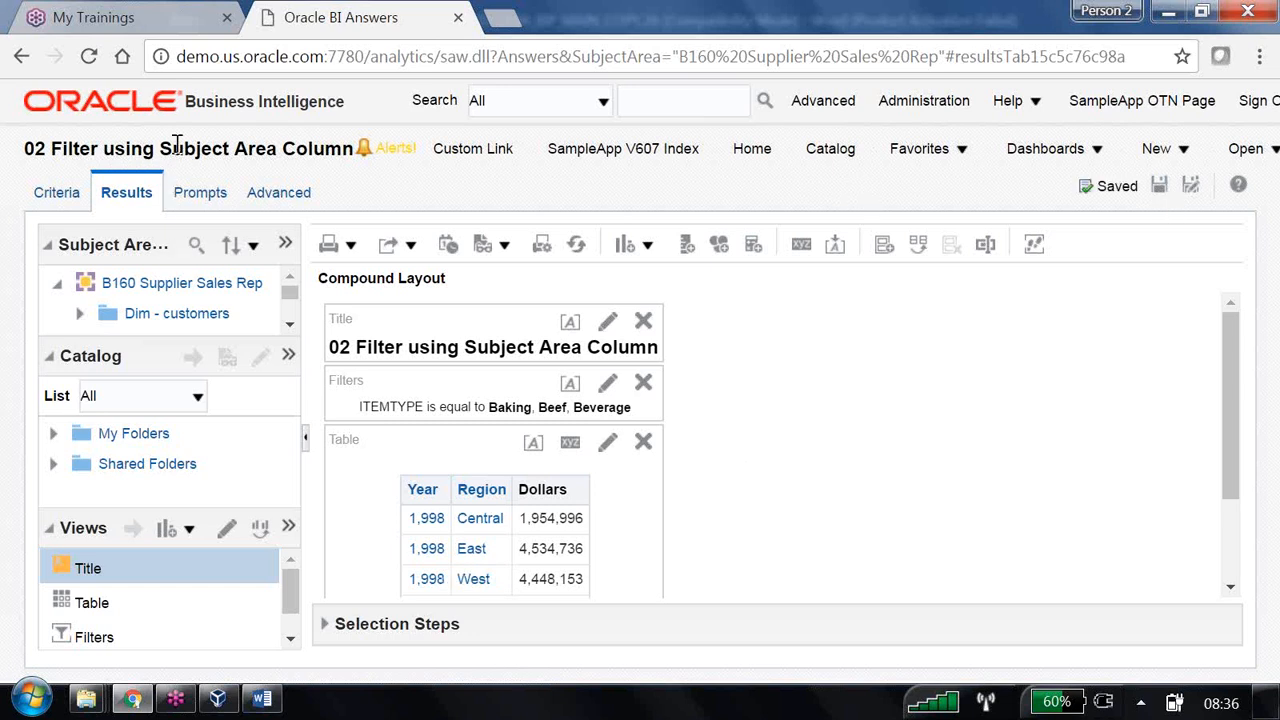
{"action": "left_click_drag", "start_coordinate": [161, 148], "coordinate": [352, 148]}
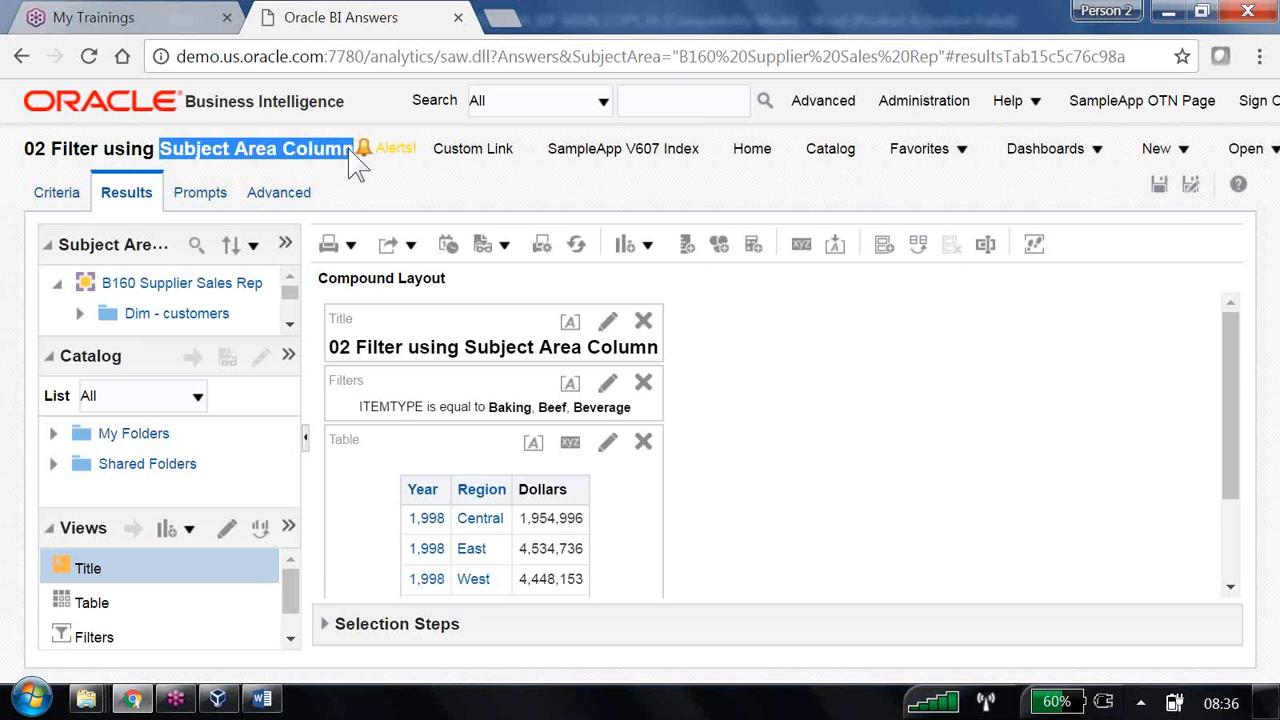
{"action": "left_click", "coordinate": [826, 510]}
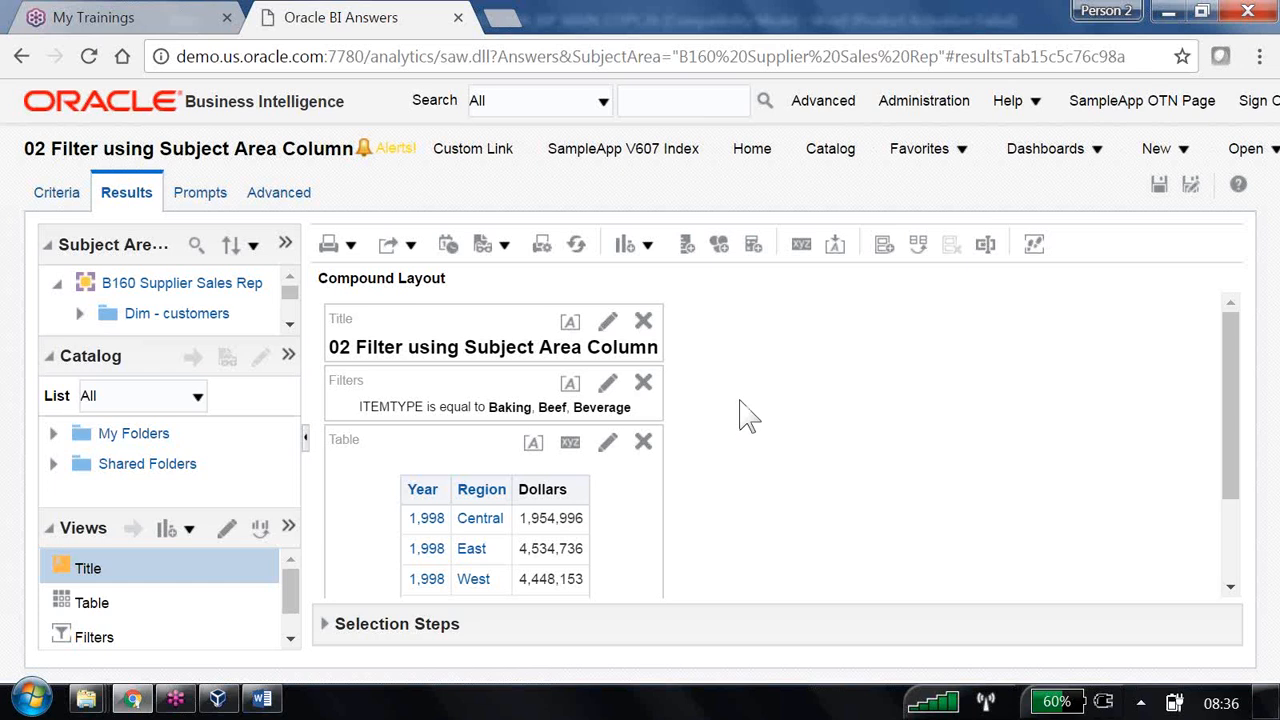
- Review the saved-filter reusability note in Word, then return to Oracle BI Answers
{"action": "key", "text": "alt+Tab"}
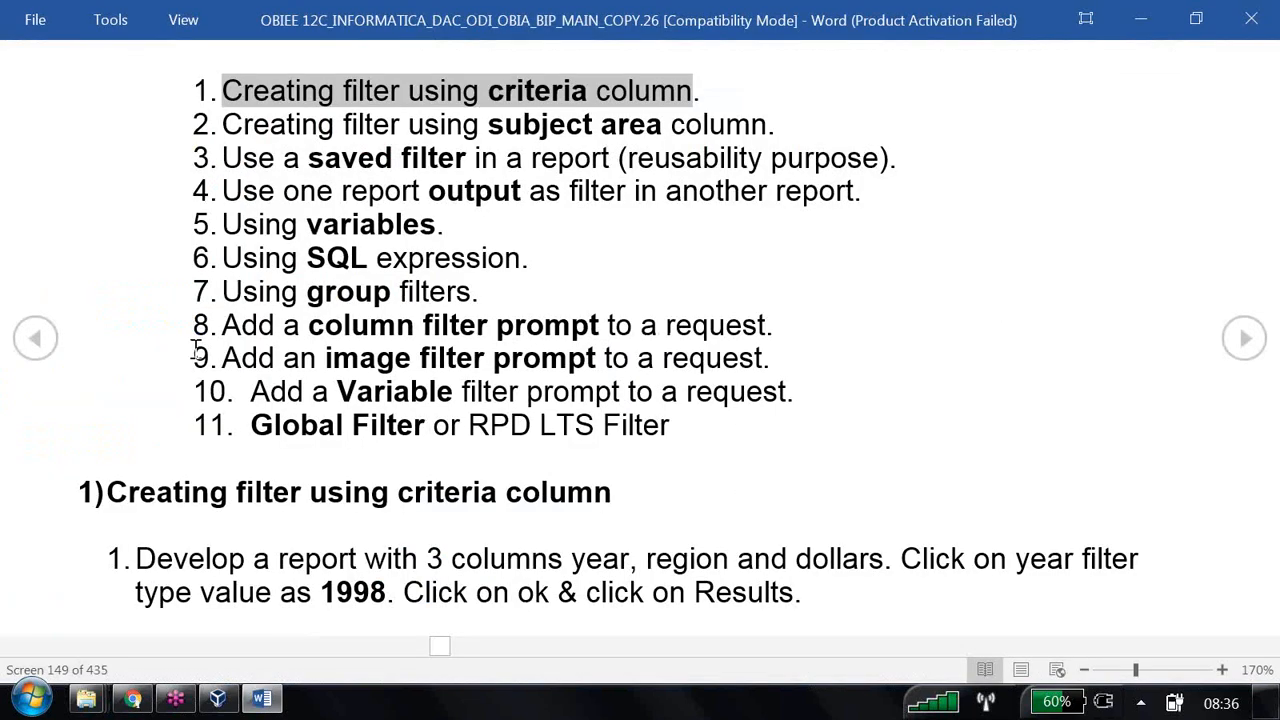
{"action": "left_click_drag", "start_coordinate": [224, 158], "coordinate": [470, 160]}
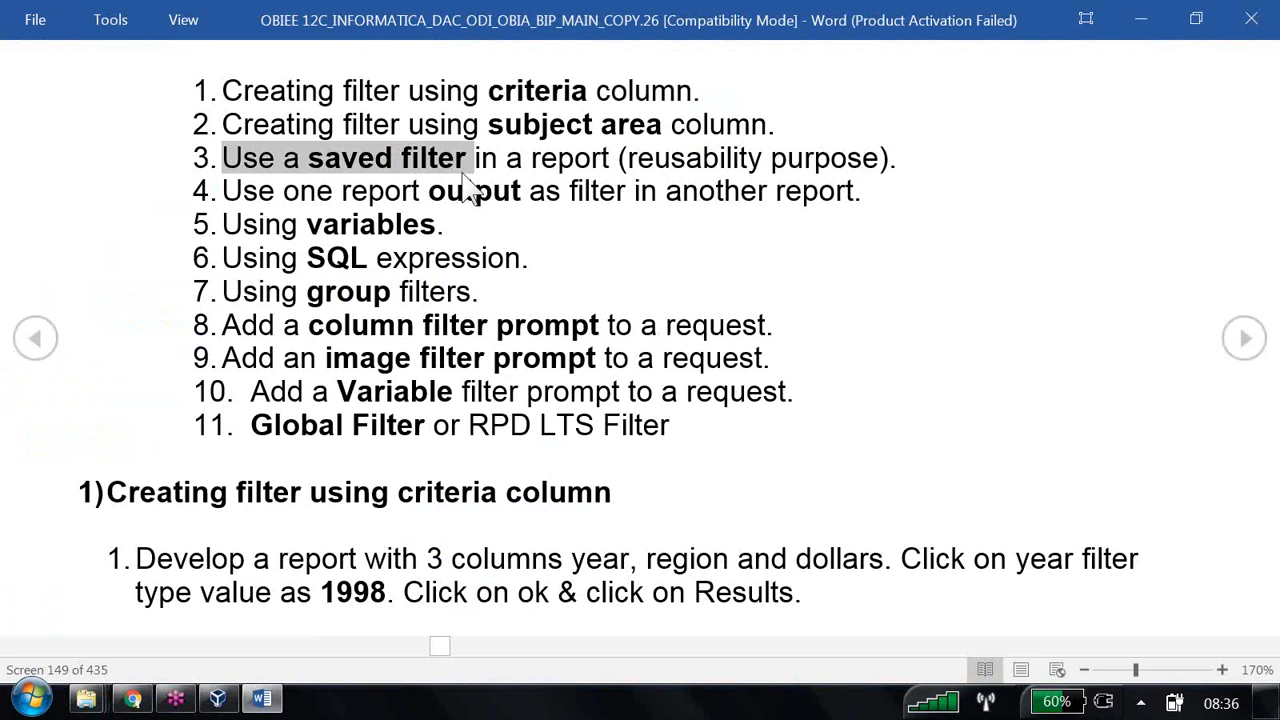
{"action": "double_click", "coordinate": [711, 160]}
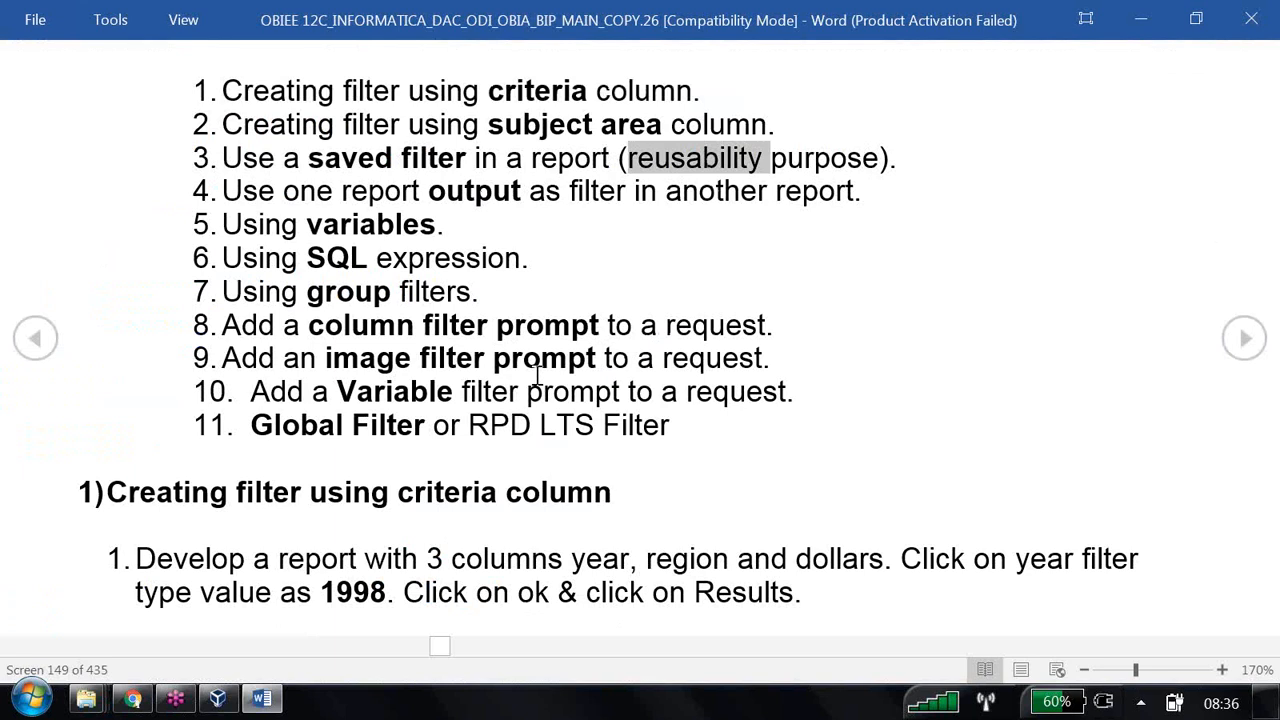
{"action": "key", "text": "alt+Tab"}
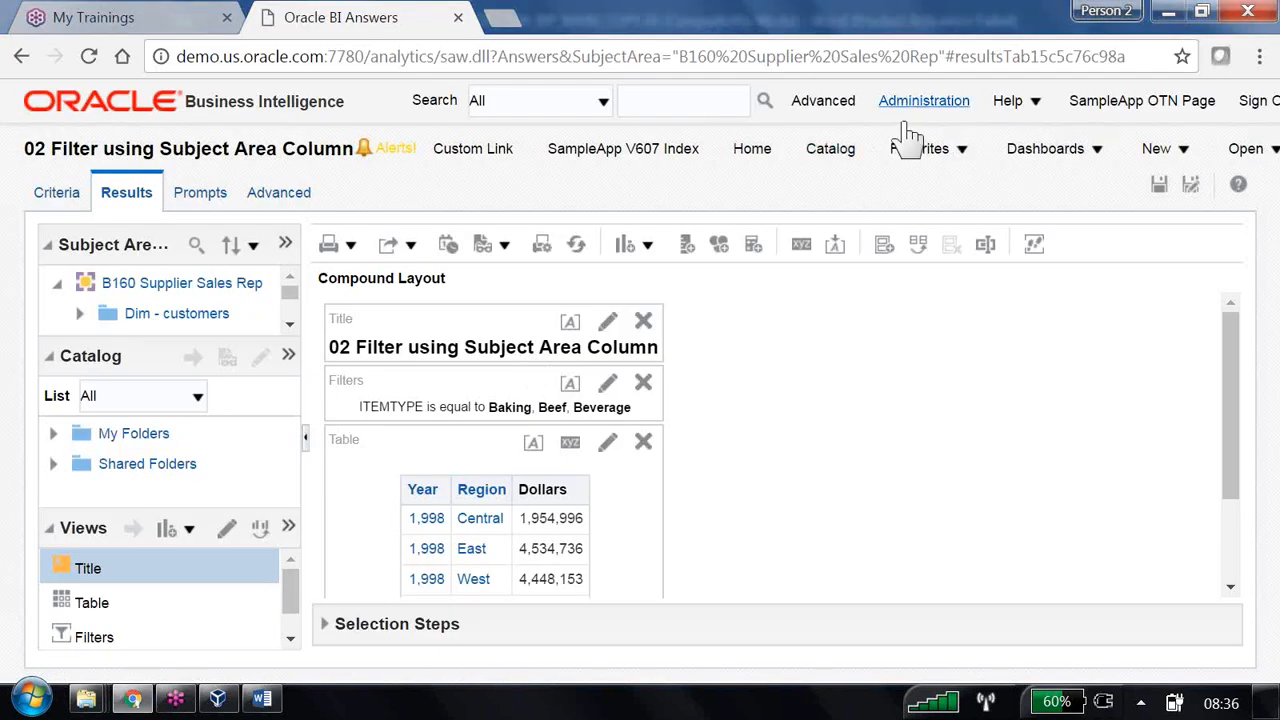
- Start a new B160 Supplier Sales Rep filter with Year equal to 1998
{"action": "left_click", "coordinate": [1192, 163]}
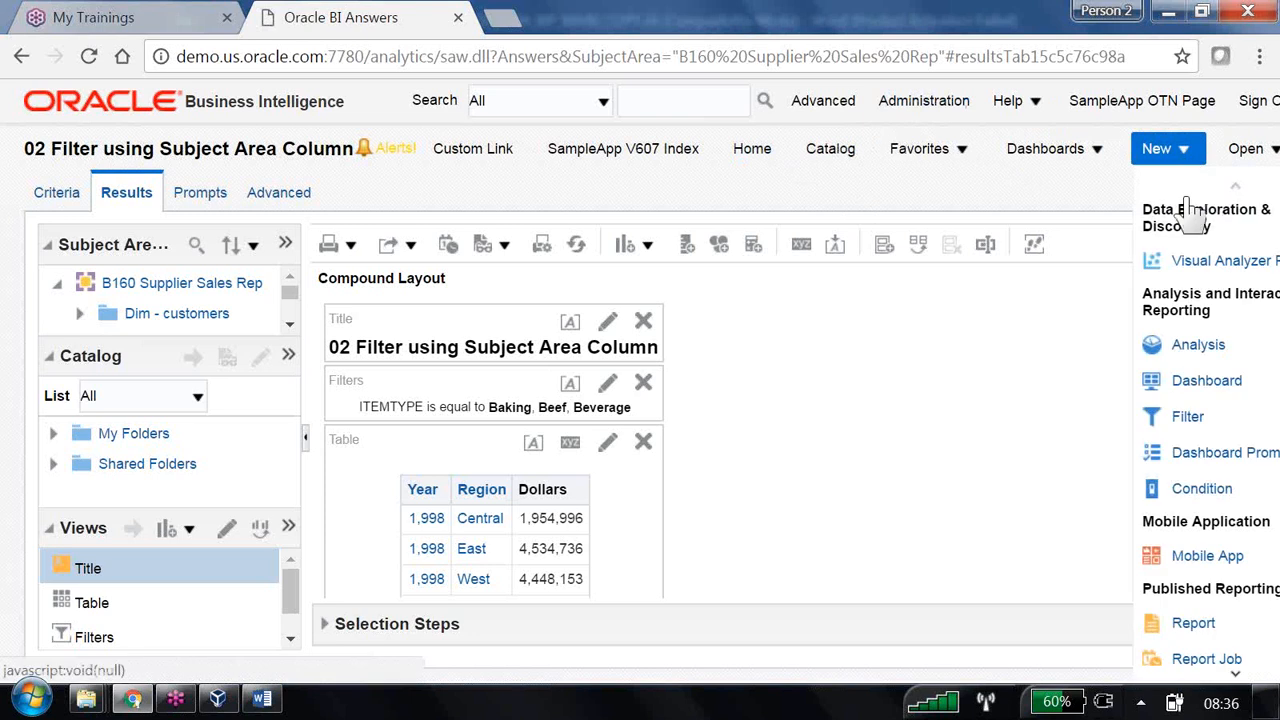
{"action": "left_click", "coordinate": [1196, 420]}
{"action": "left_click", "coordinate": [995, 236]}
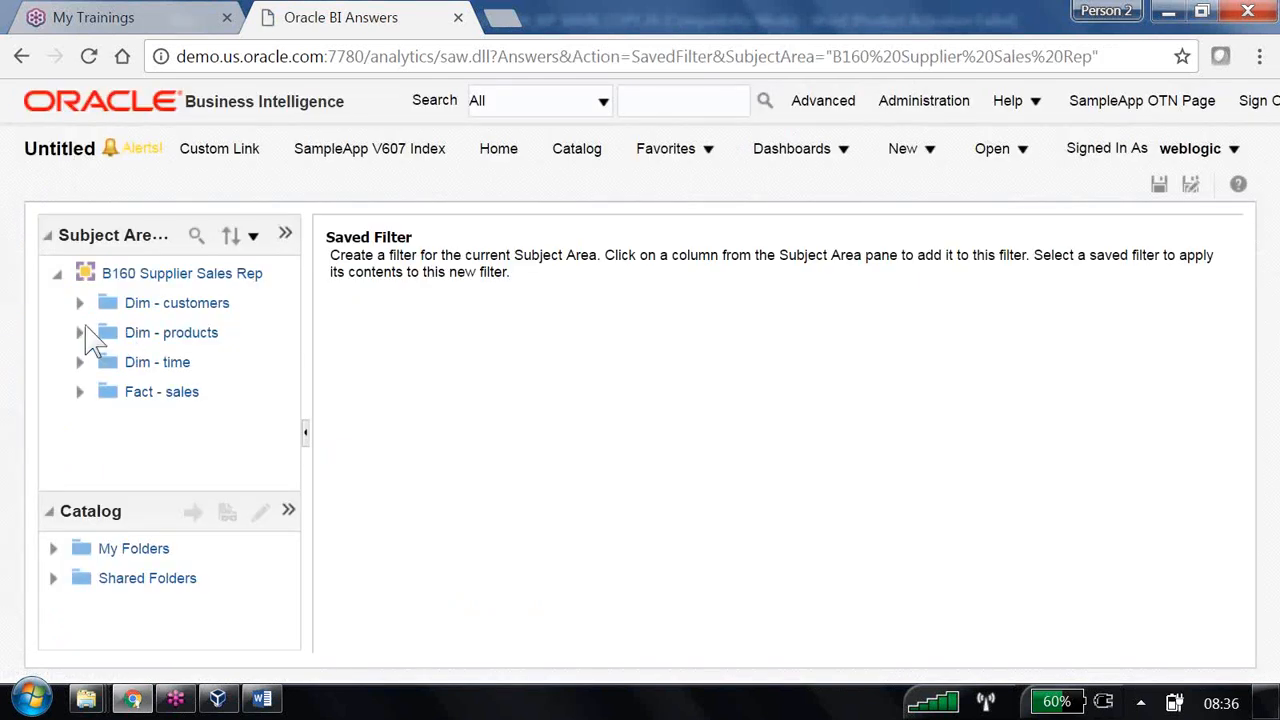
{"action": "left_click", "coordinate": [79, 303]}
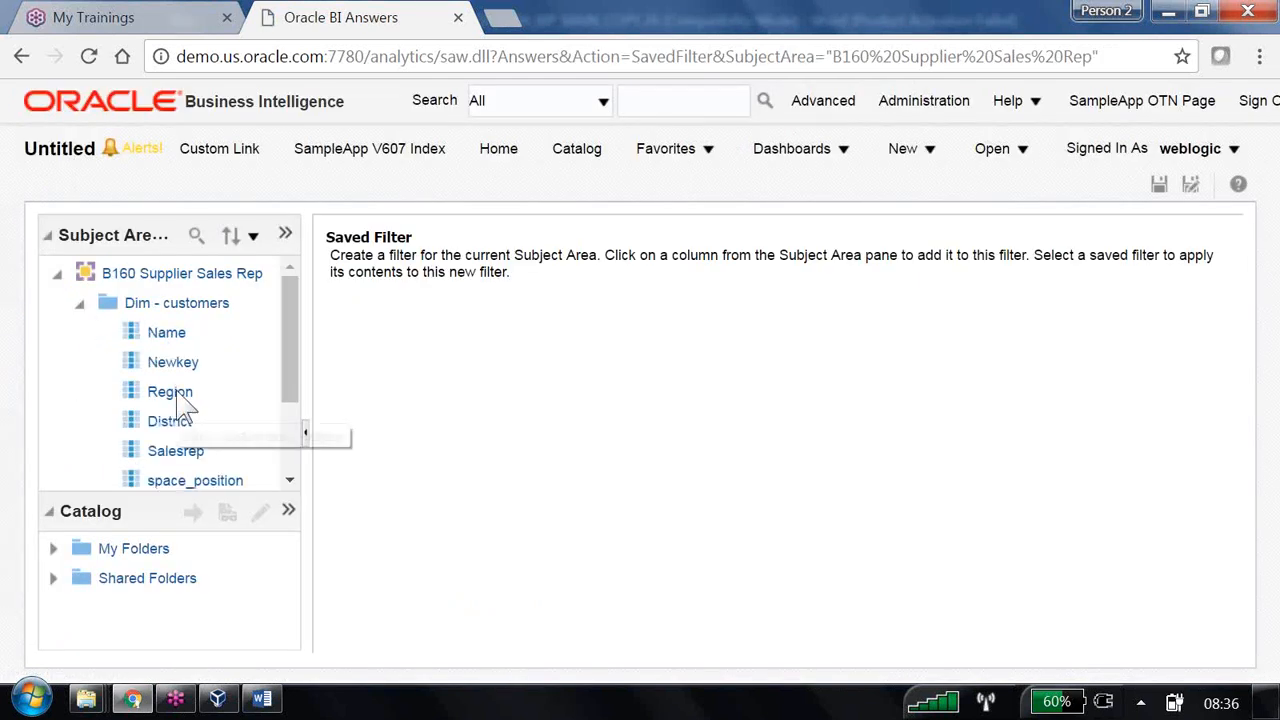
{"action": "scroll", "coordinate": [177, 406], "scroll_direction": "down", "scroll_amount": 3}
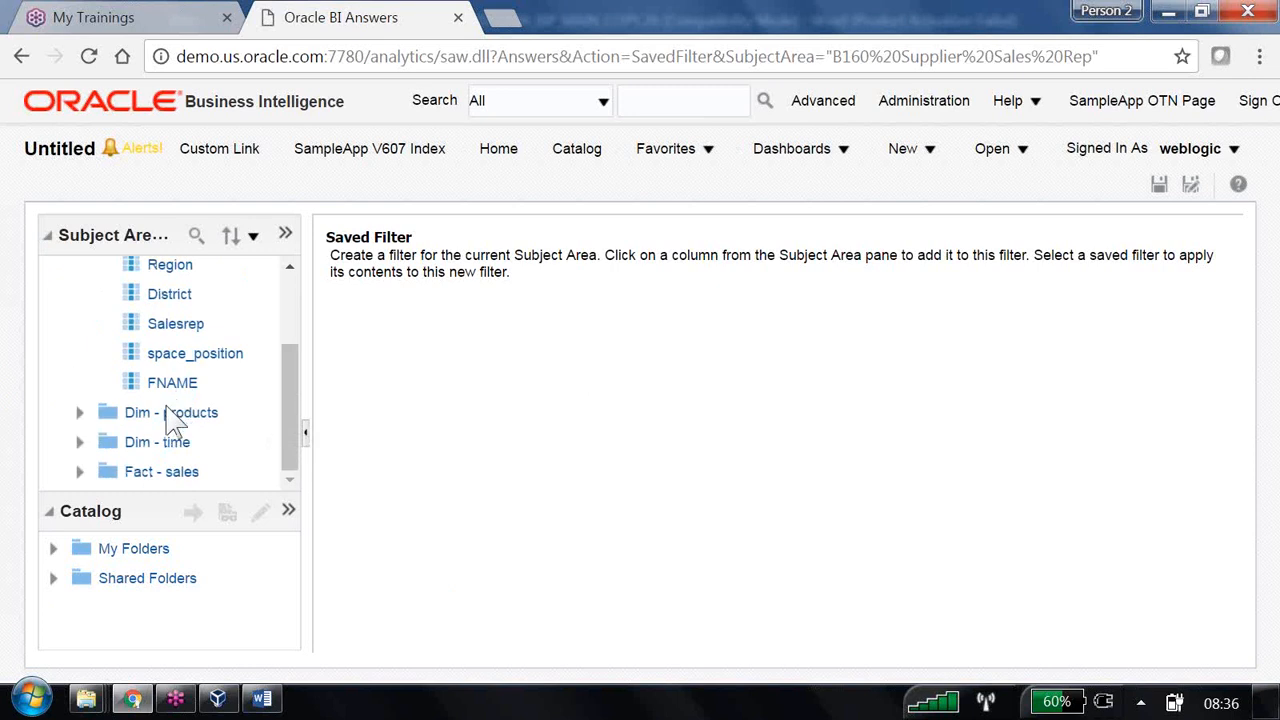
{"action": "left_click", "coordinate": [79, 442]}
{"action": "scroll", "coordinate": [140, 410], "scroll_direction": "down", "scroll_amount": 3}
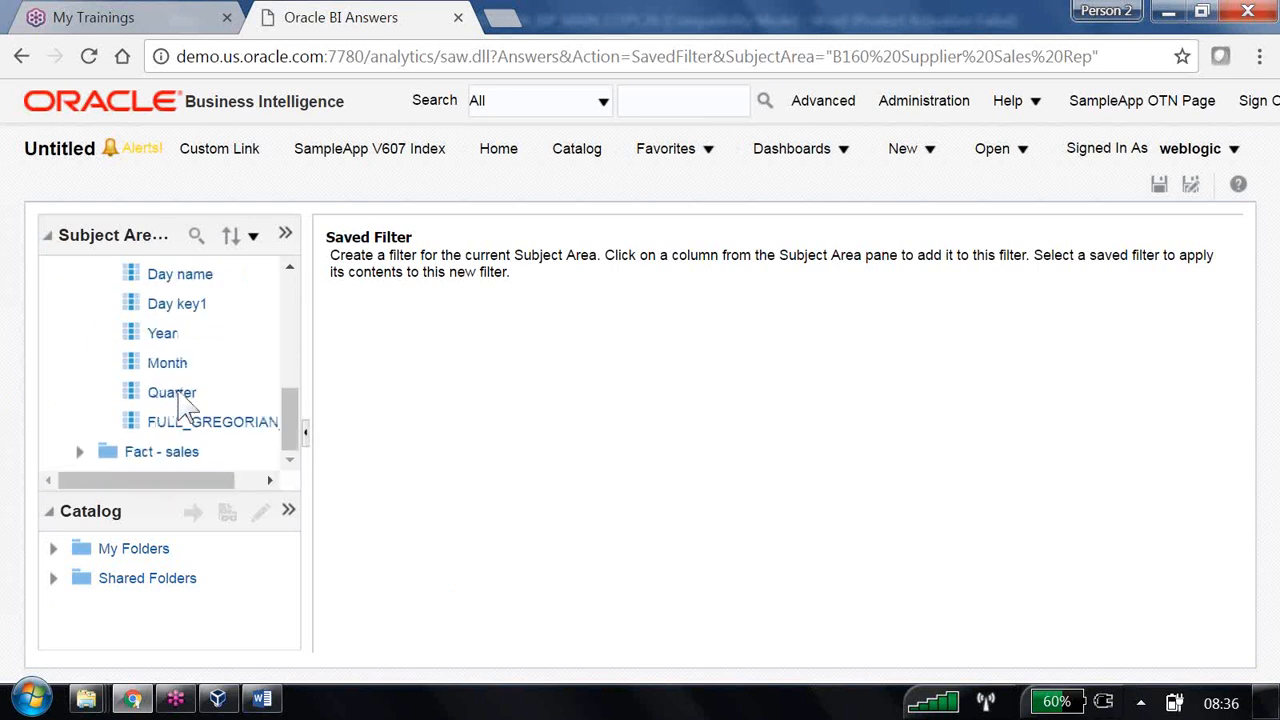
{"action": "left_click", "coordinate": [163, 334]}
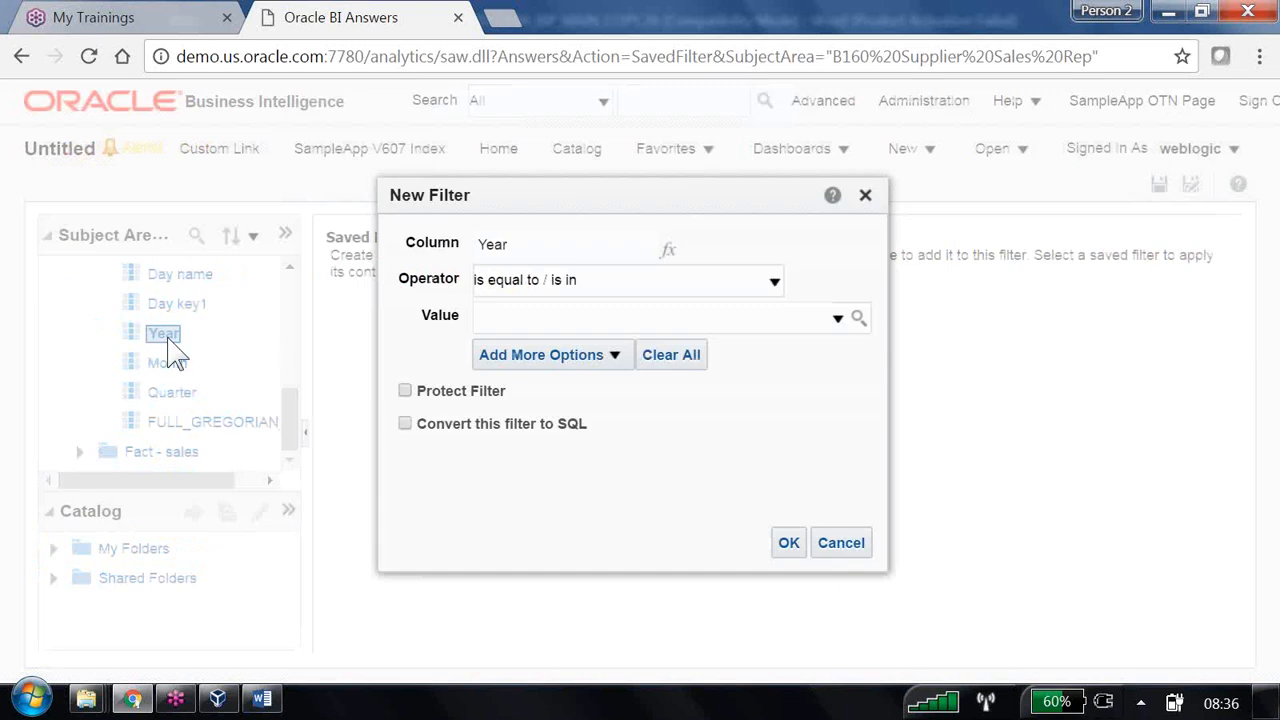
{"action": "left_click", "coordinate": [838, 318]}
{"action": "left_click", "coordinate": [495, 351]}
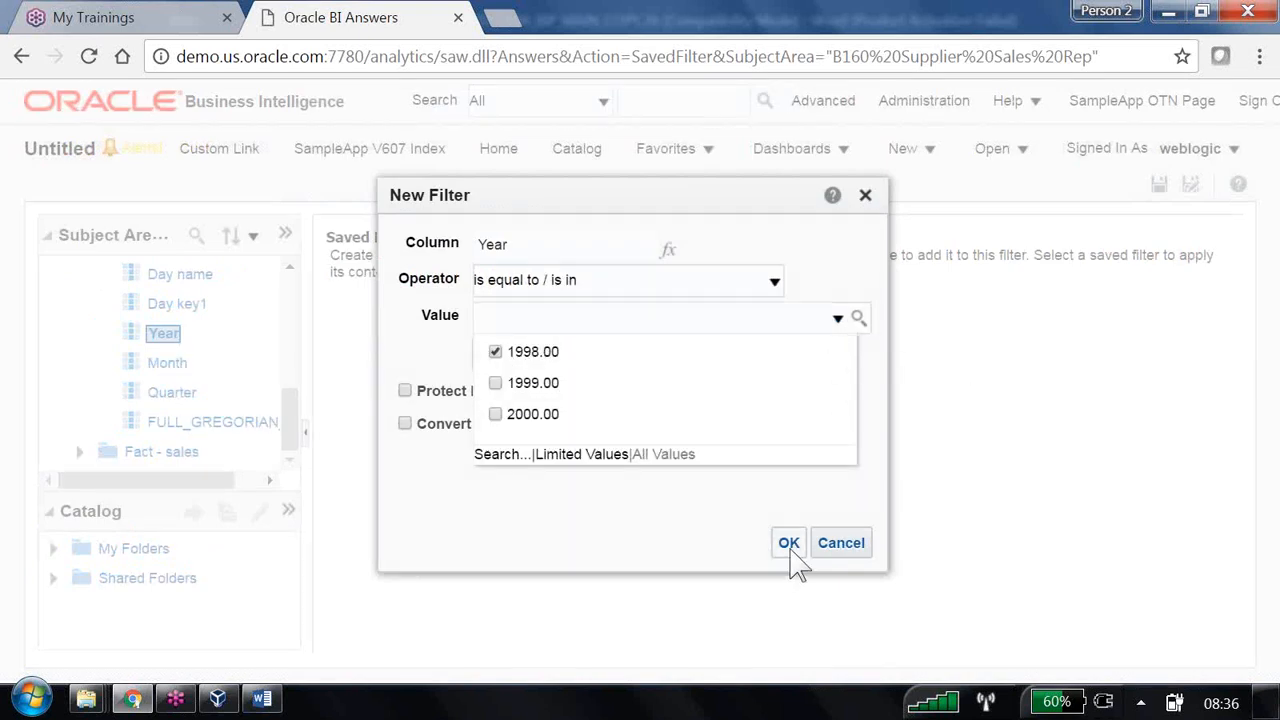
{"action": "left_click", "coordinate": [789, 550]}
- Add a Region filter for Central and East and save the combined filter
{"action": "scroll", "coordinate": [205, 345], "scroll_direction": "up", "scroll_amount": 5}
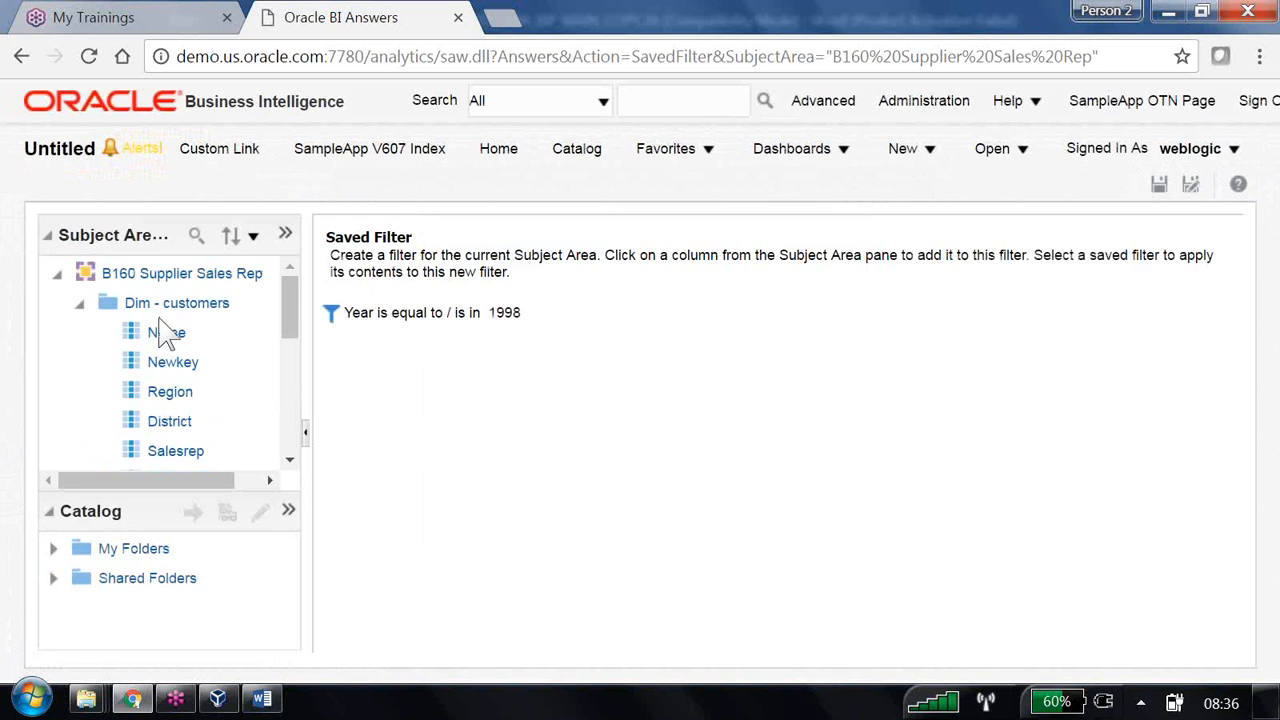
{"action": "left_click", "coordinate": [177, 398]}
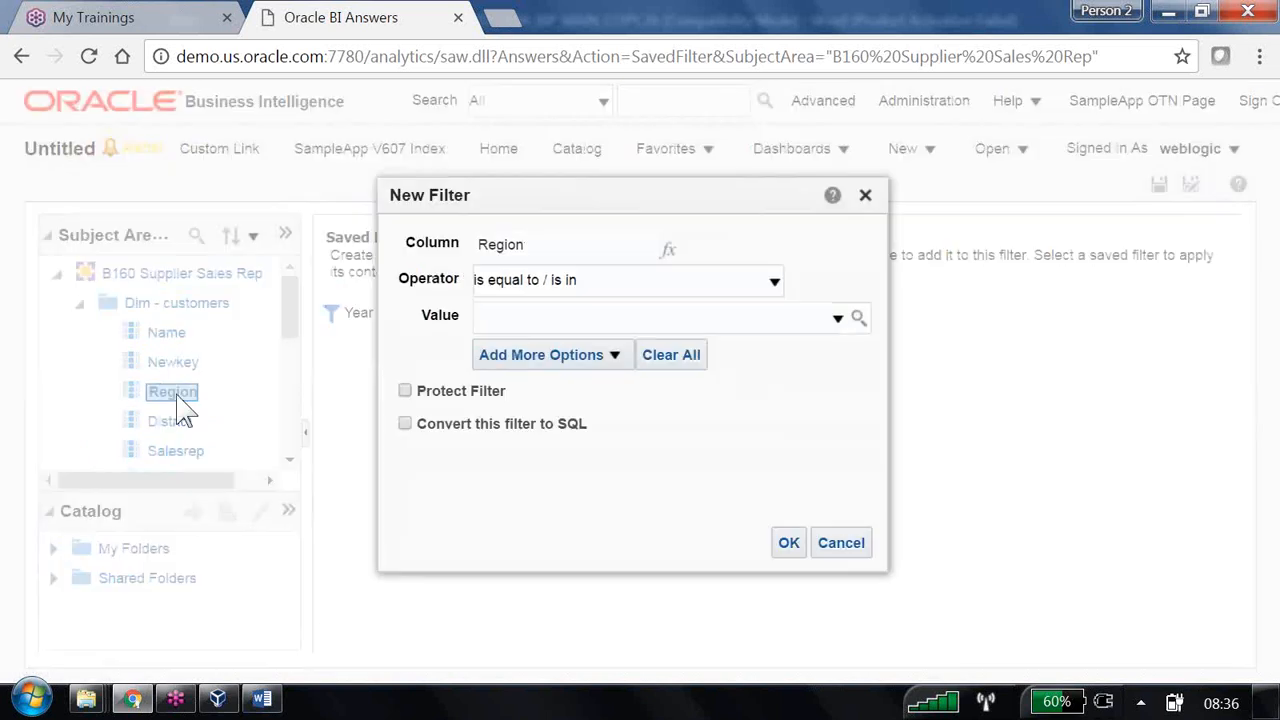
{"action": "left_click", "coordinate": [839, 318]}
{"action": "left_click", "coordinate": [495, 352]}
{"action": "left_click", "coordinate": [495, 383]}
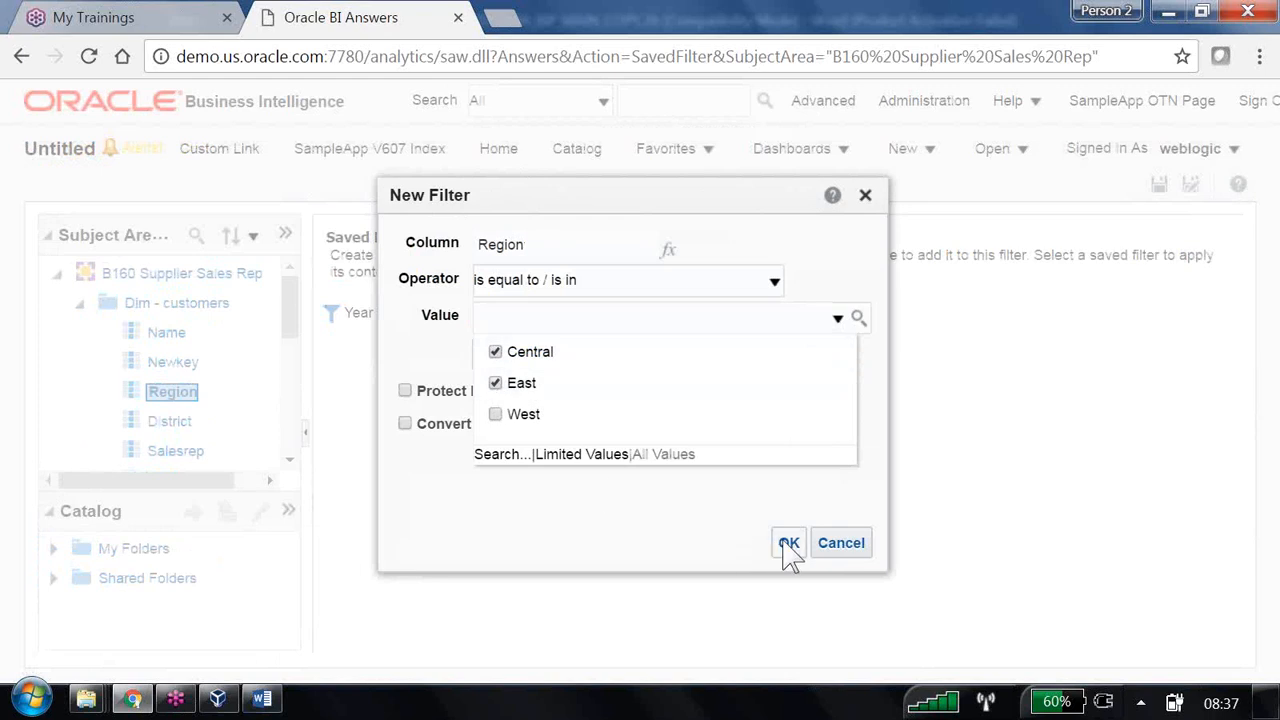
{"action": "left_click", "coordinate": [782, 545]}
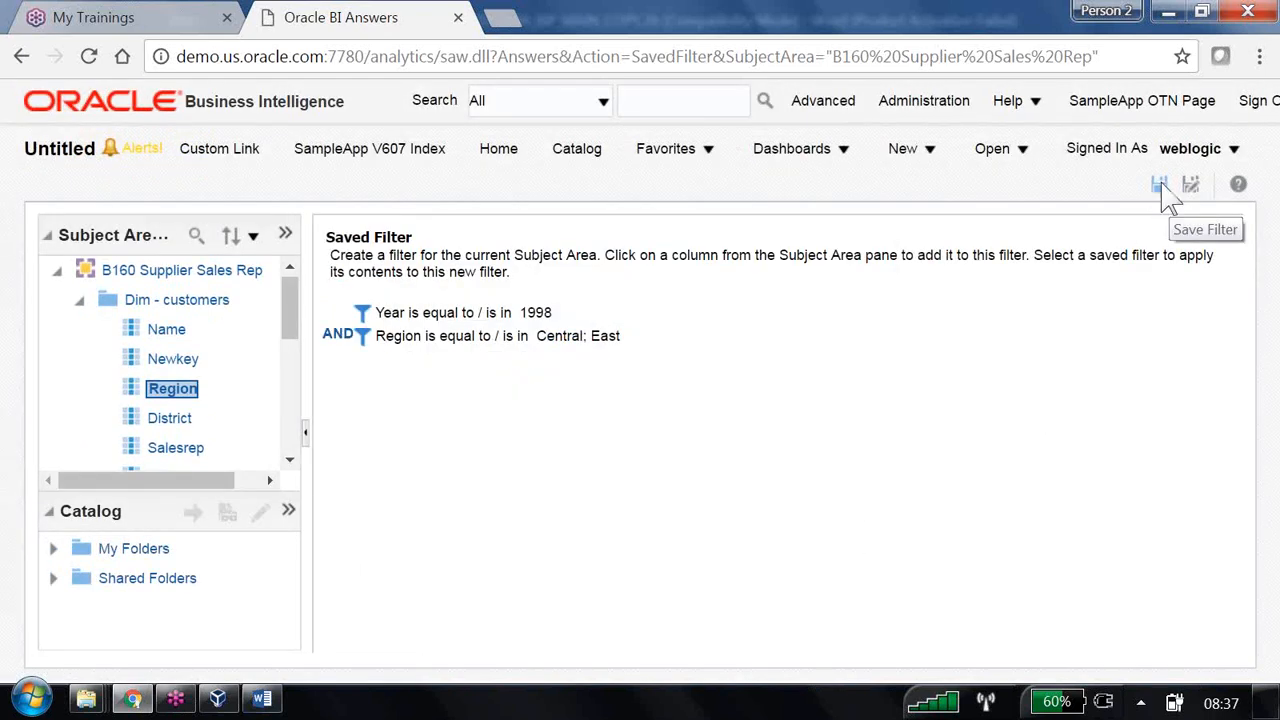
{"action": "left_click", "coordinate": [1160, 186]}
- Save the filter as '1998 ,Central and East Data' in the Shared Folders/B160 folder
{"action": "type", "text": "1998 ,Central and East Data"}
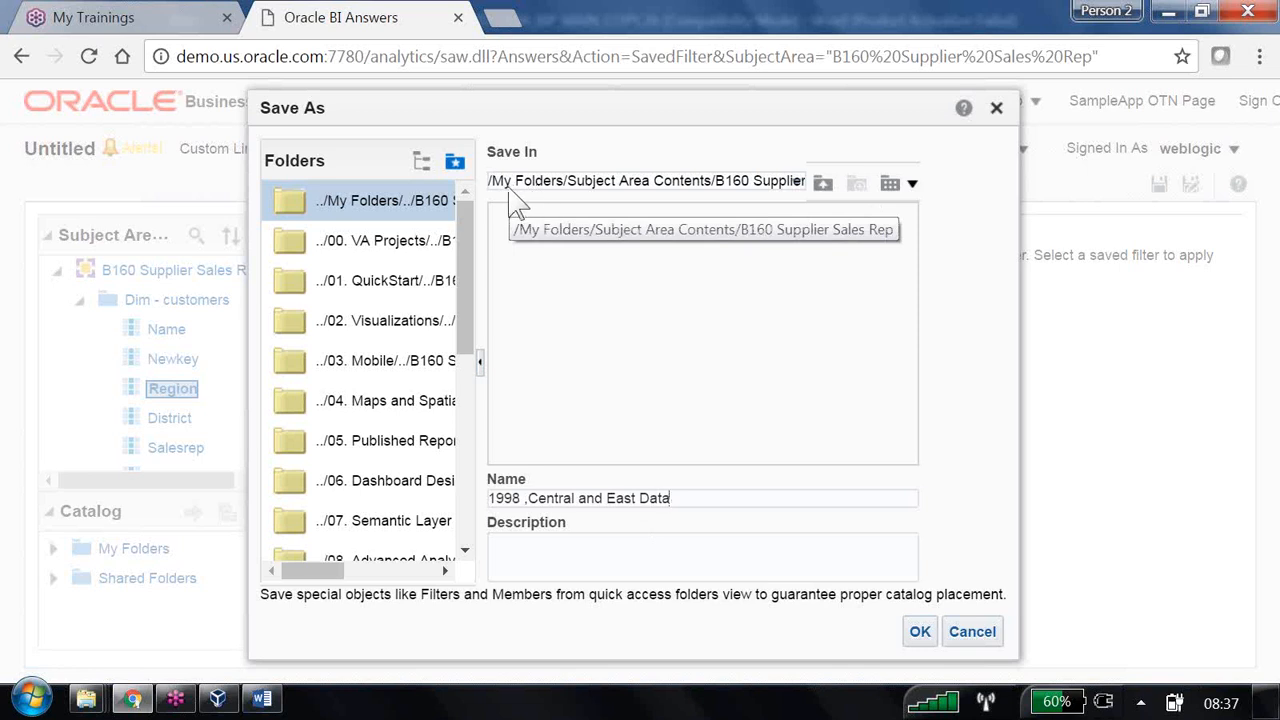
{"action": "left_click_drag", "start_coordinate": [465, 275], "coordinate": [474, 465]}
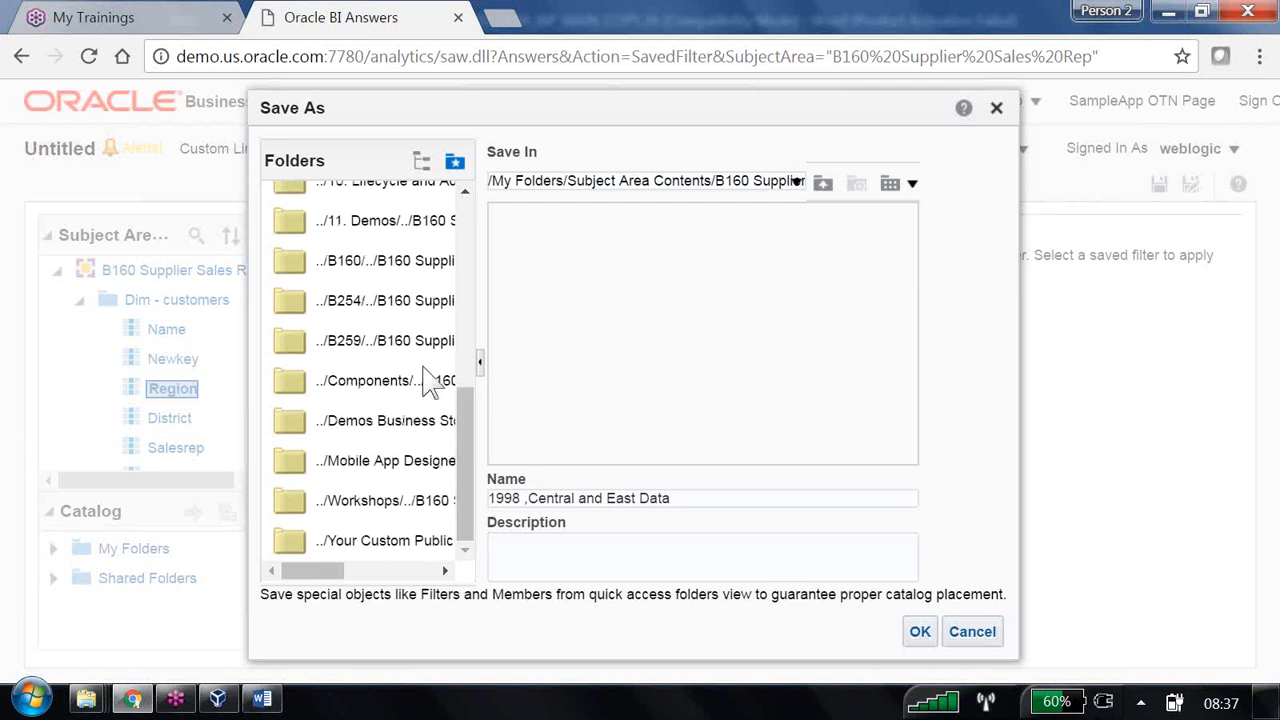
{"action": "left_click", "coordinate": [420, 283]}
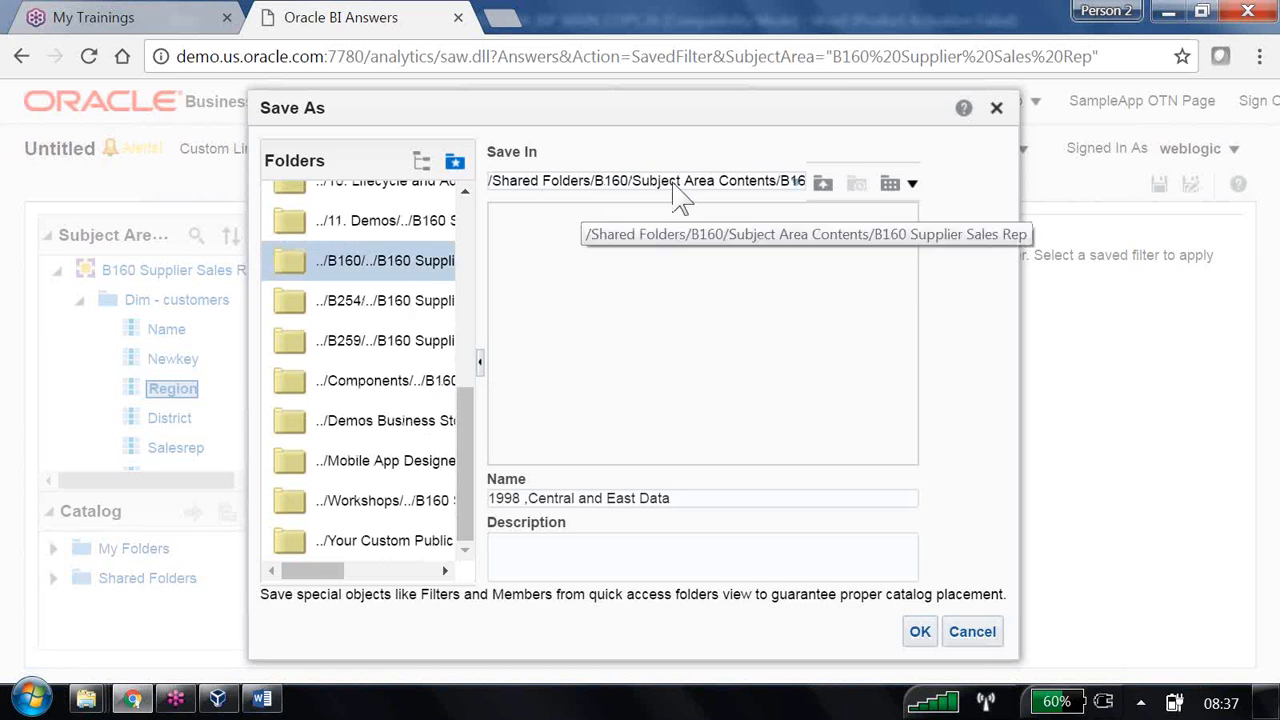
{"action": "left_click", "coordinate": [918, 632]}
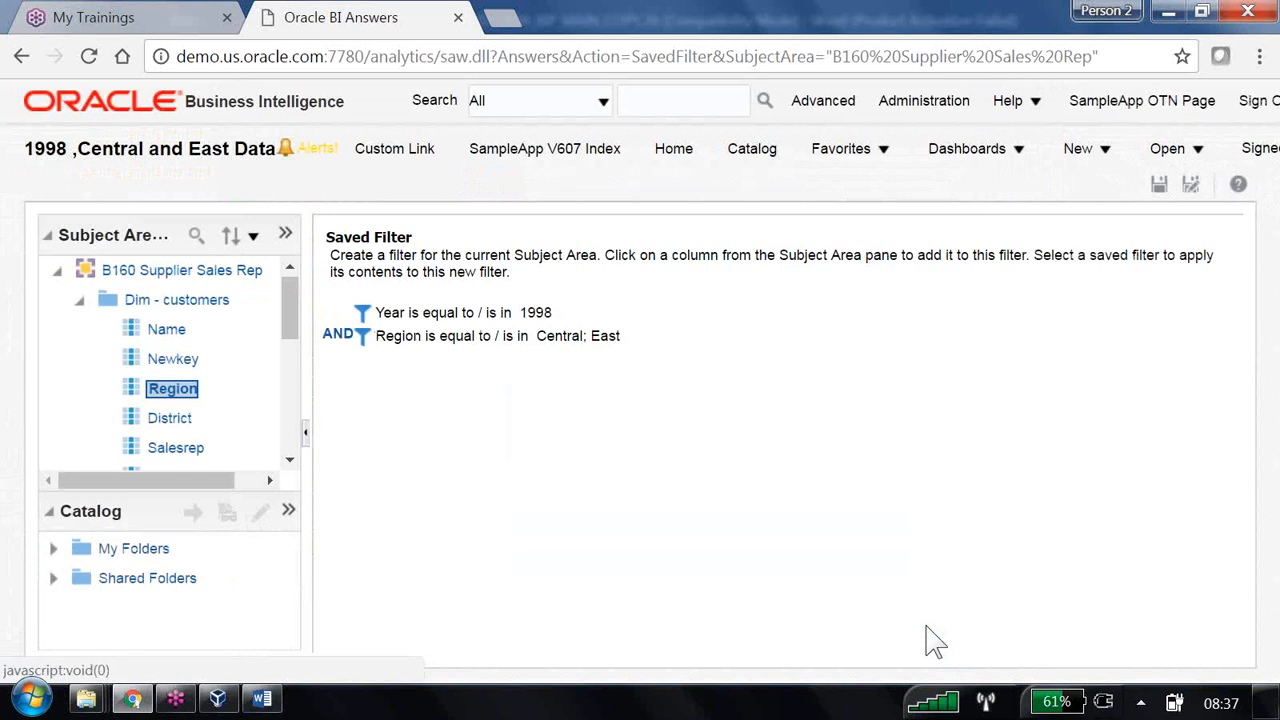
- Create a new B160 Supplier Sales Rep analysis and add the Year column
{"action": "left_click", "coordinate": [1109, 162]}
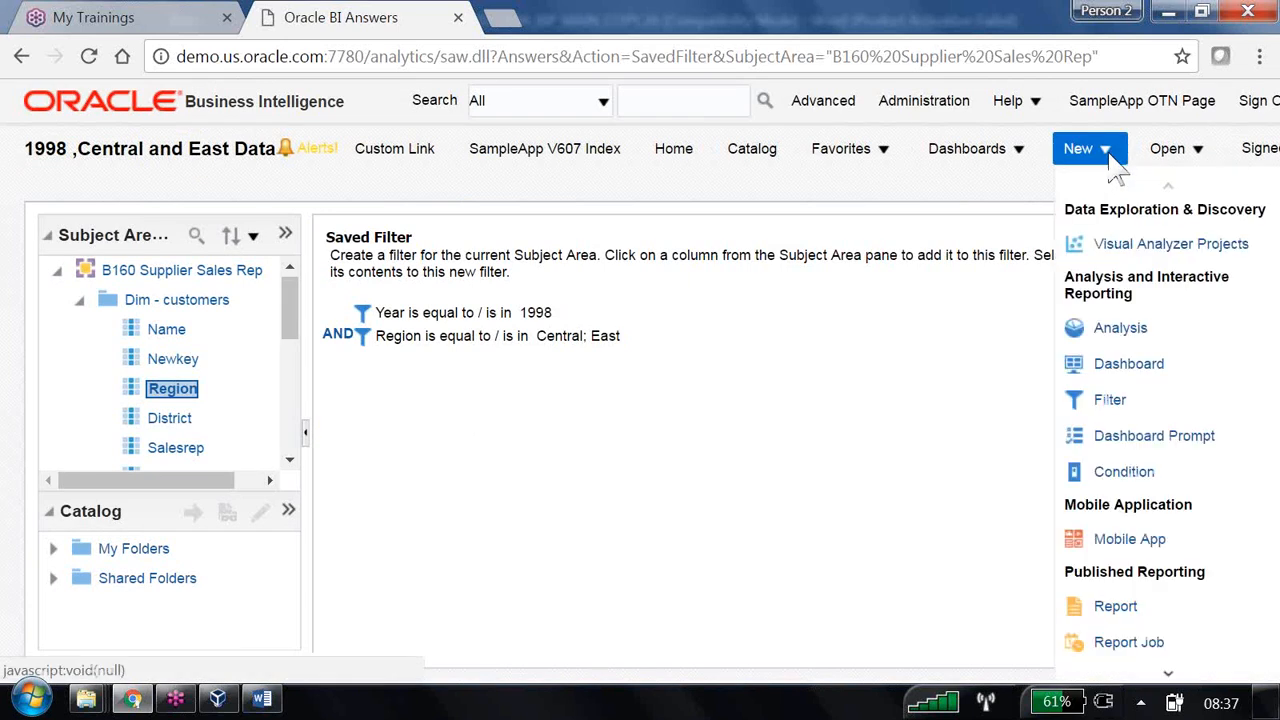
{"action": "left_click", "coordinate": [1115, 327]}
{"action": "left_click", "coordinate": [990, 388]}
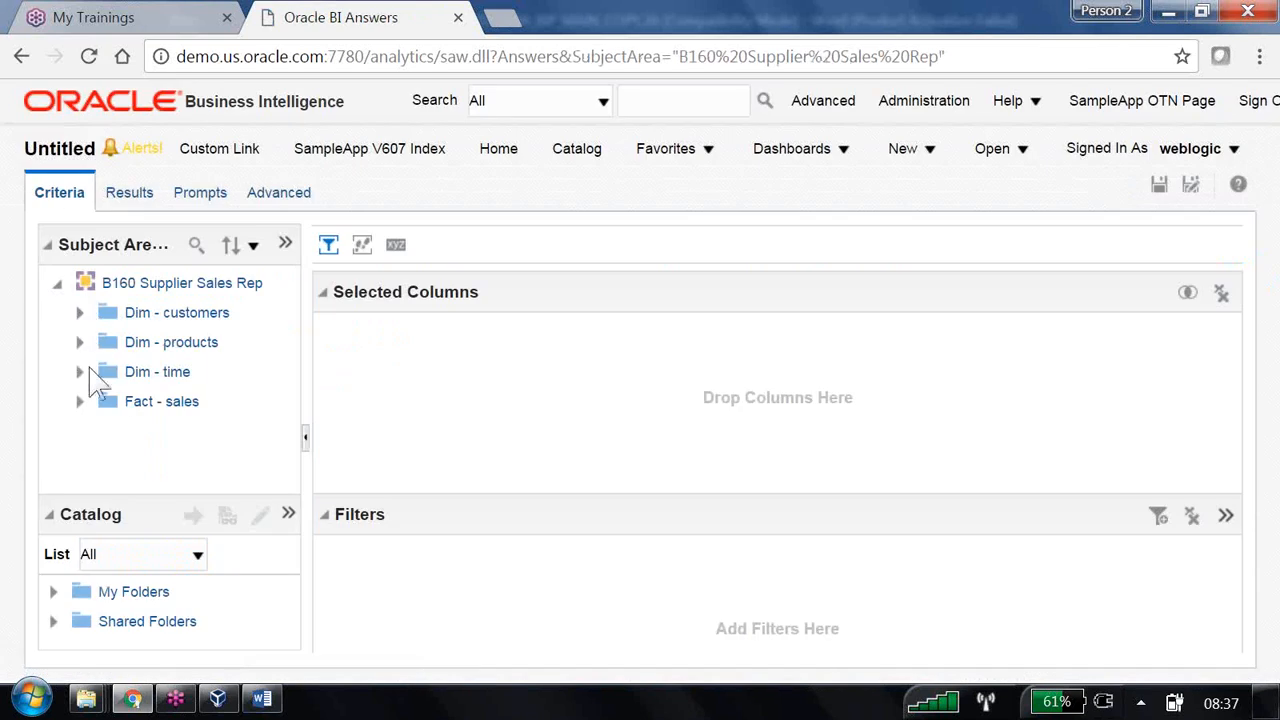
{"action": "left_click", "coordinate": [79, 371]}
{"action": "scroll", "coordinate": [190, 425], "scroll_direction": "down", "scroll_amount": 3}
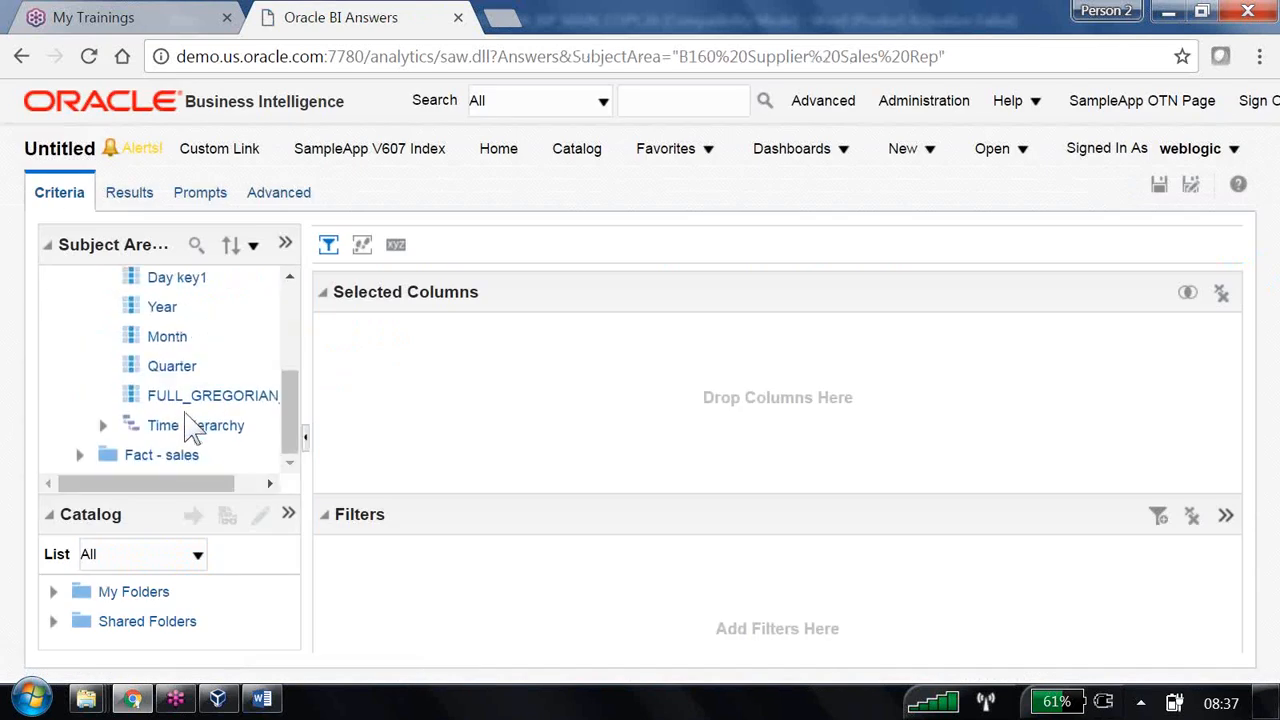
{"action": "double_click", "coordinate": [165, 308]}
- Add Region and Dollars as columns and enlarge the catalog and filters panes
{"action": "scroll", "coordinate": [172, 345], "scroll_direction": "up", "scroll_amount": 3}
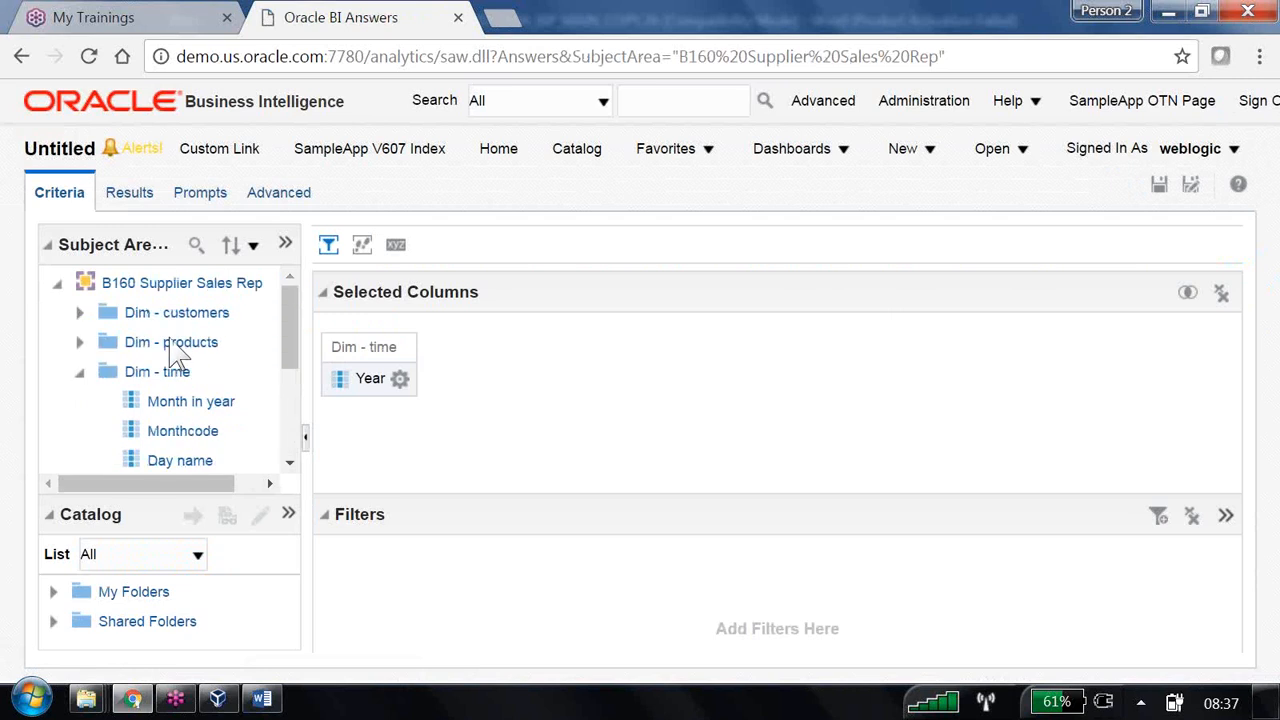
{"action": "left_click", "coordinate": [79, 312]}
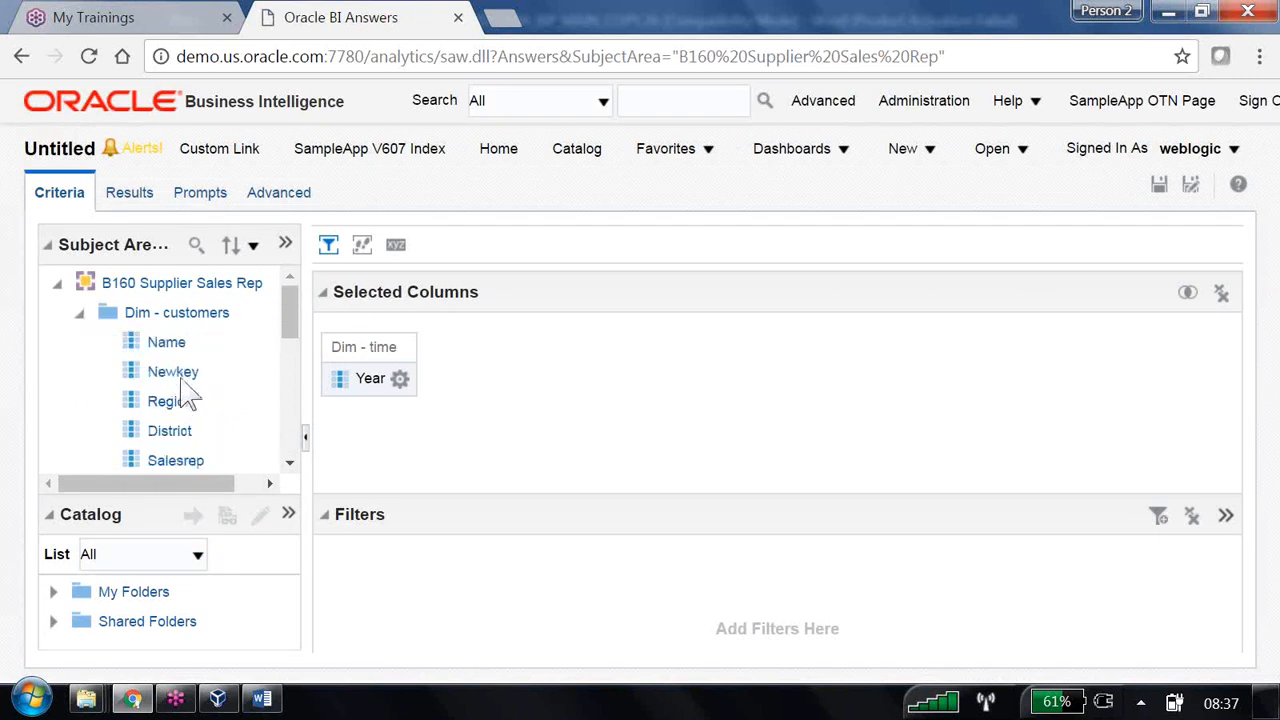
{"action": "double_click", "coordinate": [168, 402]}
{"action": "scroll", "coordinate": [205, 410], "scroll_direction": "down", "scroll_amount": 5}
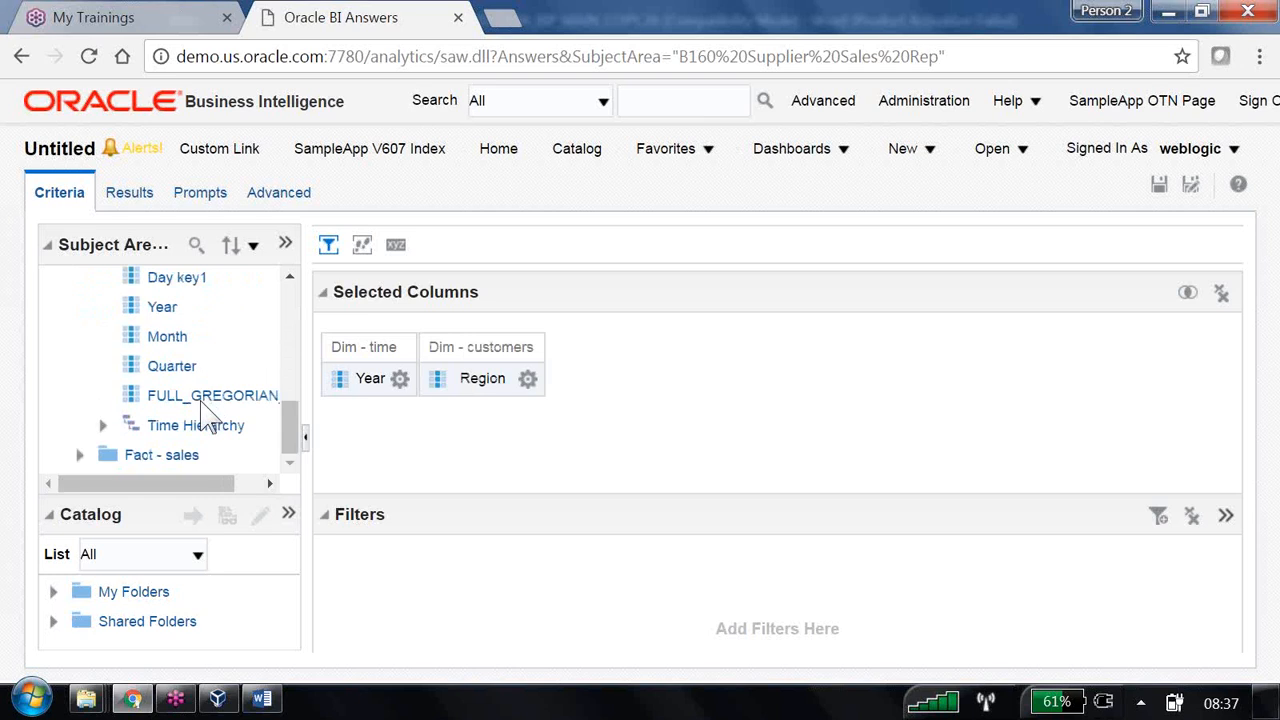
{"action": "left_click", "coordinate": [79, 455]}
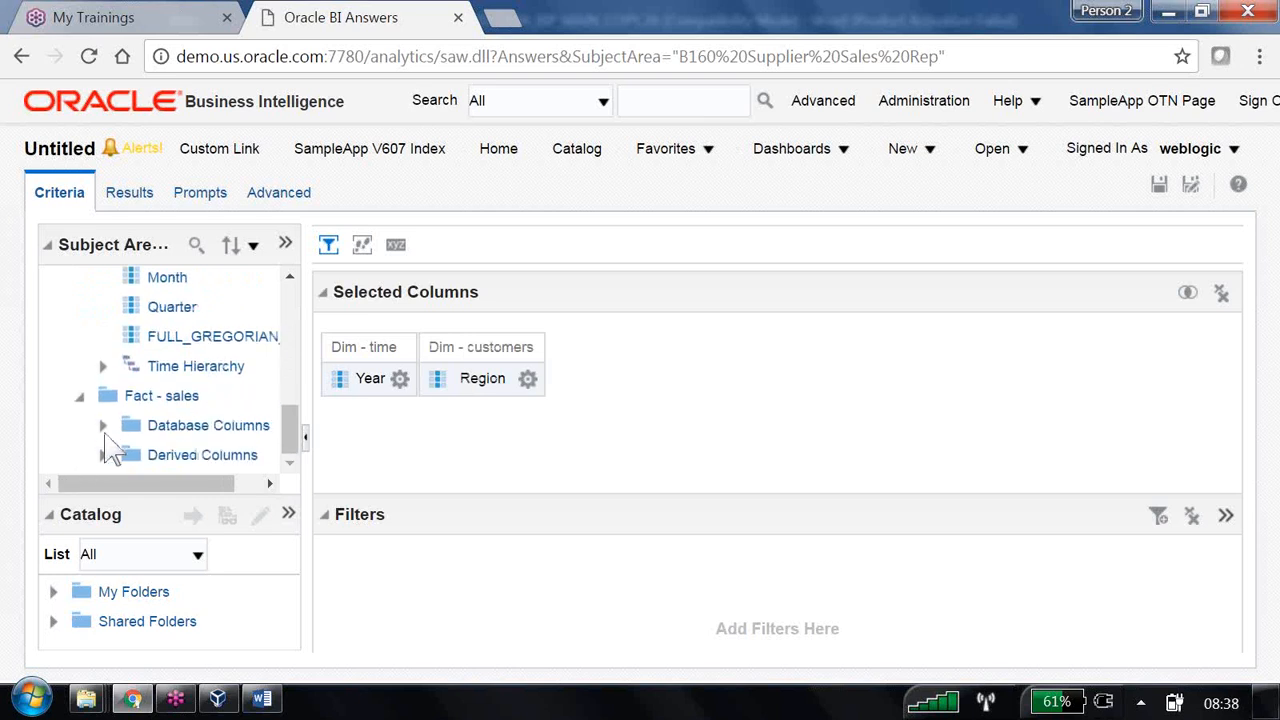
{"action": "left_click", "coordinate": [103, 425]}
{"action": "double_click", "coordinate": [185, 455]}
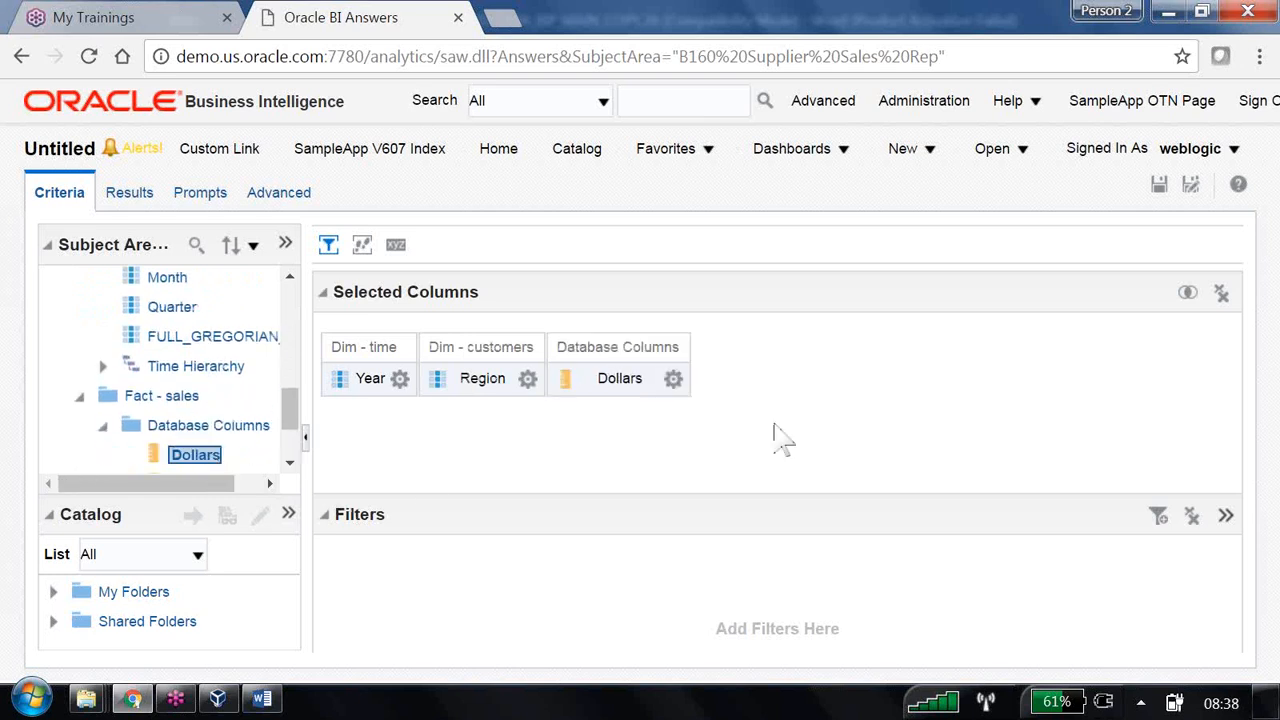
{"action": "left_click_drag", "start_coordinate": [130, 515], "coordinate": [130, 344]}
{"action": "left_click_drag", "start_coordinate": [455, 512], "coordinate": [482, 458]}
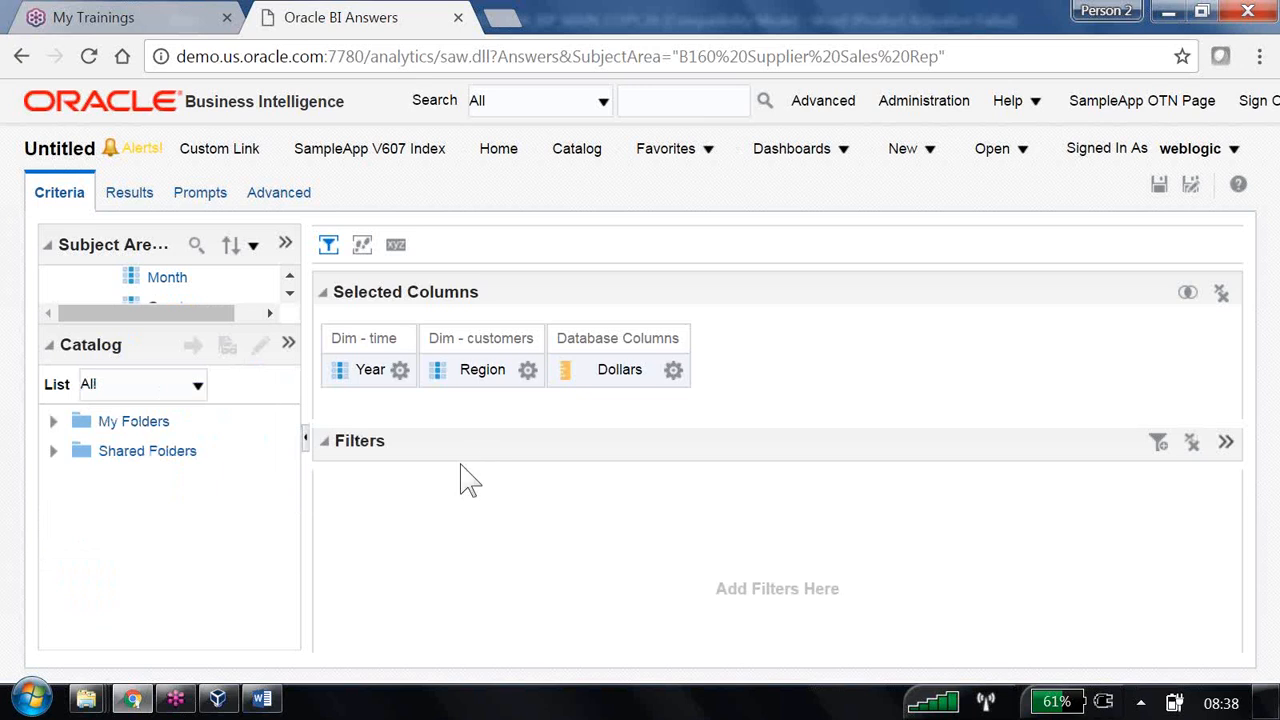
- Locate the '1998 ,Central and East Data' filter under Shared Folders > B160 > Subject Area Content
{"action": "left_click", "coordinate": [55, 452]}
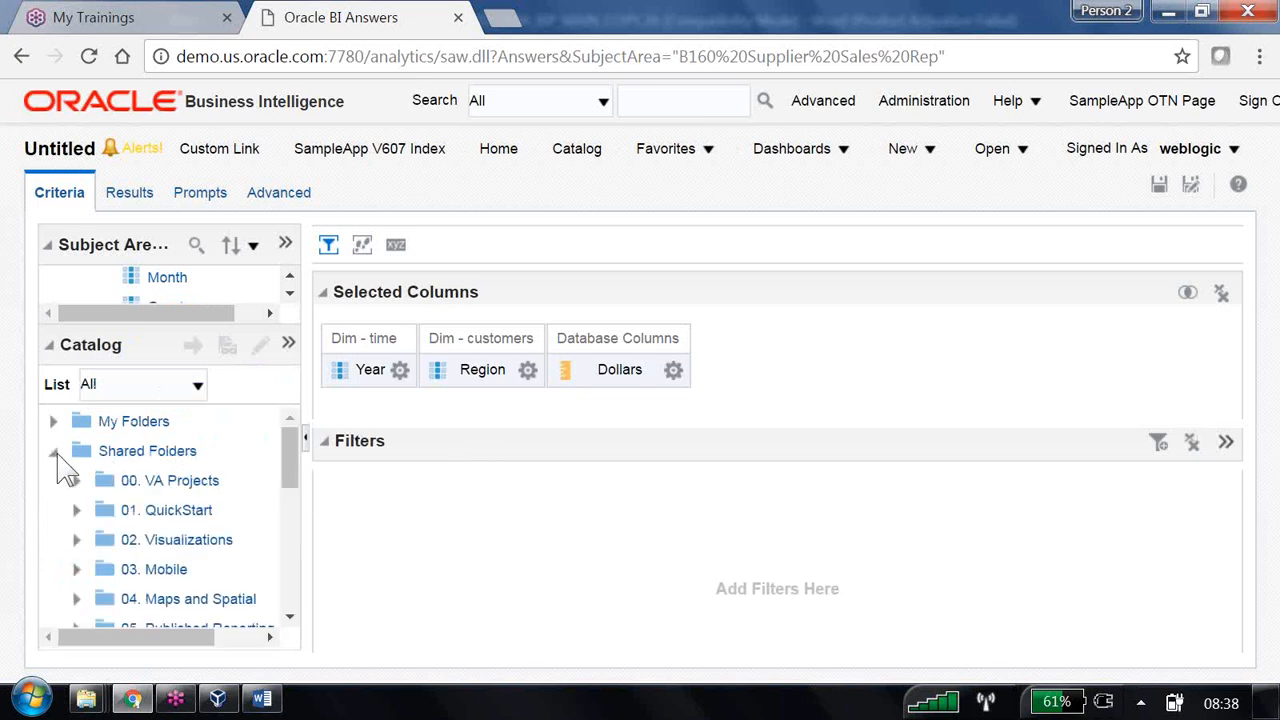
{"action": "left_click_drag", "start_coordinate": [293, 477], "coordinate": [300, 570]}
{"action": "left_click", "coordinate": [77, 507]}
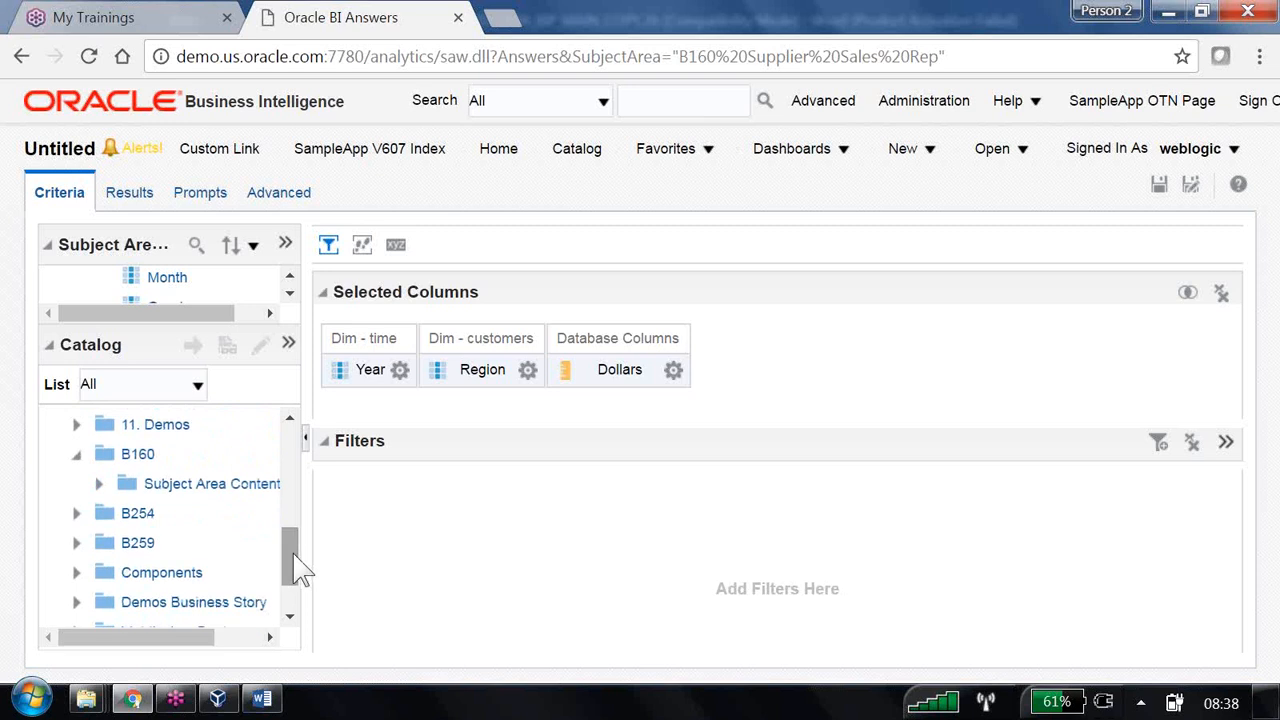
{"action": "left_click", "coordinate": [99, 484]}
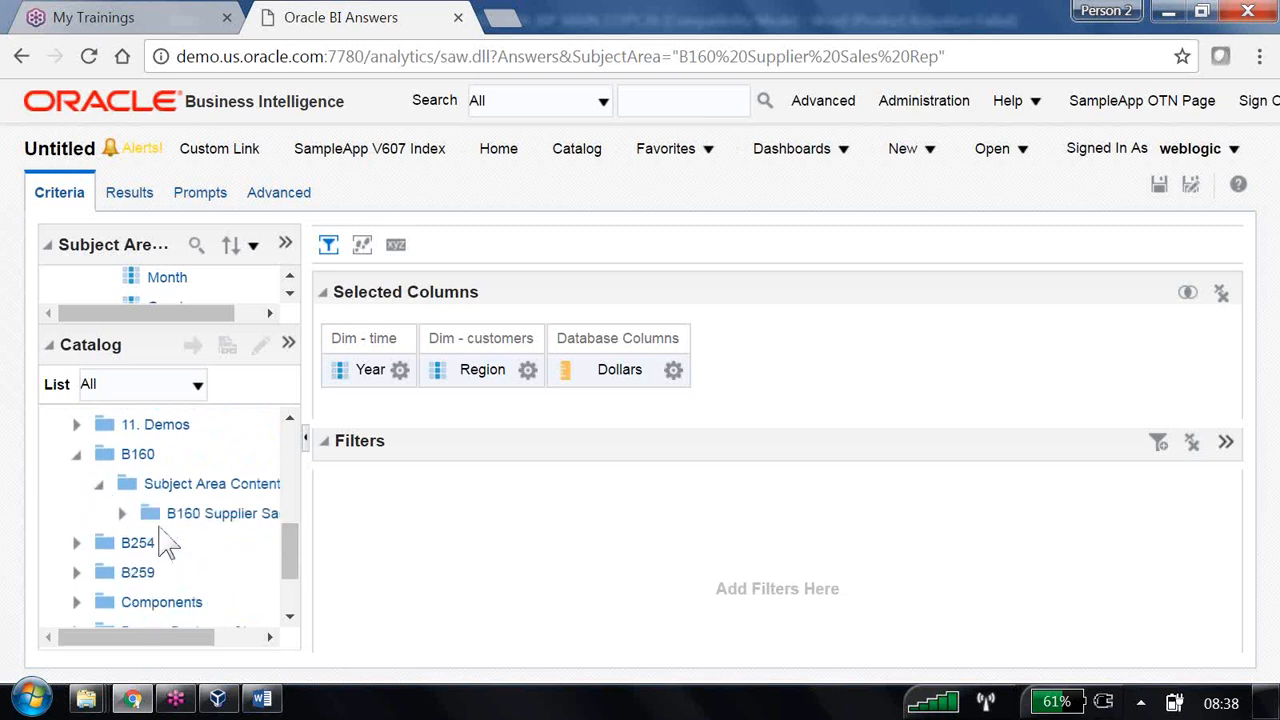
{"action": "left_click", "coordinate": [121, 513]}
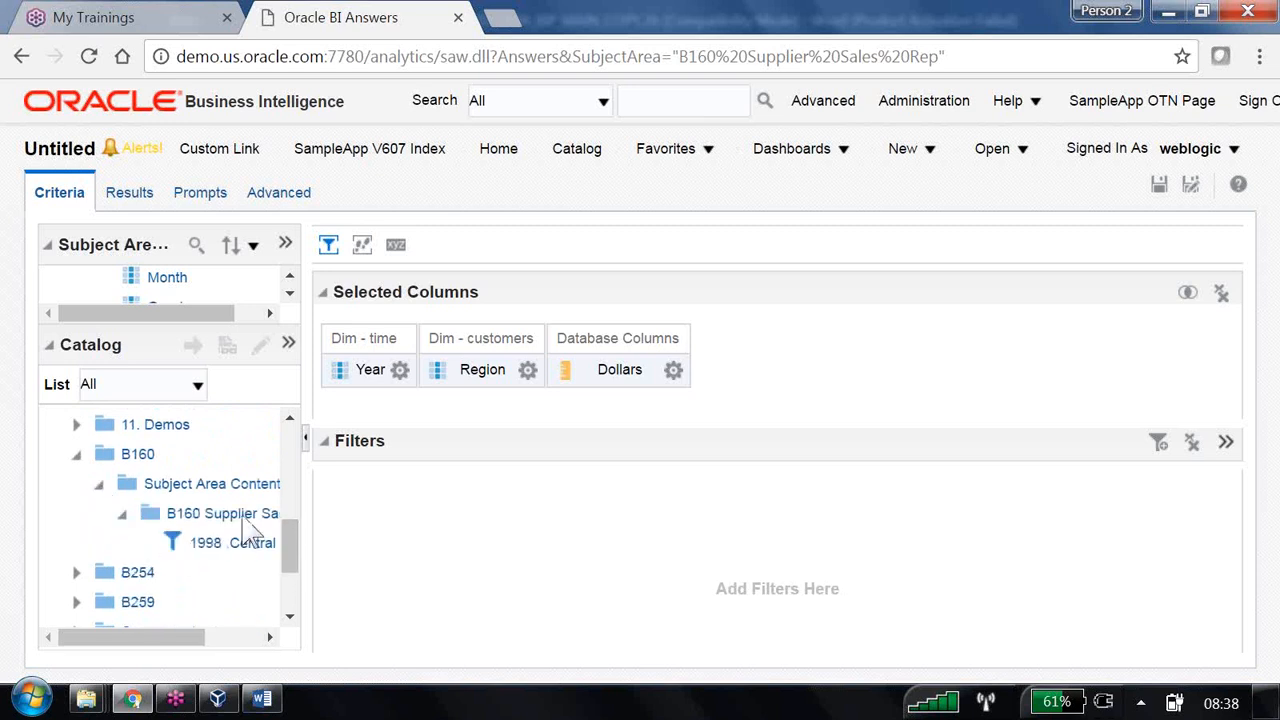
{"action": "left_click_drag", "start_coordinate": [171, 640], "coordinate": [220, 643]}
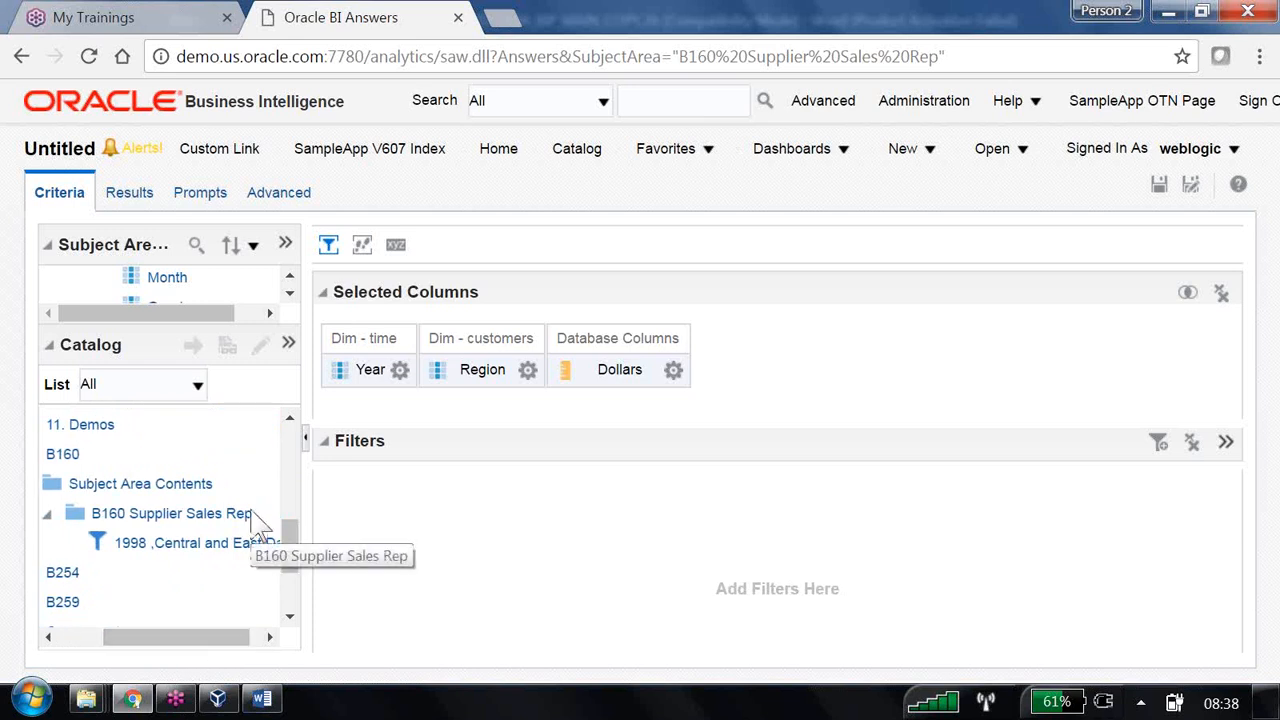
{"action": "left_click", "coordinate": [221, 545]}
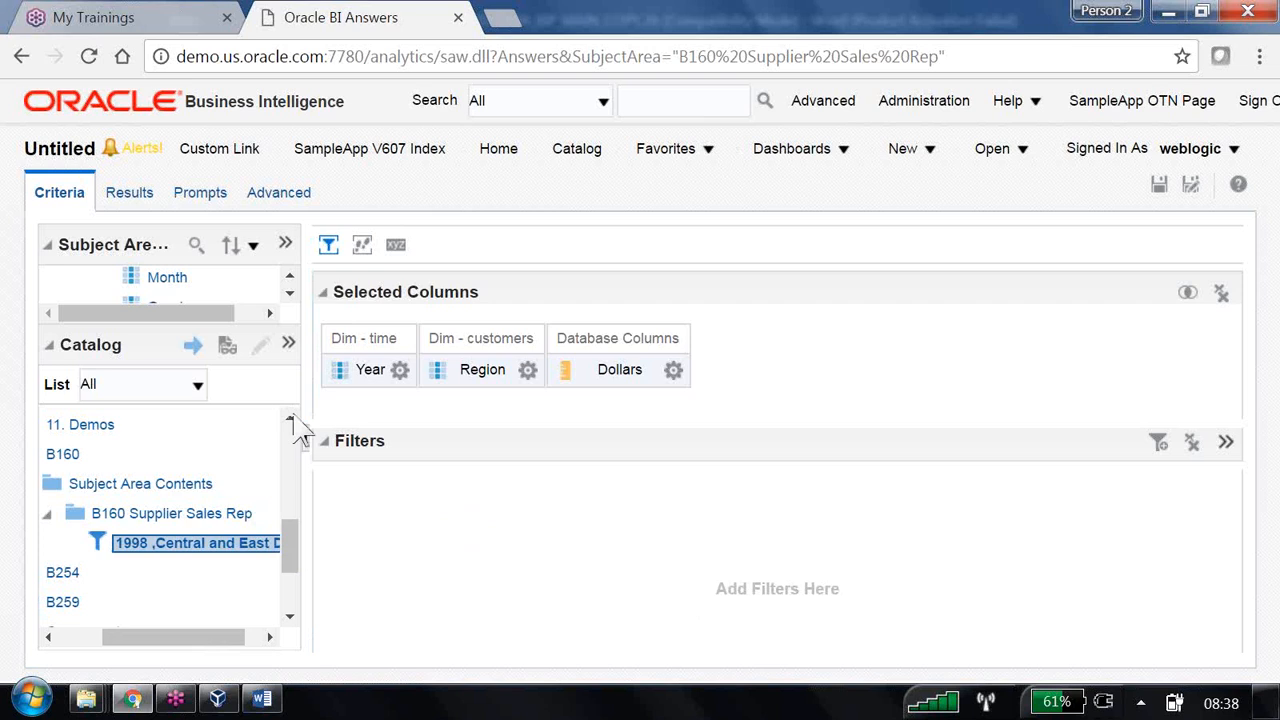
- Apply the selected saved filter to the analysis and confirm it
{"action": "left_click", "coordinate": [192, 350]}
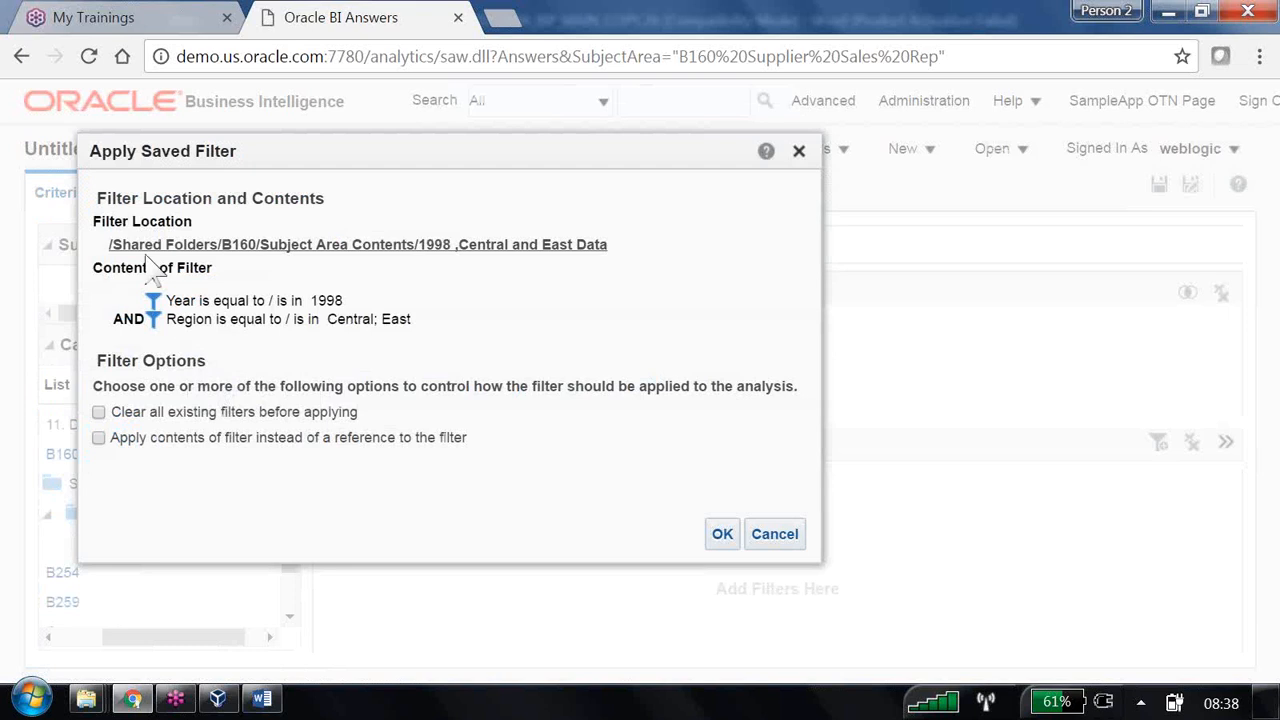
{"action": "left_click_drag", "start_coordinate": [104, 150], "coordinate": [157, 154]}
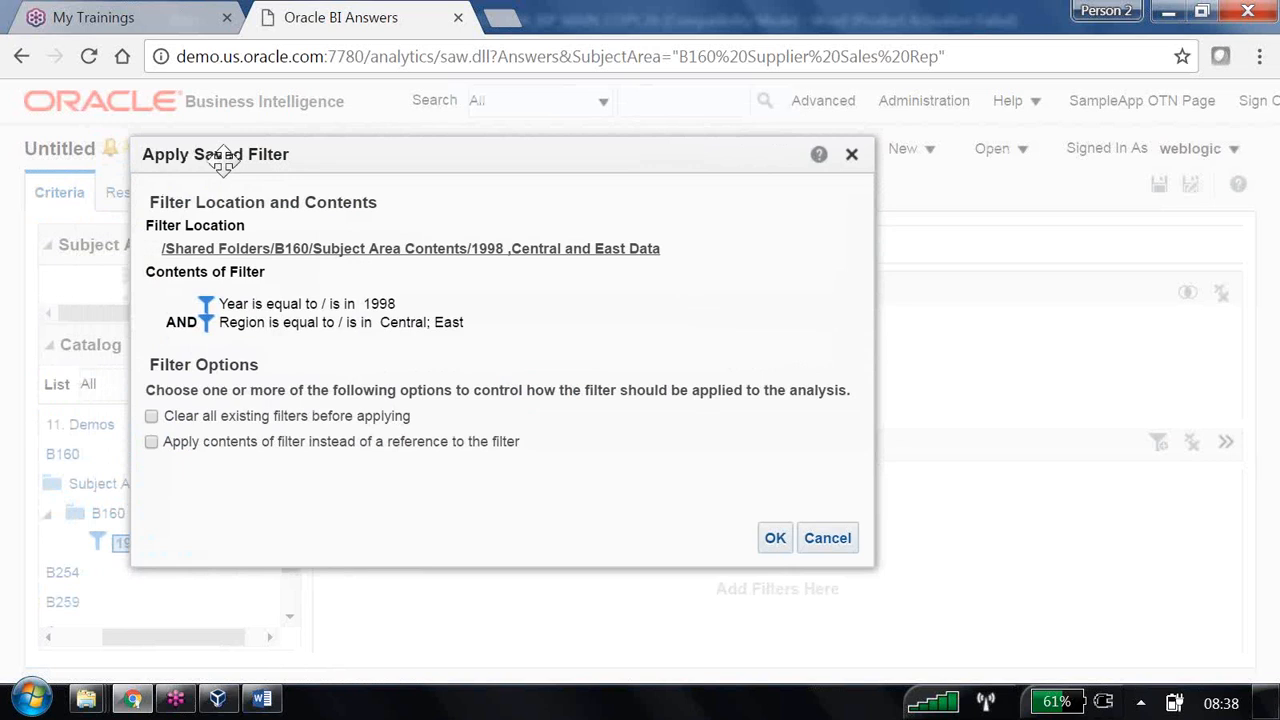
{"action": "left_click", "coordinate": [775, 540]}
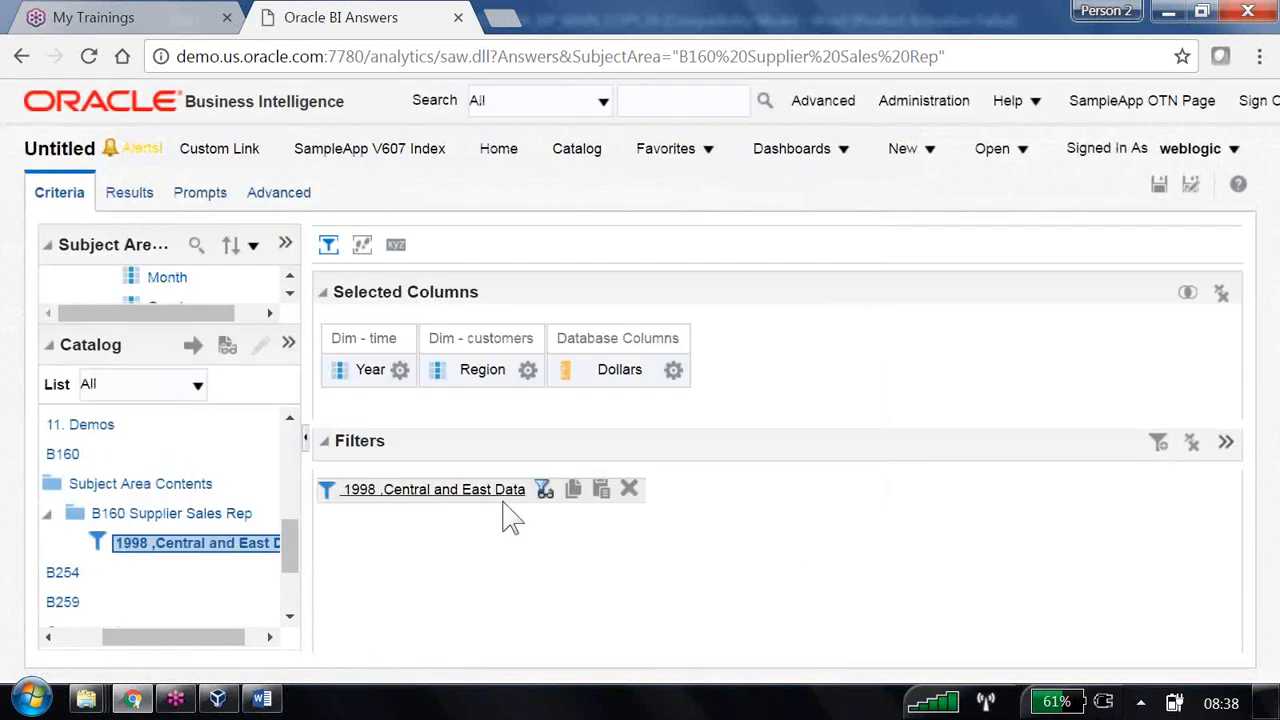
- Save the analysis as '03 Using Saved Filter (reuse)' and check its 1998 Central and East results
{"action": "left_click", "coordinate": [1190, 186]}
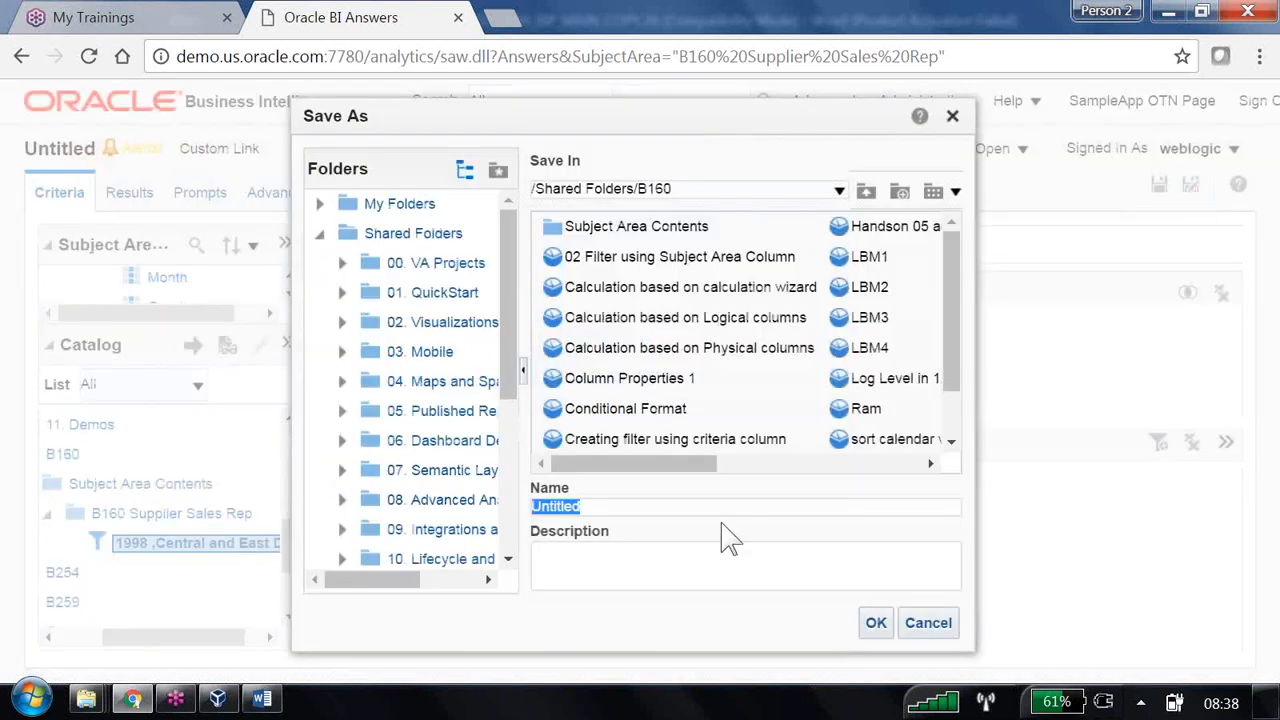
{"action": "type", "text": "03 Using S"}
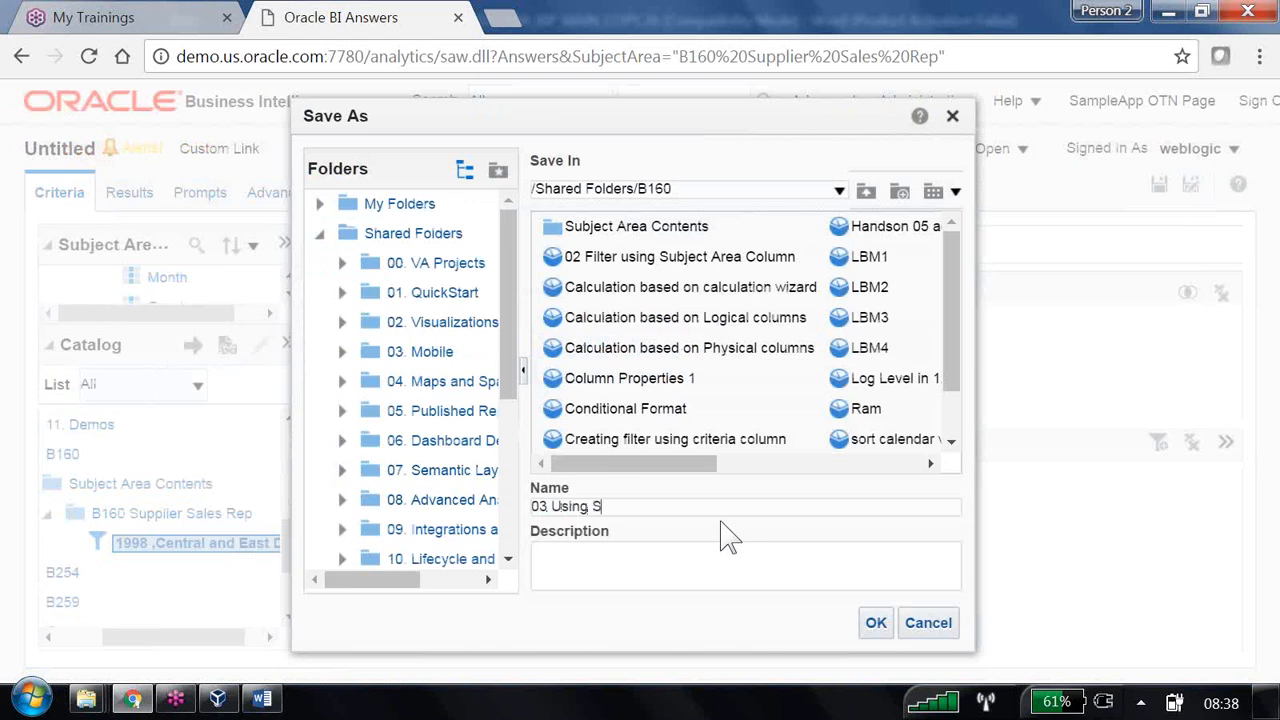
{"action": "type", "text": "aved Filter (reuse"}
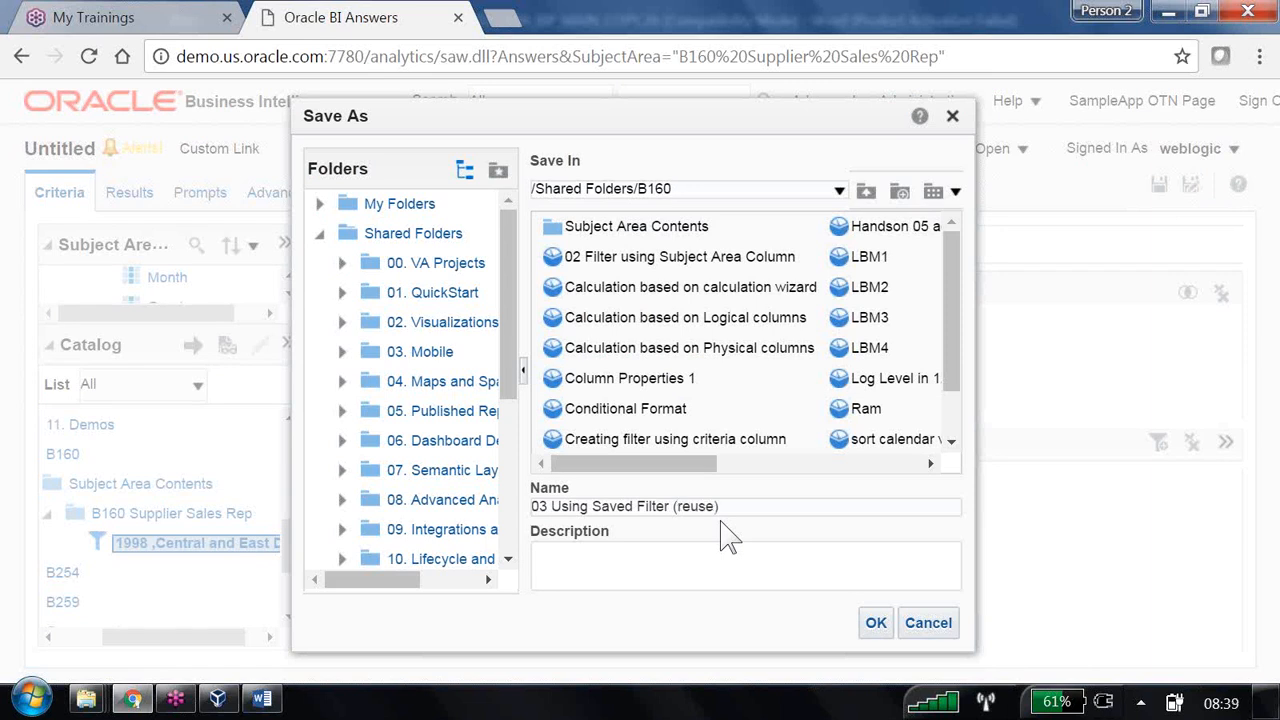
{"action": "left_click", "coordinate": [875, 622]}
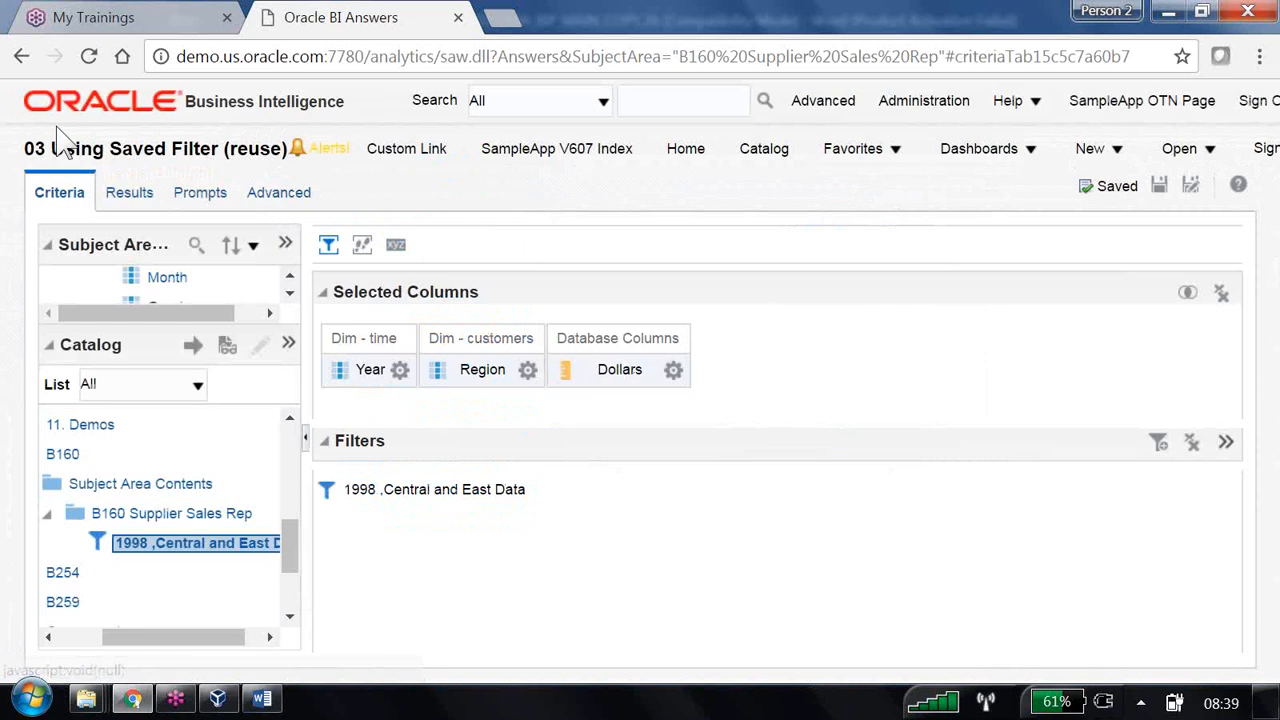
{"action": "left_click", "coordinate": [130, 194]}
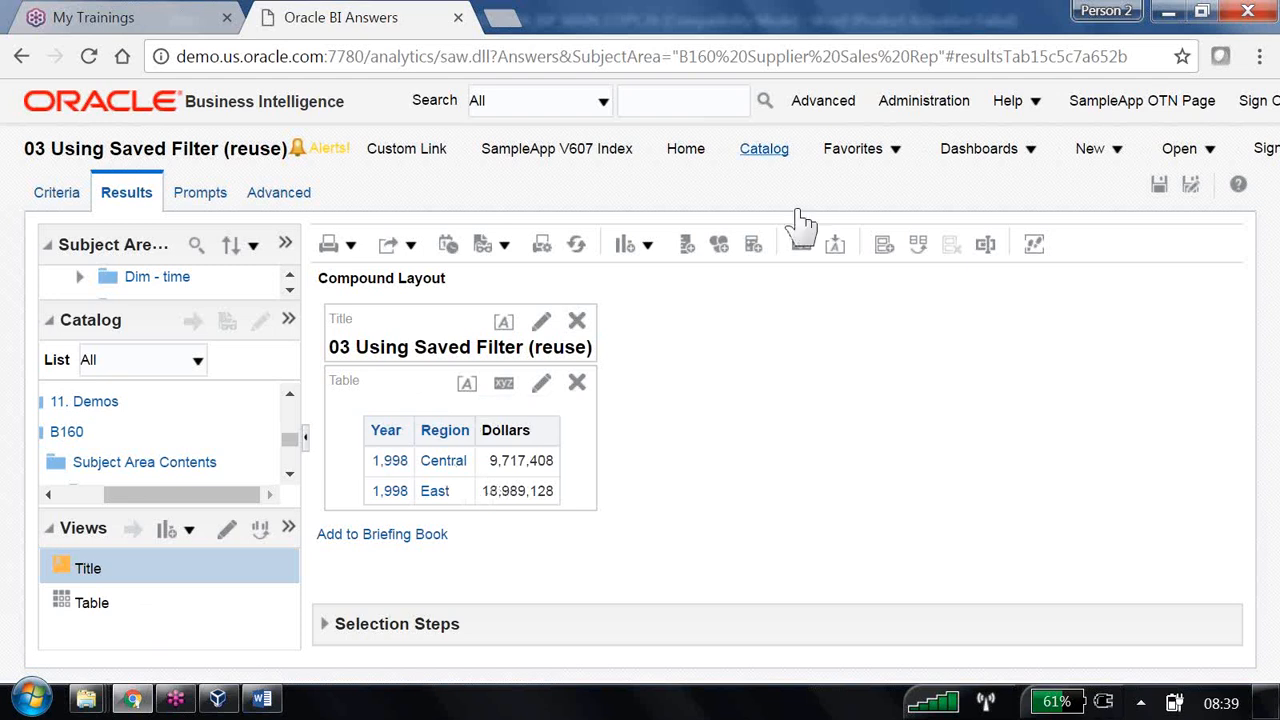
{"action": "left_click", "coordinate": [1162, 187]}
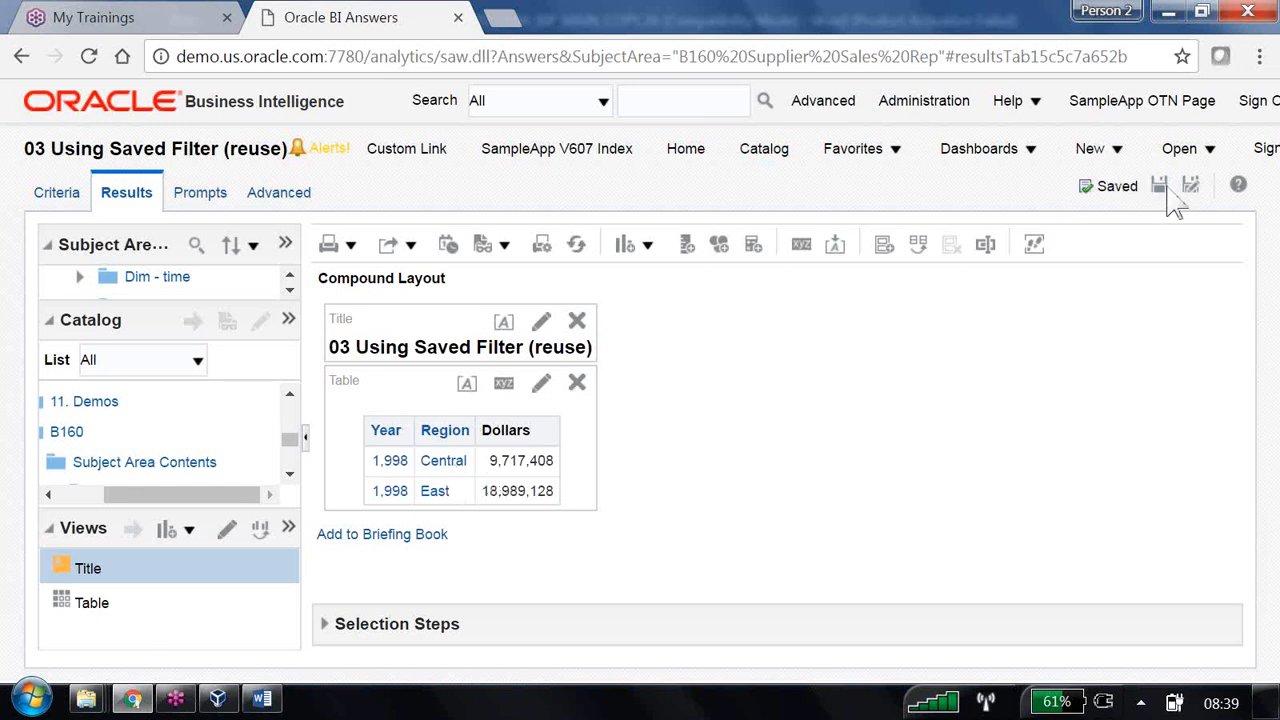
- In the catalog under B160 > Subject Area Contents > B160 Supplier Sales Rep, edit the '1998 ,Central and East Data' filter
{"action": "left_click", "coordinate": [768, 152]}
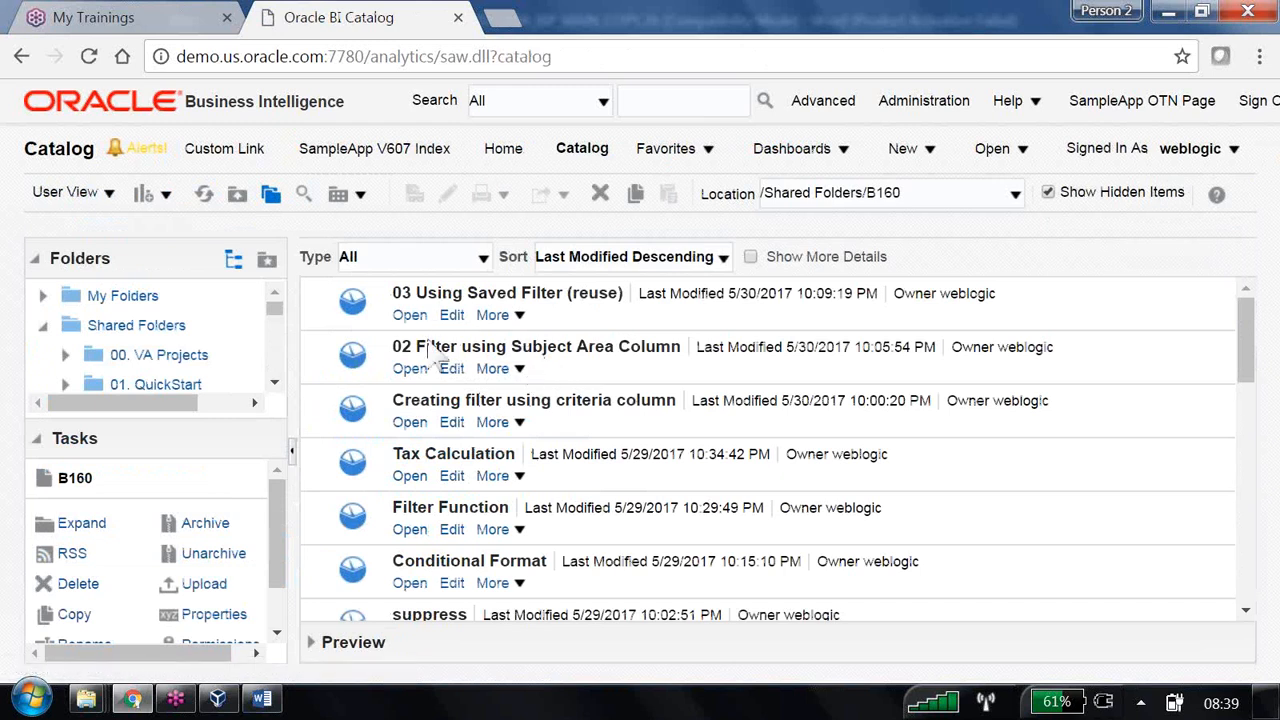
{"action": "left_click", "coordinate": [45, 442]}
{"action": "scroll", "coordinate": [563, 486], "scroll_direction": "down", "scroll_amount": 6}
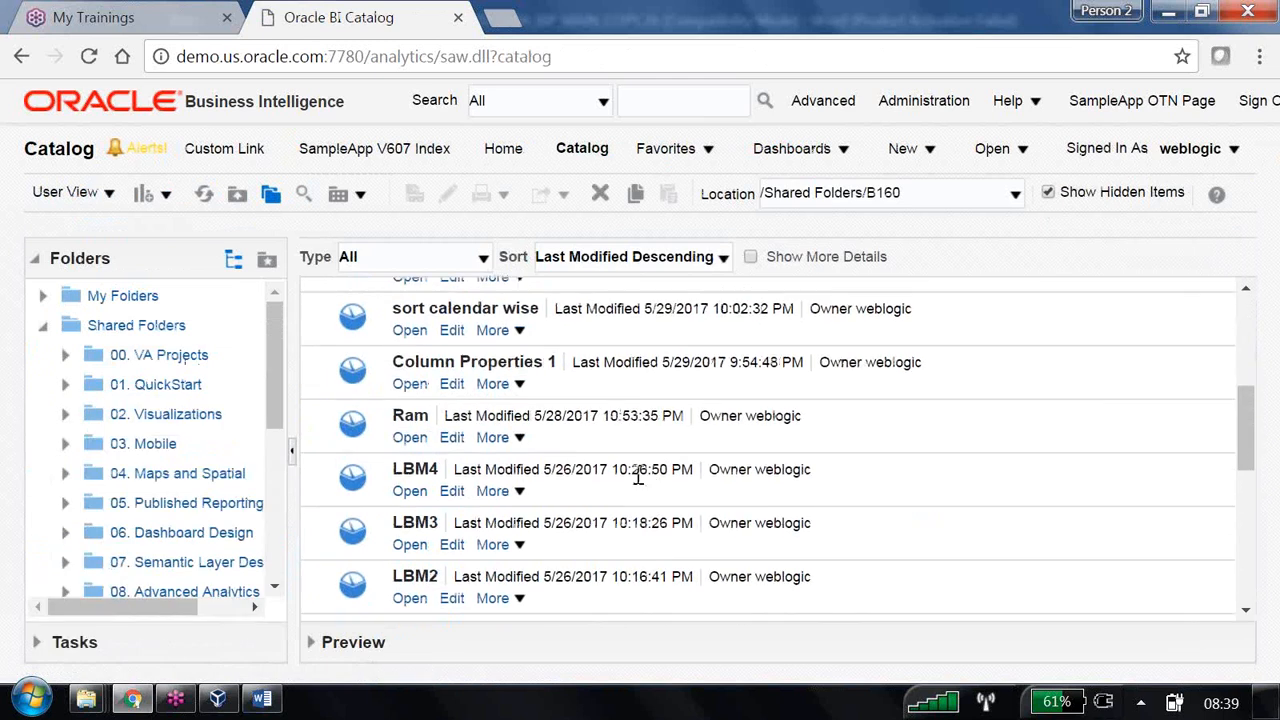
{"action": "scroll", "coordinate": [634, 486], "scroll_direction": "up", "scroll_amount": 6}
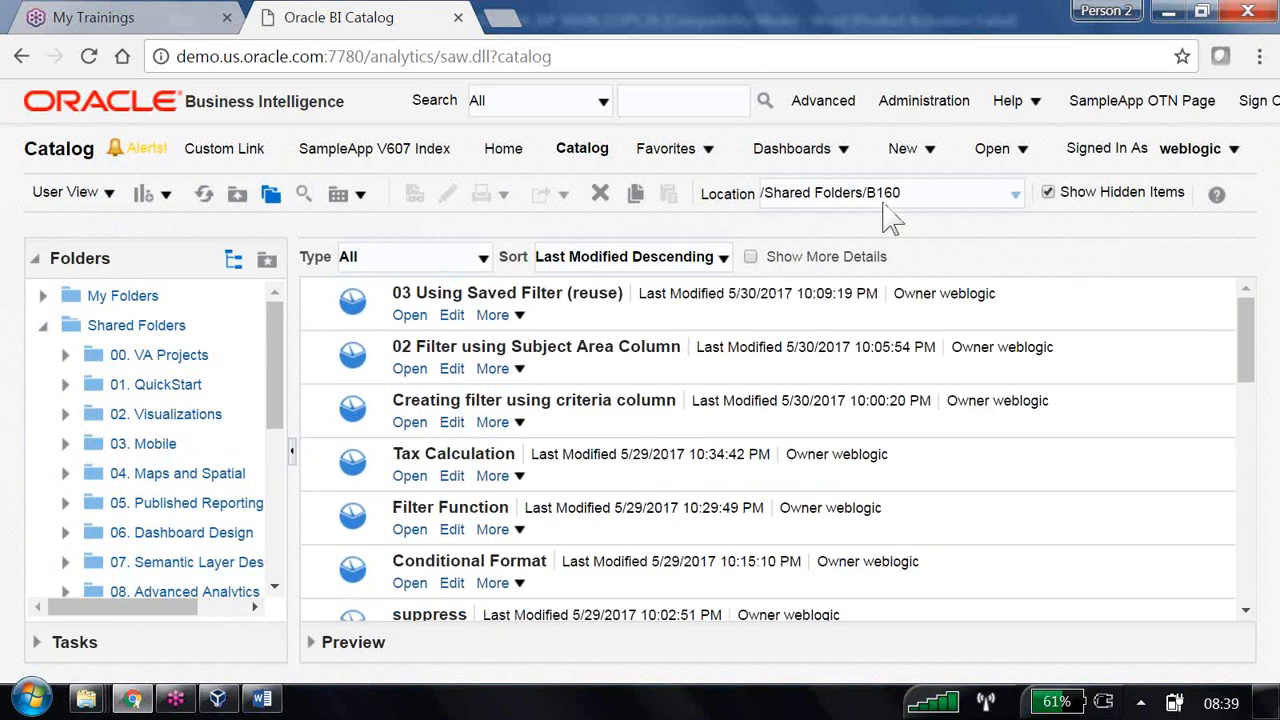
{"action": "scroll", "coordinate": [463, 443], "scroll_direction": "down", "scroll_amount": 6}
{"action": "scroll", "coordinate": [217, 465], "scroll_direction": "down", "scroll_amount": 4}
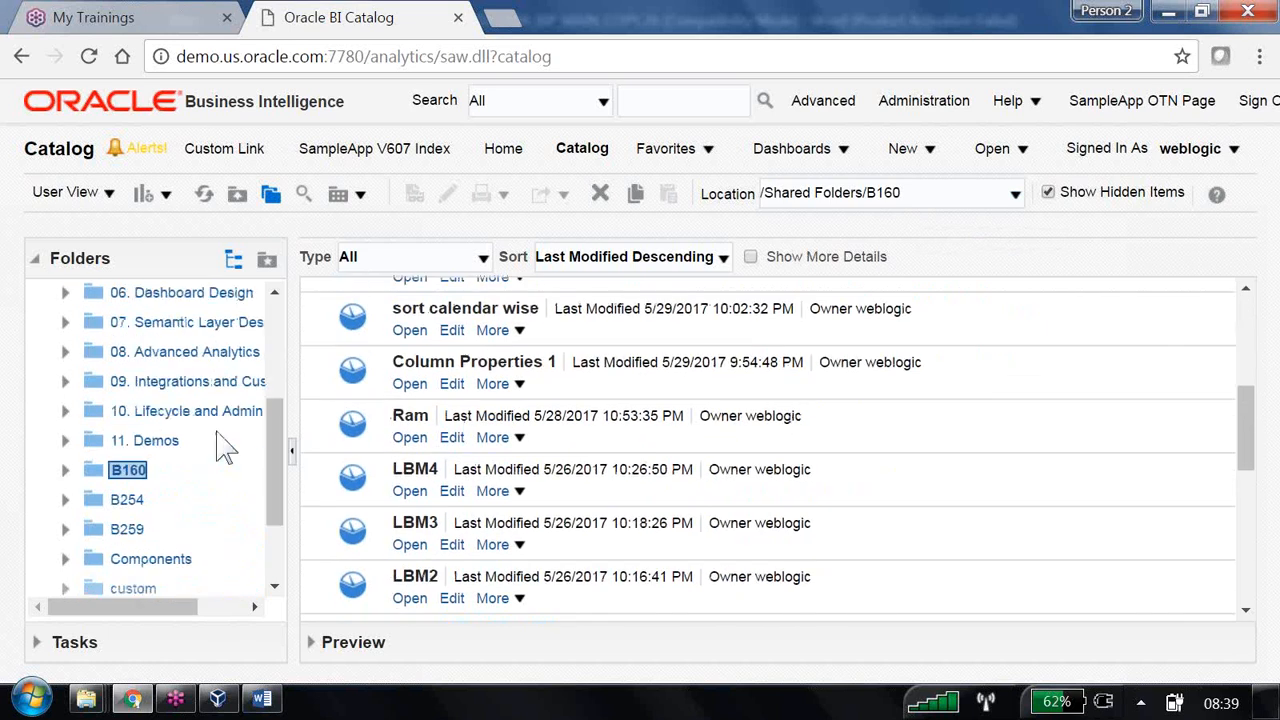
{"action": "left_click", "coordinate": [137, 470]}
{"action": "scroll", "coordinate": [611, 415], "scroll_direction": "up", "scroll_amount": 3}
{"action": "scroll", "coordinate": [611, 415], "scroll_direction": "down", "scroll_amount": 8}
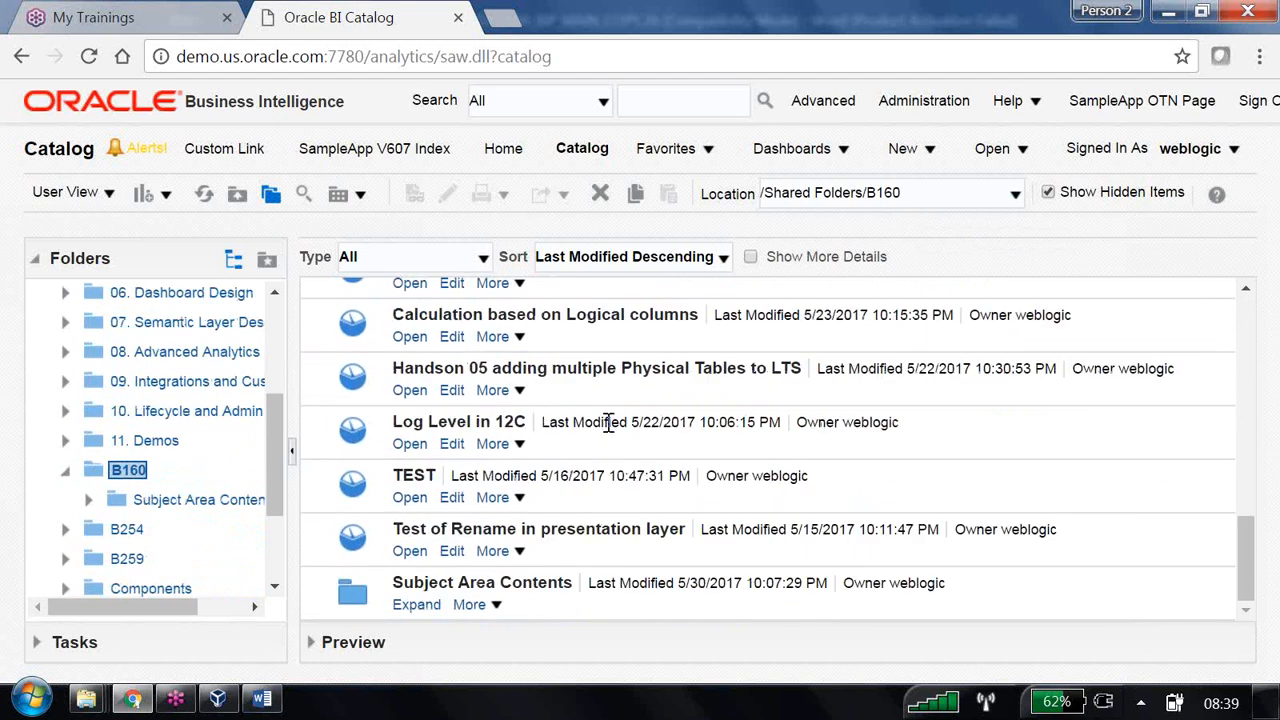
{"action": "left_click", "coordinate": [416, 604]}
{"action": "left_click", "coordinate": [420, 317]}
{"action": "left_click", "coordinate": [414, 318]}
{"action": "mouse_move", "coordinate": [491, 336]}
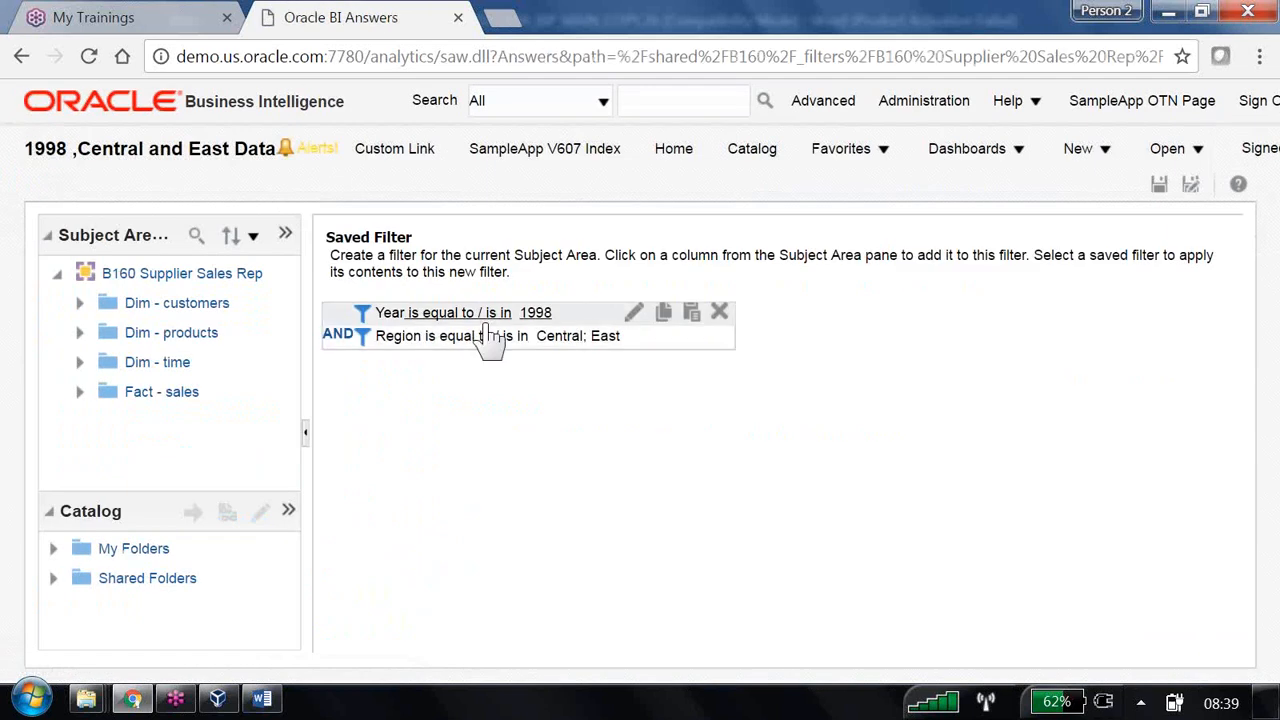
- Remove East from the filter's Region condition so only Central remains, and save the filter
{"action": "left_click", "coordinate": [635, 338]}
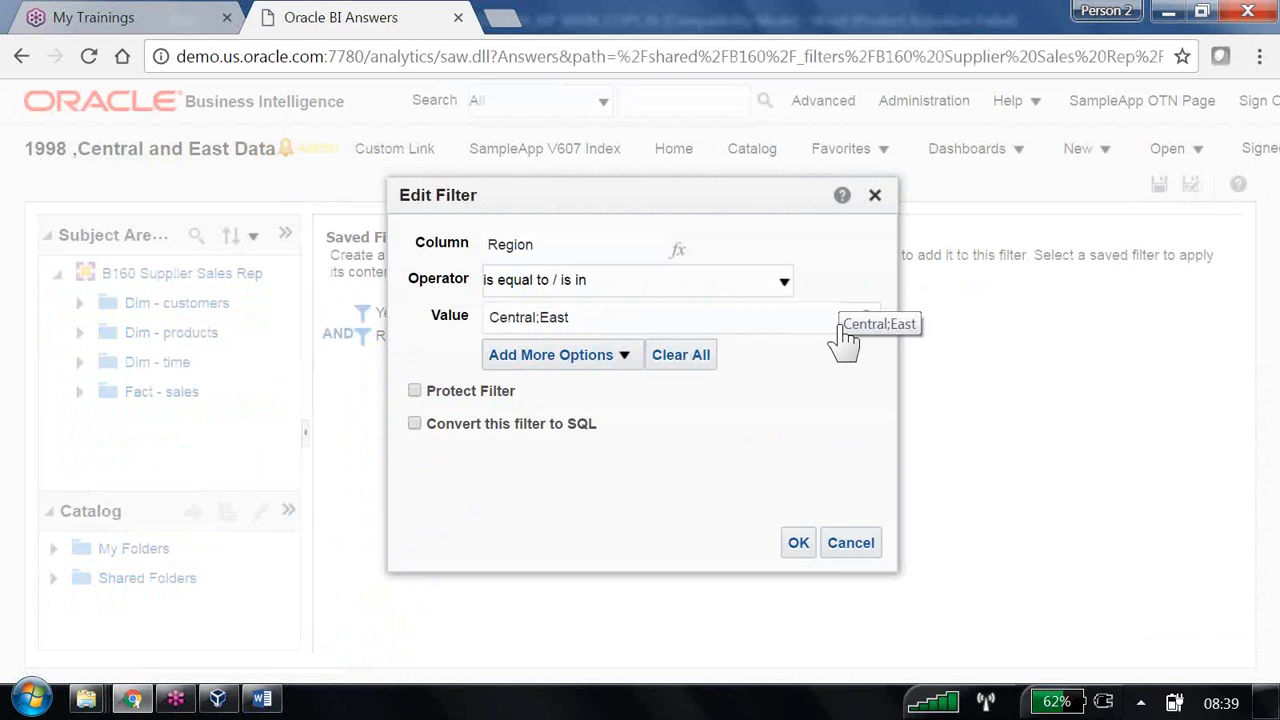
{"action": "left_click", "coordinate": [847, 318]}
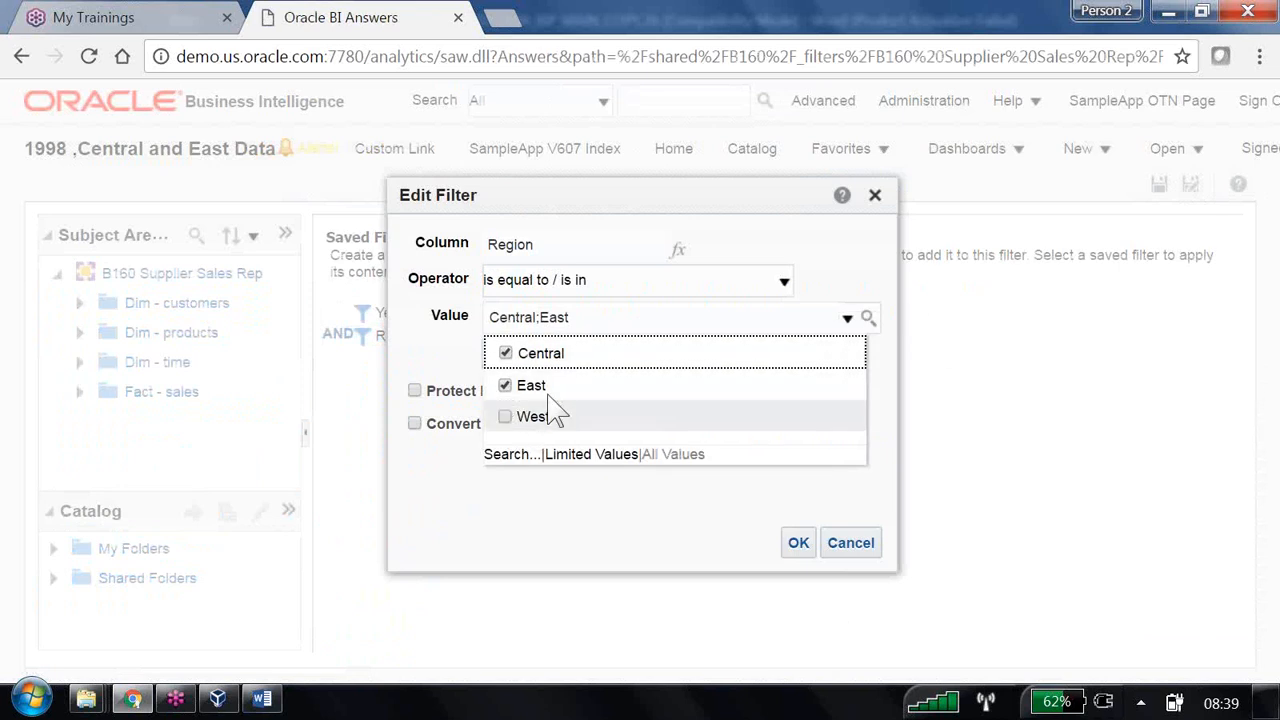
{"action": "left_click", "coordinate": [505, 386]}
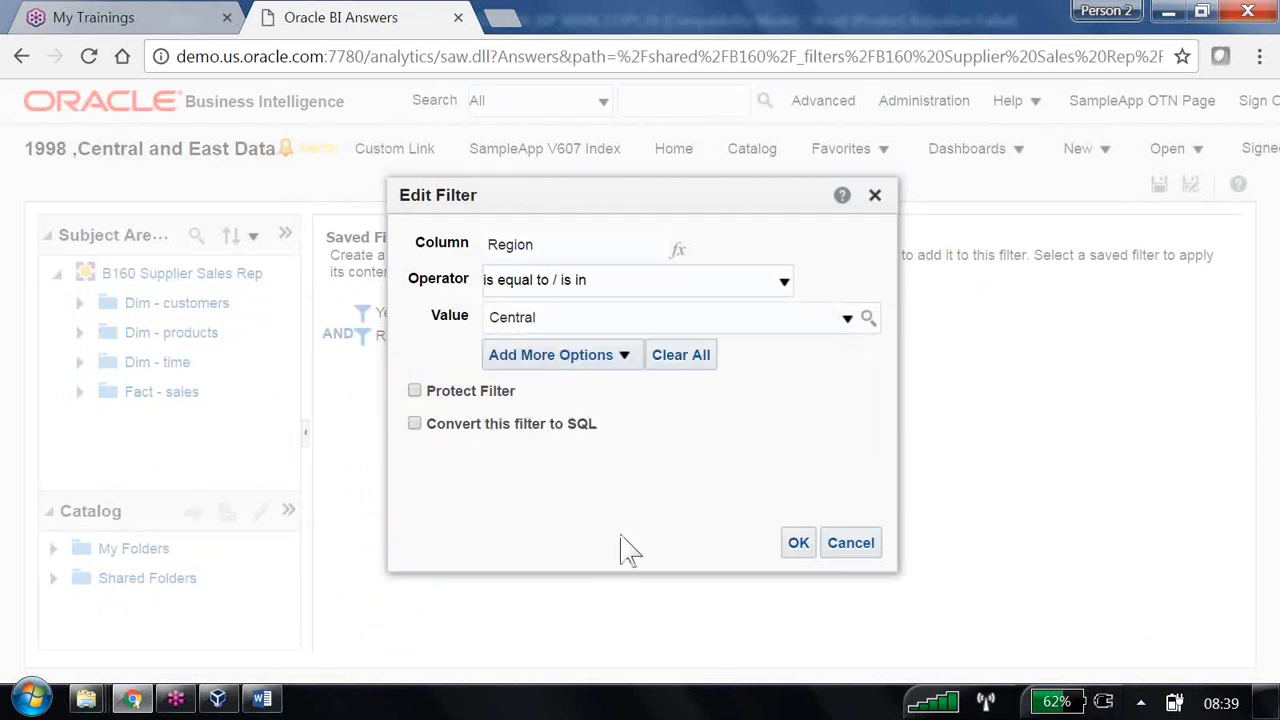
{"action": "left_click", "coordinate": [800, 546]}
{"action": "left_click", "coordinate": [1163, 190]}
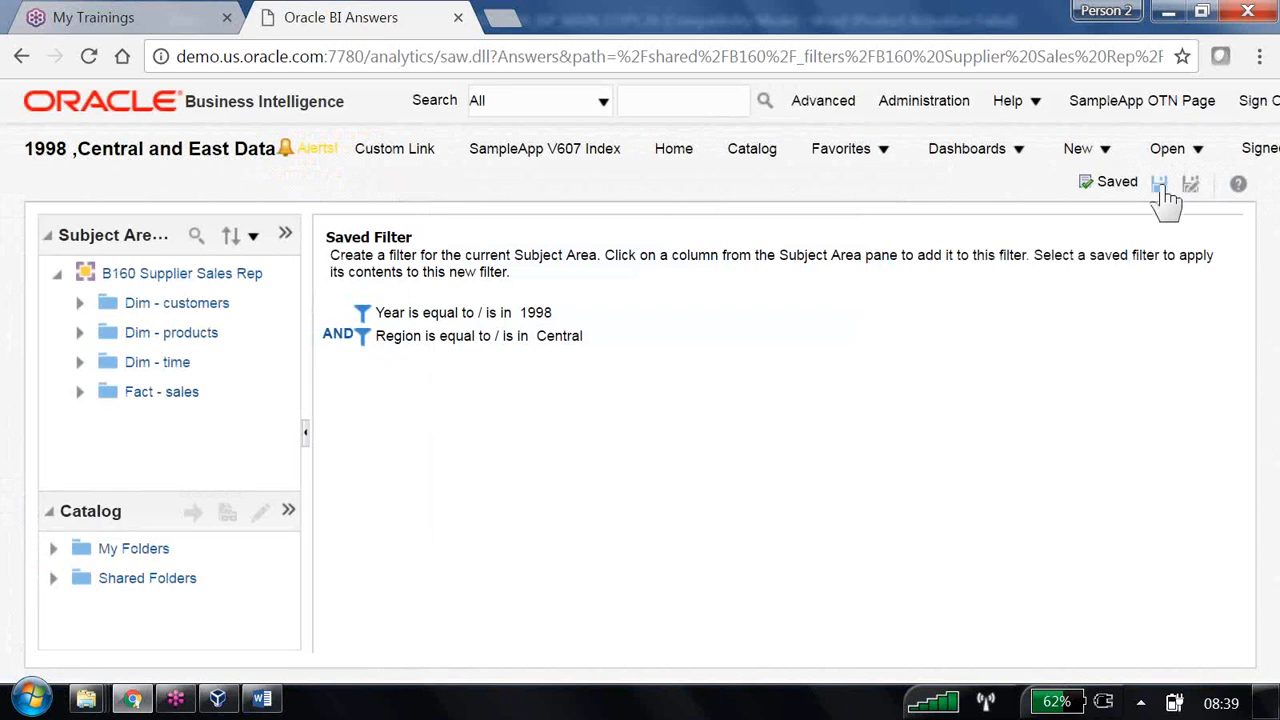
- Reopen '03 Using Saved Filter (reuse)' from Shared Folders > B160 to see only Central
{"action": "left_click", "coordinate": [750, 150]}
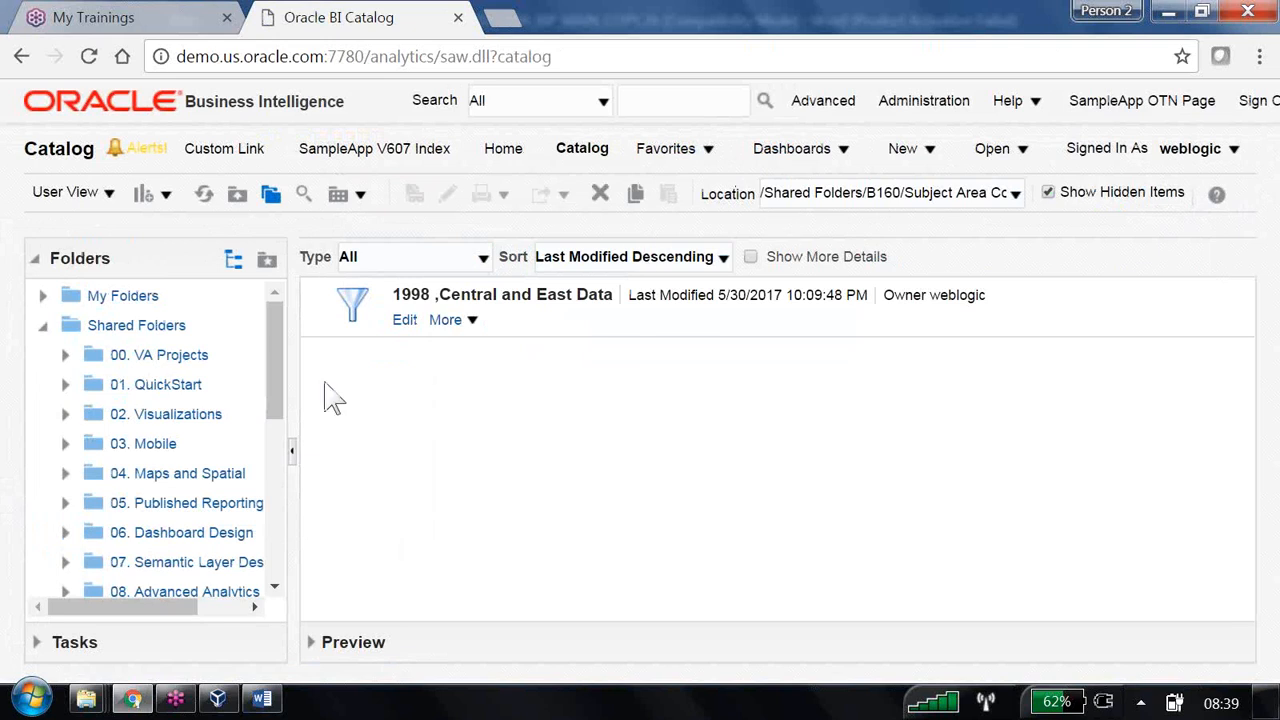
{"action": "left_click", "coordinate": [145, 327]}
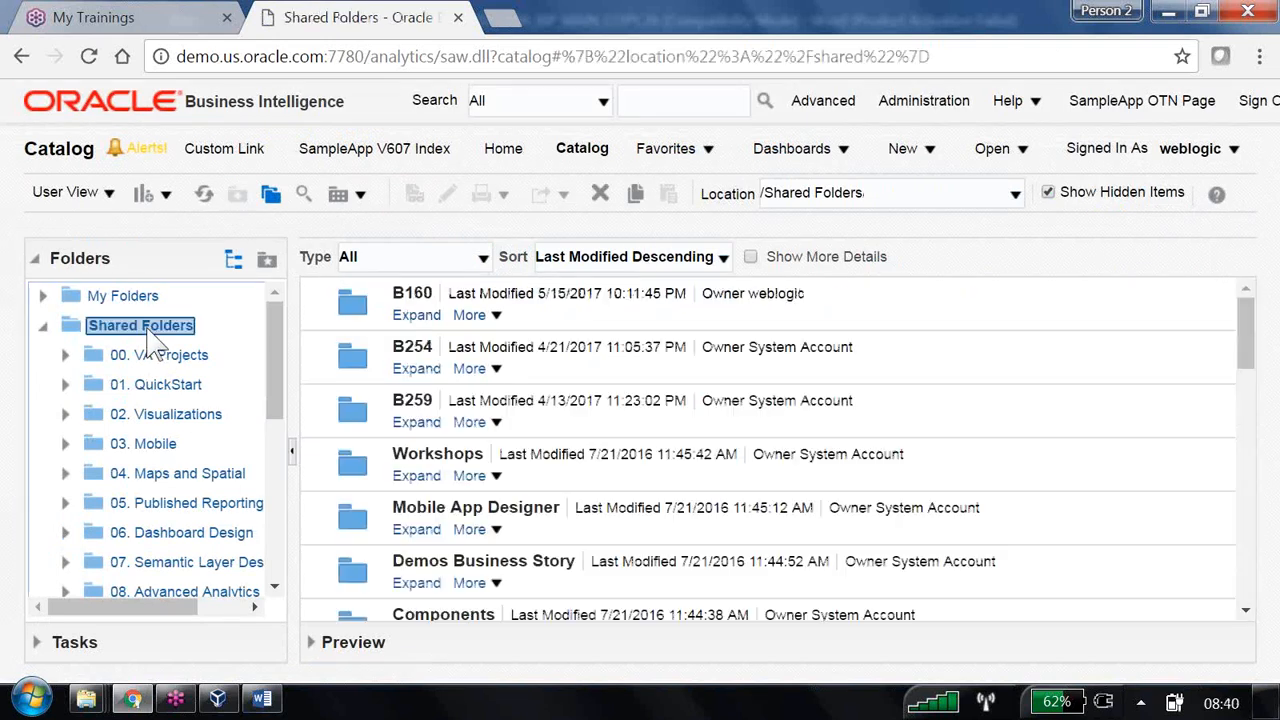
{"action": "left_click", "coordinate": [422, 317]}
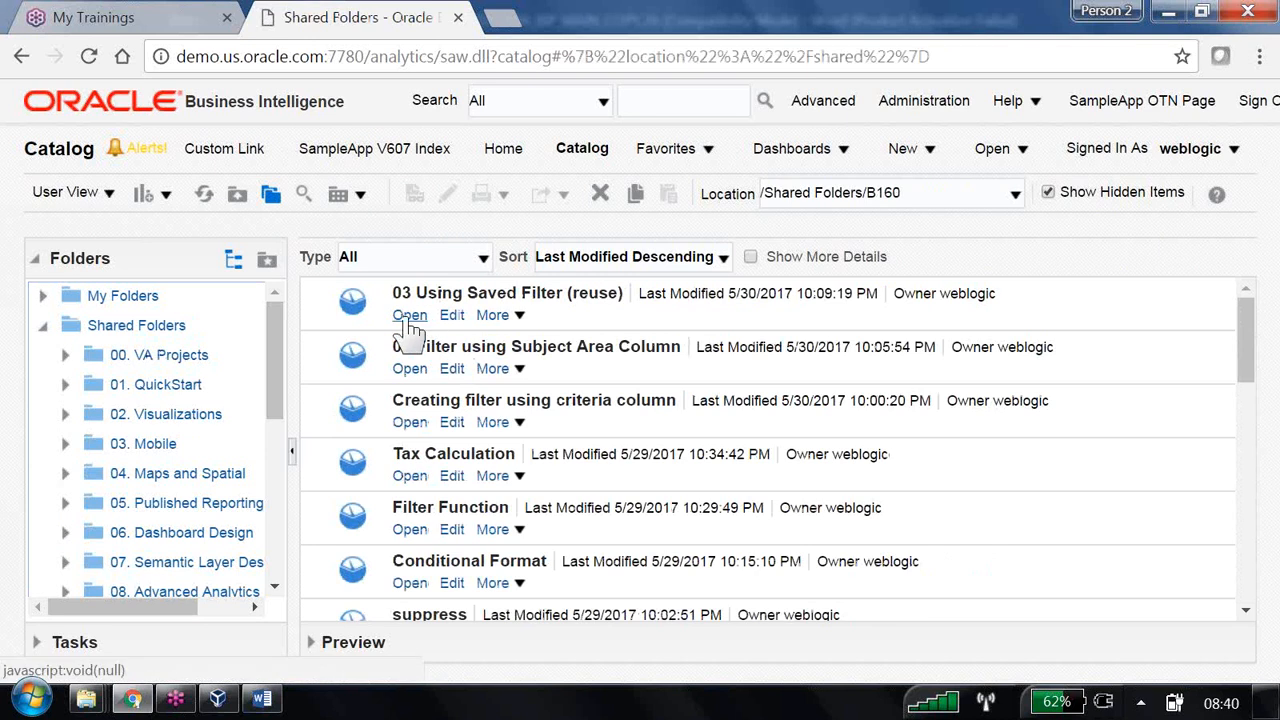
{"action": "left_click", "coordinate": [409, 318]}
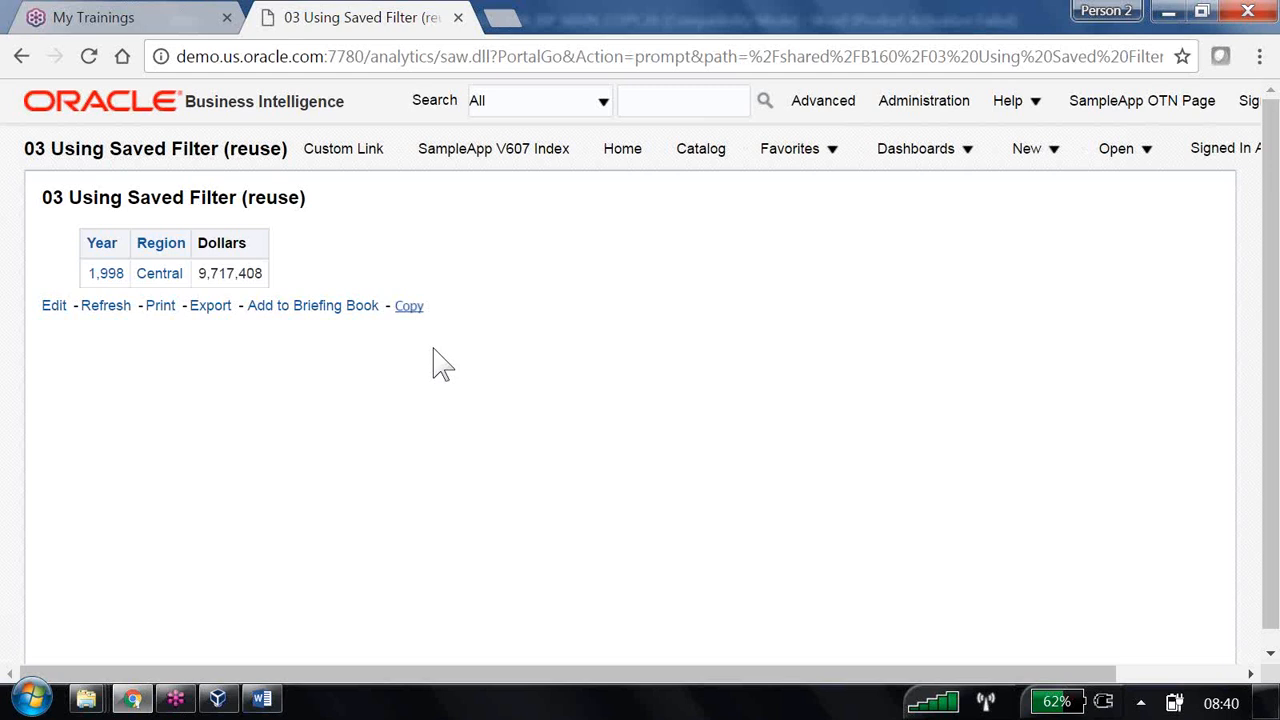
- Highlight notes item 4 on using one report's output as a filter, then bring up SQL Developer
{"action": "key", "text": "alt+Tab"}
{"action": "left_click_drag", "start_coordinate": [228, 190], "coordinate": [856, 194]}
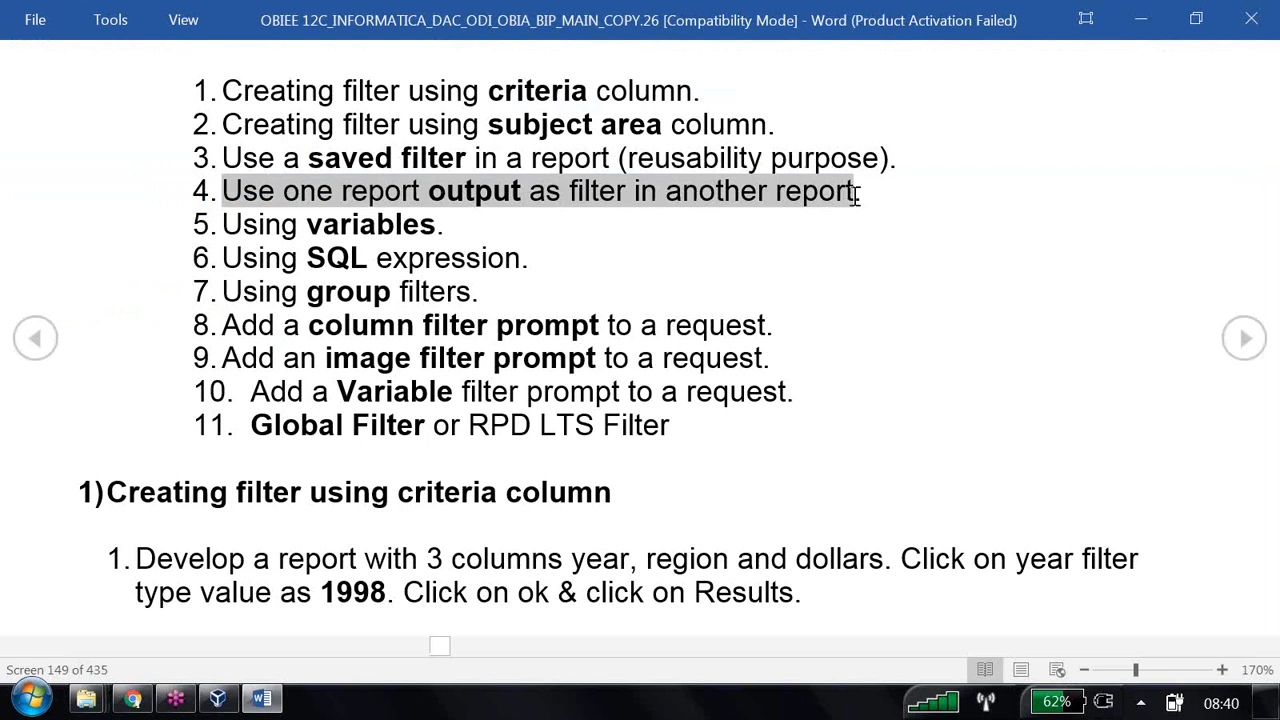
{"action": "left_click", "coordinate": [220, 699]}
- Run SELECT * FROM EMP WHERE DEPTNO IN (SELECT DEPTNO FROM DEPT) in the scott worksheet, fetching 14 rows
{"action": "key", "text": "ctrl+a"}
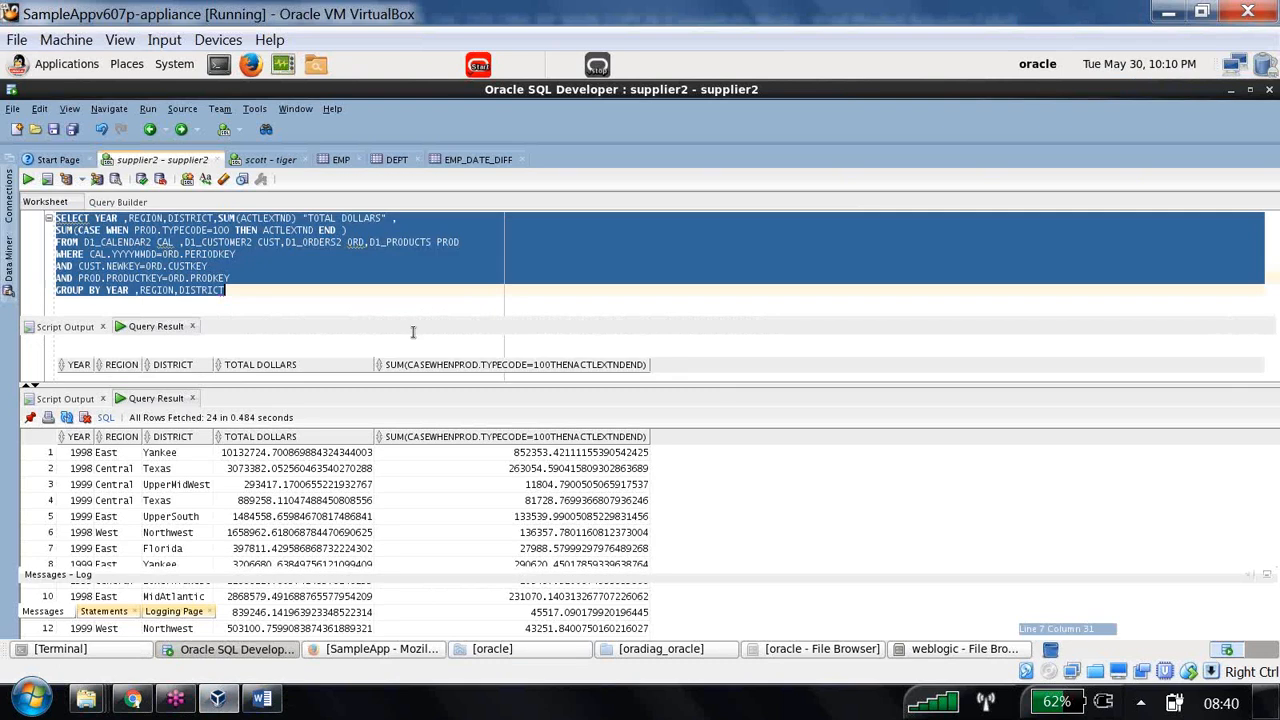
{"action": "type", "text": "SELECT "}
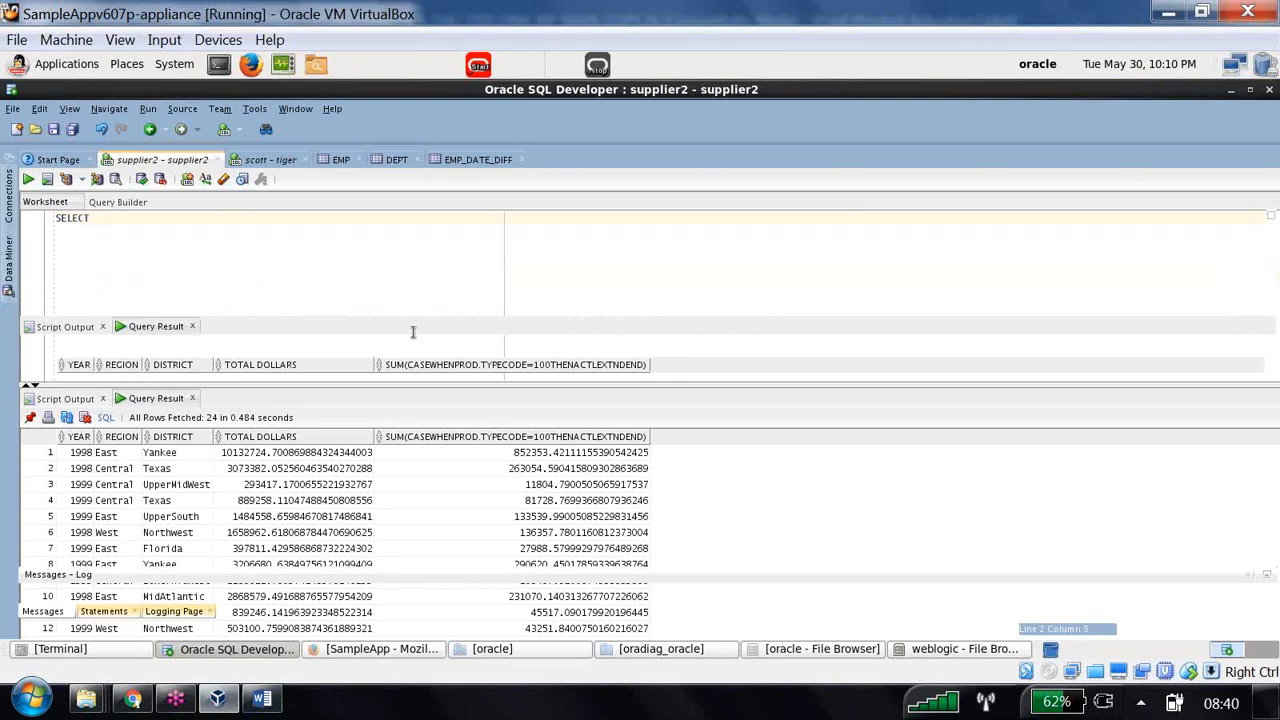
{"action": "type", "text": "* FROM EMP WHERE DEP"}
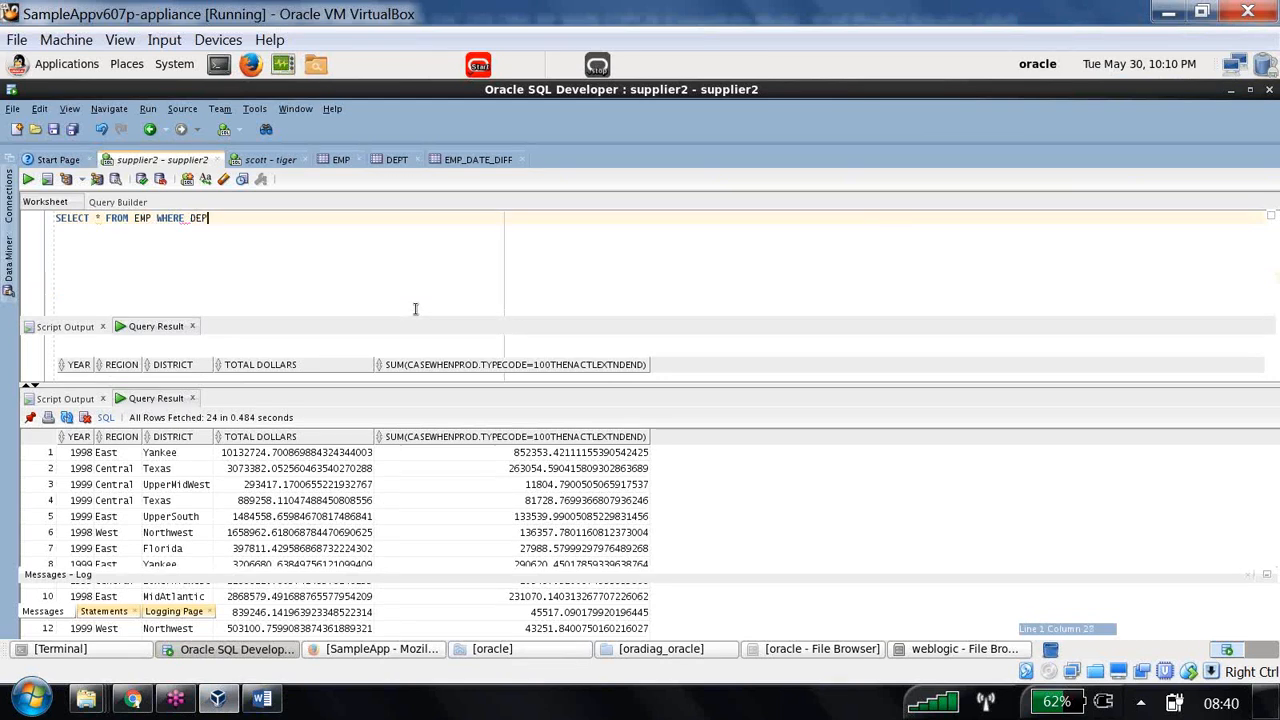
{"action": "type", "text": "TNO IN (SEL"}
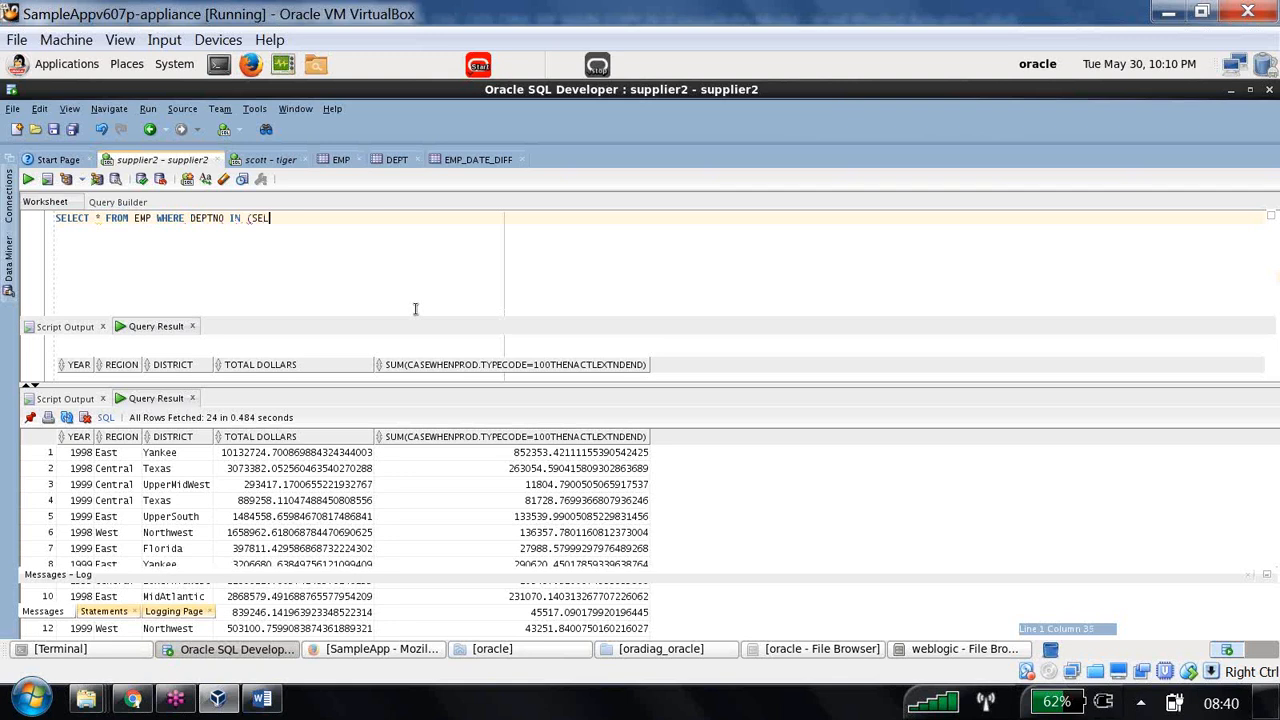
{"action": "type", "text": "ECT DEPTNO FRO"}
{"action": "key", "text": "BackSpace"}
{"action": "key", "text": "BackSpace"}
{"action": "type", "text": "OM DEPT)"}
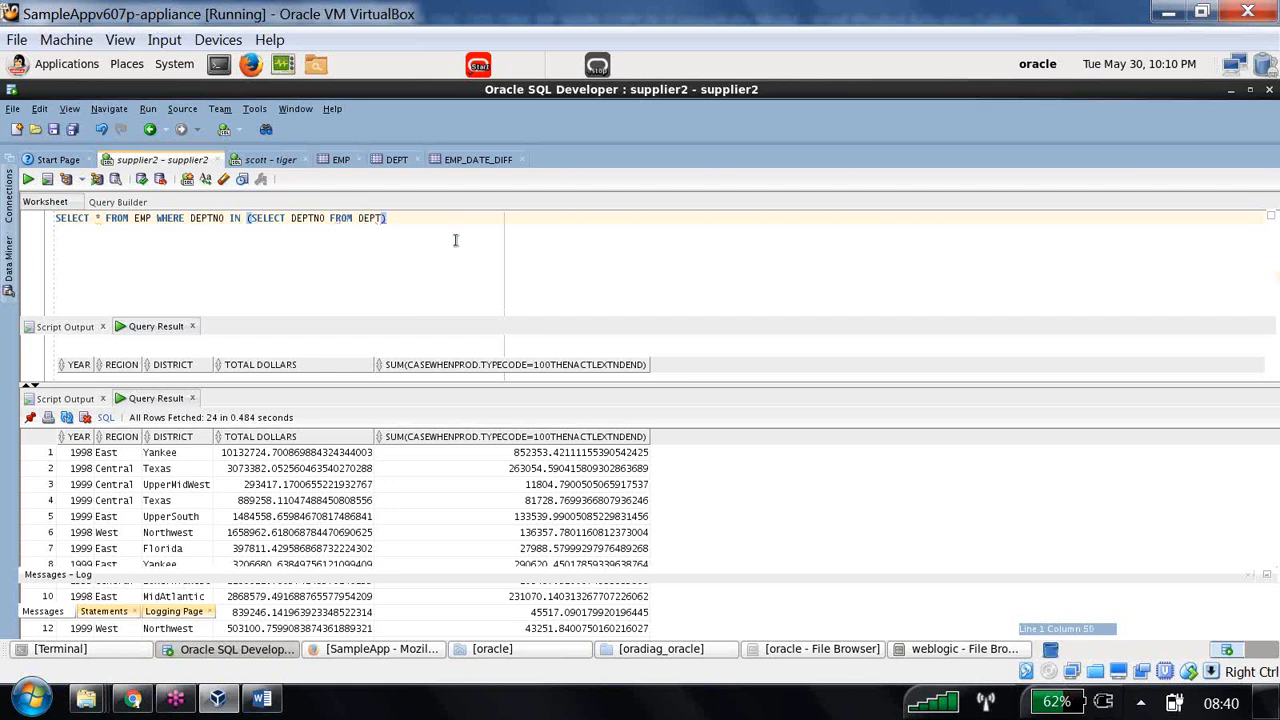
{"action": "triple_click", "coordinate": [345, 219]}
{"action": "key", "text": "ctrl+c"}
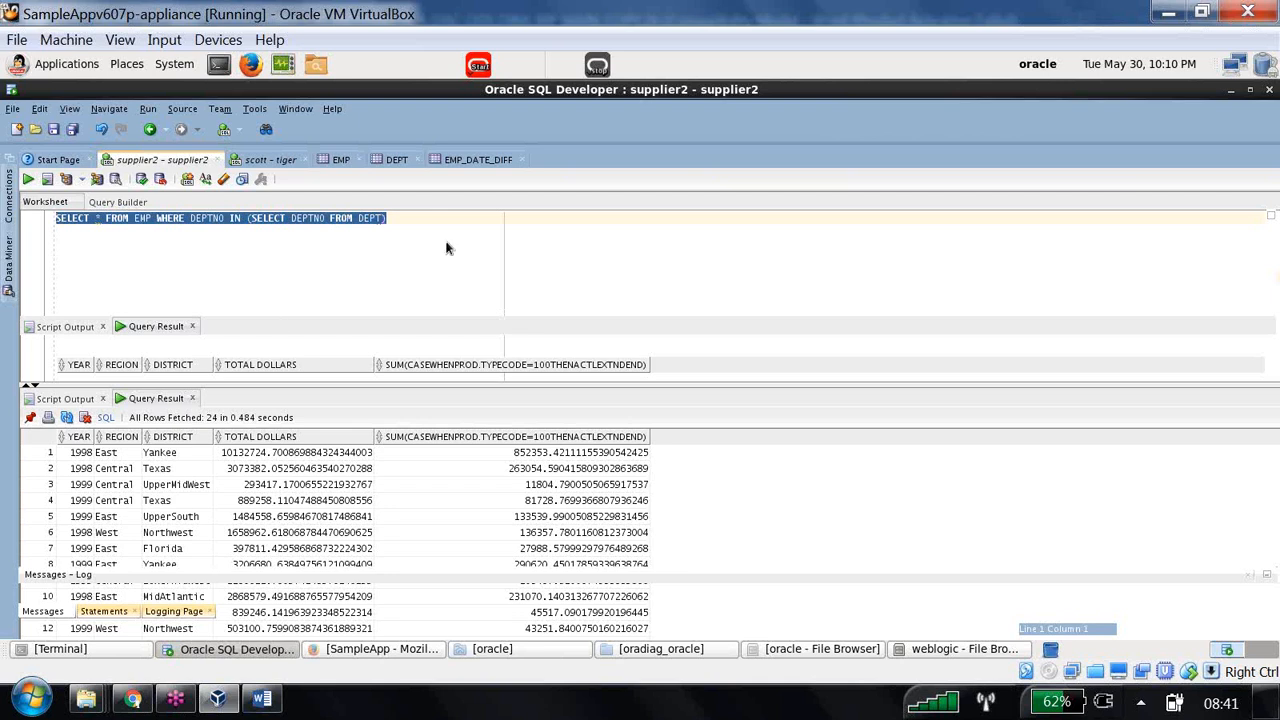
{"action": "left_click", "coordinate": [276, 160]}
{"action": "key", "text": "ctrl+a"}
{"action": "key", "text": "ctrl+v"}
{"action": "left_click", "coordinate": [28, 179]}
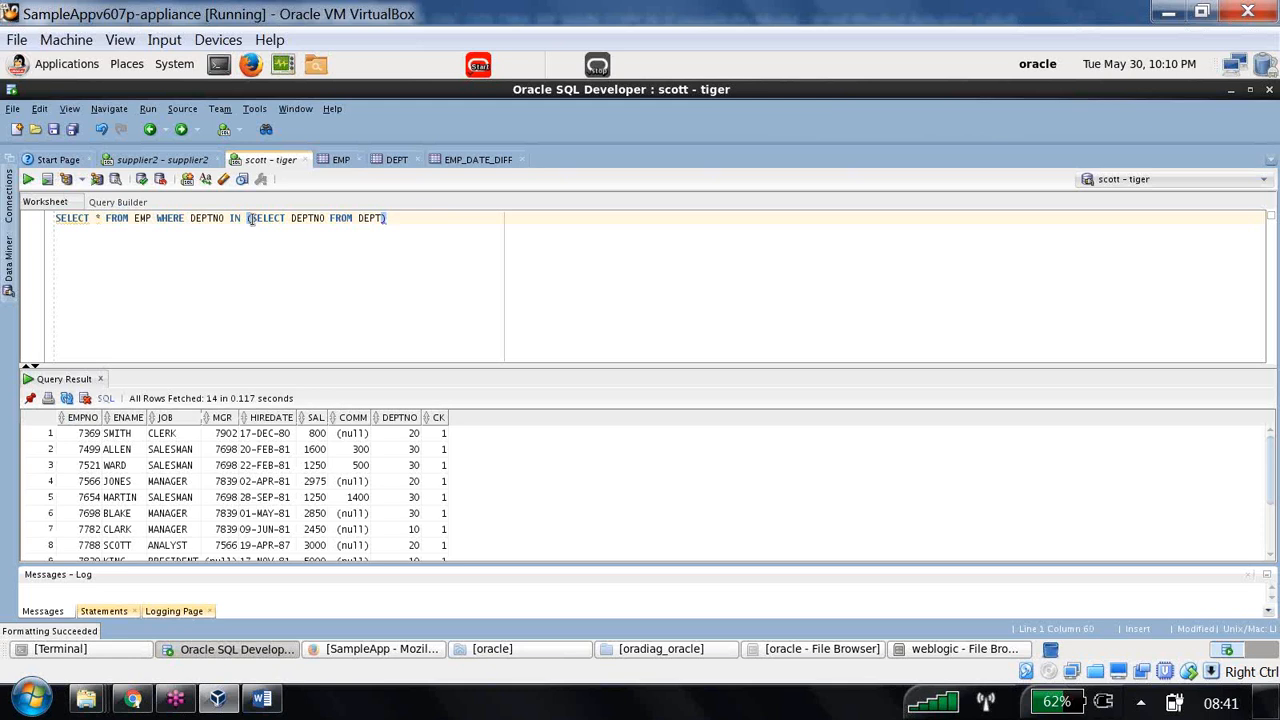
- Add a '--(CURRENT MONTH DATA' comment line below the DEPT subquery statement
{"action": "mouse_move", "coordinate": [248, 218]}
{"action": "left_mouse_down"}
{"action": "mouse_move", "coordinate": [386, 218]}
{"action": "mouse_move", "coordinate": [62, 218]}
{"action": "mouse_move", "coordinate": [252, 216]}
{"action": "left_mouse_up"}
{"action": "left_click", "coordinate": [386, 218]}
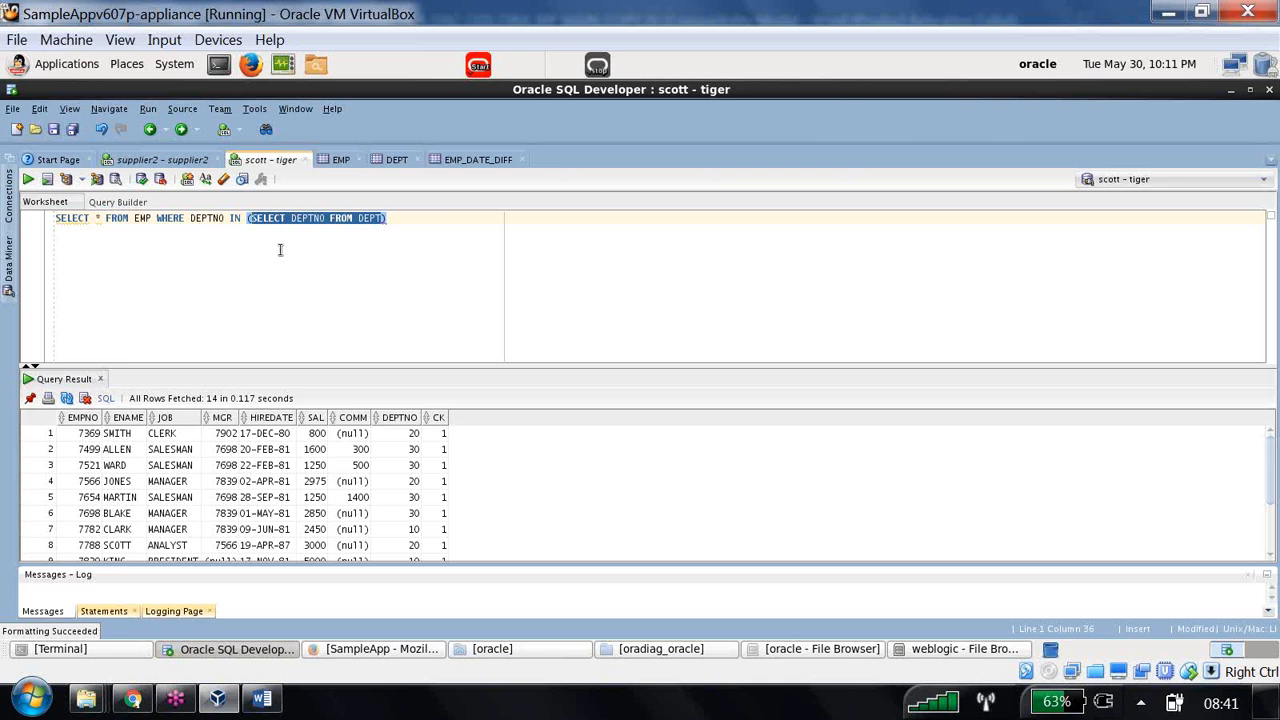
{"action": "left_click", "coordinate": [405, 221]}
{"action": "key", "text": "Return"}
{"action": "key", "text": "Return"}
{"action": "key", "text": "Return"}
{"action": "type", "text": "--(CURRE"}
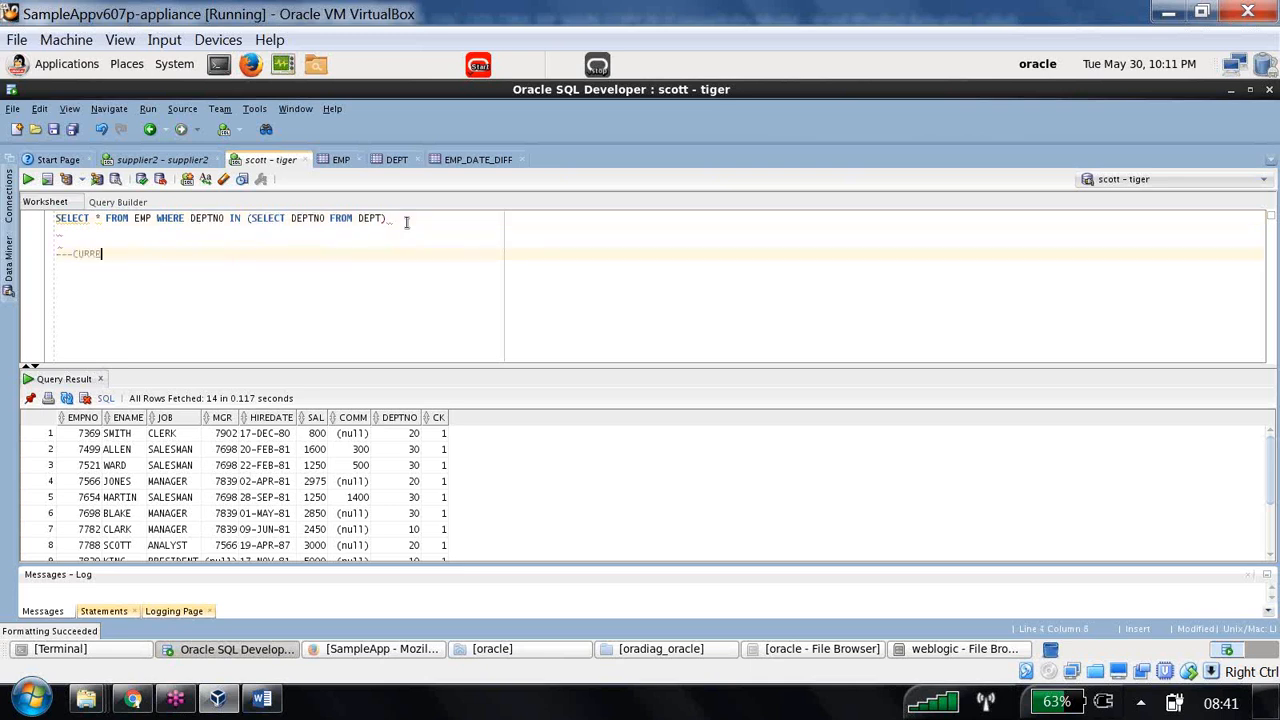
{"action": "type", "text": "NT MONTH DATA"}
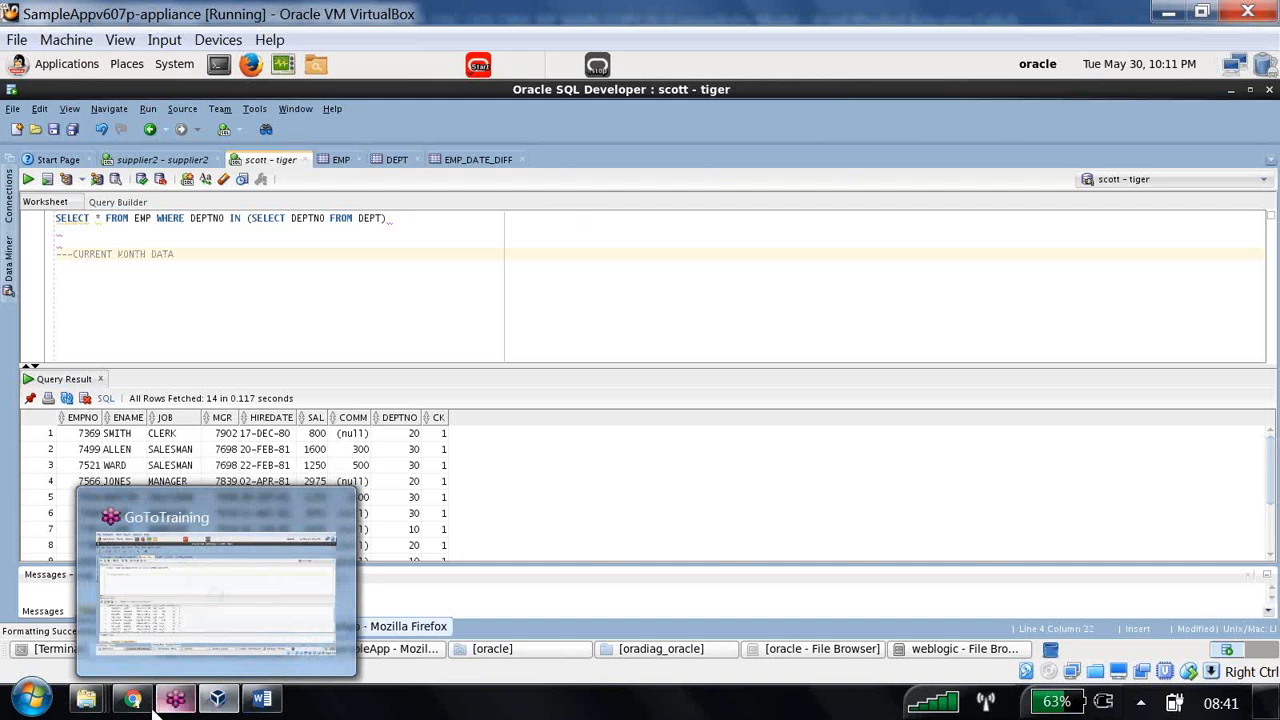
{"action": "mouse_move", "coordinate": [232, 708]}
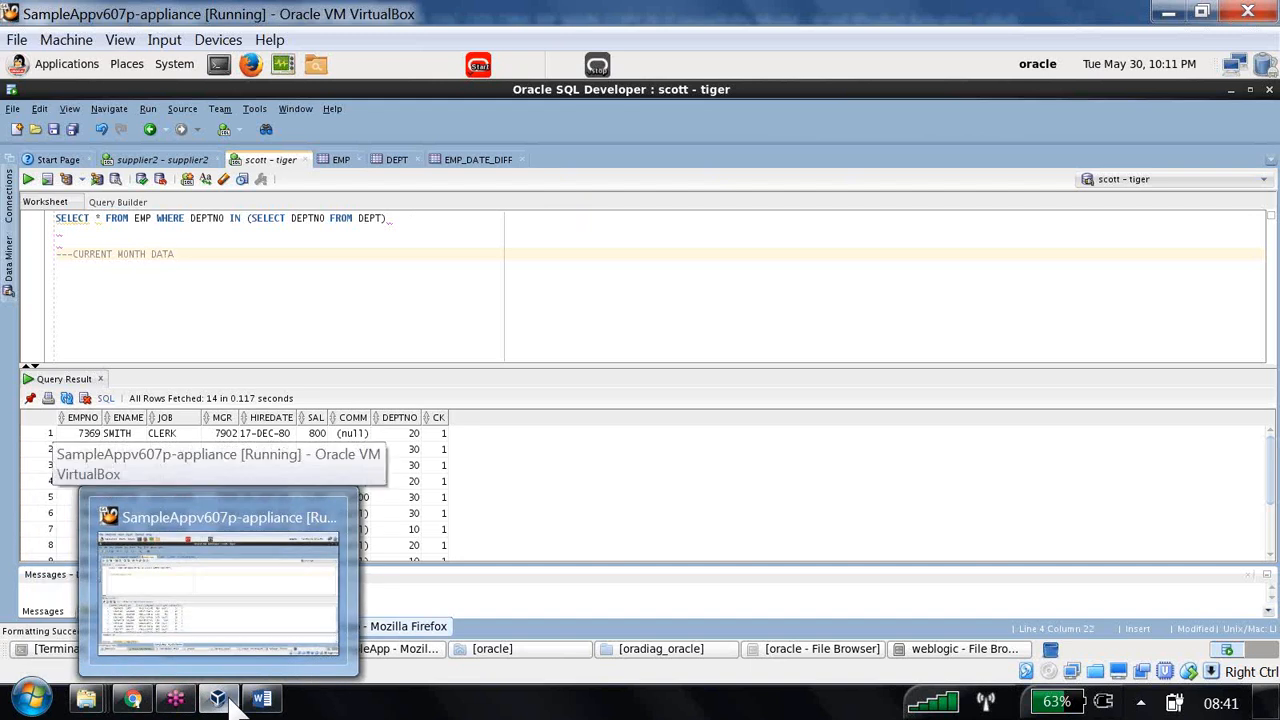
- Run SELECT * FROM D1_CALENDAR2 in the supplier2 worksheet
{"action": "left_click", "coordinate": [454, 163]}
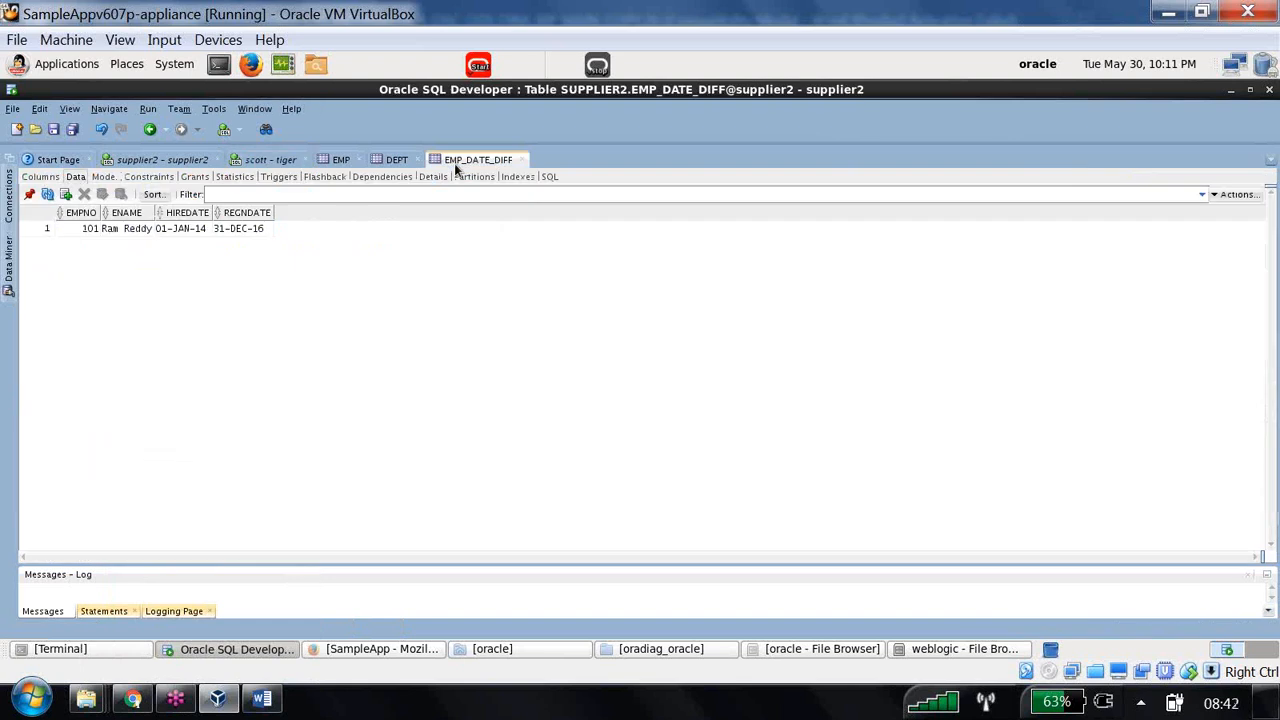
{"action": "left_click", "coordinate": [146, 162]}
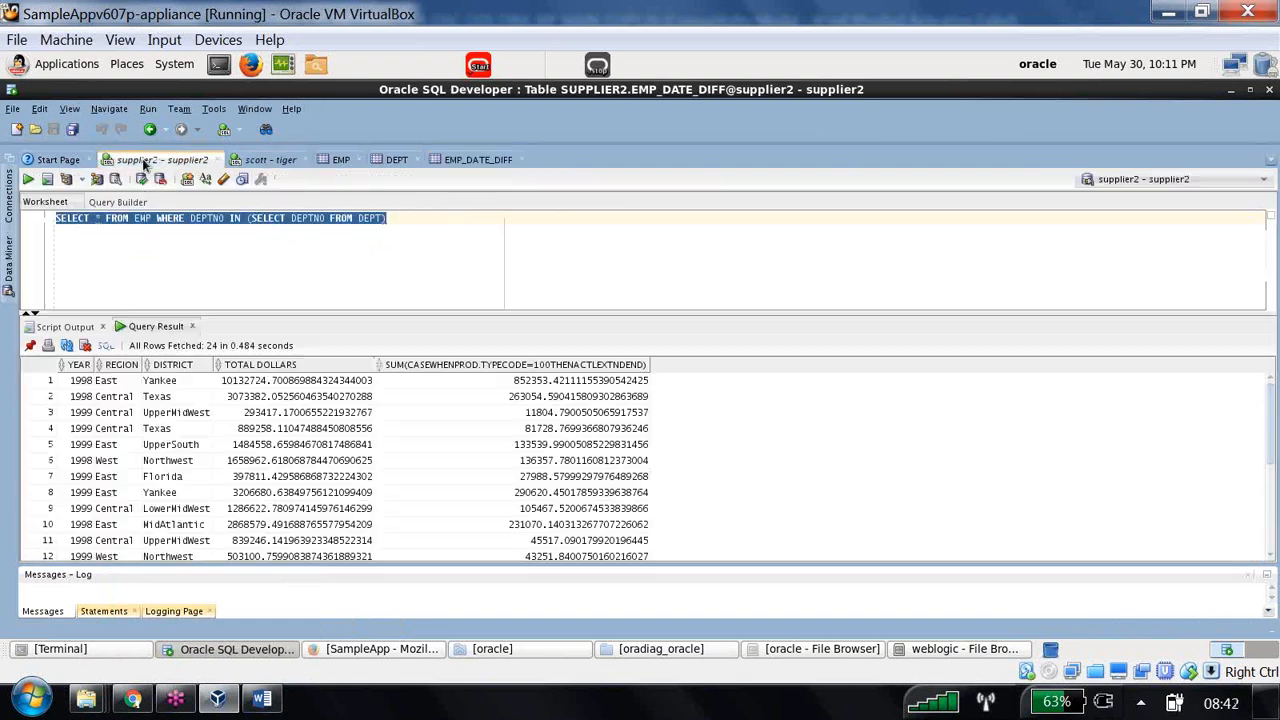
{"action": "left_click", "coordinate": [278, 266]}
{"action": "key", "text": "ctrl+a"}
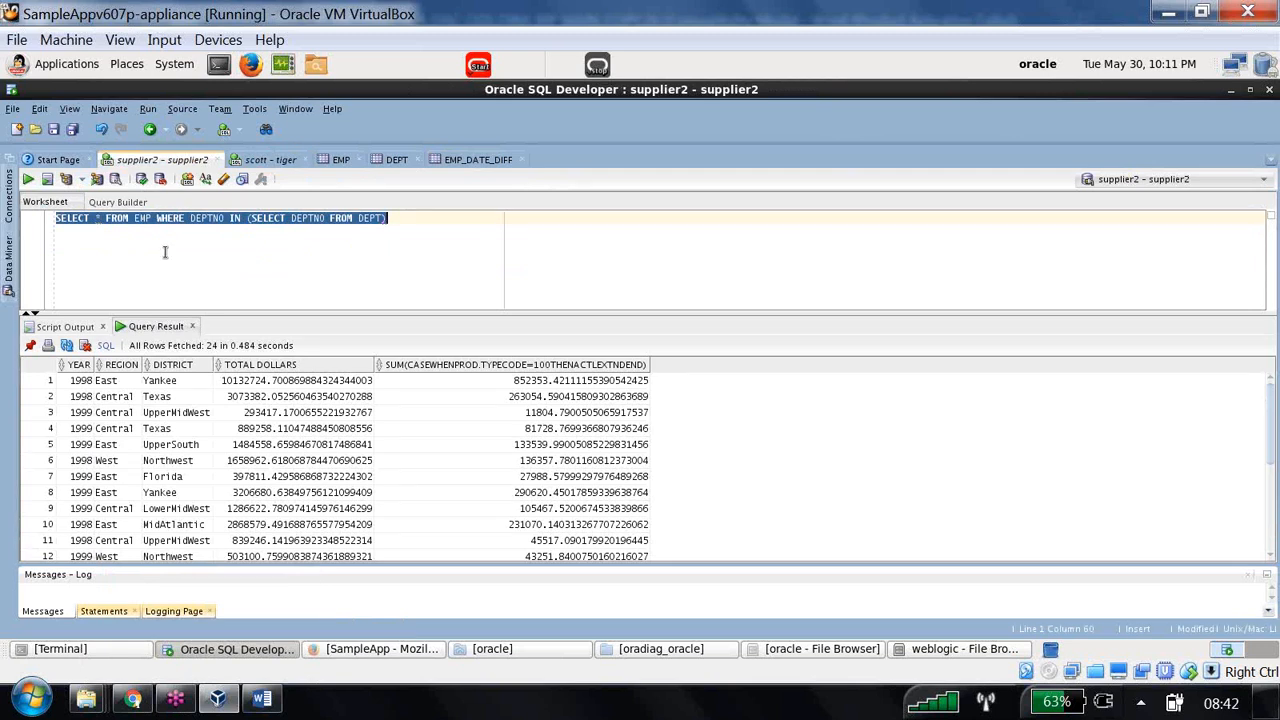
{"action": "type", "text": "SELECT *"}
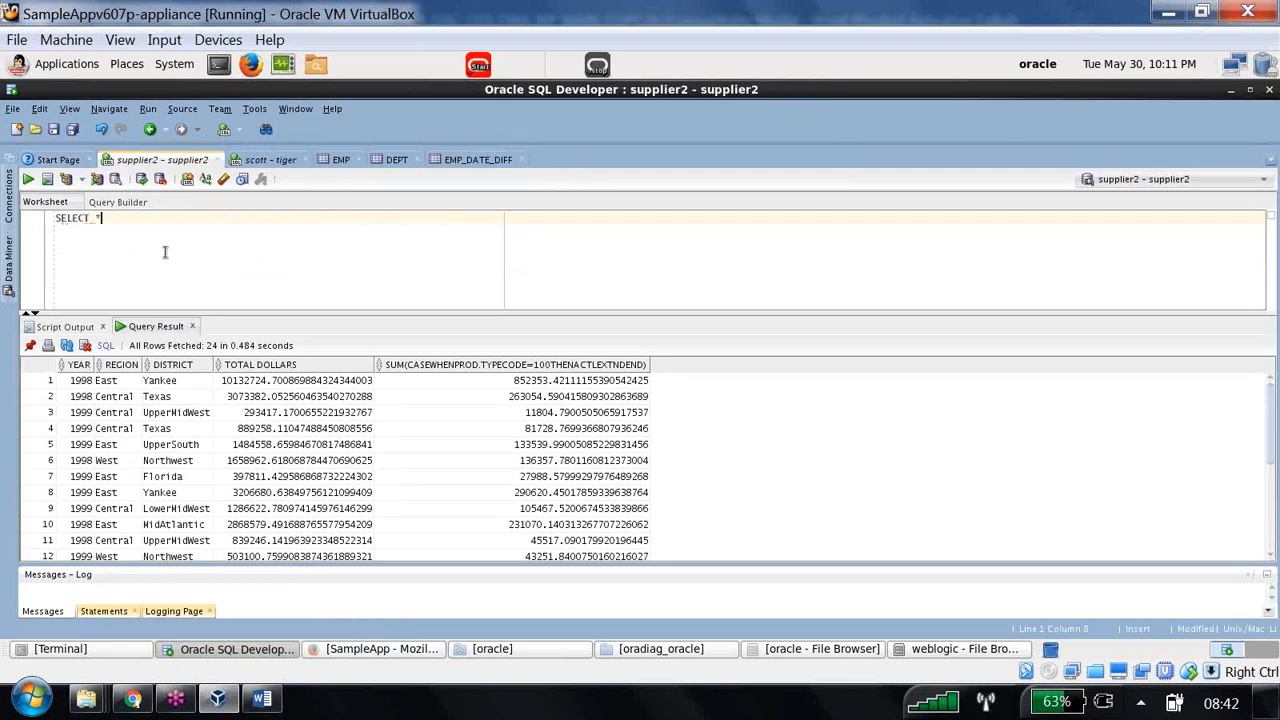
{"action": "type", "text": " FROM D1_CALENDAR2"}
{"action": "key", "text": "ctrl+Return"}
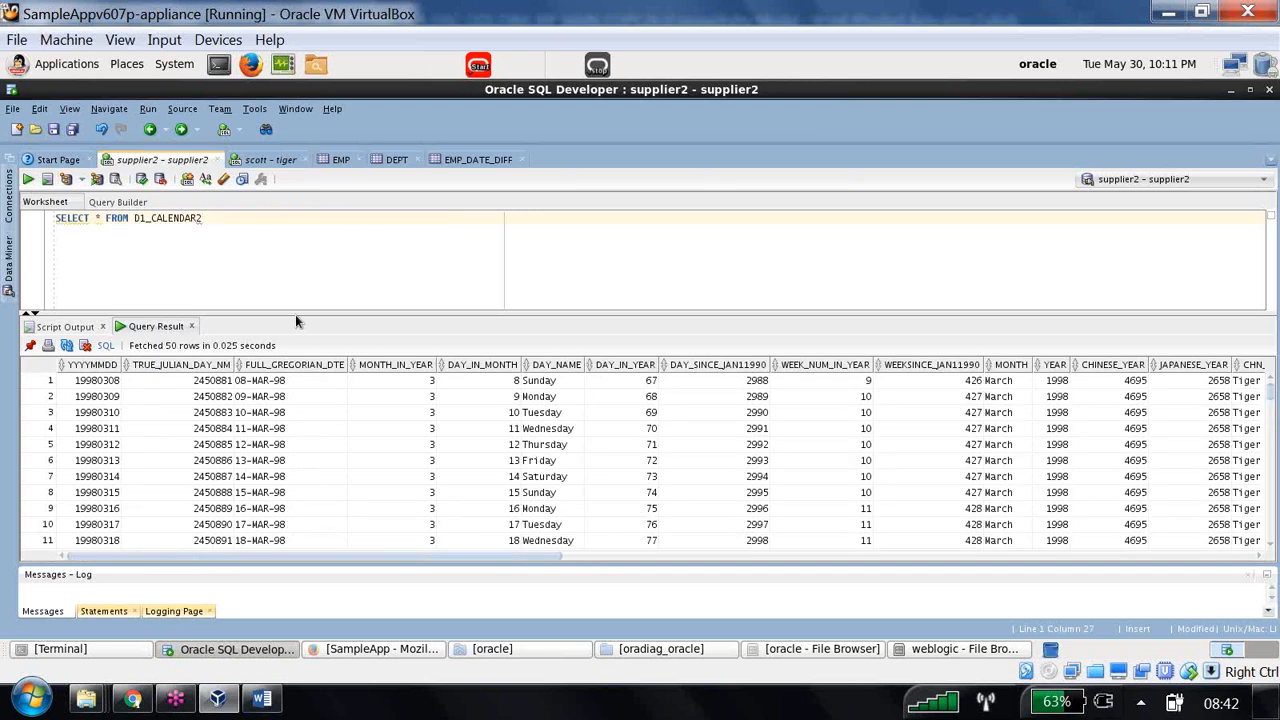
- Append WHERE YEAR =2000 to the D1_CALENDAR2 query
{"action": "scroll", "coordinate": [305, 440], "scroll_direction": "down", "scroll_amount": 6}
{"action": "left_click", "coordinate": [238, 212]}
{"action": "key", "text": "Home"}
{"action": "key", "text": "Right"}
{"action": "type", "text": "WHERE"}
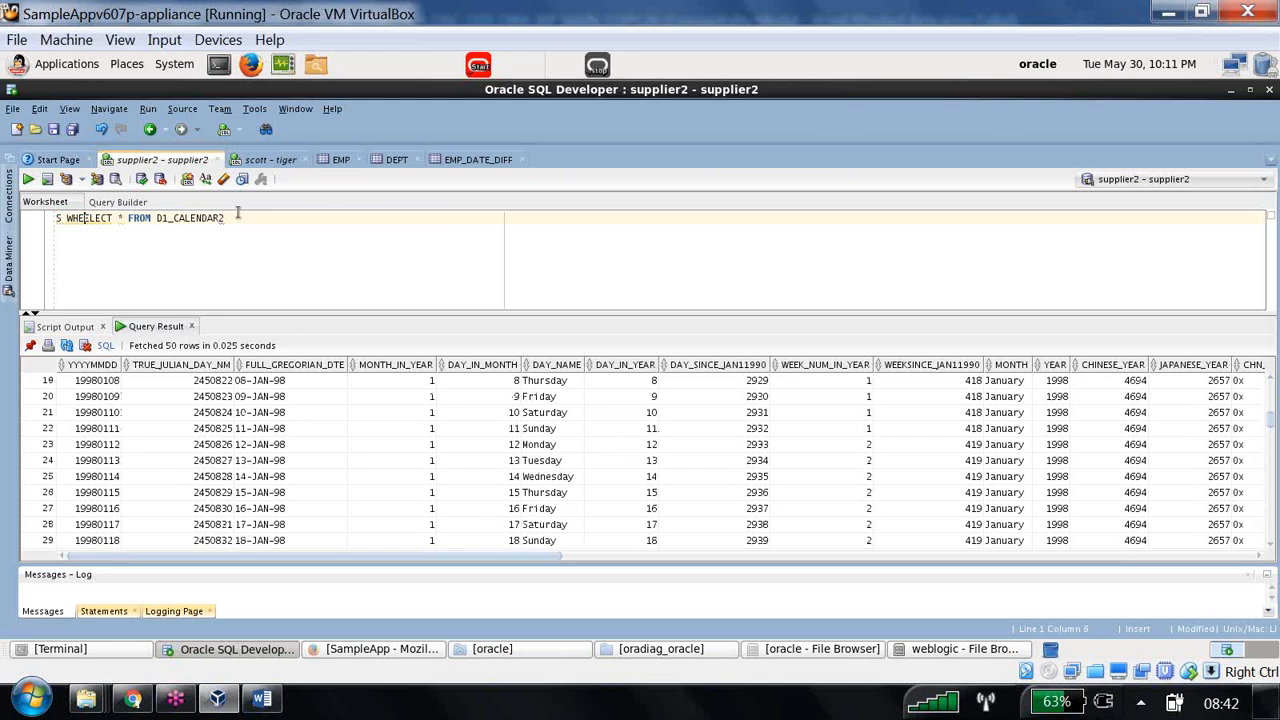
{"action": "key", "text": "BackSpace"}
{"action": "key", "text": "BackSpace"}
{"action": "key", "text": "BackSpace"}
{"action": "key", "text": "BackSpace"}
{"action": "key", "text": "BackSpace"}
{"action": "key", "text": "BackSpace"}
{"action": "key", "text": "BackSpace"}
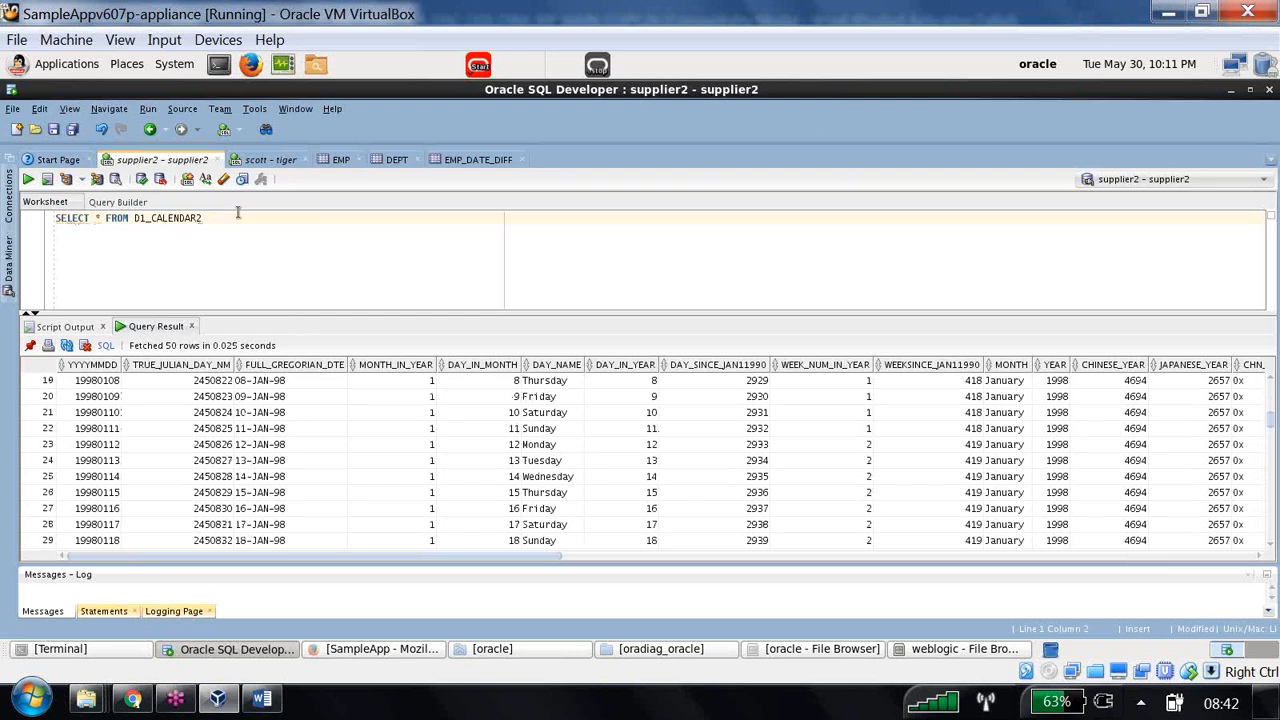
{"action": "left_click", "coordinate": [235, 217]}
{"action": "type", "text": "WHERE YEAR =2000"}
- Run the YEAR =2000 query and inspect the 2000 row's column values
{"action": "left_click", "coordinate": [28, 181]}
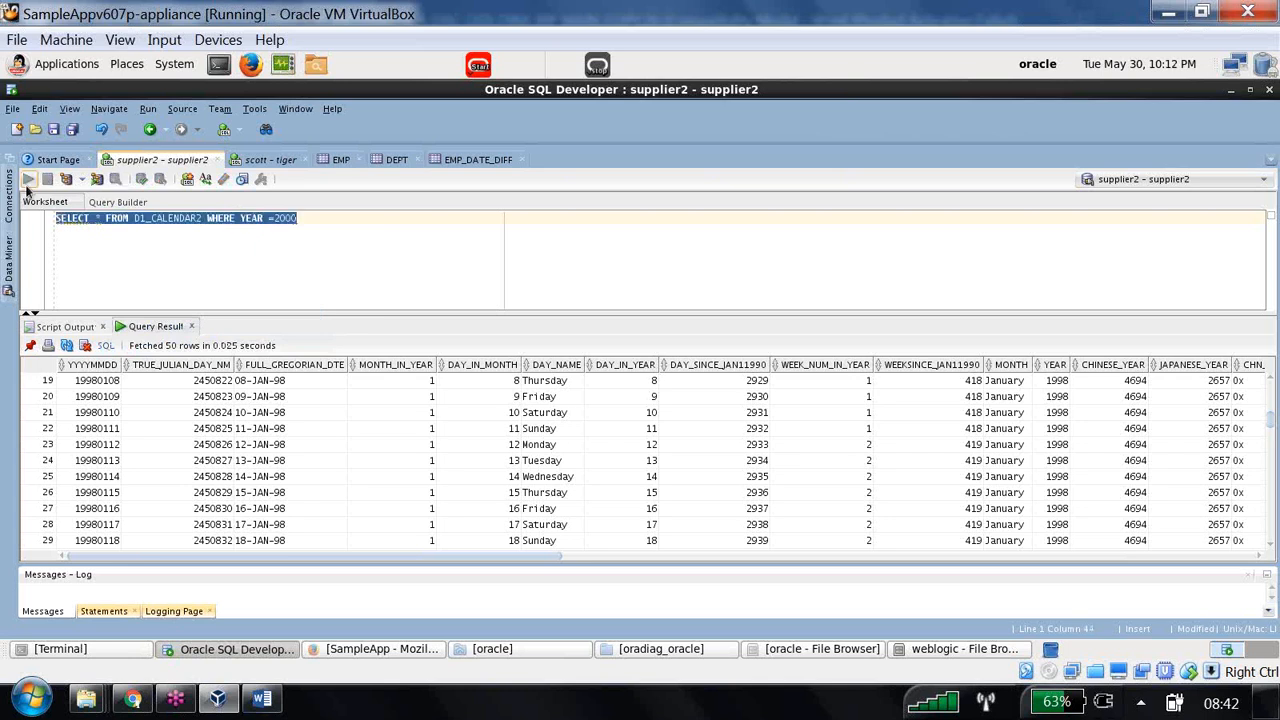
{"action": "left_click", "coordinate": [412, 383]}
{"action": "left_click", "coordinate": [507, 383]}
{"action": "left_click", "coordinate": [560, 382]}
{"action": "left_click", "coordinate": [643, 385]}
{"action": "left_click", "coordinate": [712, 387]}
{"action": "left_click", "coordinate": [820, 389]}
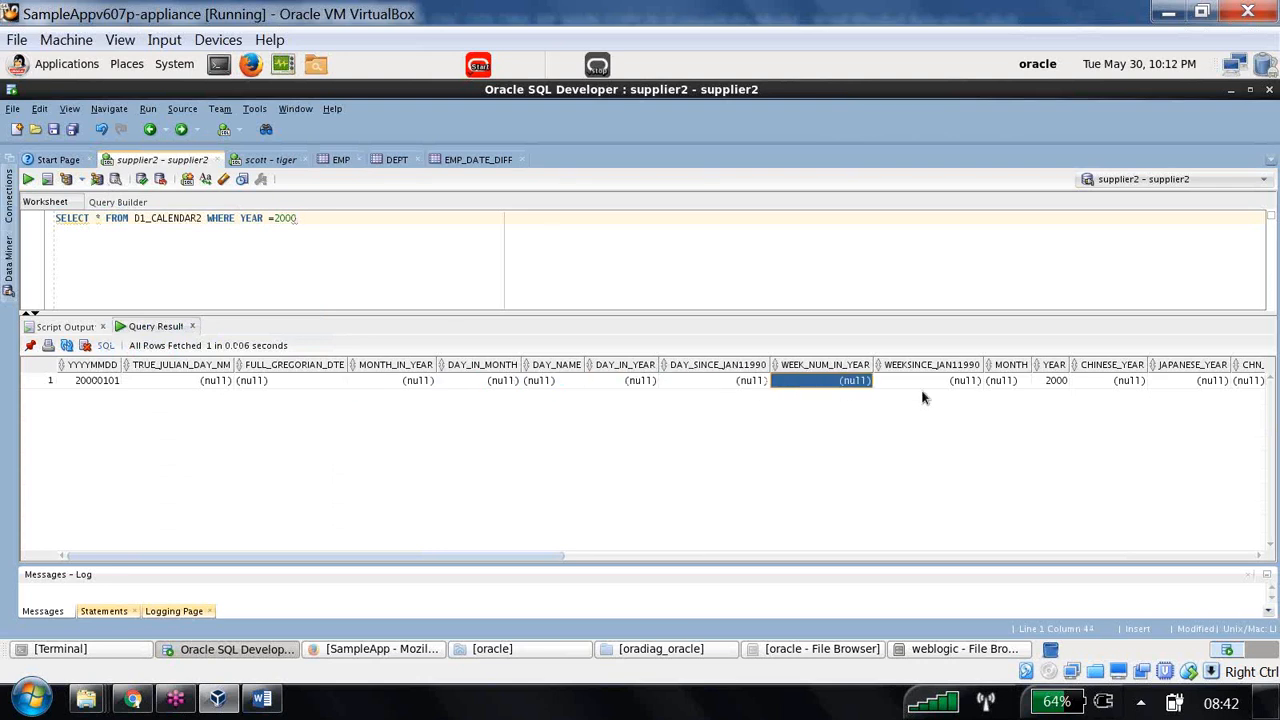
{"action": "left_click", "coordinate": [963, 388]}
{"action": "left_click", "coordinate": [1022, 384]}
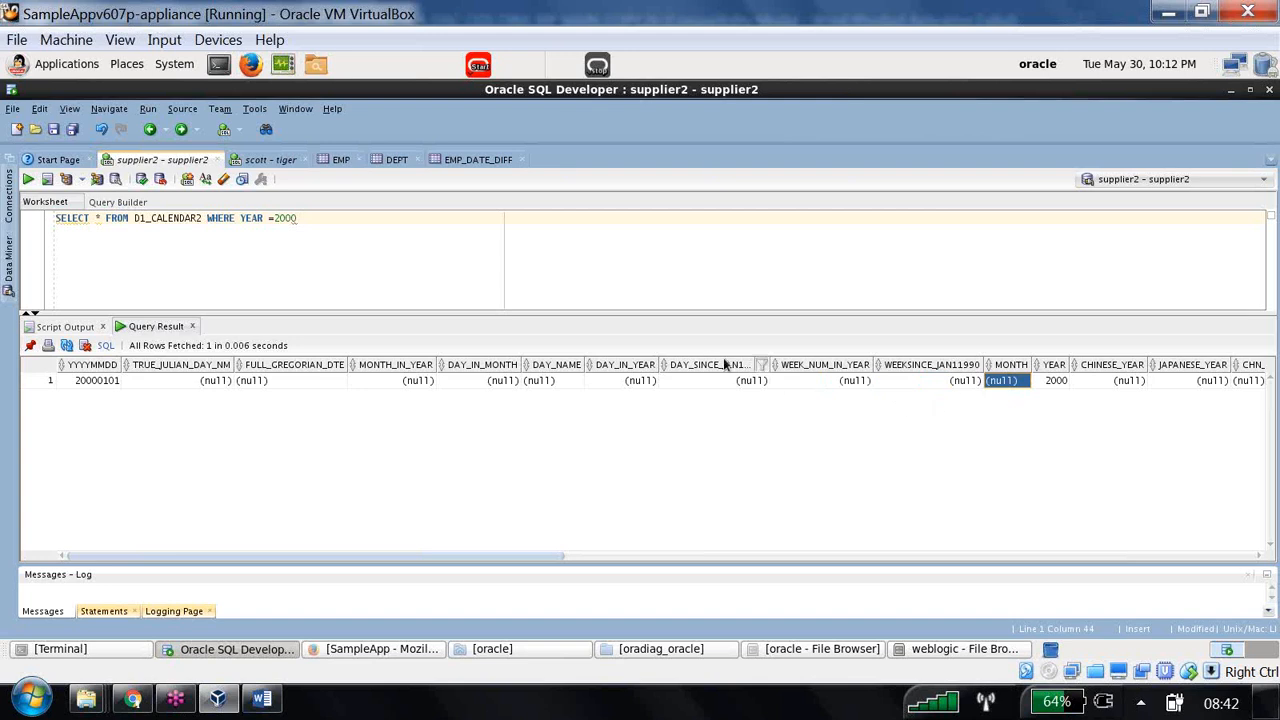
- Run DELETE FROM D1_CALENDAR2 WHERE YEAR =2000, commit it, and select the leftover WHERE and DELETE text
{"action": "left_click", "coordinate": [350, 218]}
{"action": "key", "text": "Return"}
{"action": "key", "text": "Return"}
{"action": "key", "text": "Return"}
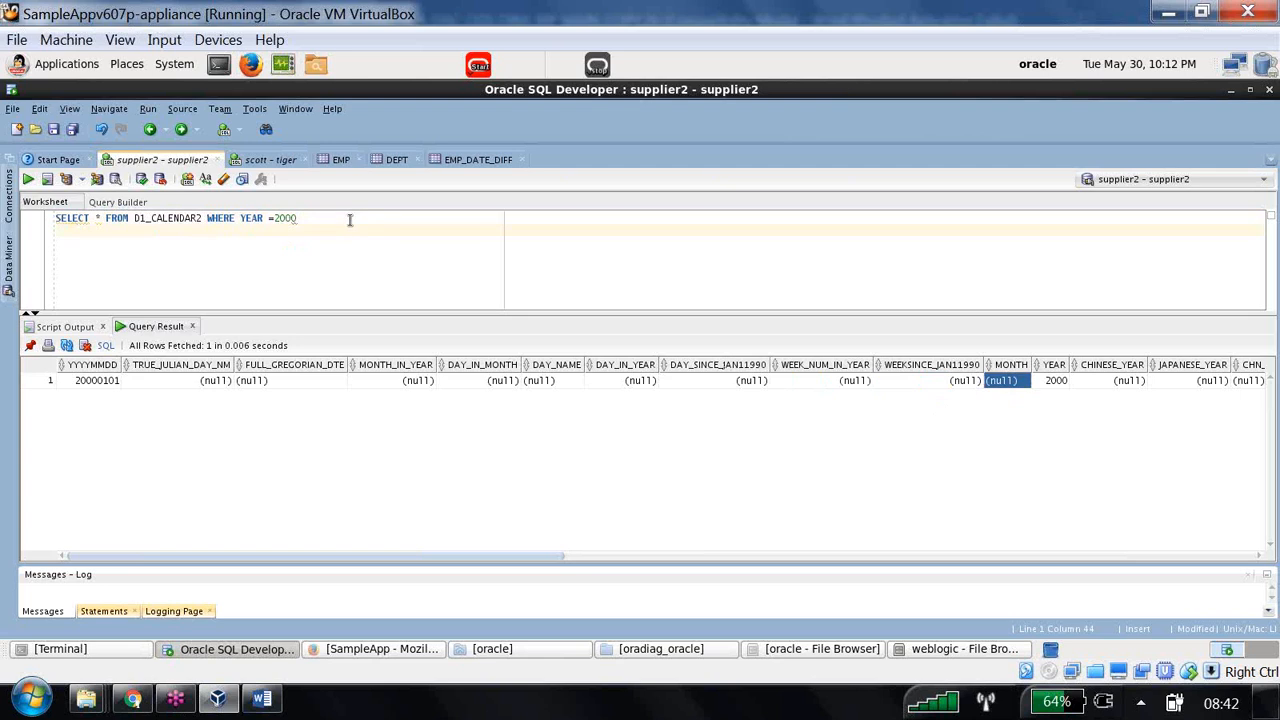
{"action": "type", "text": "DELETE"}
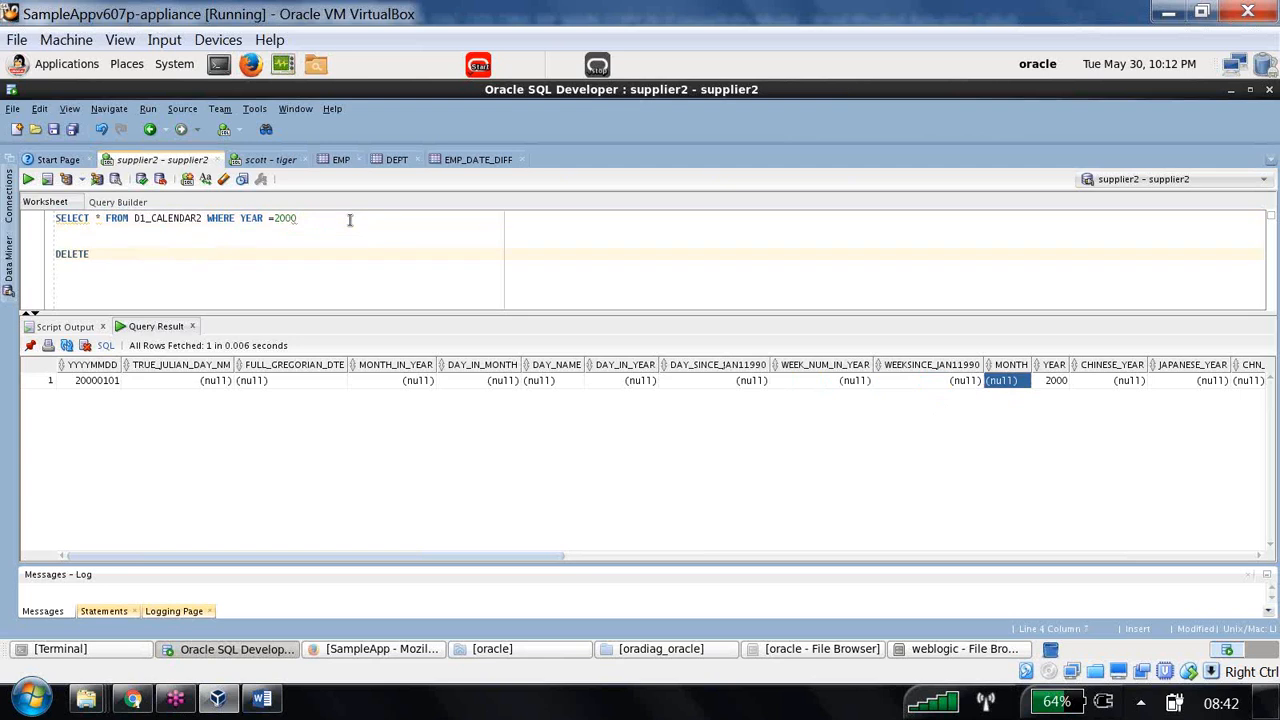
{"action": "type", "text": " FROM D1_CALENDAR2 WHERE"}
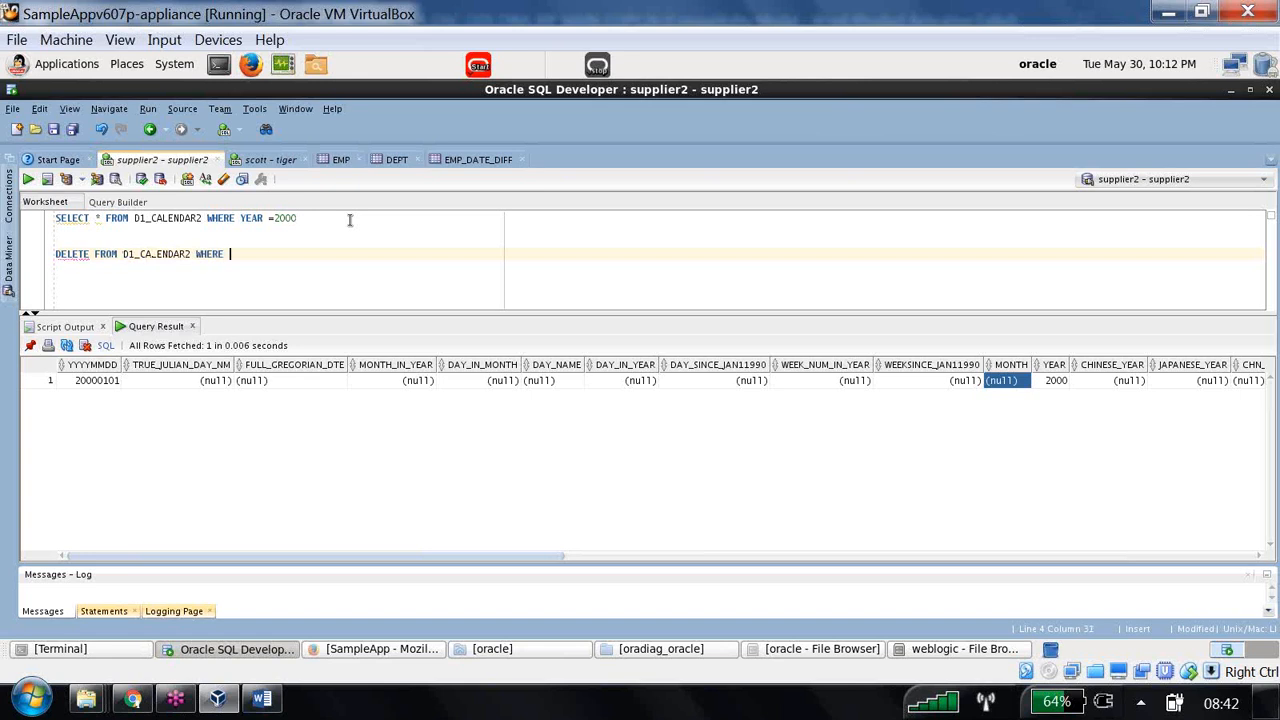
{"action": "type", "text": " YEAR =2000"}
{"action": "left_click_drag", "start_coordinate": [304, 254], "coordinate": [5, 238]}
{"action": "left_click", "coordinate": [29, 180]}
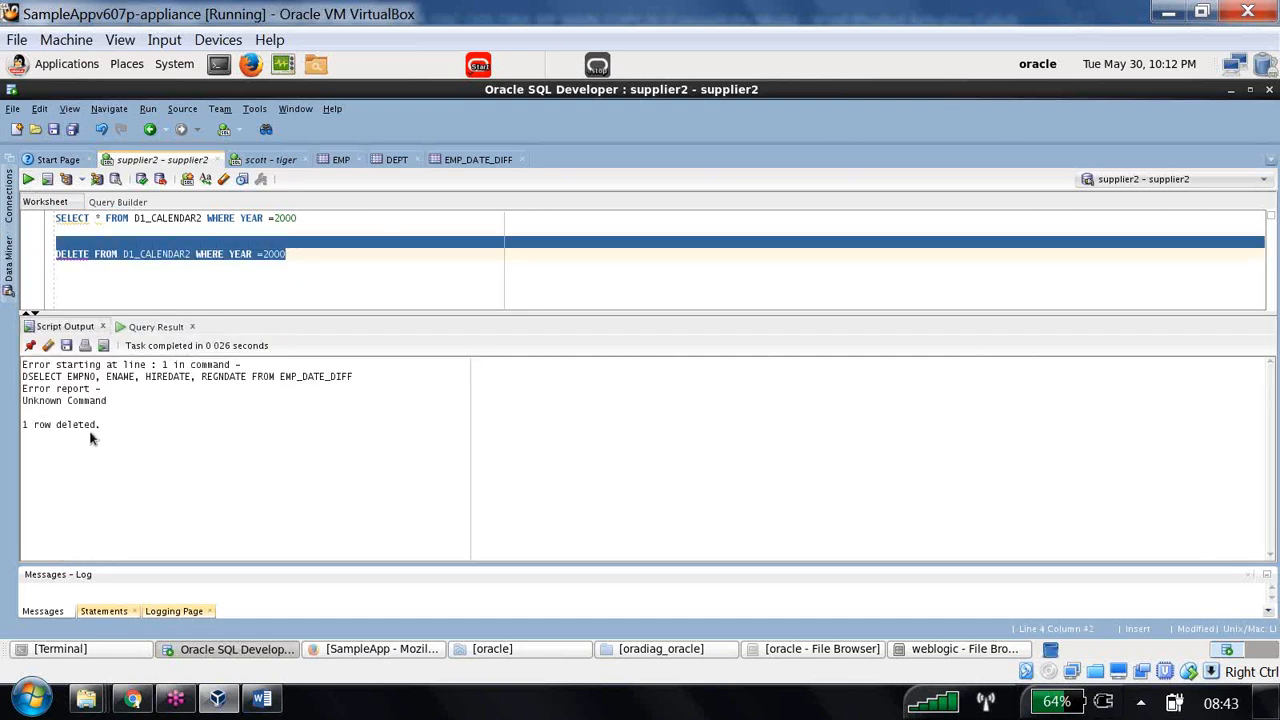
{"action": "left_click_drag", "start_coordinate": [100, 426], "coordinate": [5, 416]}
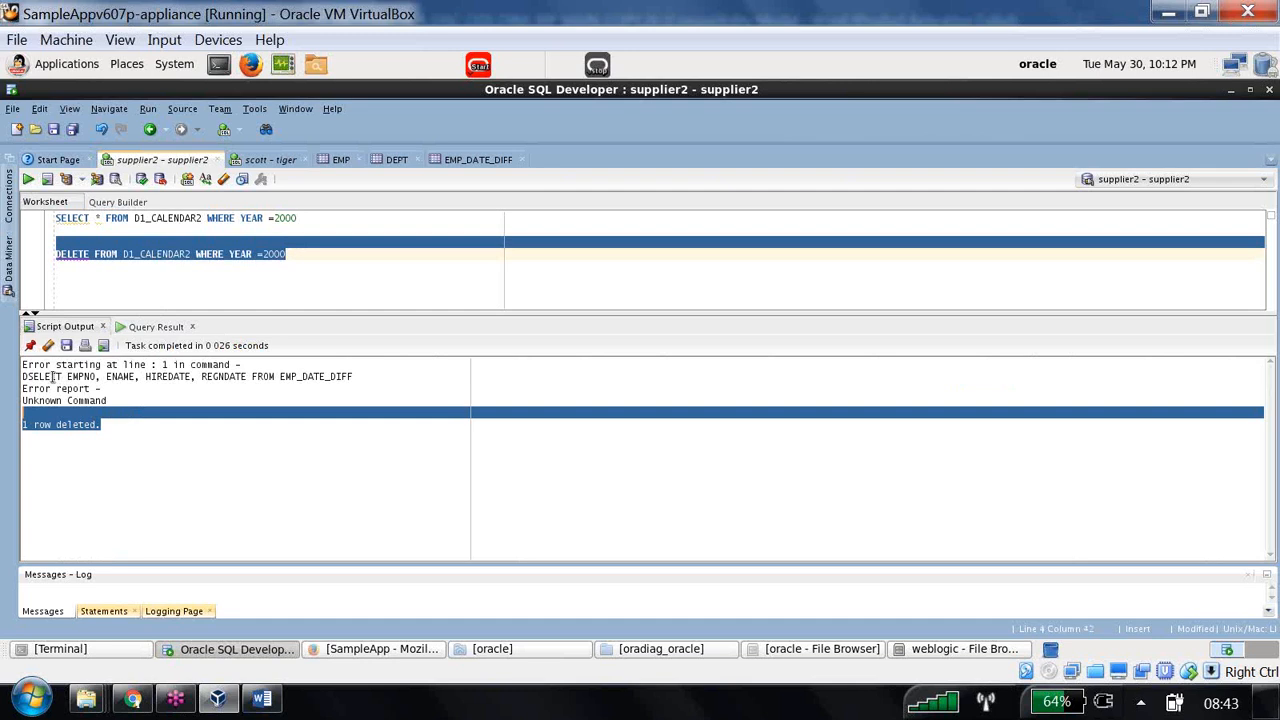
{"action": "left_click", "coordinate": [143, 181]}
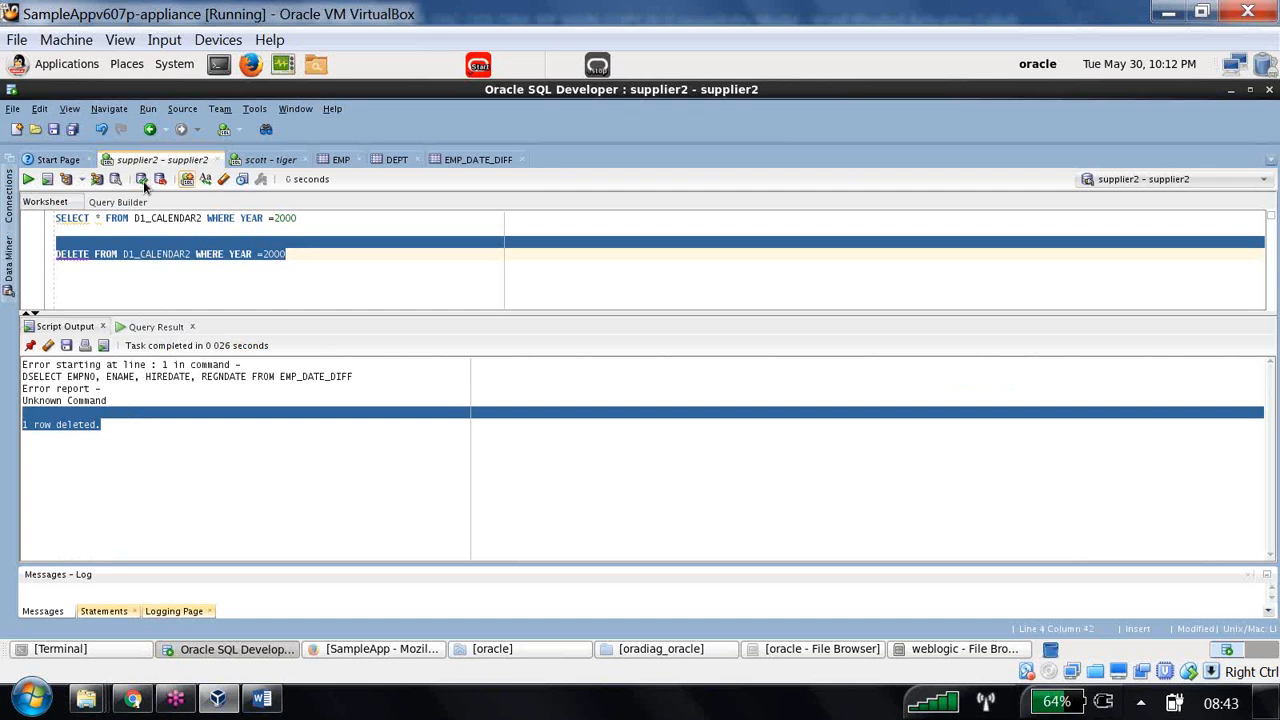
{"action": "left_click", "coordinate": [325, 262]}
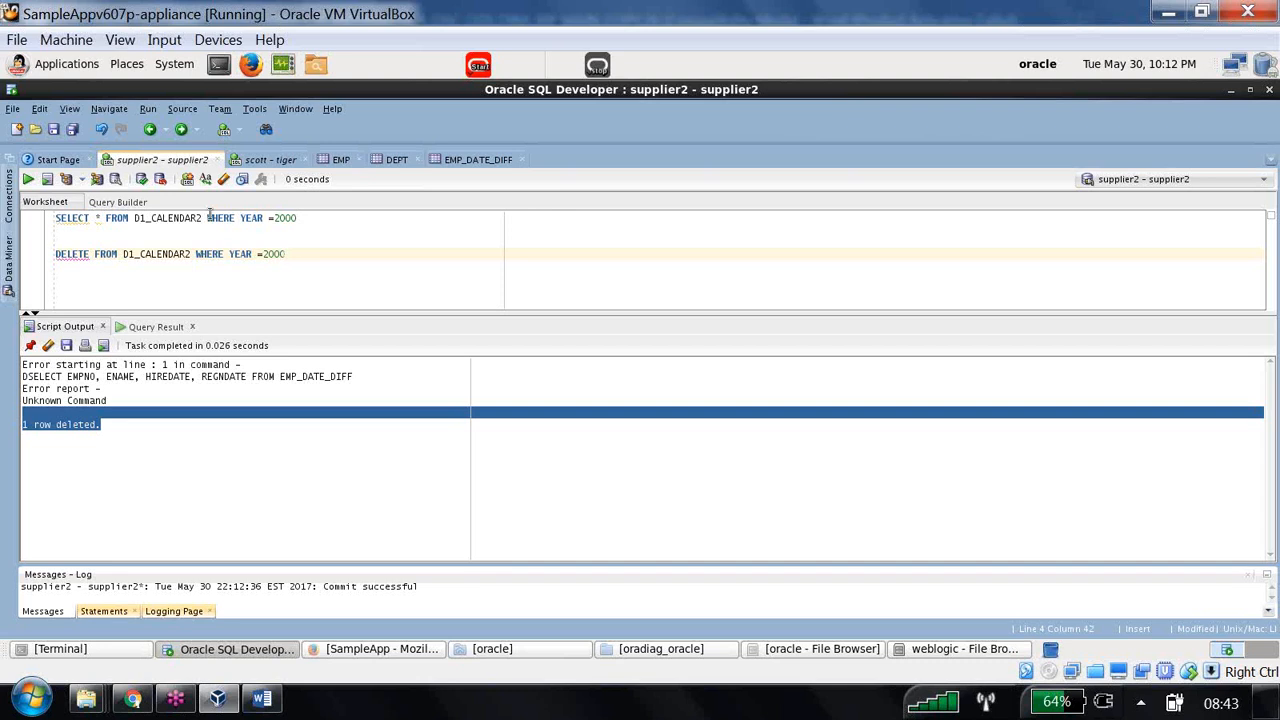
{"action": "left_click_drag", "start_coordinate": [207, 218], "coordinate": [292, 262]}
- Change the query to SELECT MONTHCODE FROM D1_CALENDAR2, run it, and sort the month codes ascending
{"action": "key", "text": "Delete"}
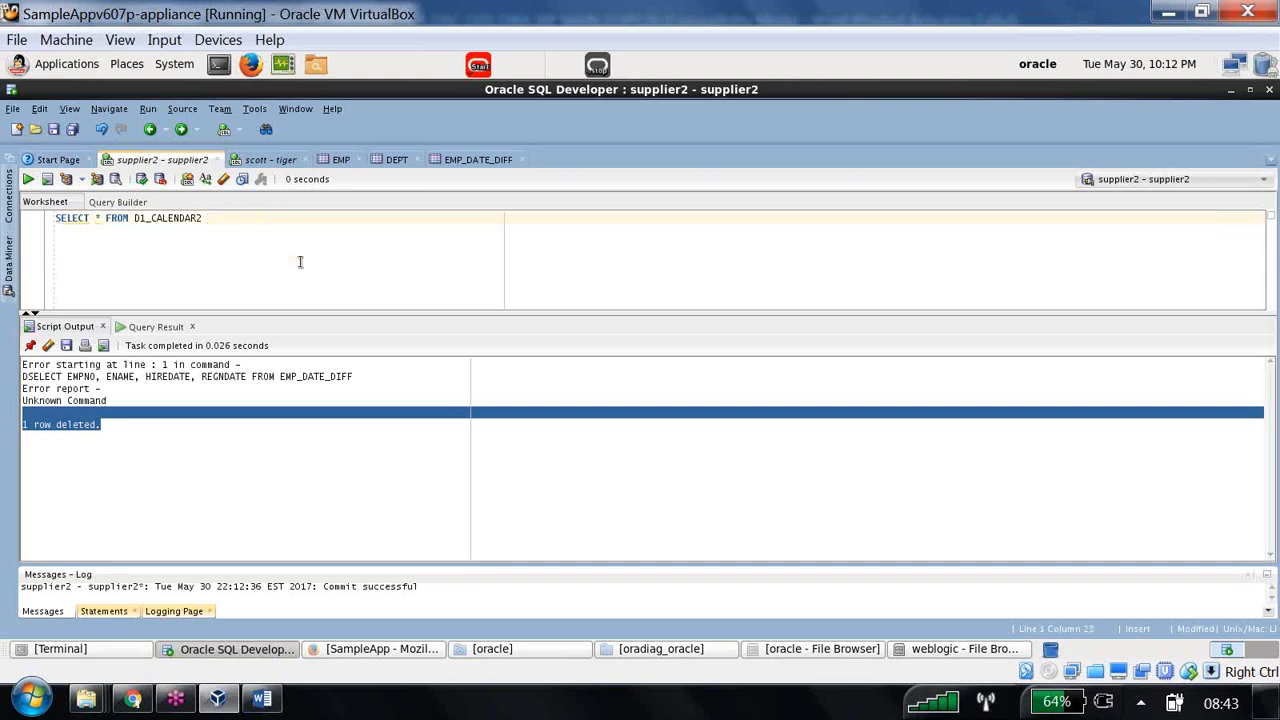
{"action": "left_click", "coordinate": [98, 217]}
{"action": "key", "text": "BackSpace"}
{"action": "type", "text": "MAX(MON"}
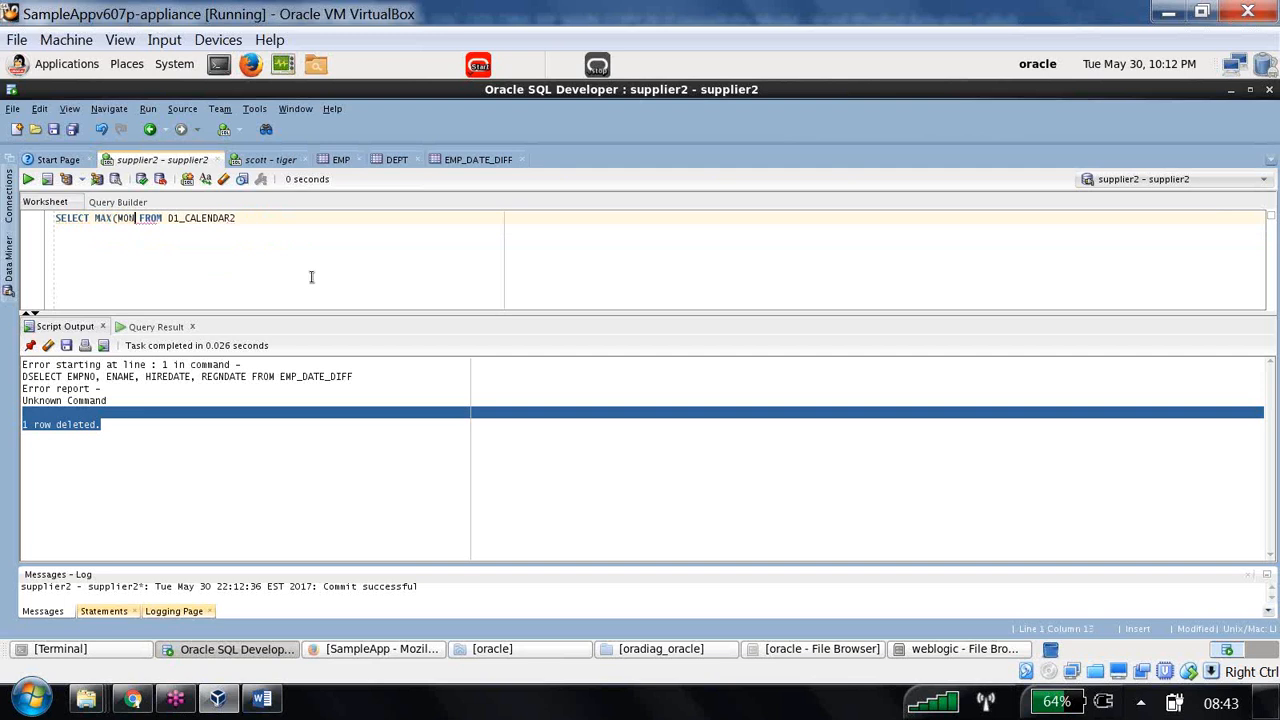
{"action": "key", "text": "BackSpace"}
{"action": "key", "text": "BackSpace"}
{"action": "key", "text": "BackSpace"}
{"action": "key", "text": "BackSpace"}
{"action": "key", "text": "BackSpace"}
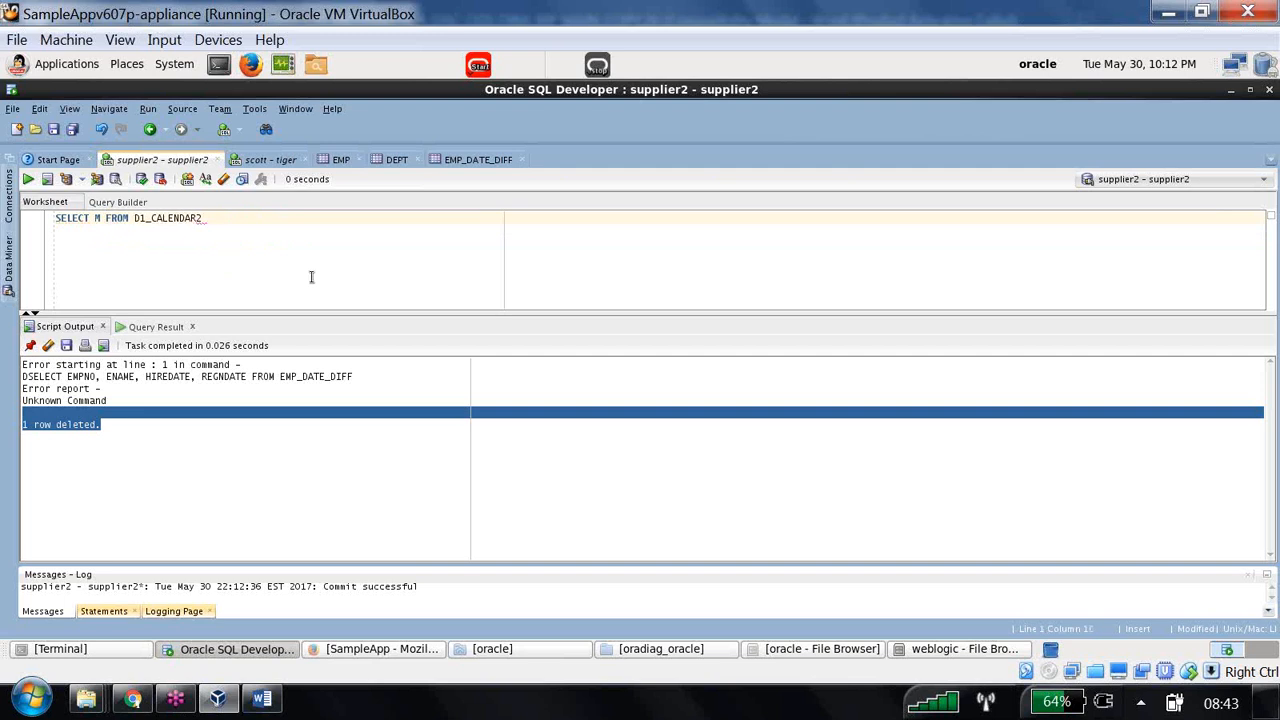
{"action": "type", "text": "ONTHCODE"}
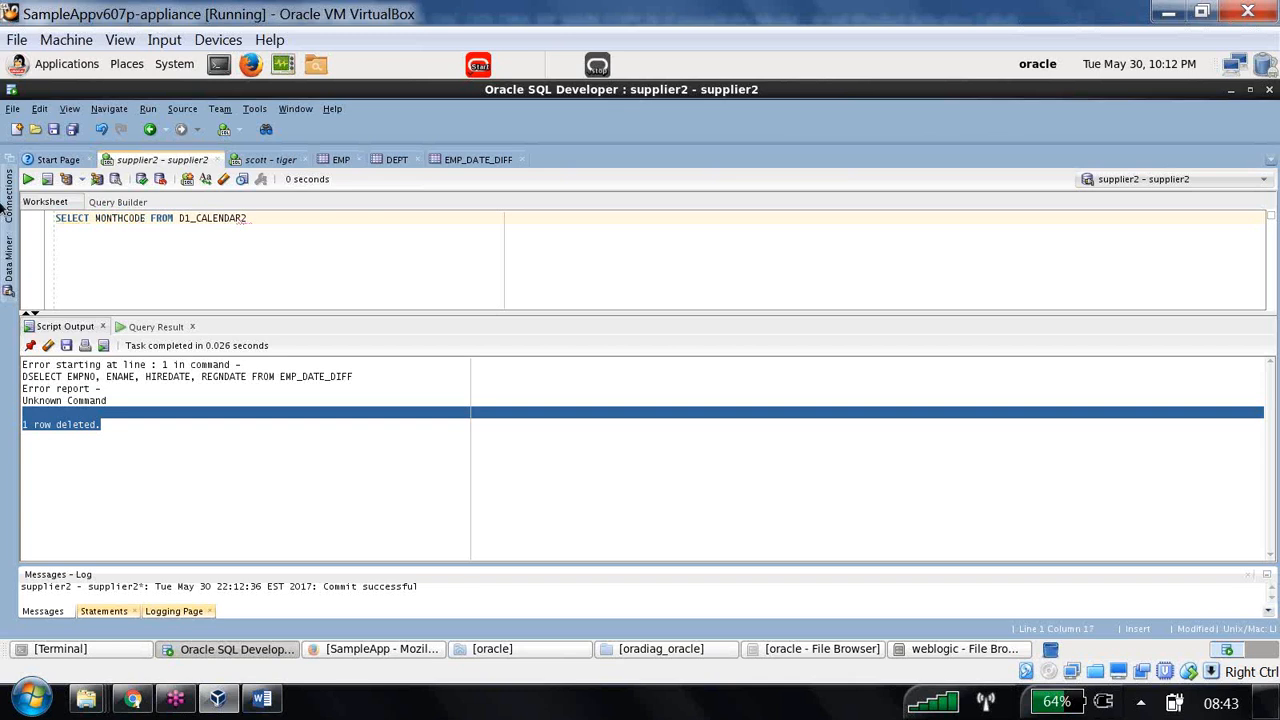
{"action": "left_click", "coordinate": [29, 179]}
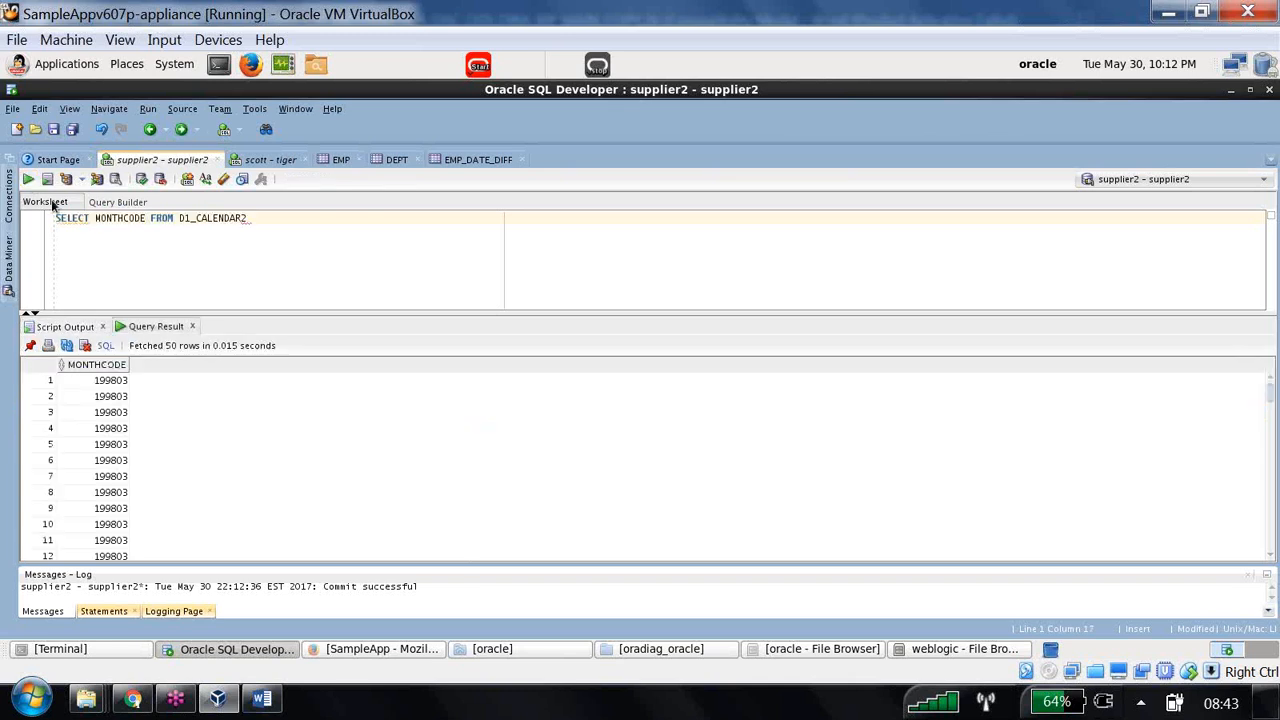
{"action": "double_click", "coordinate": [100, 365]}
{"action": "left_click", "coordinate": [103, 383]}
{"action": "scroll", "coordinate": [108, 480], "scroll_direction": "down", "scroll_amount": 19}
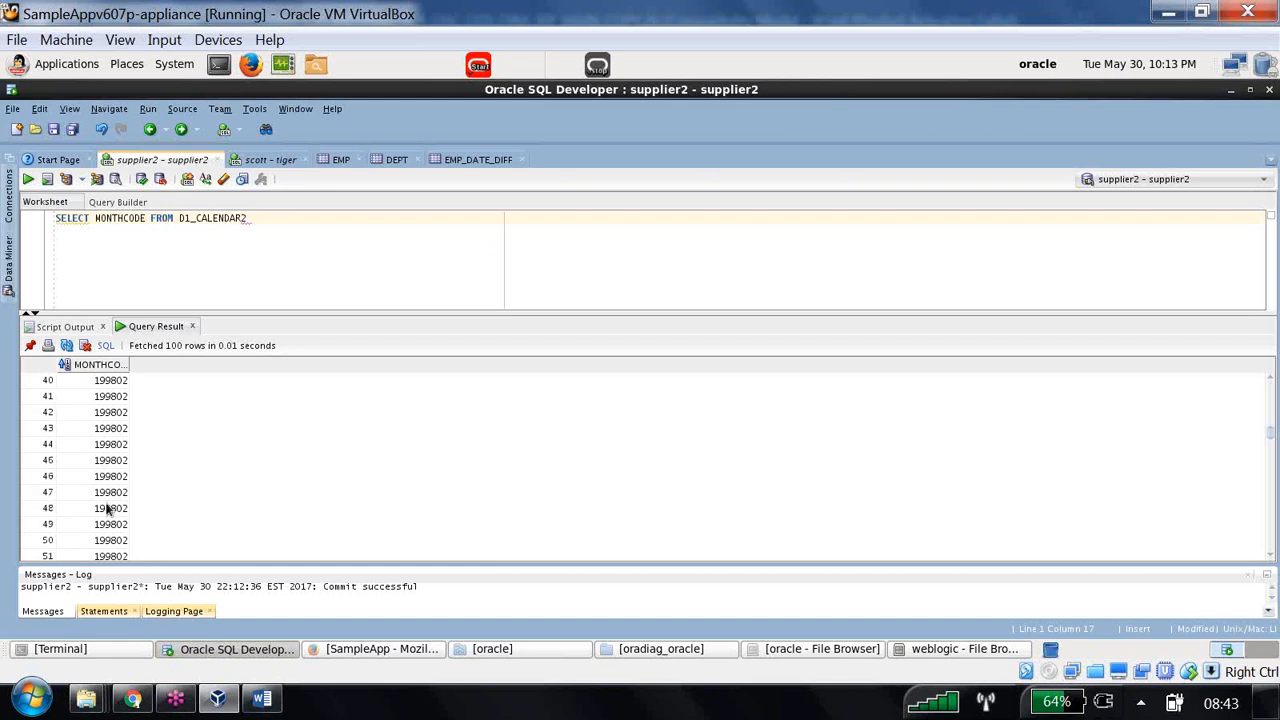
{"action": "left_click_drag", "start_coordinate": [360, 326], "coordinate": [371, 243]}
{"action": "scroll", "coordinate": [130, 525], "scroll_direction": "down", "scroll_amount": 11}
{"action": "scroll", "coordinate": [120, 538], "scroll_direction": "down", "scroll_amount": 20}
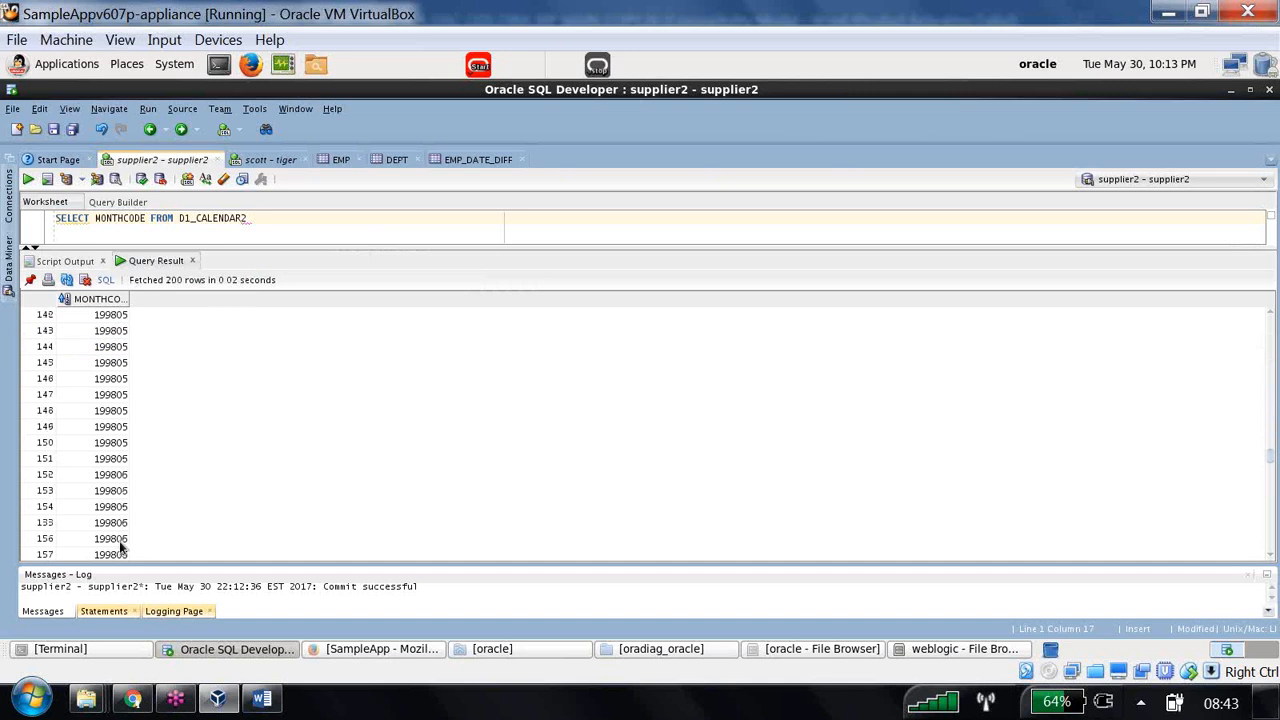
- Add DISTINCT to list the 16 month codes, sorted from 199801 to 199904
{"action": "left_click", "coordinate": [95, 220]}
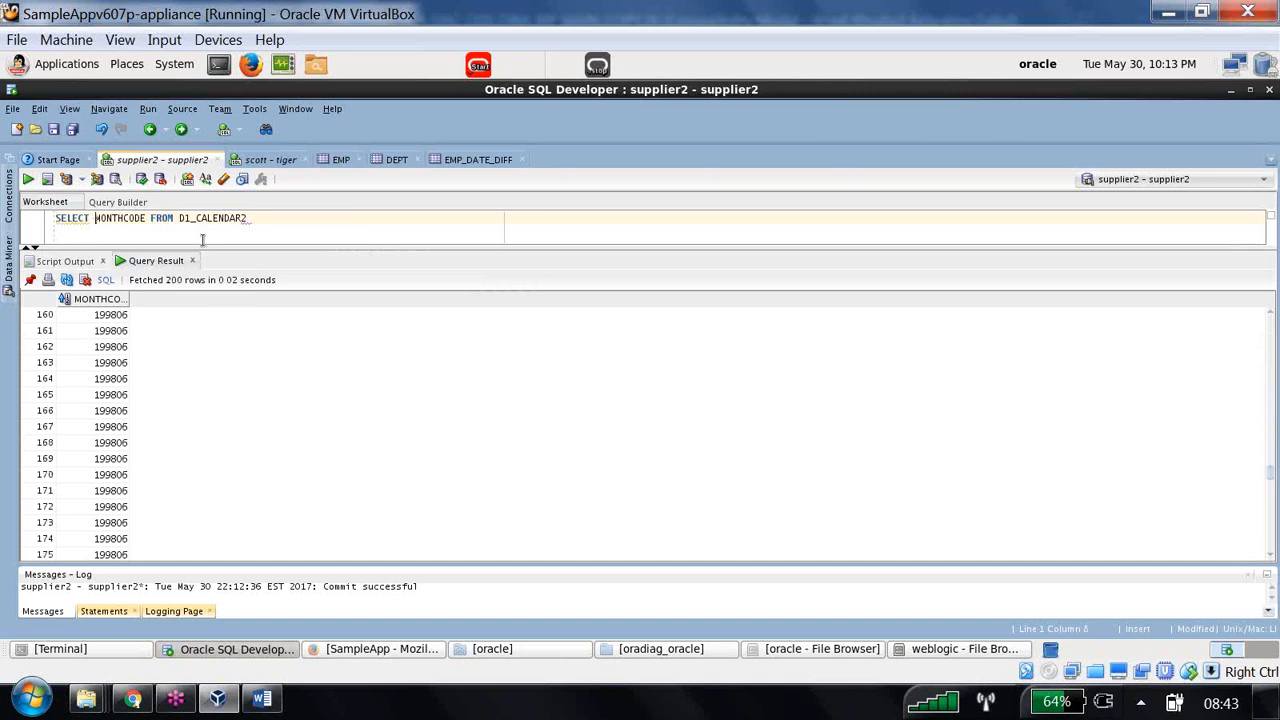
{"action": "type", "text": "DISTINCT"}
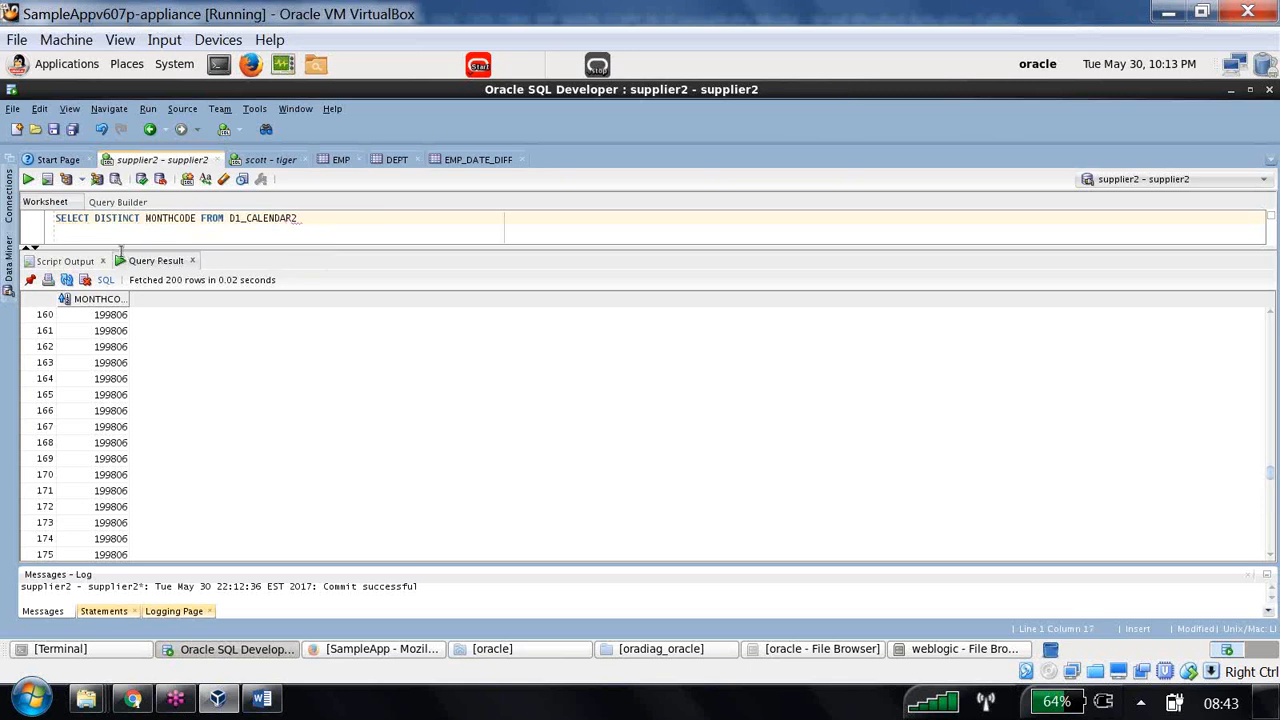
{"action": "left_click", "coordinate": [28, 179]}
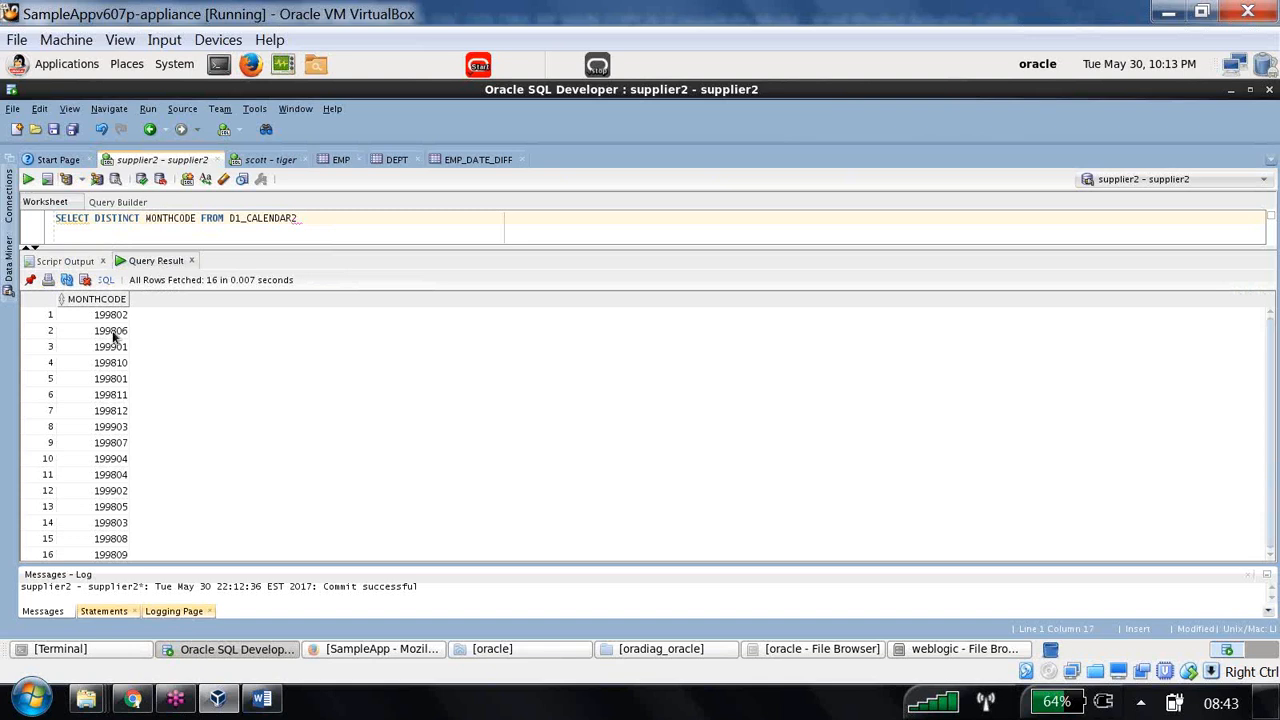
{"action": "left_click", "coordinate": [110, 316]}
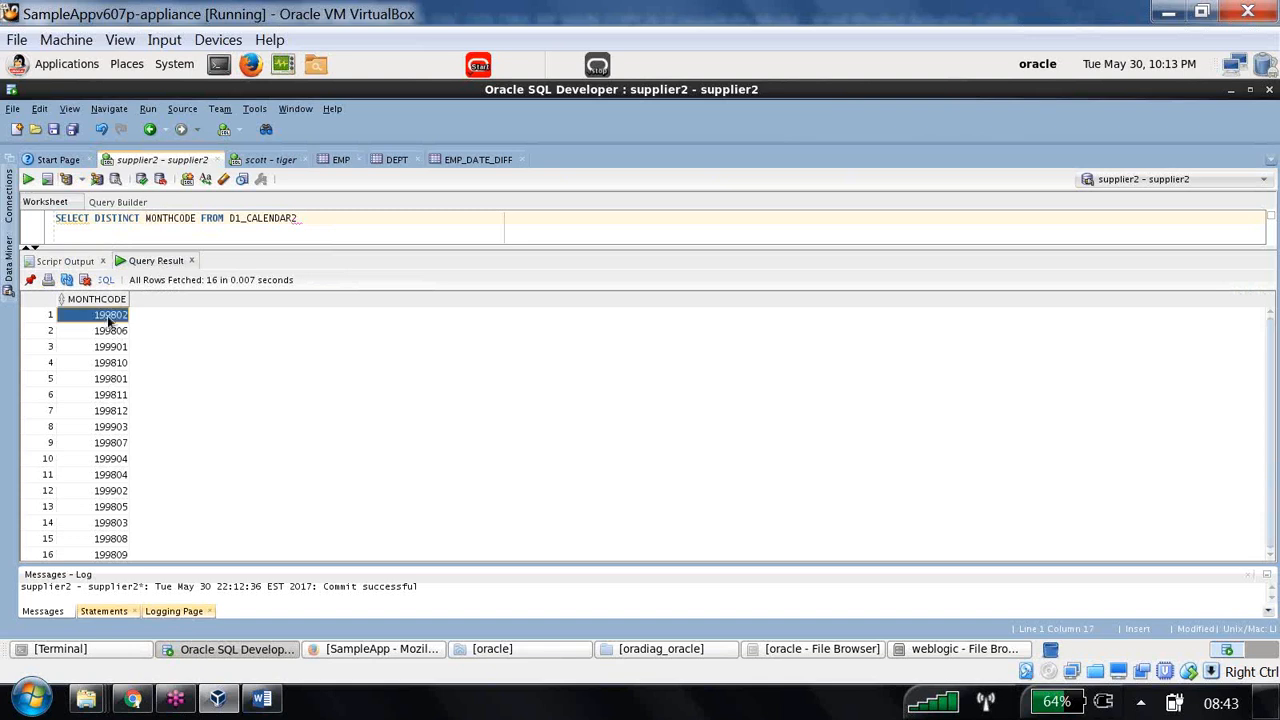
{"action": "scroll", "coordinate": [115, 387], "scroll_direction": "down", "scroll_amount": 1}
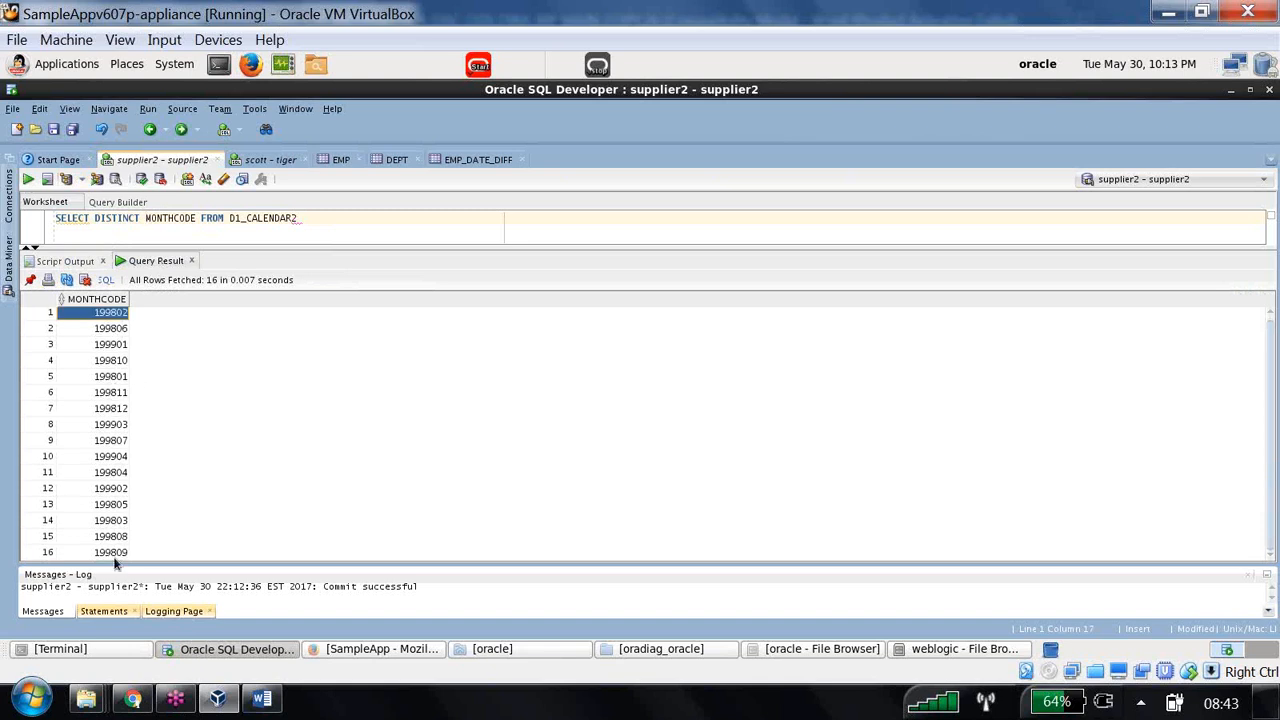
{"action": "left_click", "coordinate": [63, 301]}
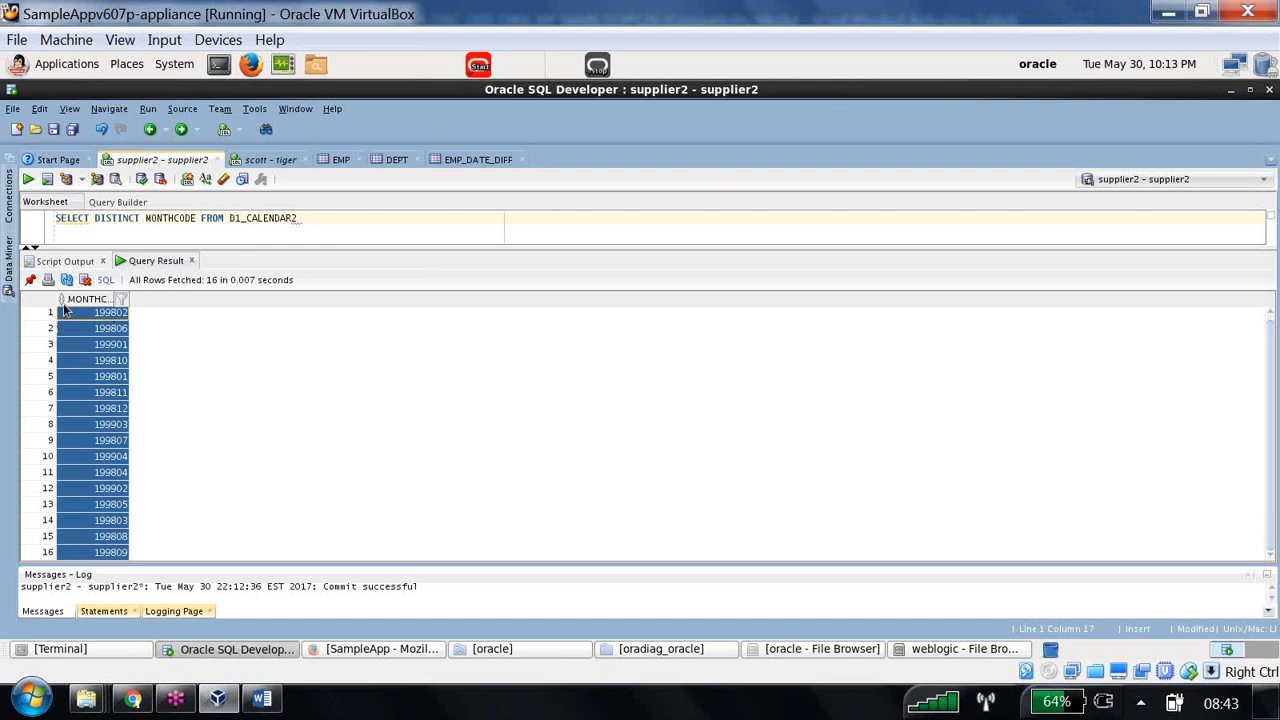
{"action": "left_click", "coordinate": [108, 315]}
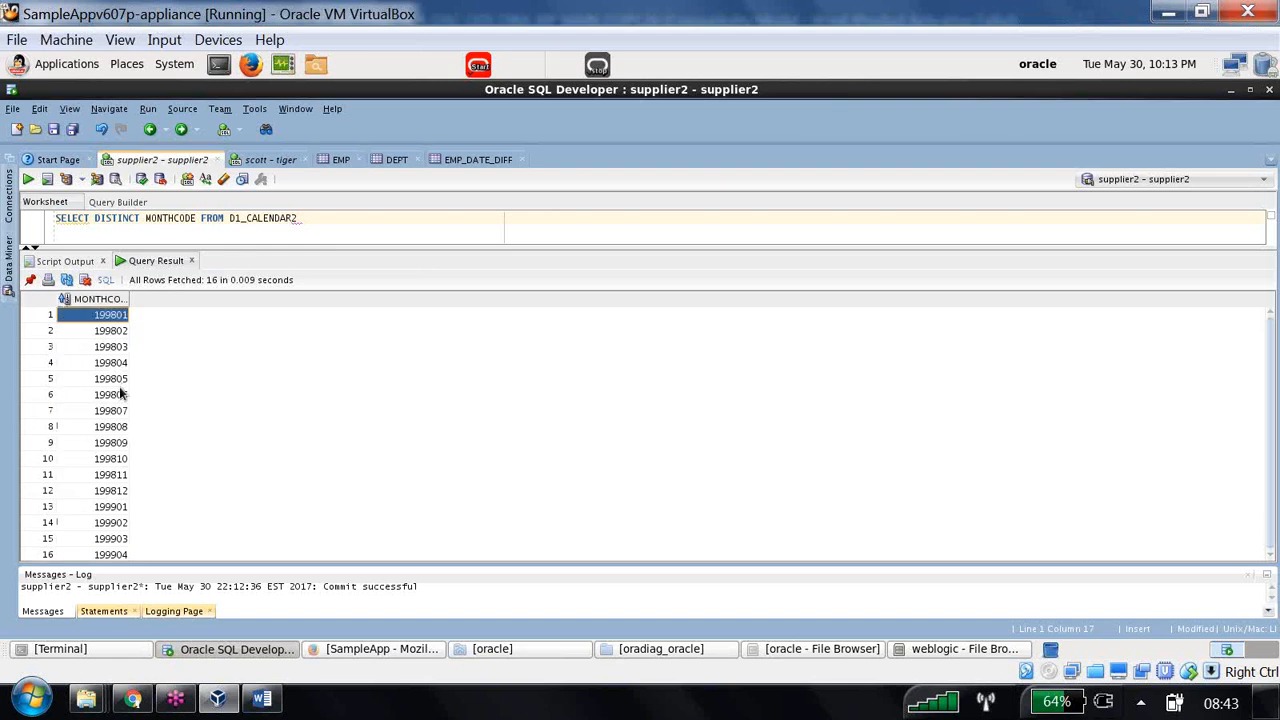
{"action": "left_click", "coordinate": [114, 556]}
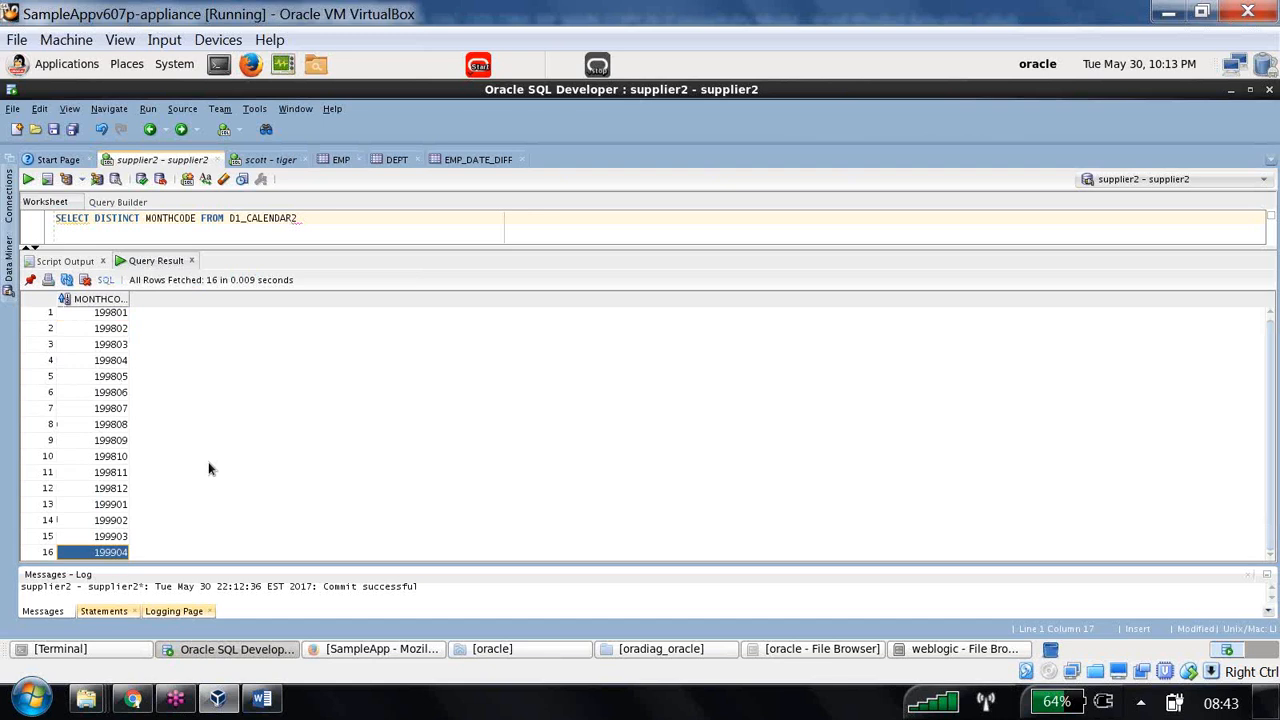
{"action": "left_click", "coordinate": [115, 315]}
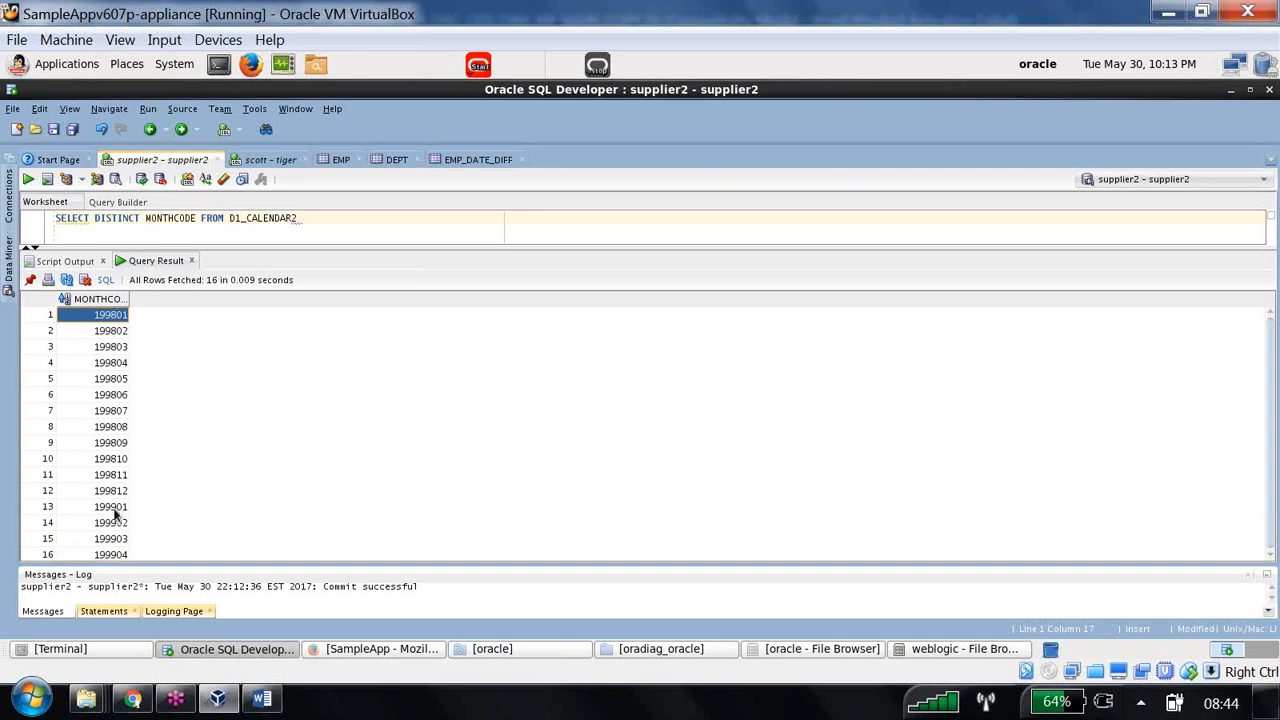
{"action": "left_click_drag", "start_coordinate": [115, 507], "coordinate": [115, 556]}
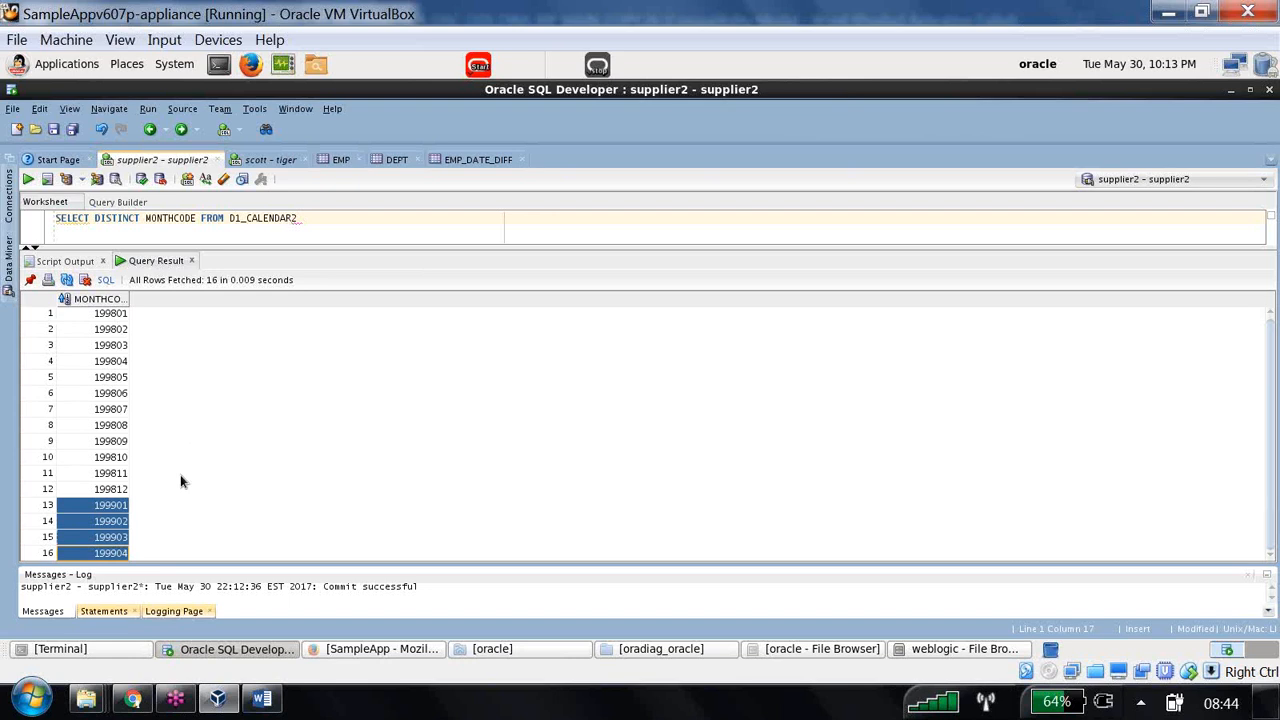
{"action": "left_click_drag", "start_coordinate": [144, 217], "coordinate": [61, 217]}
- Run SELECT MAX(MONTHCODE) FROM D1_CALENDAR2, returning 199904, then return to Oracle BI in the browser
{"action": "left_click", "coordinate": [145, 218]}
{"action": "key", "text": "BackSpace"}
{"action": "key", "text": "BackSpace"}
{"action": "key", "text": "BackSpace"}
{"action": "key", "text": "BackSpace"}
{"action": "key", "text": "BackSpace"}
{"action": "key", "text": "BackSpace"}
{"action": "key", "text": "BackSpace"}
{"action": "key", "text": "BackSpace"}
{"action": "key", "text": "BackSpace"}
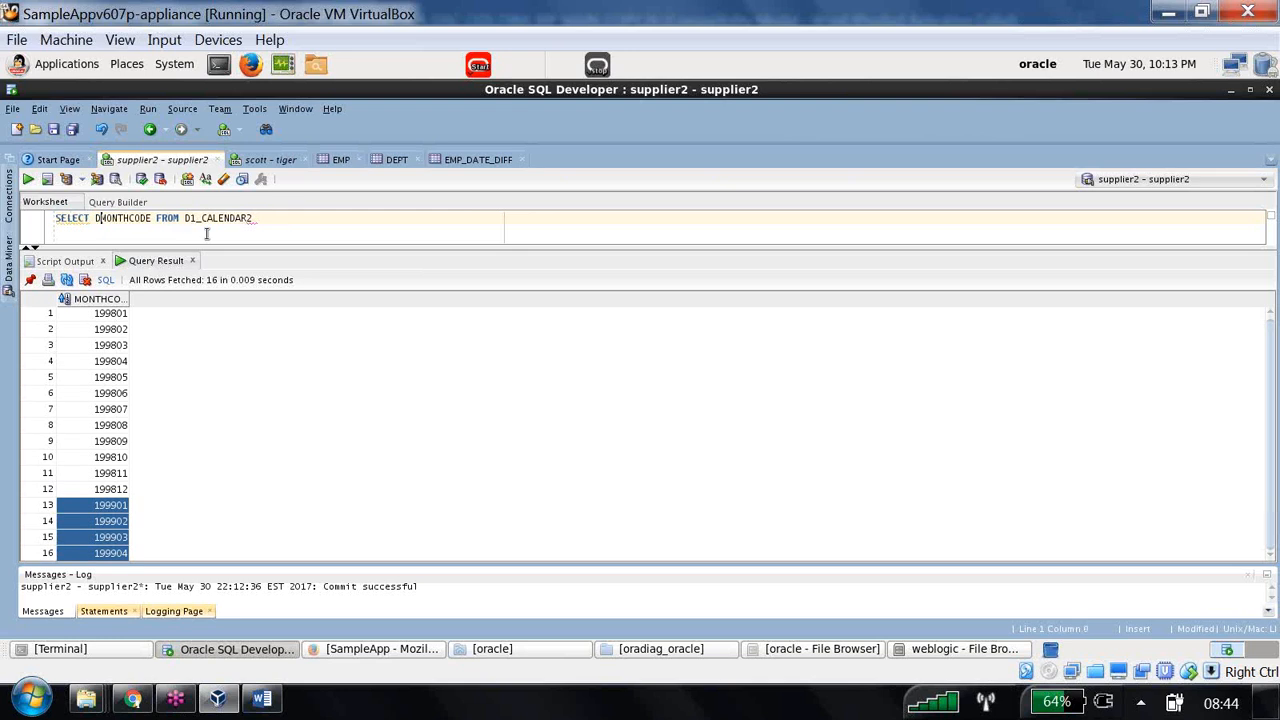
{"action": "type", "text": "MAX("}
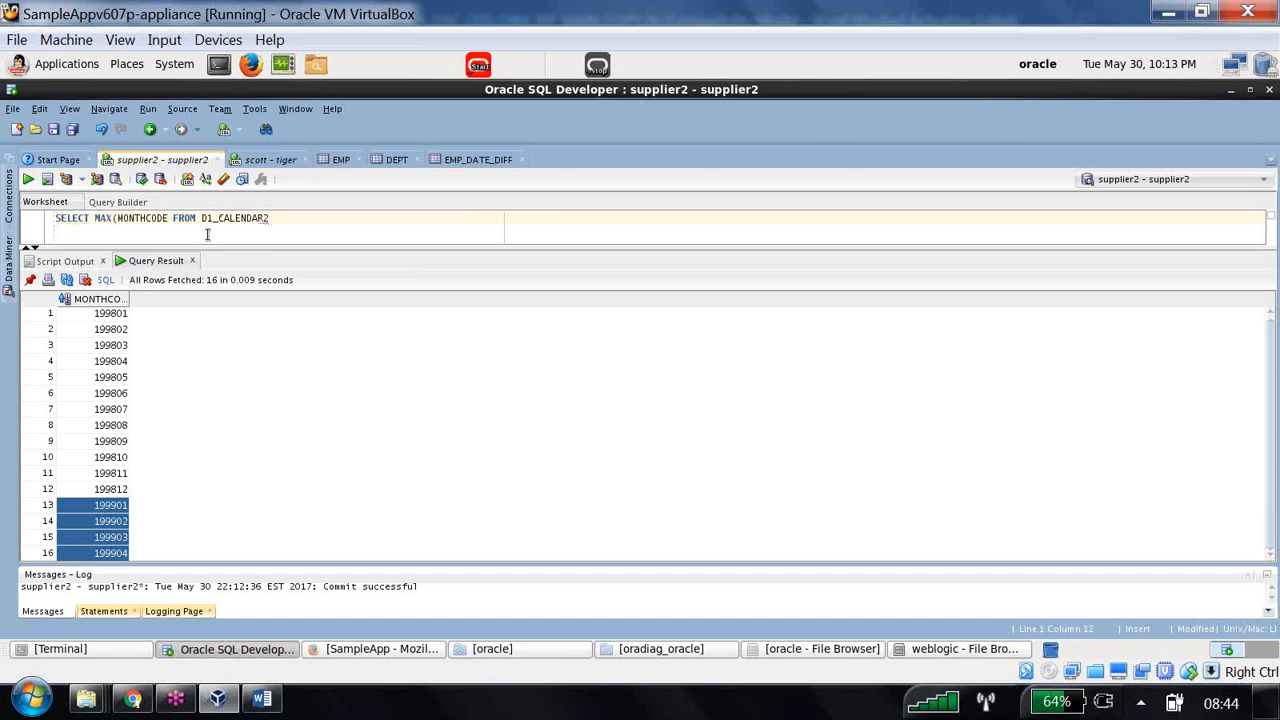
{"action": "left_click", "coordinate": [163, 218]}
{"action": "type", "text": ")"}
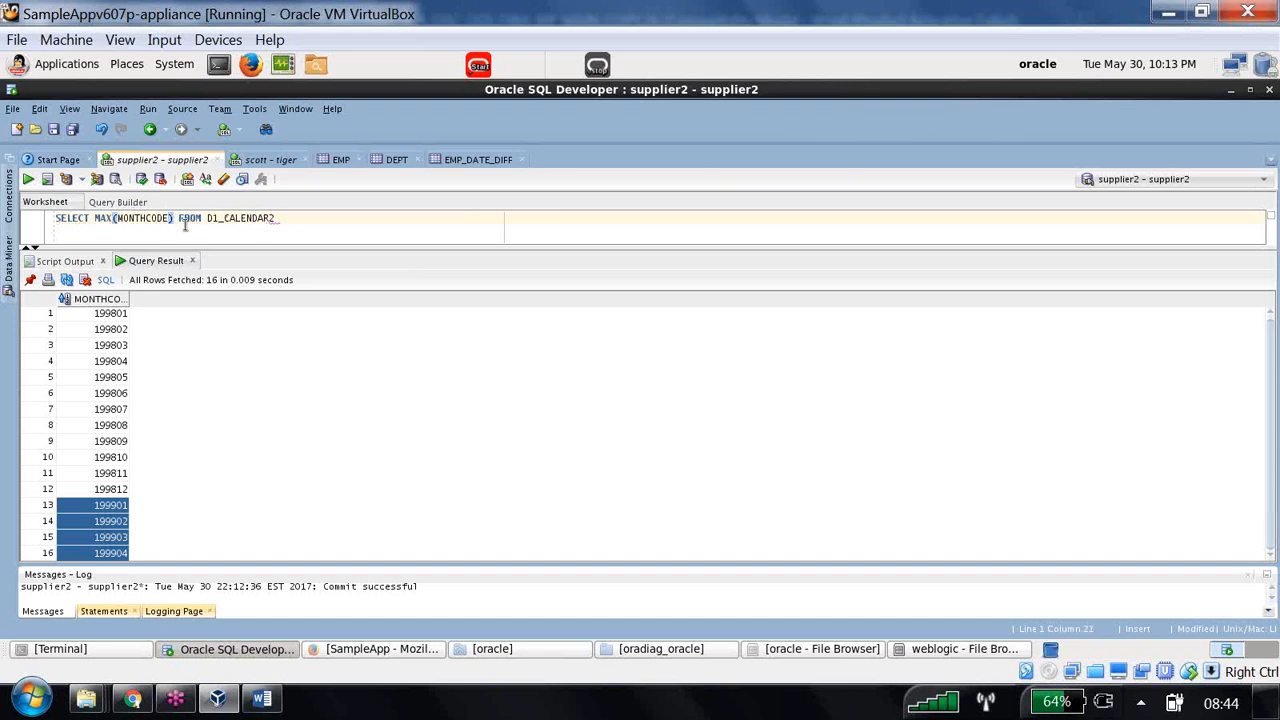
{"action": "left_click", "coordinate": [28, 179]}
{"action": "left_click", "coordinate": [136, 316]}
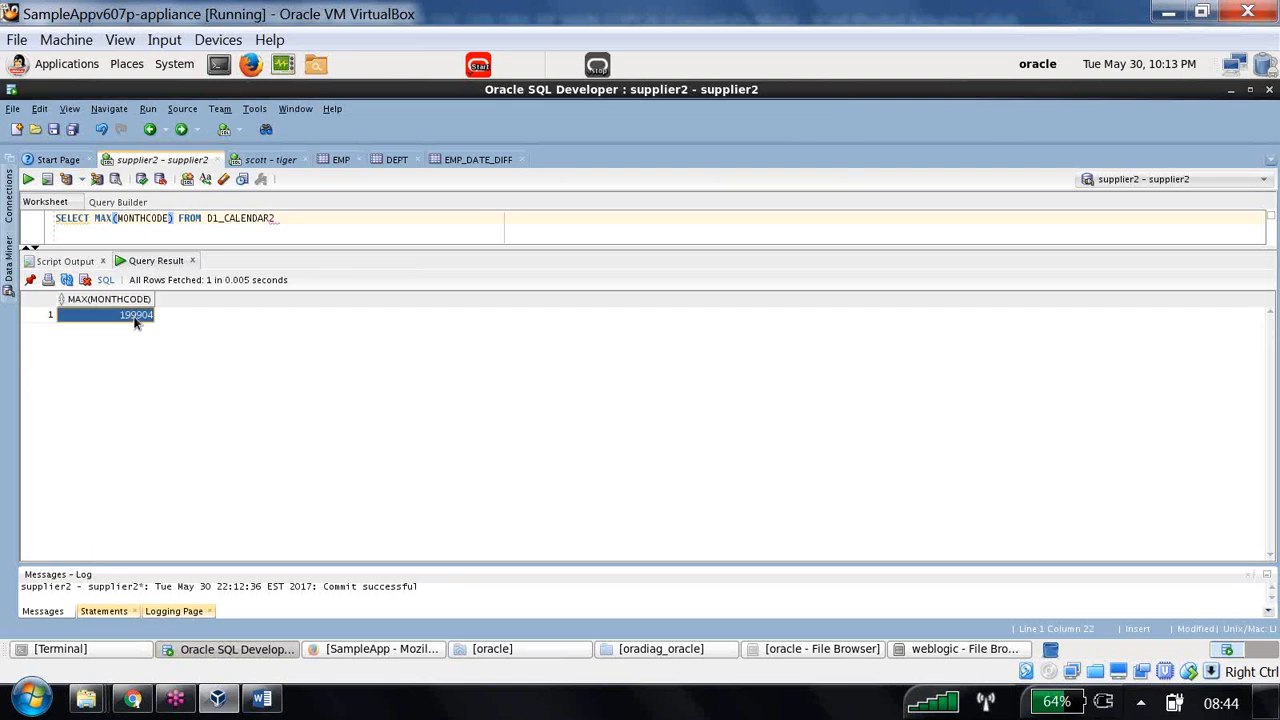
{"action": "left_click_drag", "start_coordinate": [310, 220], "coordinate": [43, 222]}
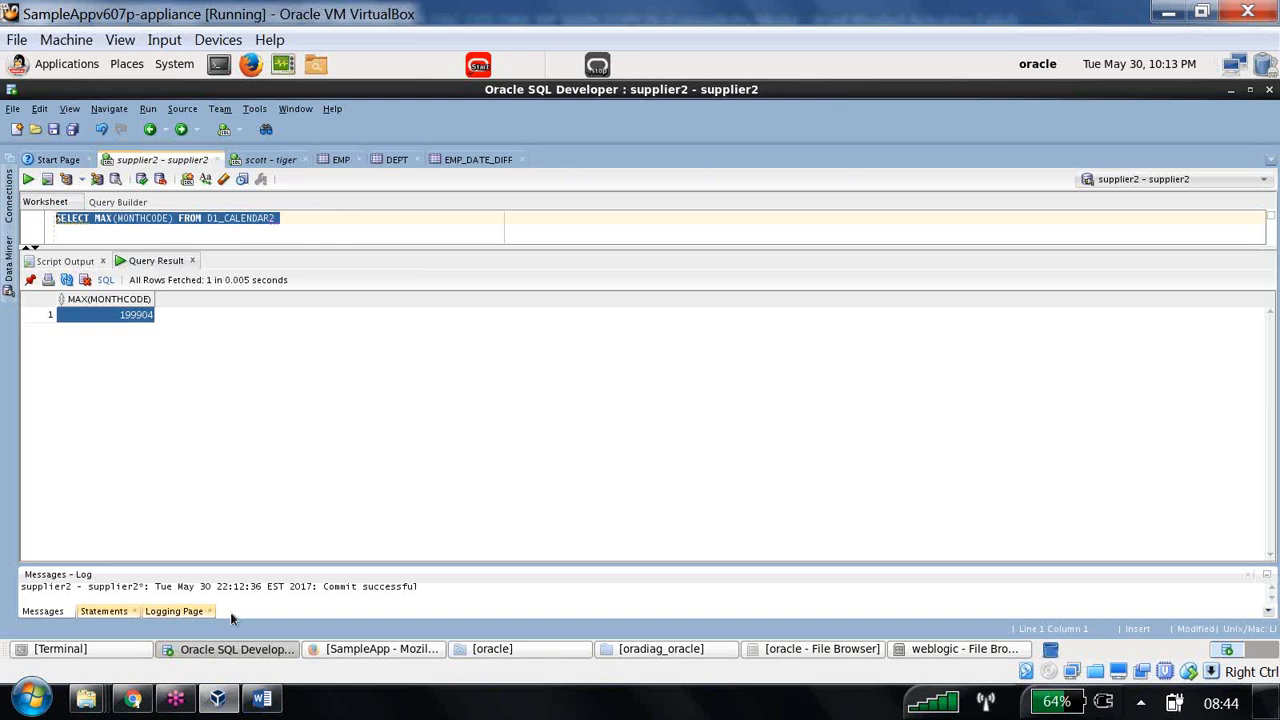
{"action": "left_click", "coordinate": [136, 700]}
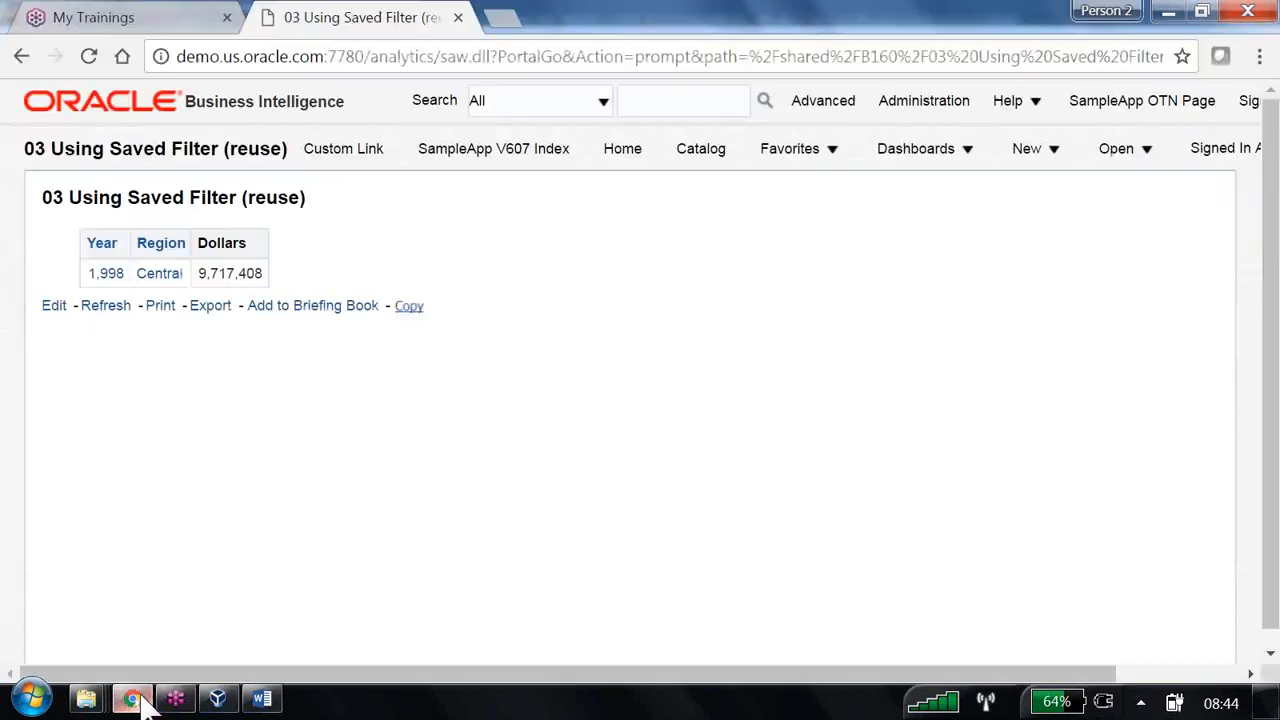
- Create a new B160 Supplier Sales Rep analysis with the Dim - time Monthcode column
{"action": "left_click", "coordinate": [1024, 160]}
{"action": "left_click", "coordinate": [1068, 311]}
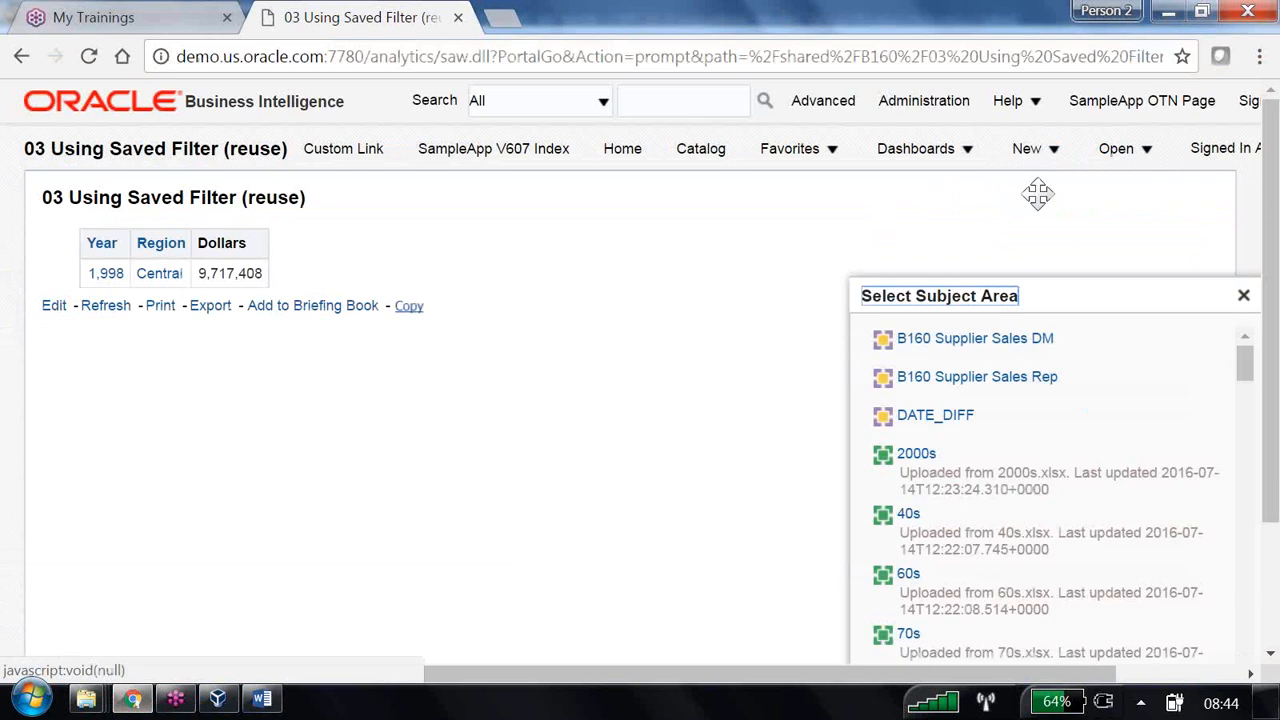
{"action": "left_click", "coordinate": [985, 377]}
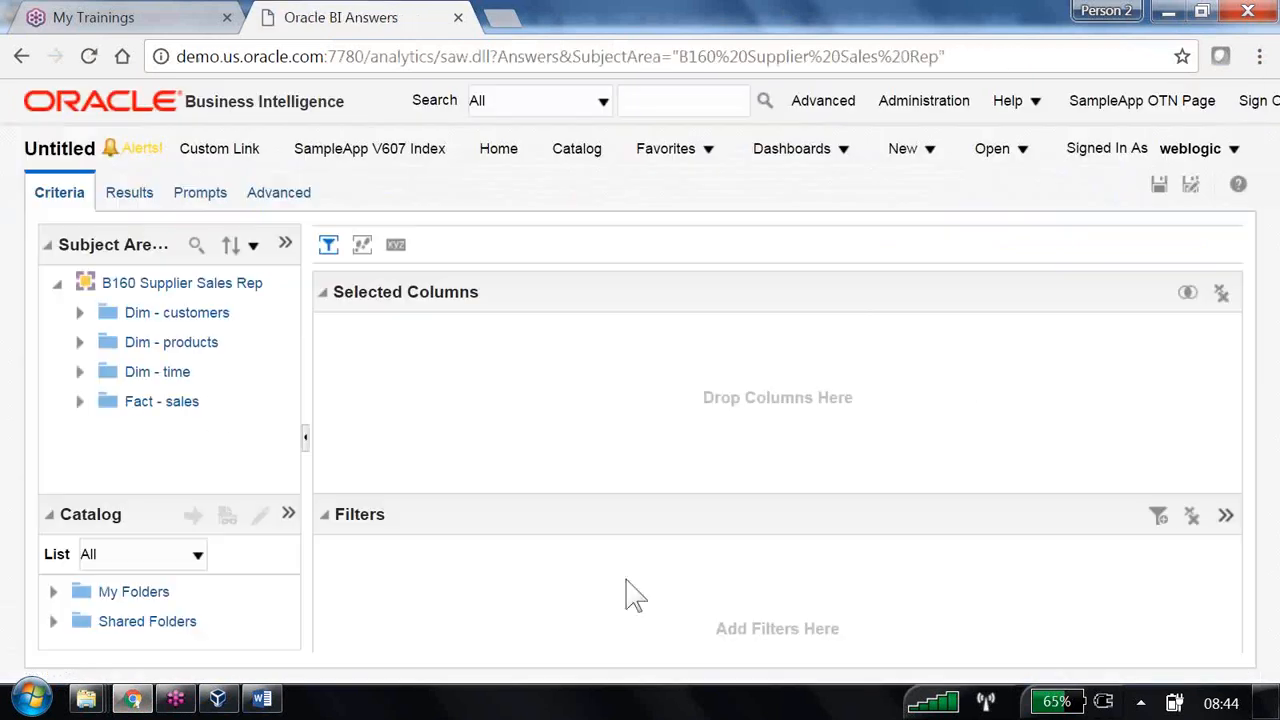
{"action": "left_click", "coordinate": [80, 372]}
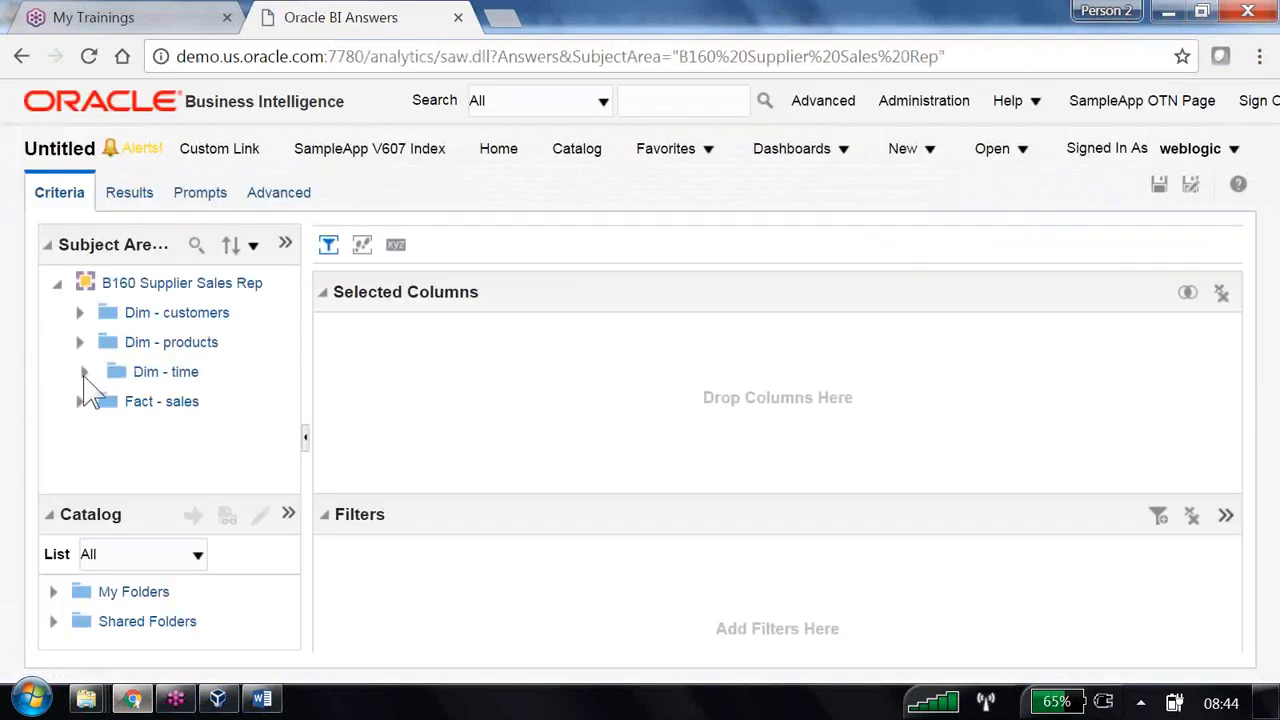
{"action": "double_click", "coordinate": [185, 437]}
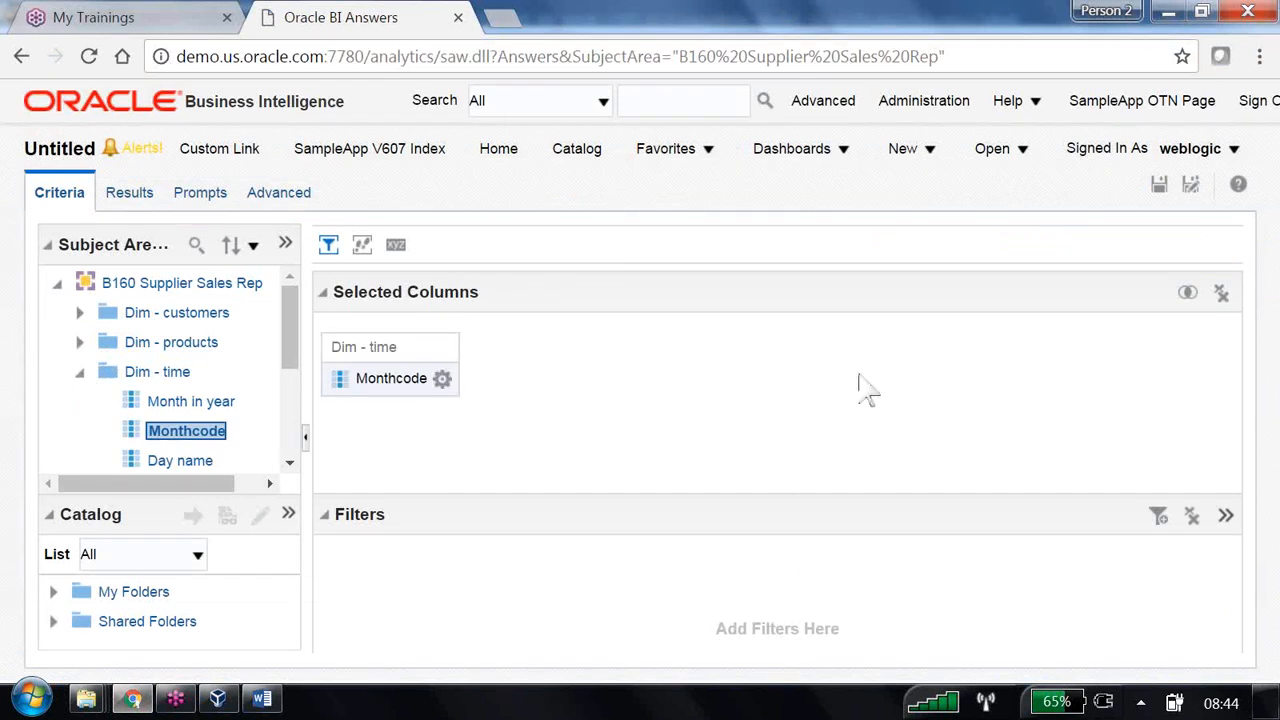
- Save the analysis as 'currentmonth' in /Shared Folders/B160
{"action": "left_click", "coordinate": [1200, 194]}
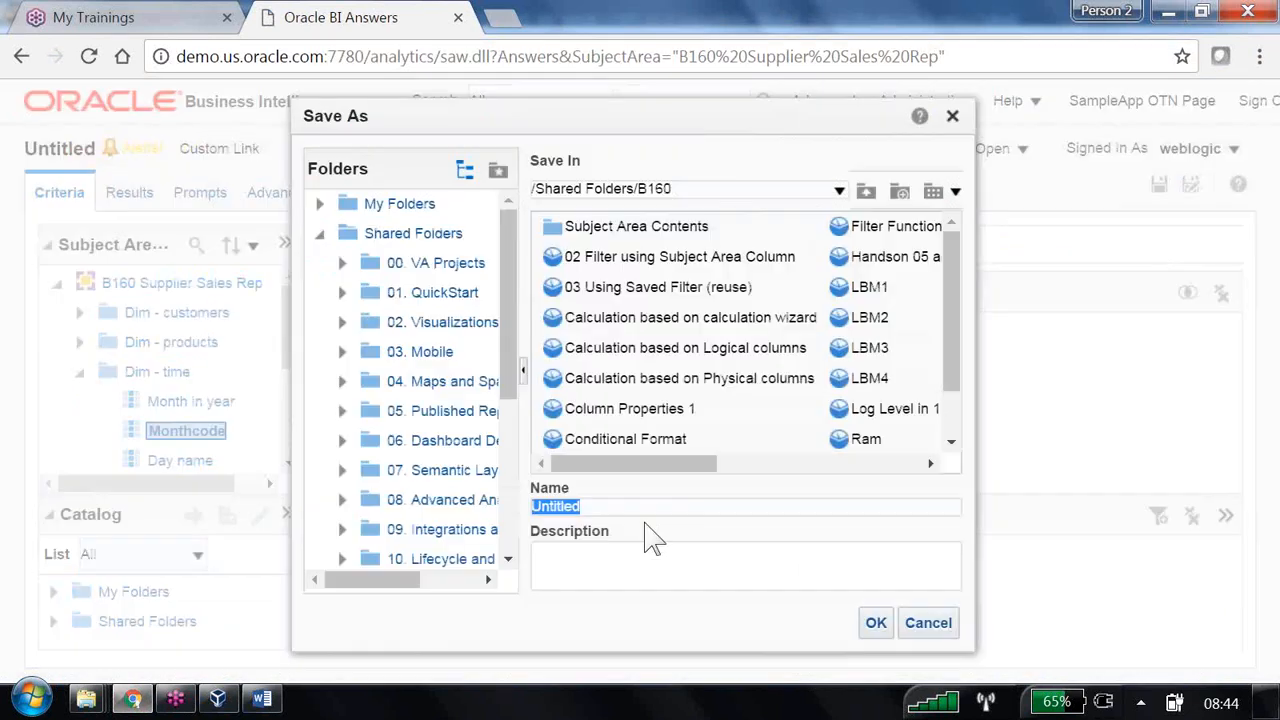
{"action": "type", "text": "currentmonth"}
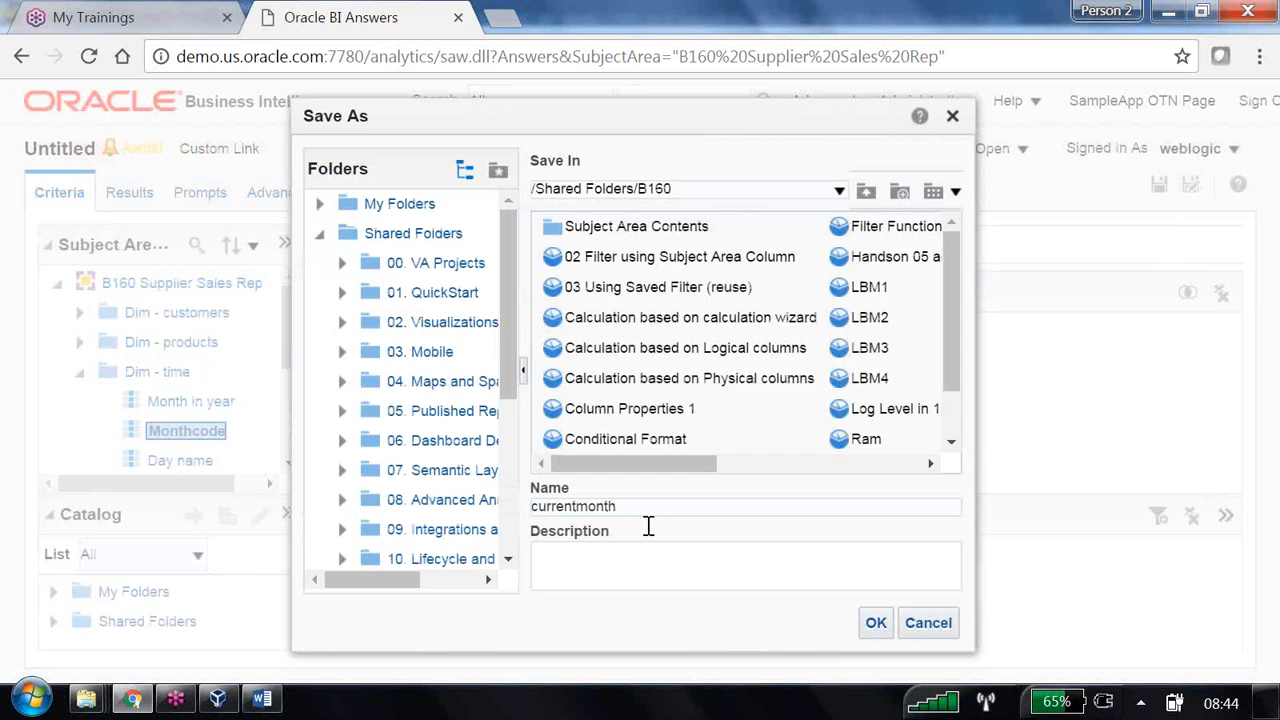
{"action": "left_click", "coordinate": [882, 625]}
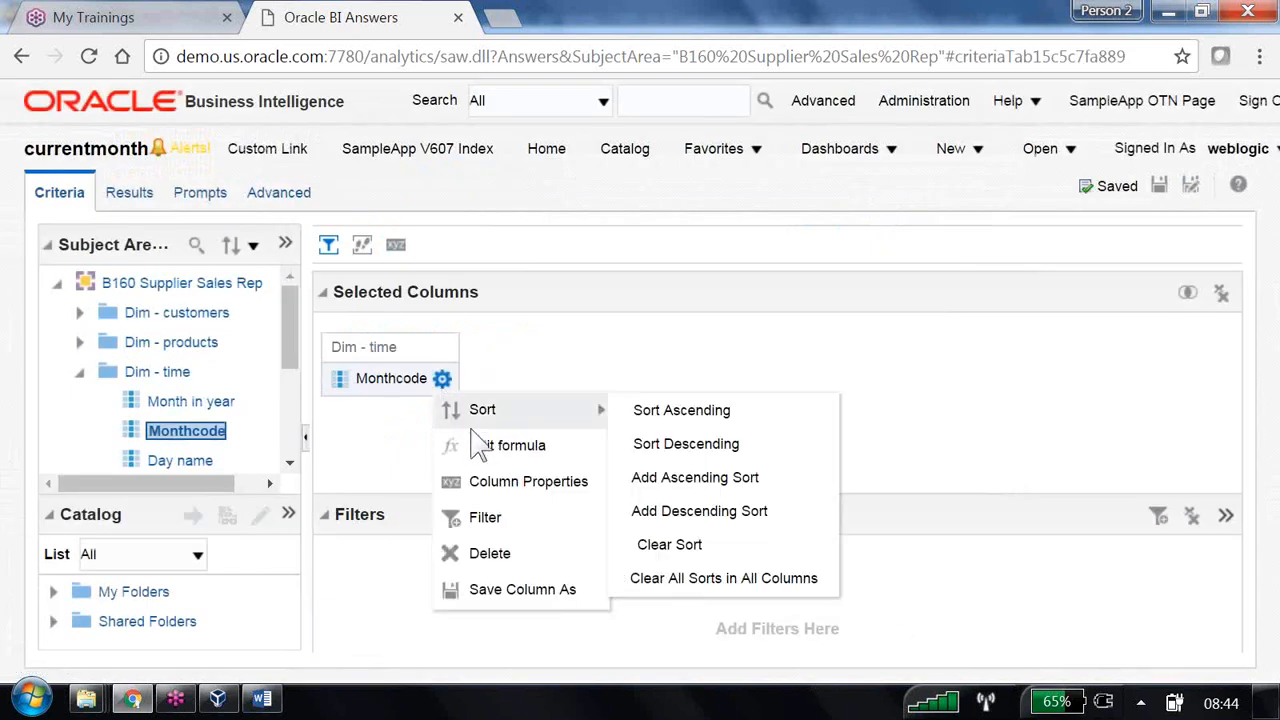
- Wrap the Monthcode column formula in MAX(), confirm the 199,904 result, and save currentmonth
{"action": "left_click", "coordinate": [494, 449]}
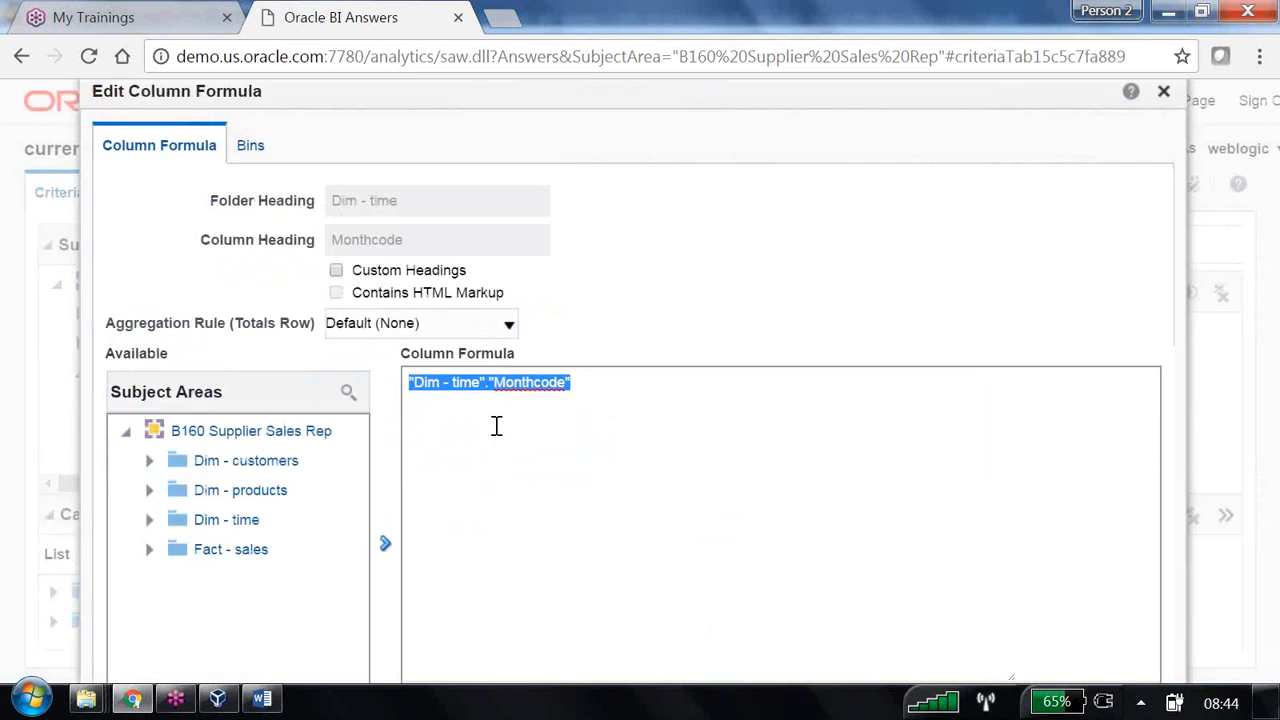
{"action": "left_click", "coordinate": [600, 390]}
{"action": "key", "text": "Home"}
{"action": "type", "text": "MAX("}
{"action": "type", "text": ")"}
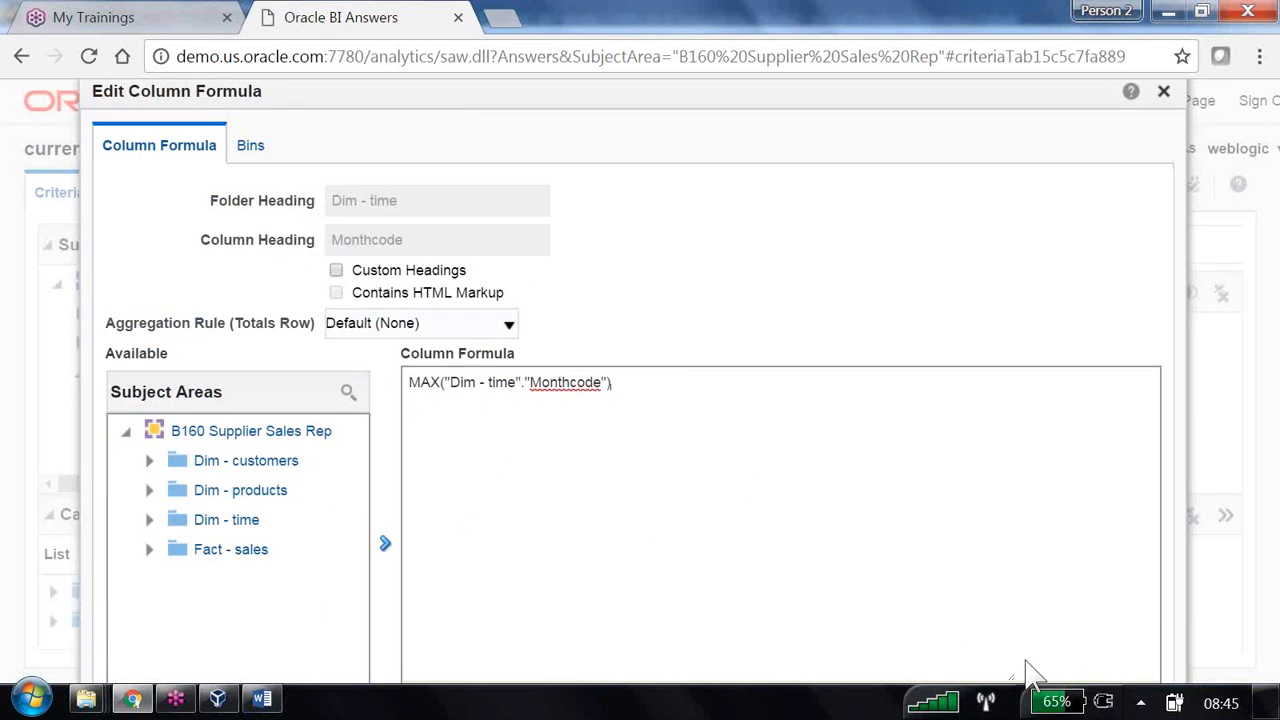
{"action": "scroll", "coordinate": [1030, 670], "scroll_direction": "down", "scroll_amount": 2}
{"action": "left_click", "coordinate": [1087, 648]}
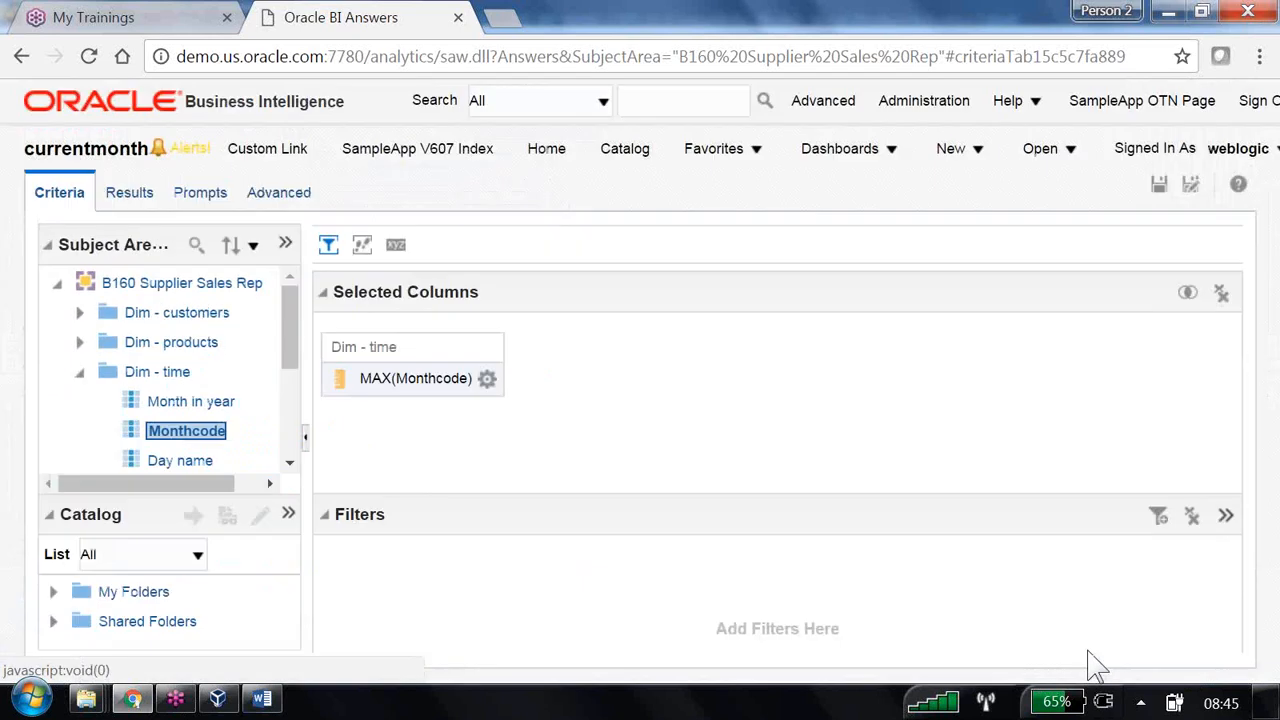
{"action": "left_click", "coordinate": [141, 199]}
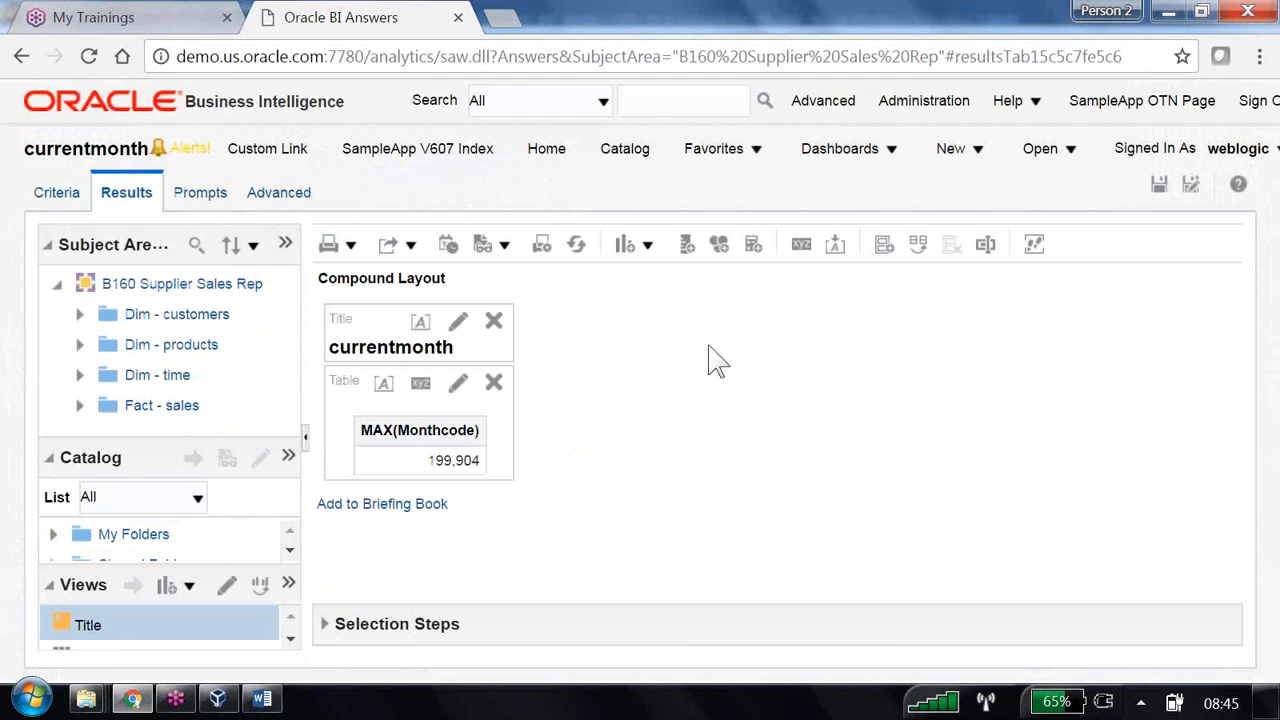
{"action": "left_click", "coordinate": [1160, 186]}
{"action": "left_click", "coordinate": [924, 104]}
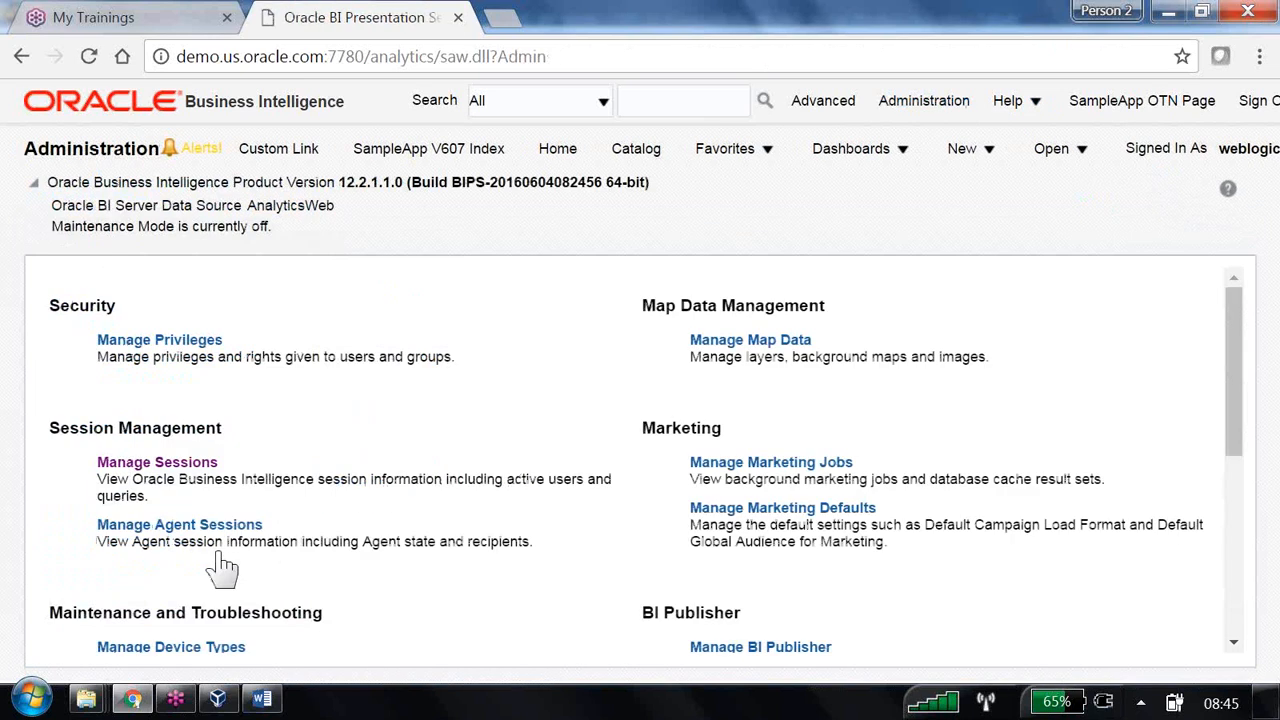
{"action": "left_click", "coordinate": [150, 464]}
{"action": "scroll", "coordinate": [567, 458], "scroll_direction": "down", "scroll_amount": 10}
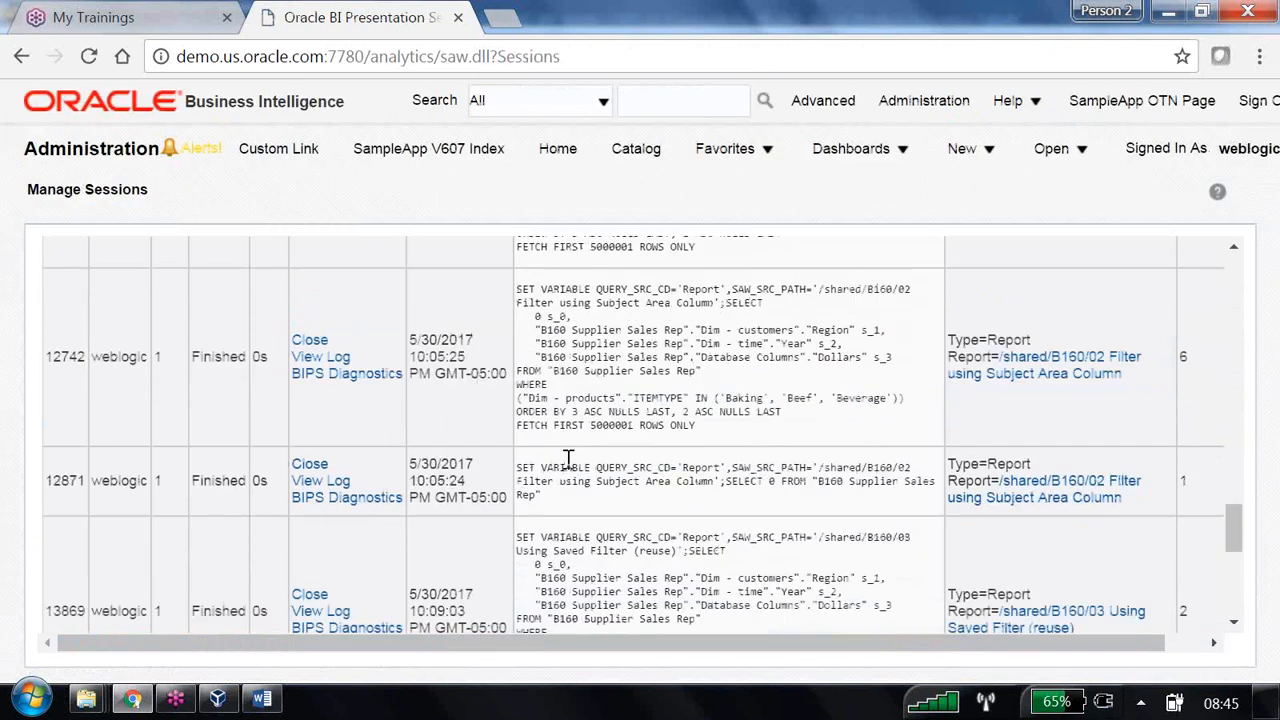
{"action": "scroll", "coordinate": [567, 458], "scroll_direction": "down", "scroll_amount": 15}
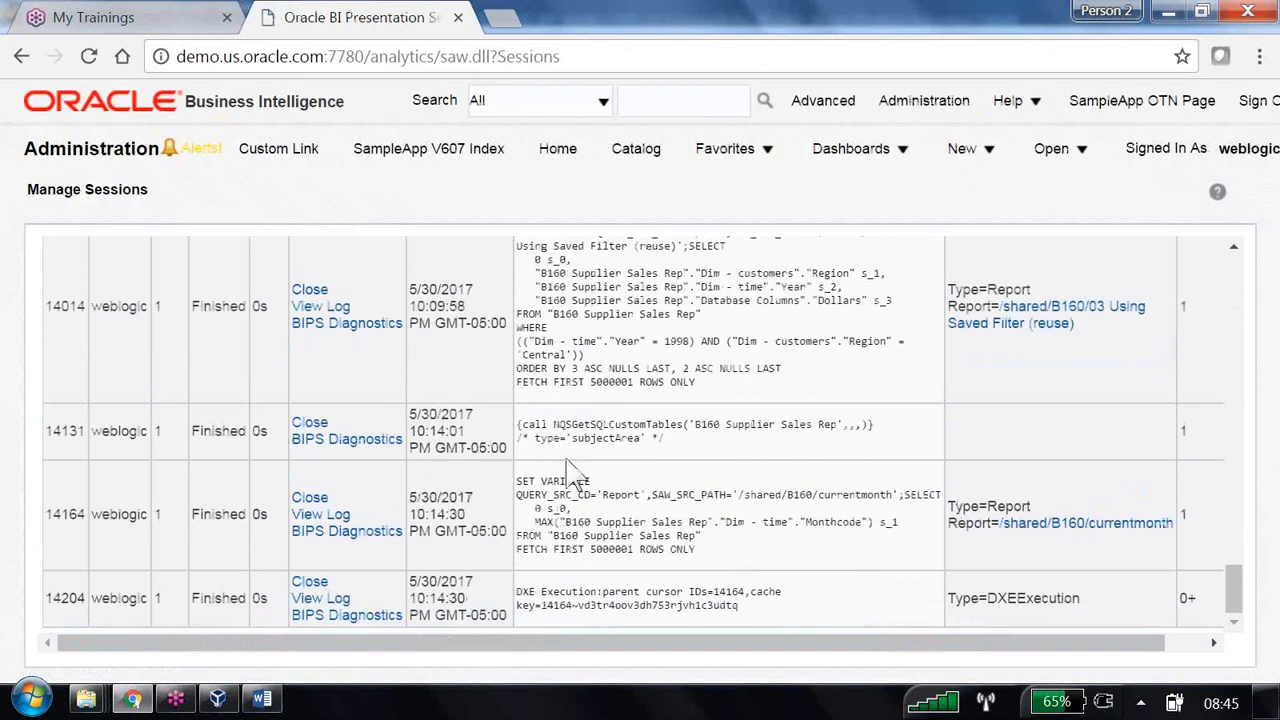
{"action": "left_click", "coordinate": [346, 514]}
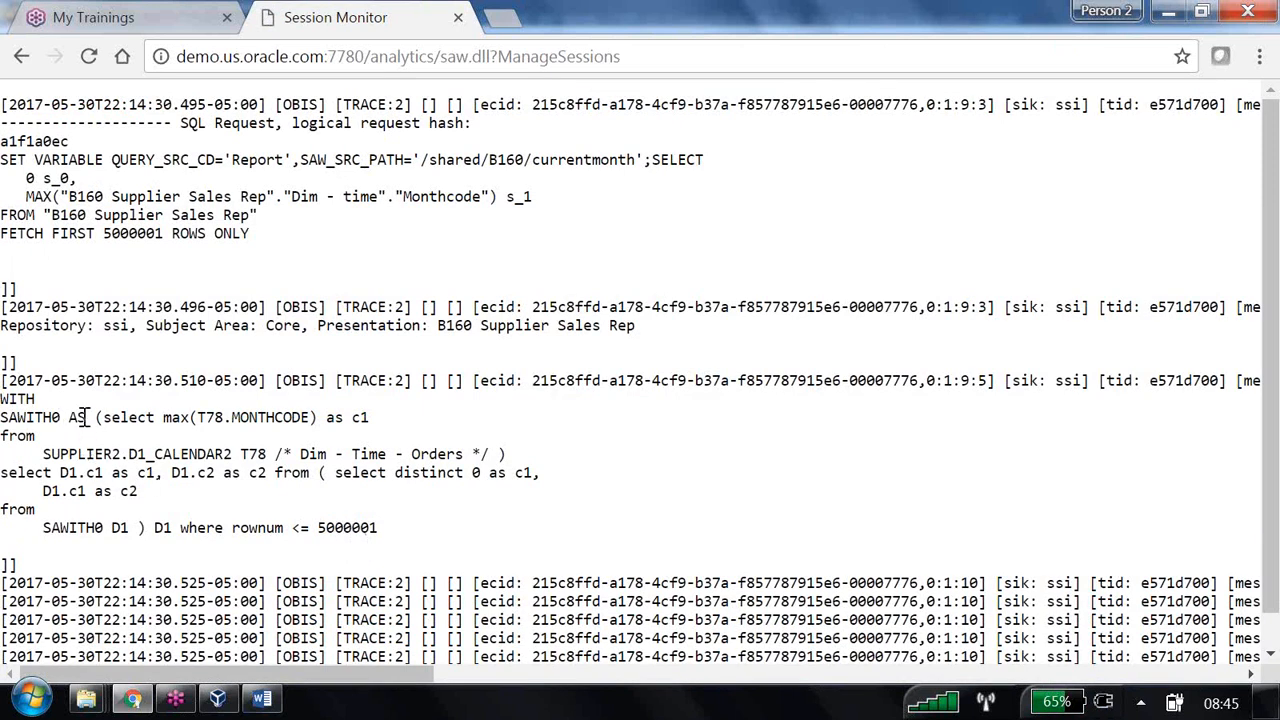
{"action": "left_click_drag", "start_coordinate": [104, 417], "coordinate": [240, 454]}
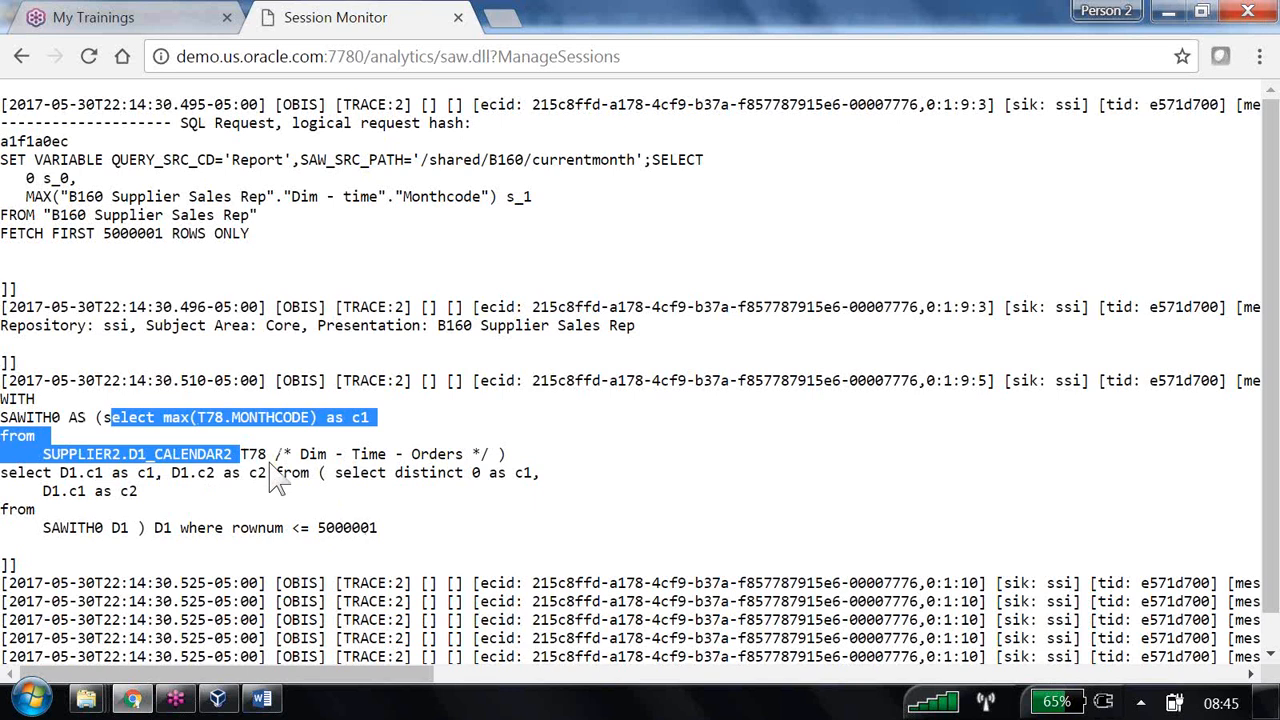
{"action": "left_click", "coordinate": [21, 57]}
{"action": "left_click", "coordinate": [21, 57]}
{"action": "left_click", "coordinate": [21, 57]}
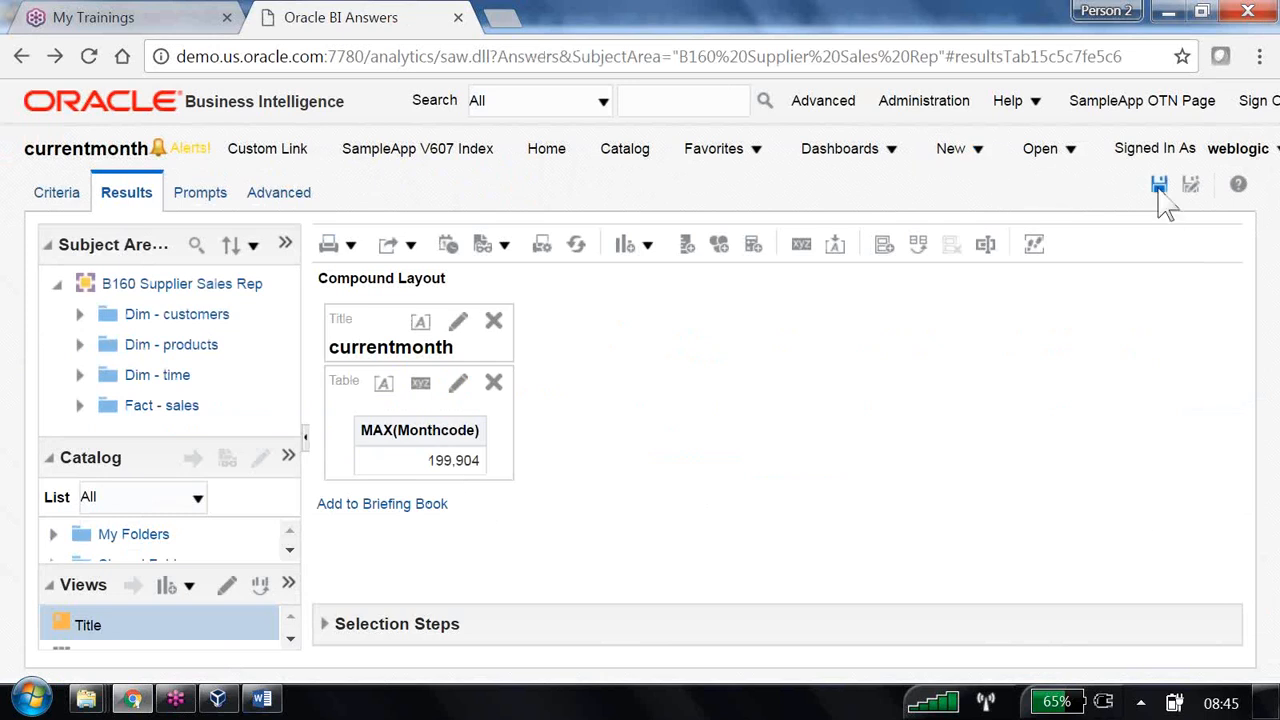
- Start a new B160 Supplier Sales Rep analysis and add the Year and Monthcode columns
{"action": "left_click", "coordinate": [976, 152]}
{"action": "left_click", "coordinate": [980, 224]}
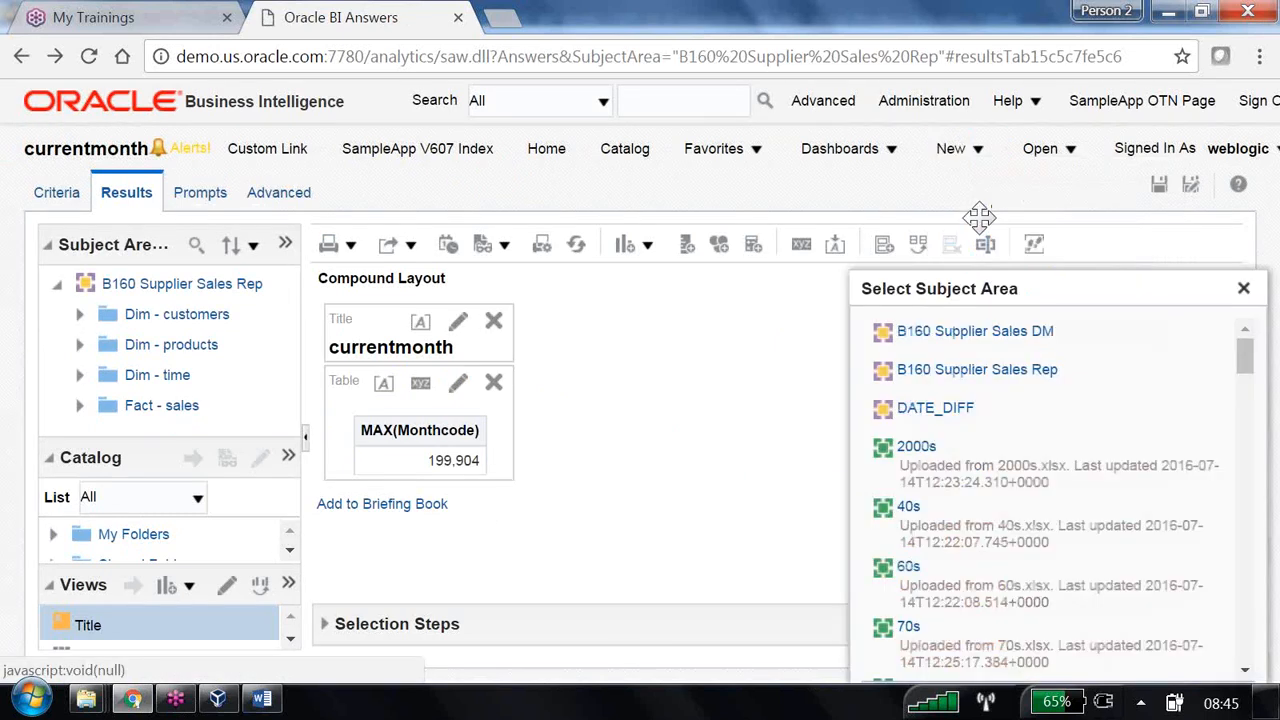
{"action": "left_click", "coordinate": [976, 372]}
{"action": "left_click", "coordinate": [747, 198]}
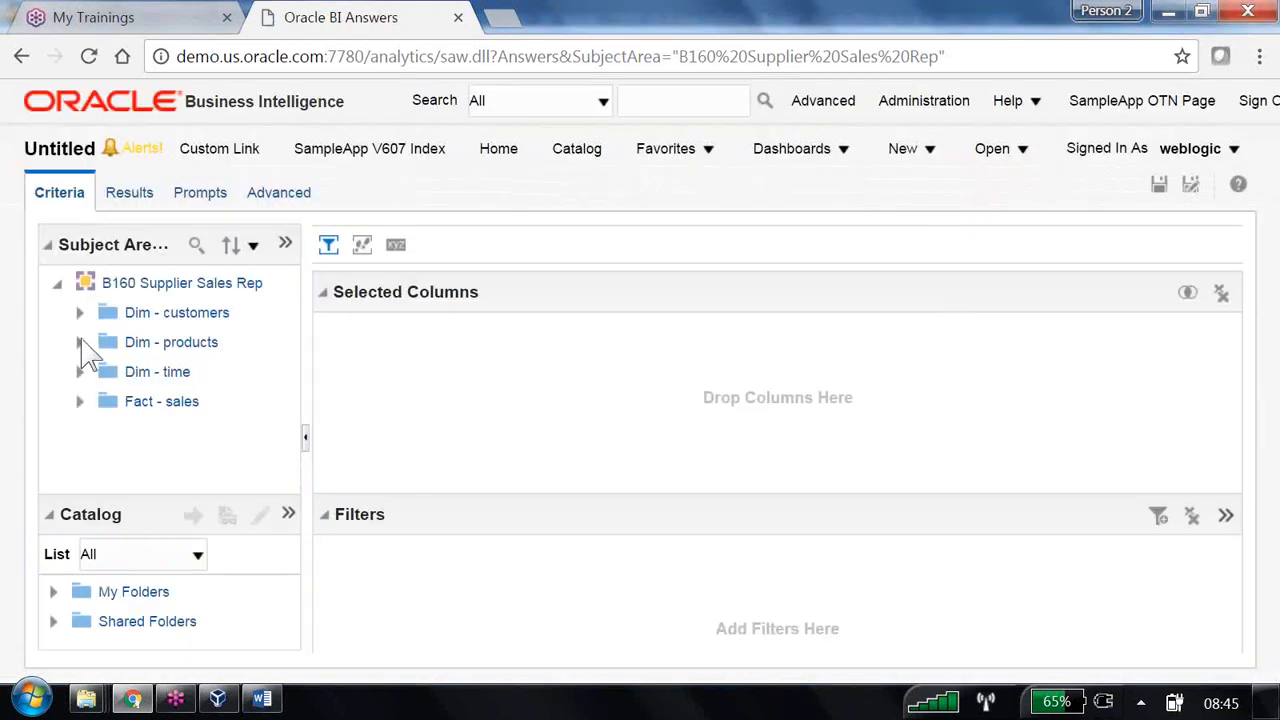
{"action": "left_click", "coordinate": [80, 371]}
{"action": "scroll", "coordinate": [200, 437], "scroll_direction": "down", "scroll_amount": 3}
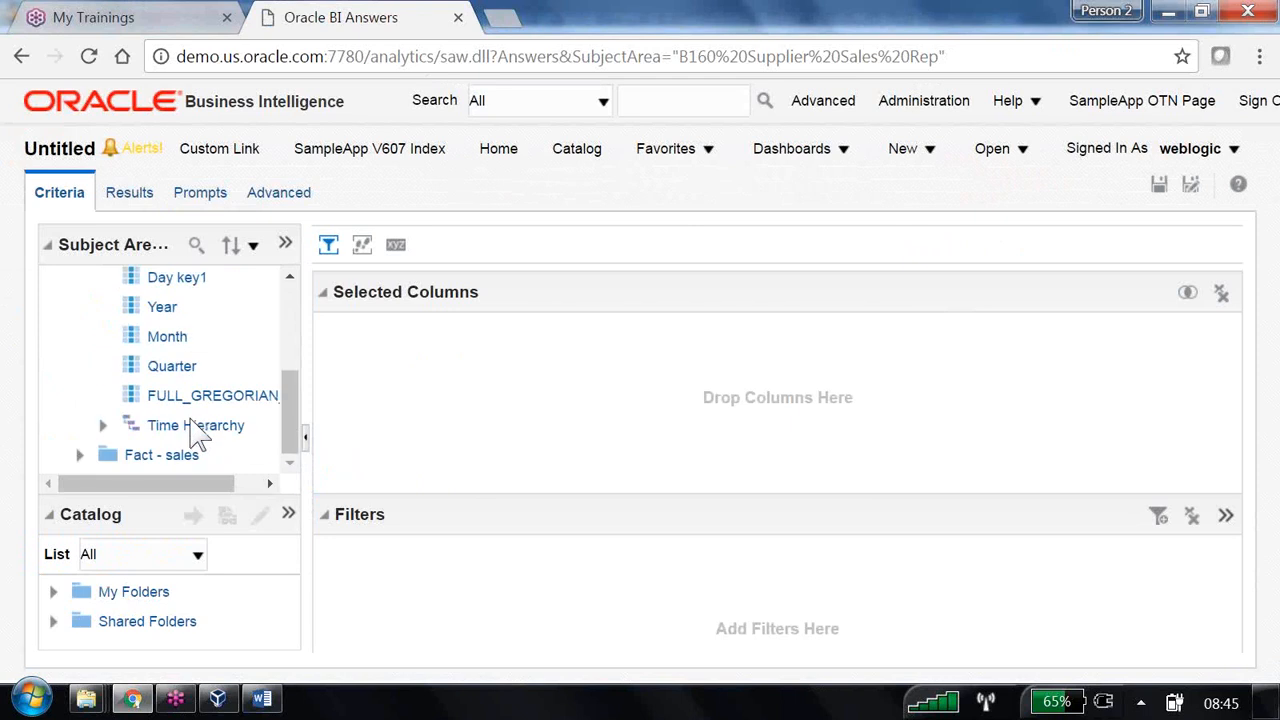
{"action": "double_click", "coordinate": [165, 307]}
{"action": "scroll", "coordinate": [215, 400], "scroll_direction": "up", "scroll_amount": 5}
{"action": "scroll", "coordinate": [213, 401], "scroll_direction": "down", "scroll_amount": 1}
{"action": "double_click", "coordinate": [205, 332]}
{"action": "scroll", "coordinate": [205, 332], "scroll_direction": "up", "scroll_amount": 1}
- Add Region from Dim - customers and Dollars from Fact - sales Database Columns
{"action": "left_click", "coordinate": [80, 313]}
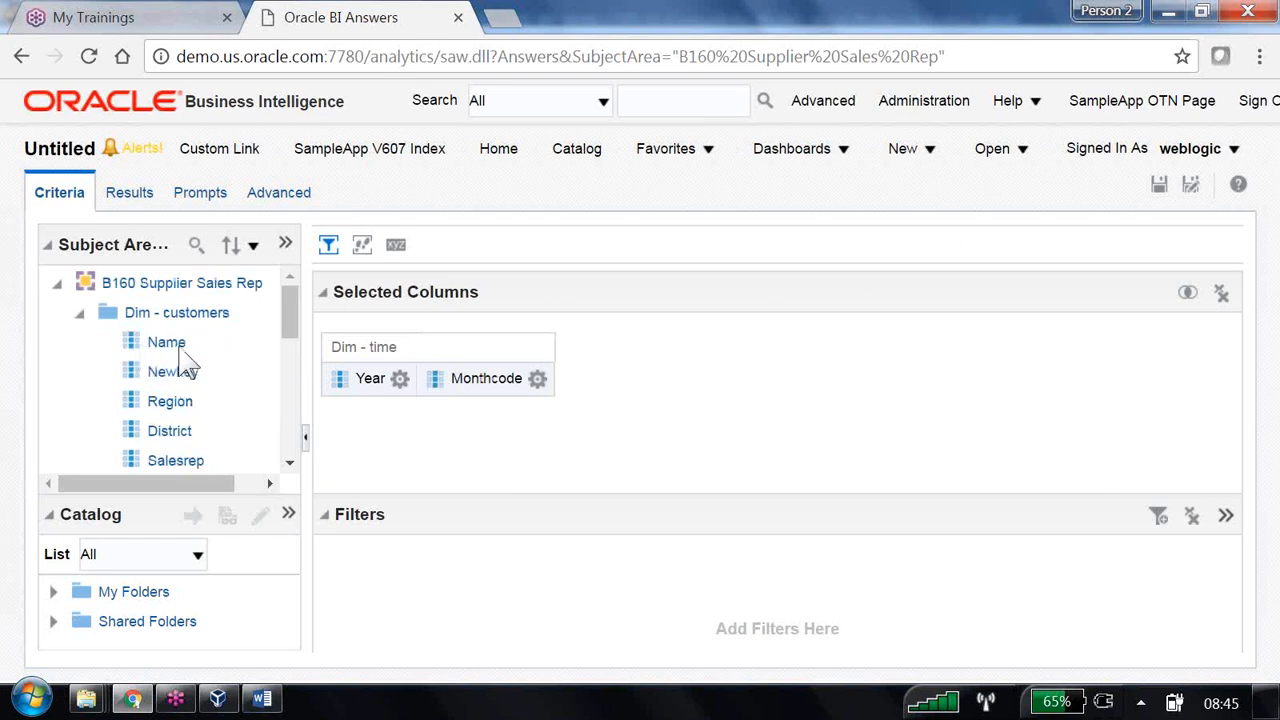
{"action": "double_click", "coordinate": [170, 401]}
{"action": "scroll", "coordinate": [210, 400], "scroll_direction": "down", "scroll_amount": 5}
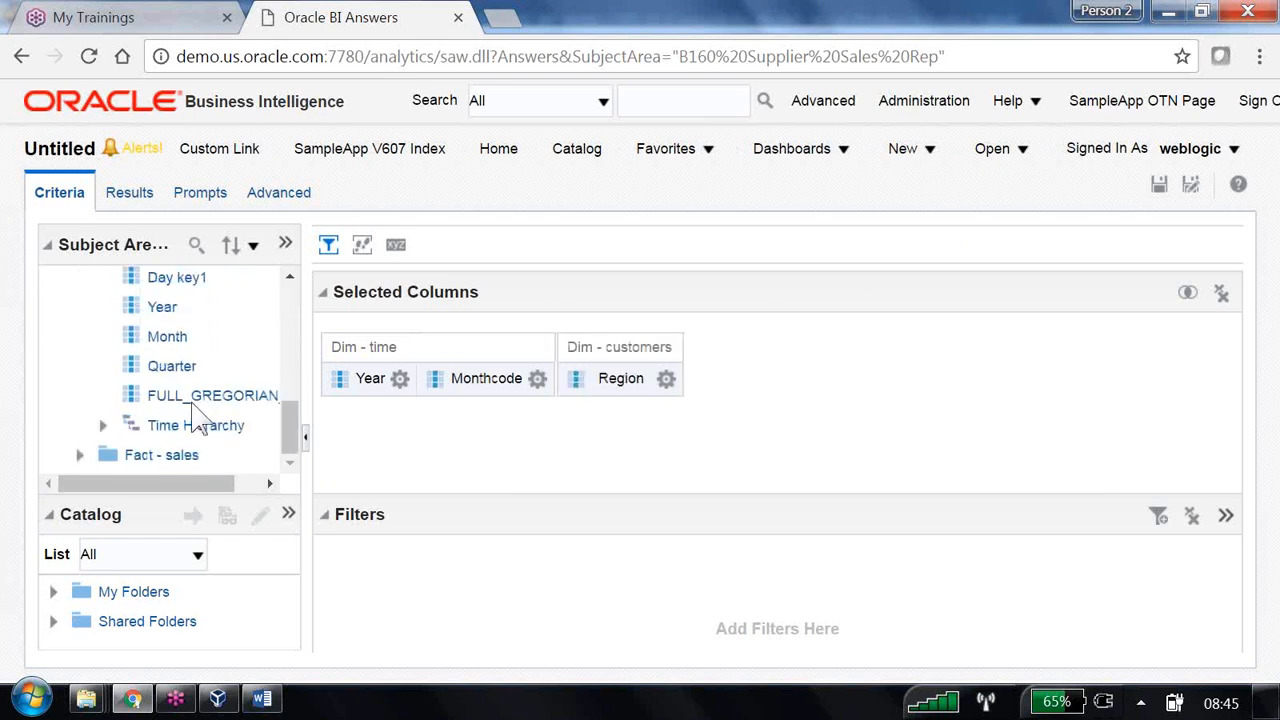
{"action": "left_click", "coordinate": [79, 455]}
{"action": "scroll", "coordinate": [190, 440], "scroll_direction": "down", "scroll_amount": 1}
{"action": "left_click", "coordinate": [103, 425]}
{"action": "scroll", "coordinate": [206, 400], "scroll_direction": "down", "scroll_amount": 2}
{"action": "double_click", "coordinate": [196, 336]}
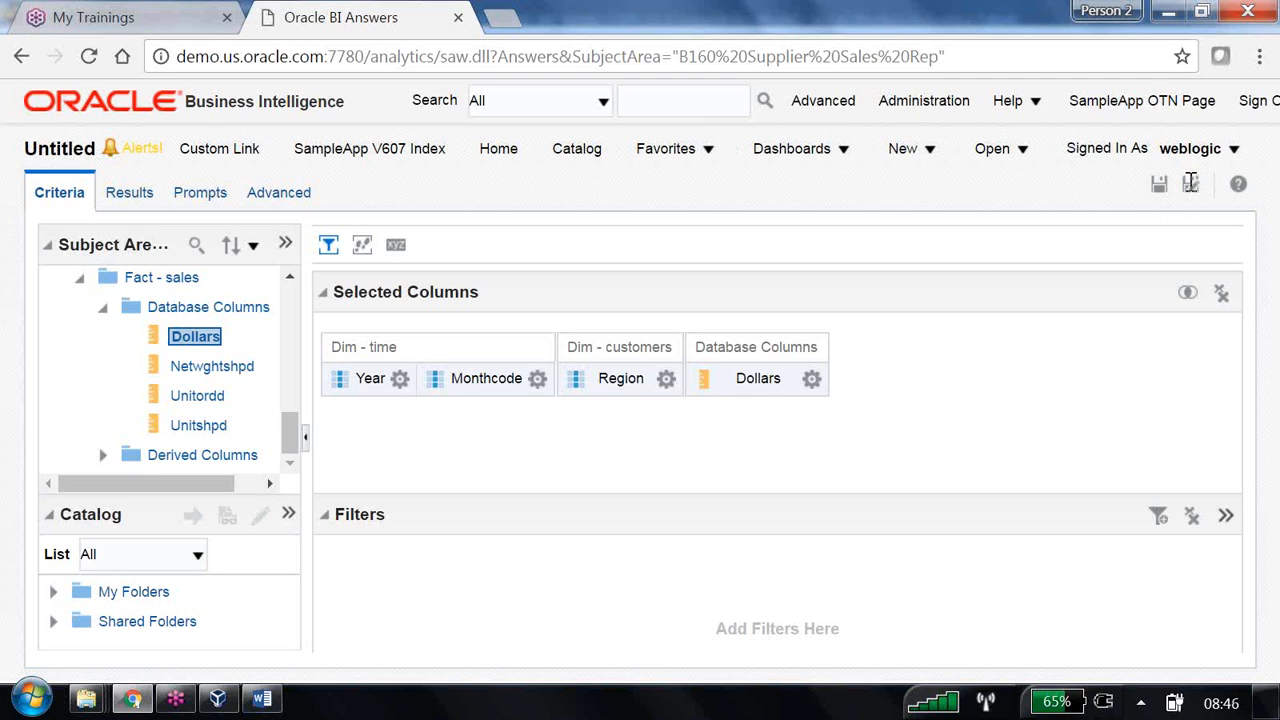
{"action": "left_click", "coordinate": [536, 382]}
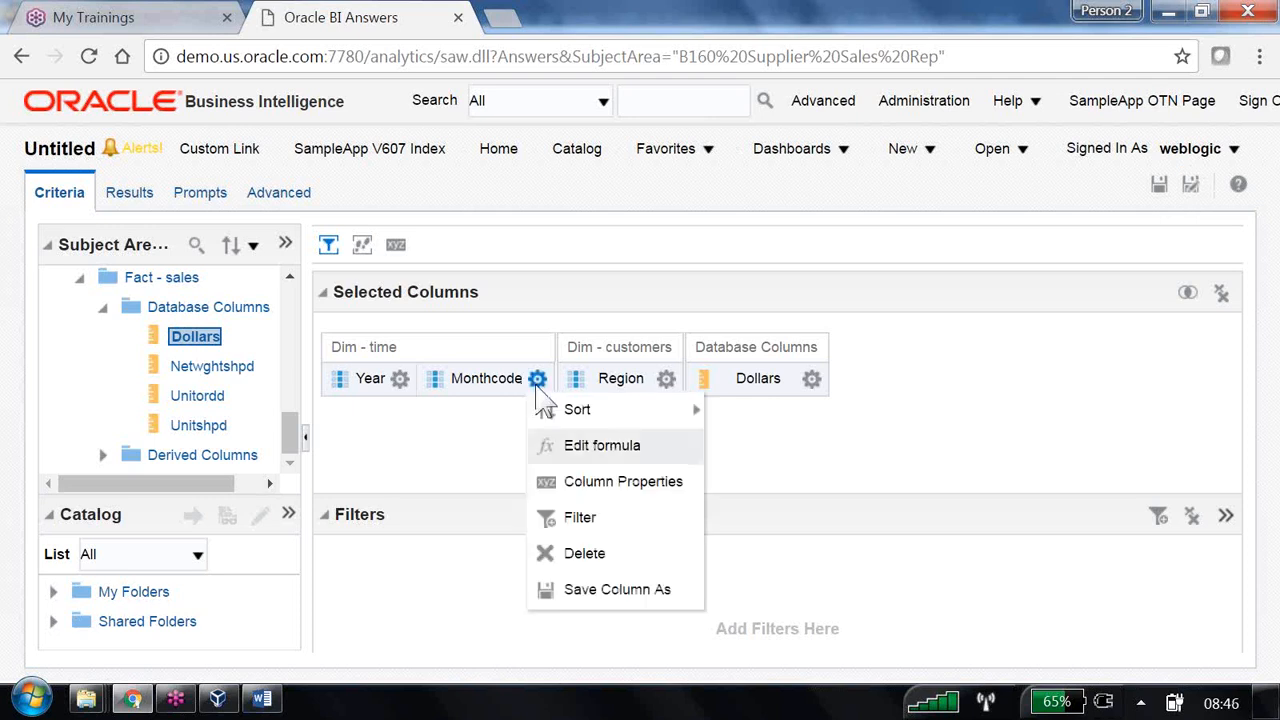
- Start a Monthcode filter with operator 'is based on results of another analysis'
{"action": "left_click", "coordinate": [581, 520]}
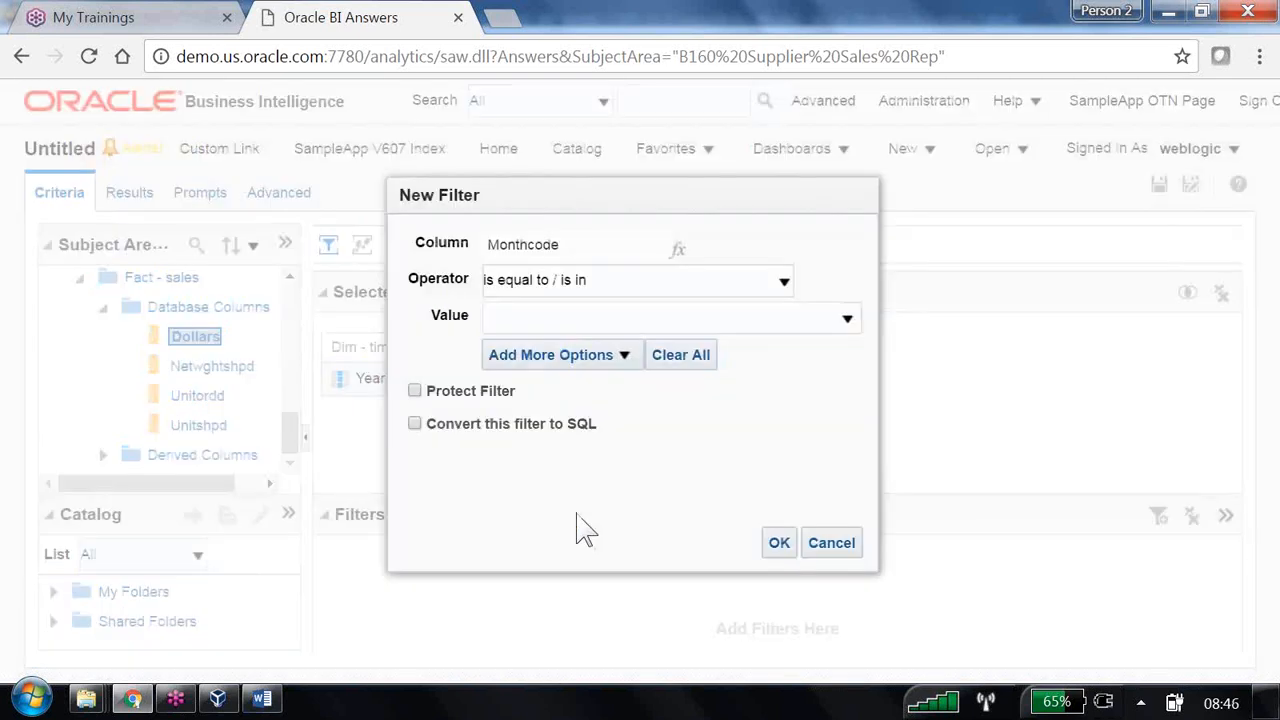
{"action": "left_click", "coordinate": [786, 288]}
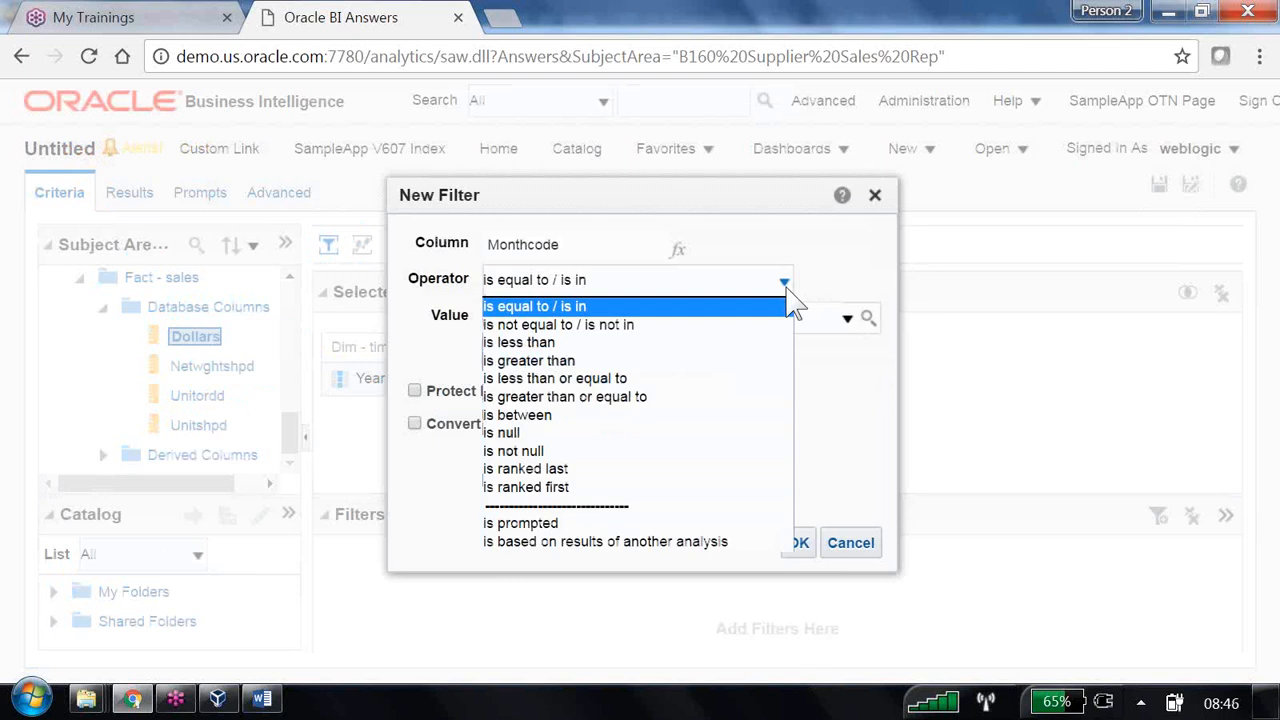
{"action": "left_click", "coordinate": [724, 543]}
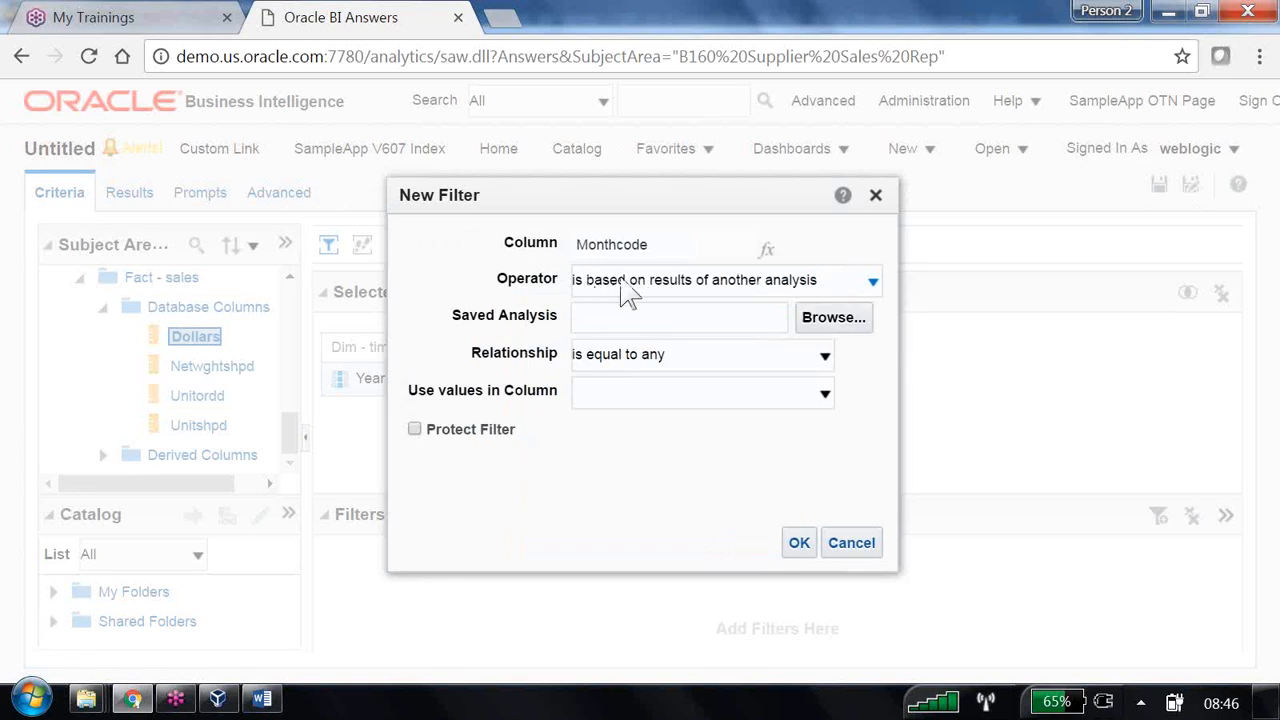
{"action": "left_click_drag", "start_coordinate": [467, 314], "coordinate": [545, 313]}
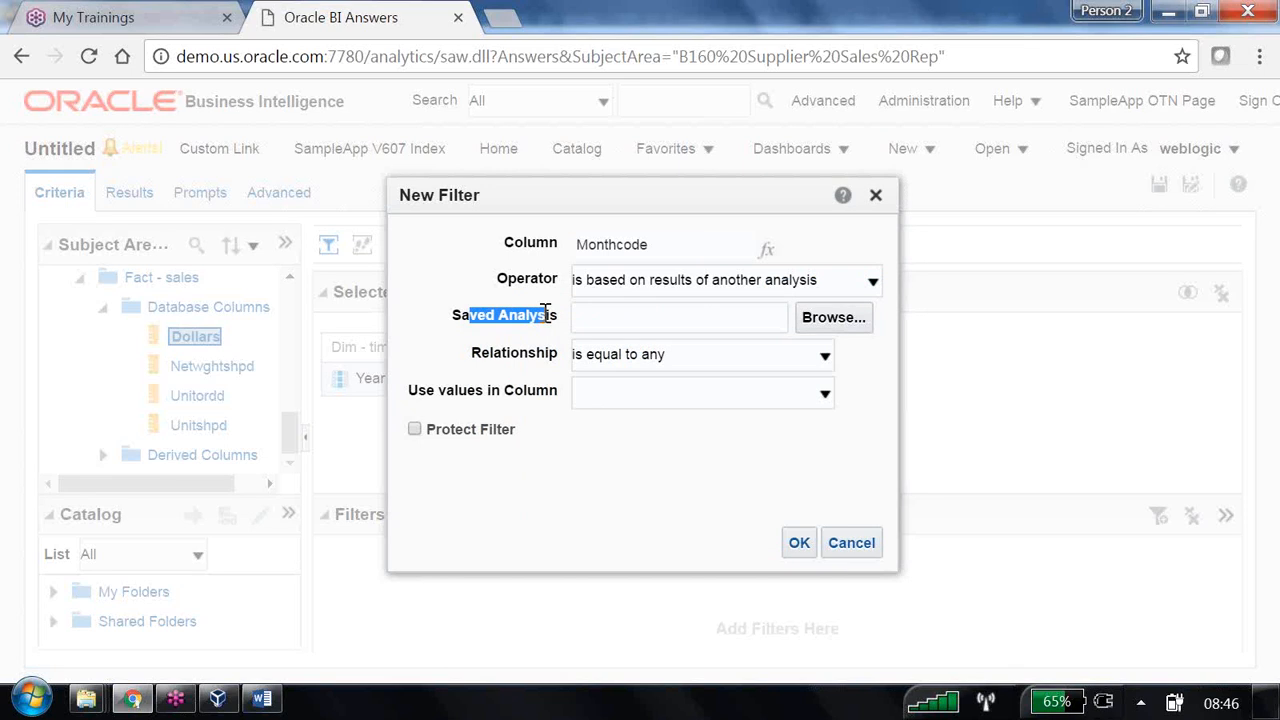
{"action": "triple_click", "coordinate": [549, 312]}
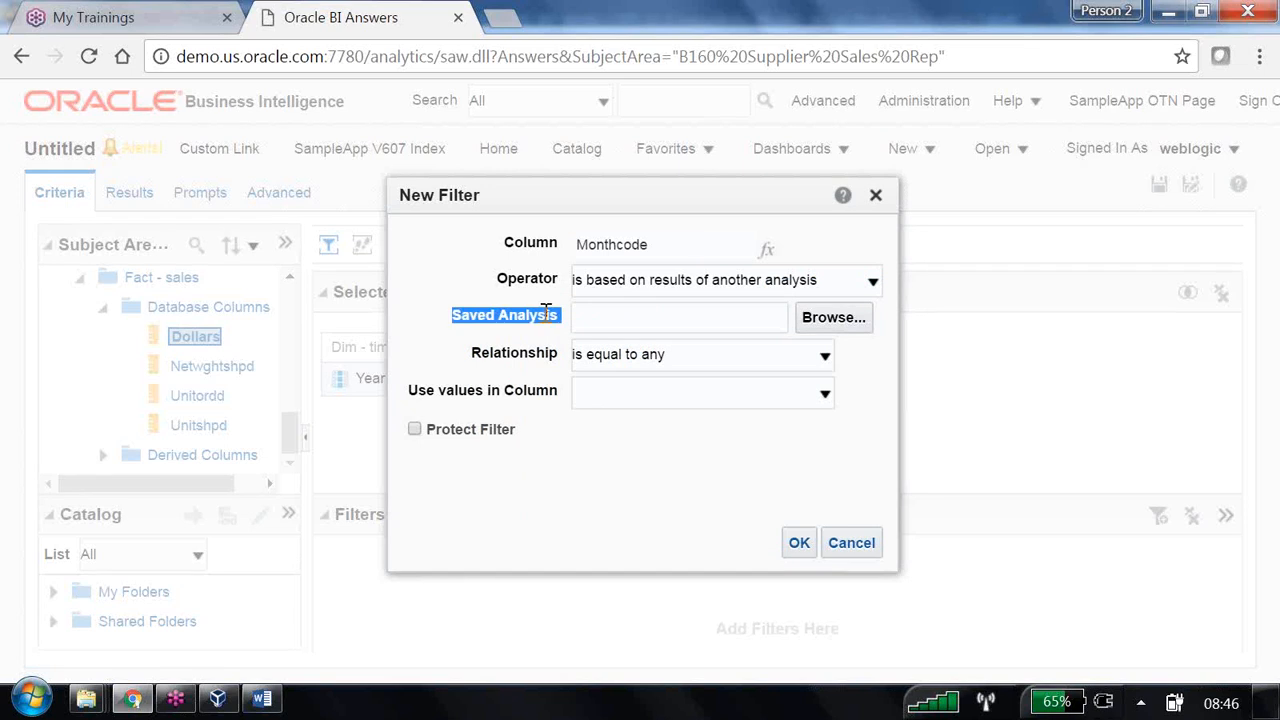
- Use the saved currentmonth analysis with MAX(Monthcode) as the source values and apply the filter
{"action": "left_click", "coordinate": [826, 320]}
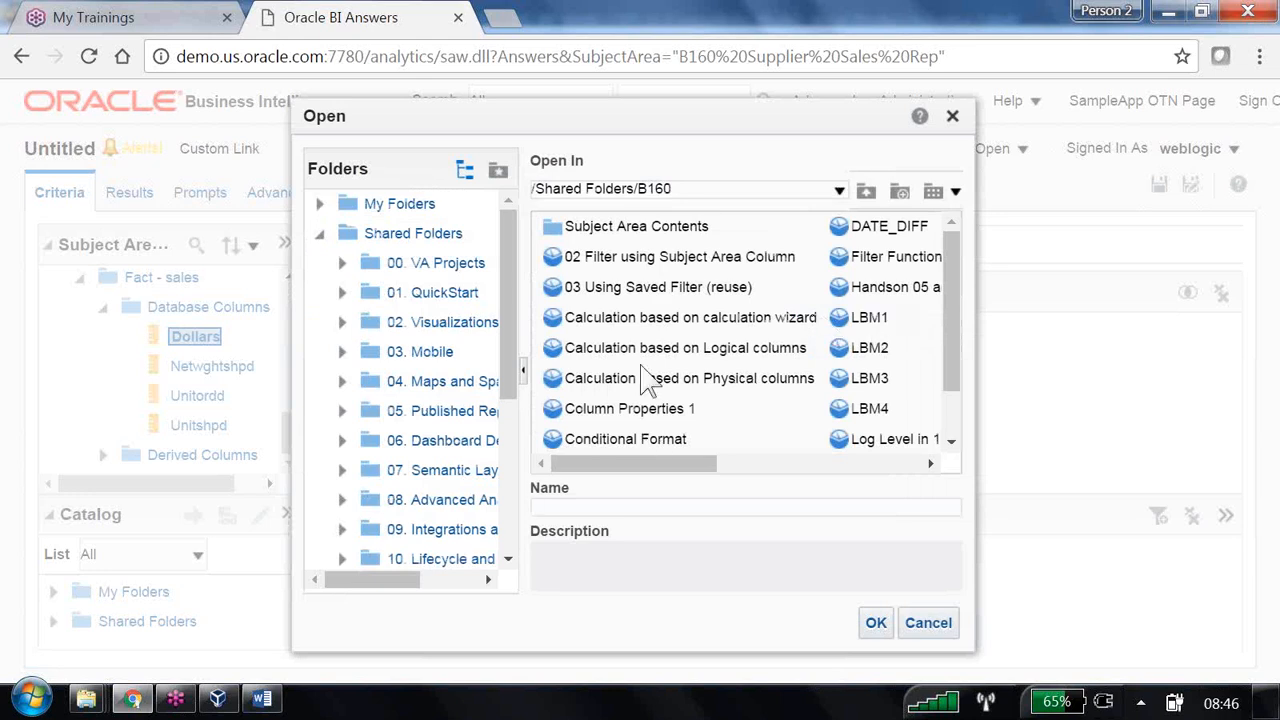
{"action": "left_click_drag", "start_coordinate": [953, 373], "coordinate": [950, 430]}
{"action": "left_click", "coordinate": [676, 430]}
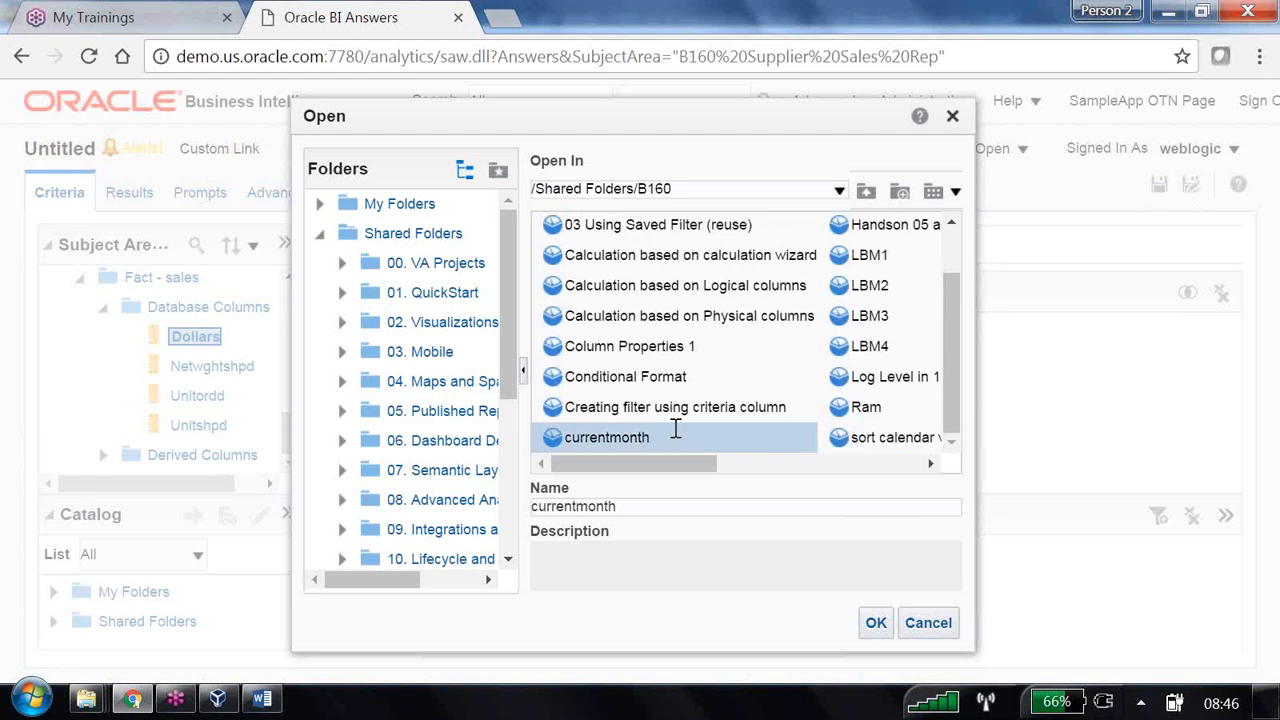
{"action": "left_click", "coordinate": [880, 622]}
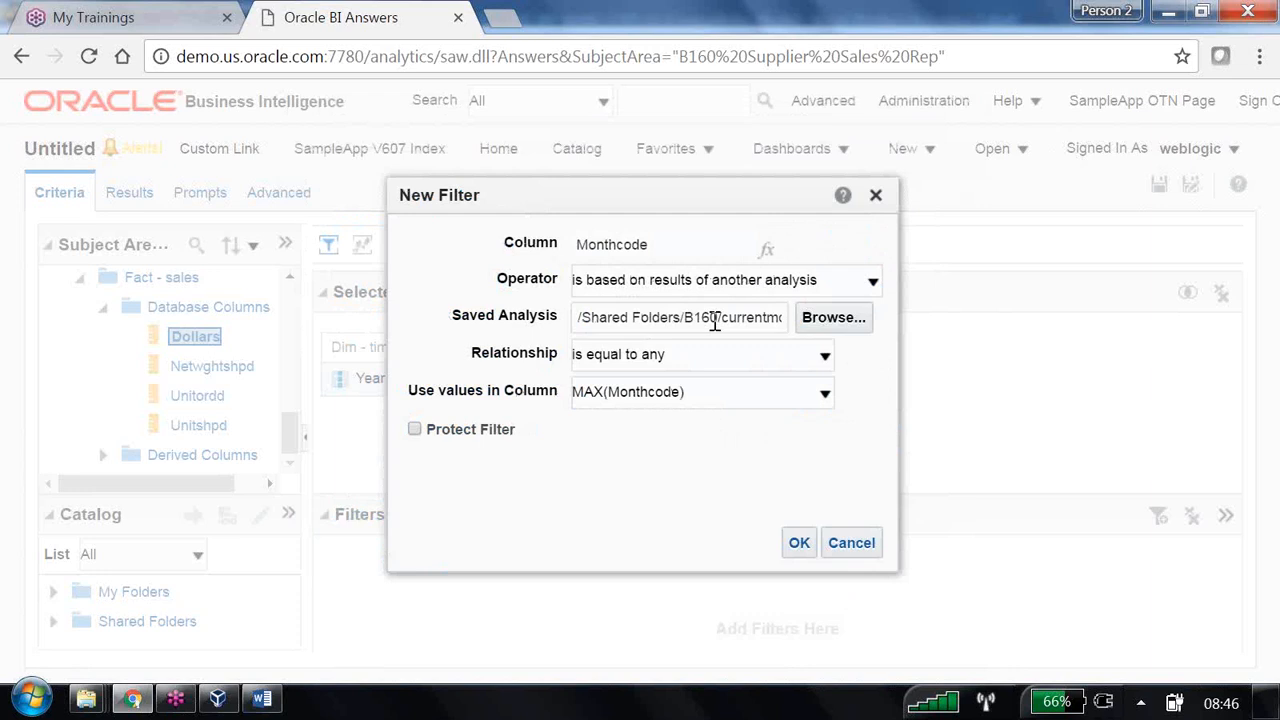
{"action": "left_click", "coordinate": [825, 394]}
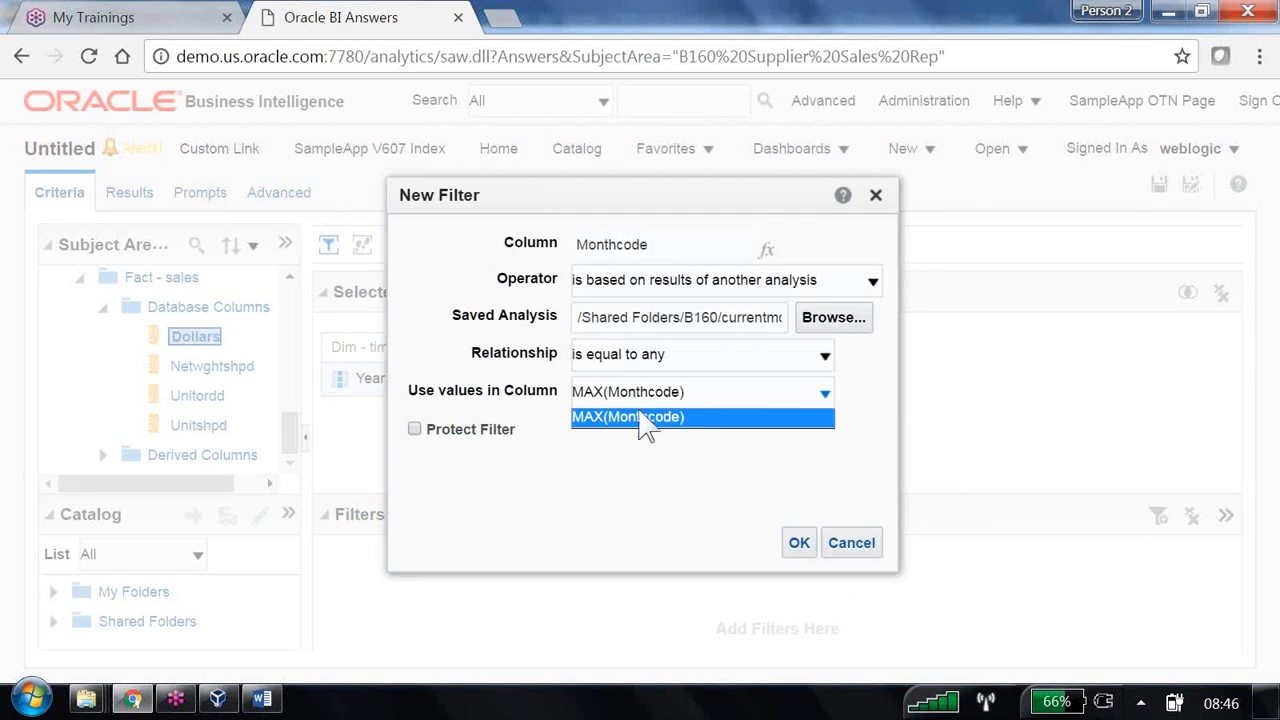
{"action": "left_click", "coordinate": [828, 396]}
{"action": "left_click", "coordinate": [828, 396]}
{"action": "left_click", "coordinate": [706, 474]}
{"action": "left_click", "coordinate": [800, 545]}
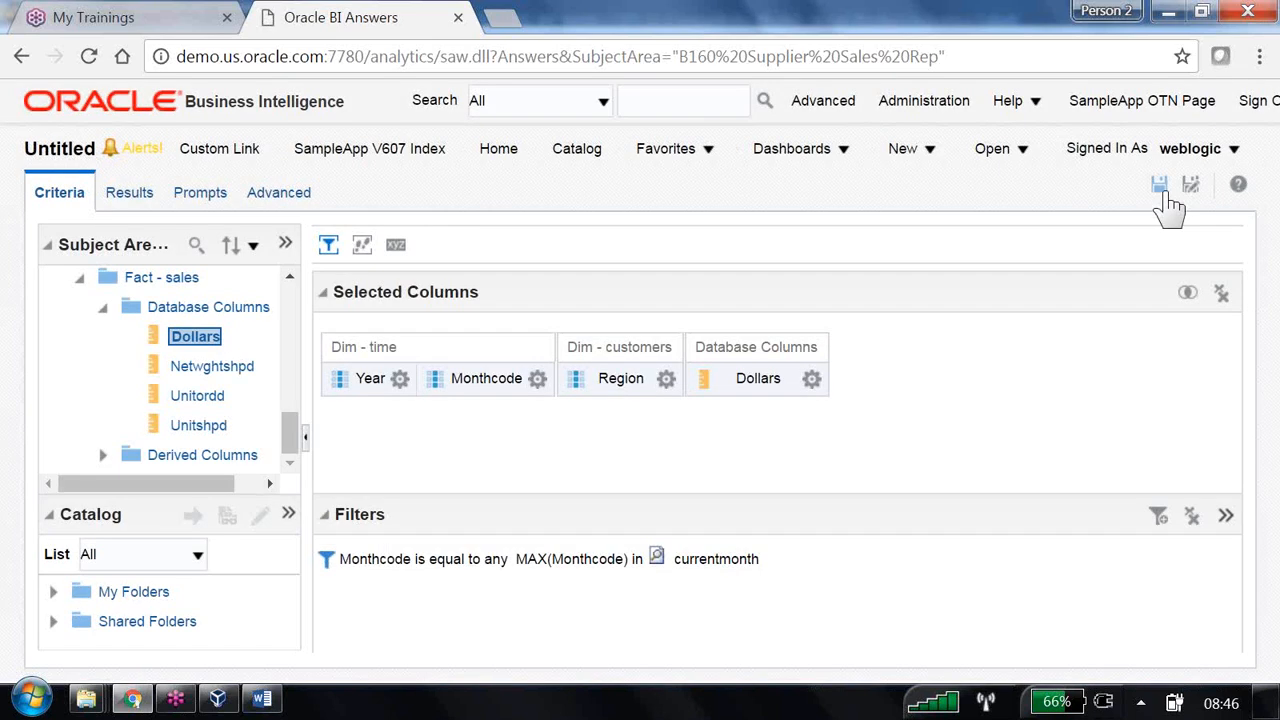
- Save into /Shared Folders/B160 under the name '04 One report output using as a filter in another report'
{"action": "left_click", "coordinate": [1161, 188]}
{"action": "type", "text": "04"}
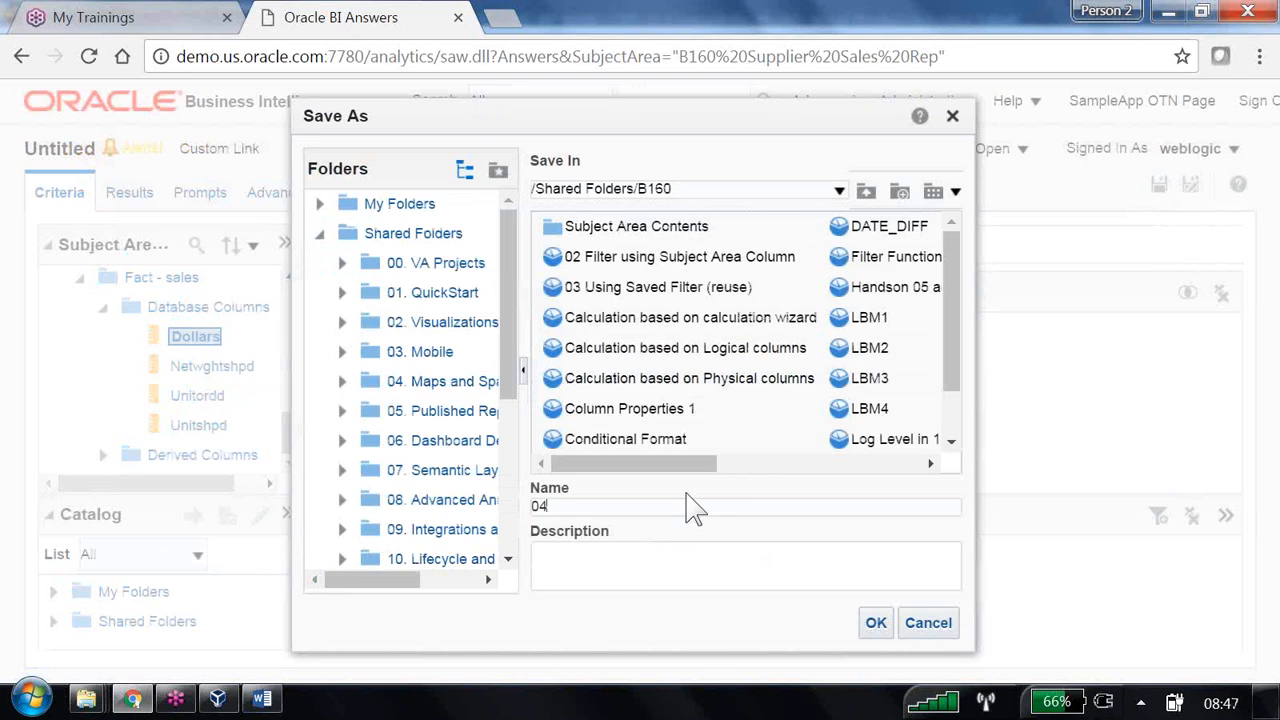
{"action": "type", "text": " One report outpu"}
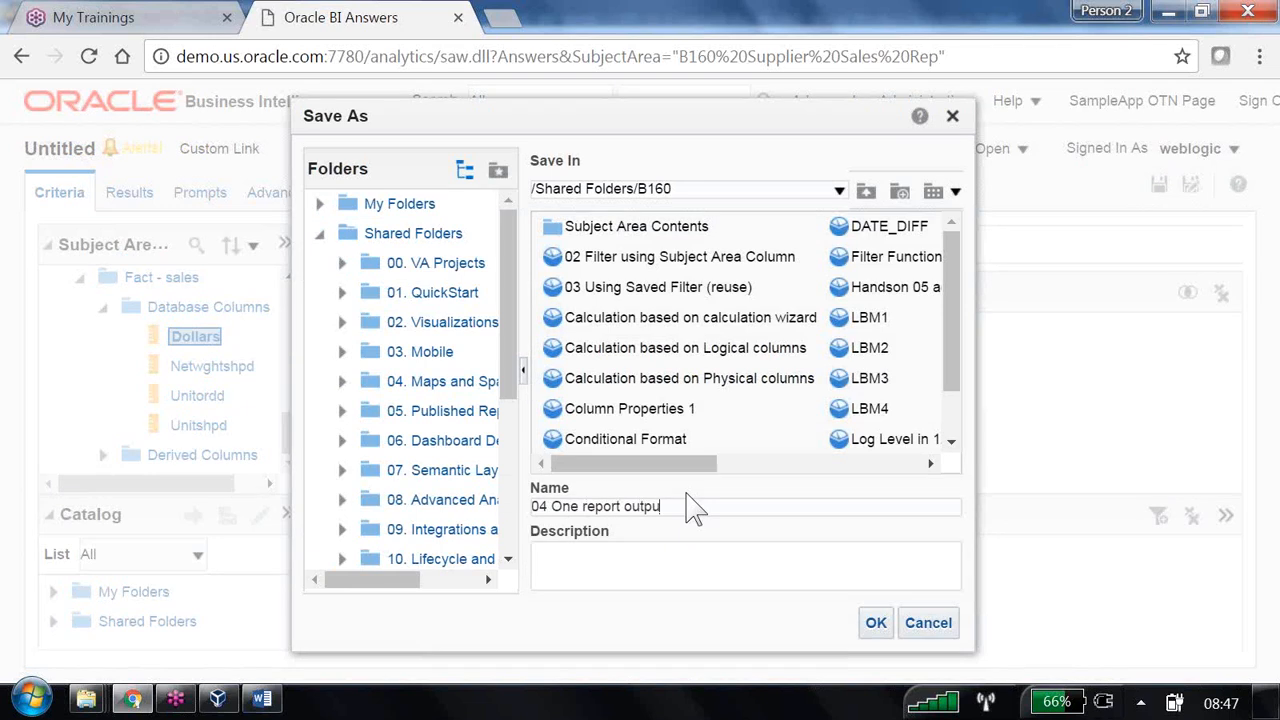
{"action": "type", "text": "t usi"}
{"action": "type", "text": "s a filter in andther report"}
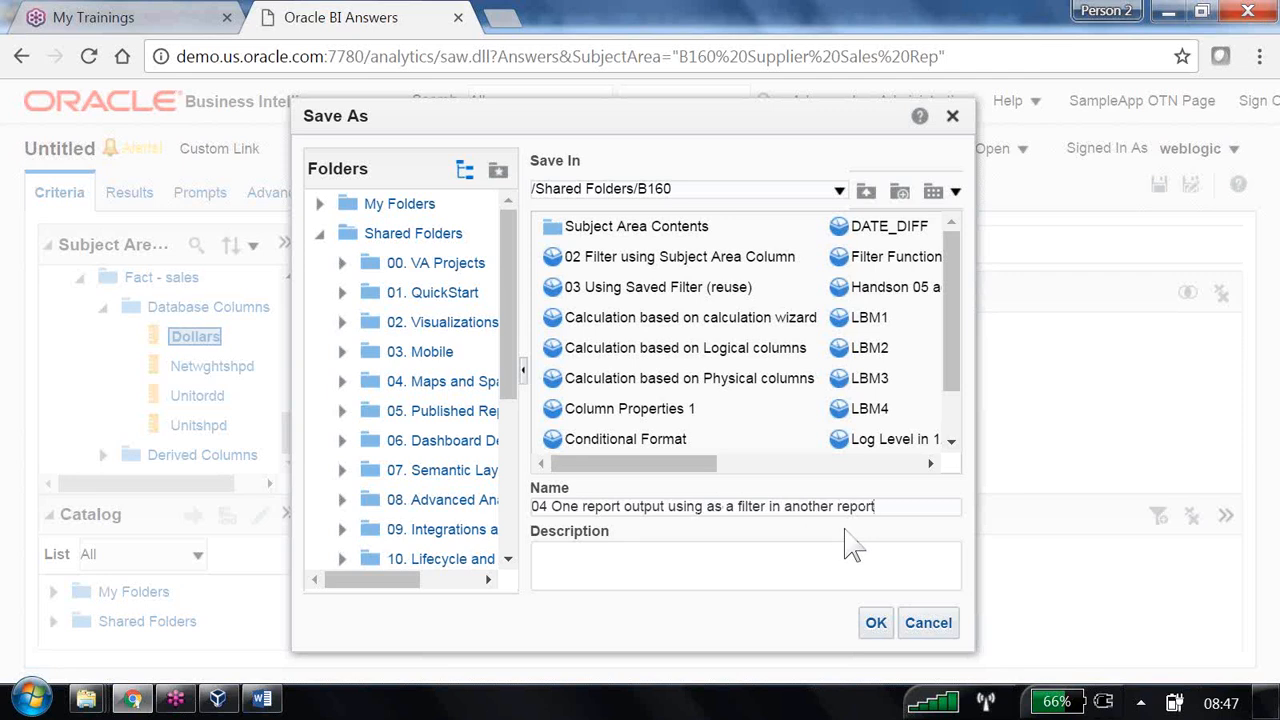
{"action": "left_click", "coordinate": [876, 623]}
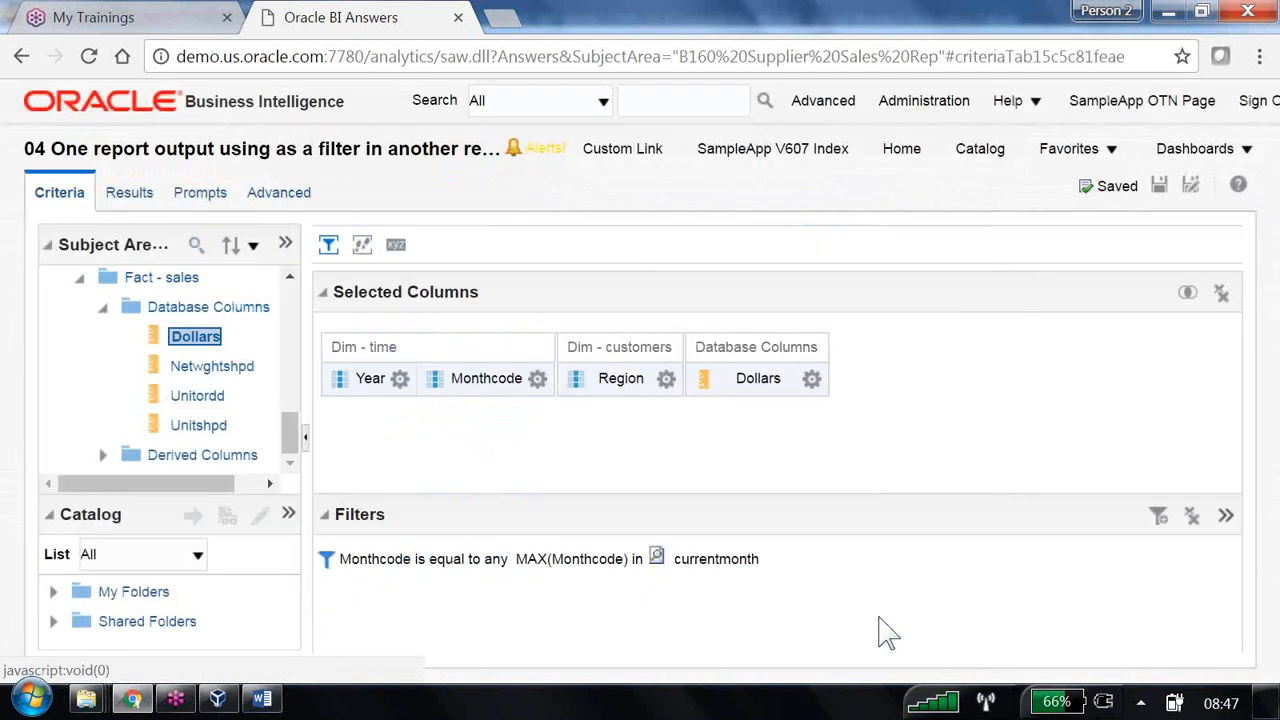
- Check the results show Central, East and West dollars for month 199,904, then save
{"action": "left_click", "coordinate": [138, 198]}
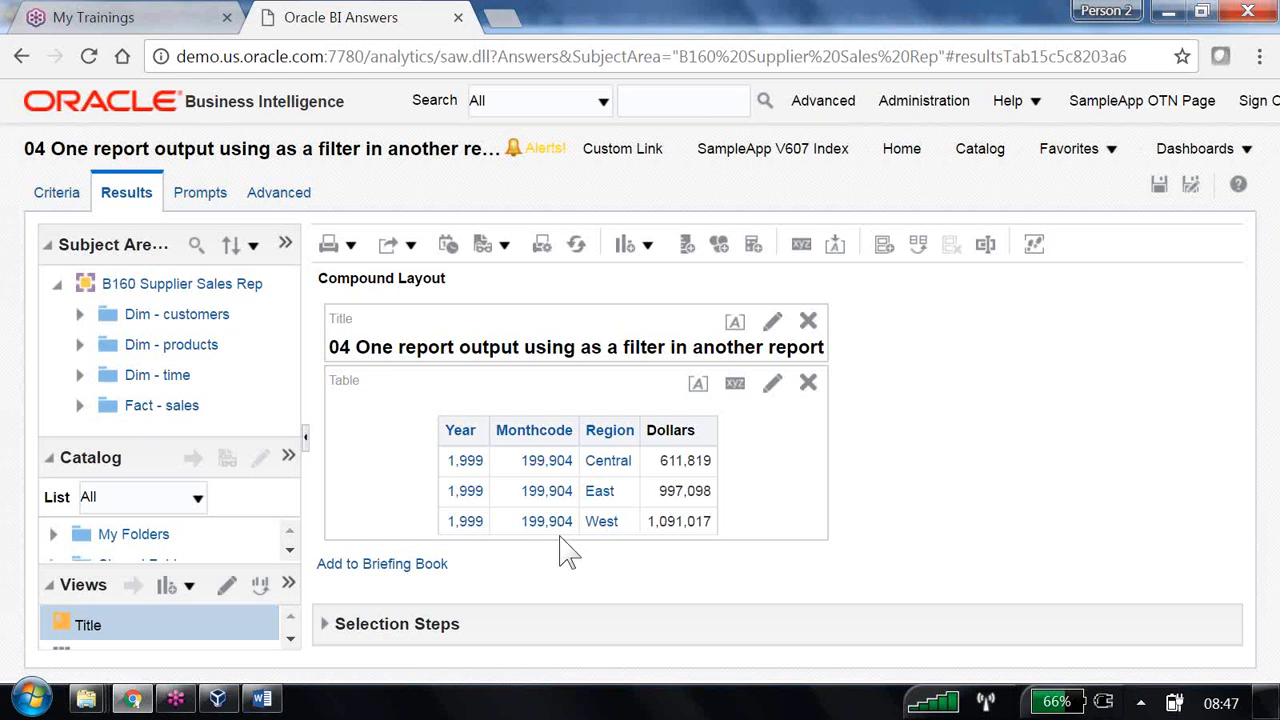
{"action": "left_click", "coordinate": [1159, 185]}
- Go to Administration > Manage Sessions and view the log for session 14368
{"action": "left_click", "coordinate": [940, 104]}
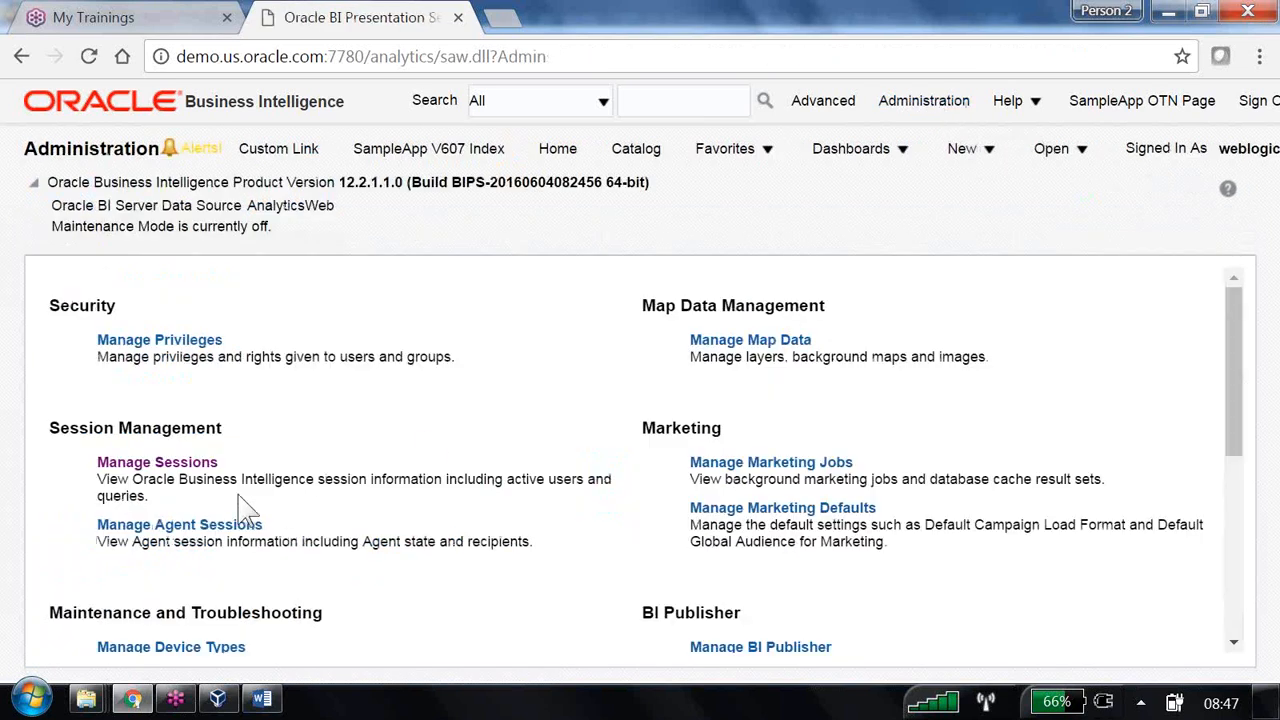
{"action": "left_click", "coordinate": [203, 464]}
{"action": "scroll", "coordinate": [580, 445], "scroll_direction": "down", "scroll_amount": 10}
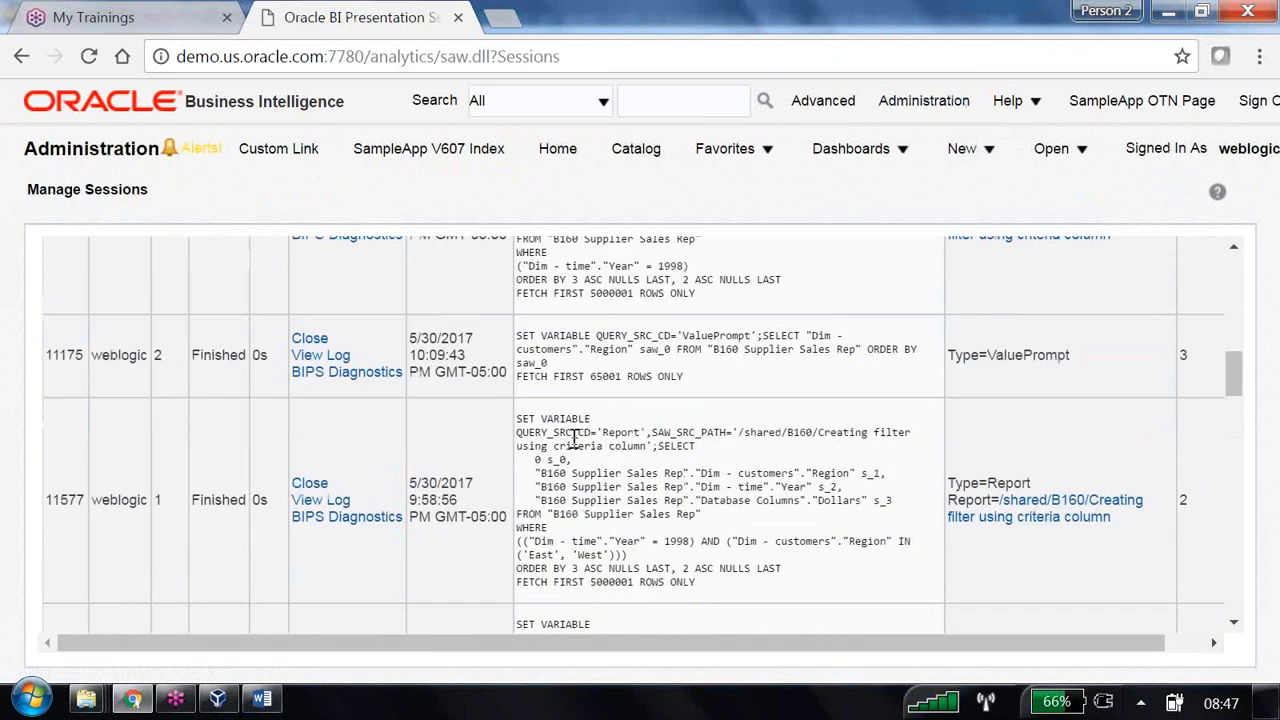
{"action": "scroll", "coordinate": [575, 440], "scroll_direction": "down", "scroll_amount": 5}
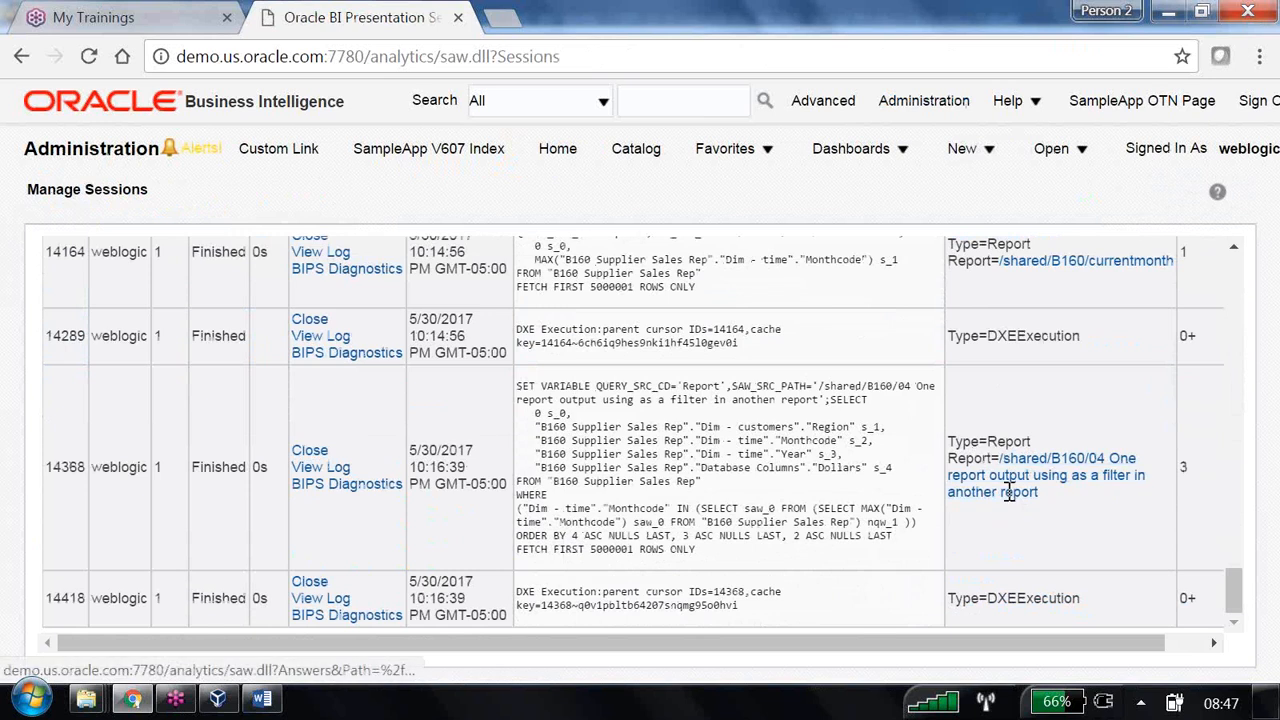
{"action": "left_click", "coordinate": [321, 467]}
- Highlight the SAWITH0 block, the max(MONTHCODE) subquery and its c1 use in the MONTHCODE IN condition
{"action": "scroll", "coordinate": [330, 478], "scroll_direction": "down", "scroll_amount": 10}
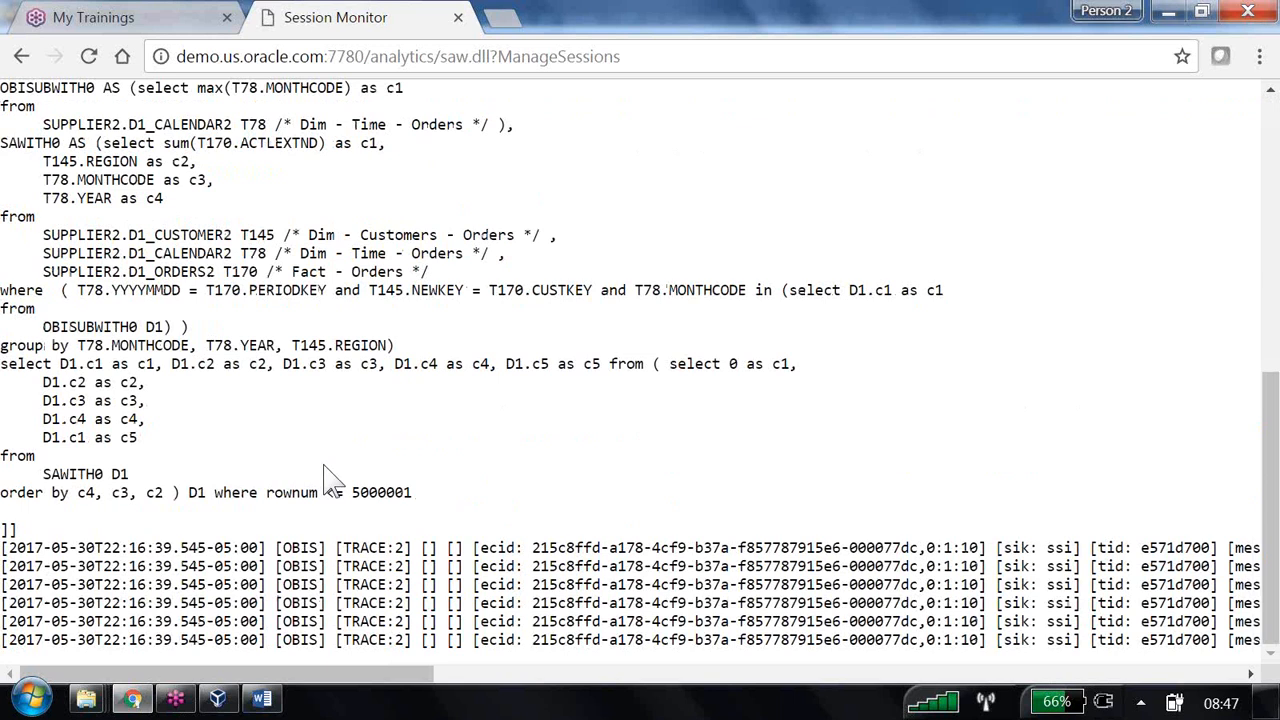
{"action": "left_click_drag", "start_coordinate": [102, 143], "coordinate": [893, 300]}
{"action": "left_click_drag", "start_coordinate": [907, 302], "coordinate": [203, 324]}
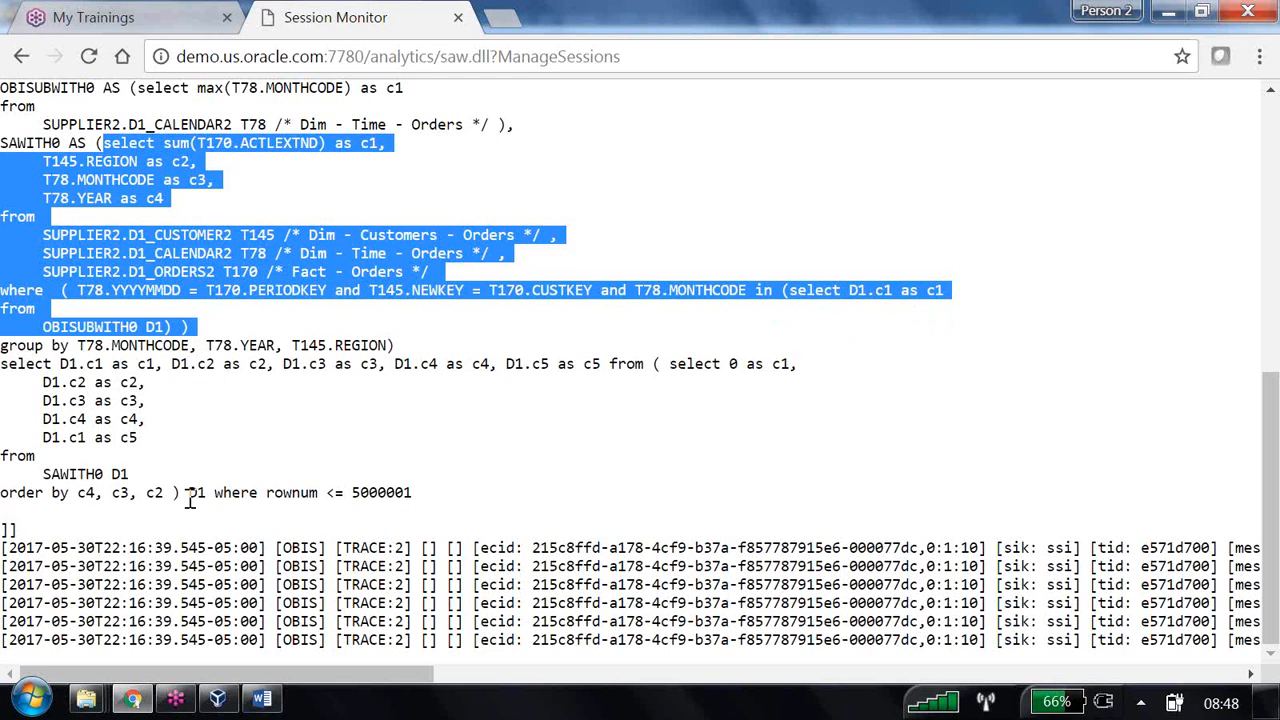
{"action": "scroll", "coordinate": [190, 500], "scroll_direction": "up", "scroll_amount": 3}
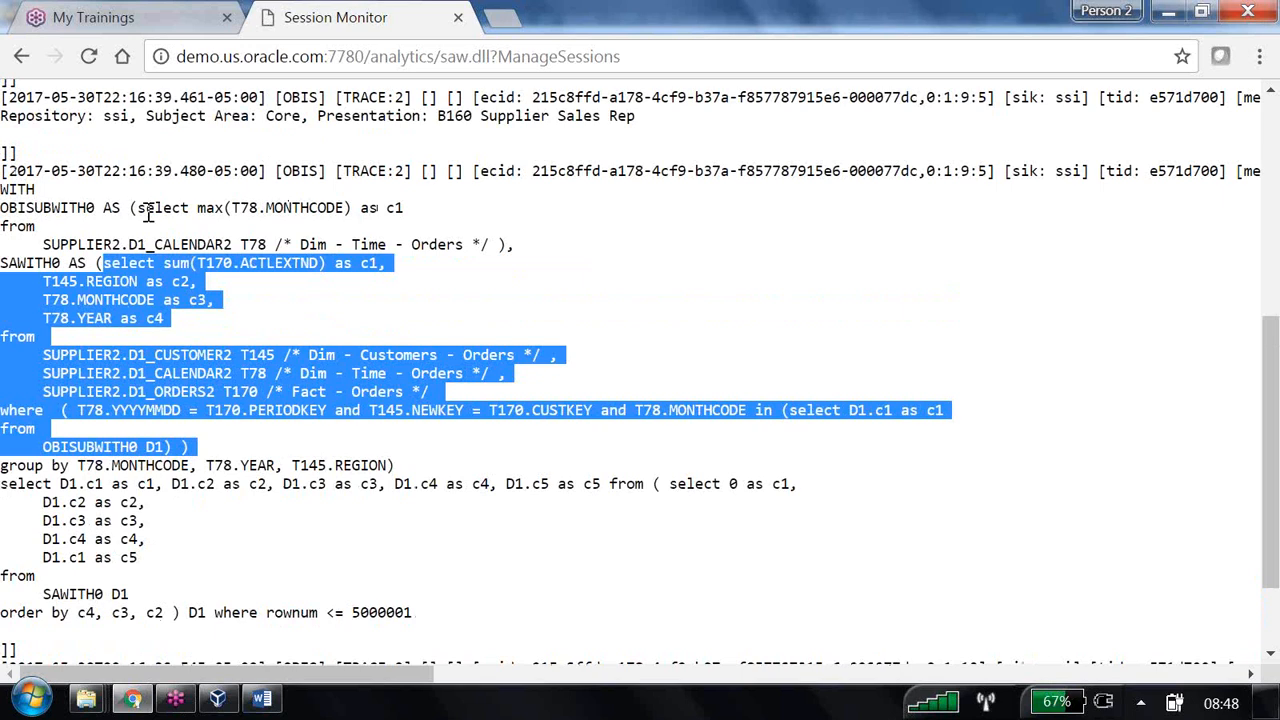
{"action": "left_click_drag", "start_coordinate": [138, 208], "coordinate": [232, 244]}
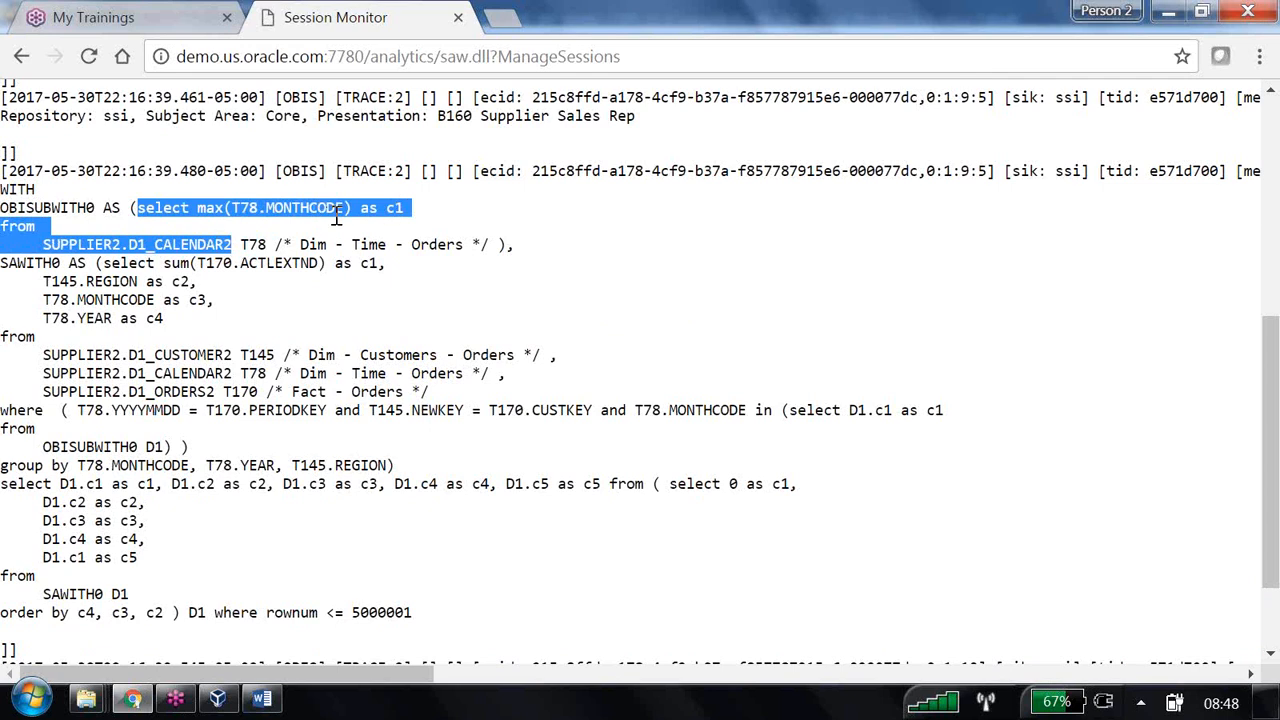
{"action": "left_click_drag", "start_coordinate": [386, 208], "coordinate": [407, 208]}
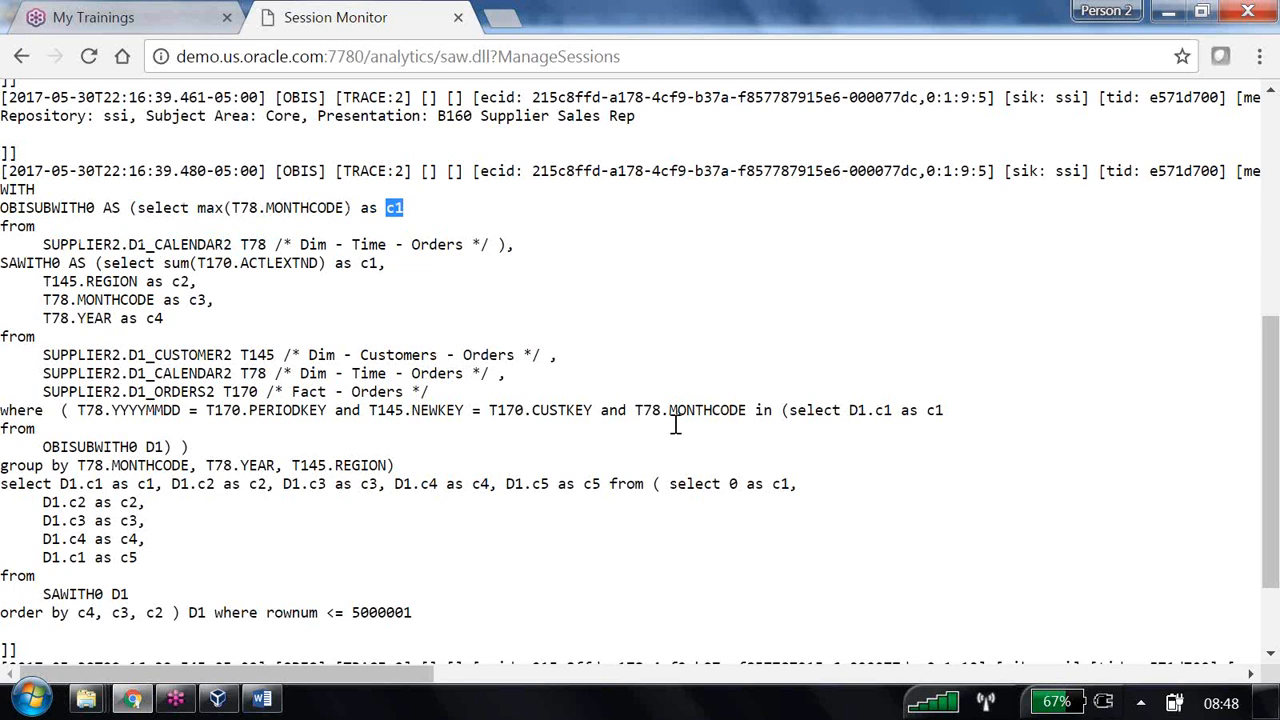
{"action": "left_click_drag", "start_coordinate": [773, 484], "coordinate": [785, 487]}
{"action": "left_click_drag", "start_coordinate": [857, 410], "coordinate": [908, 404]}
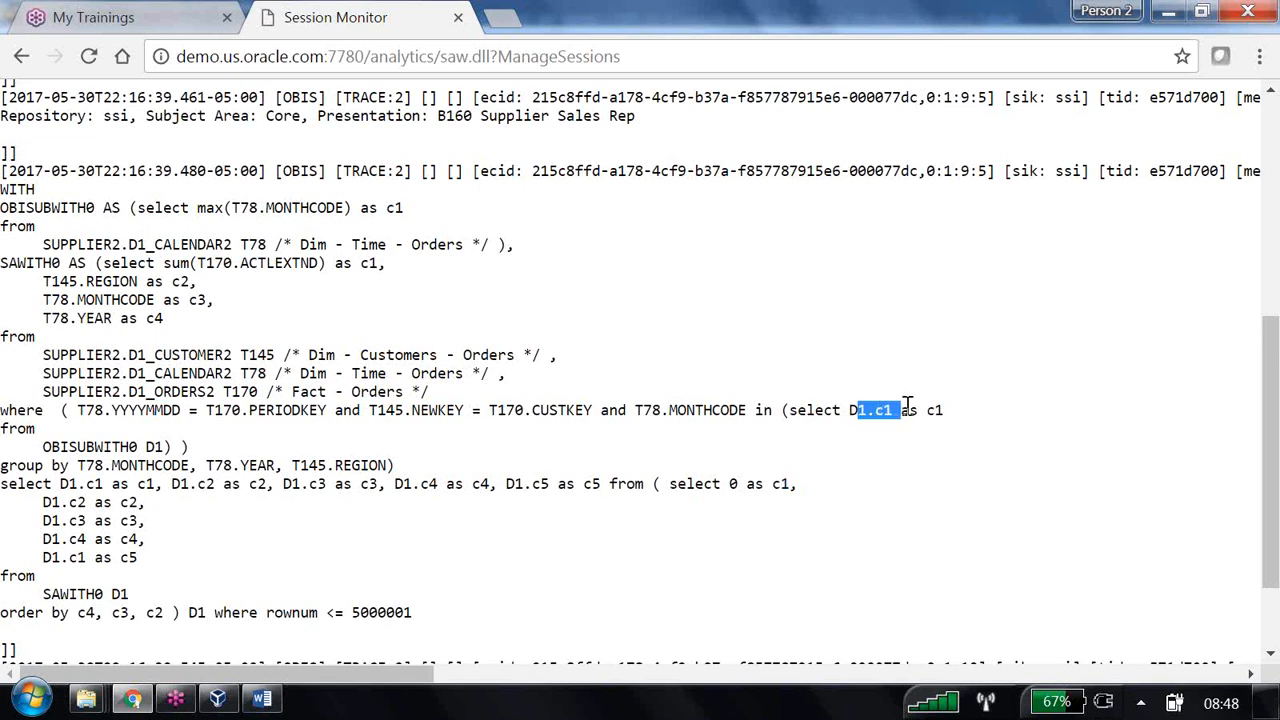
{"action": "scroll", "coordinate": [165, 330], "scroll_direction": "down", "scroll_amount": 1}
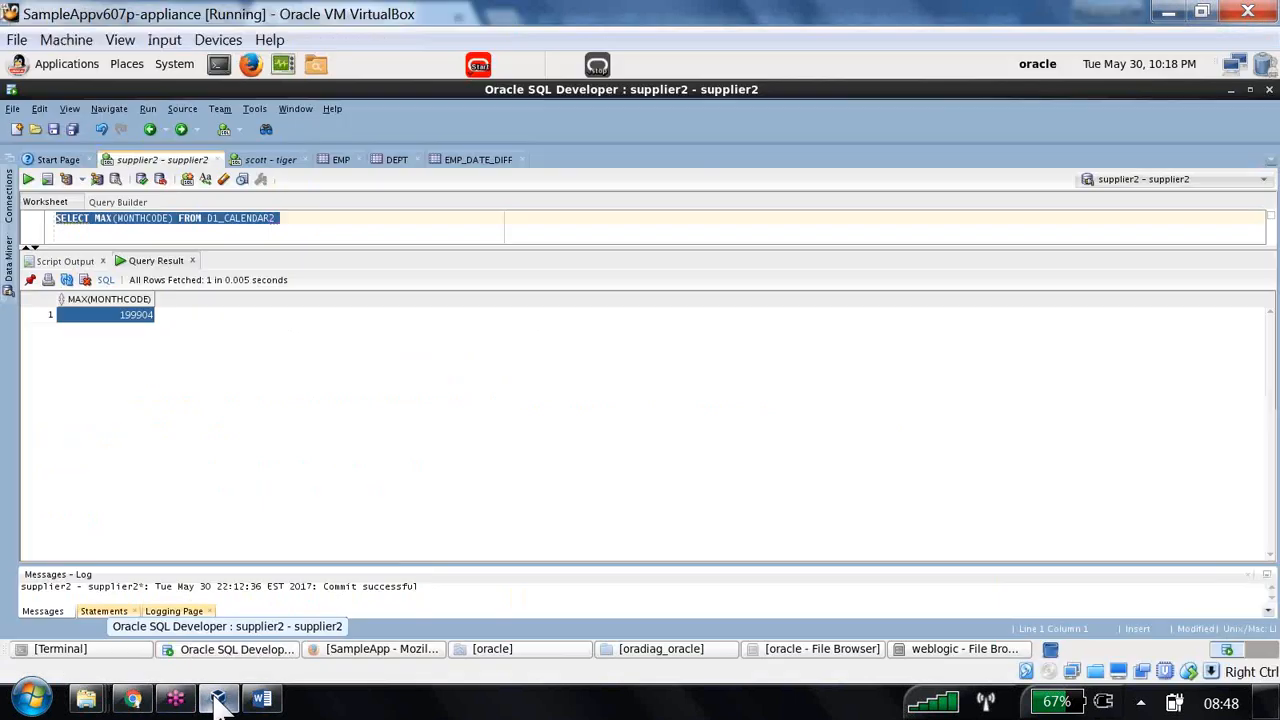
- In SQL Developer, prefix the MAX(MONTHCODE) query with 'SELECT * FROM WHERE CON IN(' and select the line
{"action": "left_click", "coordinate": [217, 698]}
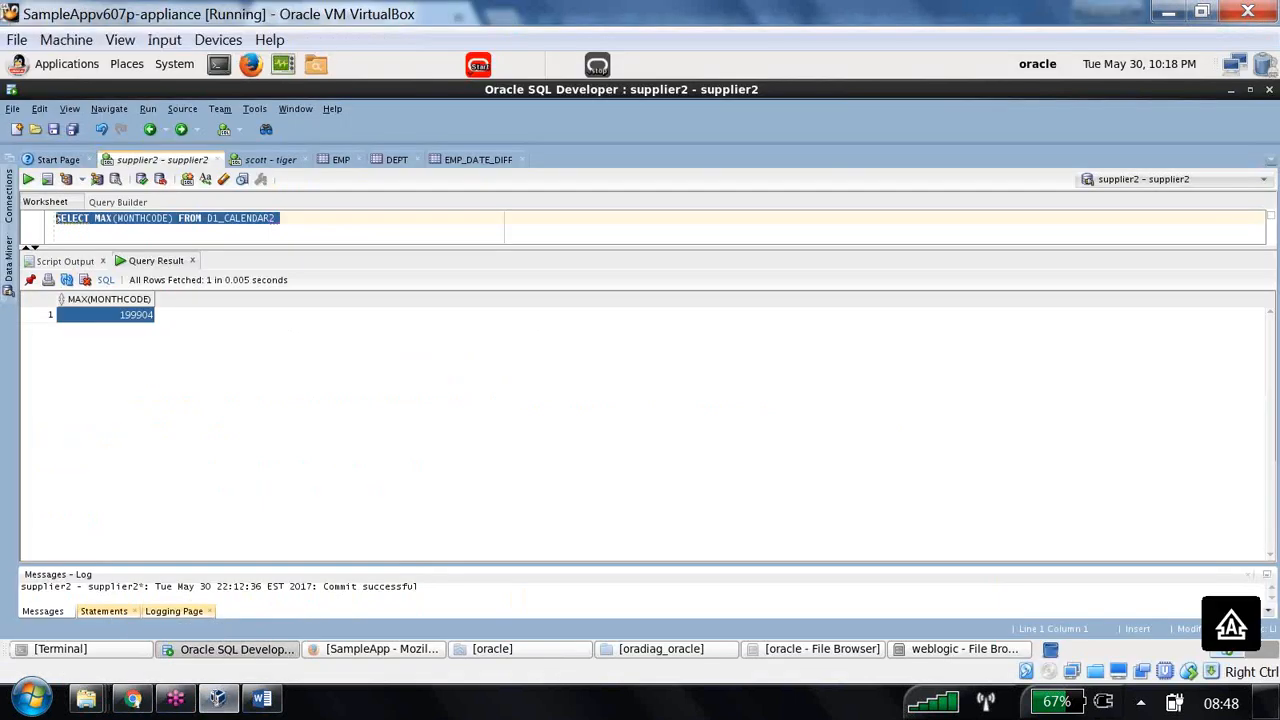
{"action": "left_click", "coordinate": [67, 218]}
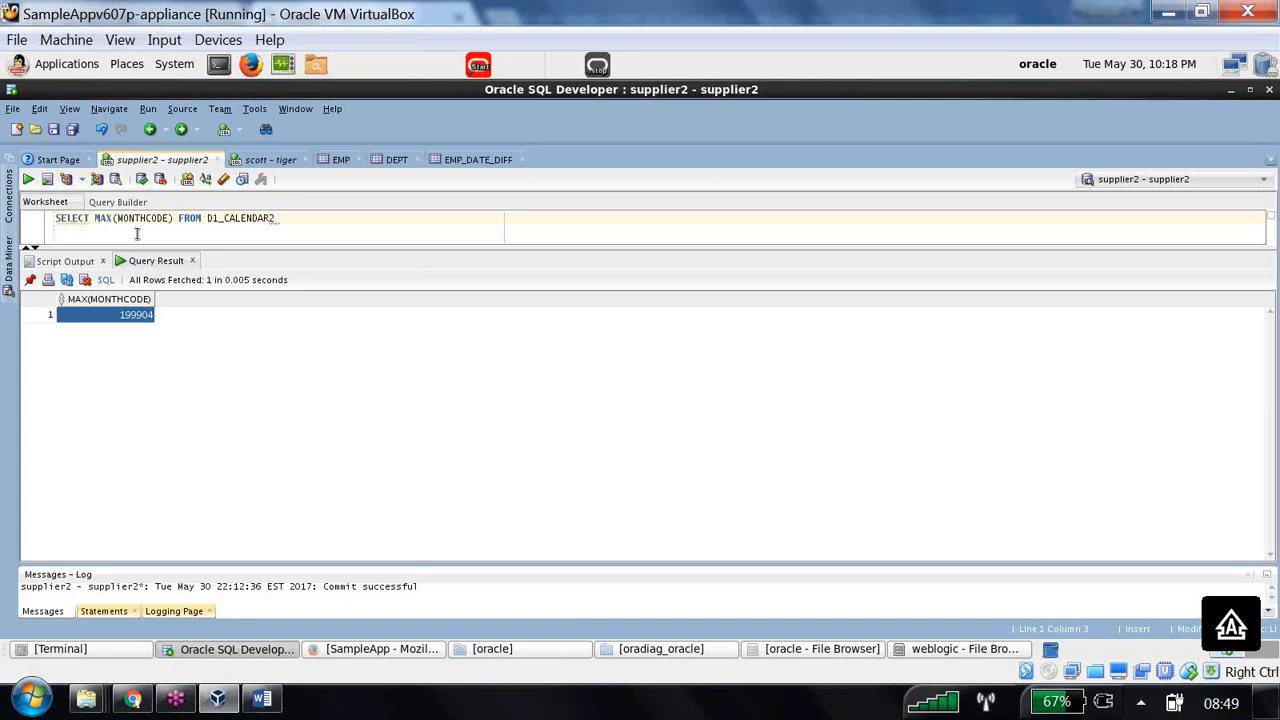
{"action": "type", "text": "SELECT "}
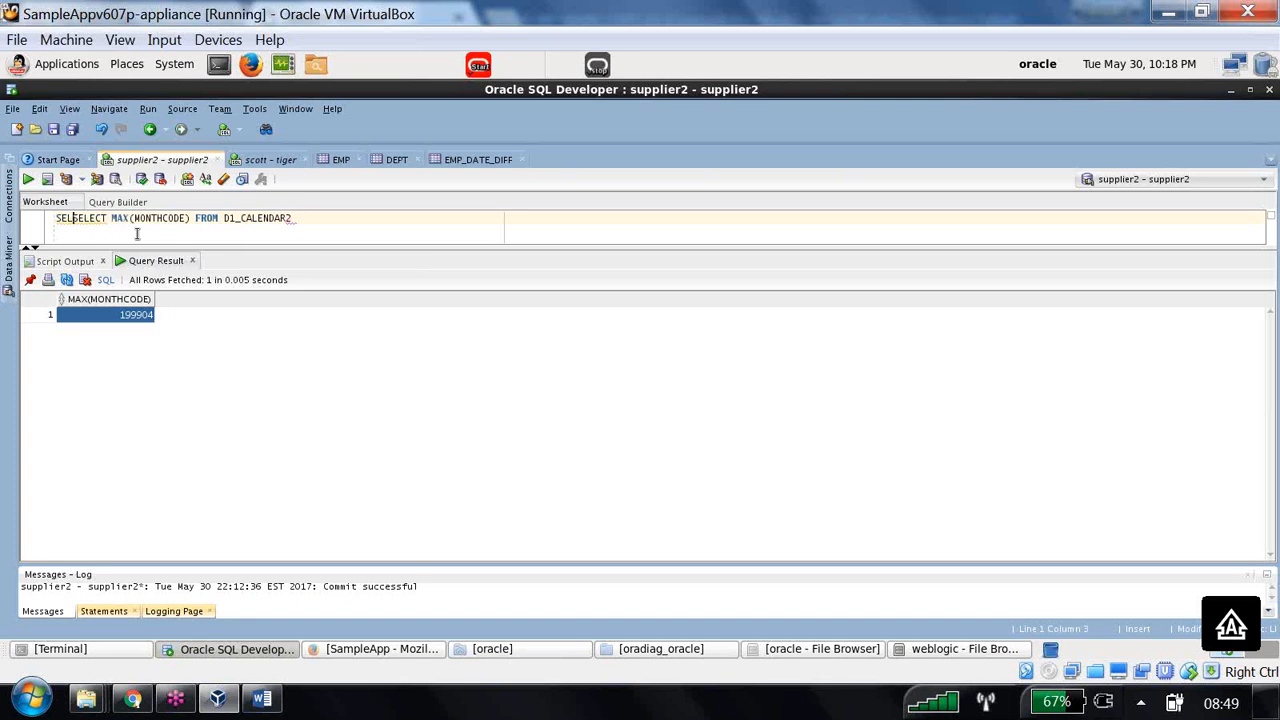
{"action": "type", "text": "*    "}
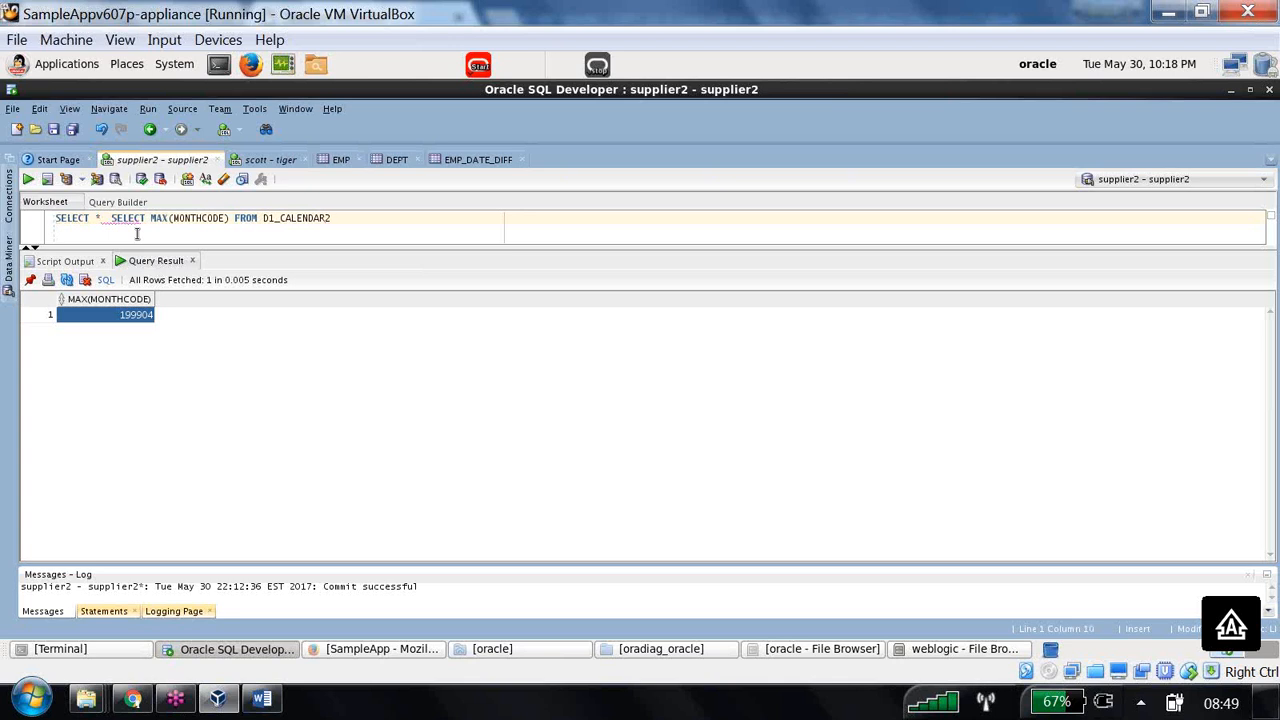
{"action": "type", "text": "FROM WHER"}
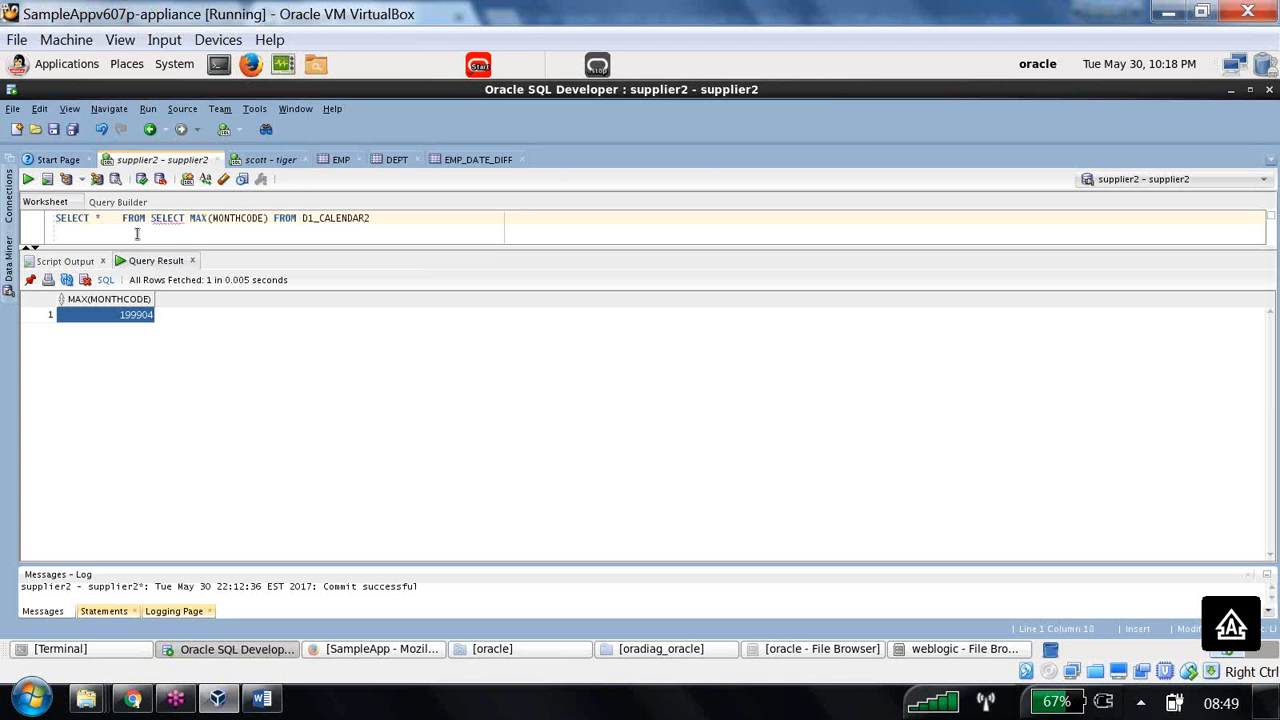
{"action": "type", "text": "E "}
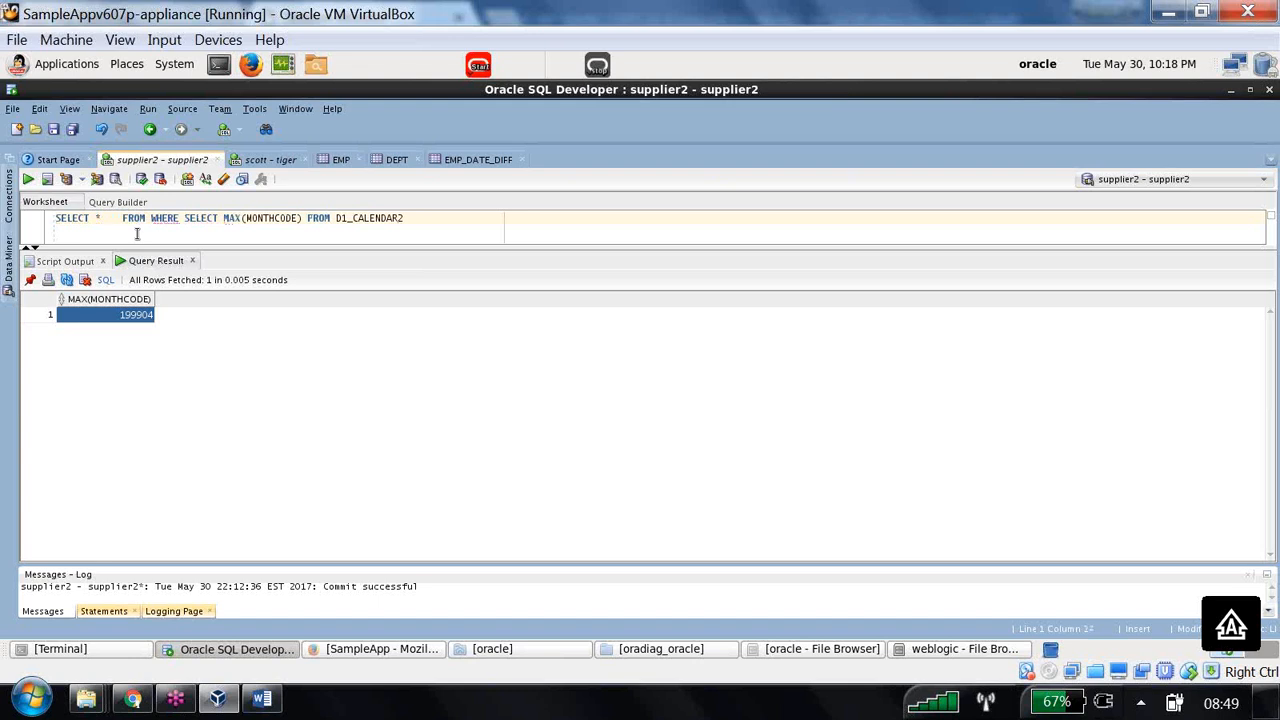
{"action": "type", "text": "CON I"}
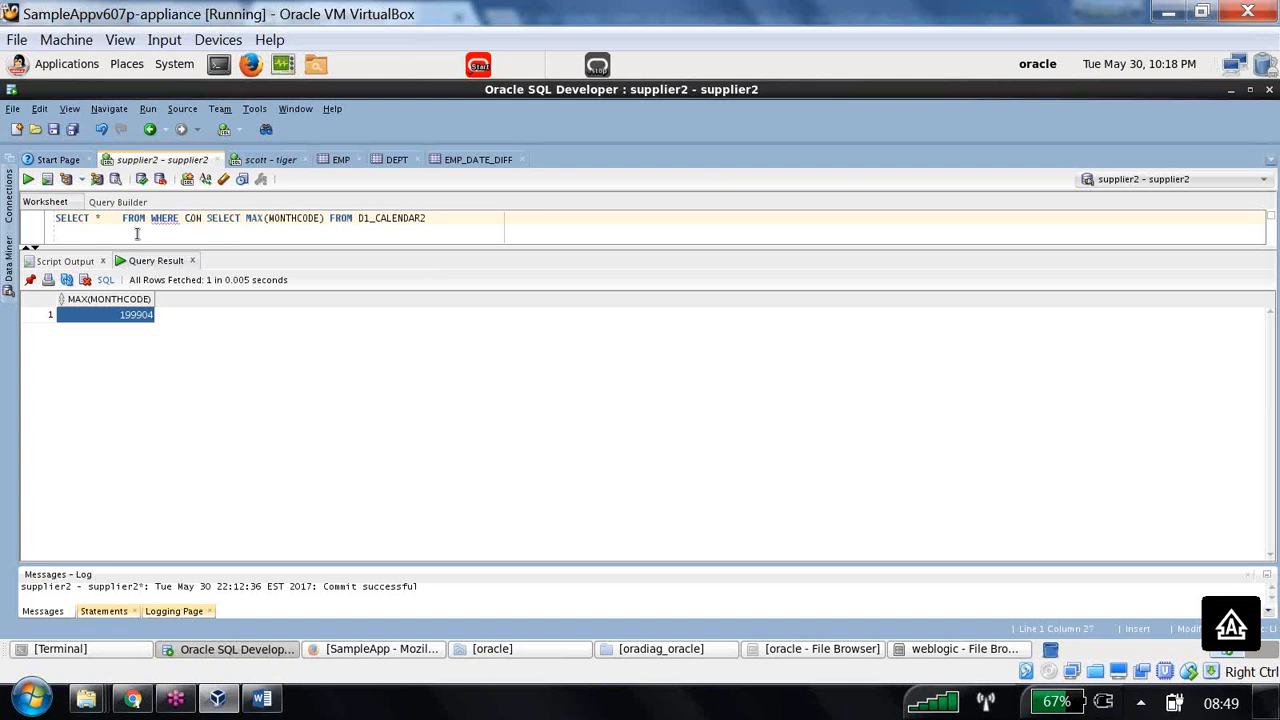
{"action": "type", "text": "N("}
{"action": "left_click", "coordinate": [471, 221]}
{"action": "left_click_drag", "start_coordinate": [471, 221], "coordinate": [94, 208]}
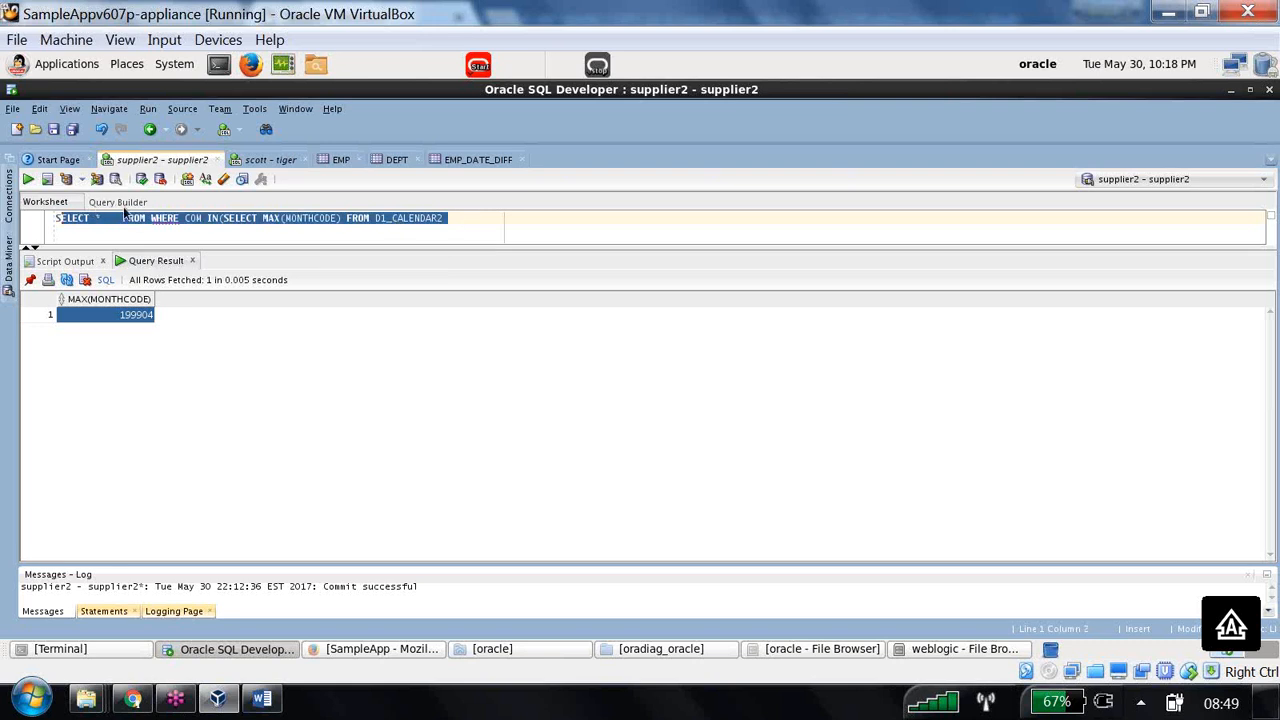
{"action": "left_click", "coordinate": [260, 699]}
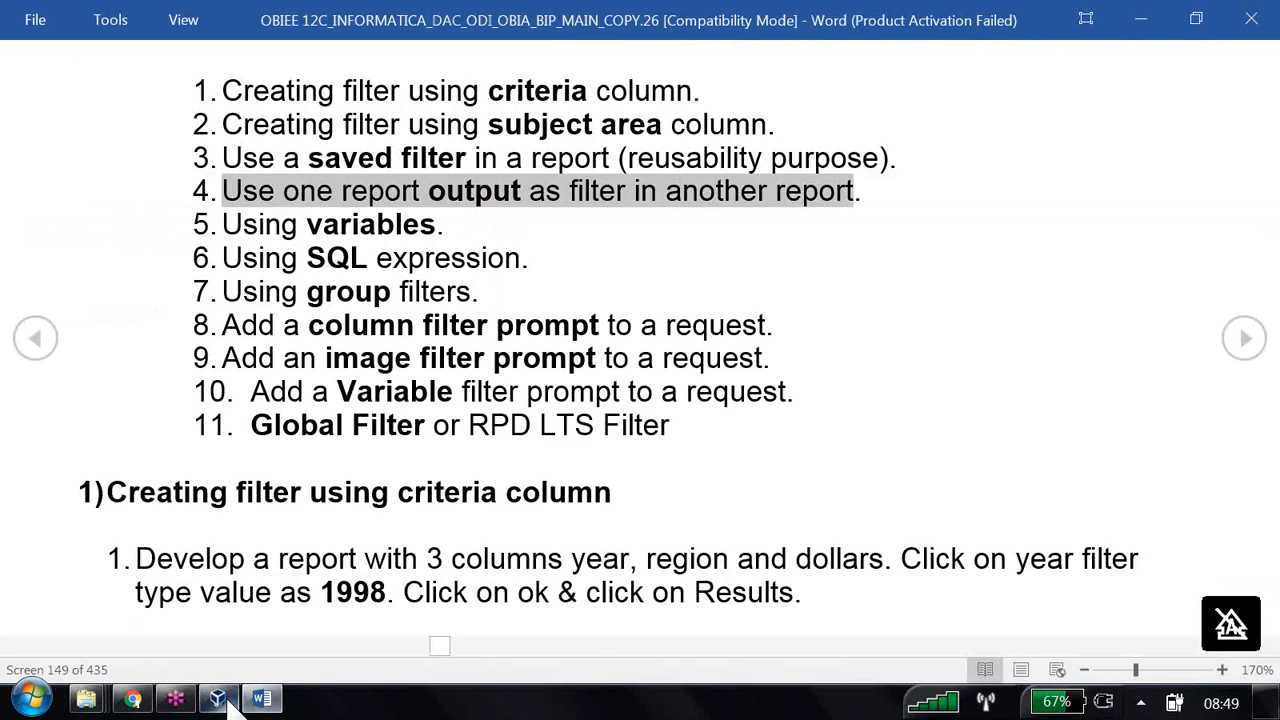
- Go back from the session log to the results: Central 611,819, East 997,098, West 1,091,017
{"action": "left_click", "coordinate": [132, 699]}
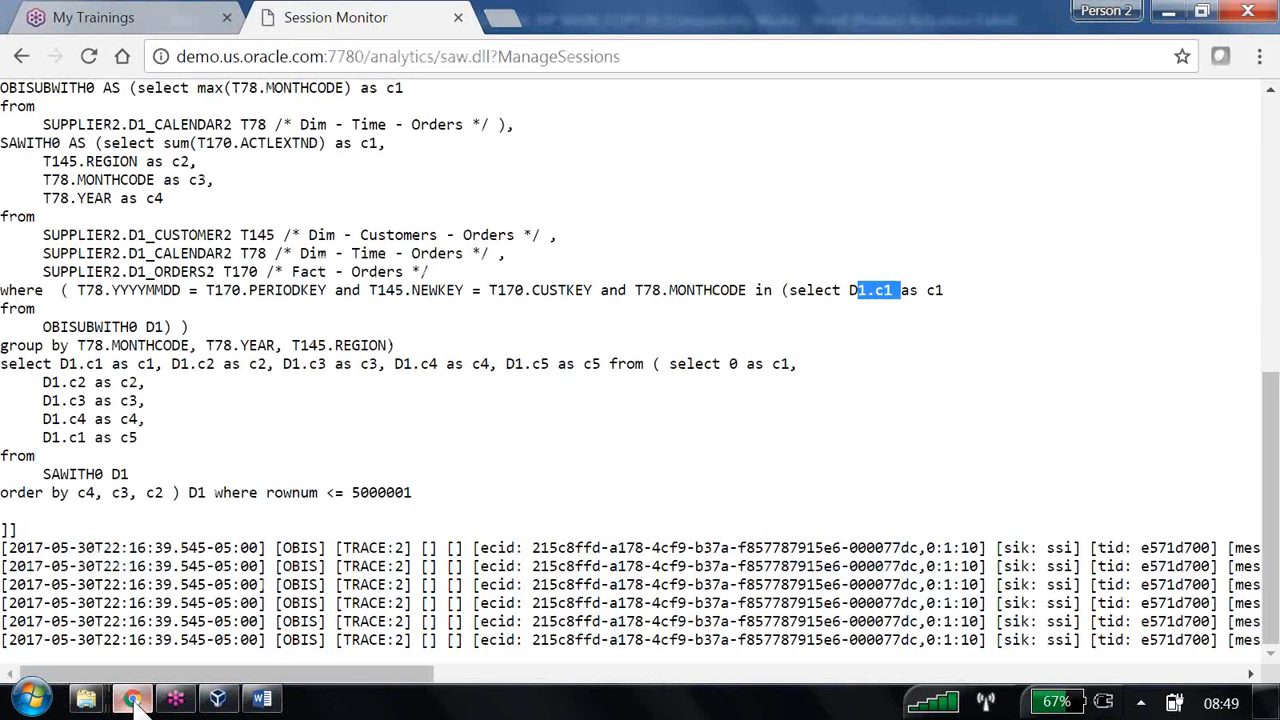
{"action": "left_click", "coordinate": [19, 58]}
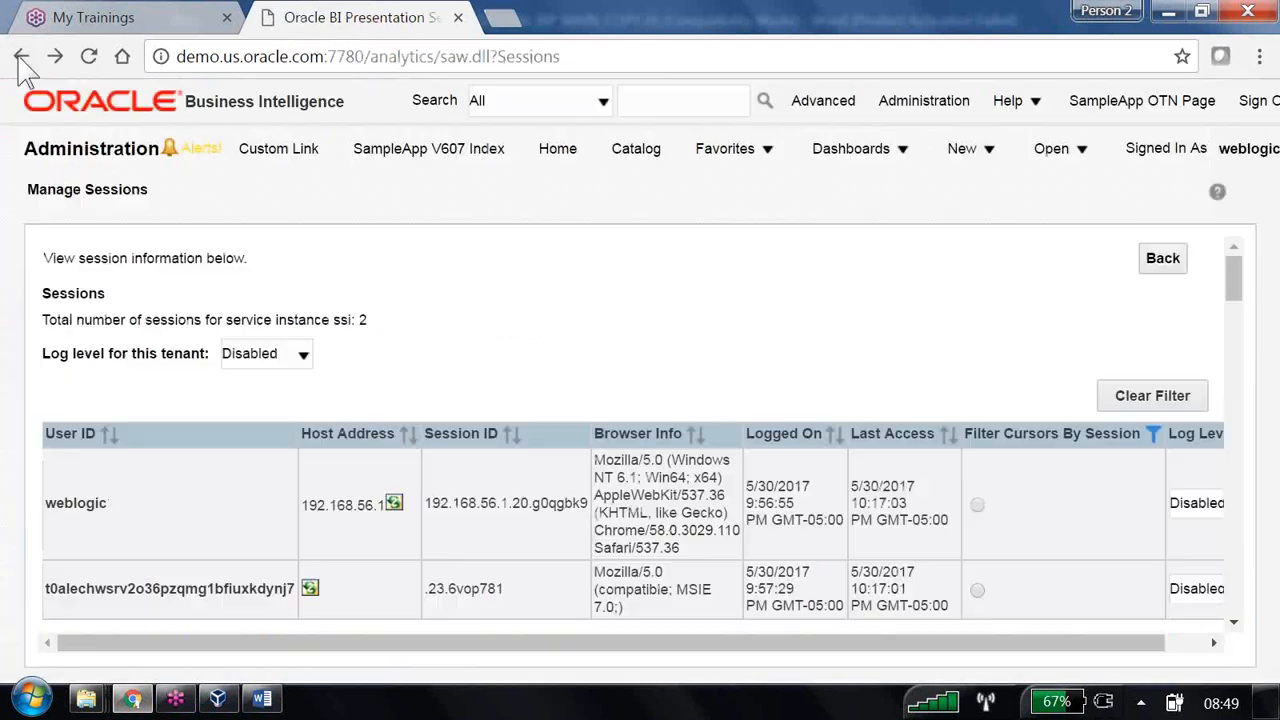
{"action": "left_click", "coordinate": [20, 58]}
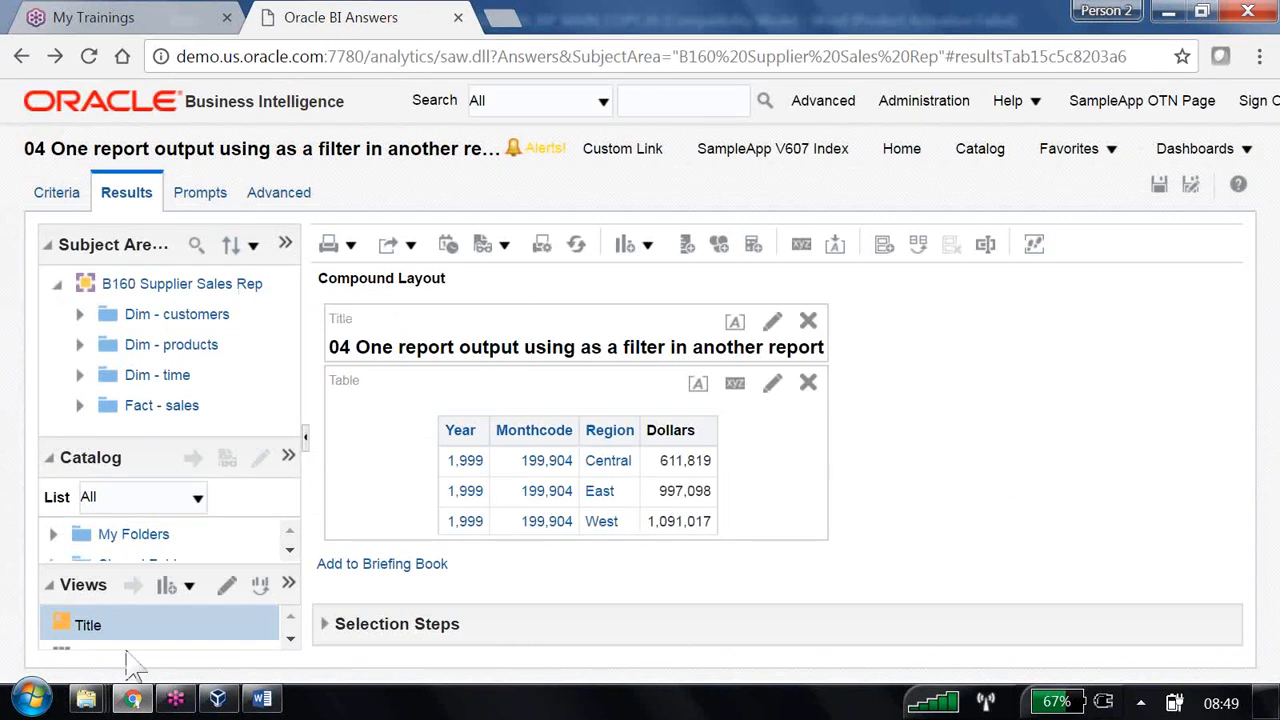
- Launch the BI Administration Tool and open the OBIEE1 repository online with the repository password
{"action": "left_click", "coordinate": [32, 700]}
{"action": "type", "text": "adm"}
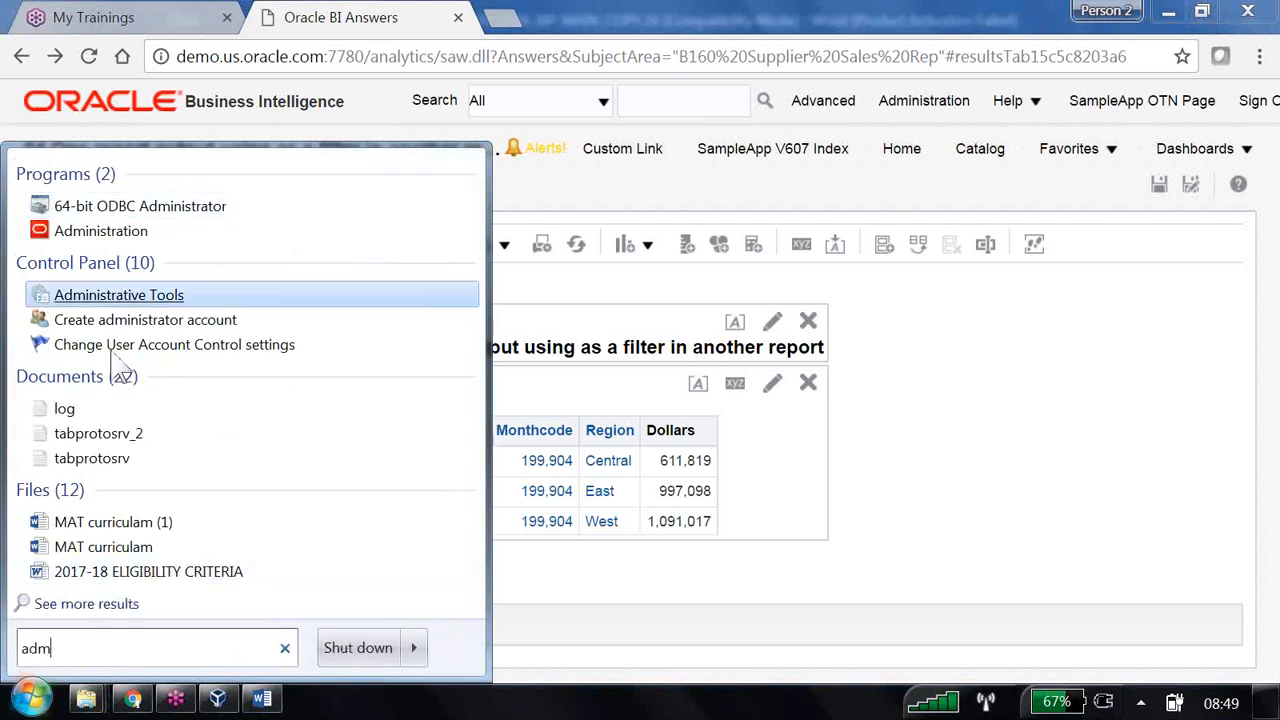
{"action": "left_click", "coordinate": [100, 233]}
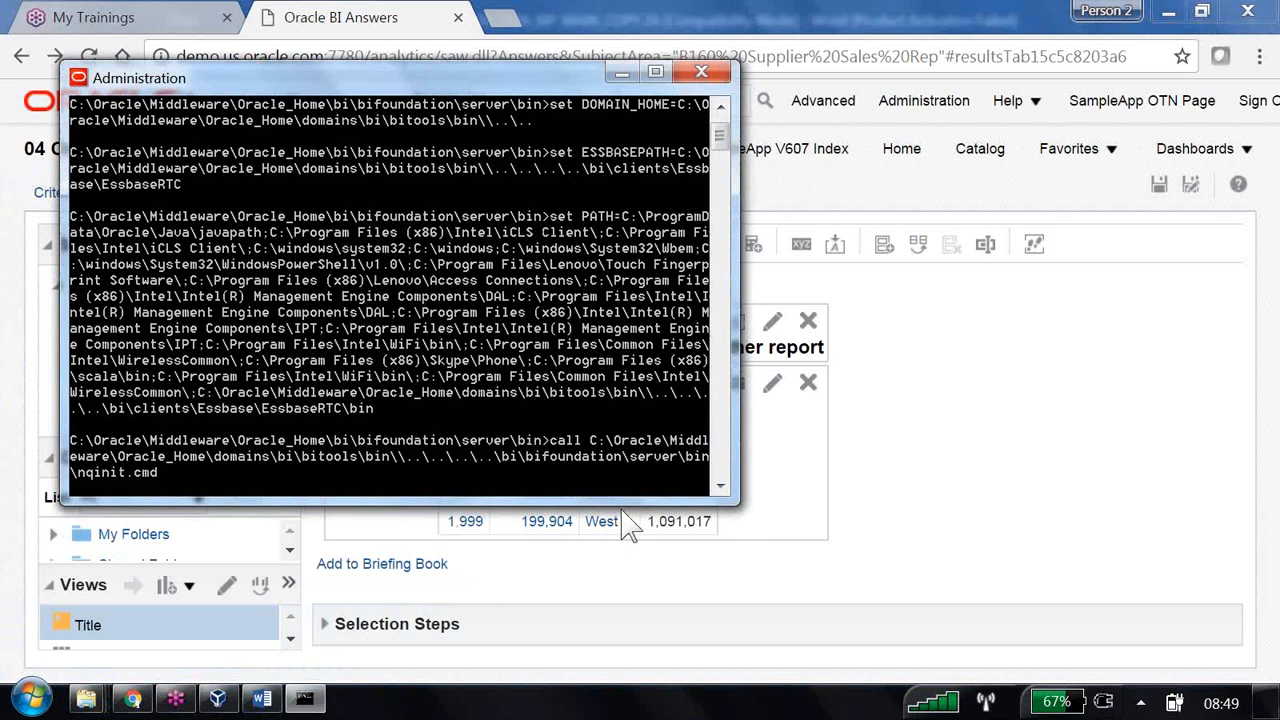
{"action": "key", "text": "Tab"}
{"action": "type", "text": "welcome1"}
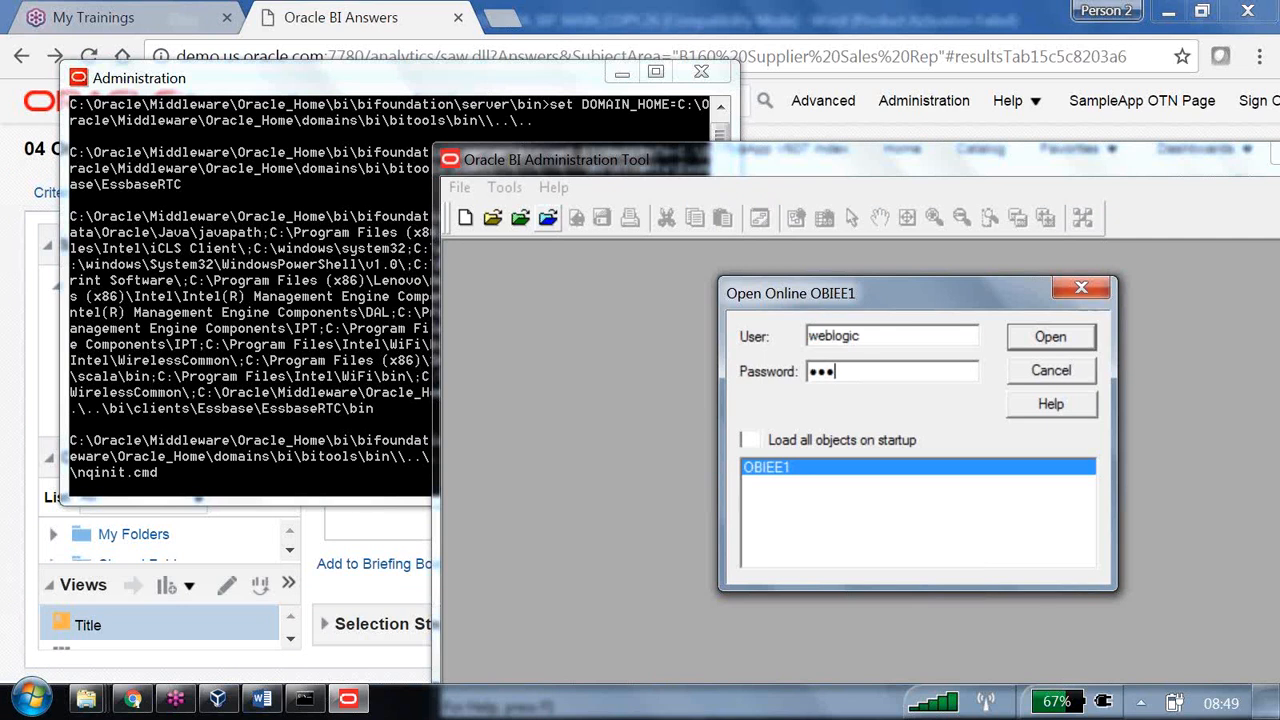
{"action": "key", "text": "Return"}
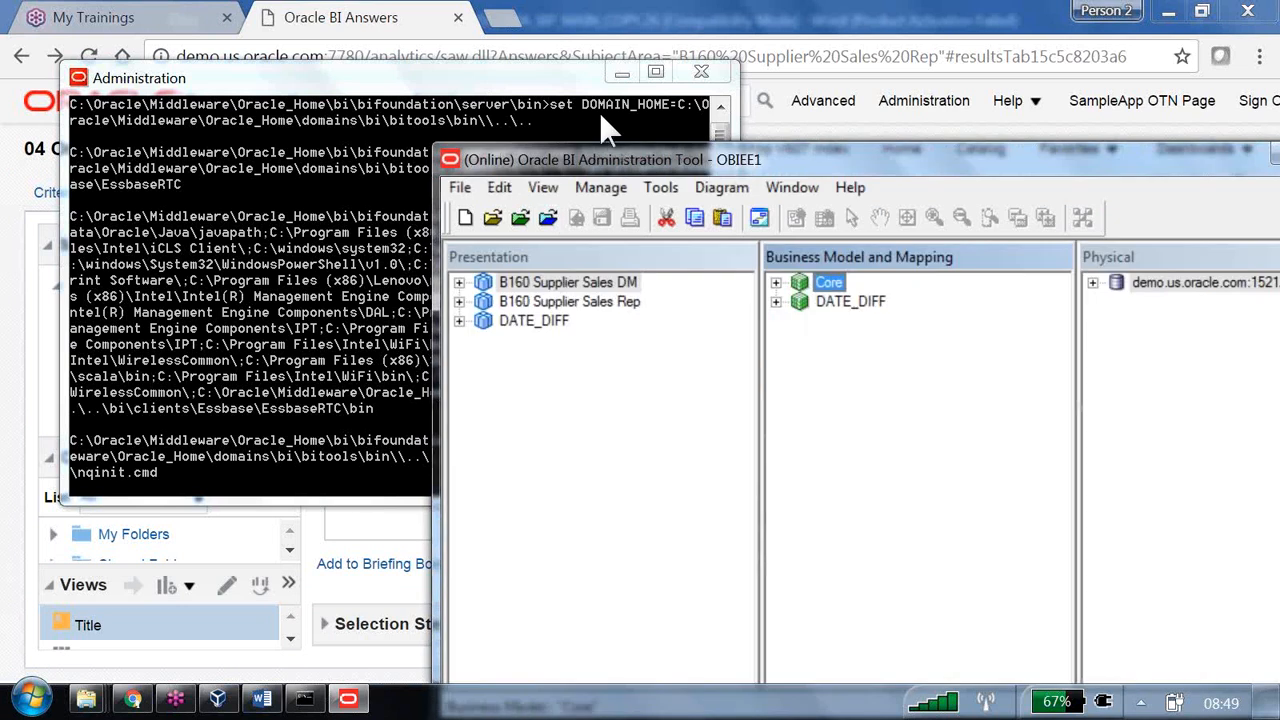
- Open Manage > Variables, browse each variable category, and return to the static repository variables
{"action": "left_click", "coordinate": [140, 38]}
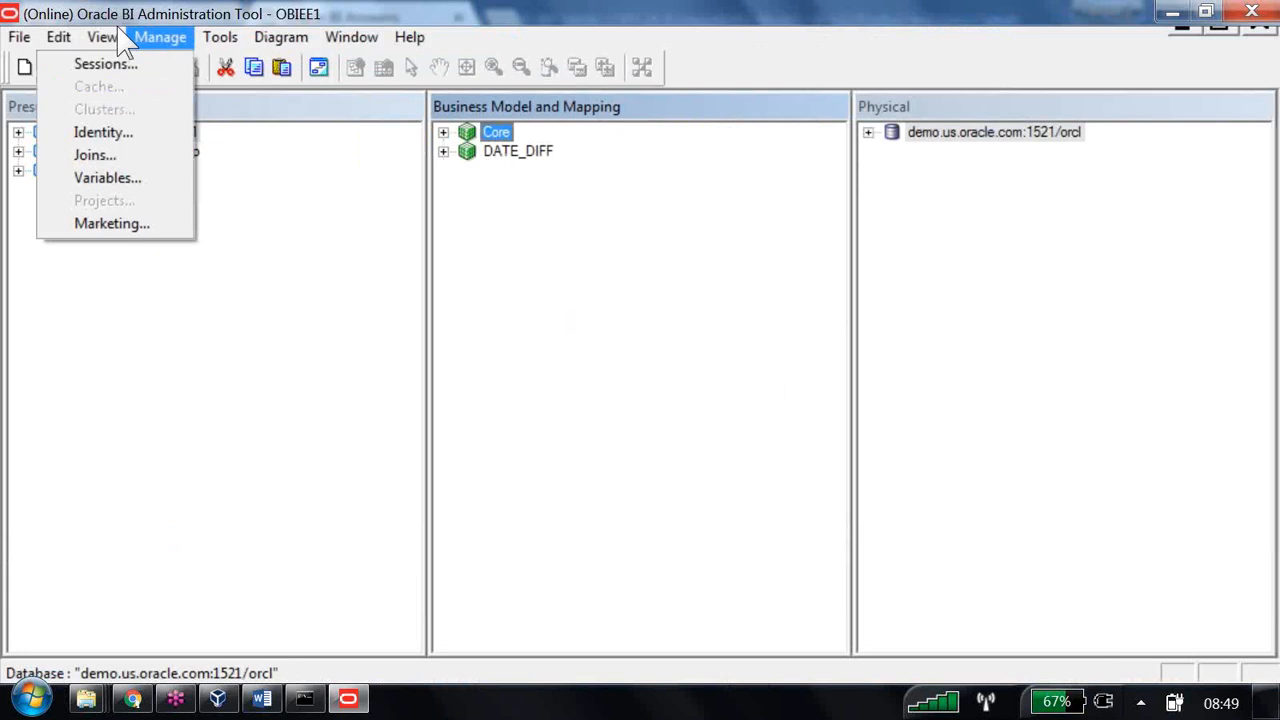
{"action": "left_click", "coordinate": [150, 197]}
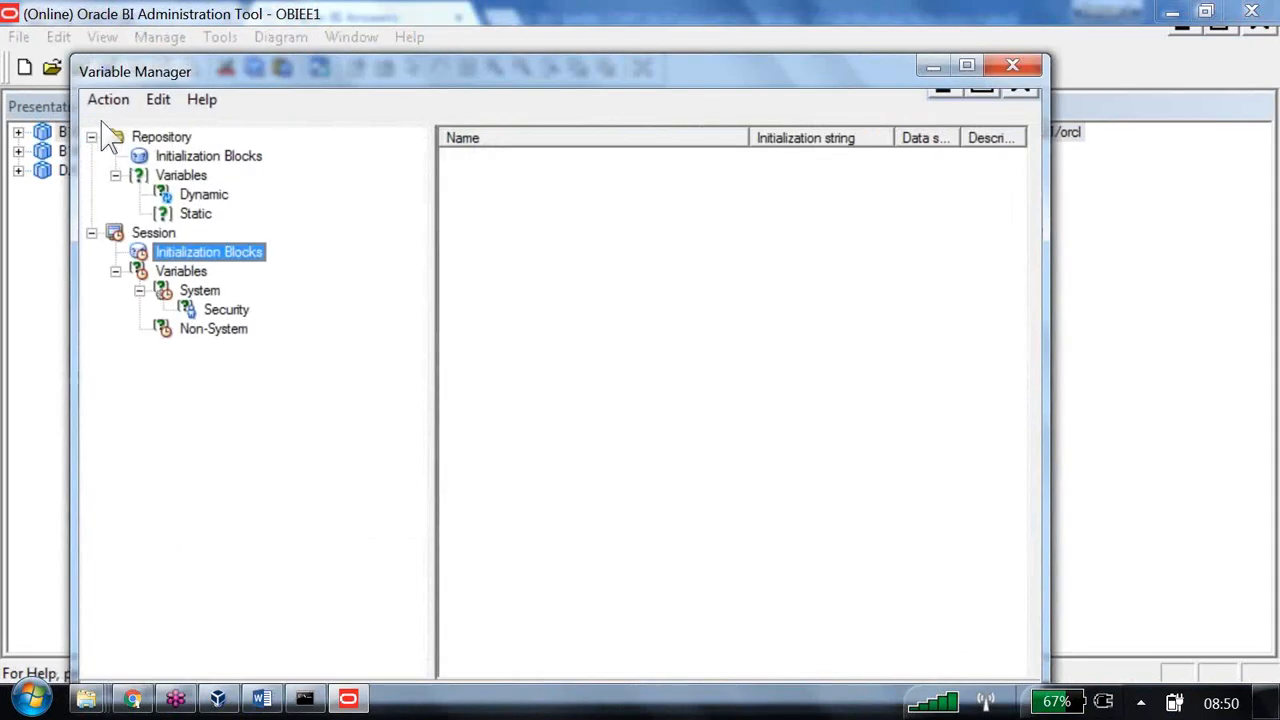
{"action": "left_click", "coordinate": [195, 213]}
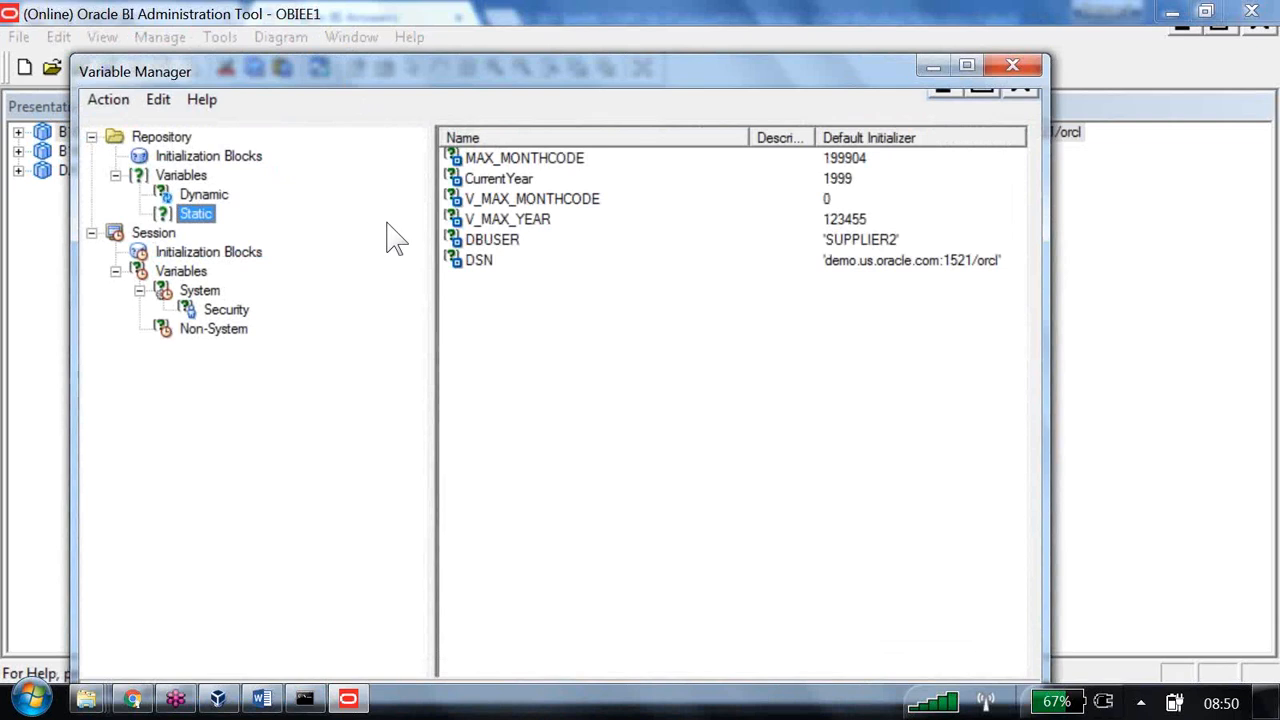
{"action": "key", "text": "Up"}
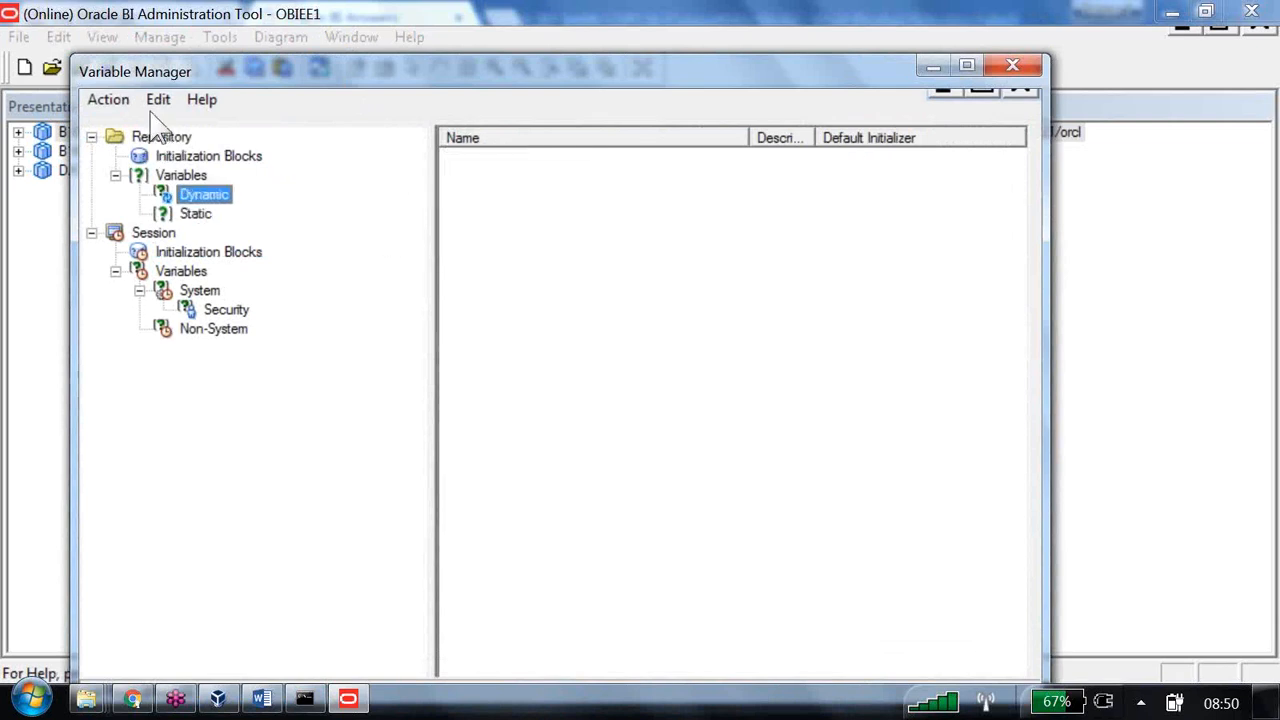
{"action": "left_click", "coordinate": [212, 156]}
{"action": "left_click", "coordinate": [194, 252]}
{"action": "left_click", "coordinate": [200, 290]}
{"action": "left_click", "coordinate": [214, 309]}
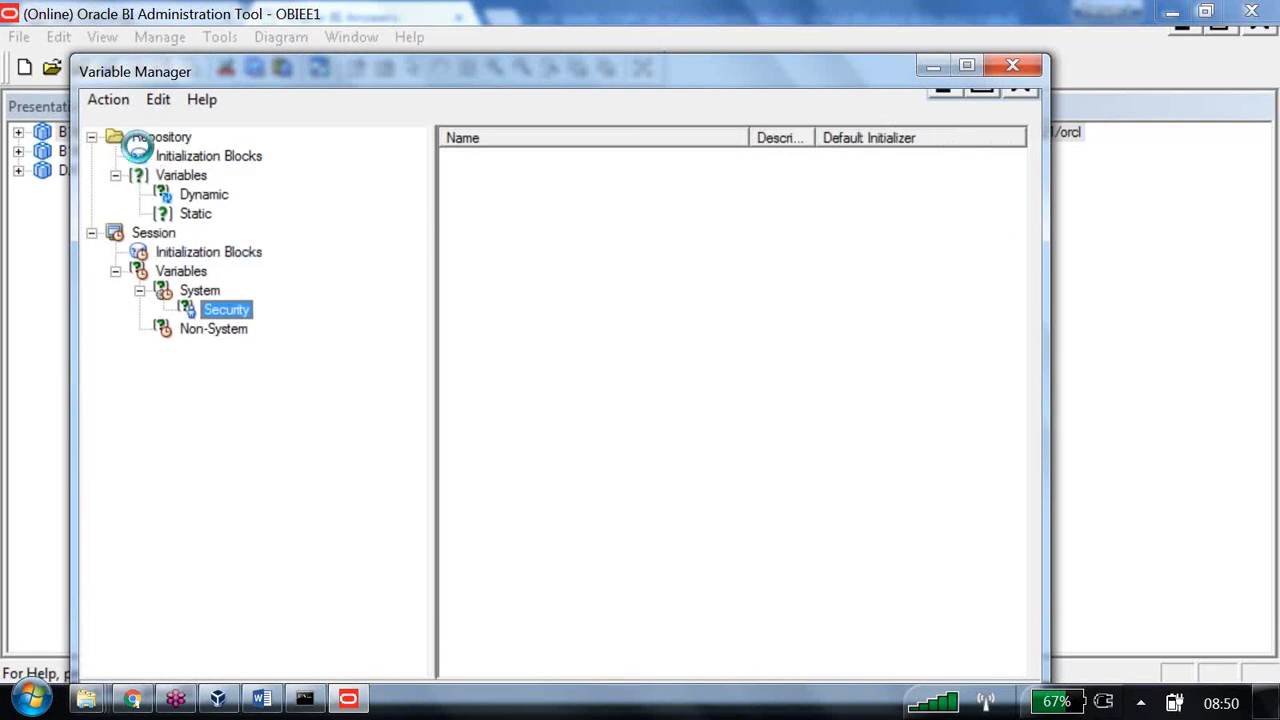
{"action": "left_click", "coordinate": [196, 213]}
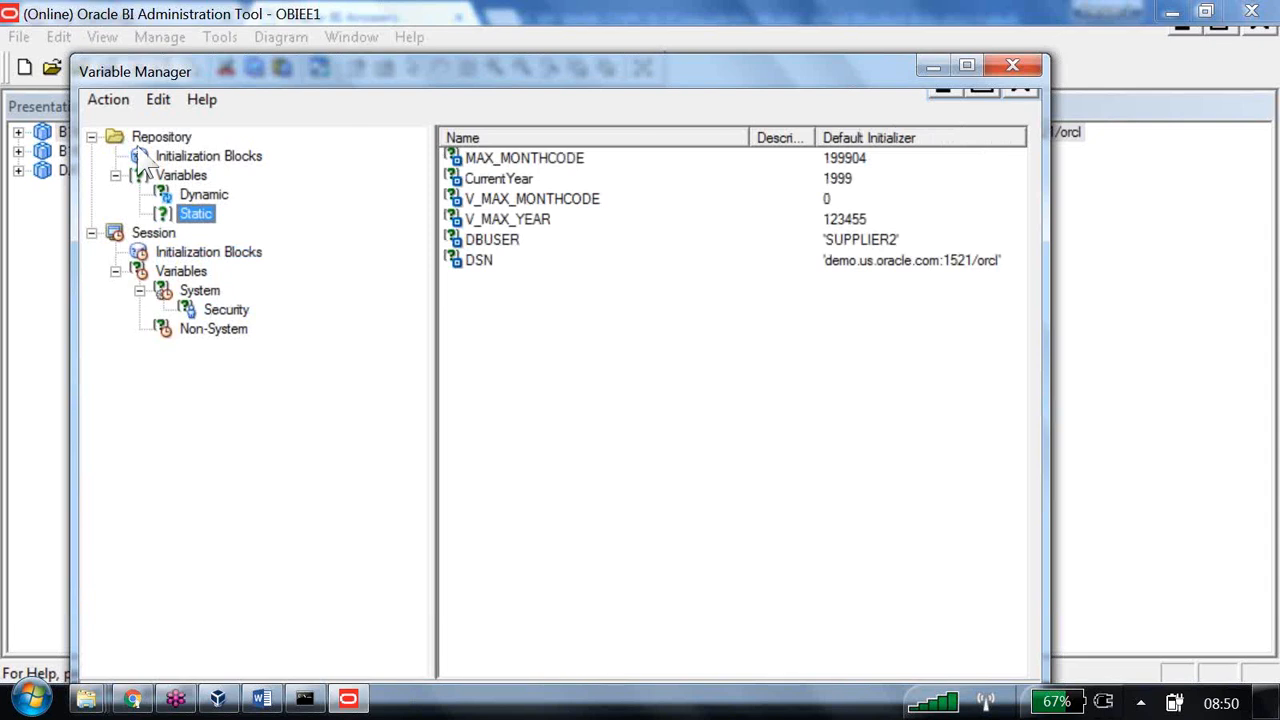
- Create static repository variable B160_max_year with default value 1999
{"action": "right_click", "coordinate": [496, 344]}
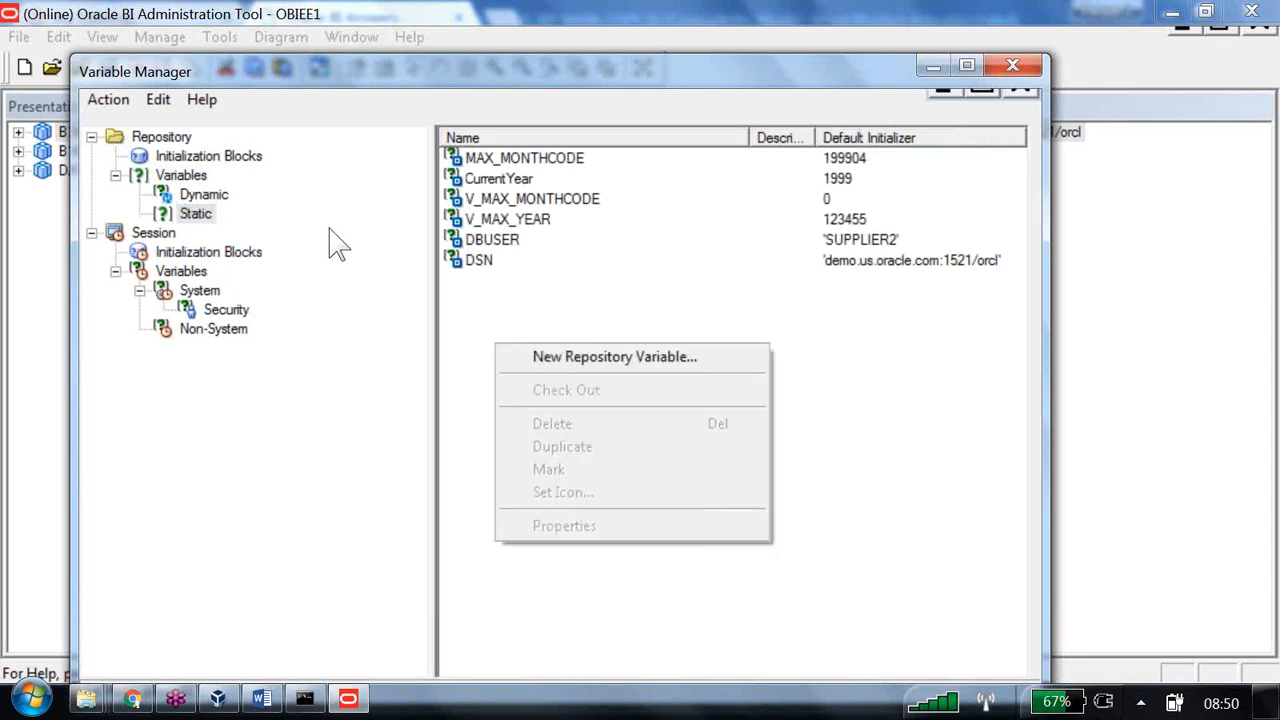
{"action": "key", "text": "Return"}
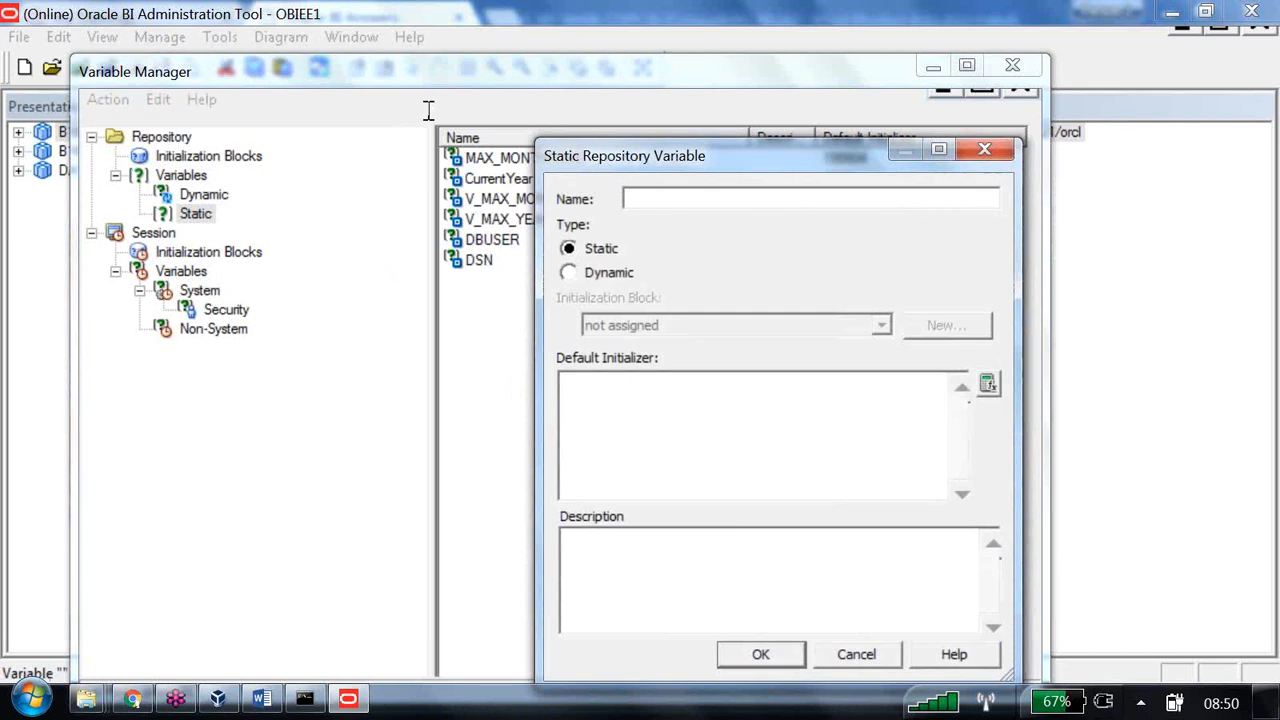
{"action": "type", "text": "B160_"}
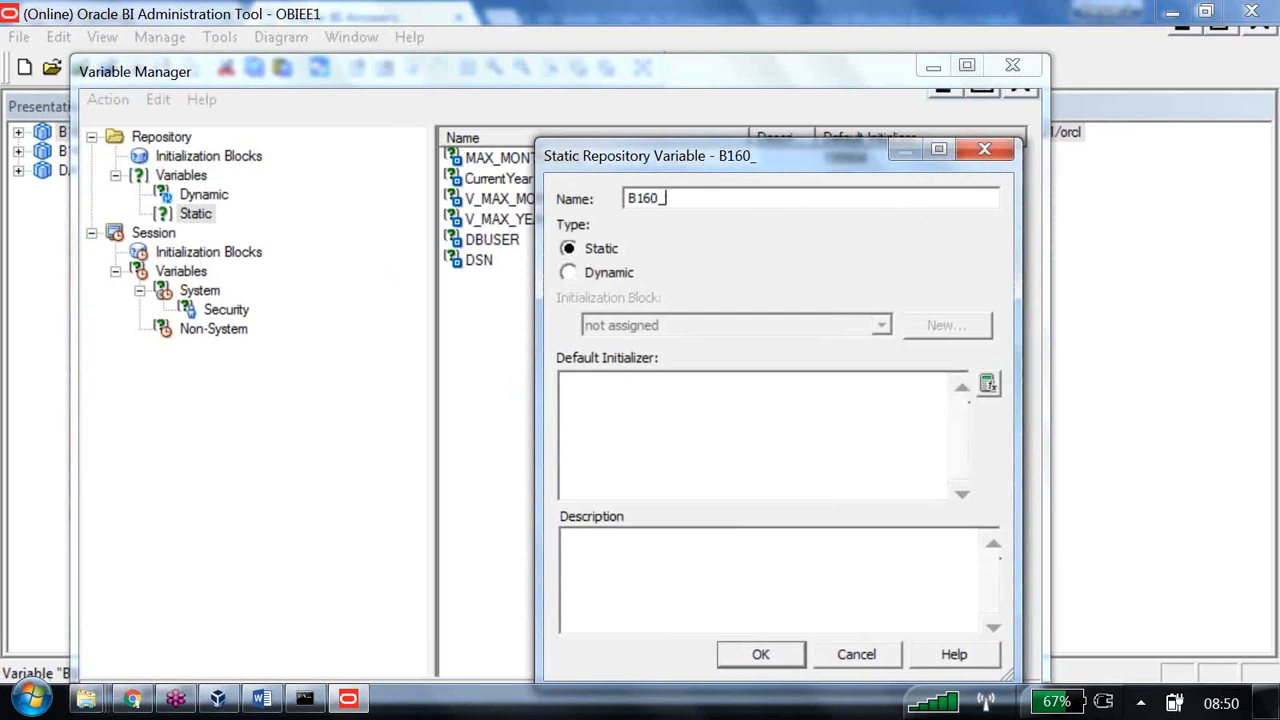
{"action": "type", "text": "max_year"}
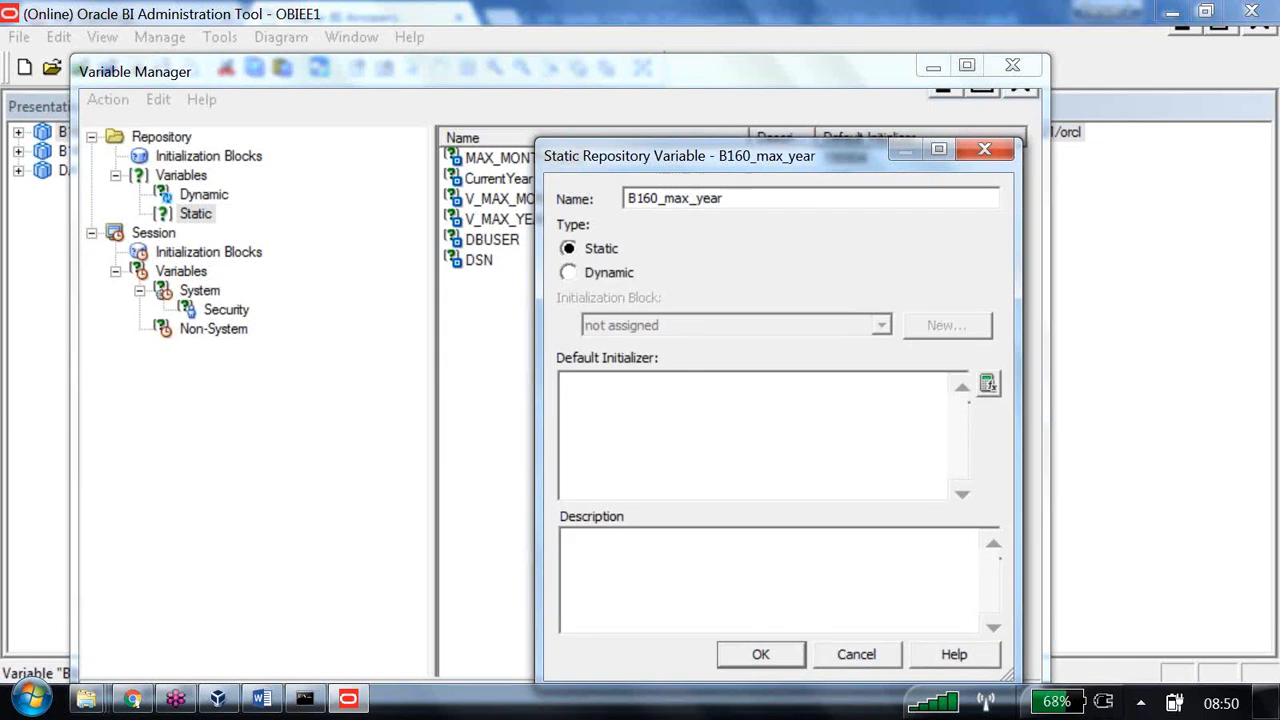
{"action": "left_click", "coordinate": [630, 417]}
{"action": "type", "text": "1999"}
{"action": "key", "text": "Return"}
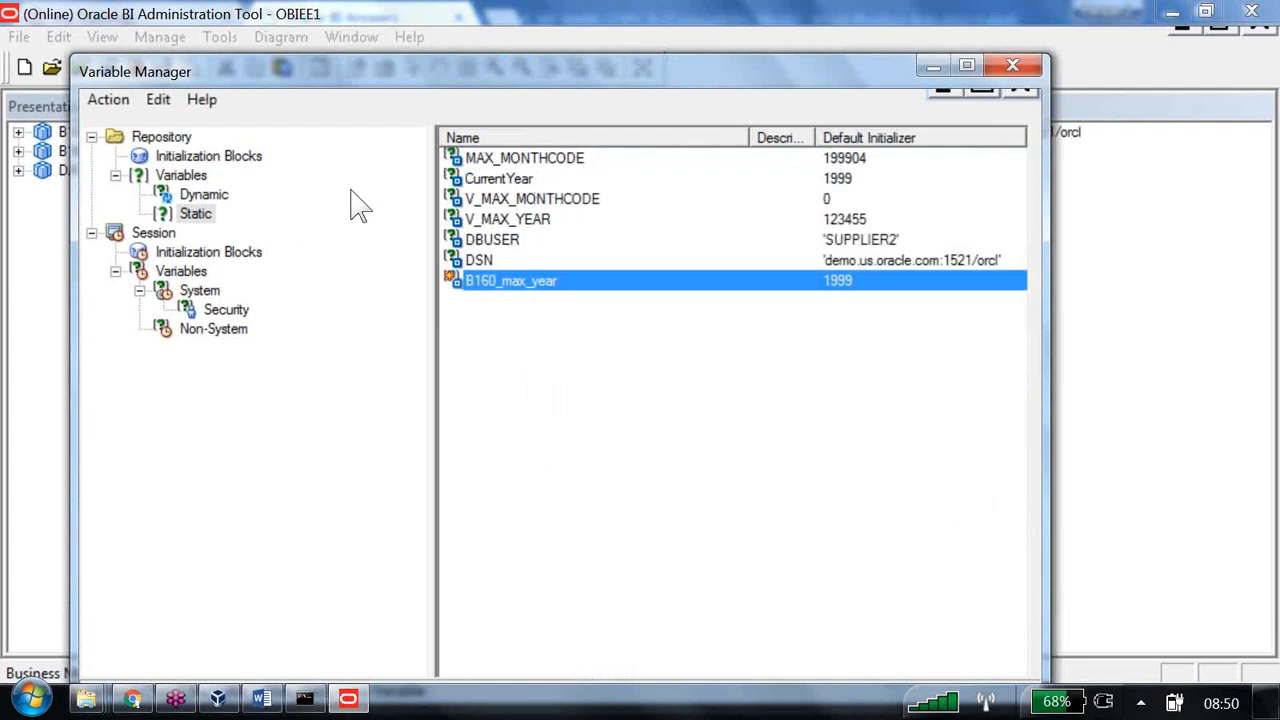
- Close the Variable Manager and run Check Global Consistency, finding 0 errors
{"action": "left_click", "coordinate": [1012, 66]}
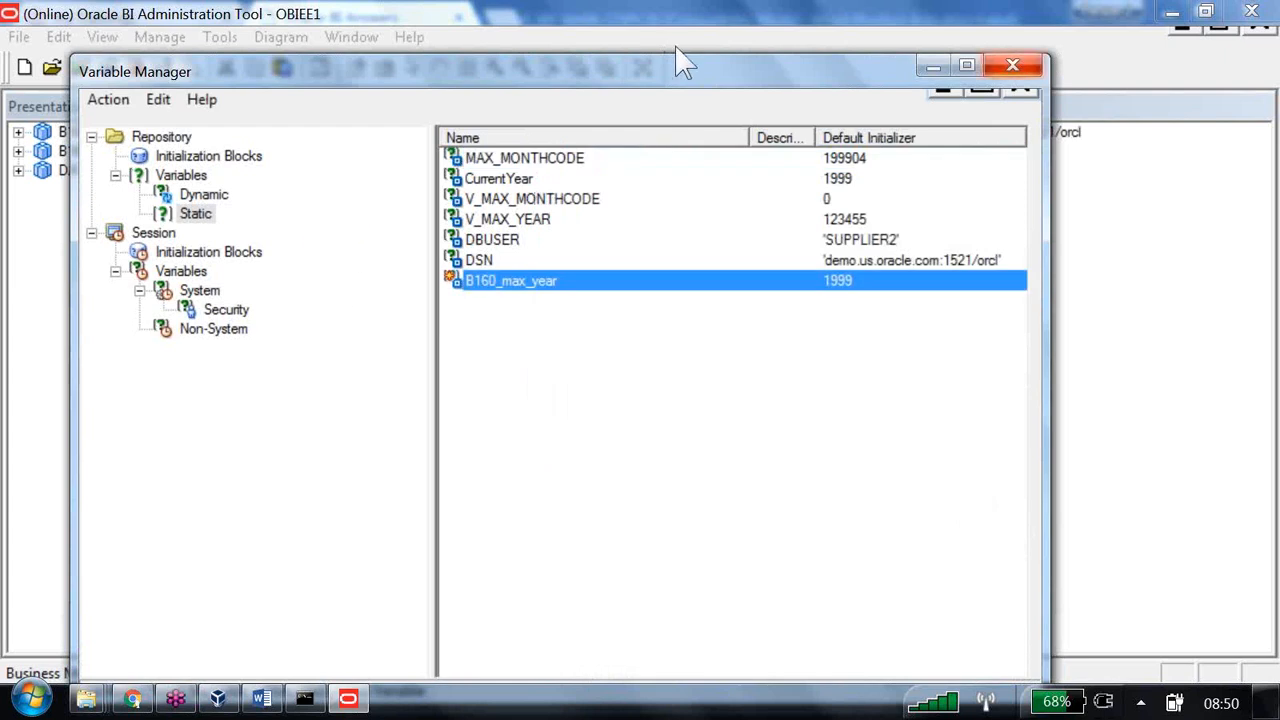
{"action": "left_click", "coordinate": [135, 67]}
{"action": "key", "text": "Return"}
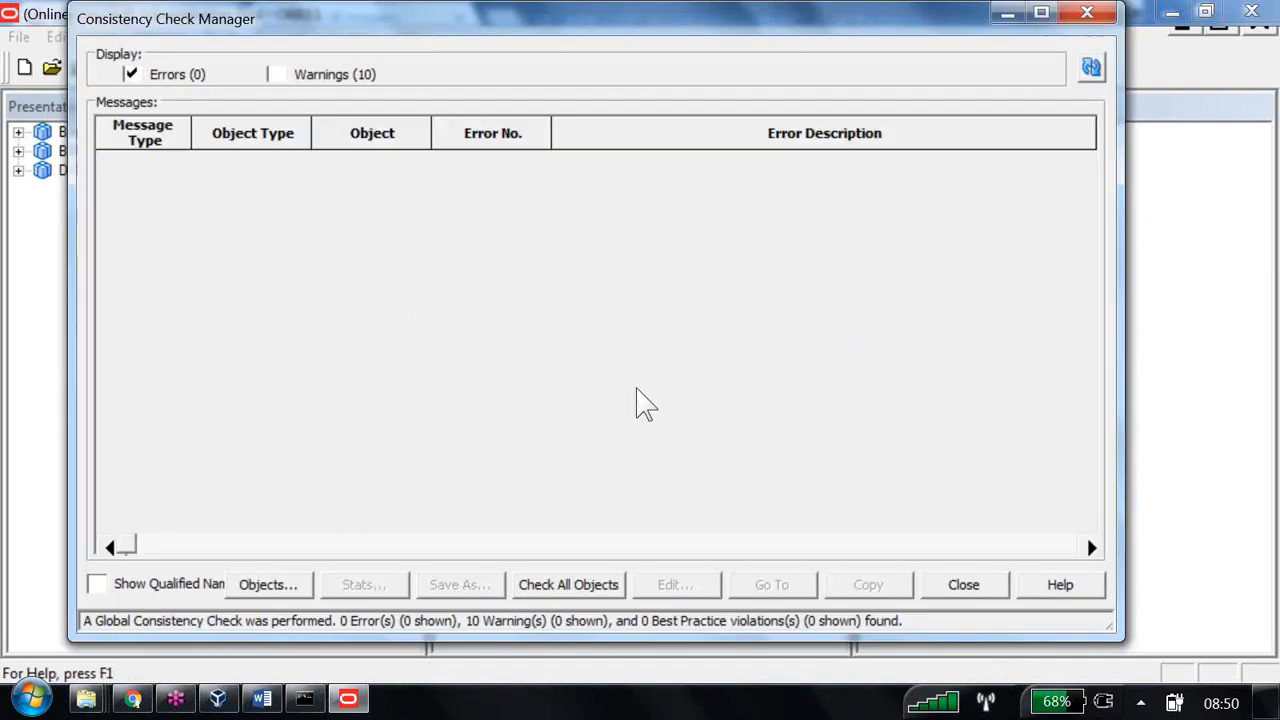
{"action": "key", "text": "Escape"}
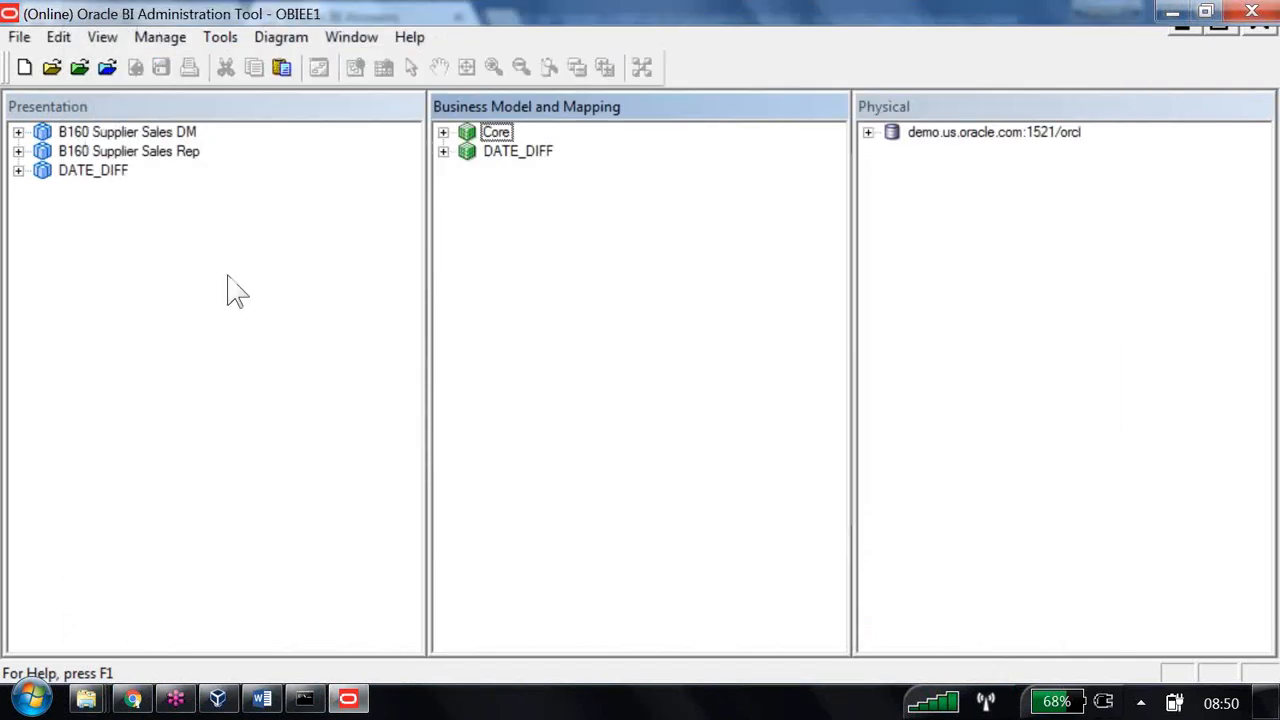
- Delete the existing Monthcode filter on the analysis Criteria tab
{"action": "left_click", "coordinate": [128, 700]}
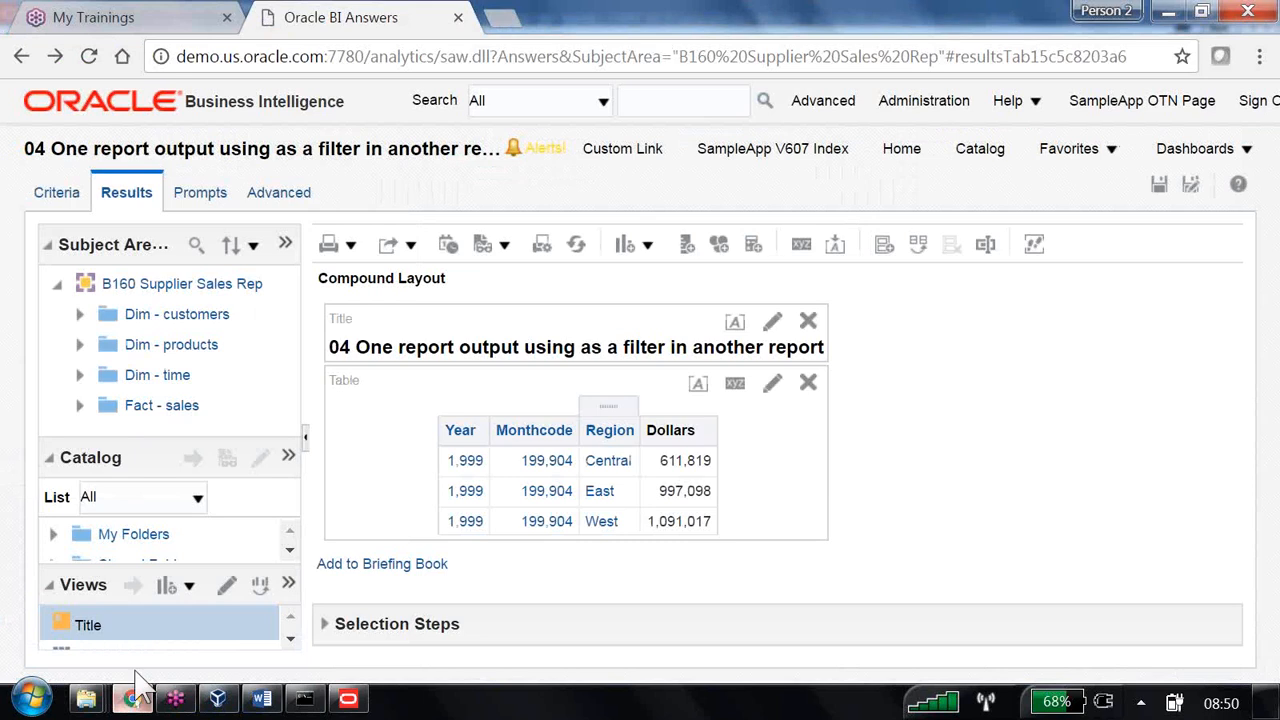
{"action": "left_click", "coordinate": [52, 206]}
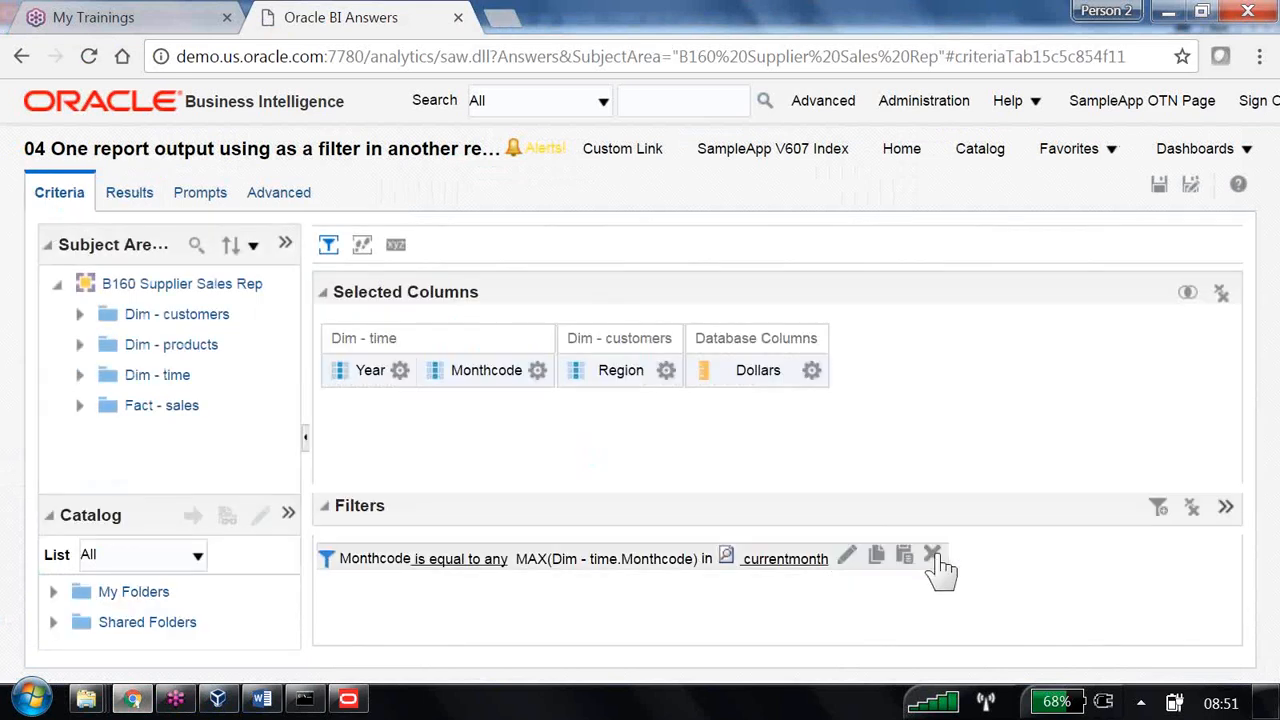
{"action": "left_click", "coordinate": [931, 555]}
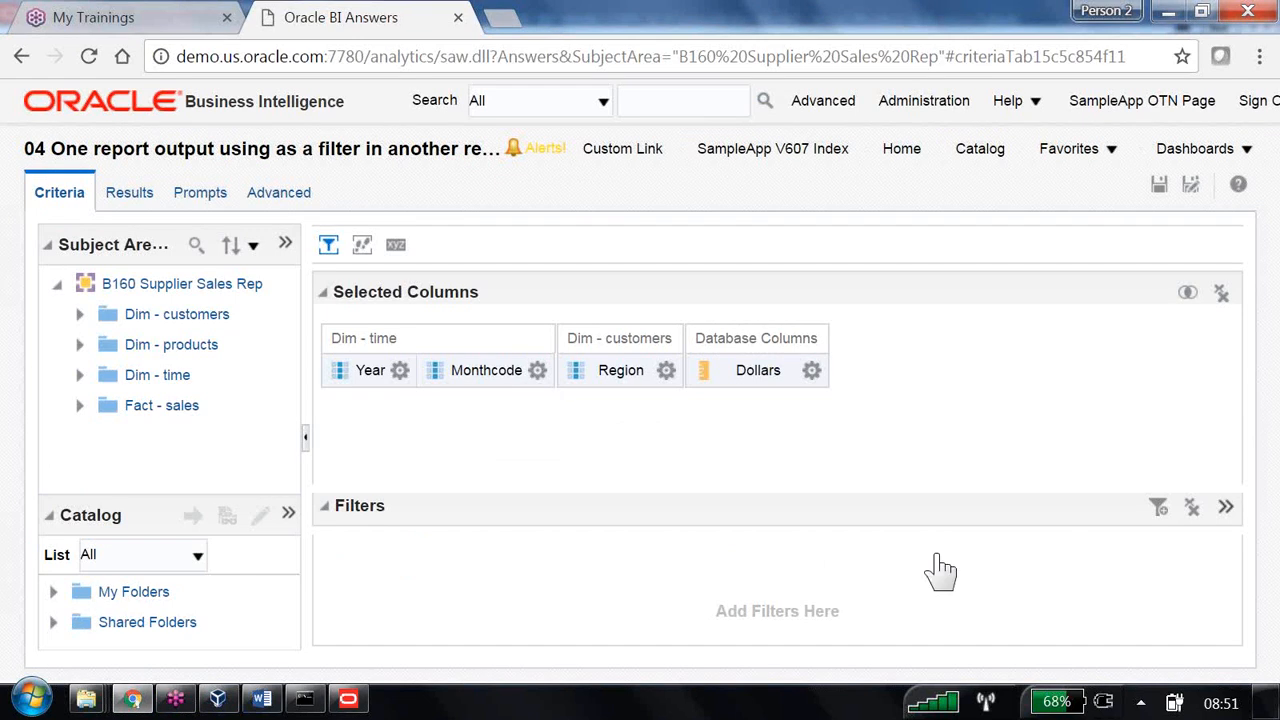
- Add a Monthcode filter equal to repository variable b160_max_year and view the results
{"action": "left_click", "coordinate": [538, 371]}
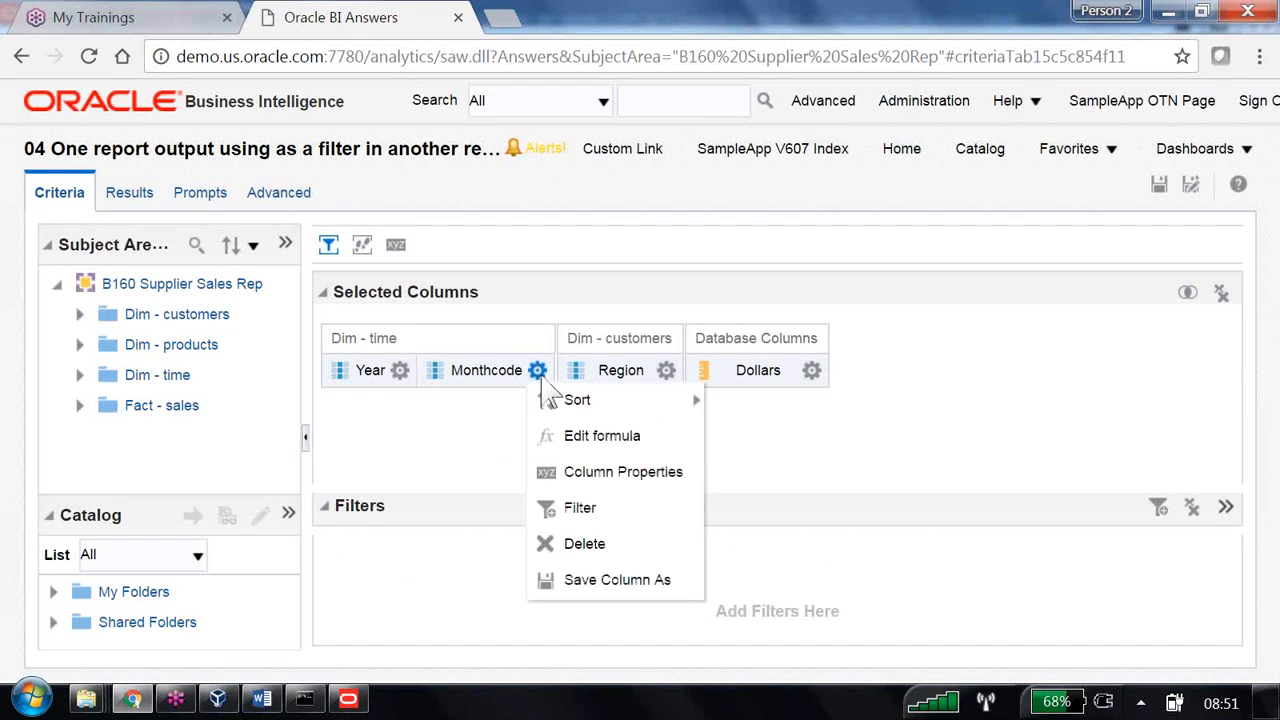
{"action": "left_click", "coordinate": [580, 509]}
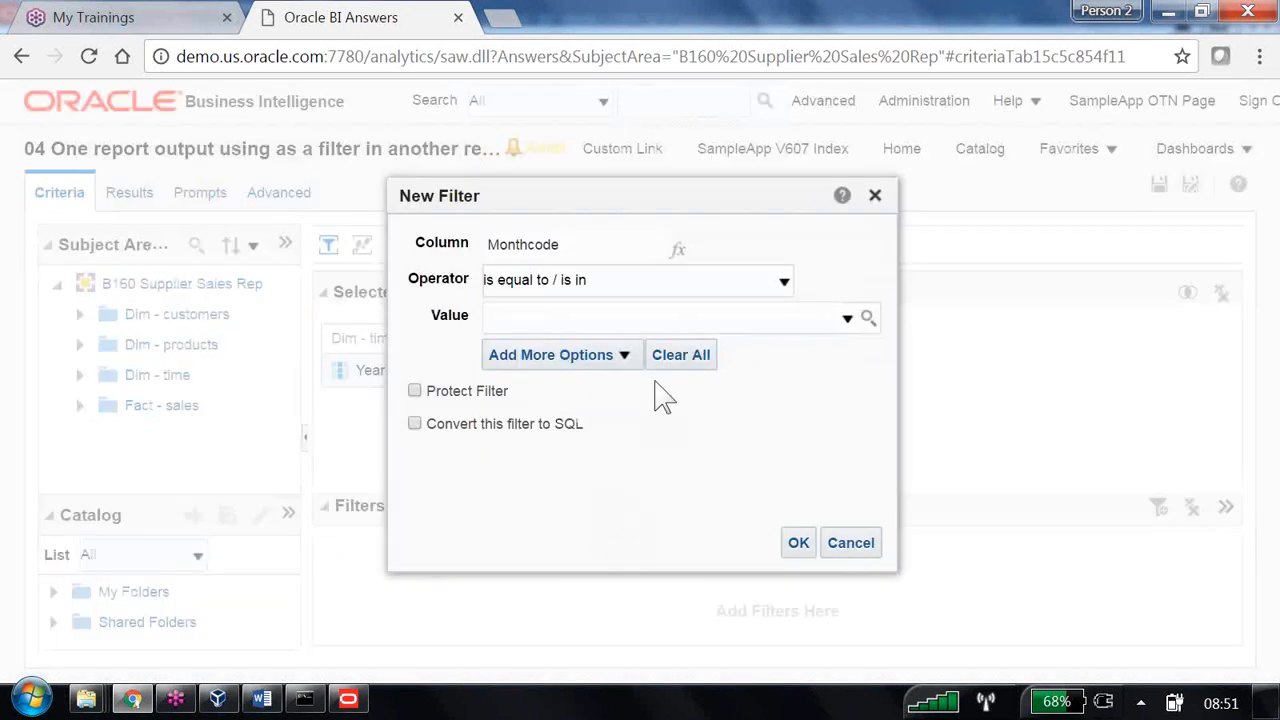
{"action": "left_click", "coordinate": [624, 356]}
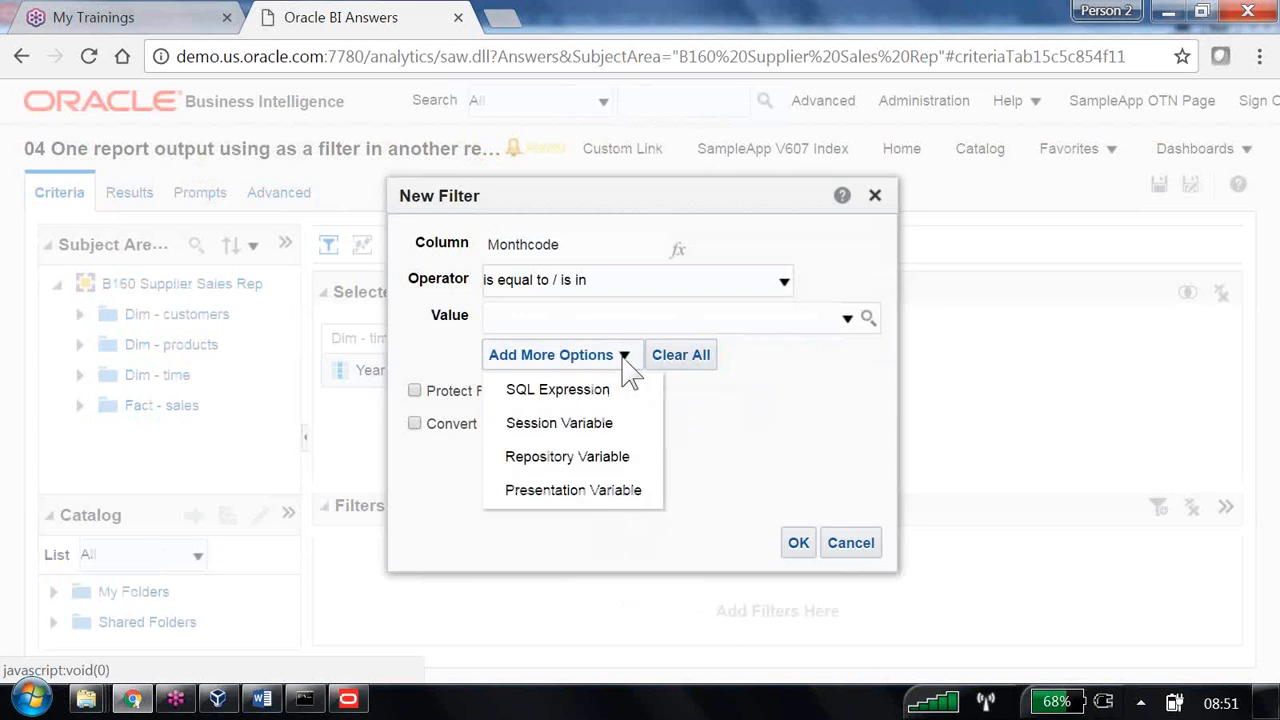
{"action": "left_click", "coordinate": [628, 460]}
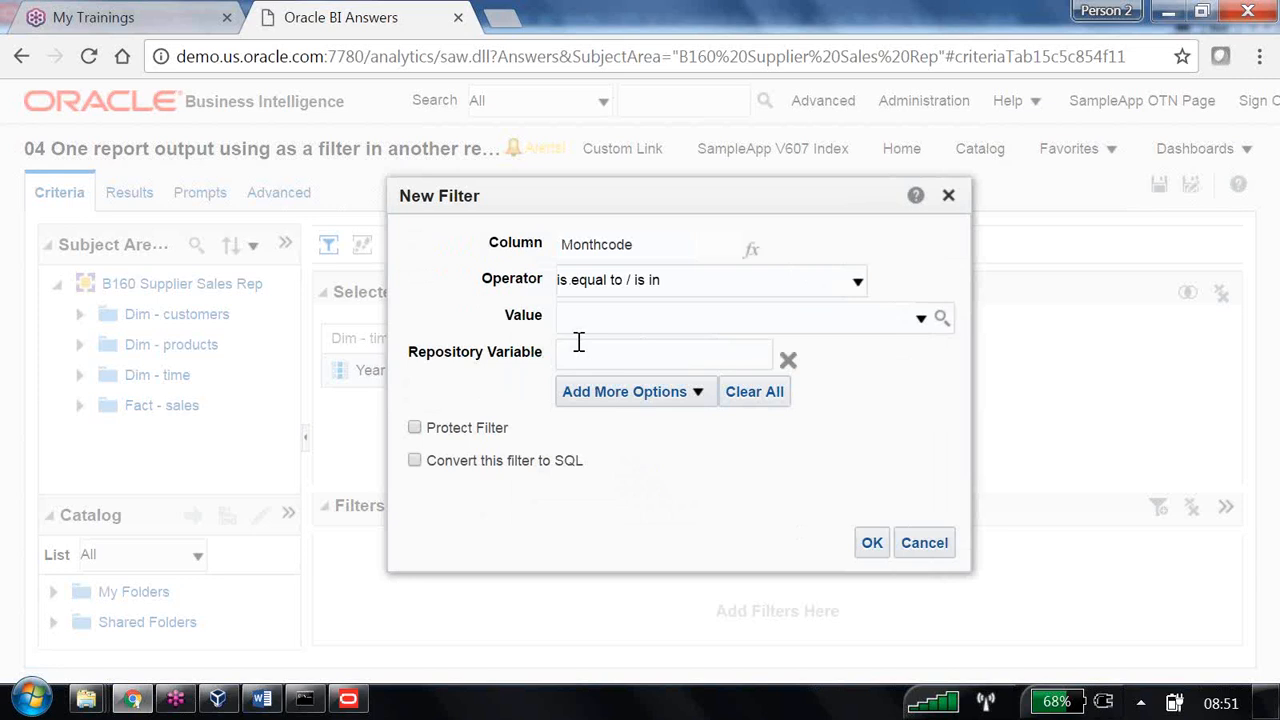
{"action": "type", "text": "b160_max_year"}
{"action": "key", "text": "alt+Tab"}
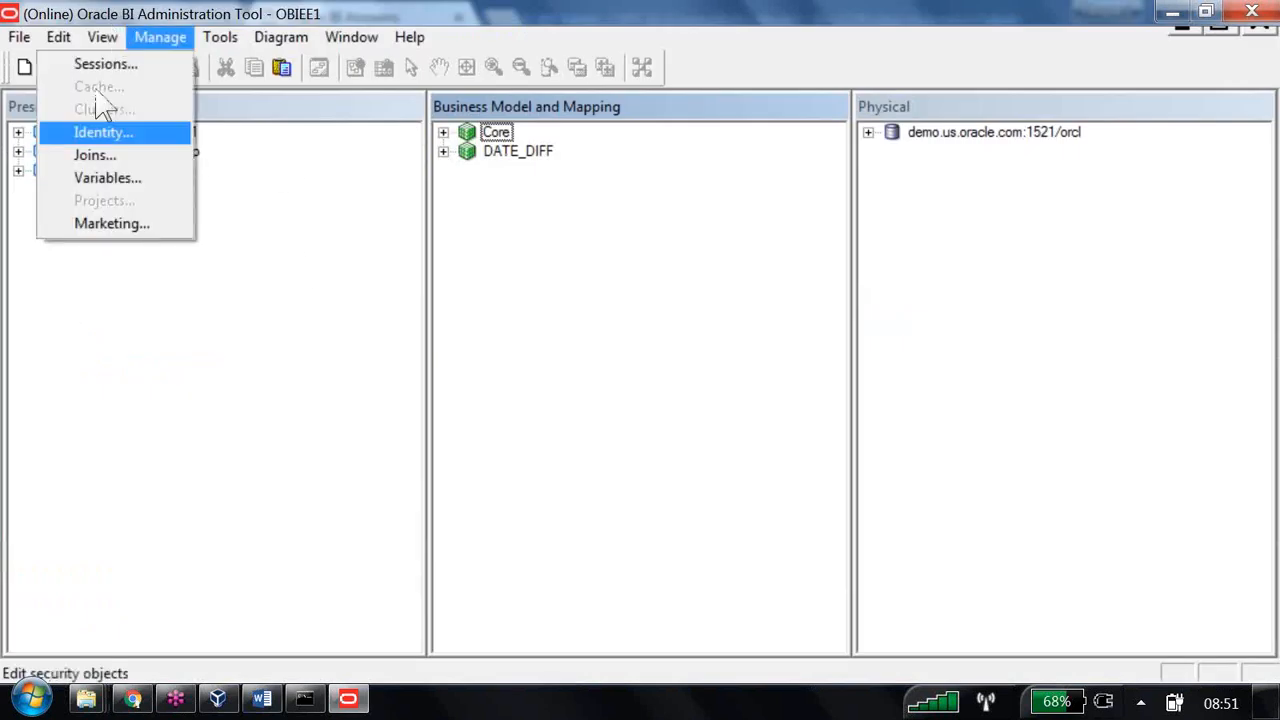
{"action": "left_click", "coordinate": [100, 177]}
{"action": "left_click", "coordinate": [510, 281]}
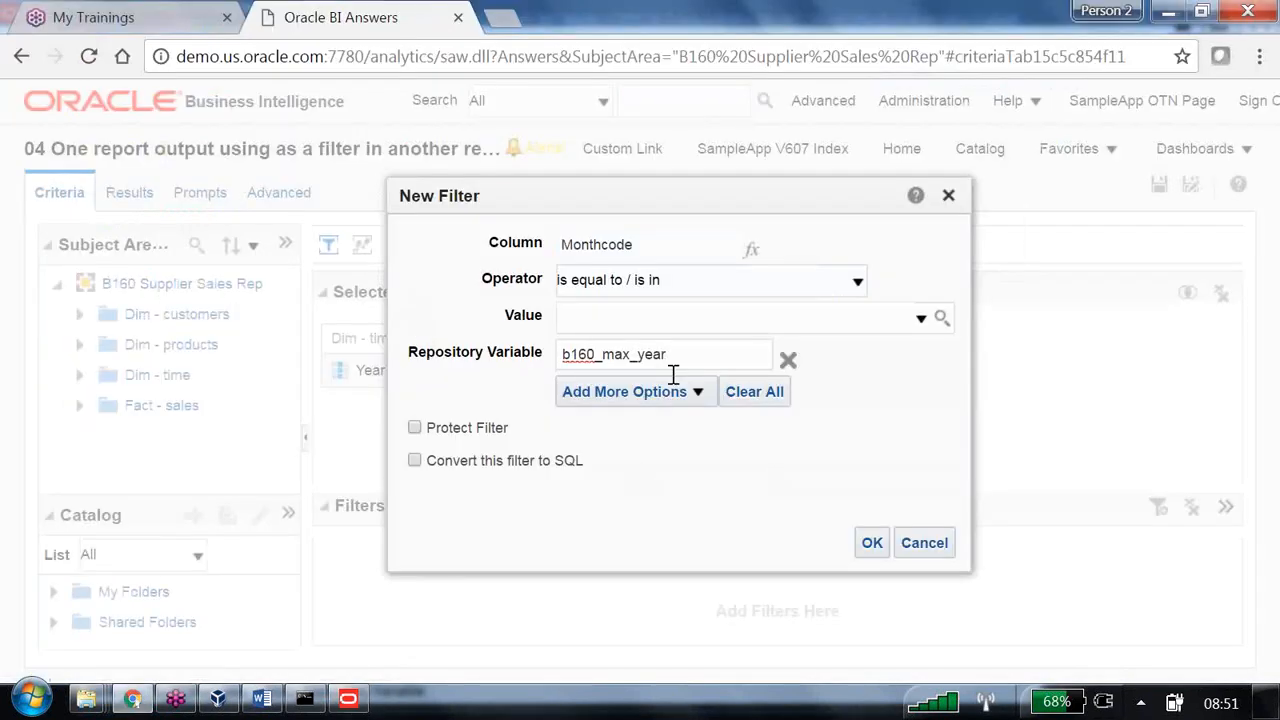
{"action": "left_click", "coordinate": [871, 543]}
{"action": "left_click", "coordinate": [129, 192]}
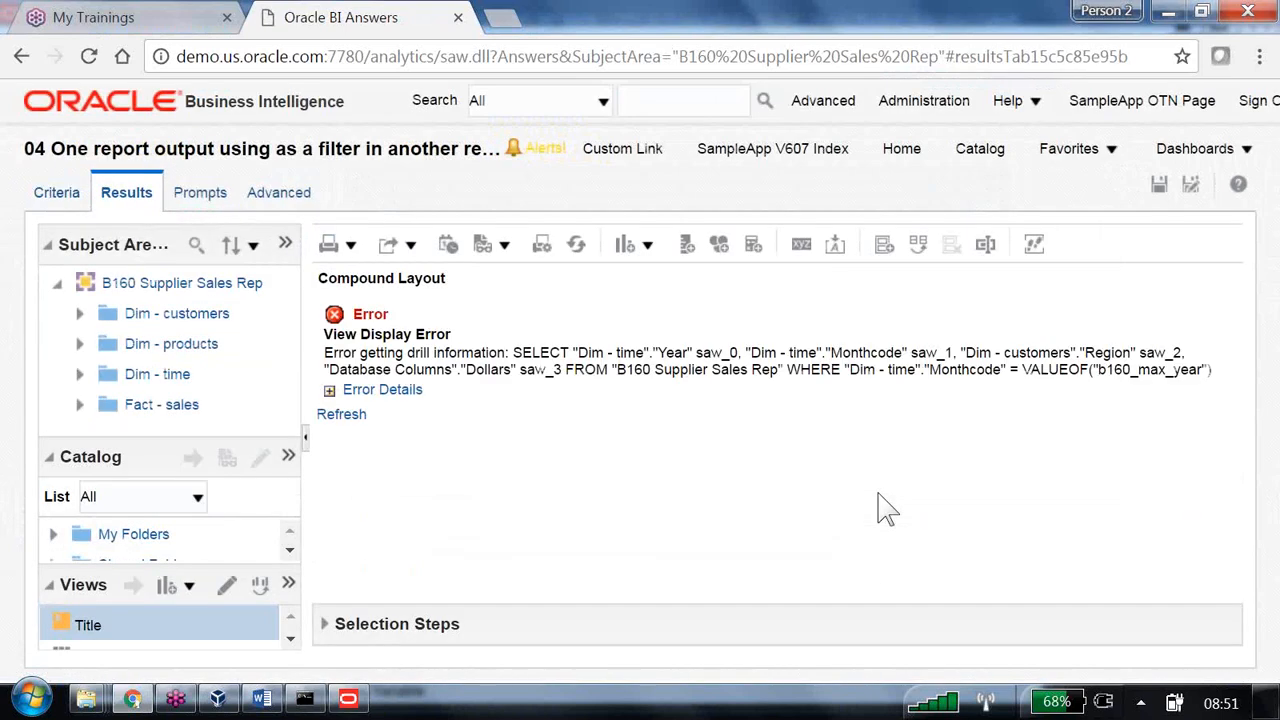
- Expand the error details and inspect the missing repository variable message
{"action": "left_click", "coordinate": [329, 391]}
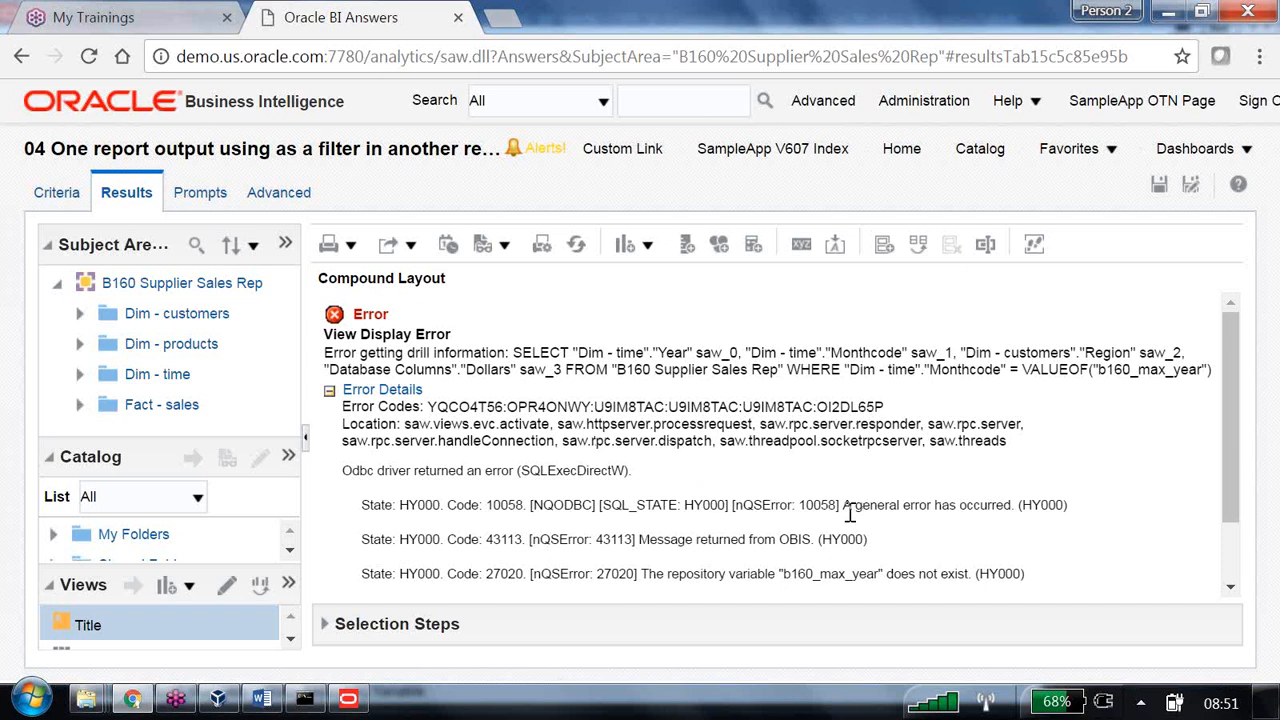
{"action": "left_click_drag", "start_coordinate": [641, 576], "coordinate": [966, 581]}
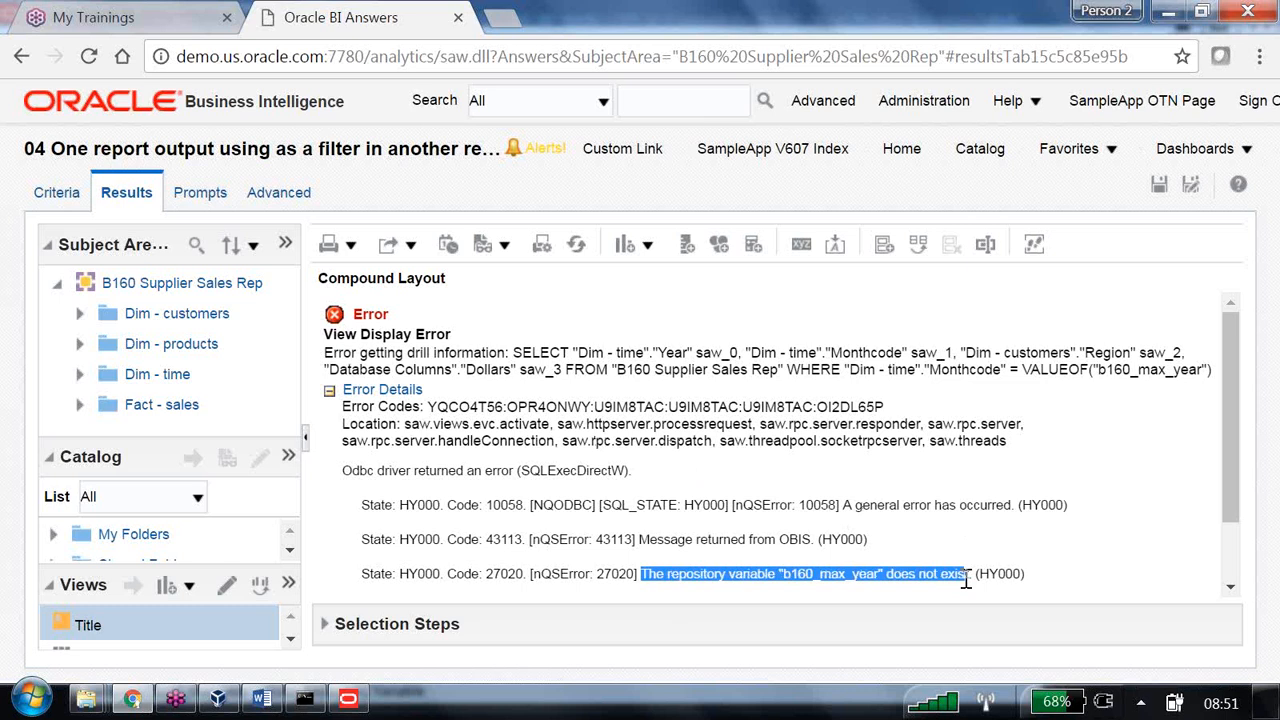
{"action": "left_click", "coordinate": [966, 581]}
- Reload the server metadata and refresh the results, confirming the filter now resolves to 1999
{"action": "left_click", "coordinate": [285, 244]}
{"action": "mouse_move", "coordinate": [345, 305]}
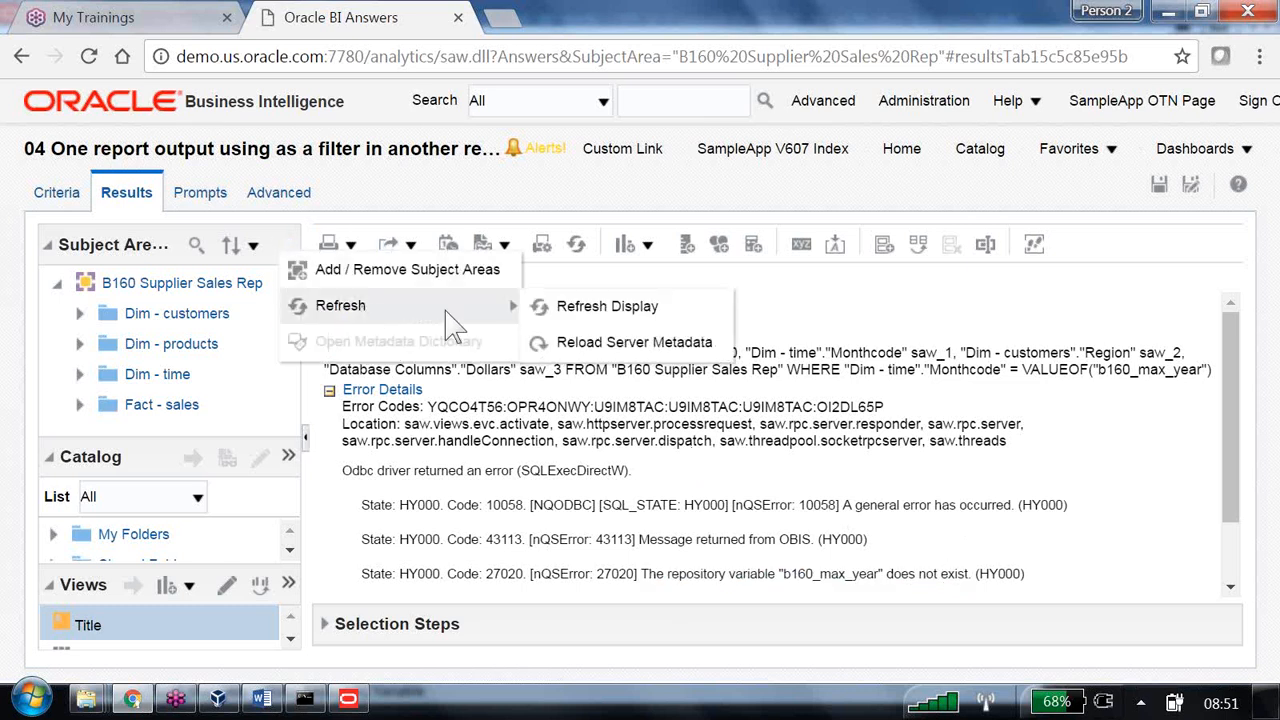
{"action": "left_click", "coordinate": [598, 344]}
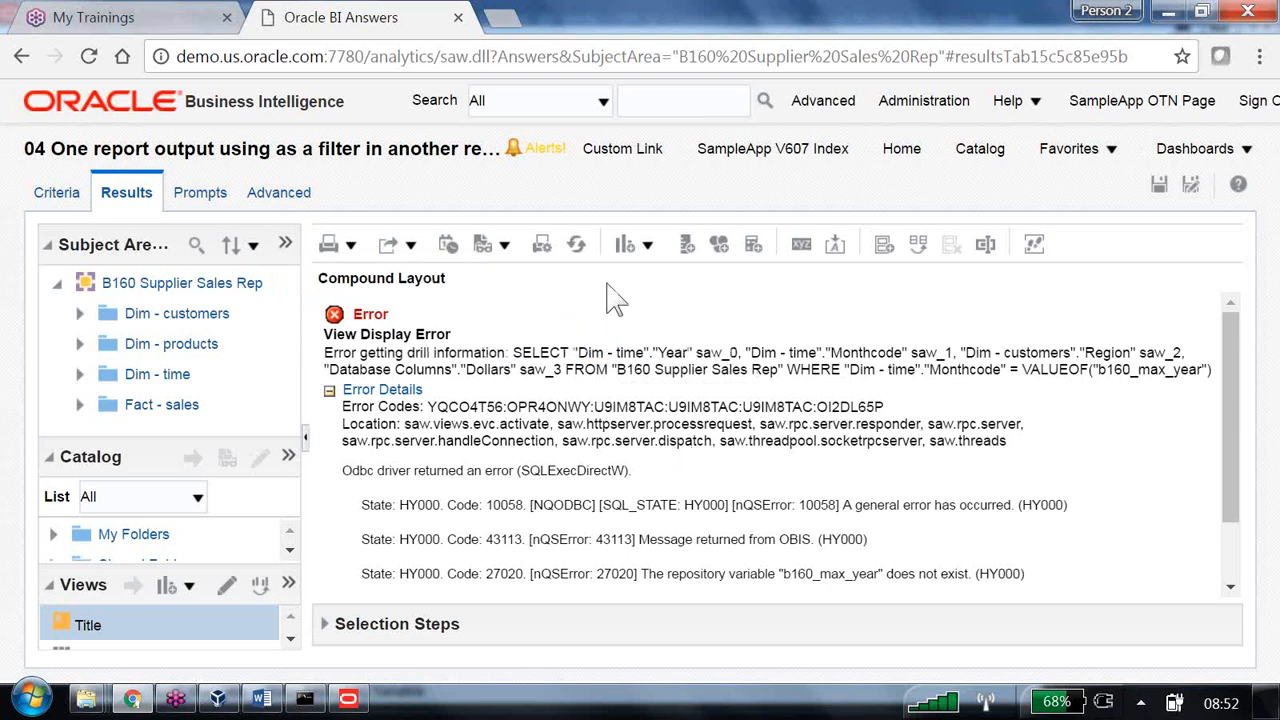
{"action": "left_click", "coordinate": [578, 246]}
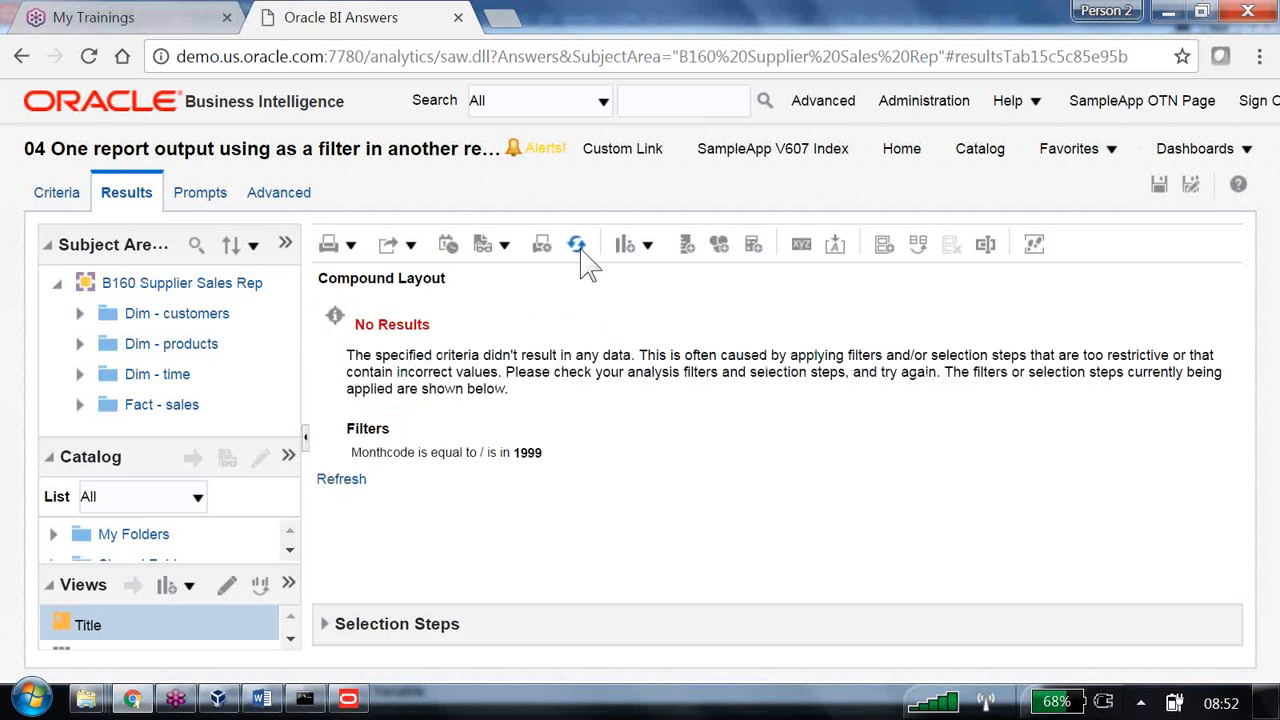
{"action": "left_click_drag", "start_coordinate": [510, 453], "coordinate": [575, 468]}
- Remove the Monthcode filter from the analysis criteria
{"action": "left_click", "coordinate": [66, 200]}
{"action": "mouse_move", "coordinate": [680, 568]}
{"action": "left_click", "coordinate": [755, 554]}
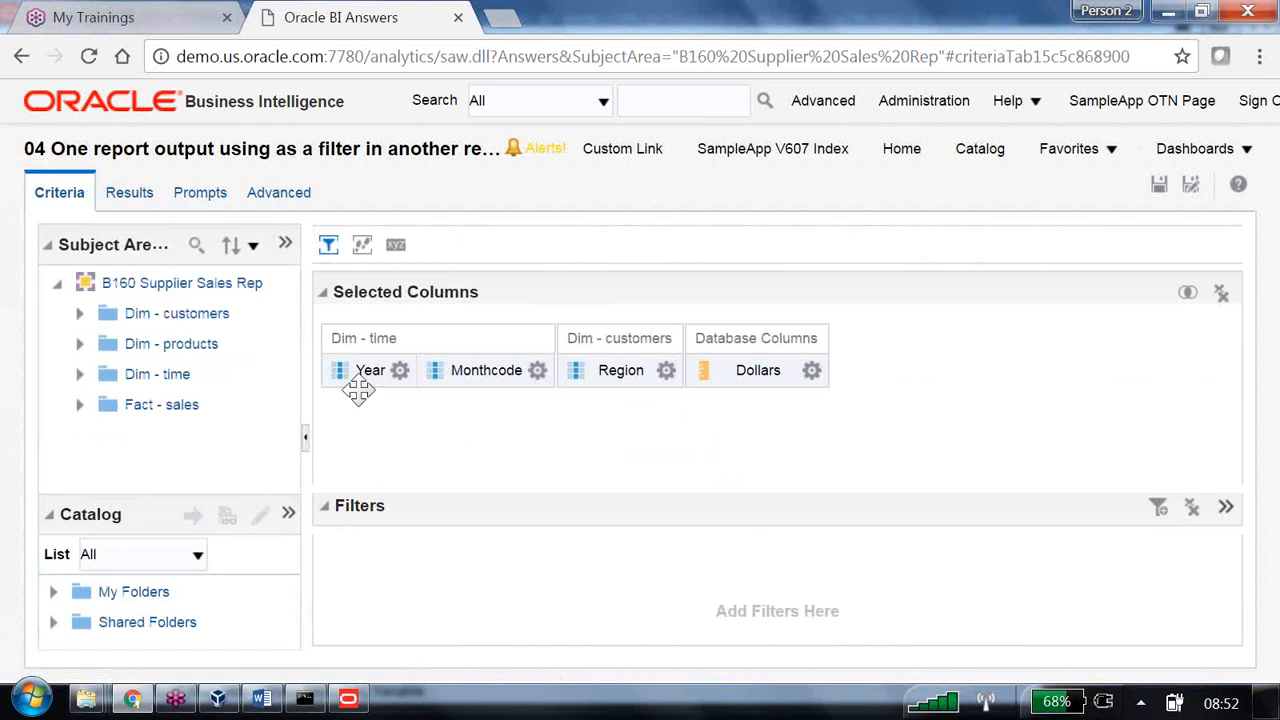
- Filter Year on repository variable b160_max_year and view the 1999 monthly results by region
{"action": "left_click", "coordinate": [399, 371]}
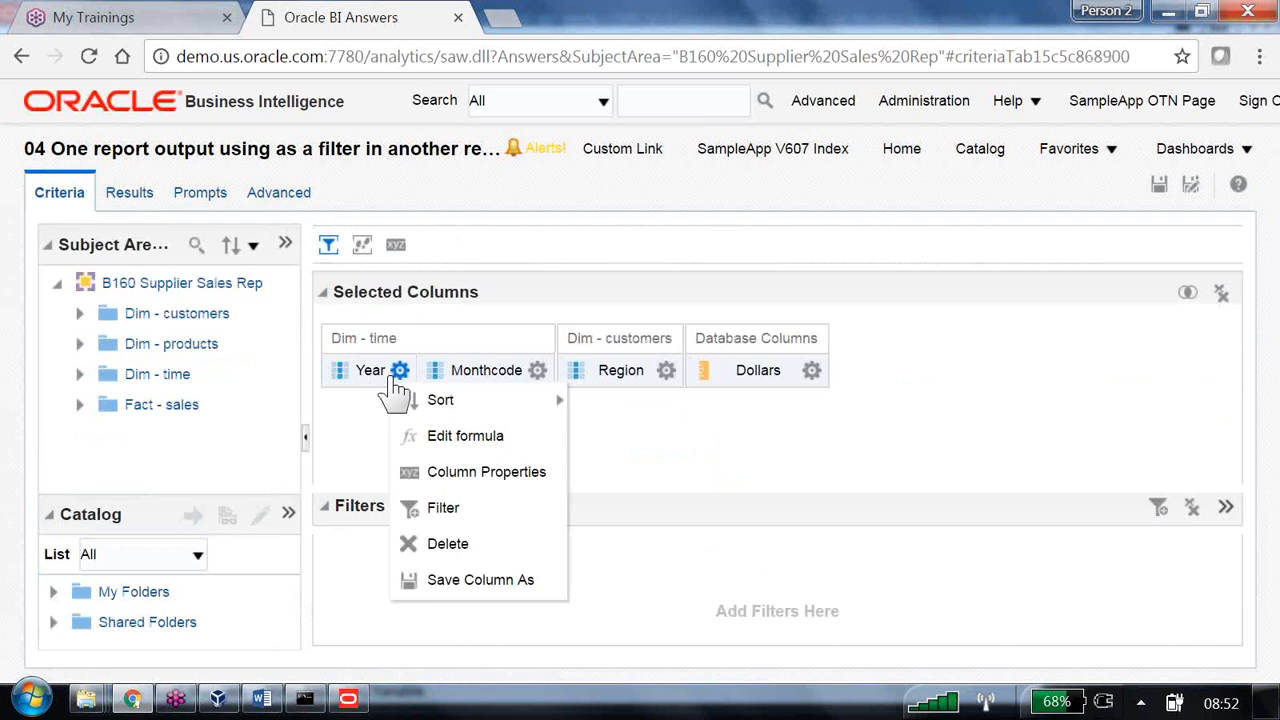
{"action": "left_click", "coordinate": [458, 510]}
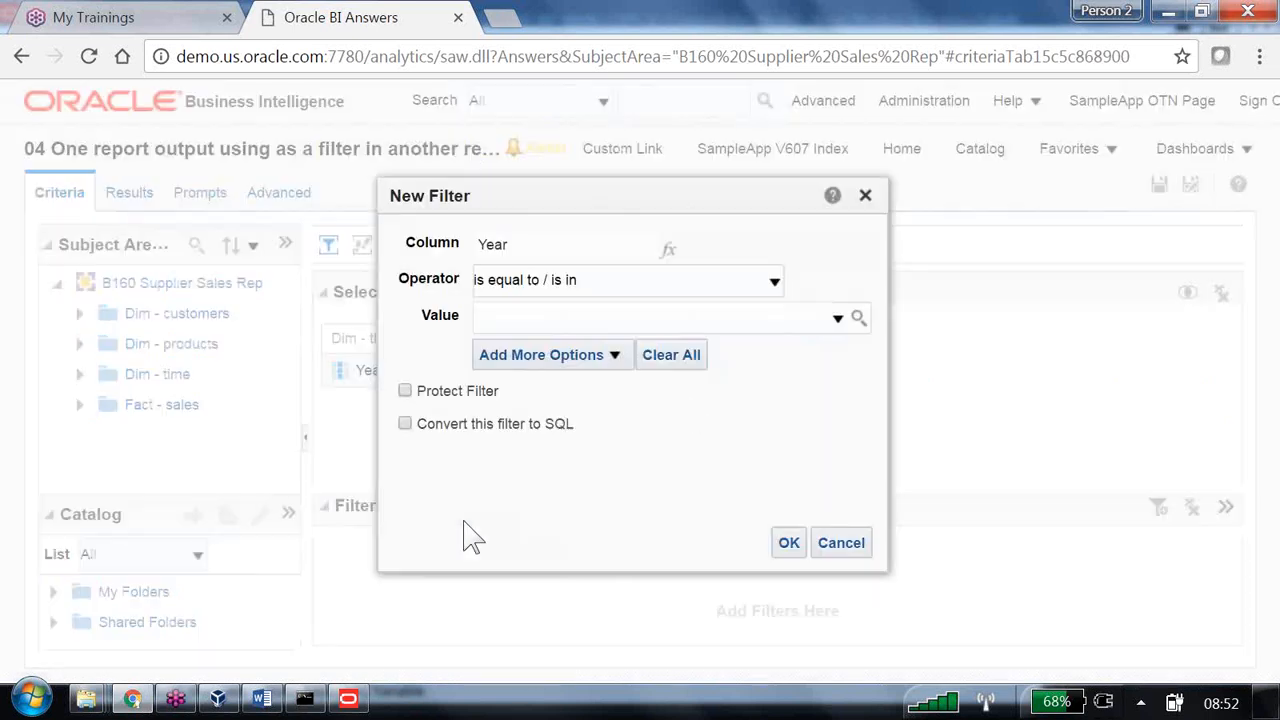
{"action": "left_click", "coordinate": [594, 358]}
{"action": "left_click", "coordinate": [580, 464]}
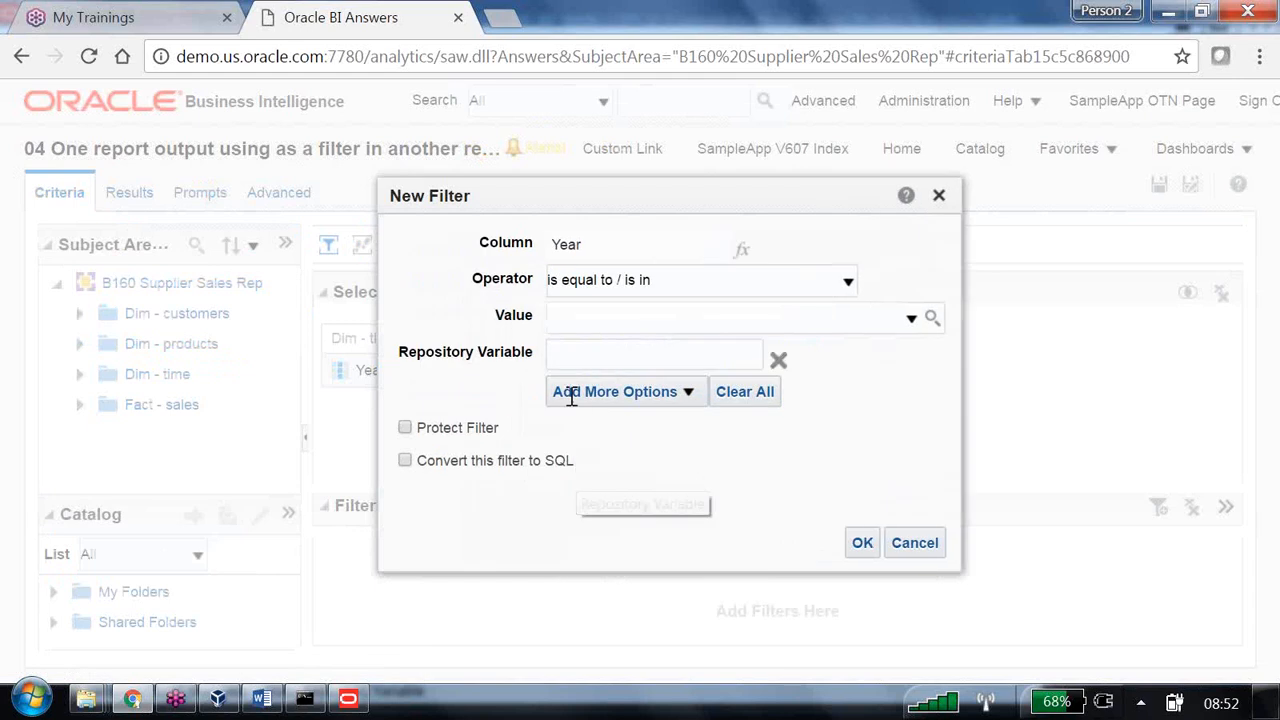
{"action": "type", "text": "bi"}
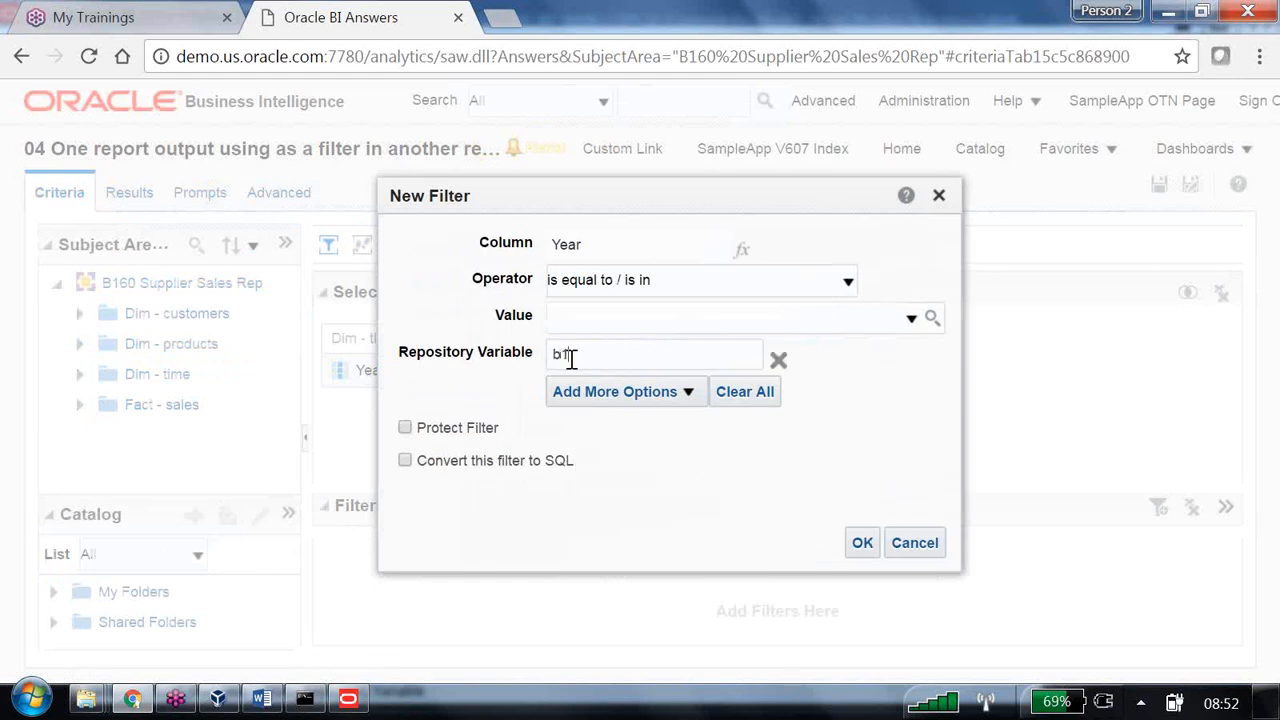
{"action": "type", "text": "60_max_year"}
{"action": "left_click", "coordinate": [861, 544]}
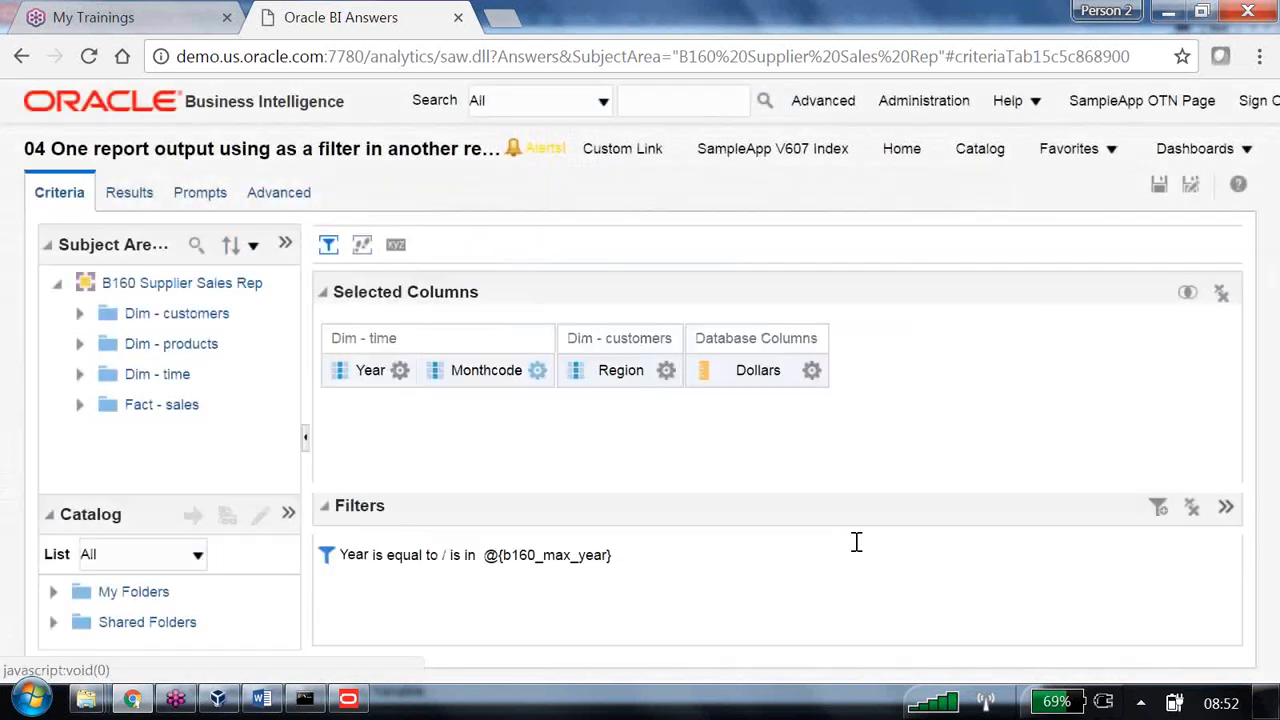
{"action": "left_click", "coordinate": [135, 198]}
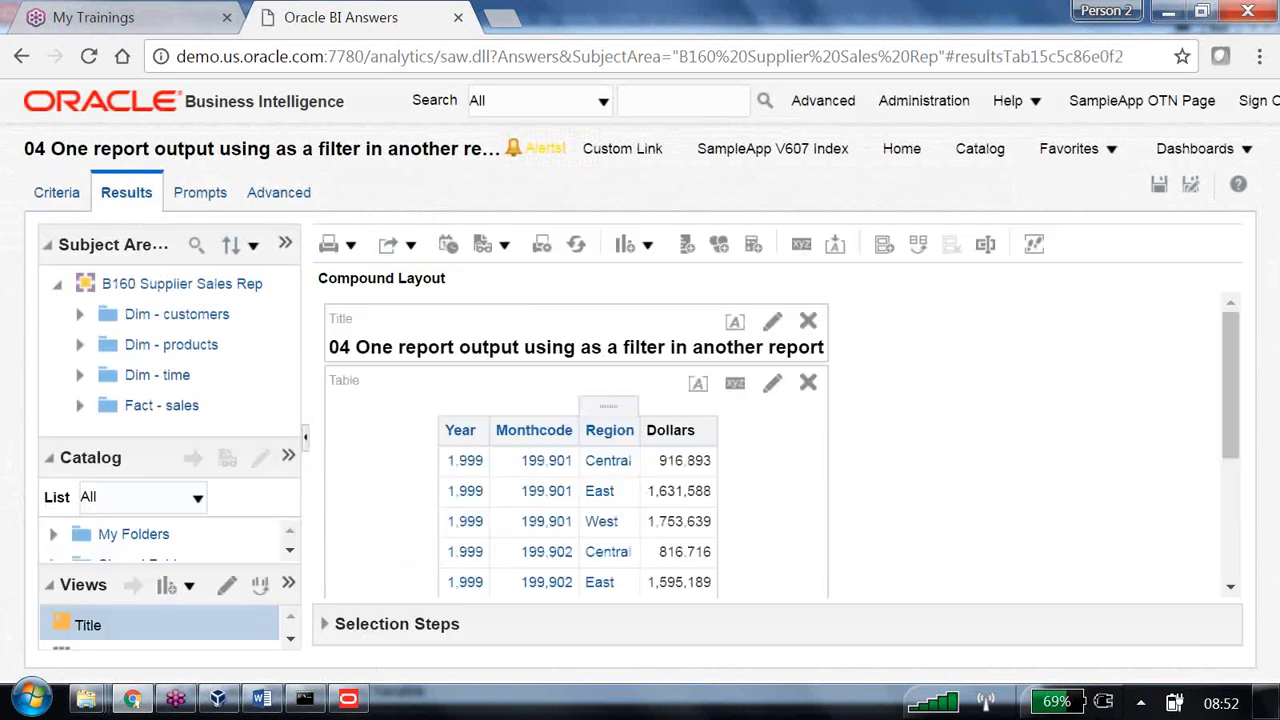
{"action": "scroll", "coordinate": [730, 465], "scroll_direction": "down", "scroll_amount": 3}
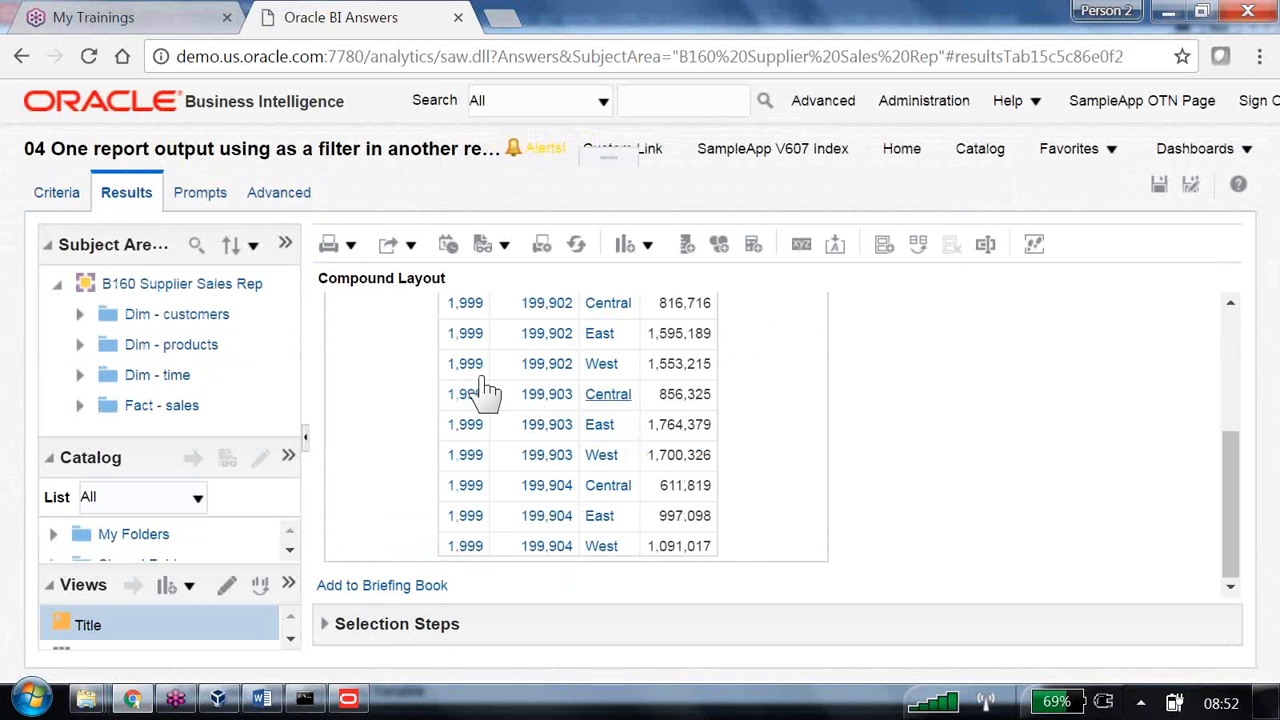
- Save the analysis as '05 Filter using Variable' in /Shared Folders/B160
{"action": "left_click", "coordinate": [1190, 186]}
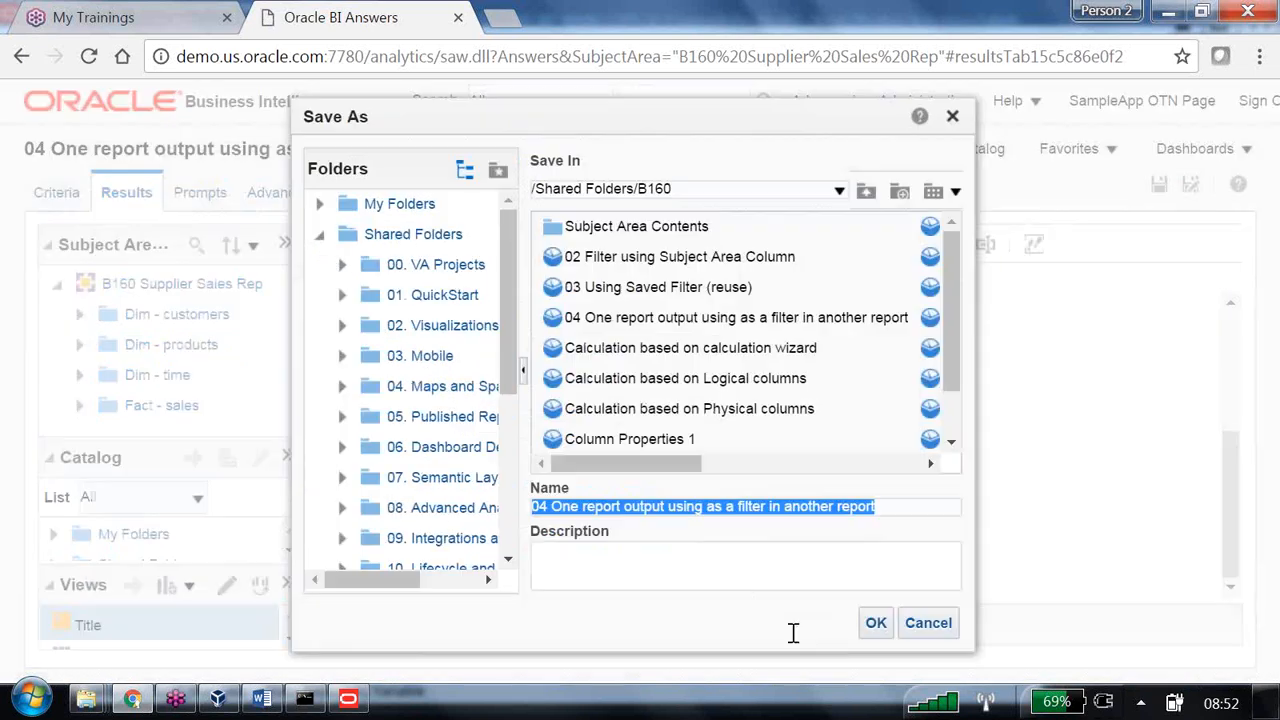
{"action": "type", "text": "05"}
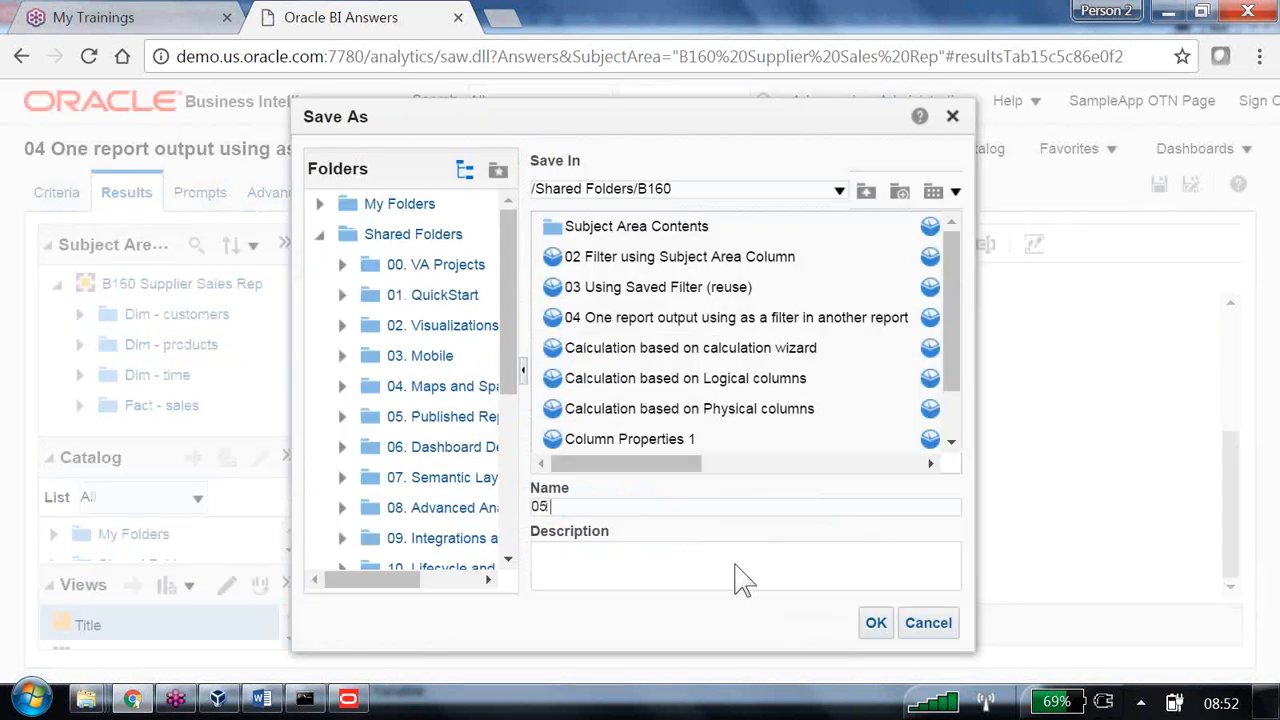
{"action": "type", "text": " Filter using Variable"}
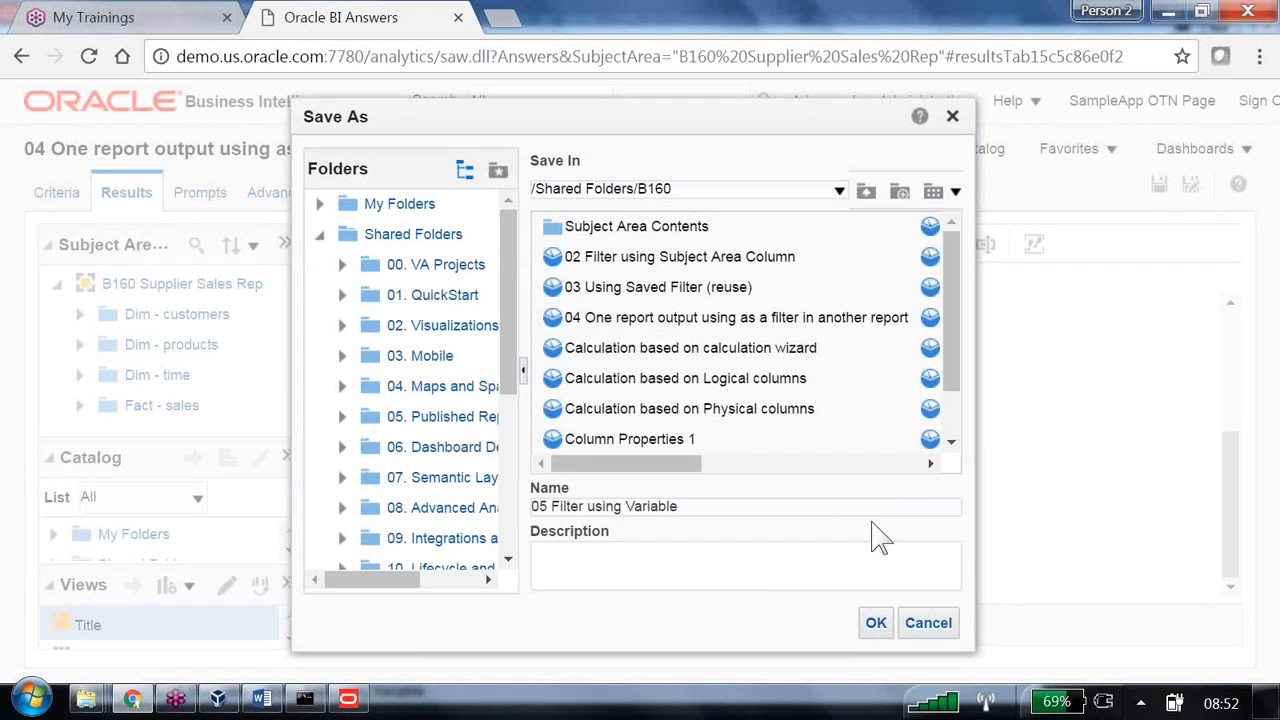
{"action": "key", "text": "Return"}
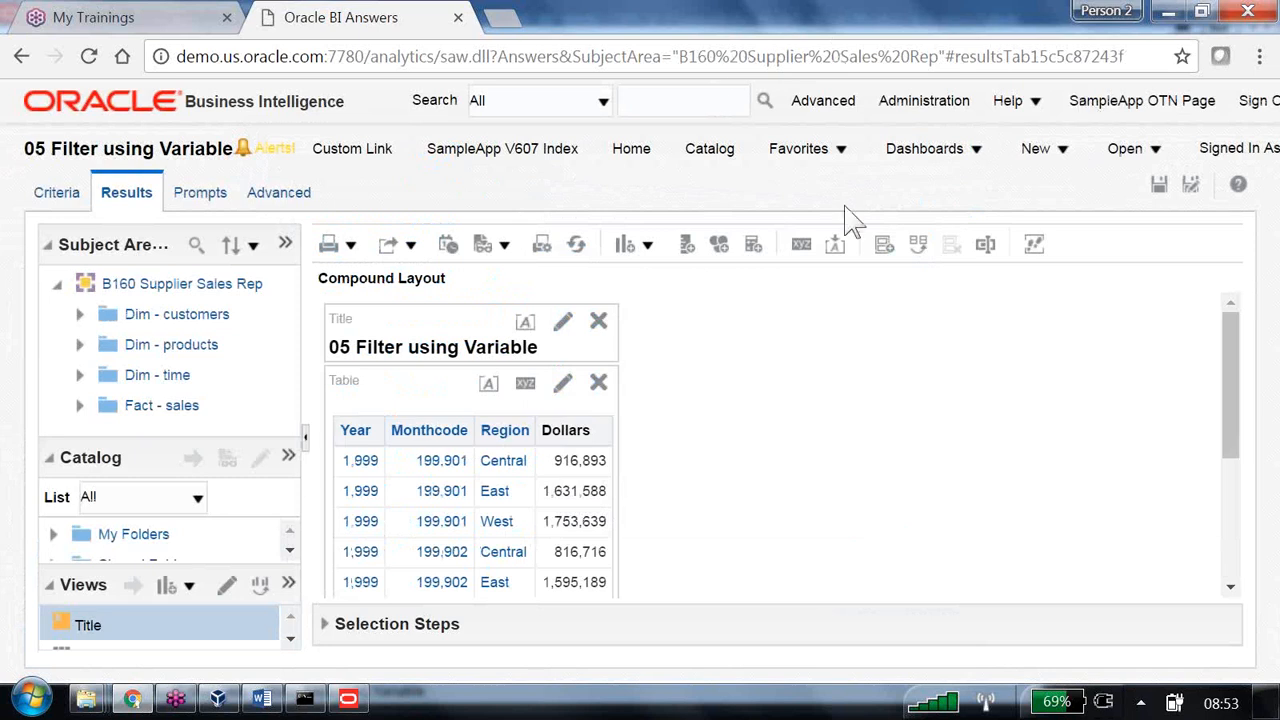
- Replace the Year column's formula with VALUEOF(b160_max_year) from the repository variables
{"action": "left_click", "coordinate": [56, 200]}
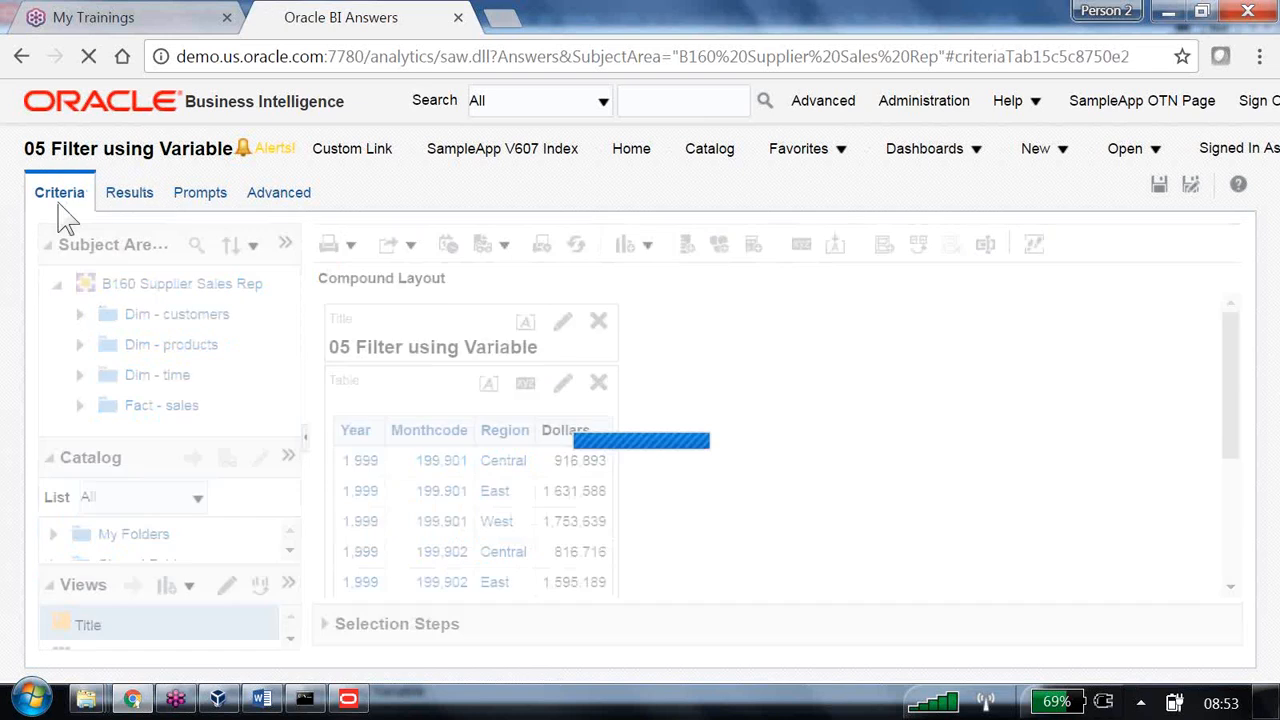
{"action": "left_click", "coordinate": [400, 372]}
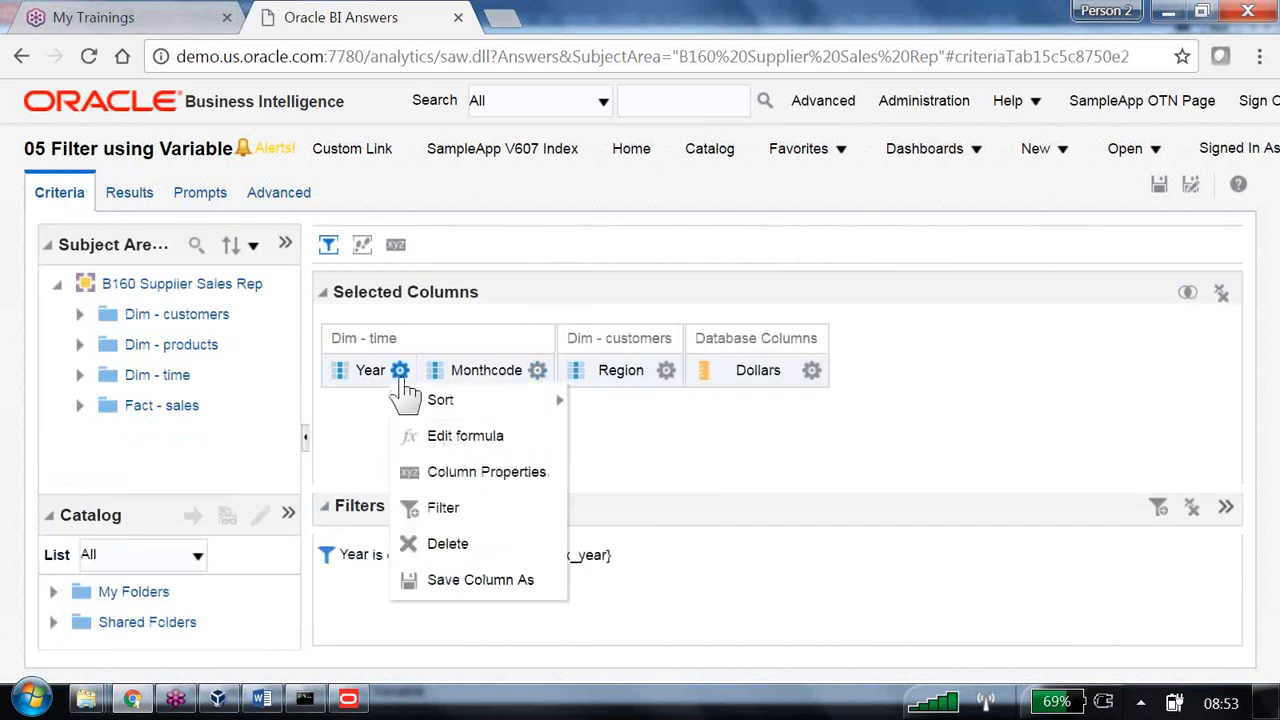
{"action": "left_click", "coordinate": [452, 440]}
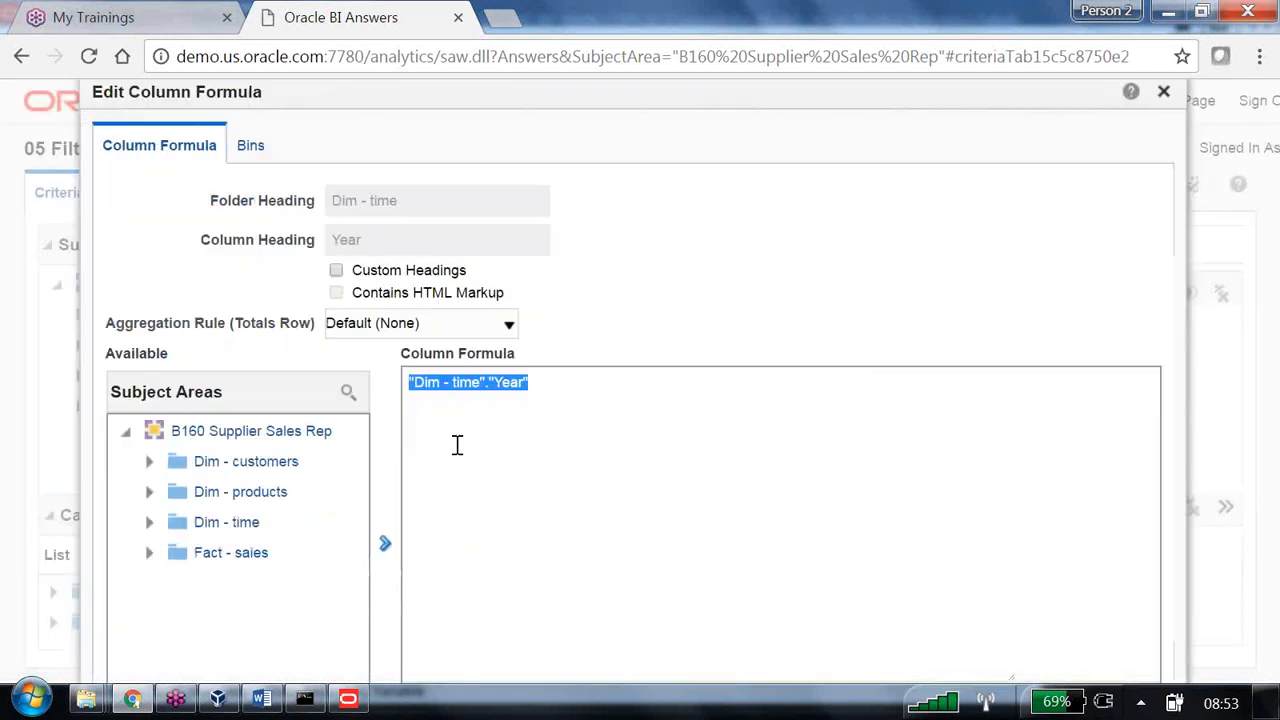
{"action": "left_click_drag", "start_coordinate": [470, 382], "coordinate": [548, 388]}
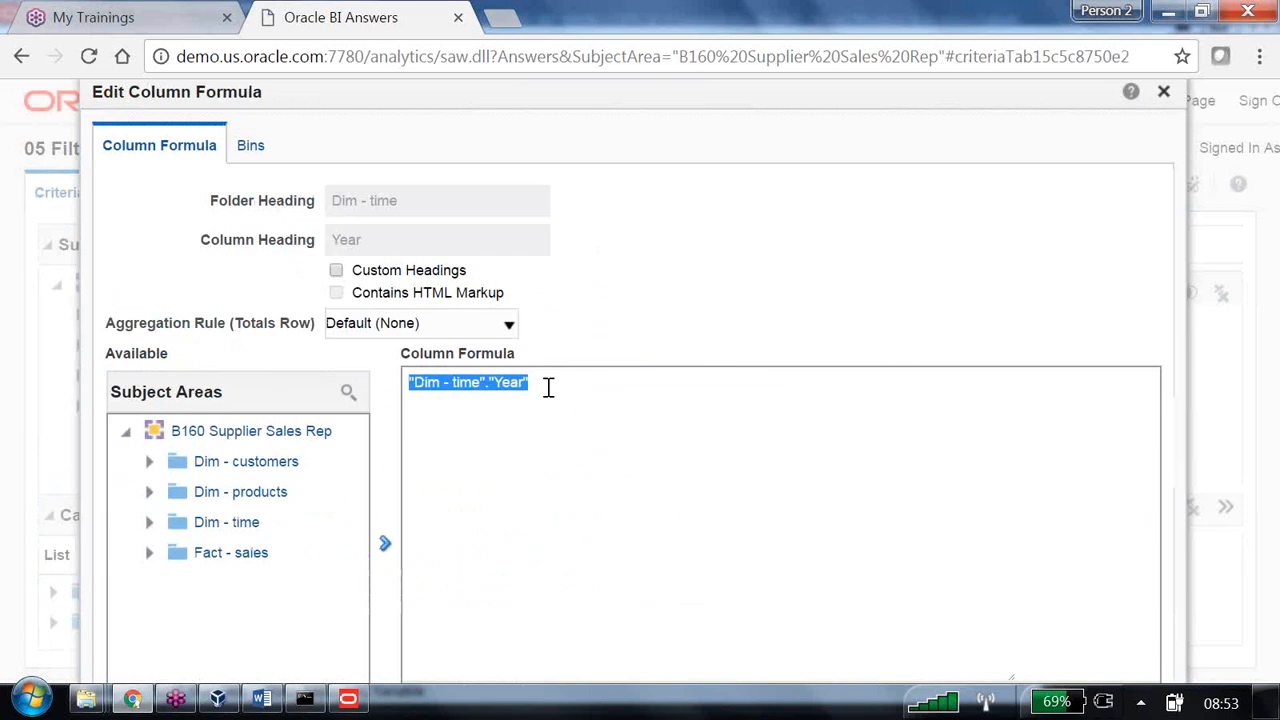
{"action": "key", "text": "Delete"}
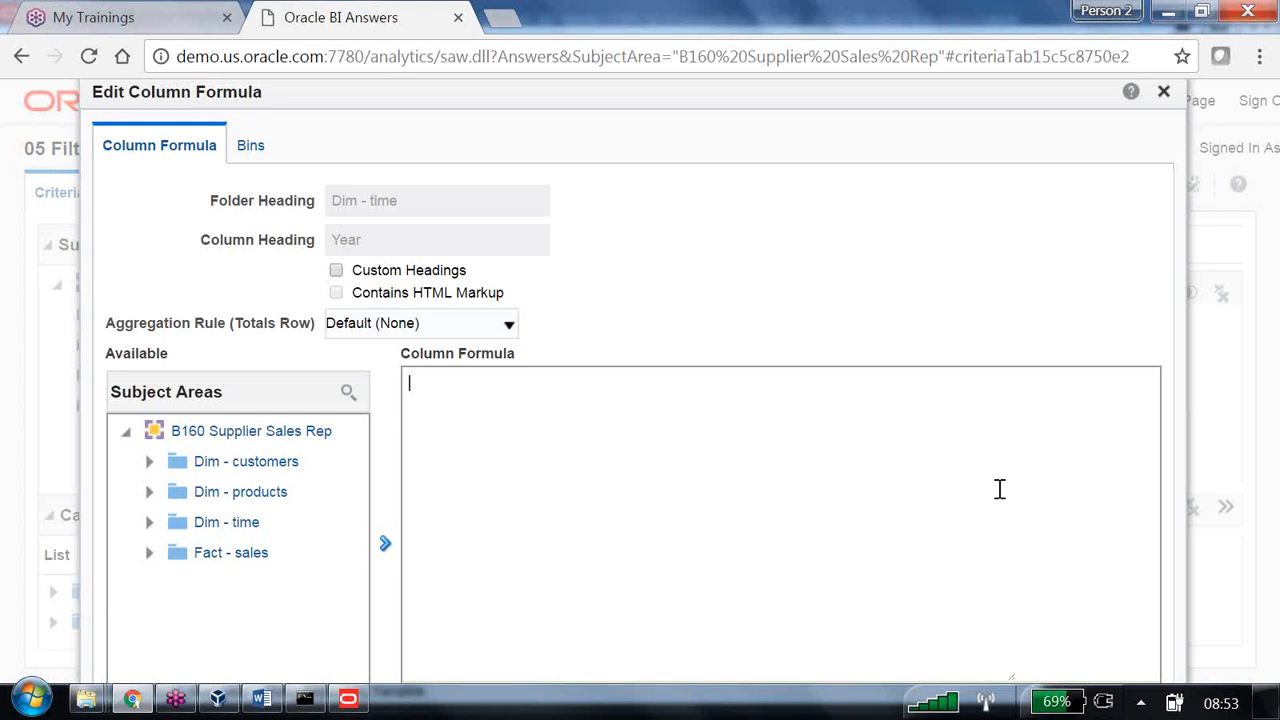
{"action": "scroll", "coordinate": [1000, 488], "scroll_direction": "down", "scroll_amount": 2}
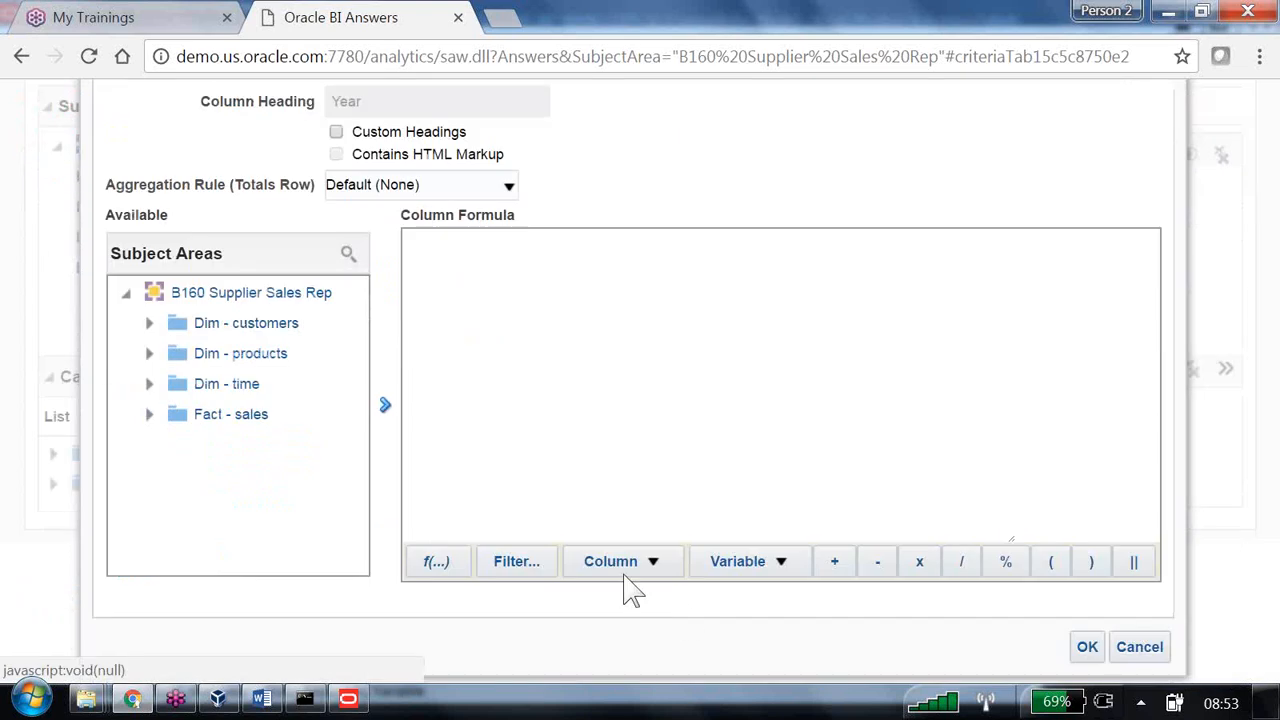
{"action": "left_click", "coordinate": [783, 564]}
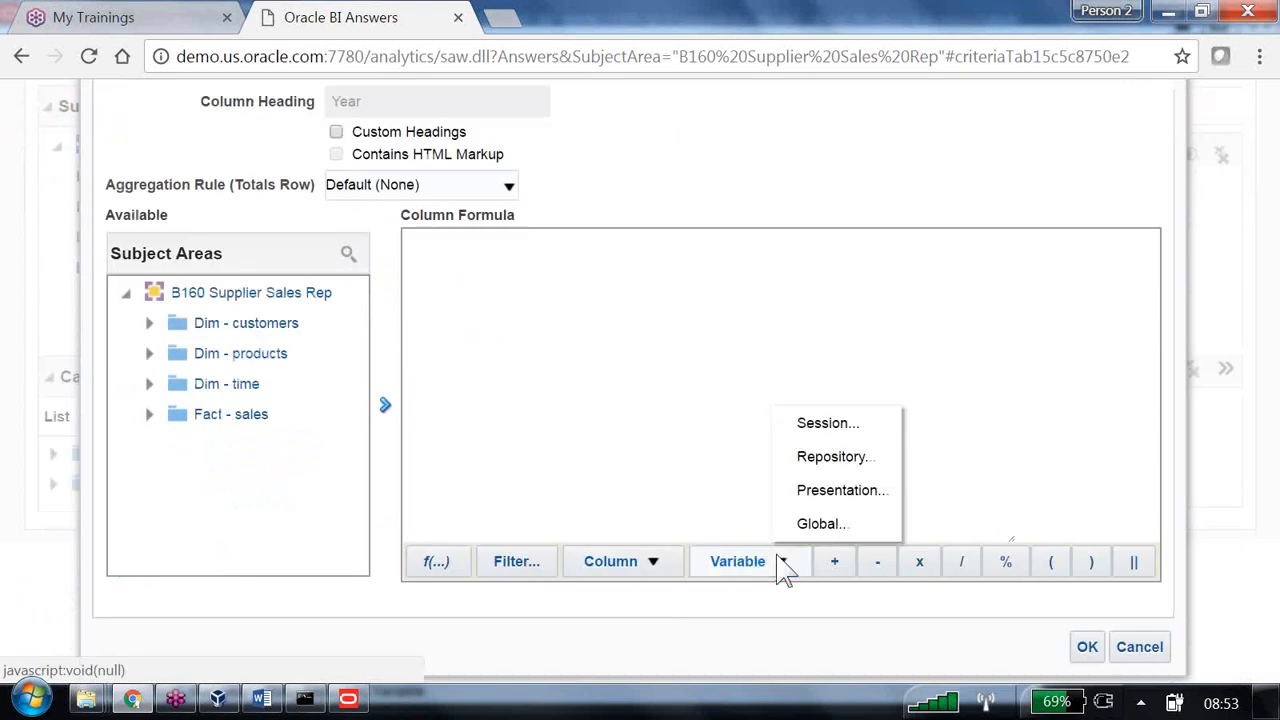
{"action": "left_click", "coordinate": [857, 462]}
{"action": "type", "text": "b160"}
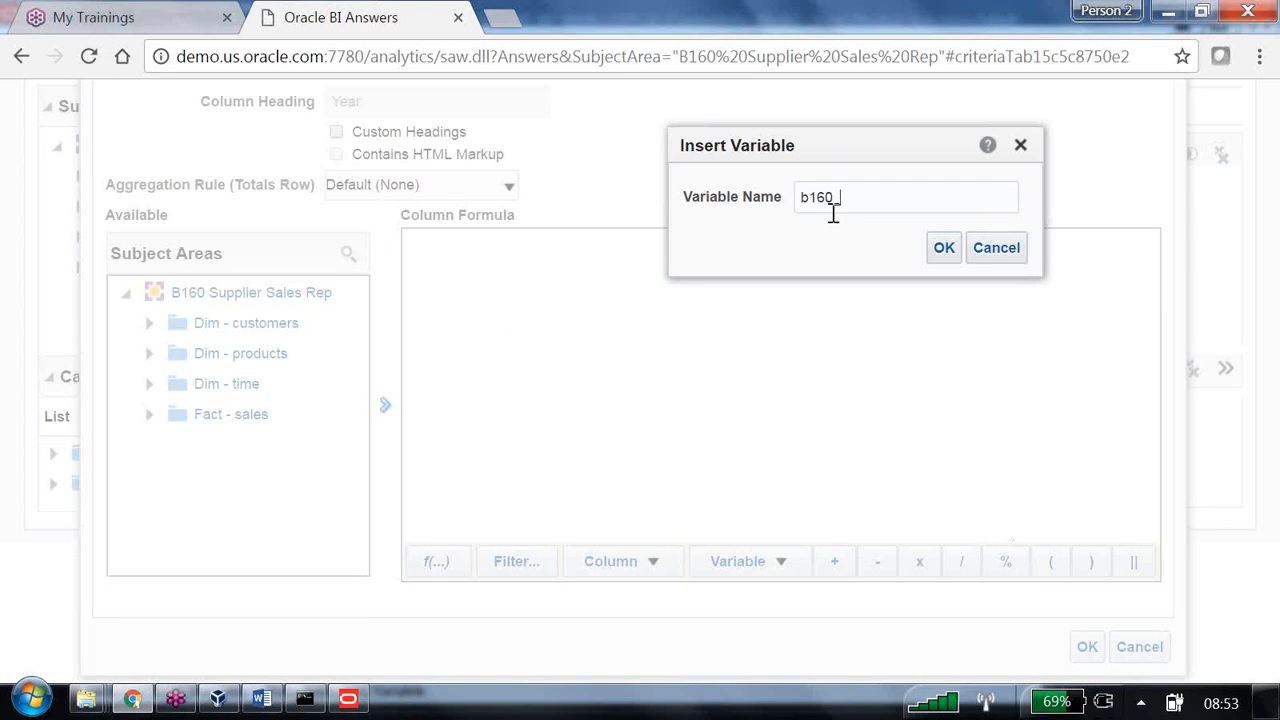
{"action": "type", "text": "_max_year"}
{"action": "left_click", "coordinate": [944, 250]}
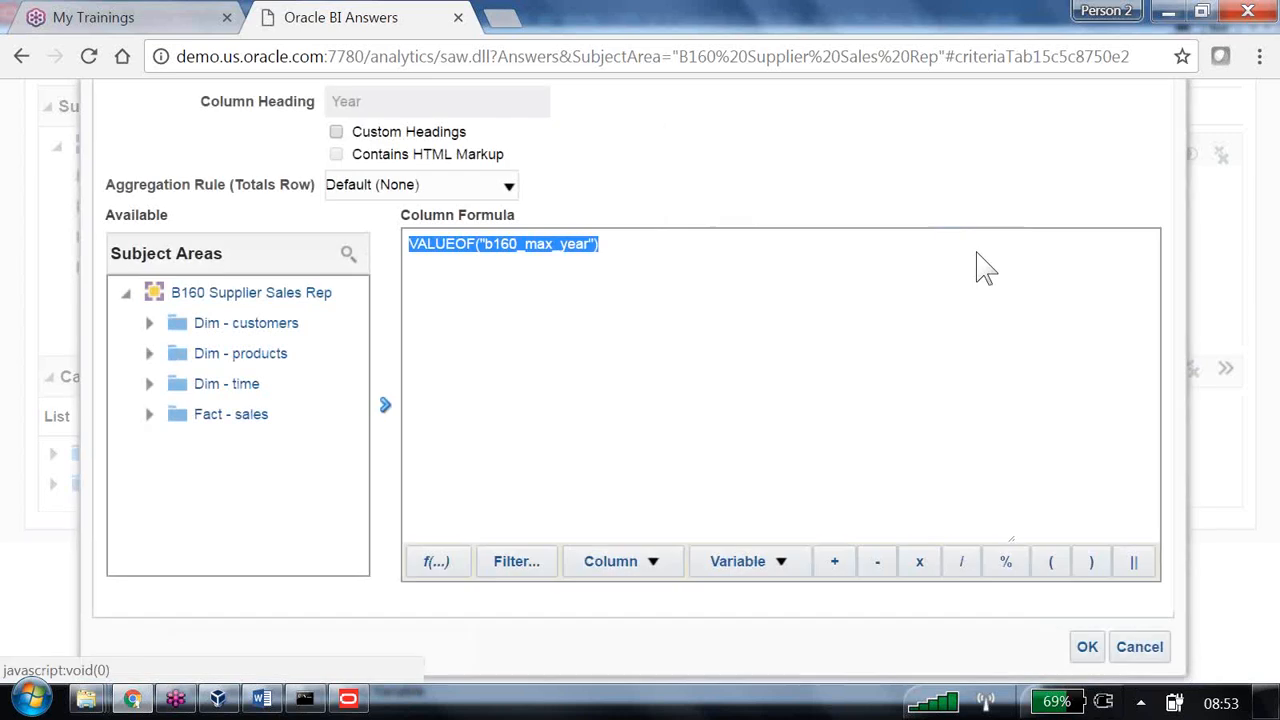
{"action": "left_click", "coordinate": [1087, 646]}
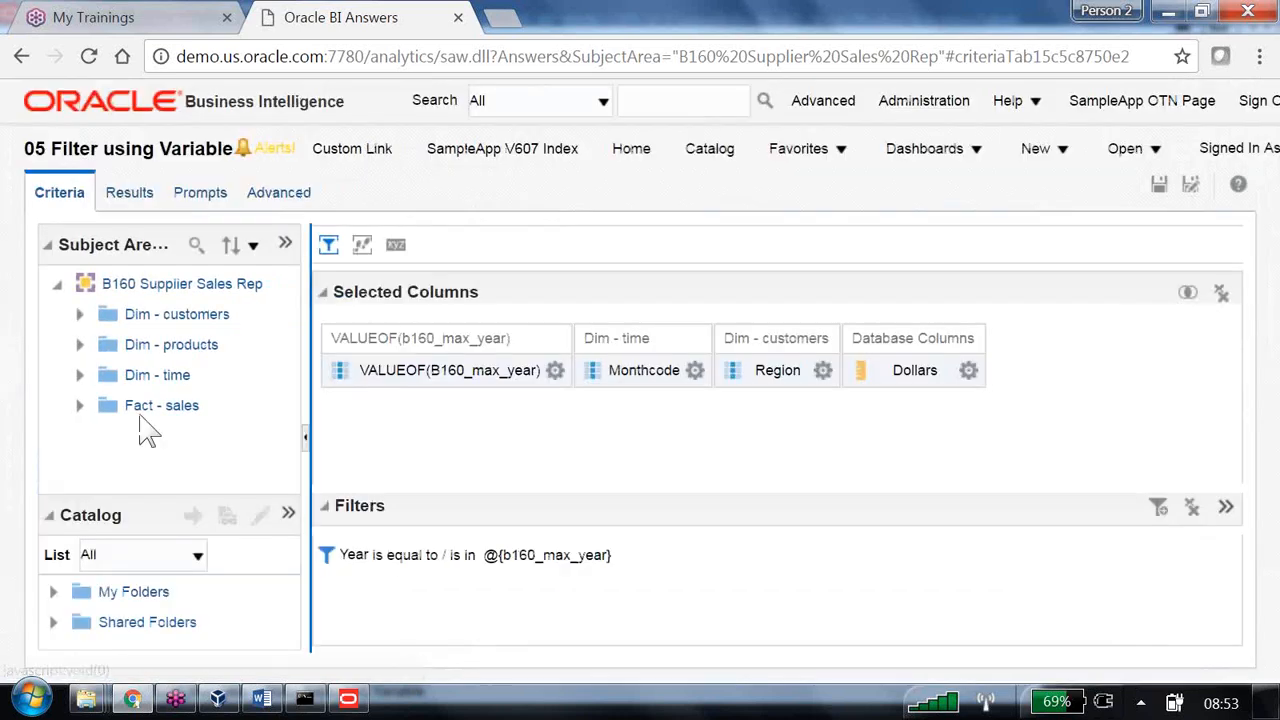
- Review the results showing 1,999 in the variable column on every row, then save
{"action": "left_click", "coordinate": [132, 196]}
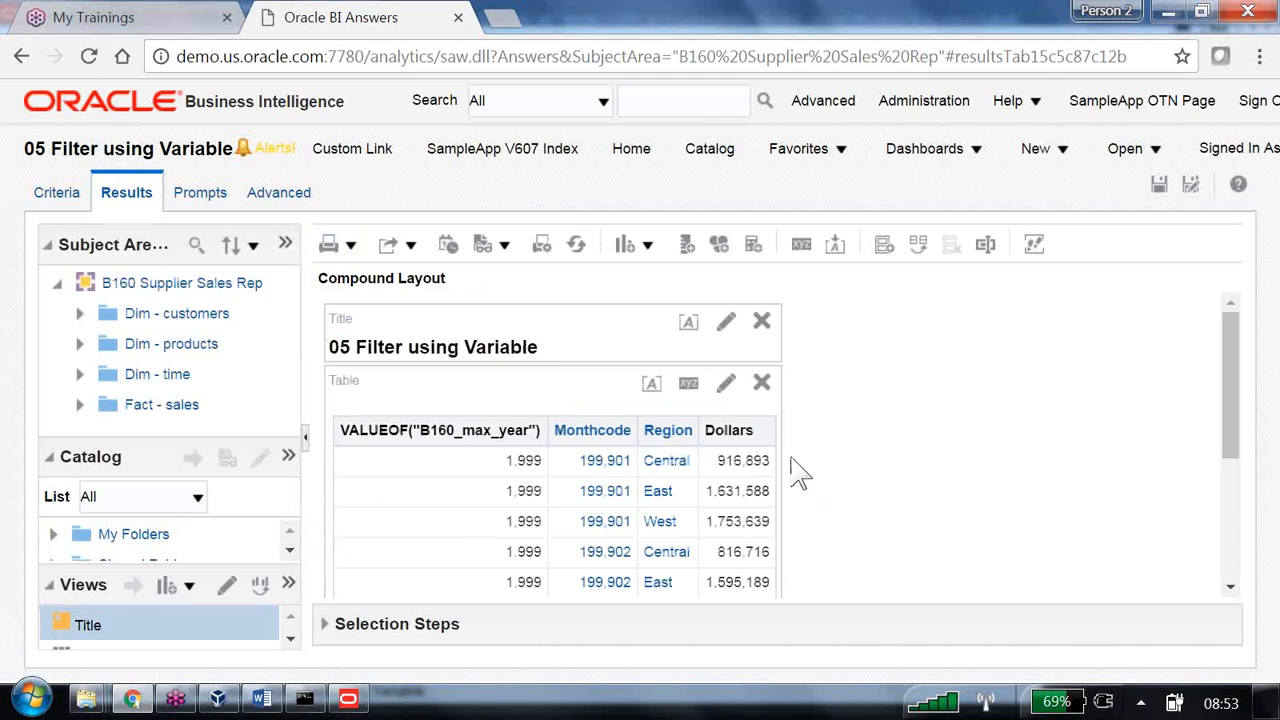
{"action": "scroll", "coordinate": [518, 475], "scroll_direction": "down", "scroll_amount": 2}
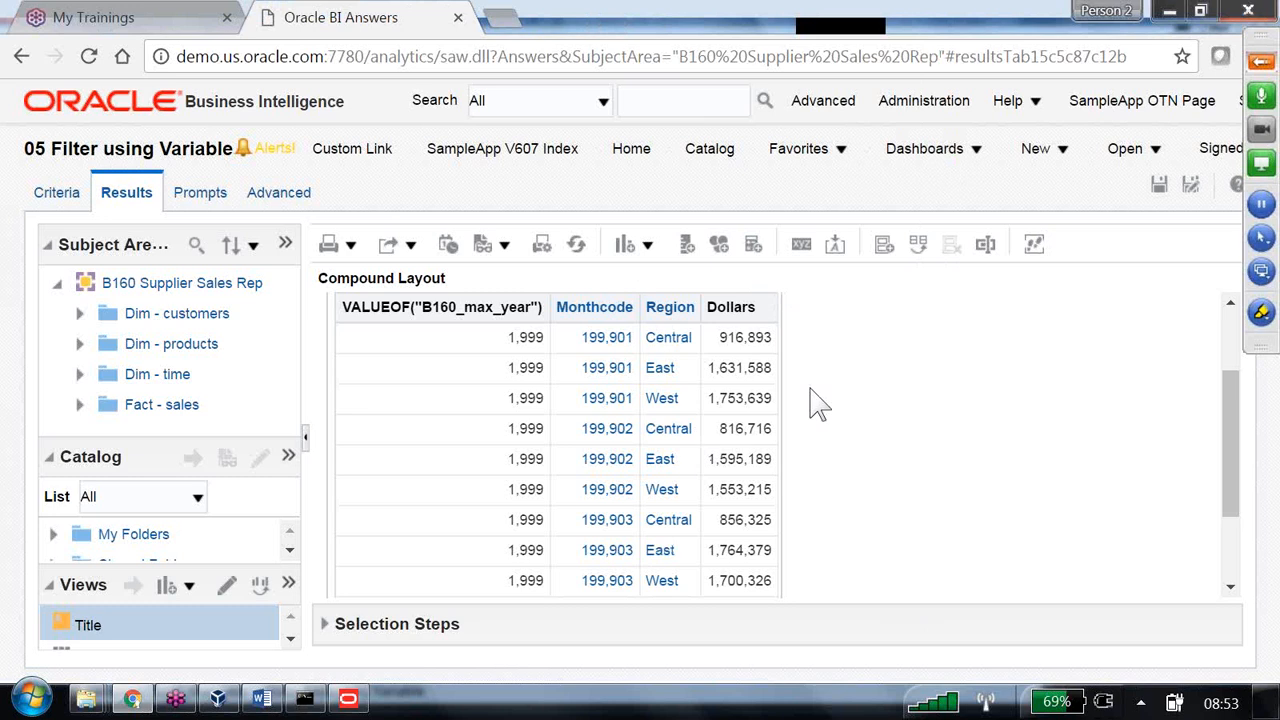
{"action": "left_click", "coordinate": [1160, 184]}
- Start a new dashboard prompt with a variable prompt, then bring up the Administration Tool's Variable Manager
{"action": "left_click", "coordinate": [1062, 160]}
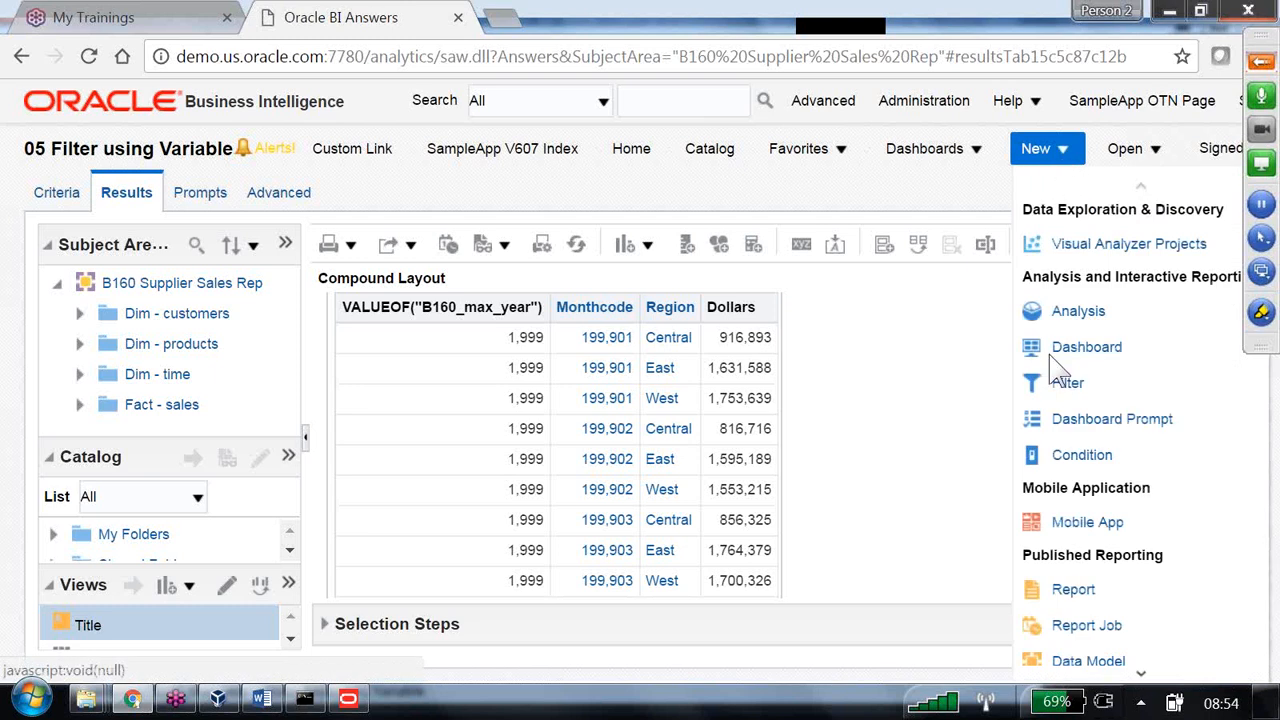
{"action": "left_click", "coordinate": [1080, 432]}
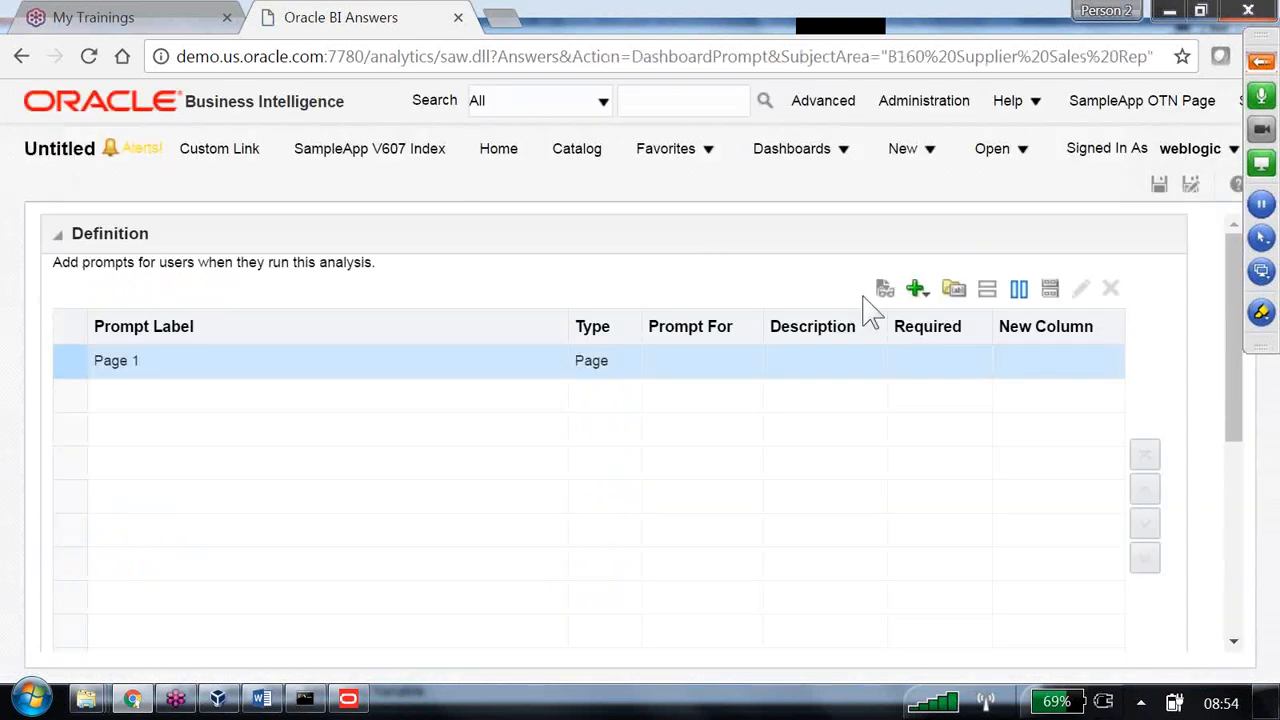
{"action": "left_click", "coordinate": [919, 289]}
{"action": "left_click", "coordinate": [979, 351]}
{"action": "left_click", "coordinate": [663, 279]}
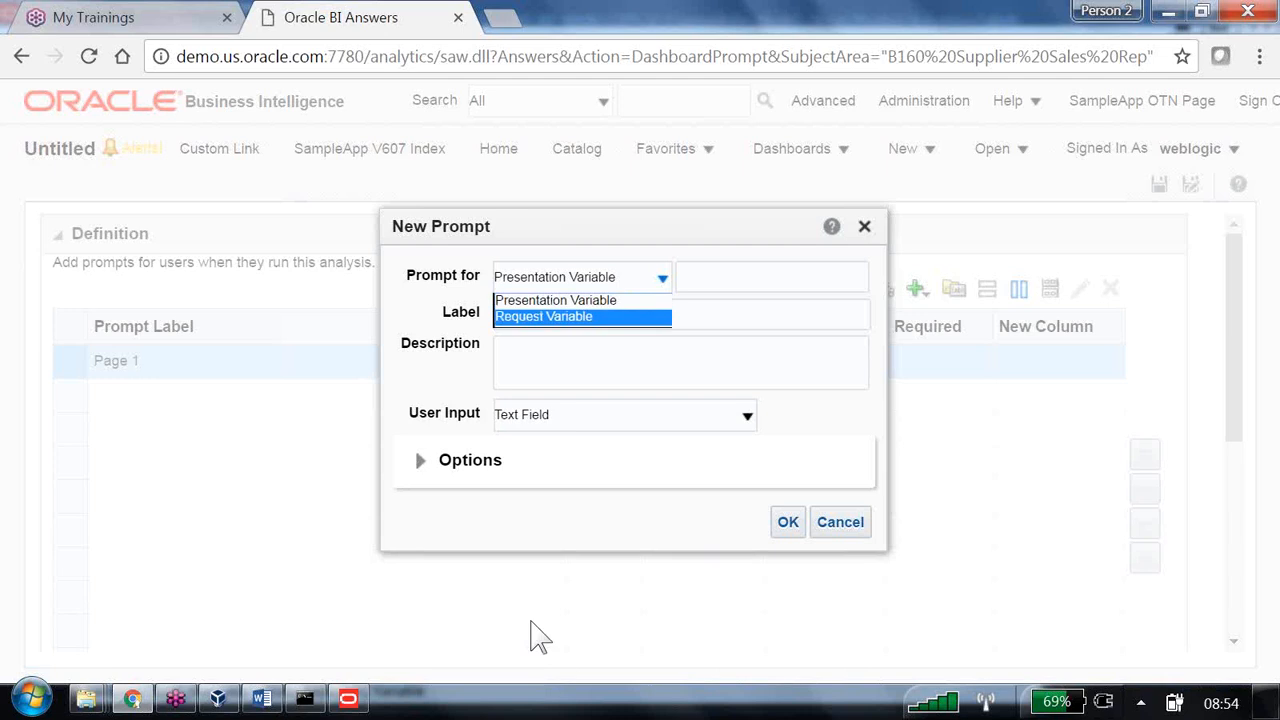
{"action": "left_click", "coordinate": [348, 698]}
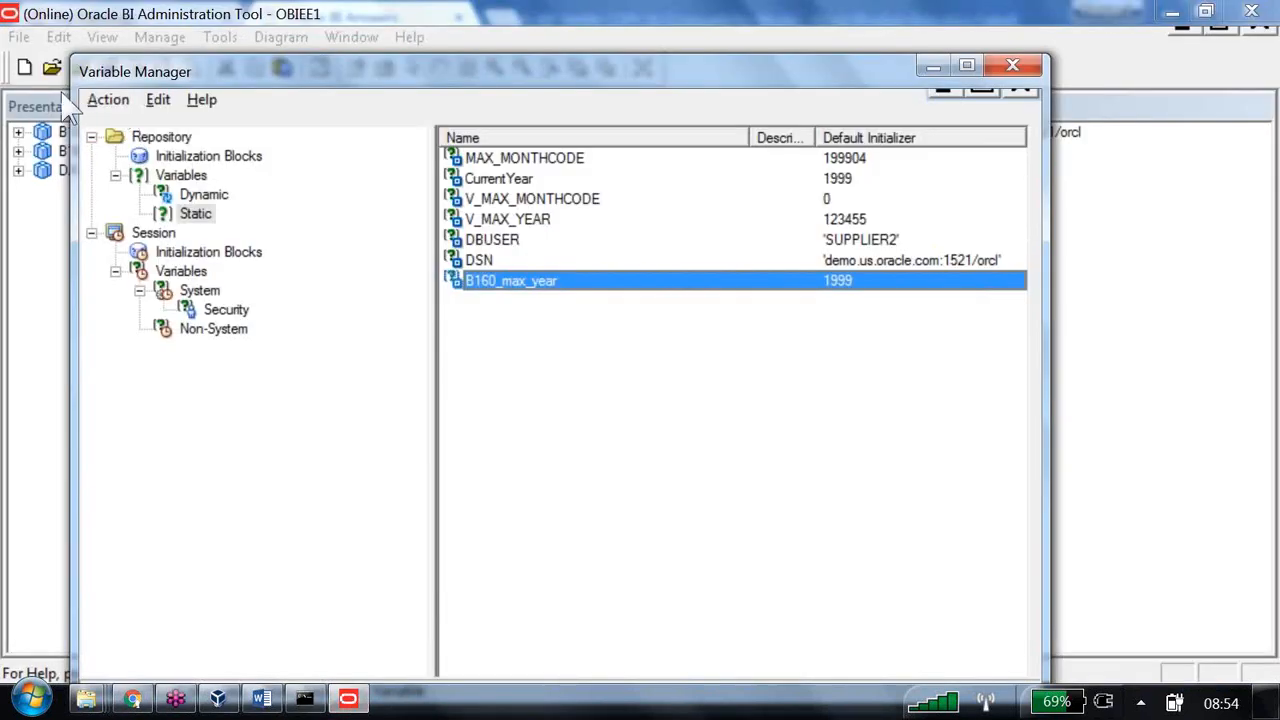
- Browse the repository and session variable branches, including static, dynamic and system nodes, in the Variable Manager
{"action": "left_click", "coordinate": [91, 137]}
{"action": "left_click", "coordinate": [91, 156]}
{"action": "left_click", "coordinate": [156, 137]}
{"action": "left_click", "coordinate": [160, 156]}
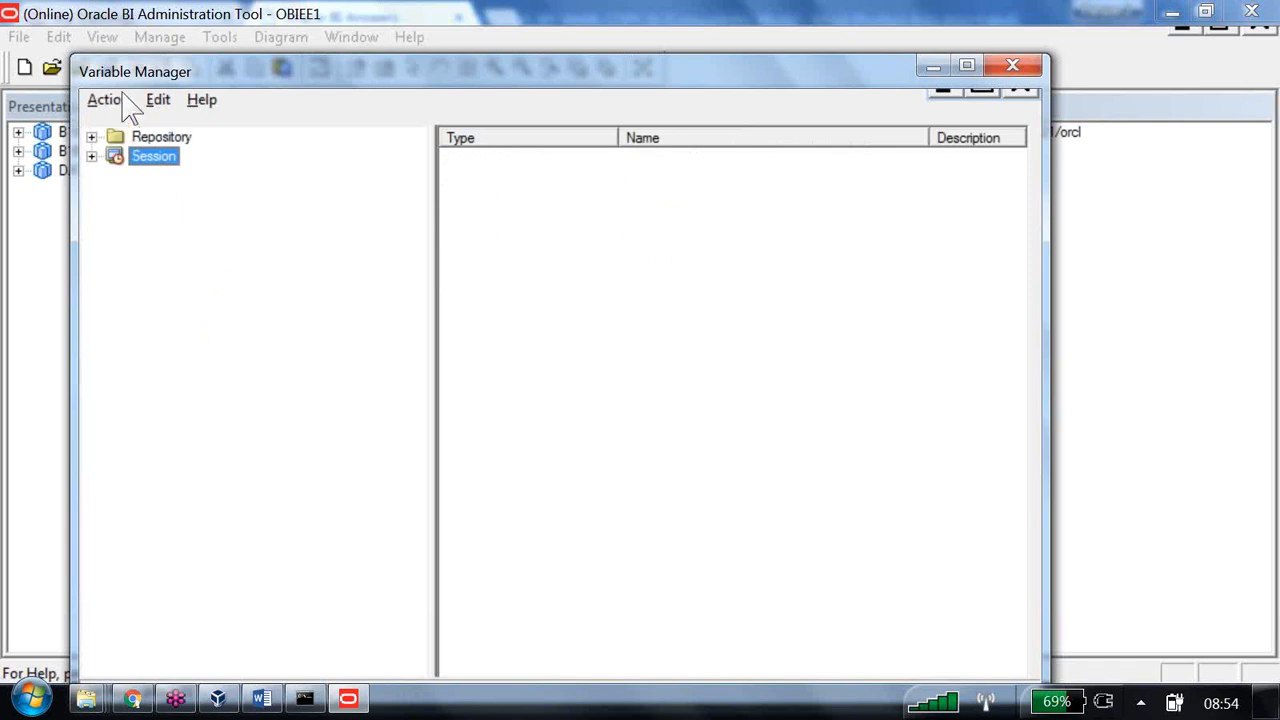
{"action": "left_click", "coordinate": [117, 134]}
{"action": "key", "text": "Down"}
{"action": "left_click", "coordinate": [91, 137]}
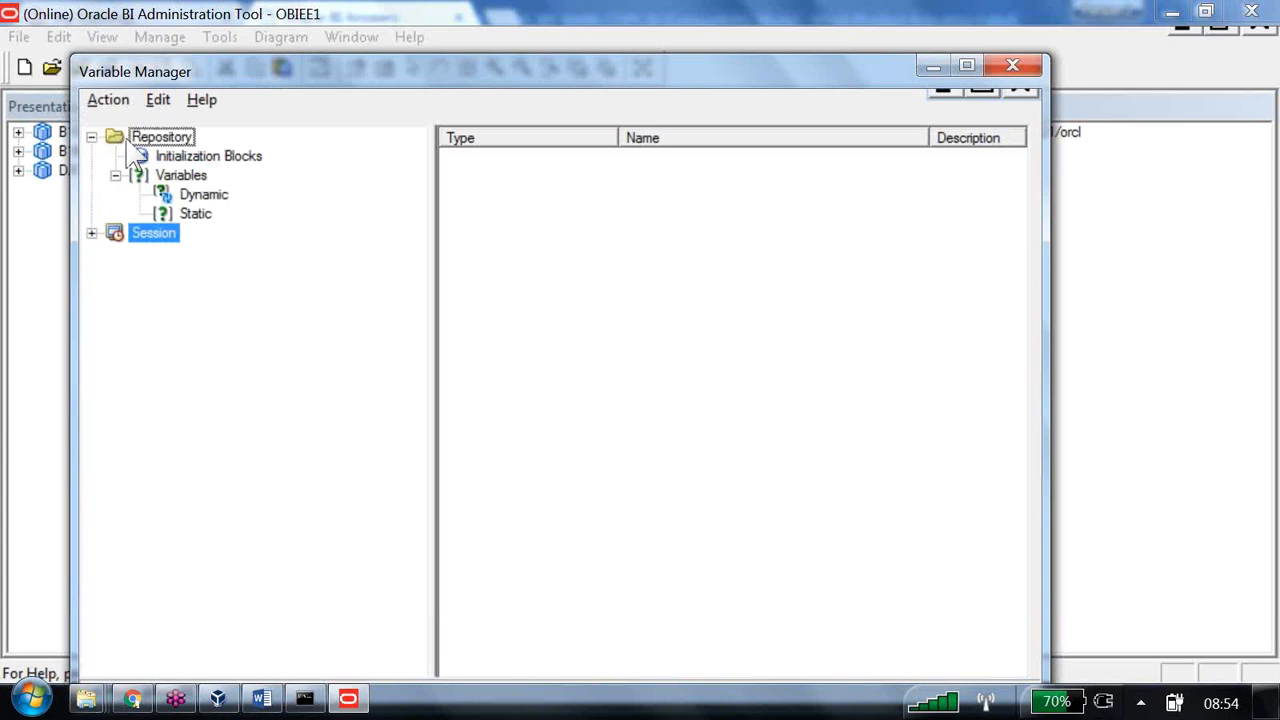
{"action": "key", "text": "Up"}
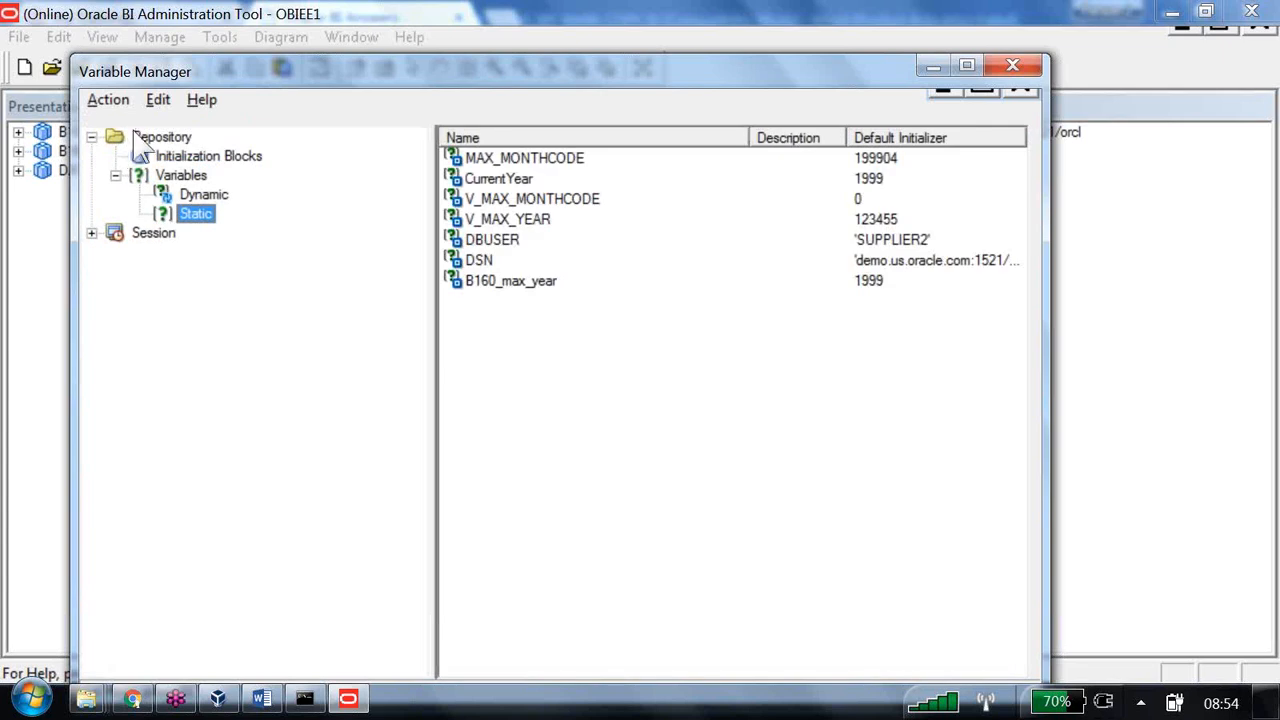
{"action": "key", "text": "Up"}
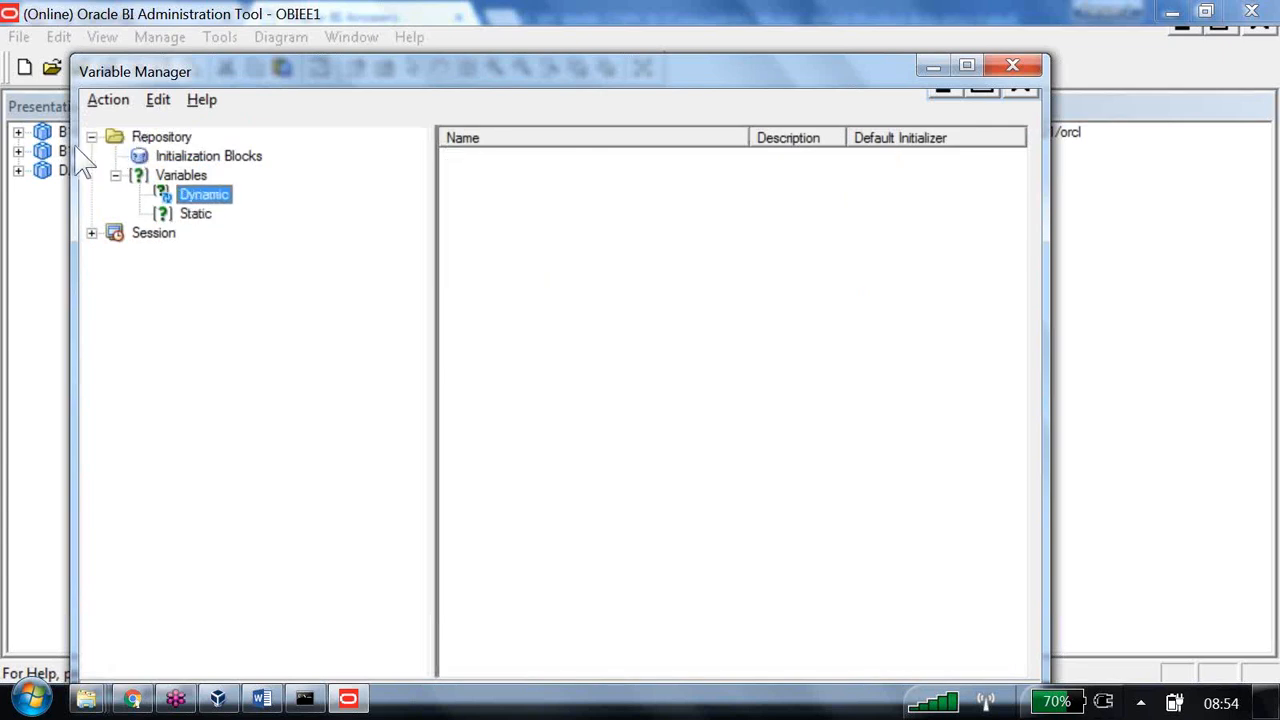
{"action": "left_click", "coordinate": [91, 233]}
{"action": "left_click", "coordinate": [140, 291]}
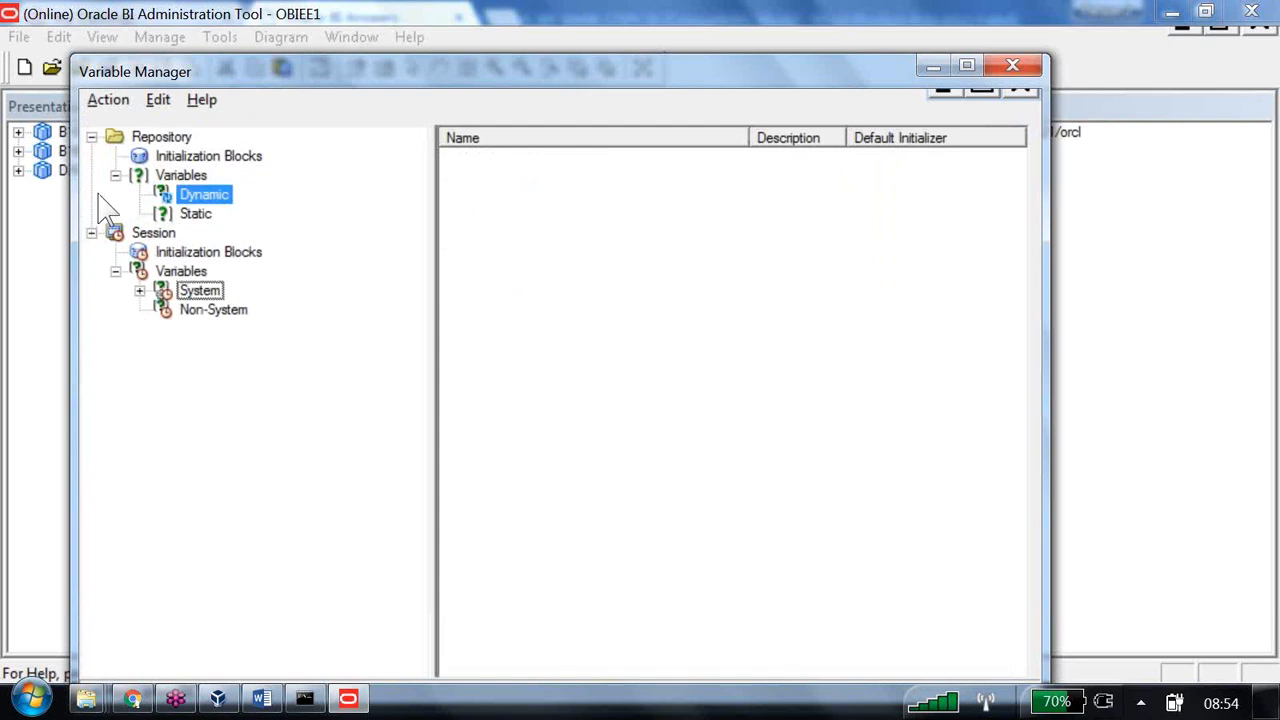
{"action": "left_click", "coordinate": [200, 291]}
{"action": "left_click", "coordinate": [214, 310]}
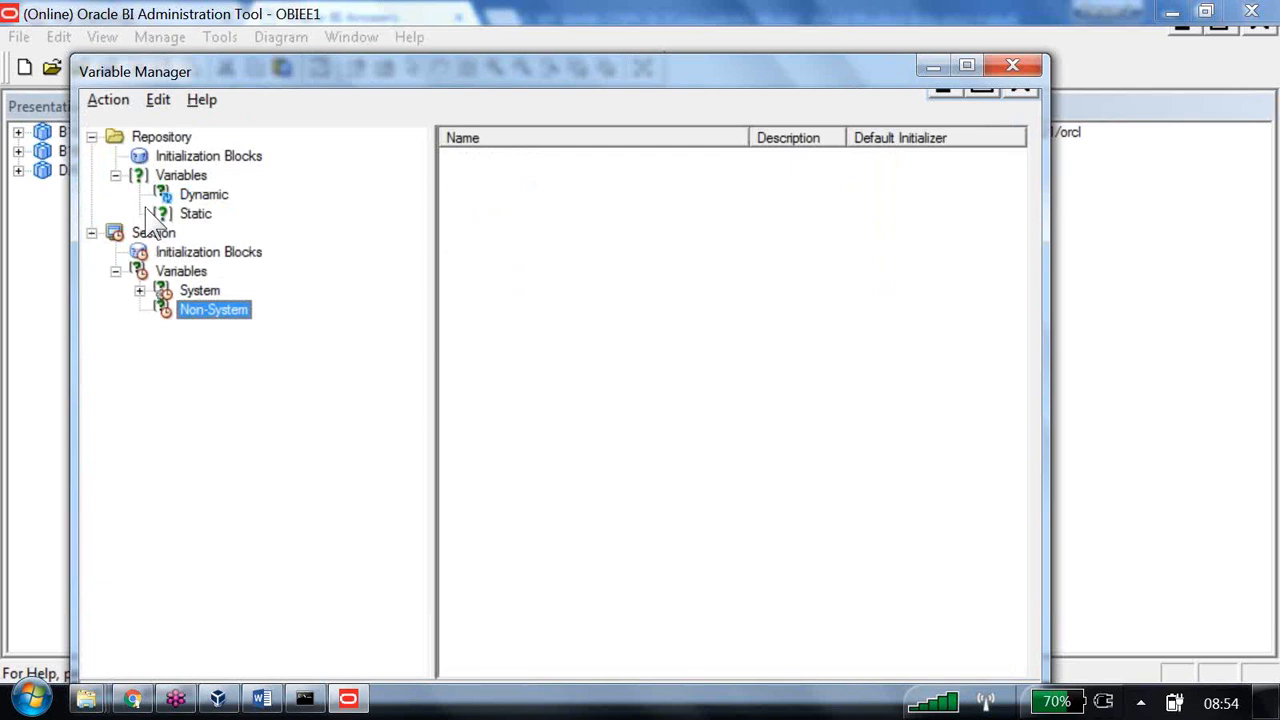
- Close the Variable Manager and cancel the new variable prompt in the browser
{"action": "left_click", "coordinate": [1012, 66]}
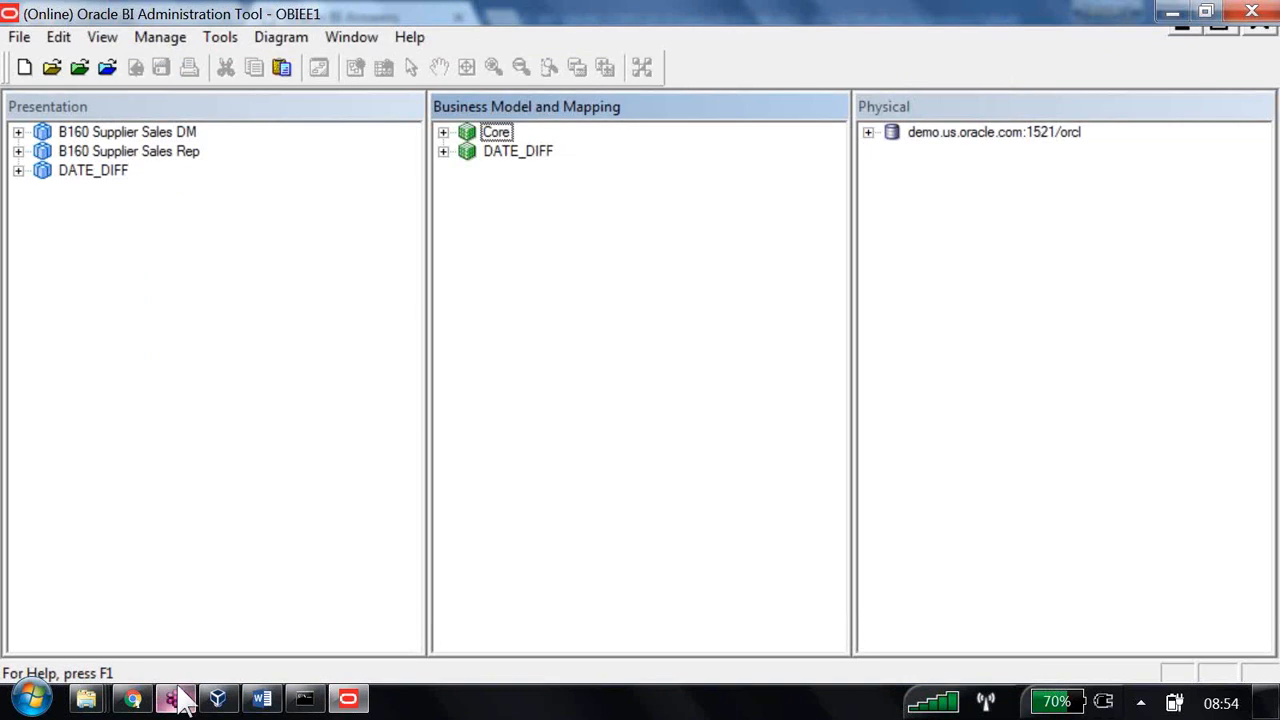
{"action": "mouse_move", "coordinate": [183, 697]}
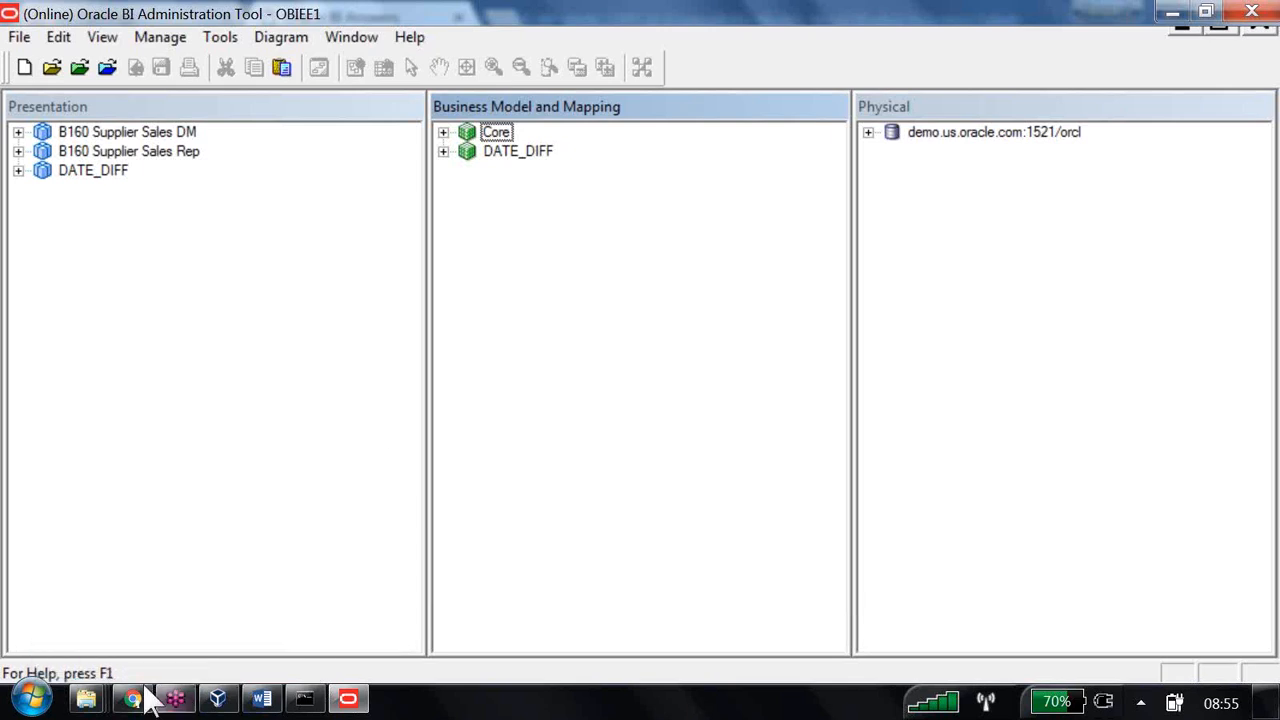
{"action": "left_click", "coordinate": [140, 692]}
{"action": "left_click", "coordinate": [845, 522]}
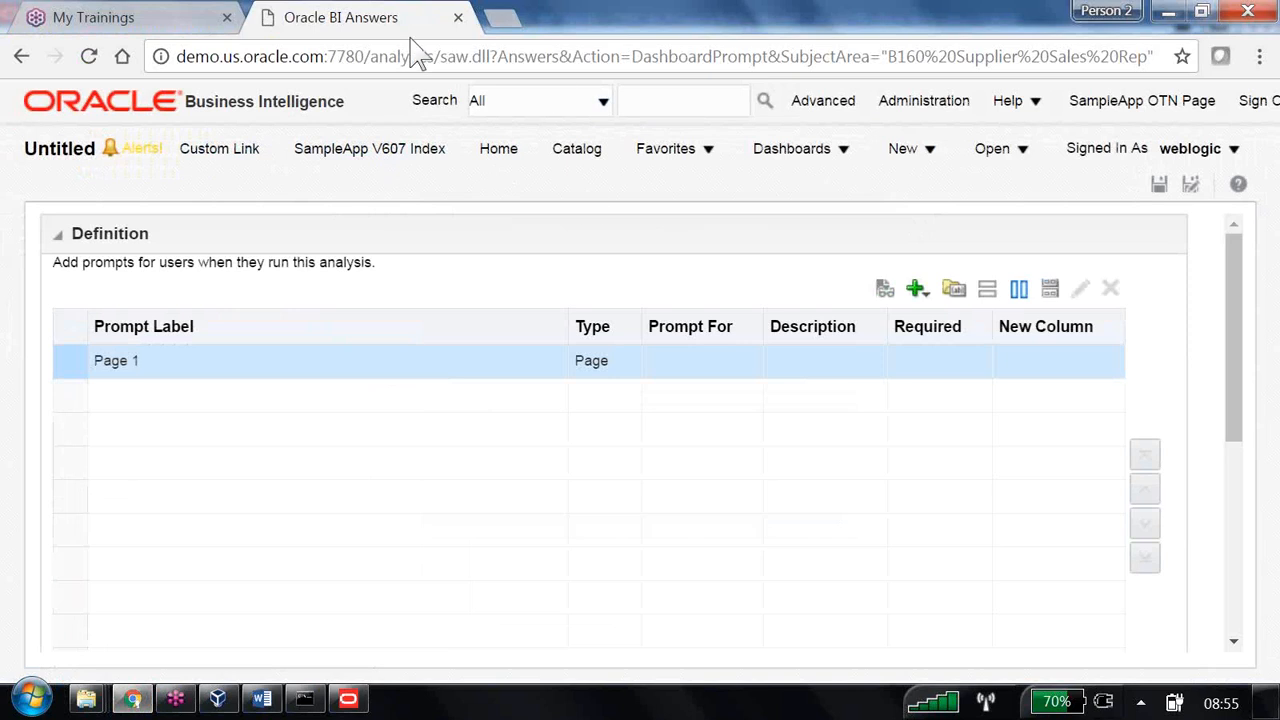
- Create a new analysis on B160 Supplier Sales Rep with the Dim - customers Region column
{"action": "left_click", "coordinate": [908, 152]}
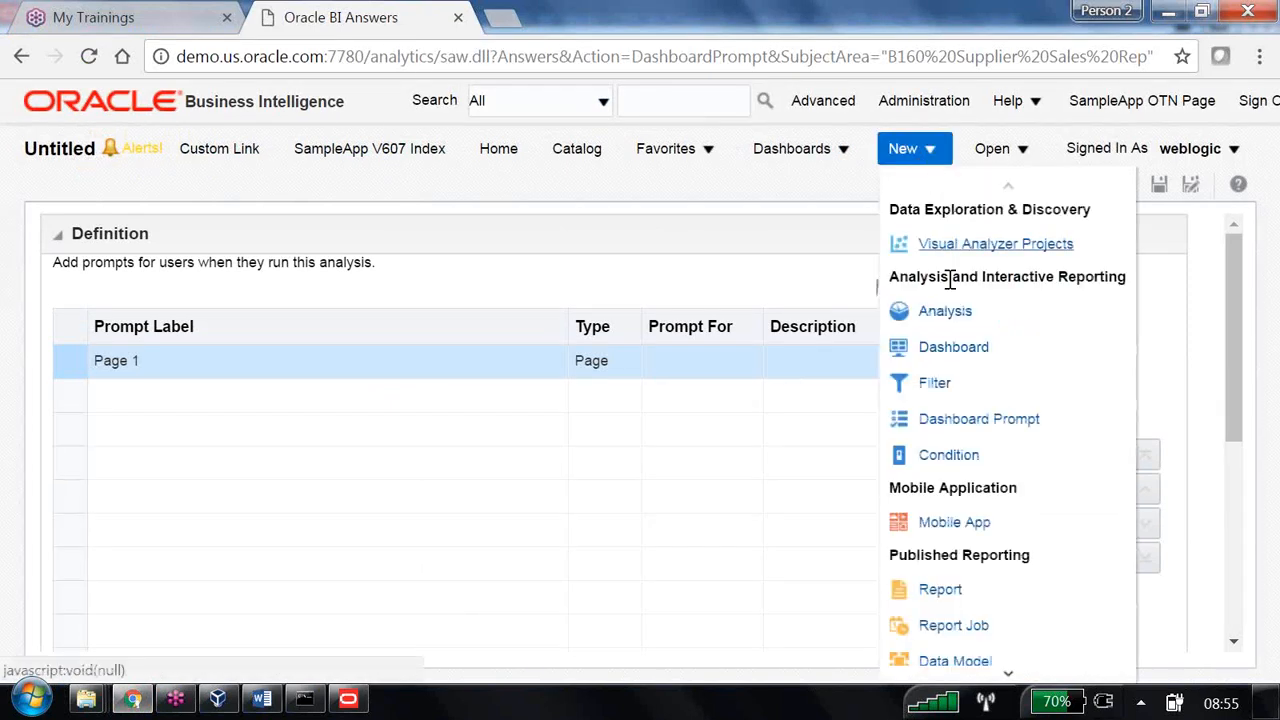
{"action": "left_click", "coordinate": [939, 311]}
{"action": "left_click", "coordinate": [945, 380]}
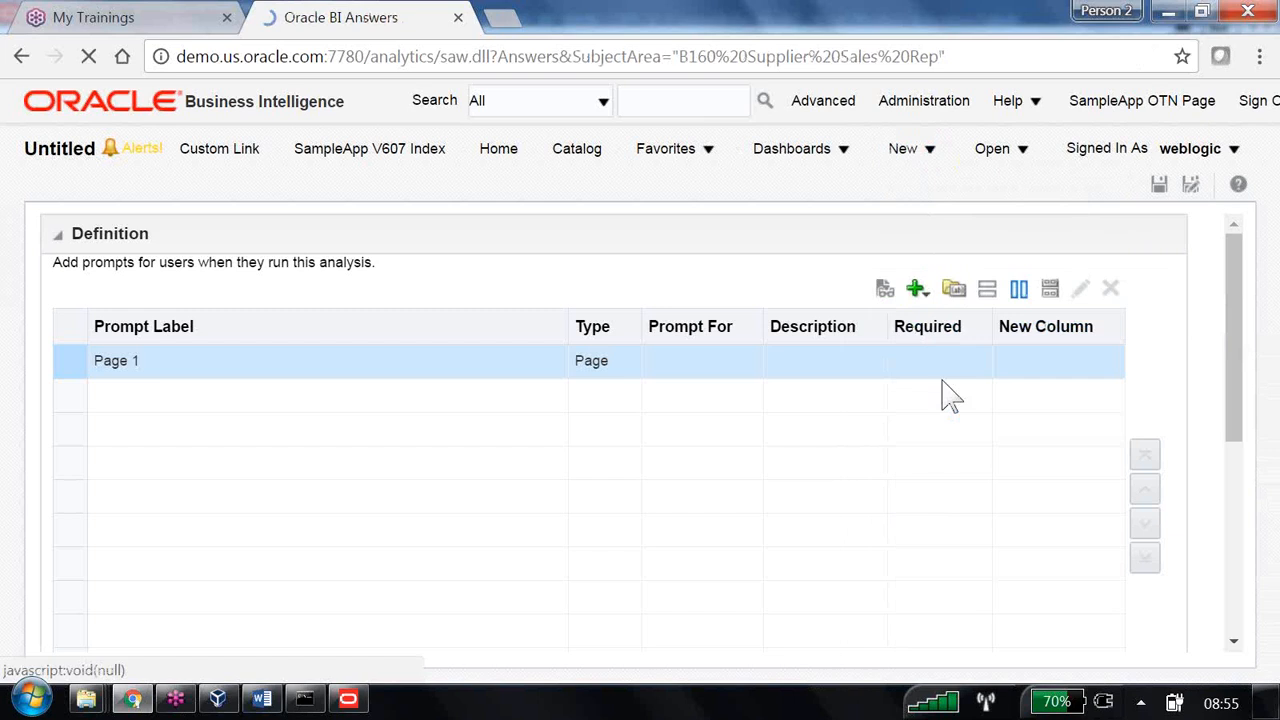
{"action": "left_click", "coordinate": [81, 313]}
{"action": "double_click", "coordinate": [176, 402]}
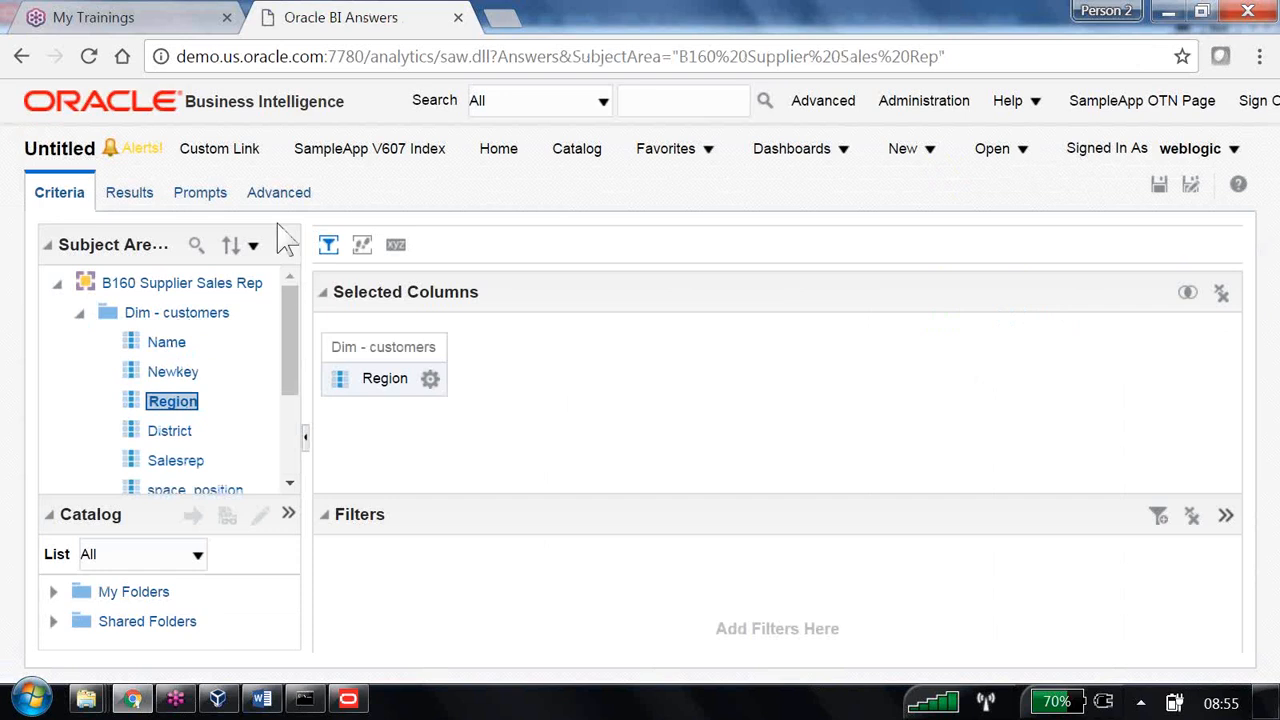
- Select the entire issued SQL query on the Advanced tab
{"action": "left_click", "coordinate": [279, 196]}
{"action": "scroll", "coordinate": [430, 575], "scroll_direction": "down", "scroll_amount": 6}
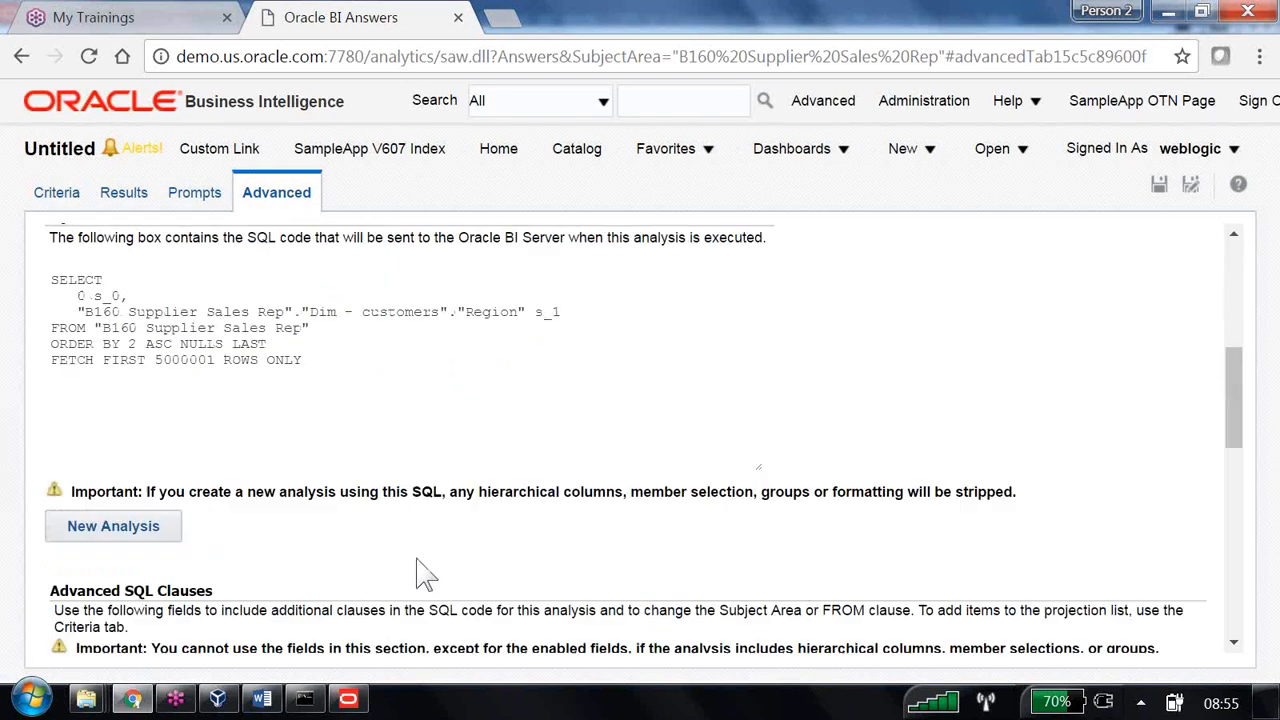
{"action": "scroll", "coordinate": [320, 490], "scroll_direction": "up", "scroll_amount": 2}
{"action": "left_click_drag", "start_coordinate": [330, 465], "coordinate": [38, 385]}
{"action": "key", "text": "ctrl+c"}
- Paste the issued SQL into a new maximized Notepad document
{"action": "left_click", "coordinate": [30, 698]}
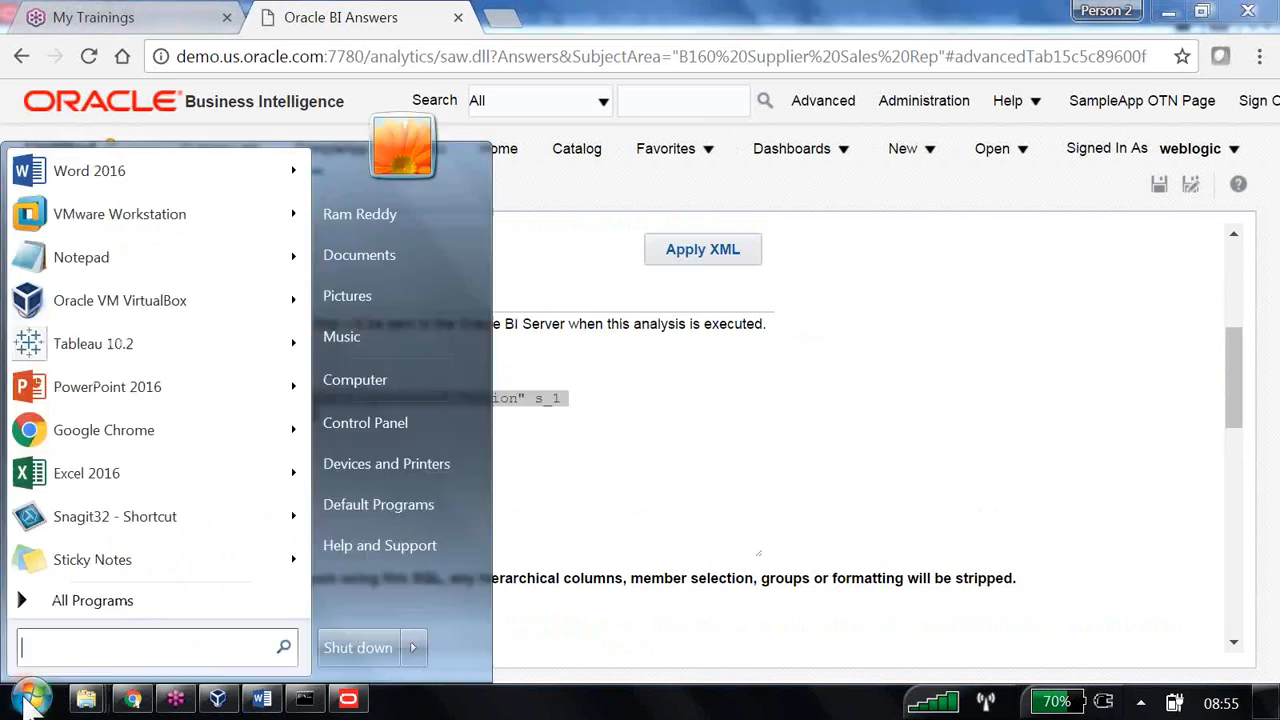
{"action": "left_click", "coordinate": [137, 258]}
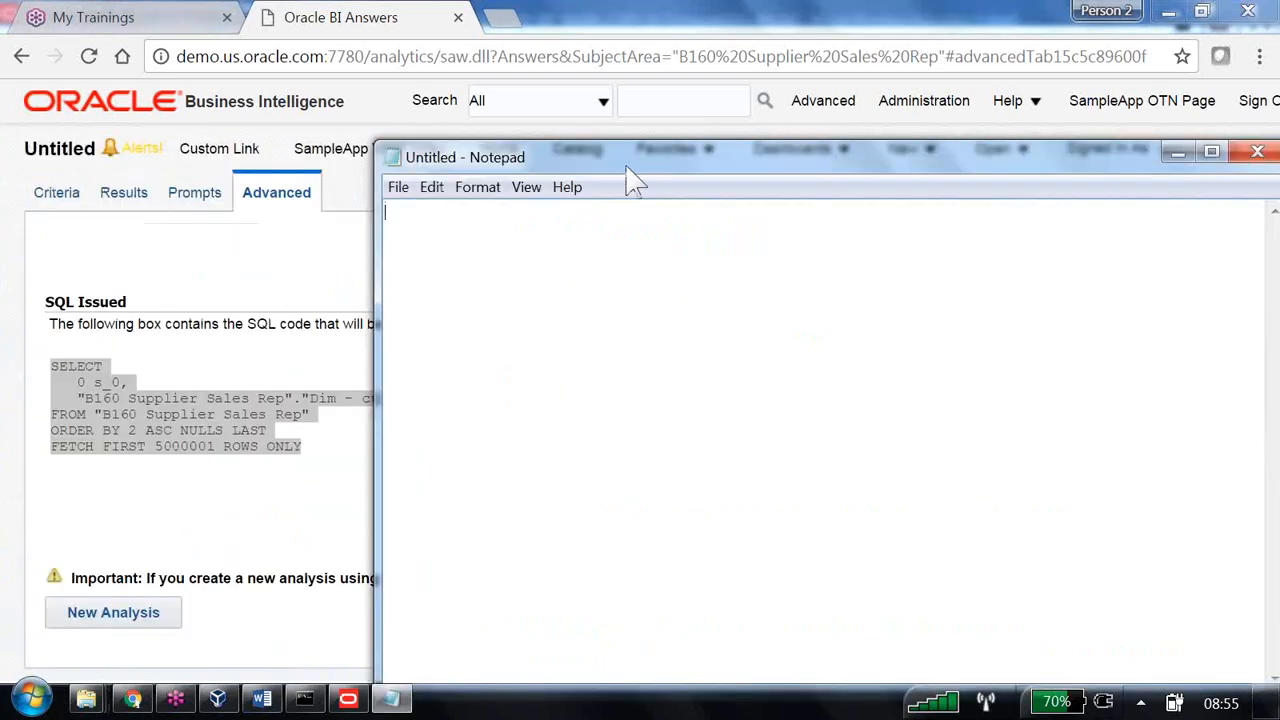
{"action": "double_click", "coordinate": [628, 166]}
{"action": "key", "text": "ctrl+v"}
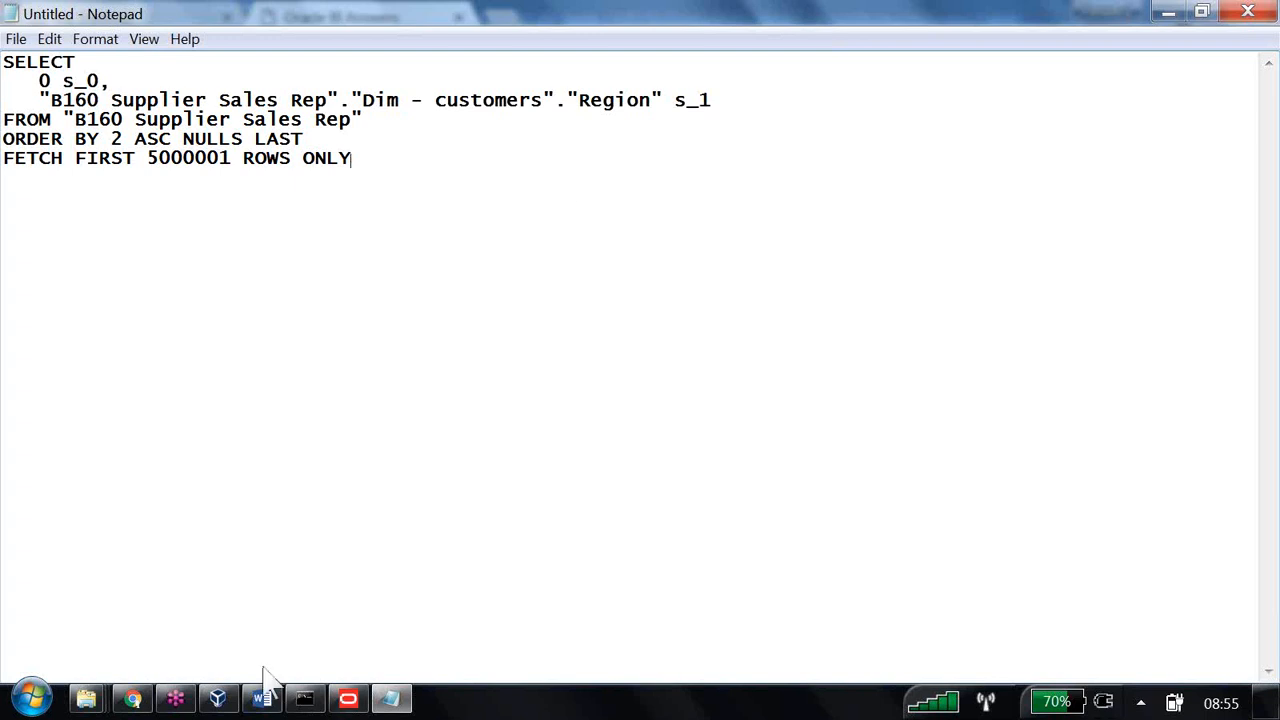
- Glance at the Administration Tool, then select the subject area name in the FROM line
{"action": "left_click", "coordinate": [347, 698]}
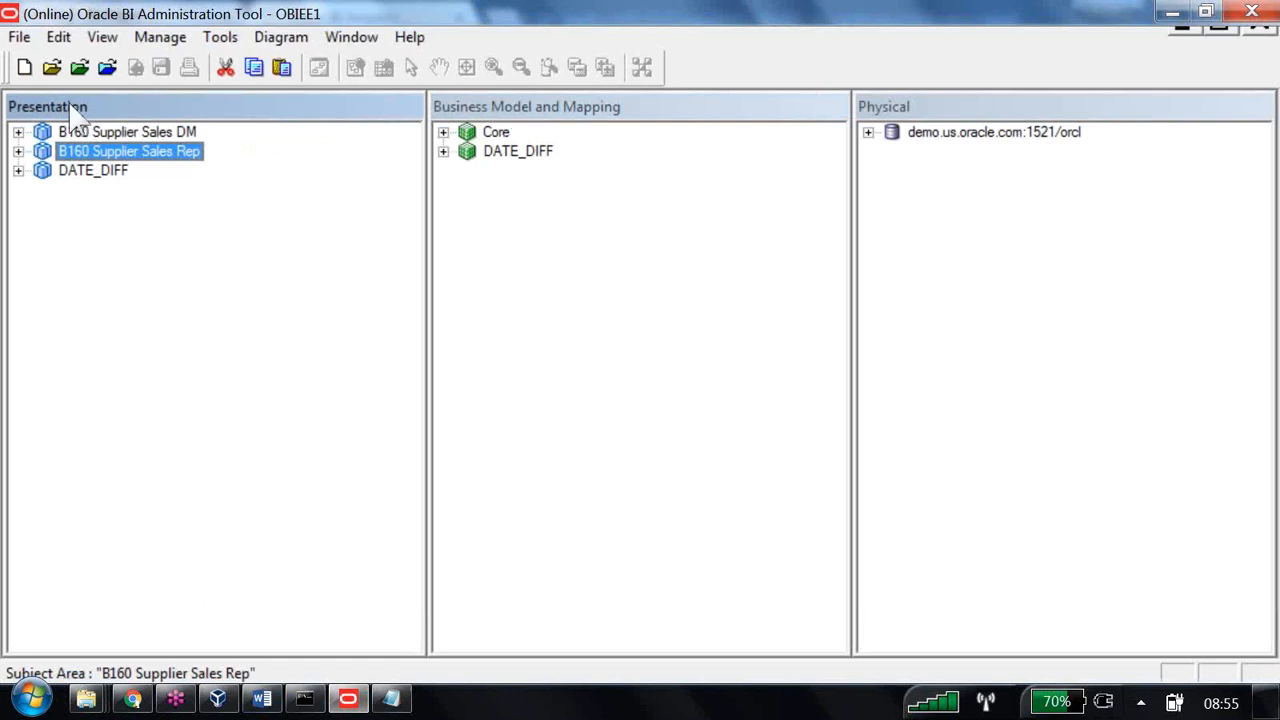
{"action": "key", "text": "alt+Tab"}
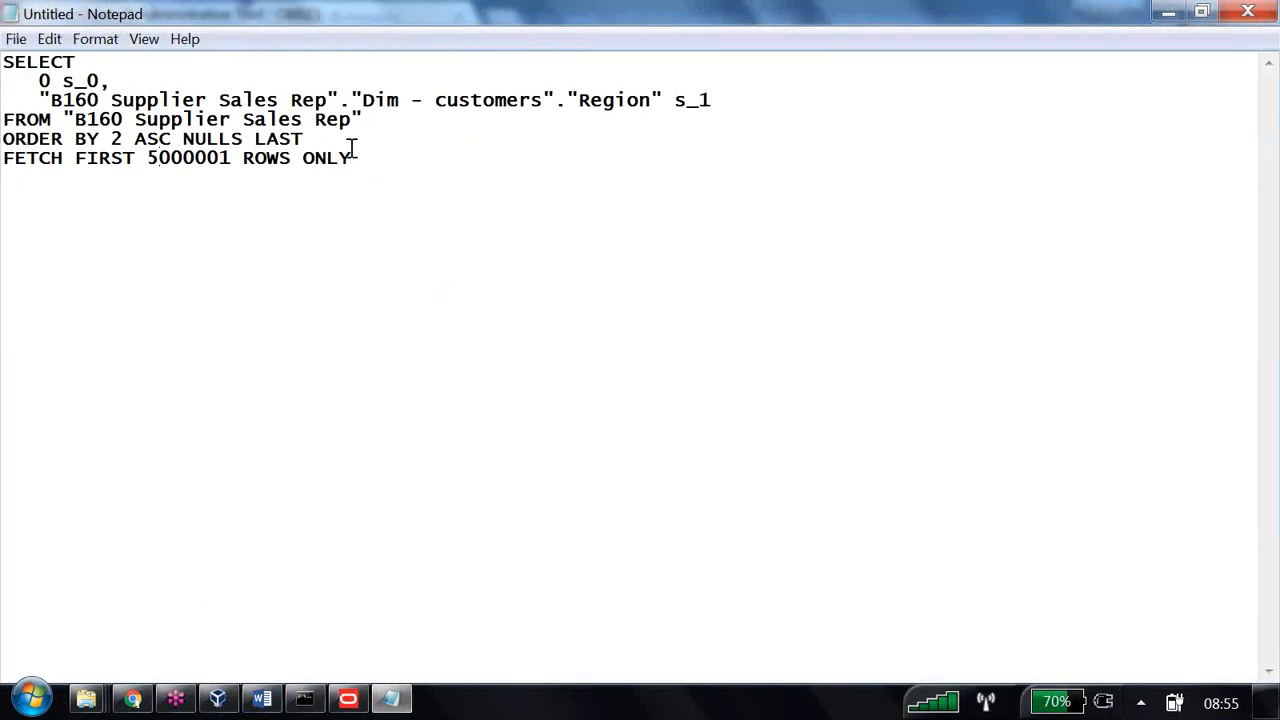
{"action": "left_click_drag", "start_coordinate": [363, 120], "coordinate": [78, 127]}
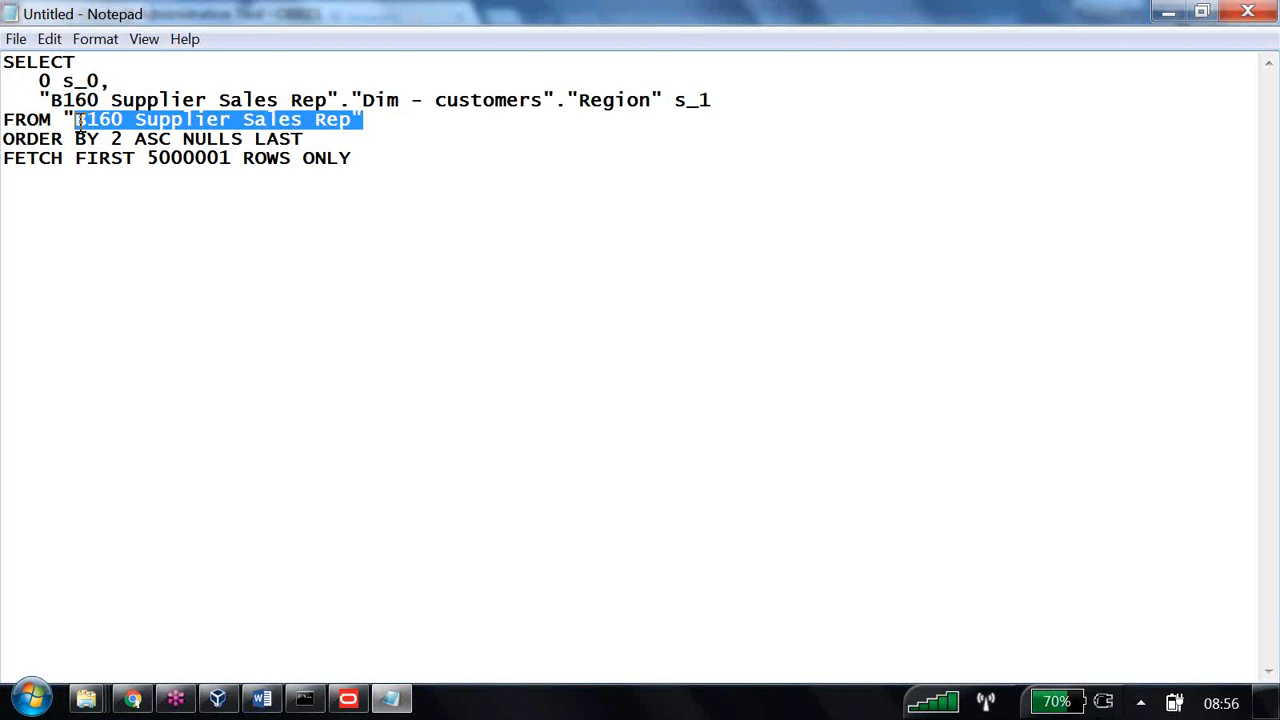
- Strip the query down to SELECT Region by removing 0 s_0, the s_1 alias, ORDER BY and FETCH
{"action": "left_click_drag", "start_coordinate": [114, 81], "coordinate": [29, 80]}
{"action": "key", "text": "Delete"}
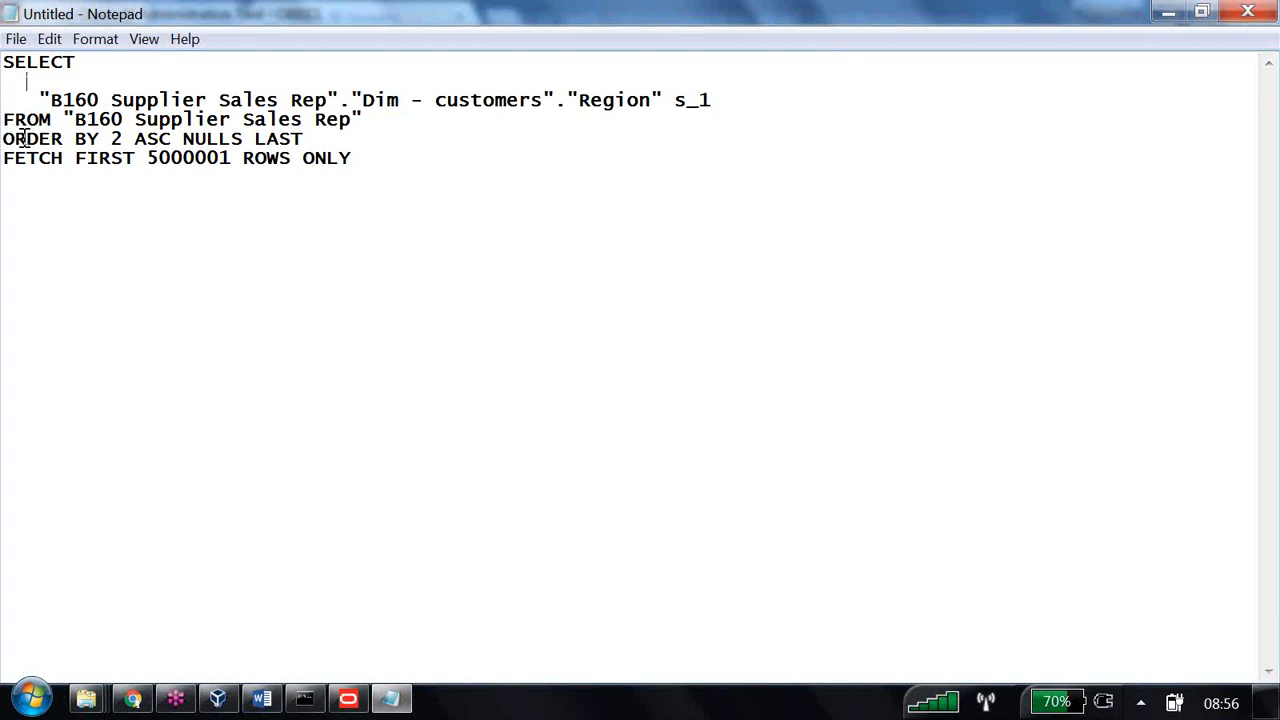
{"action": "left_click_drag", "start_coordinate": [5, 139], "coordinate": [352, 172]}
{"action": "key", "text": "Delete"}
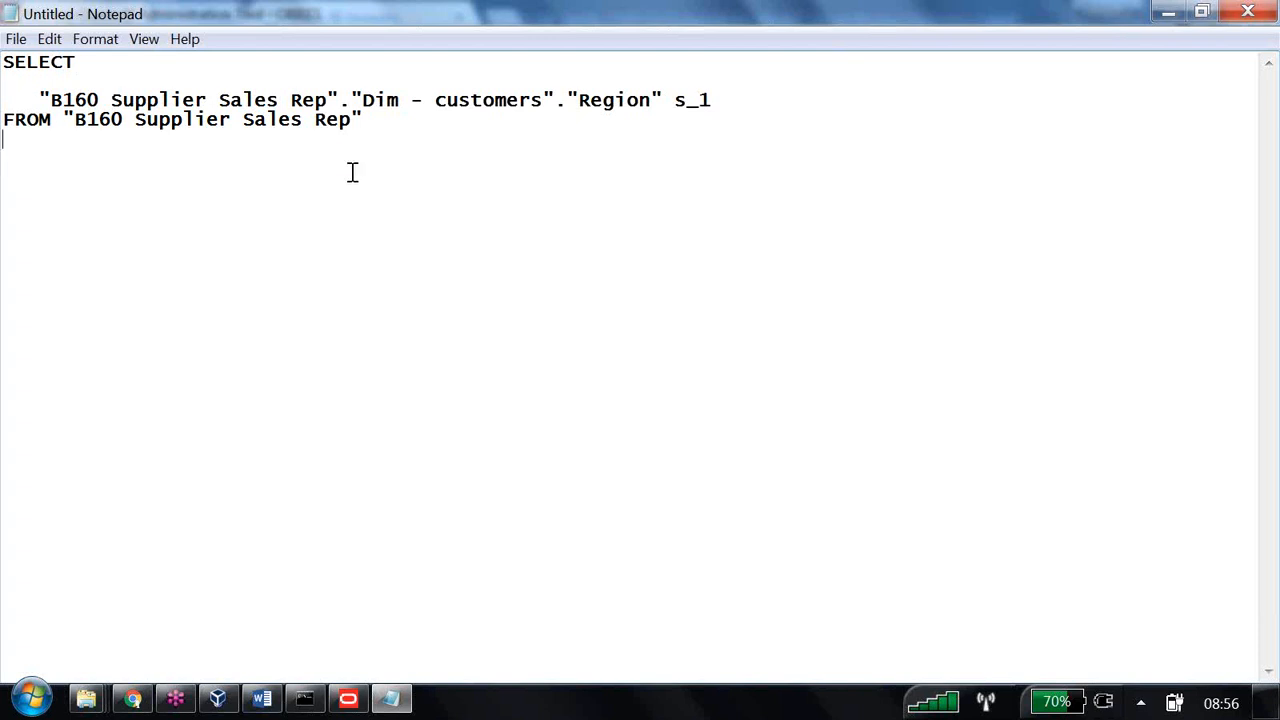
{"action": "left_click", "coordinate": [115, 64]}
{"action": "key", "text": "Delete"}
{"action": "key", "text": "Delete"}
{"action": "key", "text": "Delete"}
{"action": "key", "text": "Delete"}
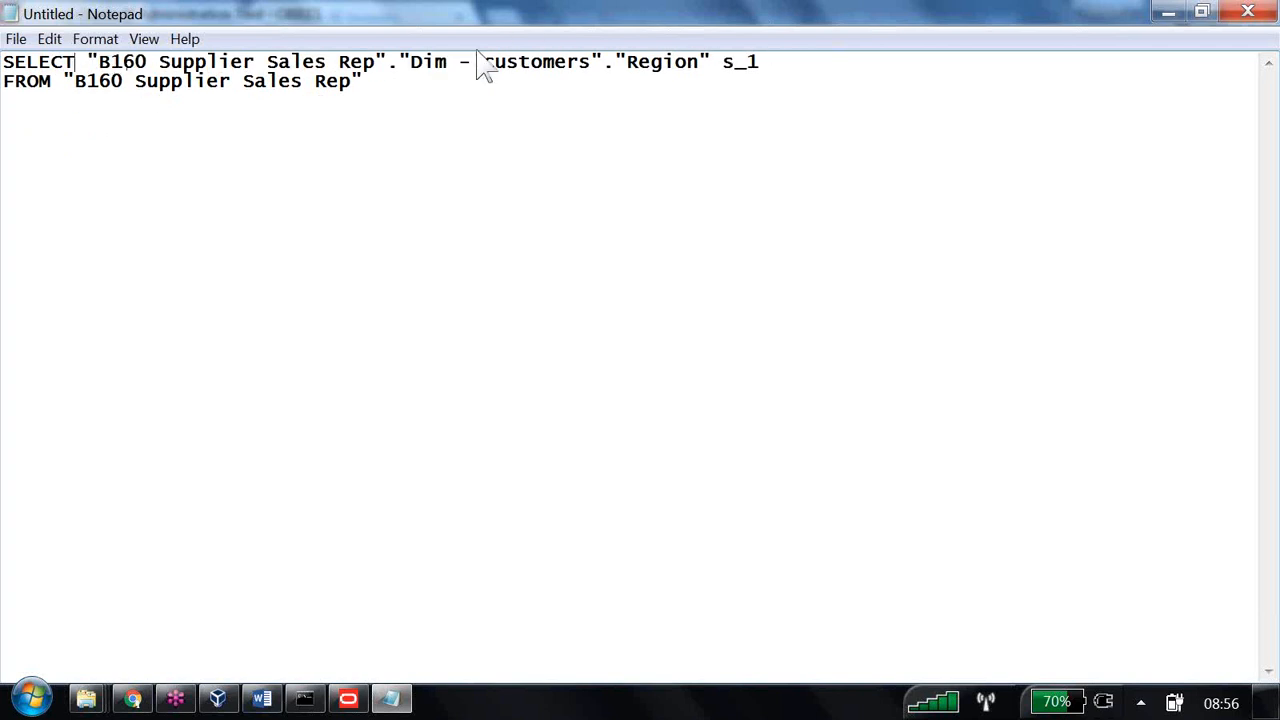
{"action": "left_click_drag", "start_coordinate": [722, 62], "coordinate": [812, 54]}
{"action": "key", "text": "Delete"}
- Add a WHERE clause "Dim - customers"."Region"='East' to the query
{"action": "type", "text": "where"}
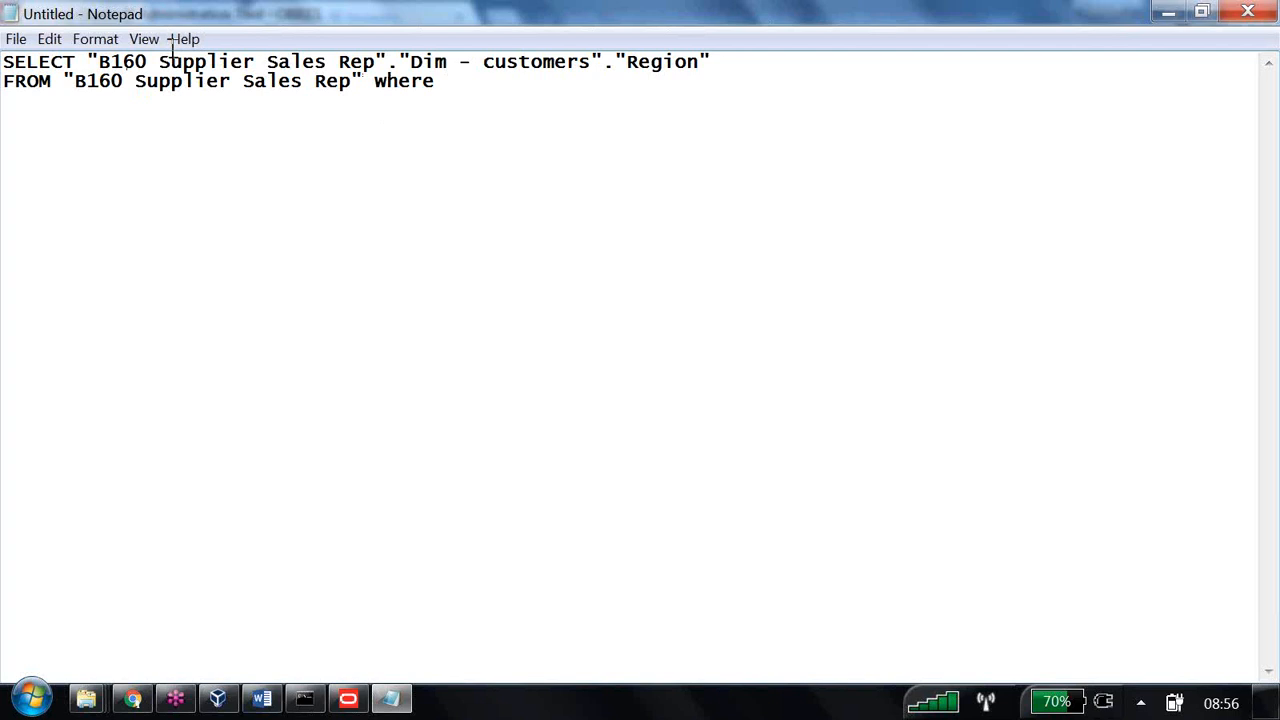
{"action": "left_click_drag", "start_coordinate": [87, 62], "coordinate": [714, 58]}
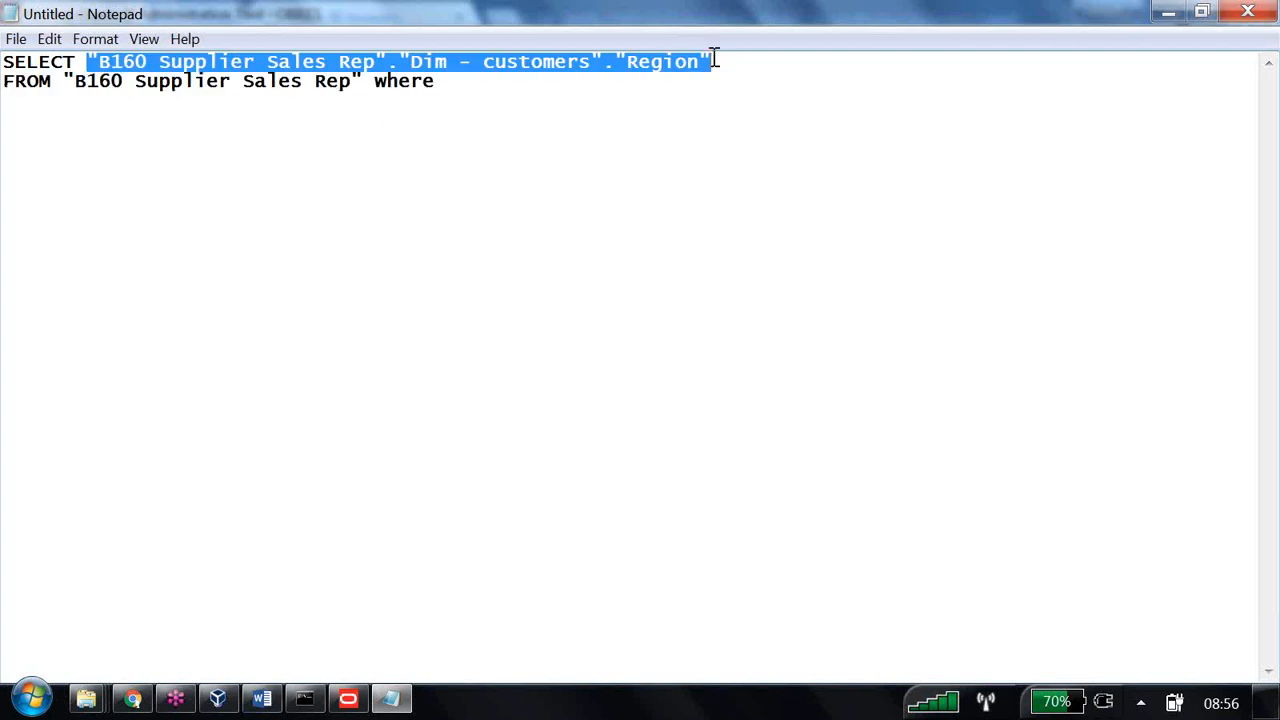
{"action": "key", "text": "ctrl+c"}
{"action": "left_click", "coordinate": [494, 86]}
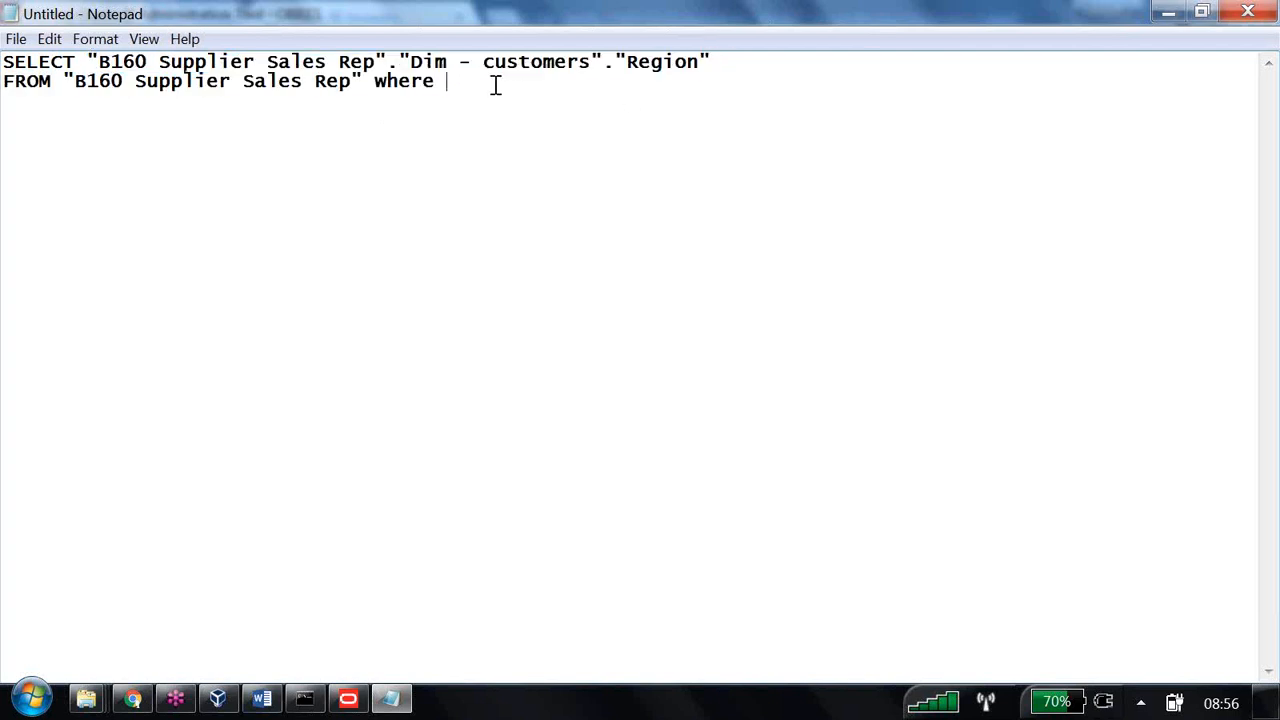
{"action": "key", "text": "ctrl+v"}
{"action": "type", "text": "='"}
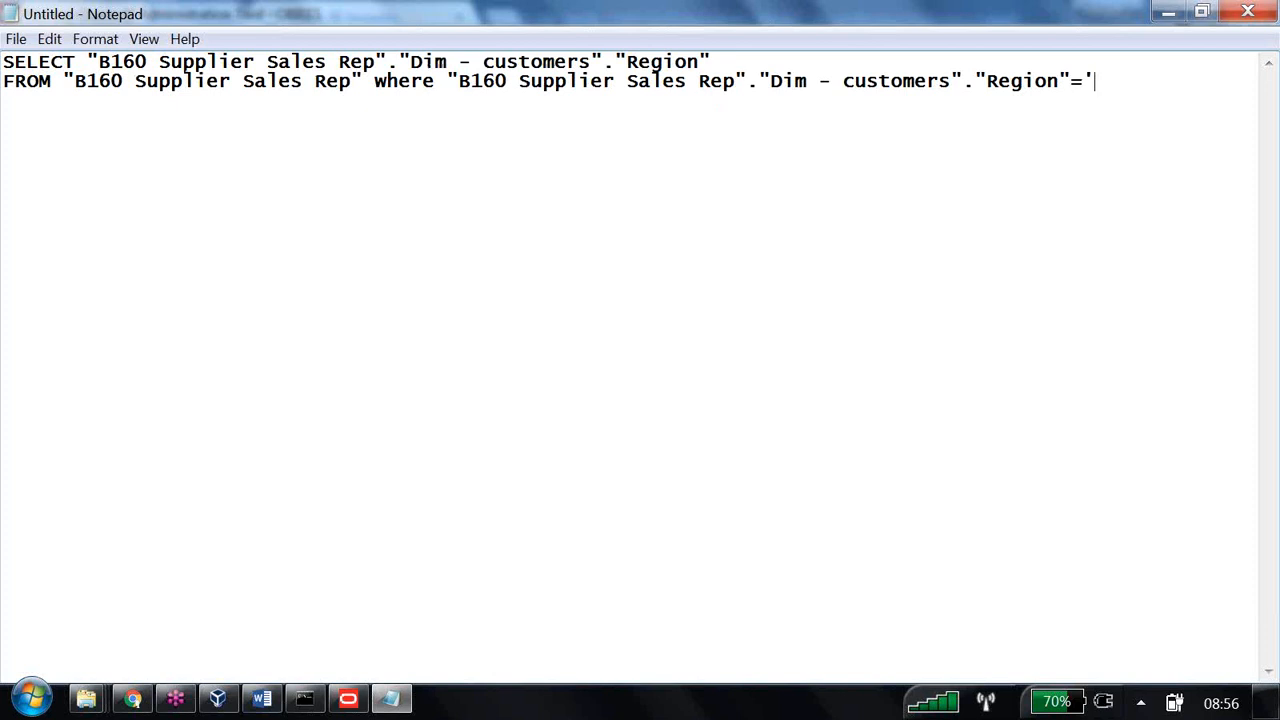
{"action": "type", "text": "East"}
- Select the whole edited query and return to the analysis criteria in BI Answers
{"action": "key", "text": "ctrl+a"}
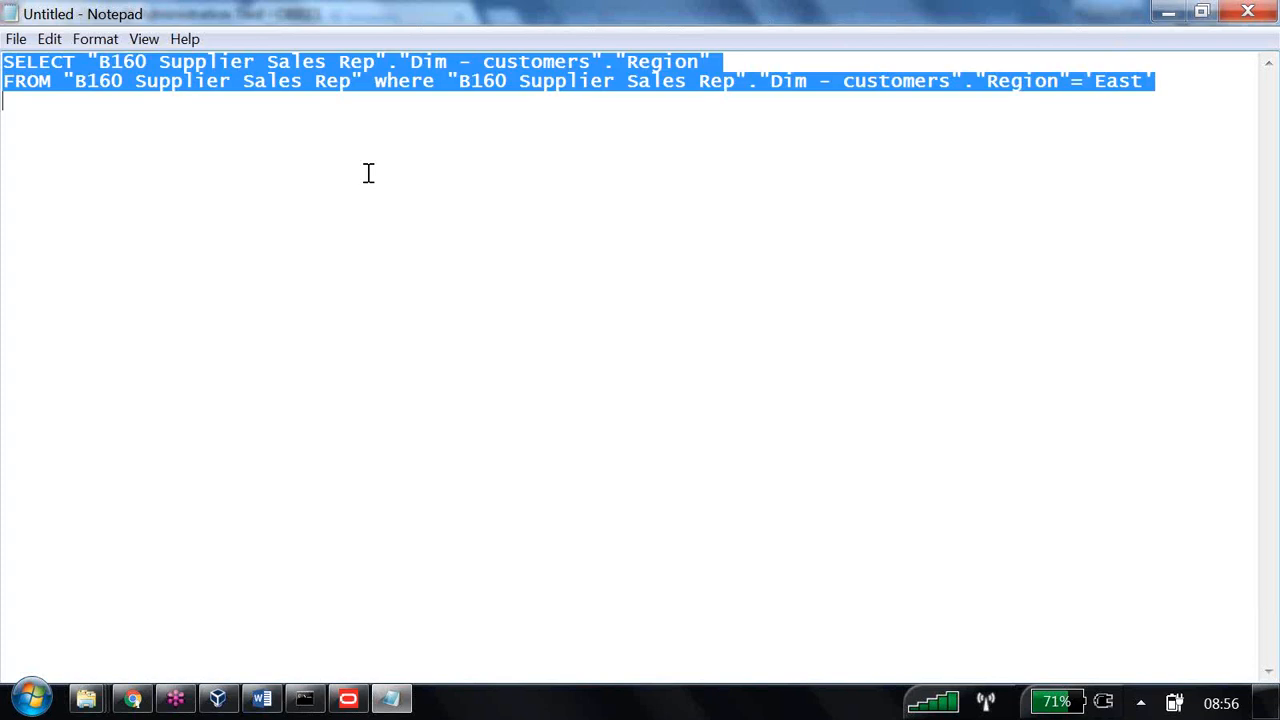
{"action": "key", "text": "alt+tab"}
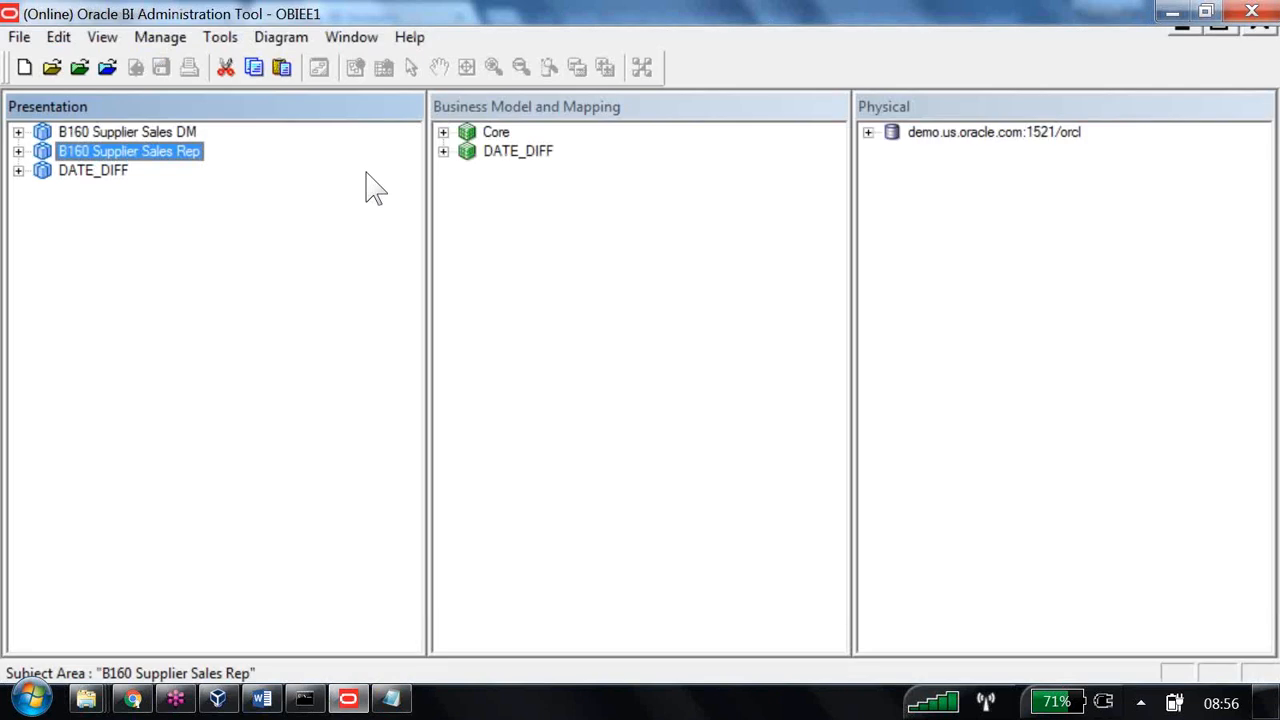
{"action": "key", "text": "alt+tab"}
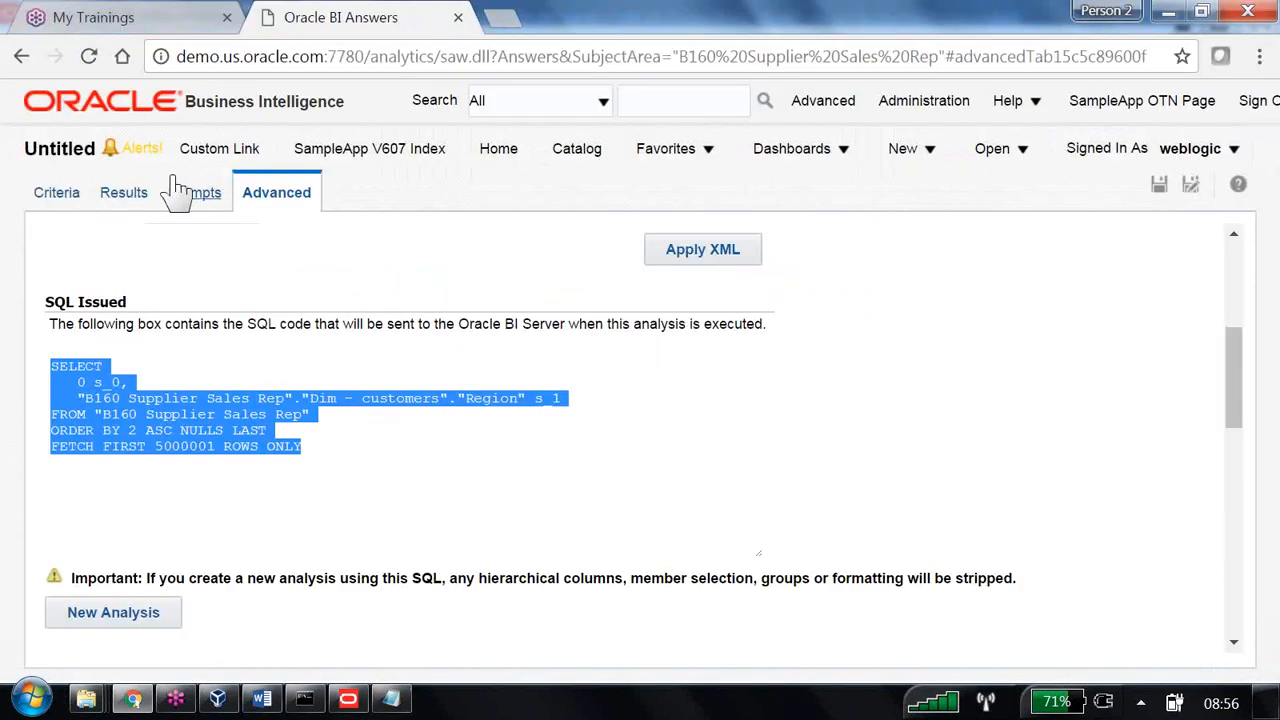
{"action": "left_click", "coordinate": [60, 195]}
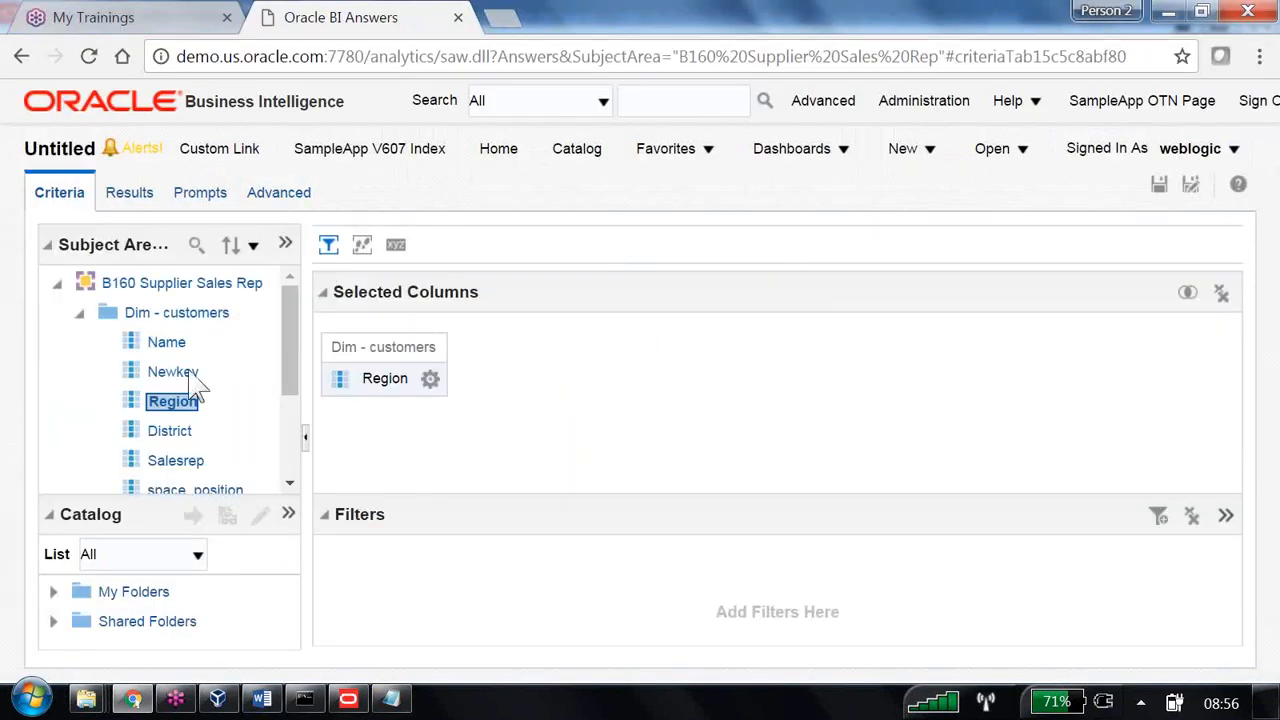
{"action": "scroll", "coordinate": [194, 380], "scroll_direction": "down", "scroll_amount": 1}
{"action": "scroll", "coordinate": [185, 405], "scroll_direction": "up", "scroll_amount": 1}
- Add District and, from Fact - sales Database Columns, Dollars to the selected columns
{"action": "double_click", "coordinate": [166, 431]}
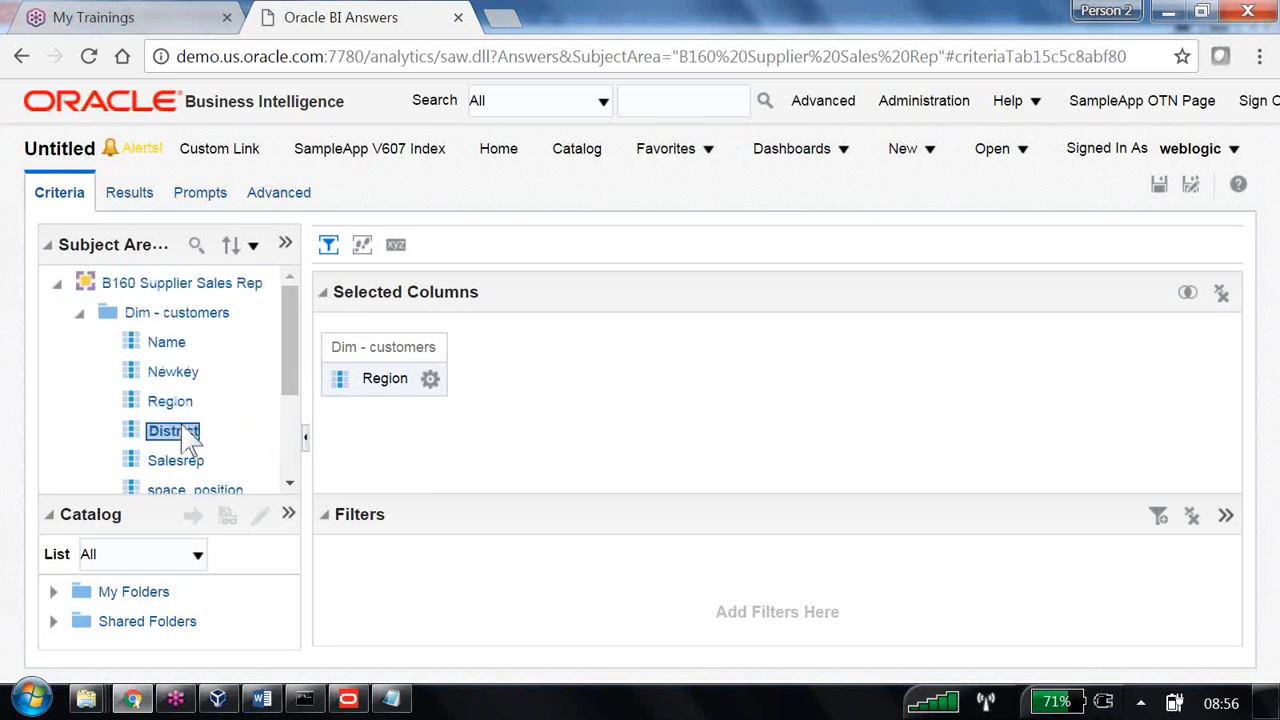
{"action": "scroll", "coordinate": [187, 440], "scroll_direction": "down", "scroll_amount": 3}
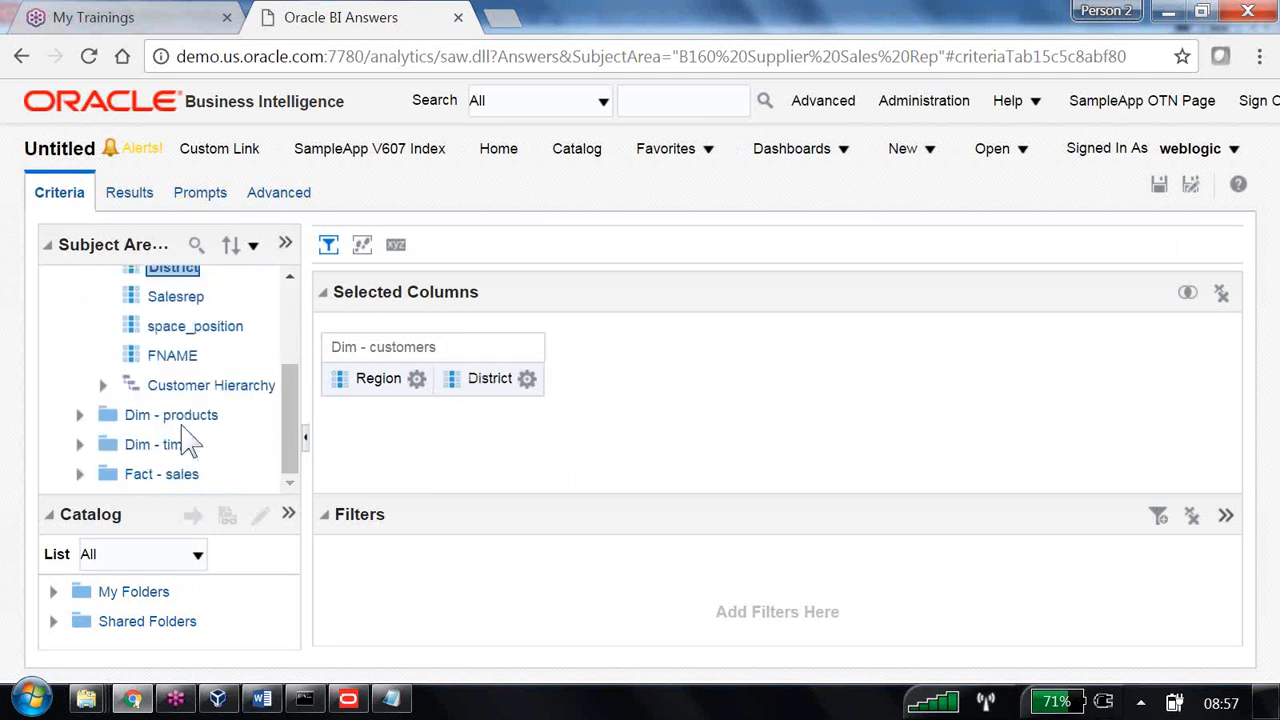
{"action": "left_click", "coordinate": [82, 474]}
{"action": "left_click", "coordinate": [103, 443]}
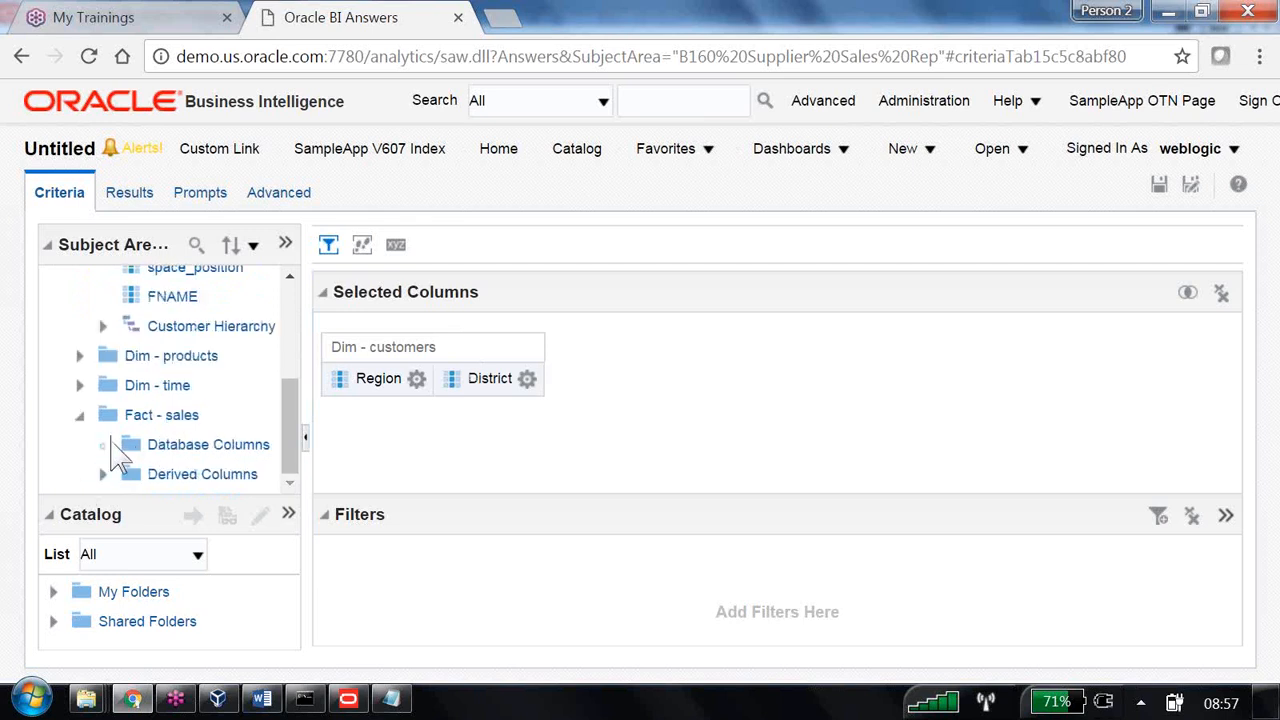
{"action": "double_click", "coordinate": [195, 357]}
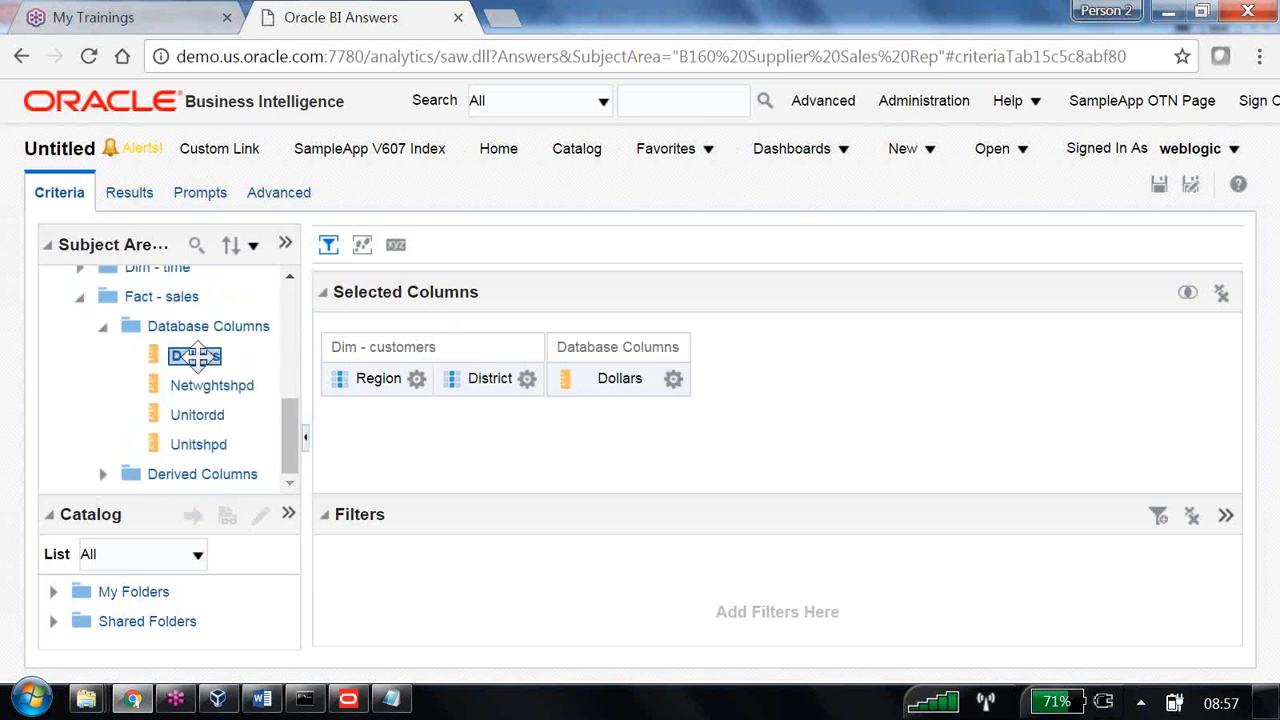
- Save the analysis as '06 Logical Sql Query result as a filter' in Shared Folders/B160
{"action": "left_click", "coordinate": [1192, 185]}
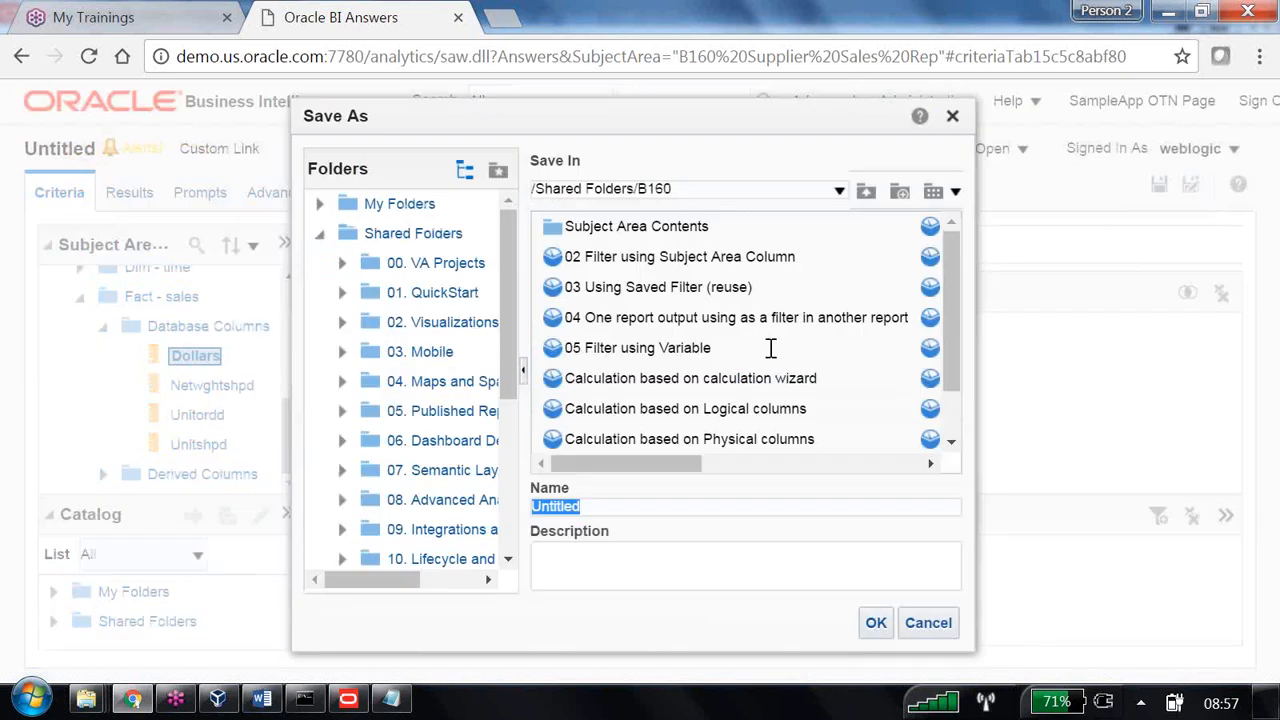
{"action": "type", "text": "0"}
{"action": "type", "text": "6"}
{"action": "type", "text": " Sq"}
{"action": "key", "text": "BackSpace"}
{"action": "key", "text": "BackSpace"}
{"action": "type", "text": "Logical"}
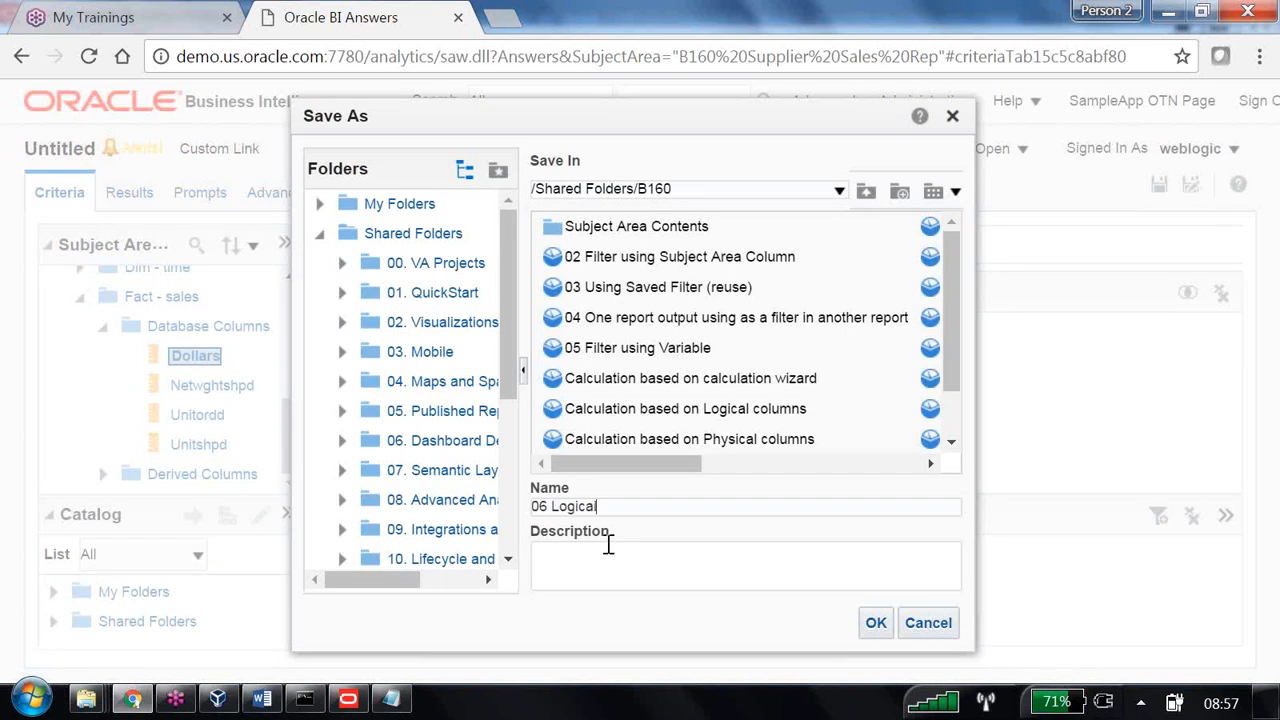
{"action": "type", "text": " Sql Query result a"}
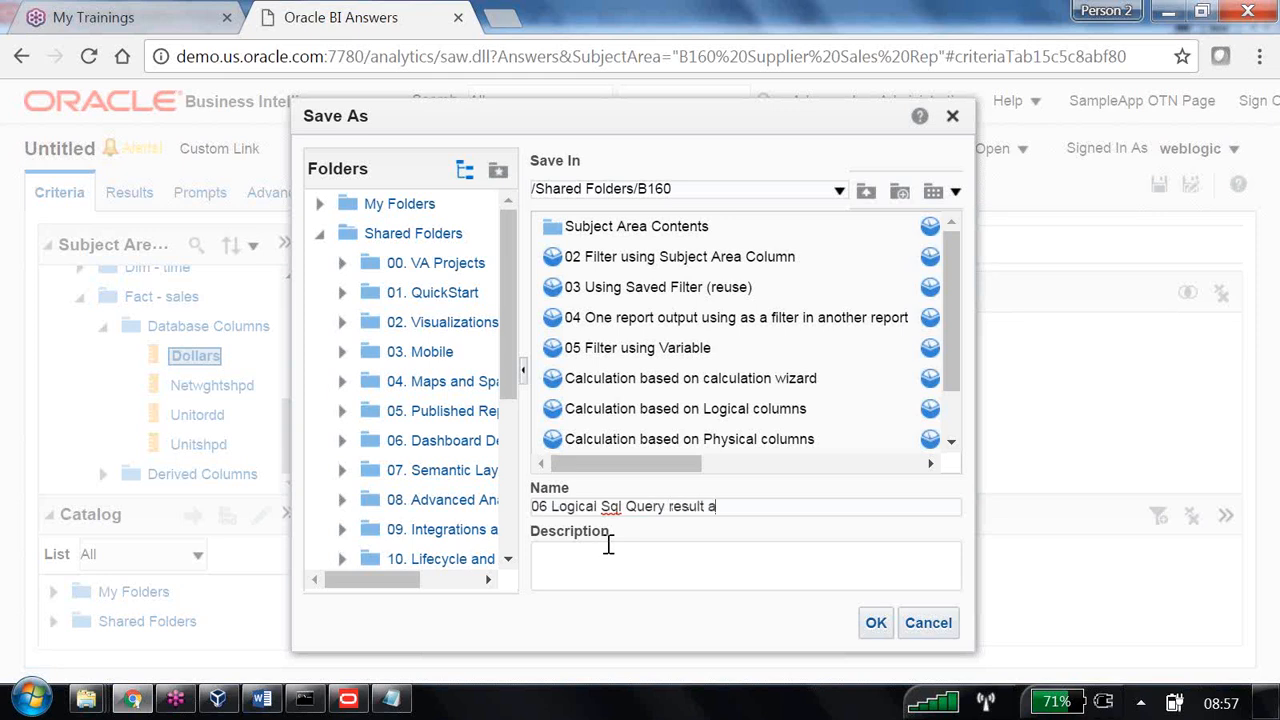
{"action": "type", "text": "s a filter"}
{"action": "left_click", "coordinate": [876, 628]}
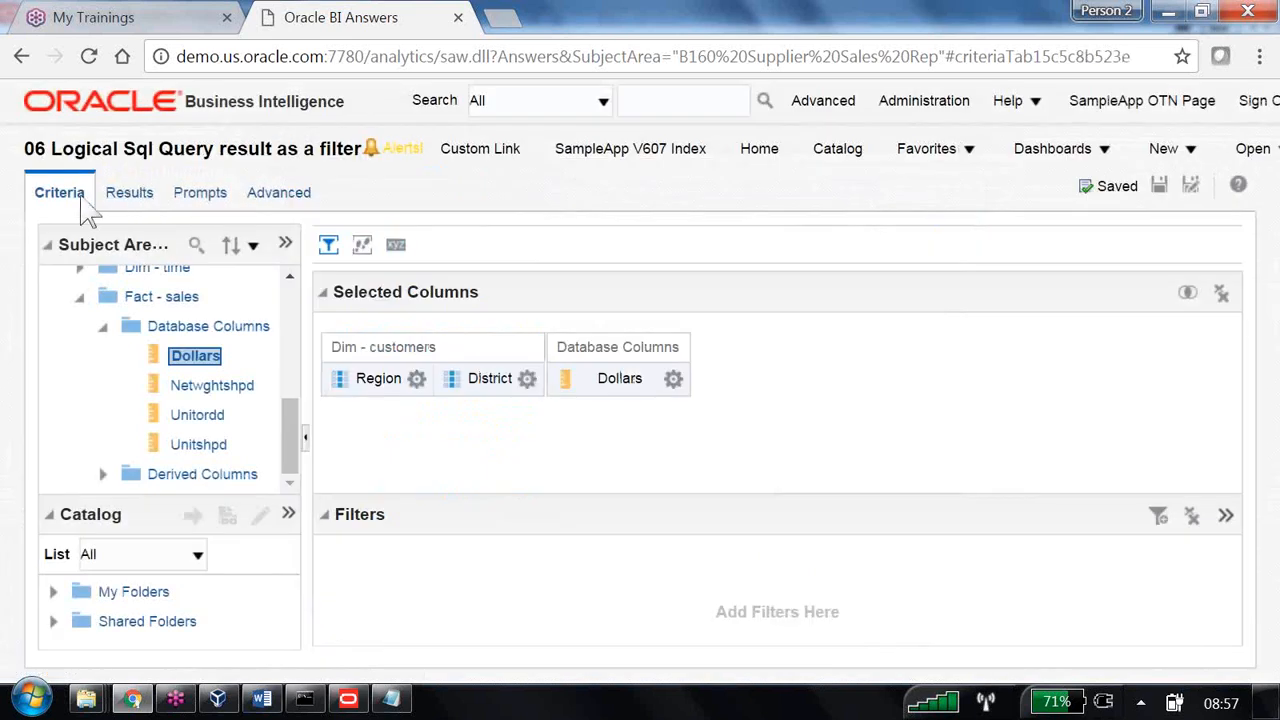
- Add a Region filter using the pasted SQL expression Region='East'
{"action": "left_click", "coordinate": [416, 380]}
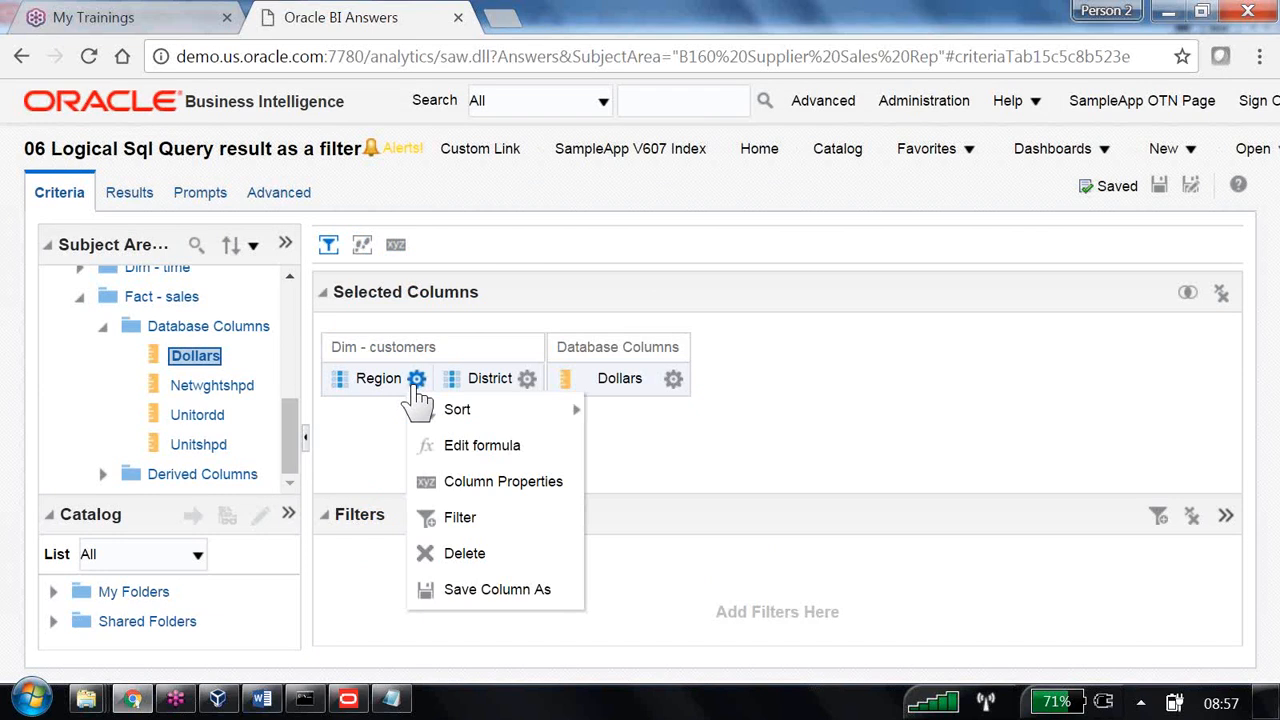
{"action": "left_click", "coordinate": [470, 518]}
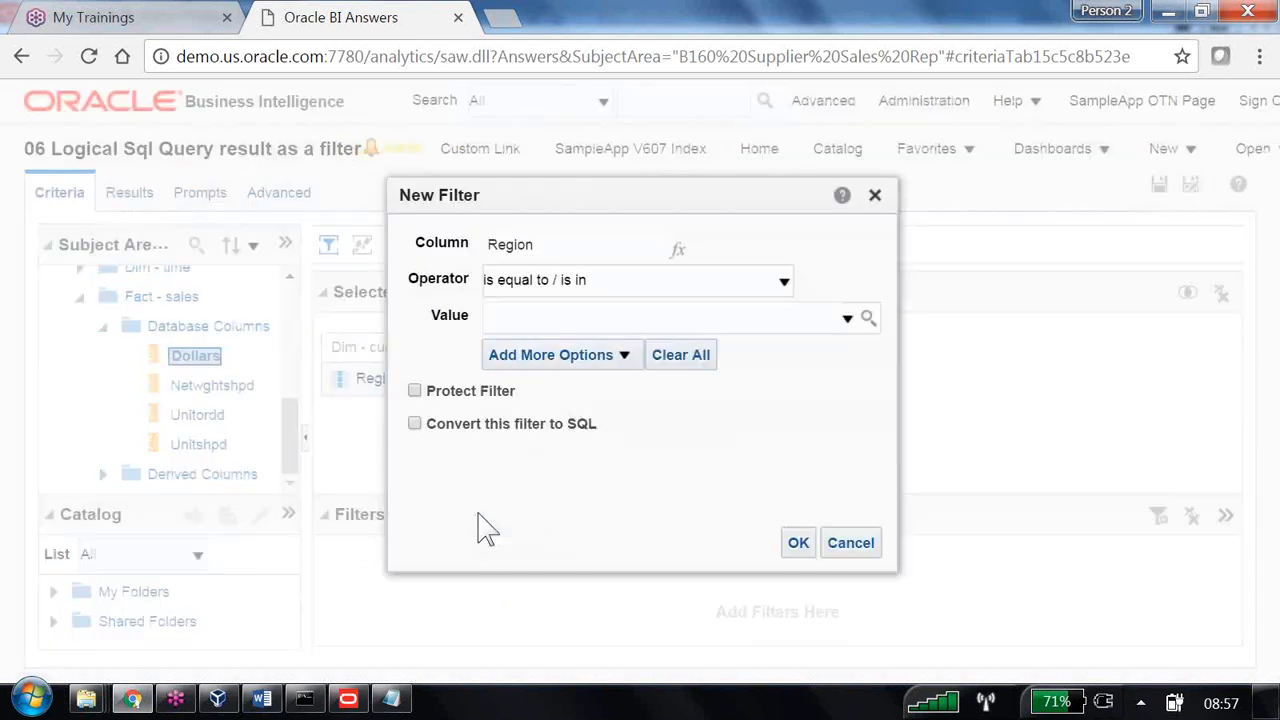
{"action": "left_click", "coordinate": [622, 356]}
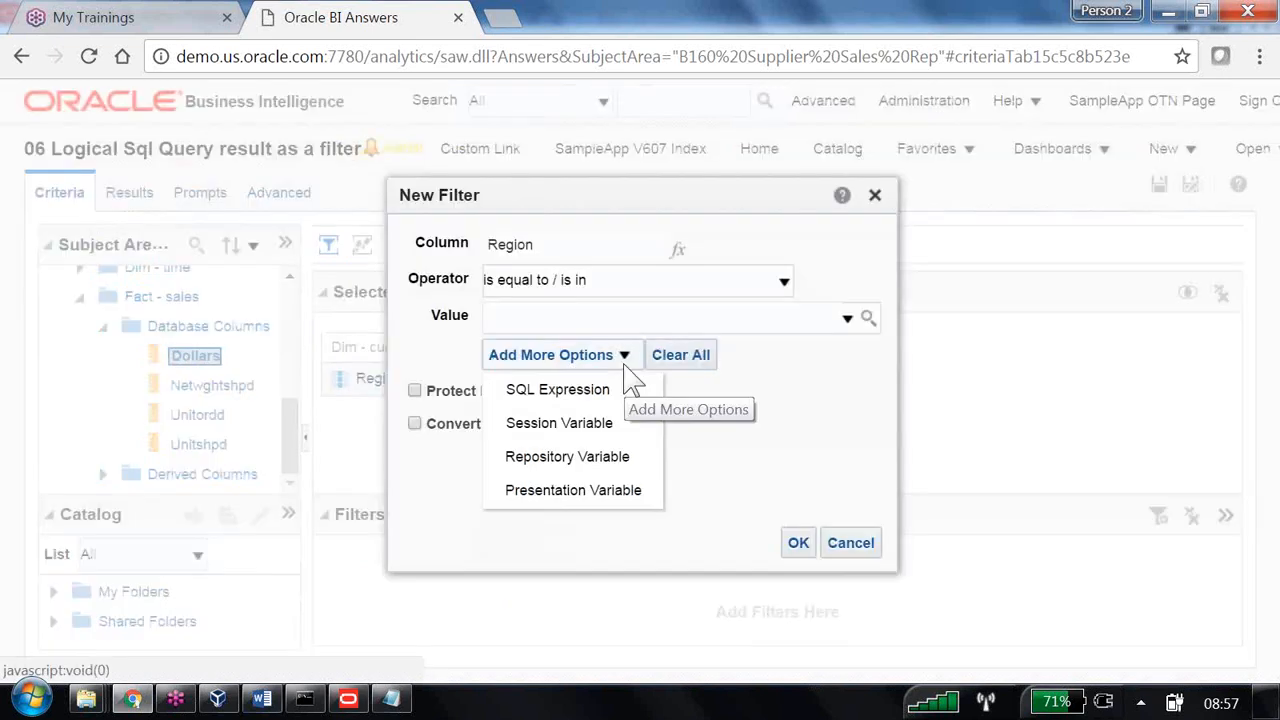
{"action": "left_click", "coordinate": [574, 400]}
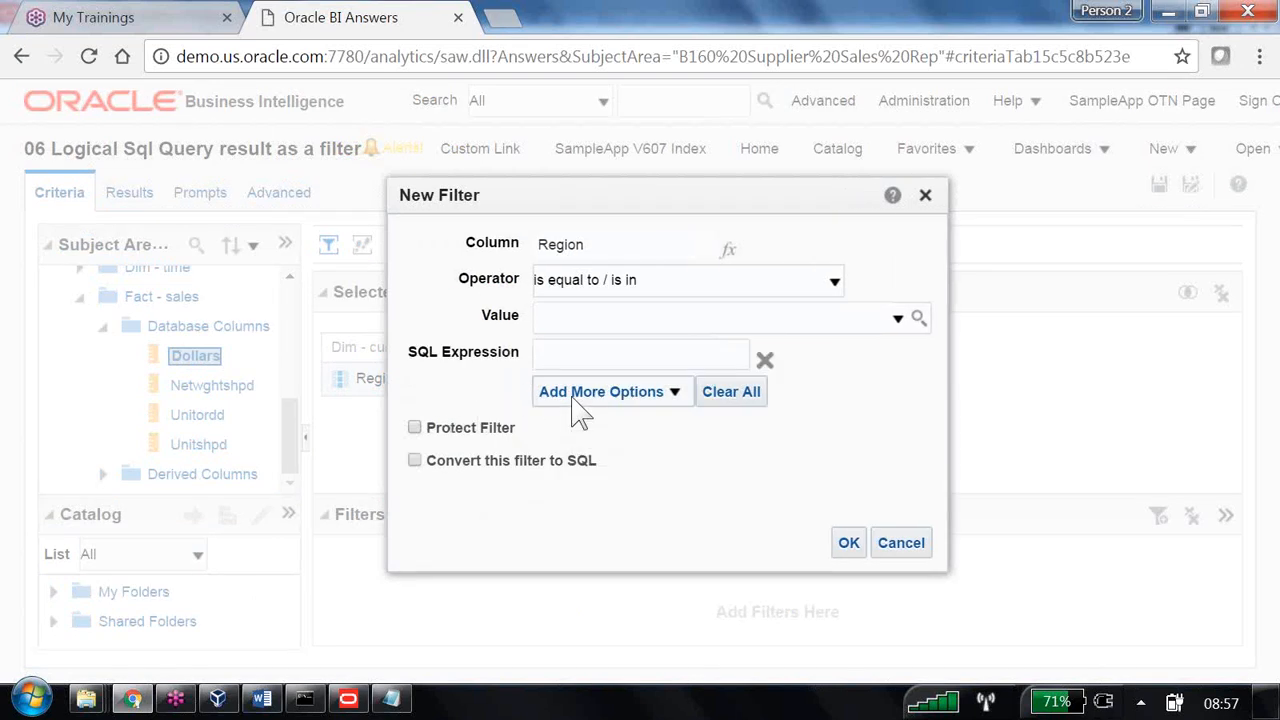
{"action": "triple_click", "coordinate": [416, 350]}
{"action": "left_click", "coordinate": [589, 358]}
{"action": "key", "text": "ctrl+v"}
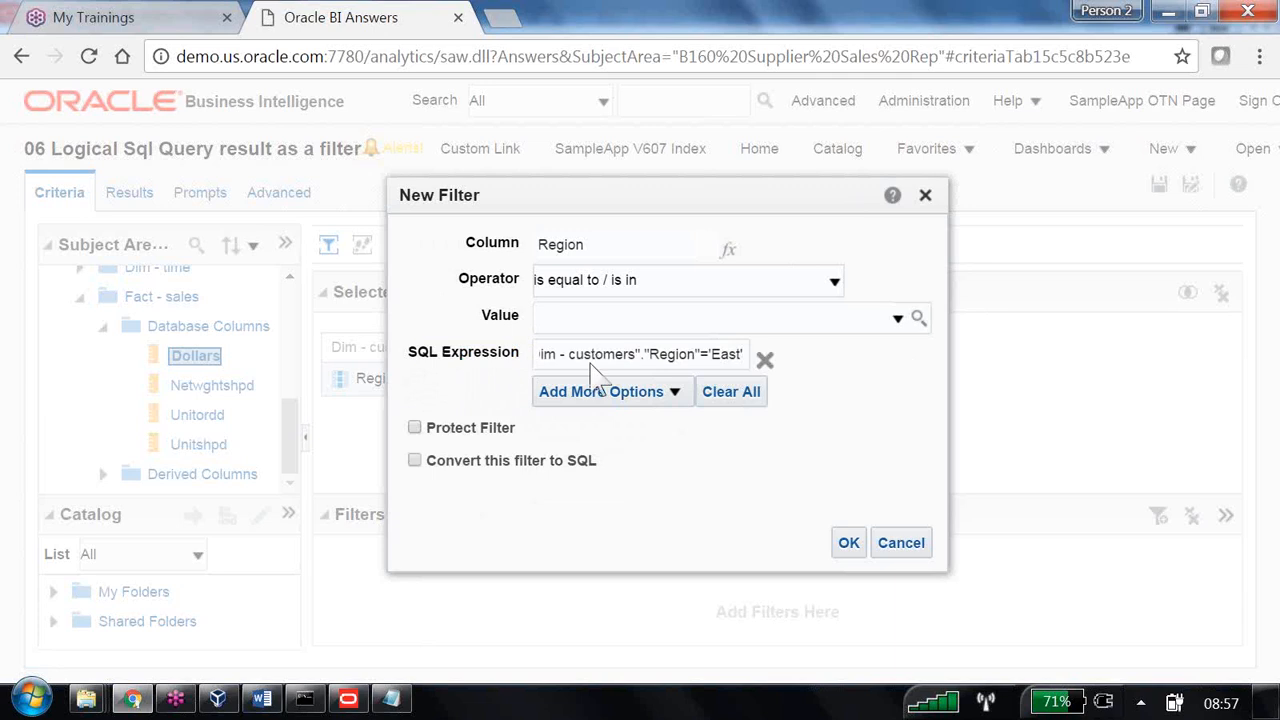
{"action": "left_click", "coordinate": [848, 543]}
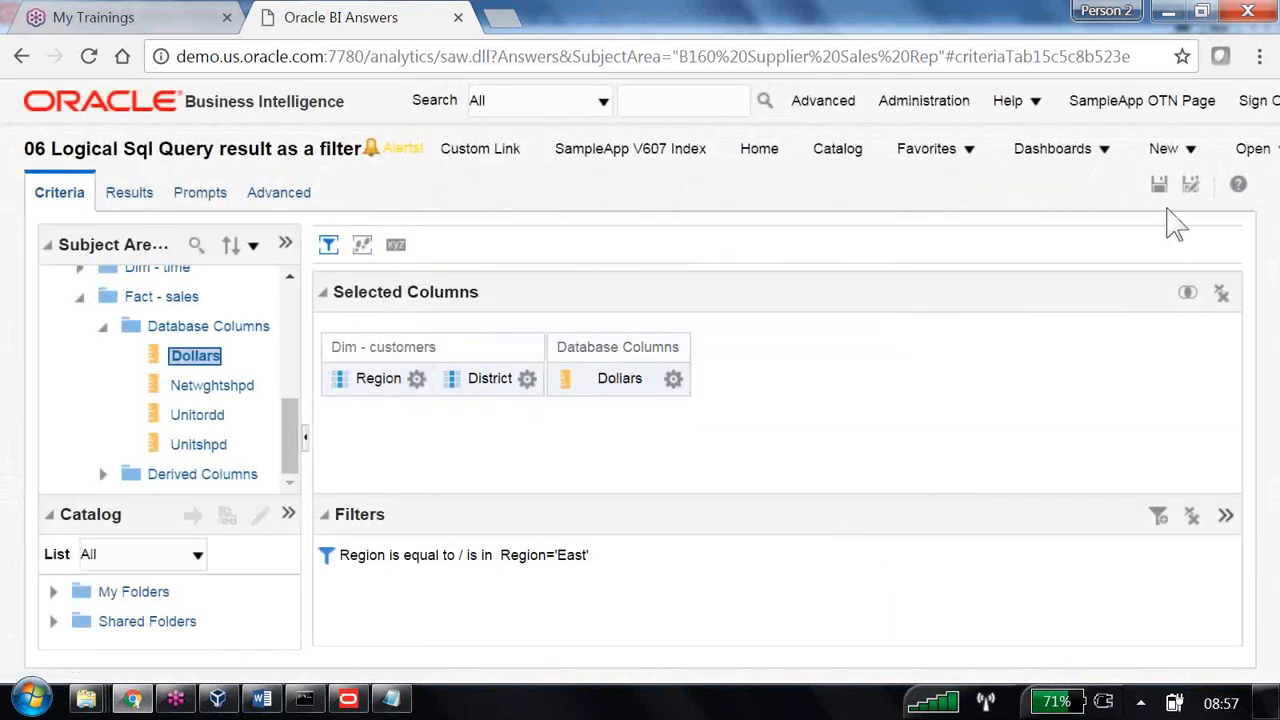
- Save the analysis, view the East district results, and return to SQL Developer
{"action": "left_click", "coordinate": [1191, 190]}
{"action": "left_click", "coordinate": [130, 193]}
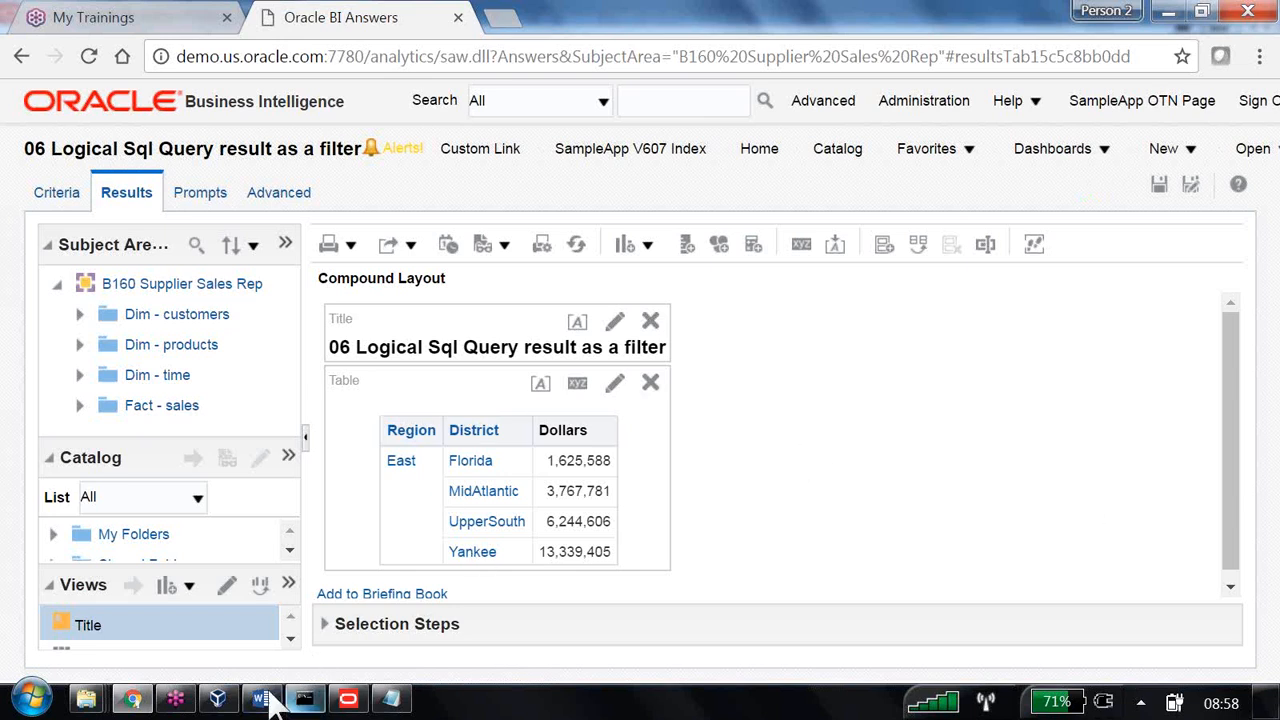
{"action": "left_click", "coordinate": [218, 698]}
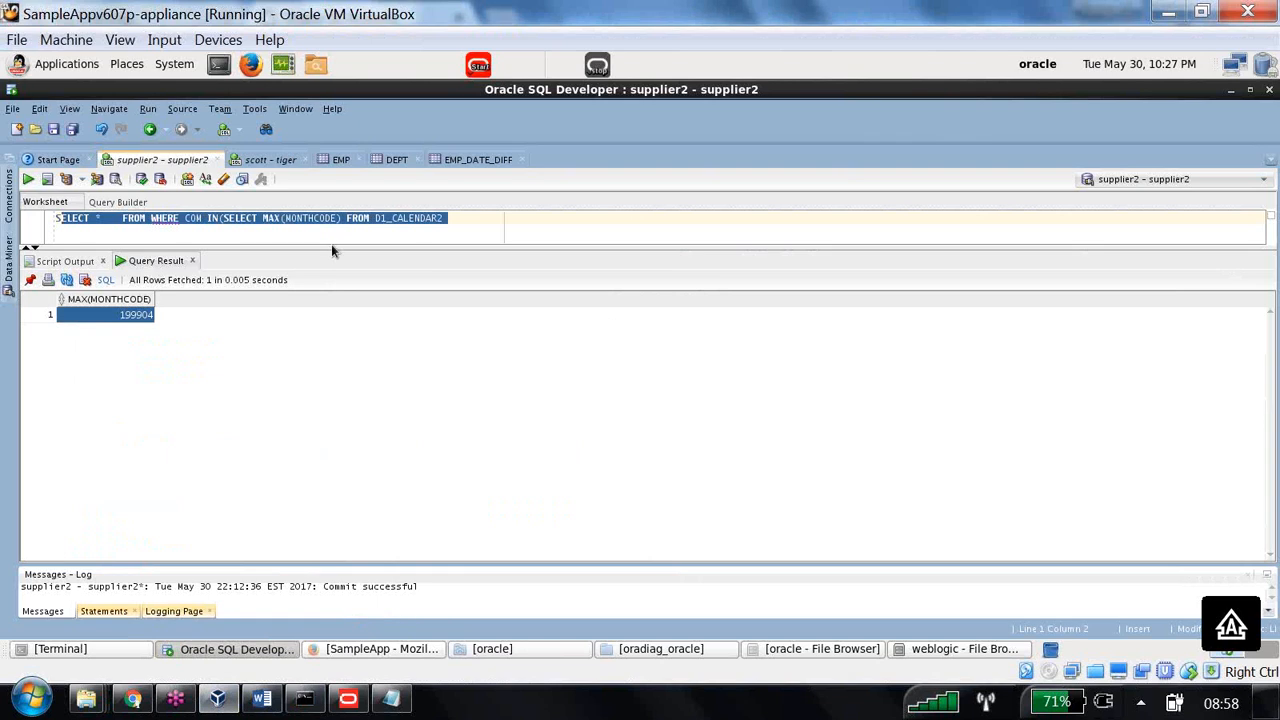
- Enlarge the worksheet and run SELECT * FROM D1_CUSTOMER2 to list the customers' phone numbers
{"action": "left_click_drag", "start_coordinate": [337, 250], "coordinate": [338, 406]}
{"action": "left_click", "coordinate": [390, 234]}
{"action": "left_click_drag", "start_coordinate": [98, 217], "coordinate": [594, 251]}
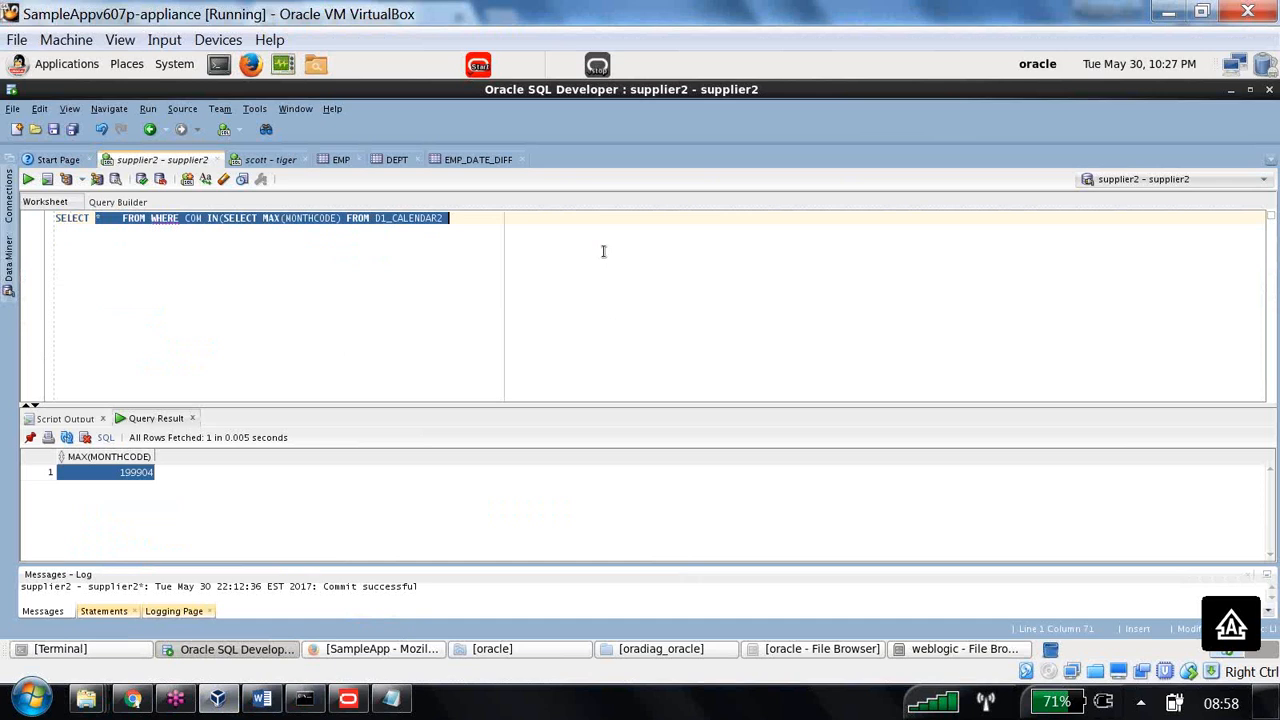
{"action": "type", "text": "* FROM D1_C"}
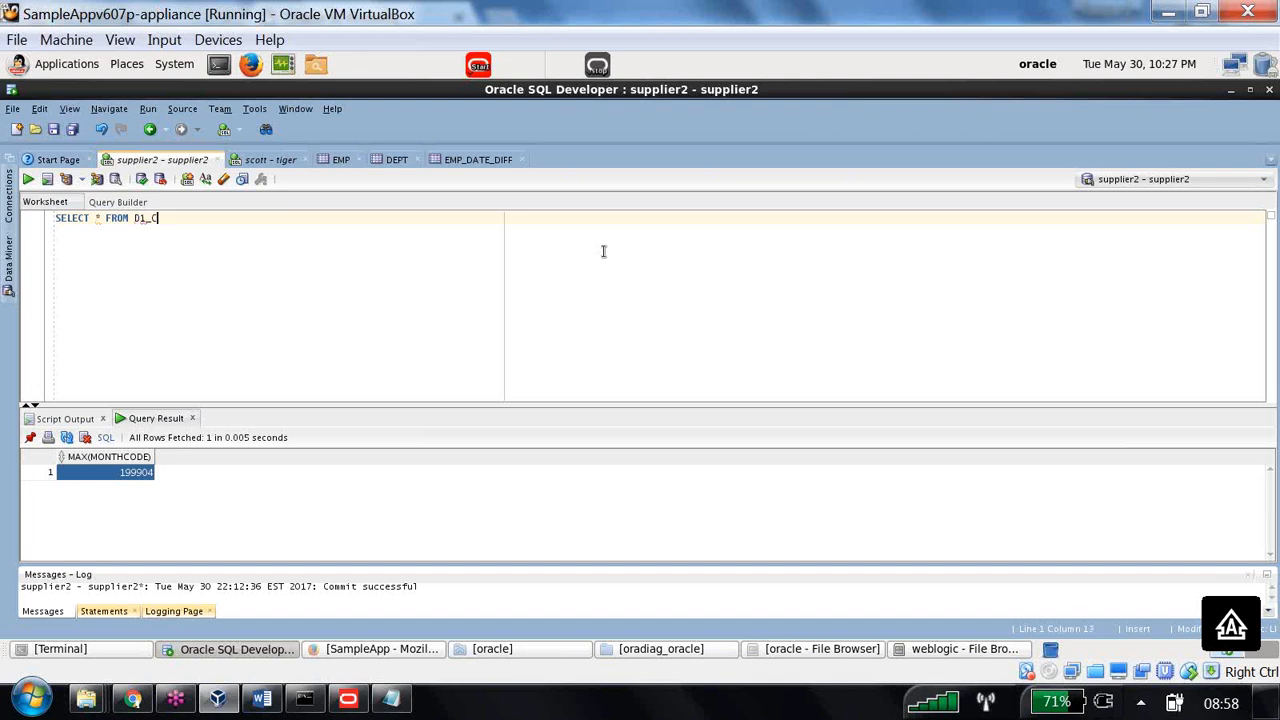
{"action": "type", "text": "USTOMER2"}
{"action": "left_click", "coordinate": [28, 179]}
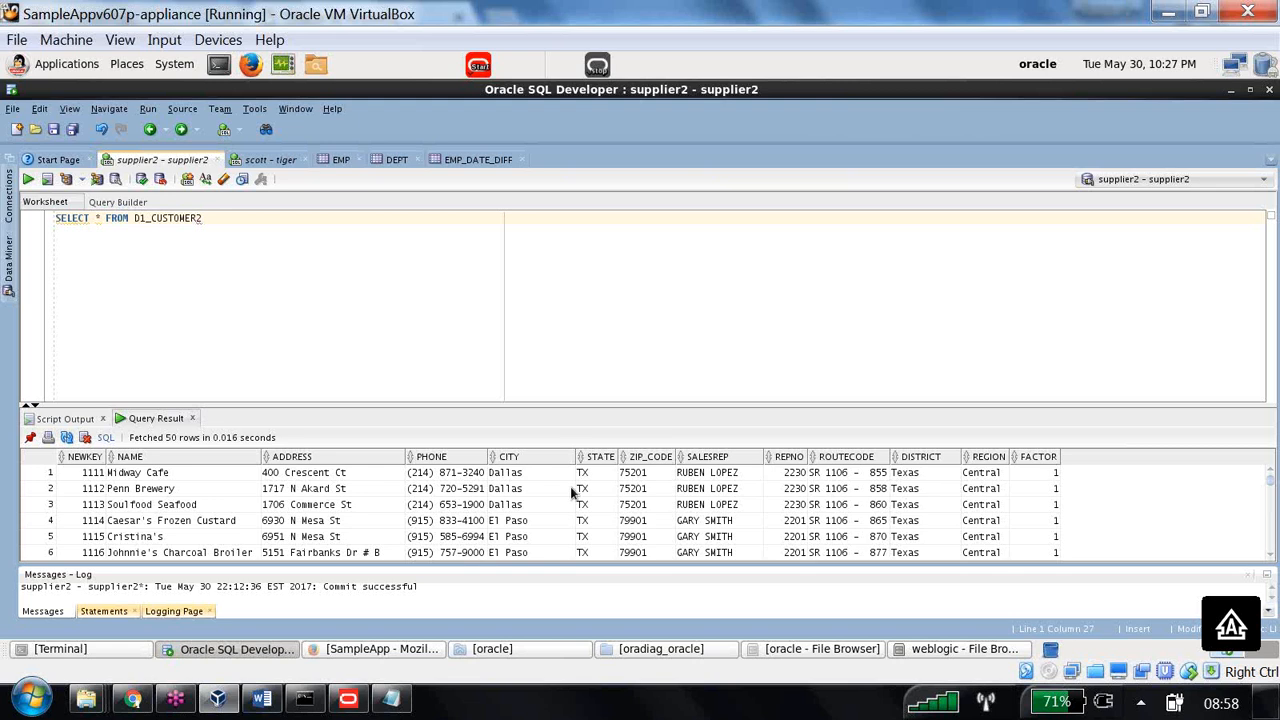
{"action": "left_click", "coordinate": [464, 490]}
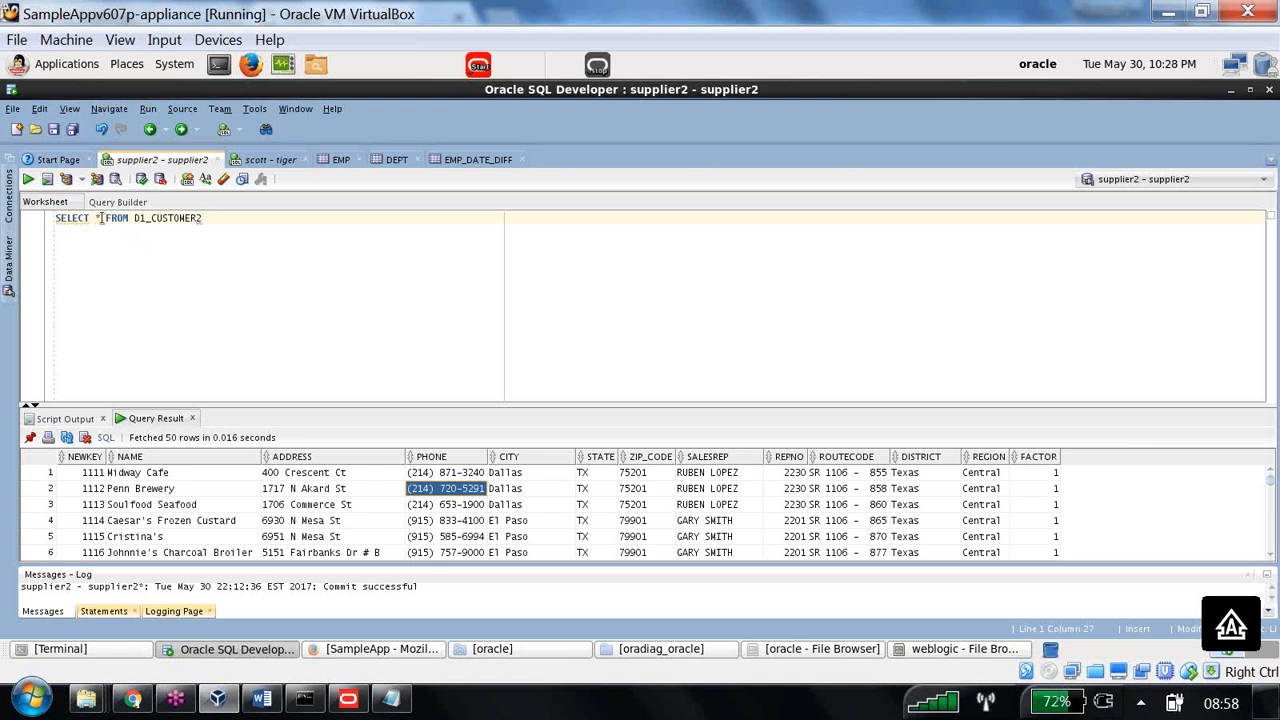
- Run UPDATE D1_CUSTOMER2 SET PHONE to a new ten-digit number WHERE NEWKEY=1111
{"action": "key", "text": "Return"}
{"action": "key", "text": "Return"}
{"action": "type", "text": "UPDATE "}
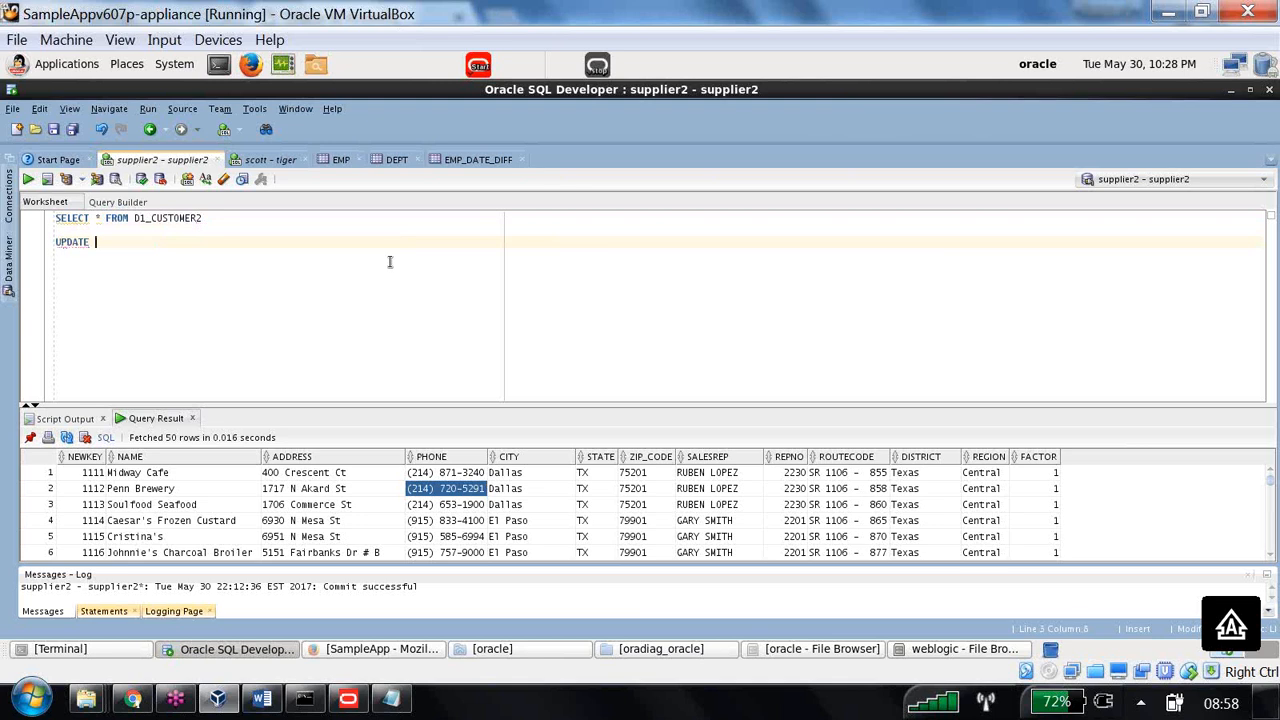
{"action": "type", "text": "D1"}
{"action": "type", "text": "_CUSTOMER2"}
{"action": "type", "text": " SET"}
{"action": "type", "text": " PHONE"}
{"action": "type", "text": "'("}
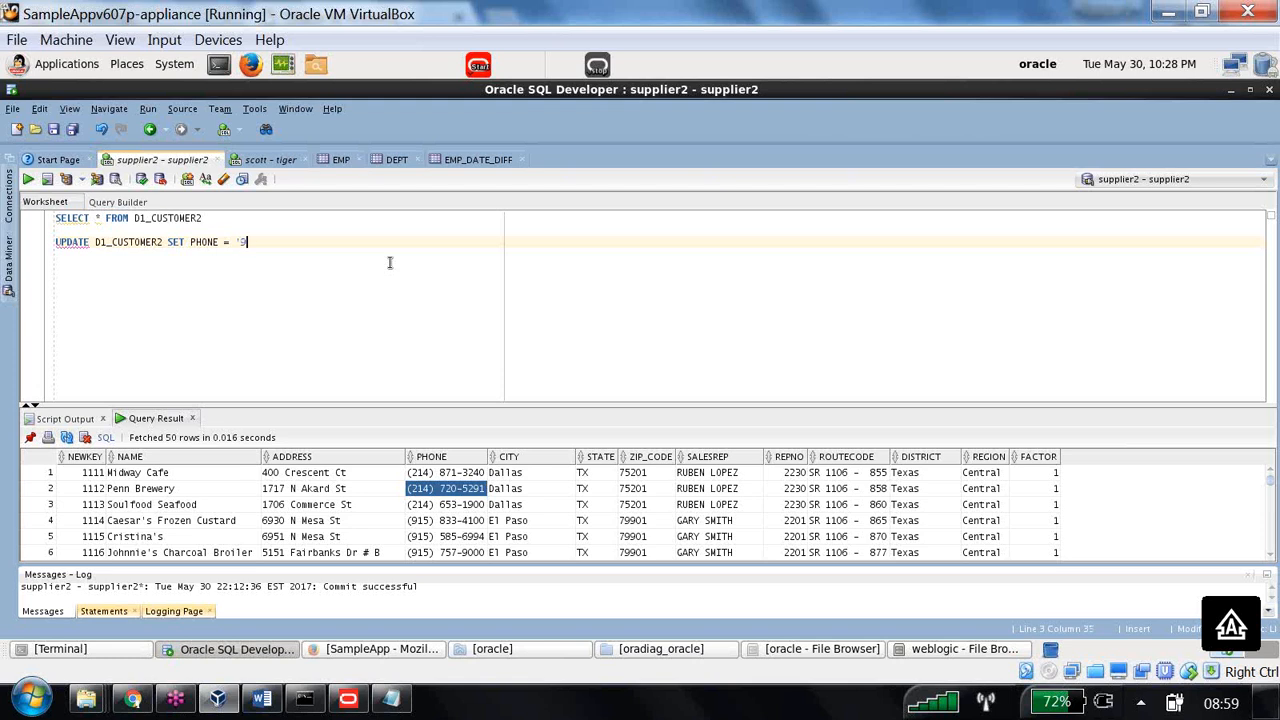
{"action": "type", "text": "573707079'"}
{"action": "key", "text": "Return"}
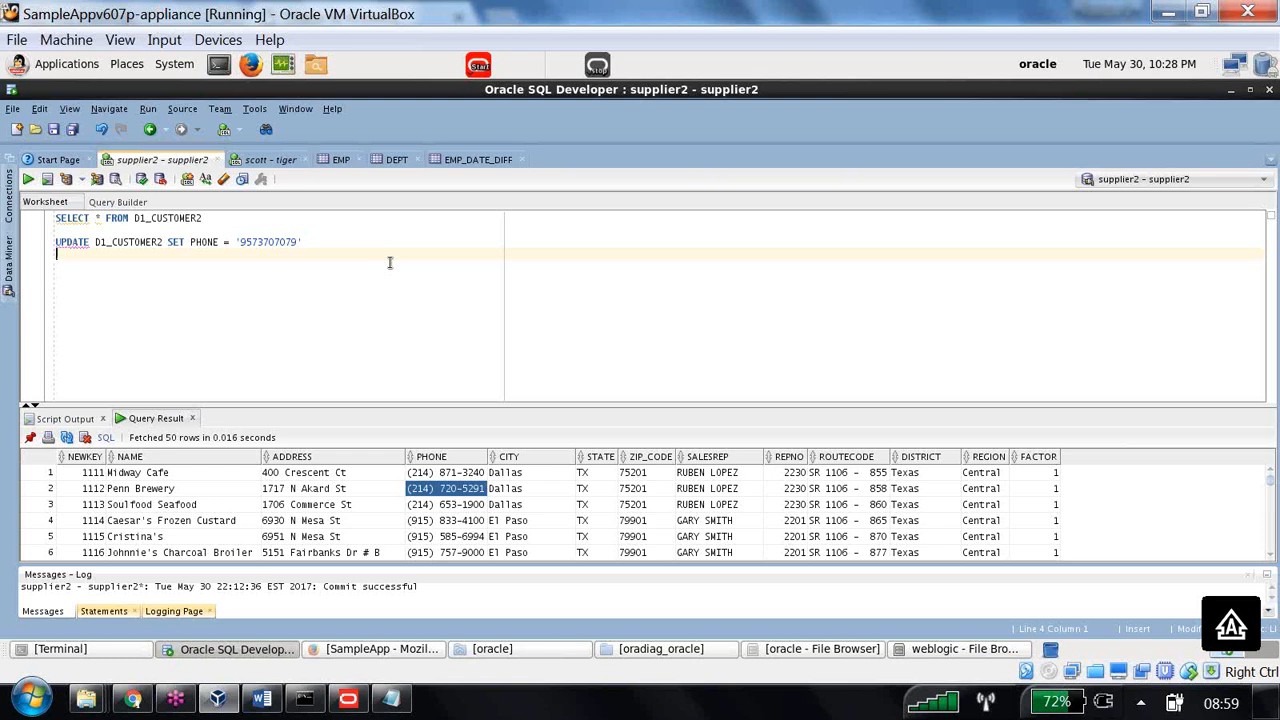
{"action": "type", "text": "WHERE NEWKEY=1111"}
{"action": "left_click_drag", "start_coordinate": [186, 258], "coordinate": [57, 242]}
{"action": "left_click", "coordinate": [29, 182]}
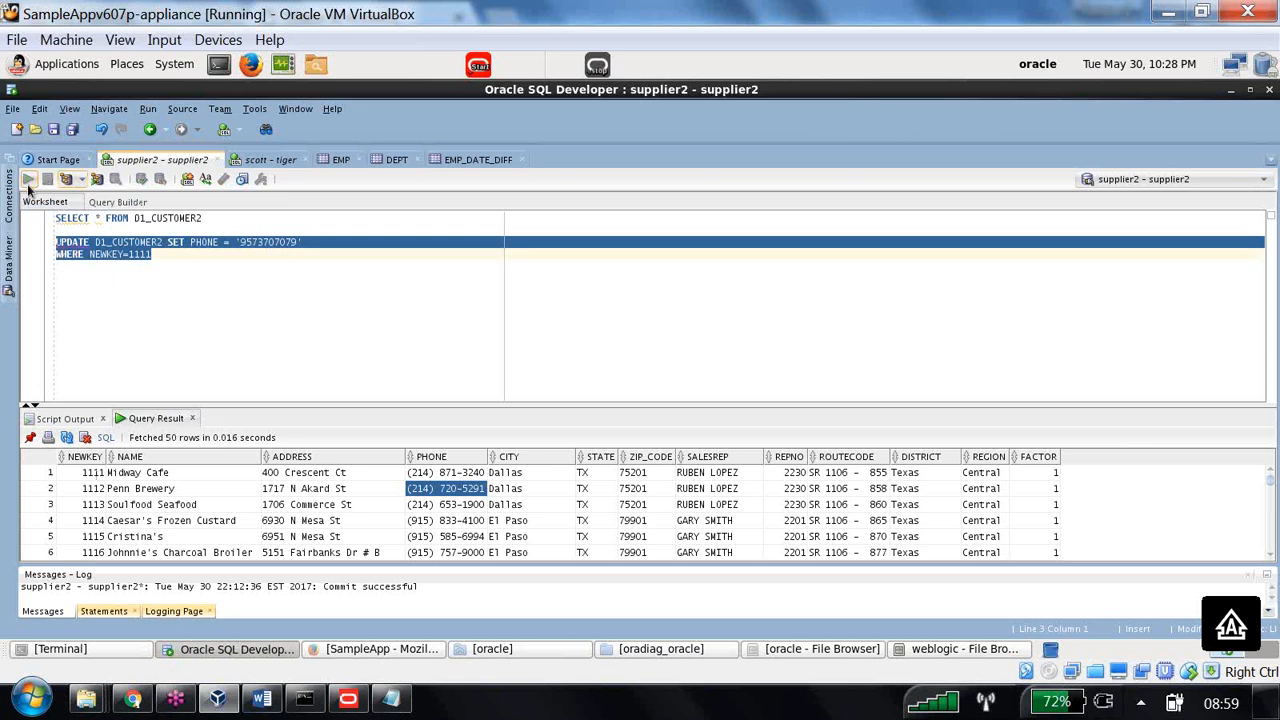
- Commit the one-row update and rerun the customer table query
{"action": "left_click_drag", "start_coordinate": [97, 530], "coordinate": [5, 533]}
{"action": "left_click", "coordinate": [142, 179]}
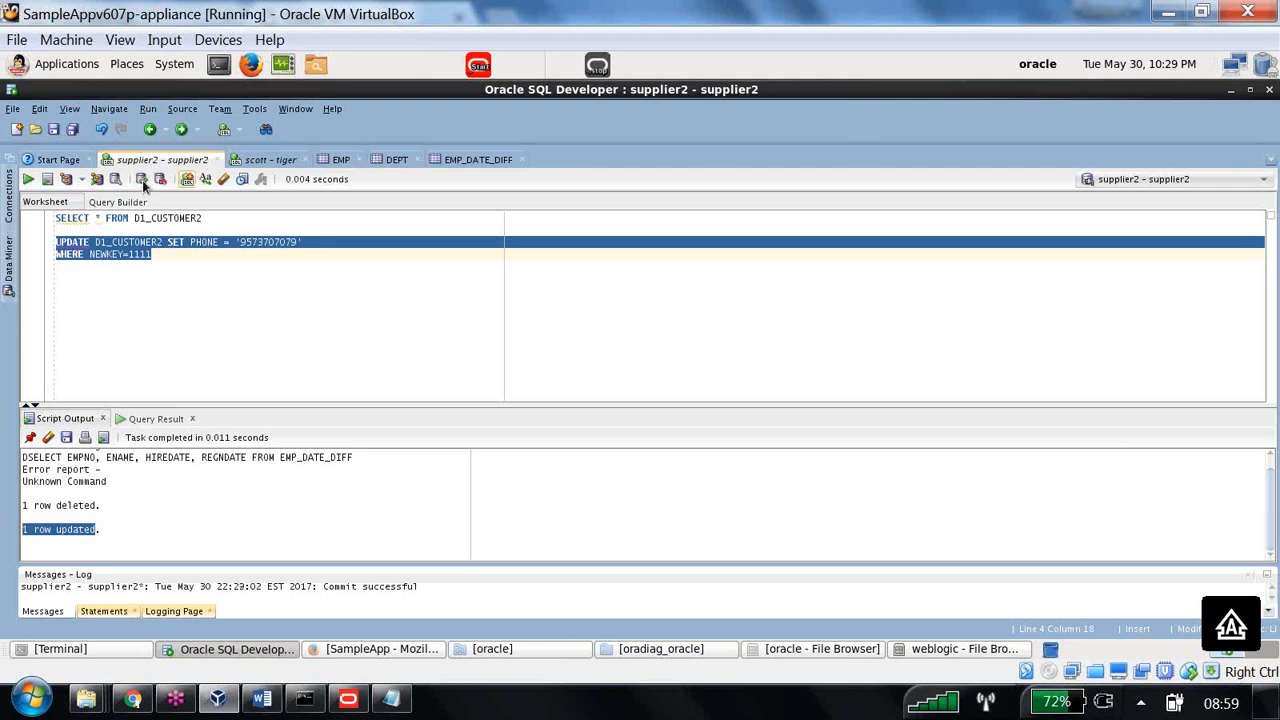
{"action": "left_click_drag", "start_coordinate": [223, 221], "coordinate": [47, 225]}
{"action": "key", "text": "ctrl+Return"}
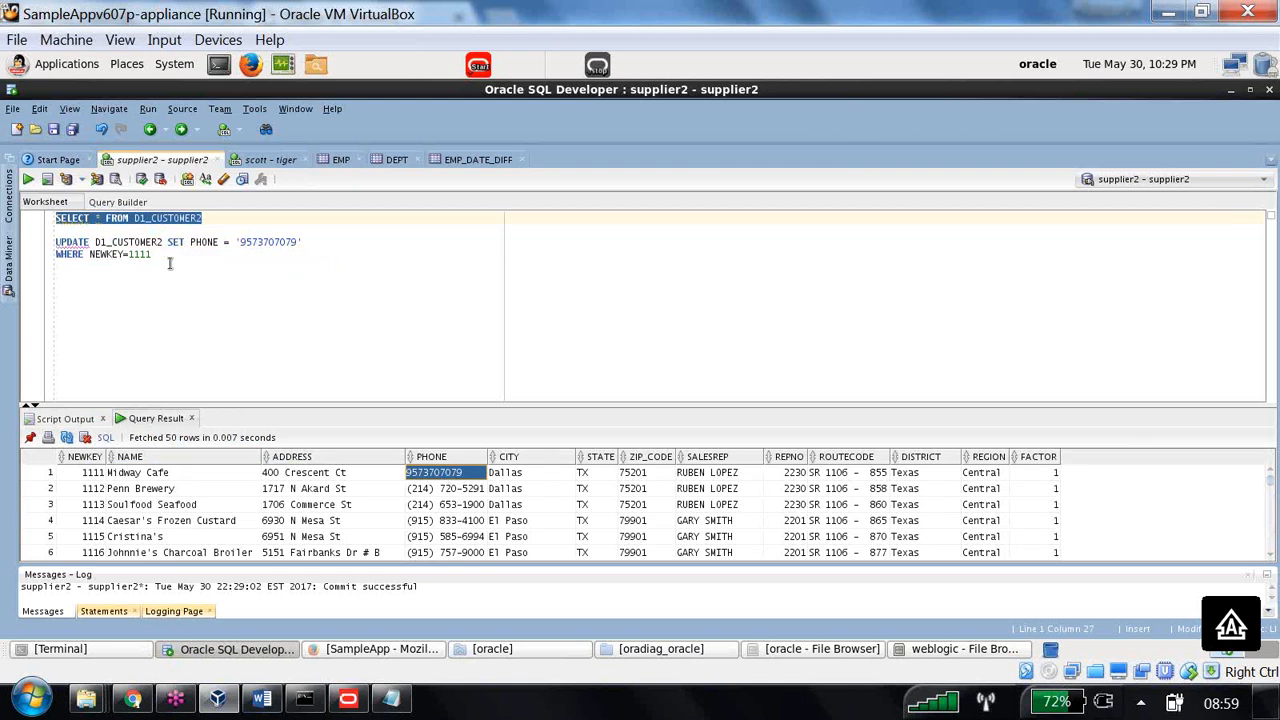
- Rewrite the query as SELECT LENGTH(PHONE) FROM D1_CUSTOMER2 WHERE NEWKEY=1111 and run it
{"action": "left_click", "coordinate": [100, 218]}
{"action": "key", "text": "BackSpace"}
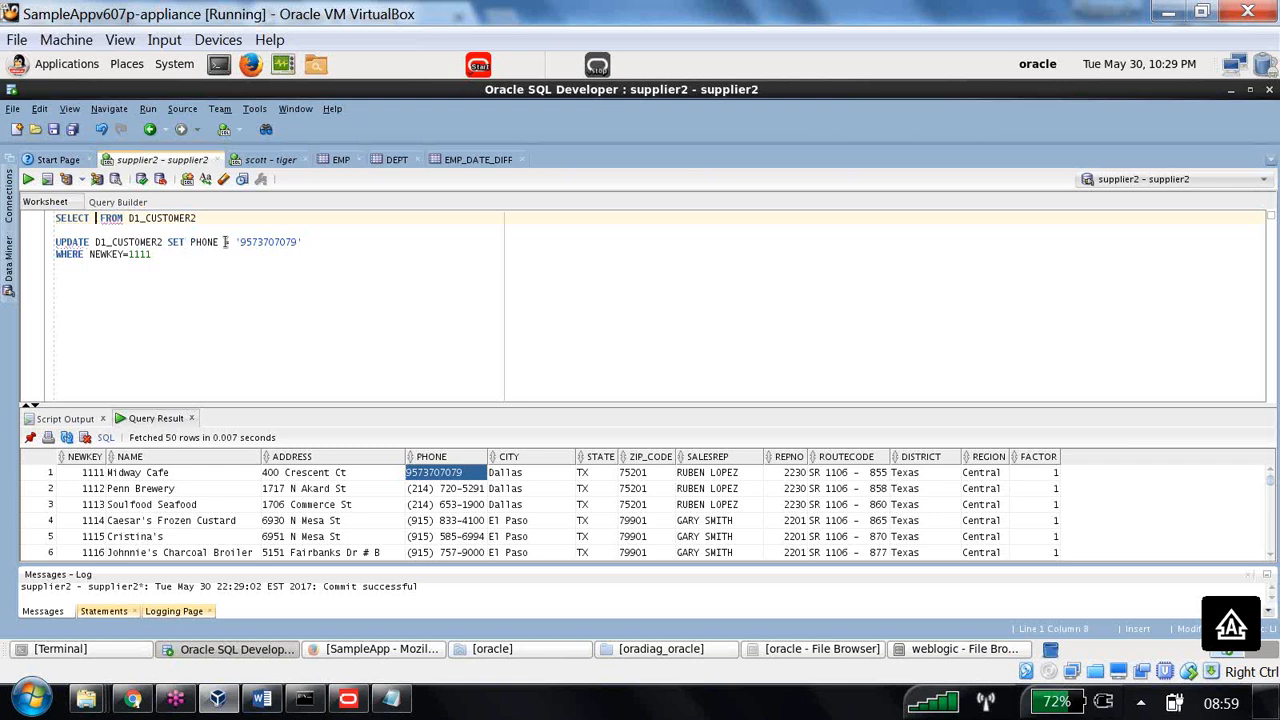
{"action": "left_click_drag", "start_coordinate": [170, 256], "coordinate": [37, 260]}
{"action": "key", "text": "ctrl+c"}
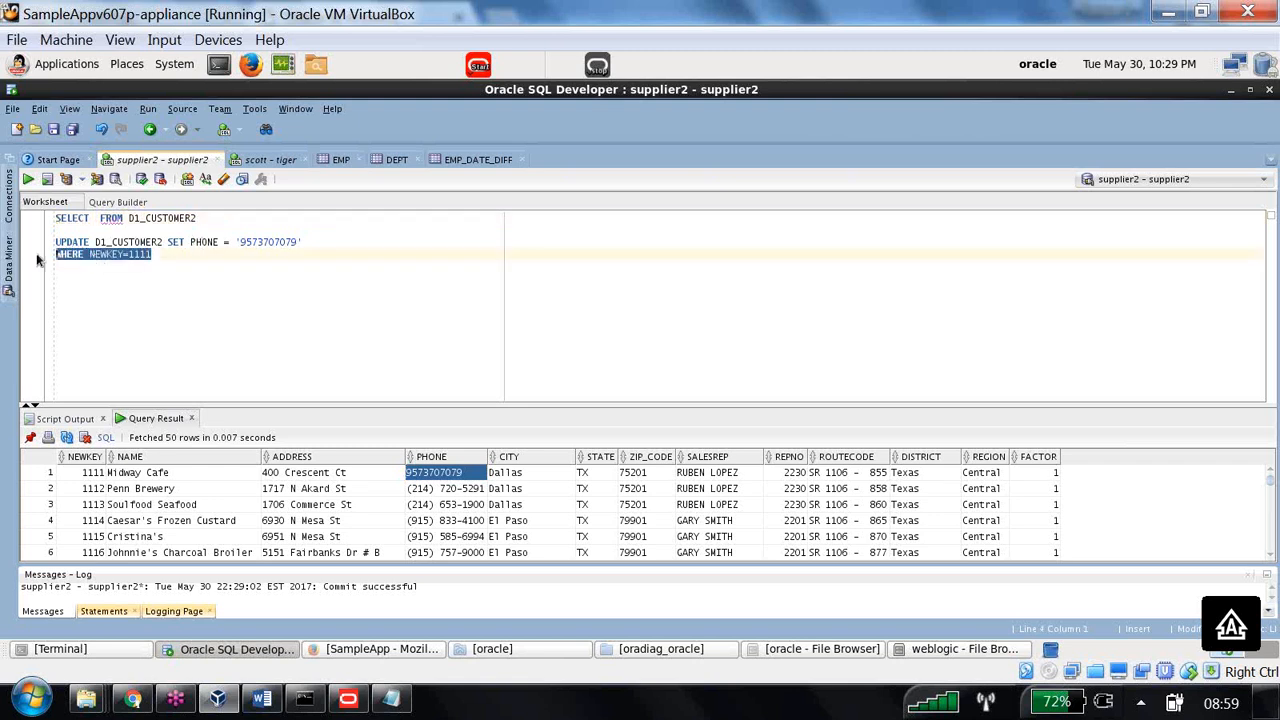
{"action": "key", "text": "Delete"}
{"action": "left_click", "coordinate": [205, 220]}
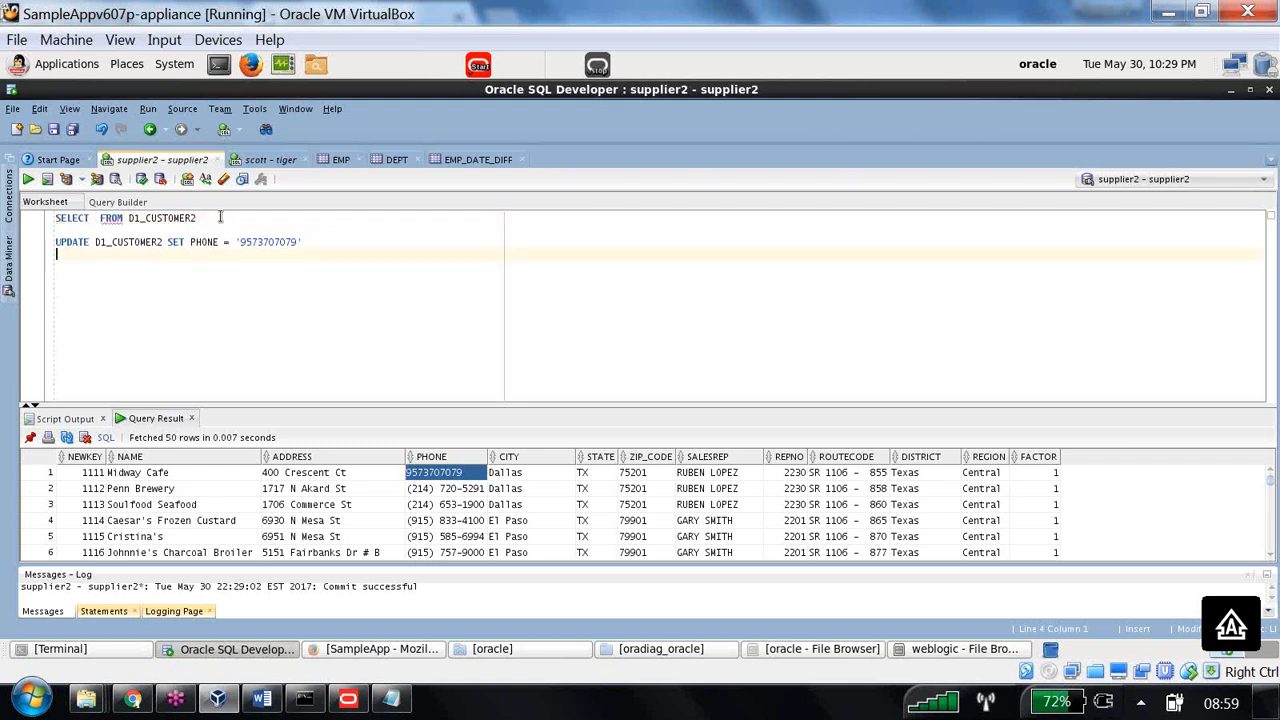
{"action": "key", "text": "ctrl+v"}
{"action": "left_click", "coordinate": [91, 218]}
{"action": "type", "text": "LENG"}
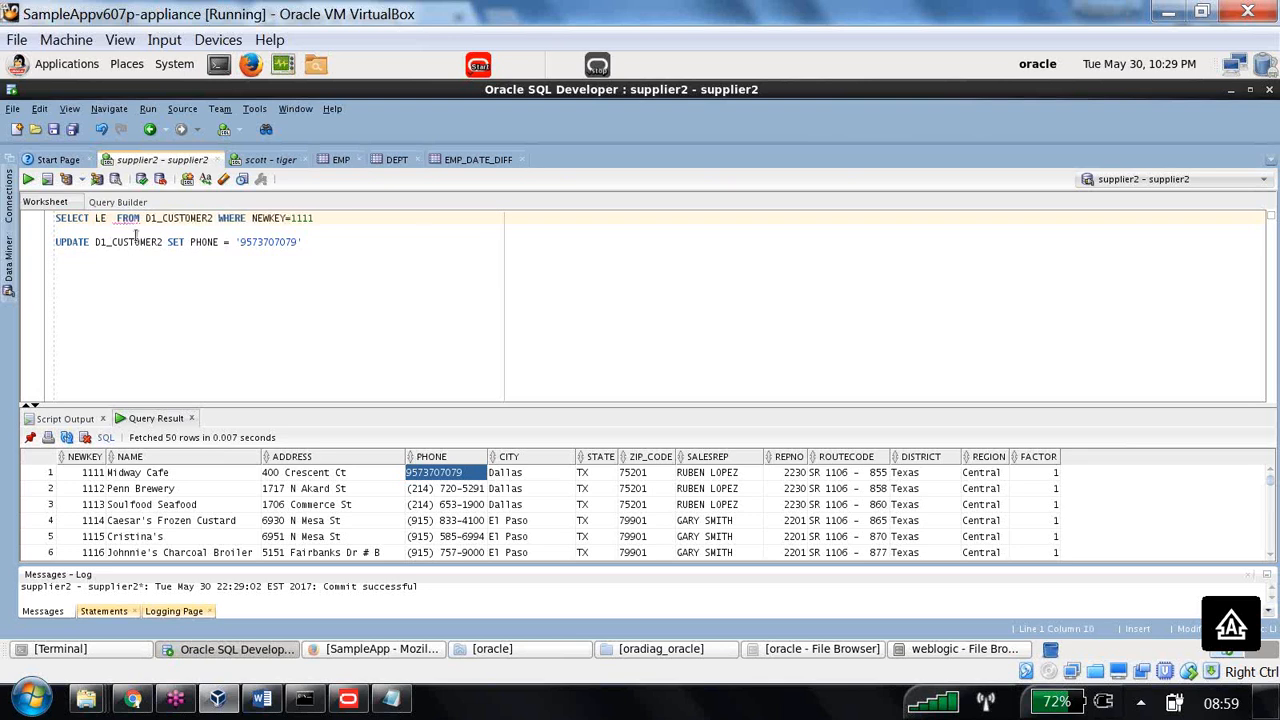
{"action": "type", "text": "TH"}
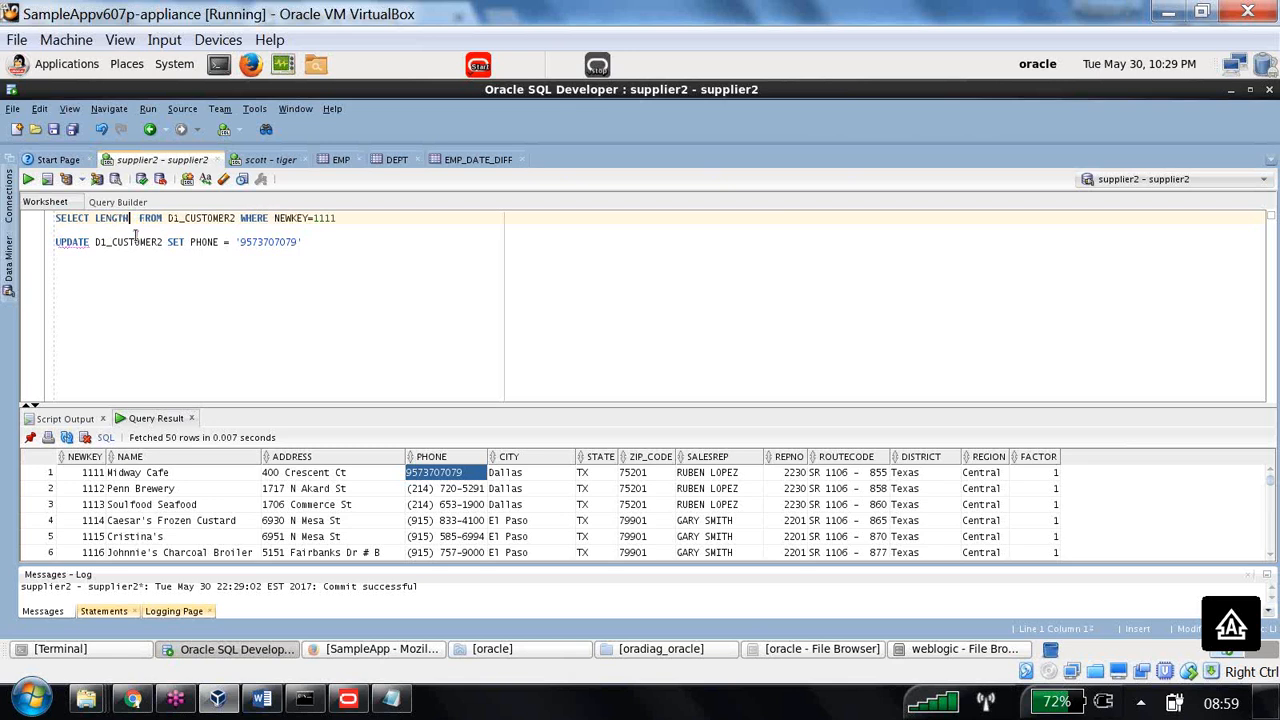
{"action": "type", "text": "(PHO"}
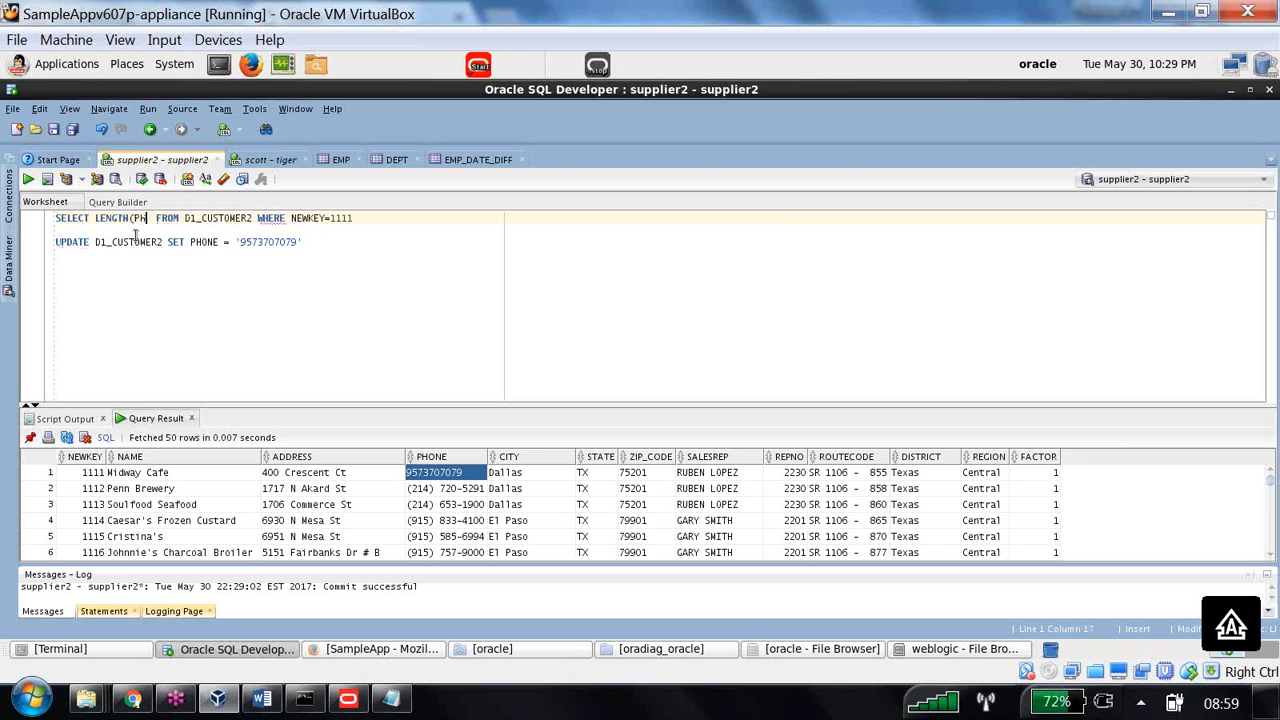
{"action": "type", "text": "NE)"}
{"action": "left_click_drag", "start_coordinate": [386, 215], "coordinate": [56, 218]}
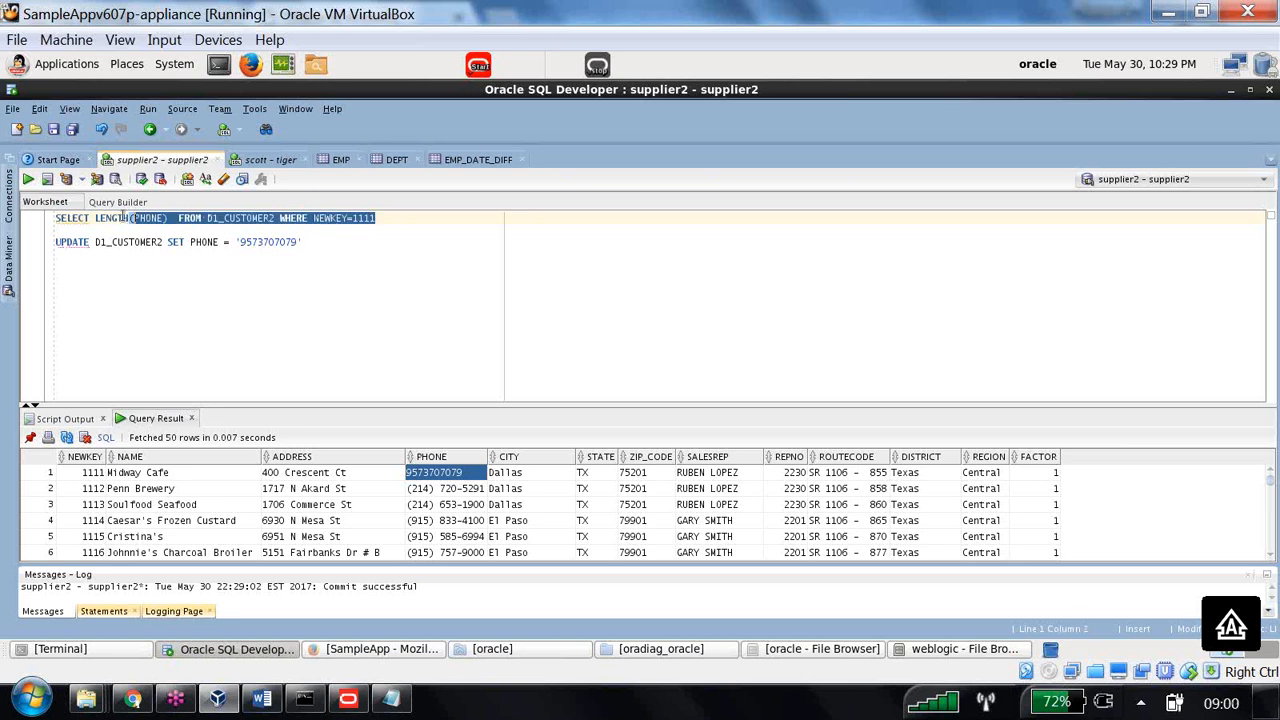
{"action": "left_click", "coordinate": [29, 180]}
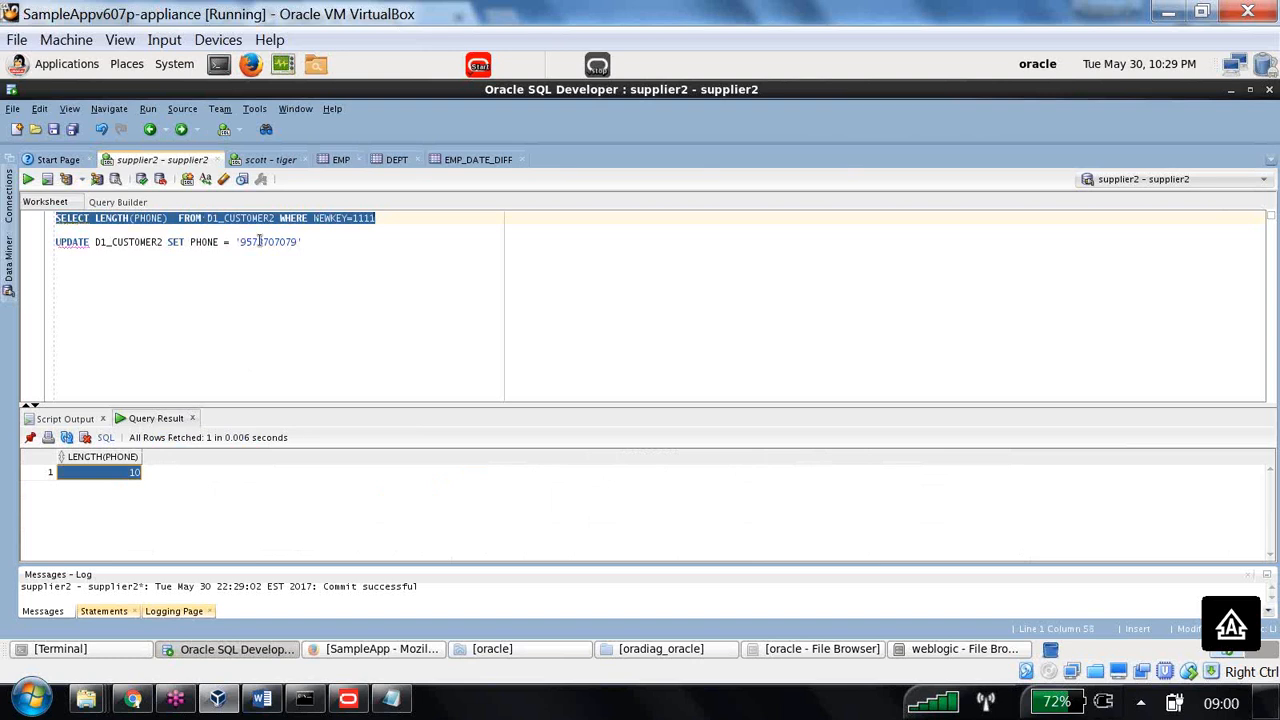
- Change the condition to NEWKEY IN (1111,1112) and add PHONE to the select list
{"action": "left_click", "coordinate": [97, 219]}
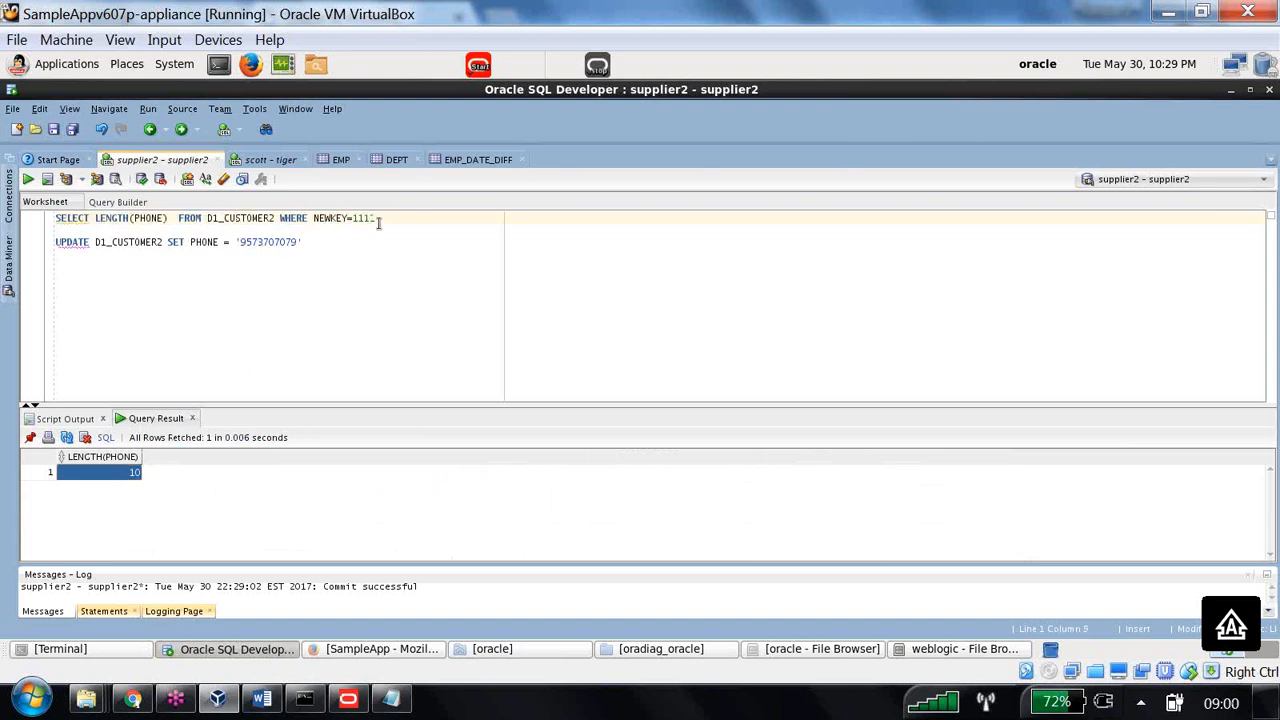
{"action": "left_click", "coordinate": [348, 218]}
{"action": "key", "text": "BackSpace"}
{"action": "type", "text": "IN ("}
{"action": "left_click", "coordinate": [415, 223]}
{"action": "type", "text": ",1112)"}
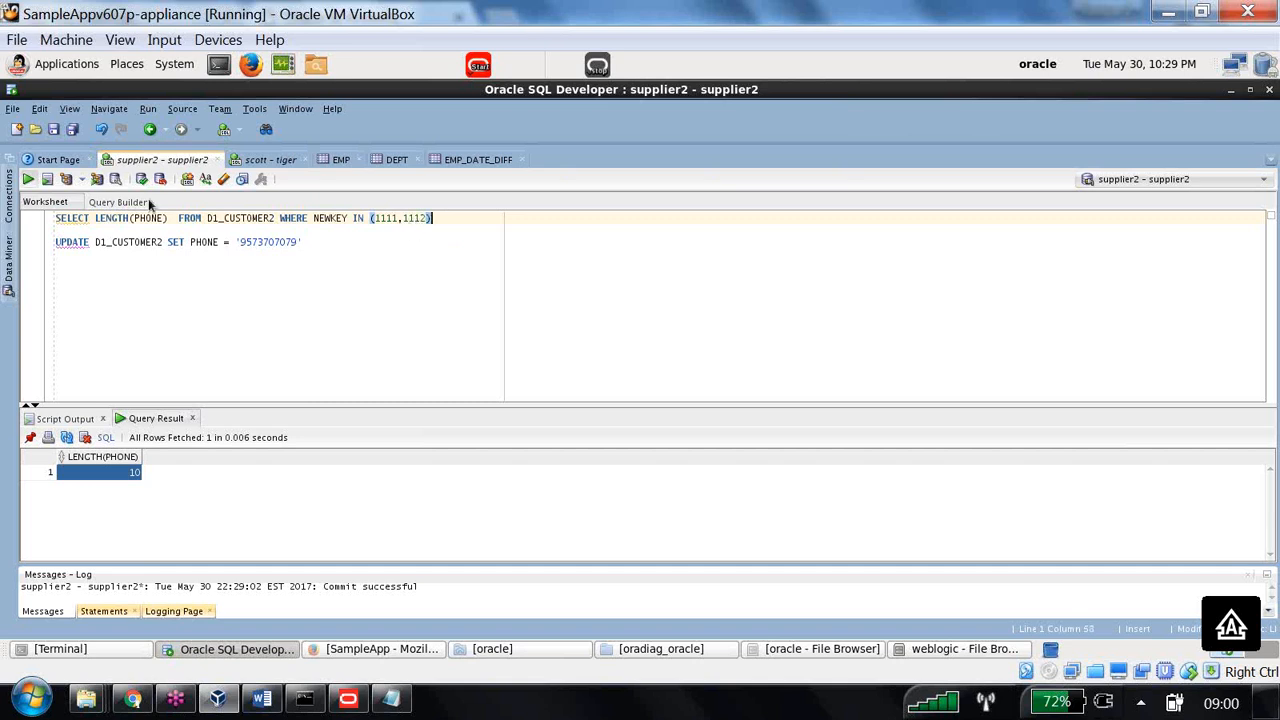
{"action": "left_click_drag", "start_coordinate": [444, 220], "coordinate": [63, 221]}
{"action": "left_click", "coordinate": [95, 219]}
{"action": "type", "text": "PHONE,"}
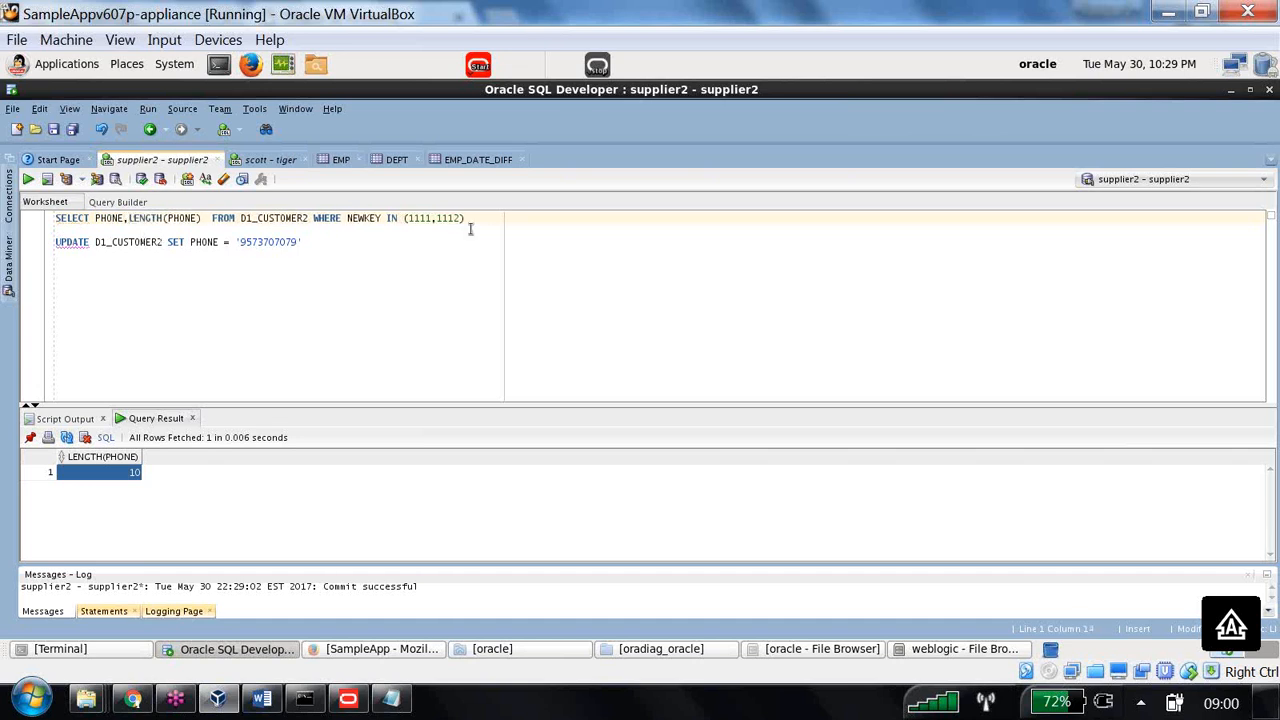
- Run the query and compare phone lengths: 10 for the updated number, 14 for the formatted one
{"action": "left_click_drag", "start_coordinate": [466, 219], "coordinate": [38, 231]}
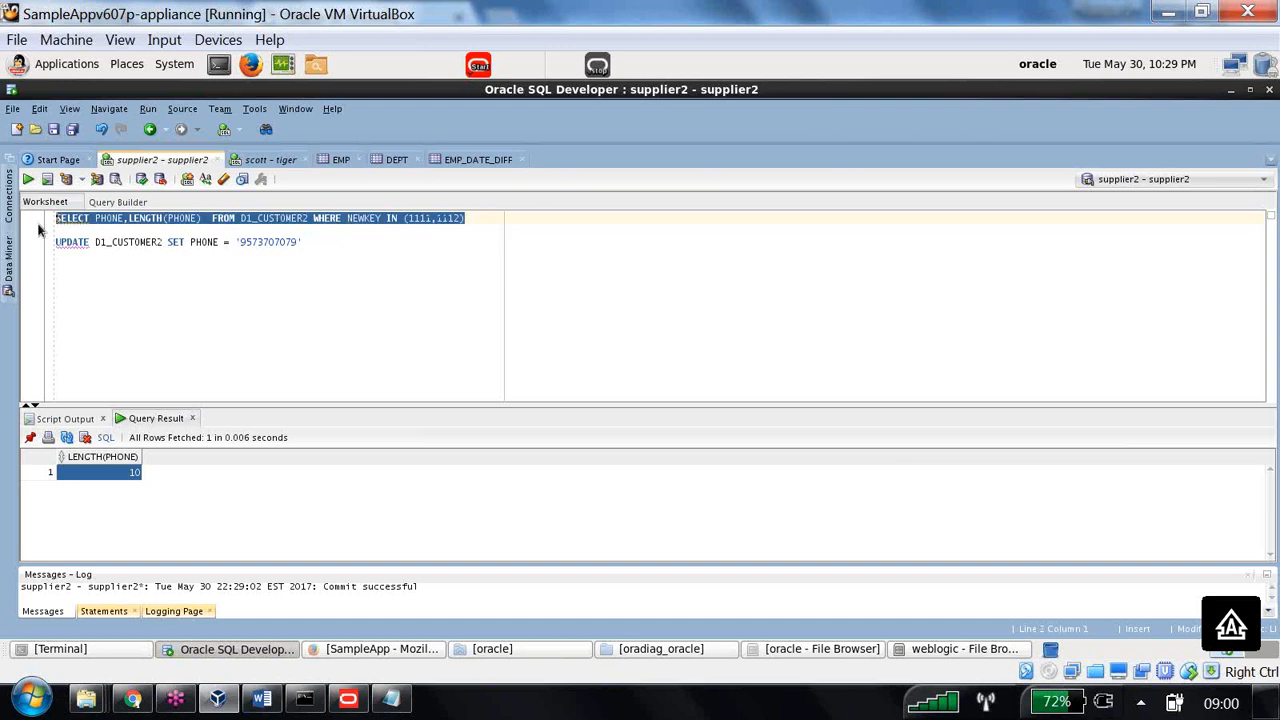
{"action": "left_click", "coordinate": [28, 179]}
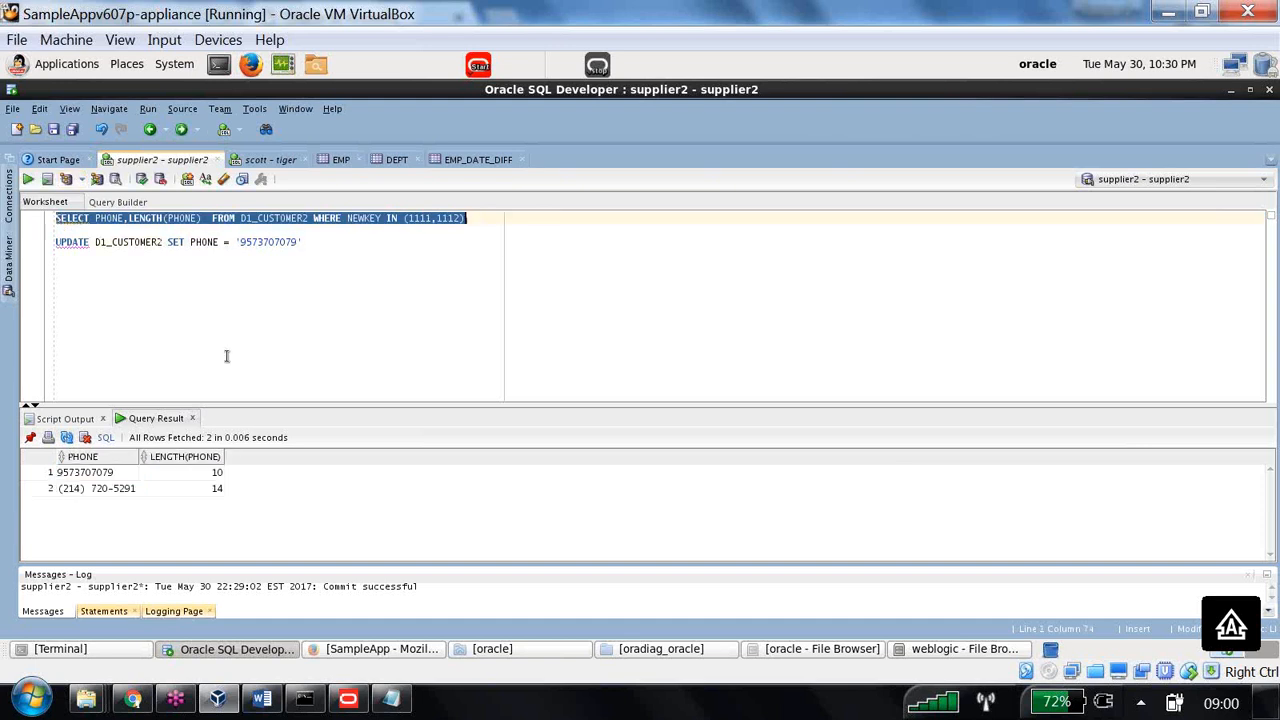
{"action": "left_click", "coordinate": [195, 475]}
{"action": "left_click", "coordinate": [117, 489]}
{"action": "left_click", "coordinate": [187, 488]}
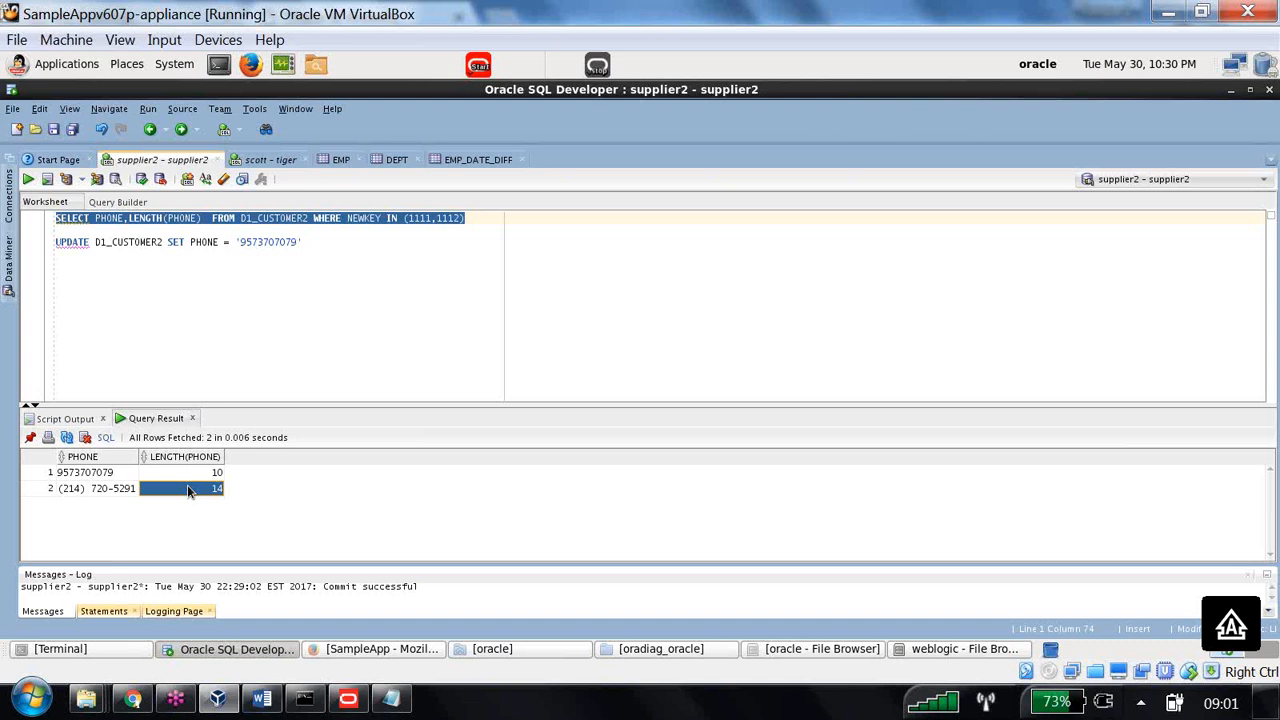
- Switch from SQL Developer to the Oracle BI Answers browser window
{"action": "left_click", "coordinate": [133, 699]}
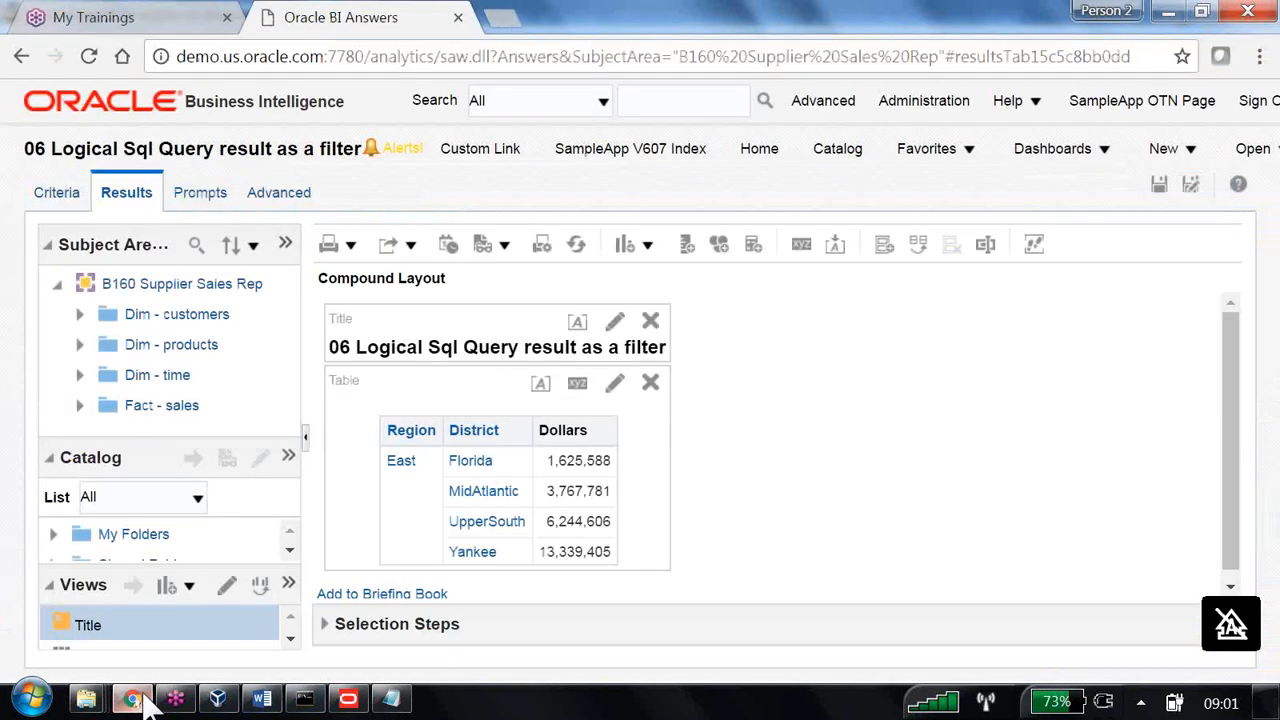
- Expand Dim - customers in the Subject Areas pane and scroll through its customer columns
{"action": "left_click", "coordinate": [1165, 150]}
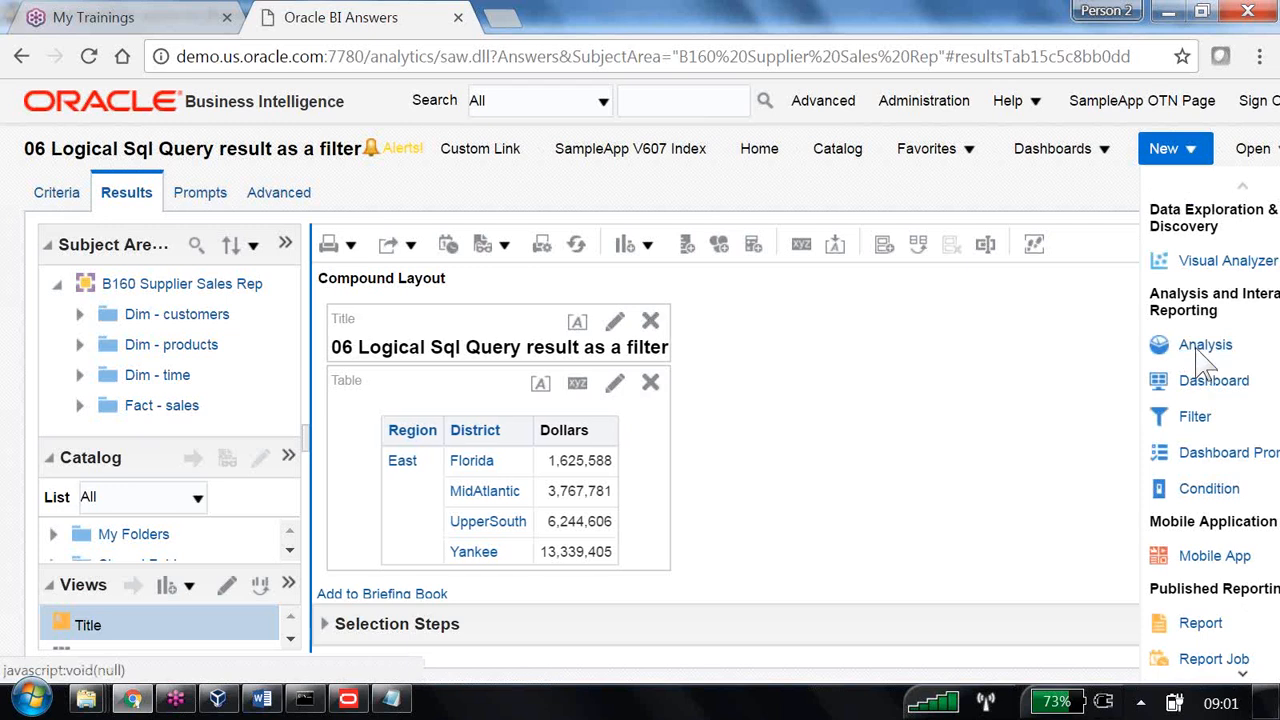
{"action": "left_click", "coordinate": [80, 314]}
{"action": "scroll", "coordinate": [186, 358], "scroll_direction": "down", "scroll_amount": 3}
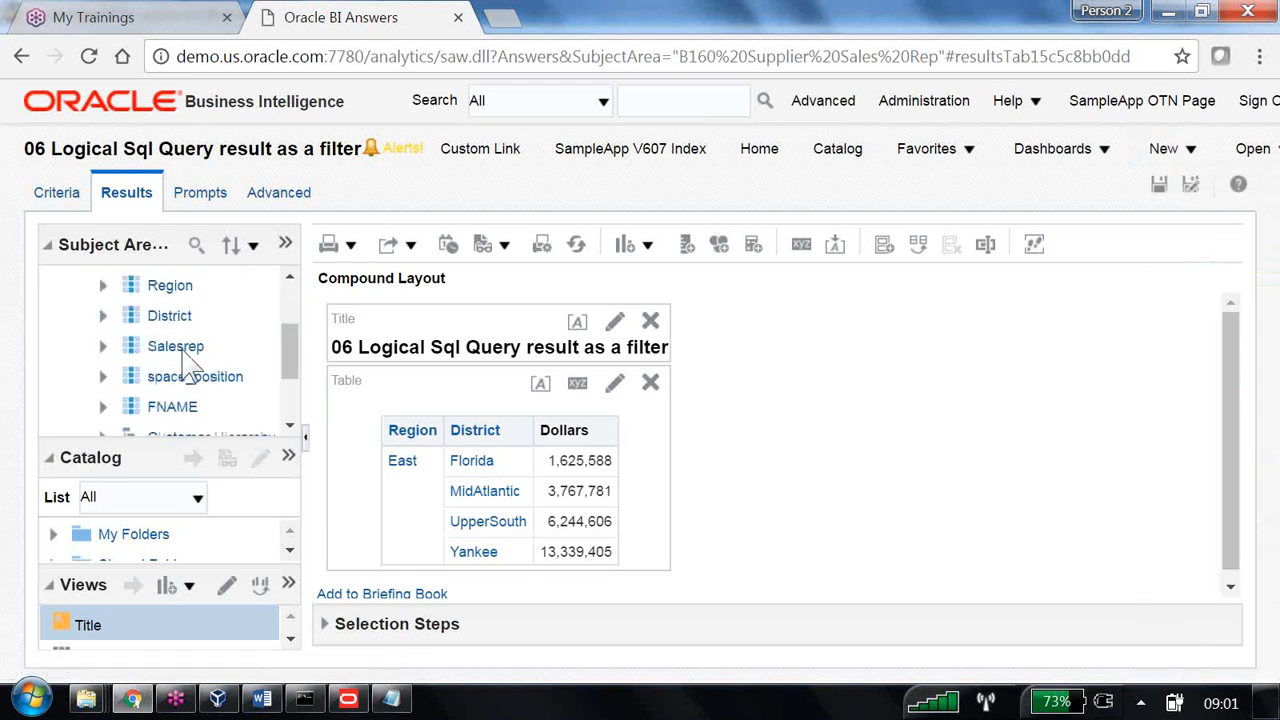
{"action": "scroll", "coordinate": [195, 350], "scroll_direction": "down", "scroll_amount": 3}
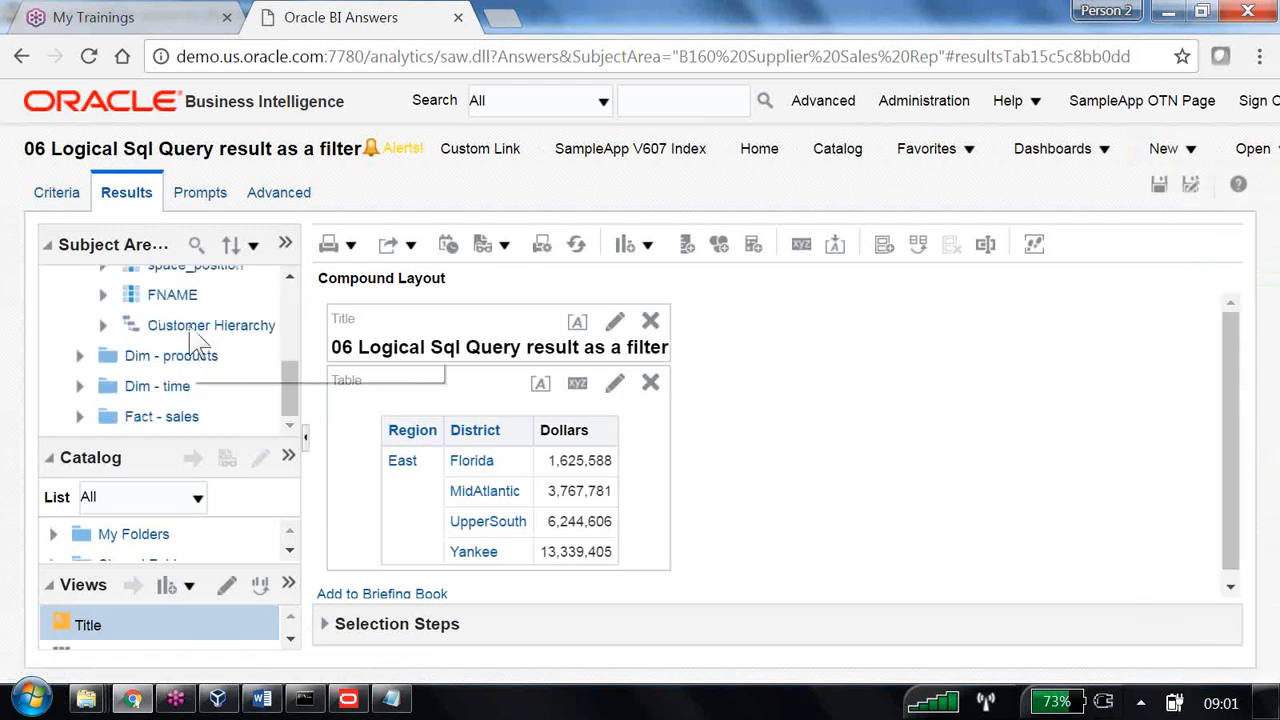
- In the Administration Tool, drag the physical PHONE column into the Core Dim - customers logical table
{"action": "left_click", "coordinate": [350, 699]}
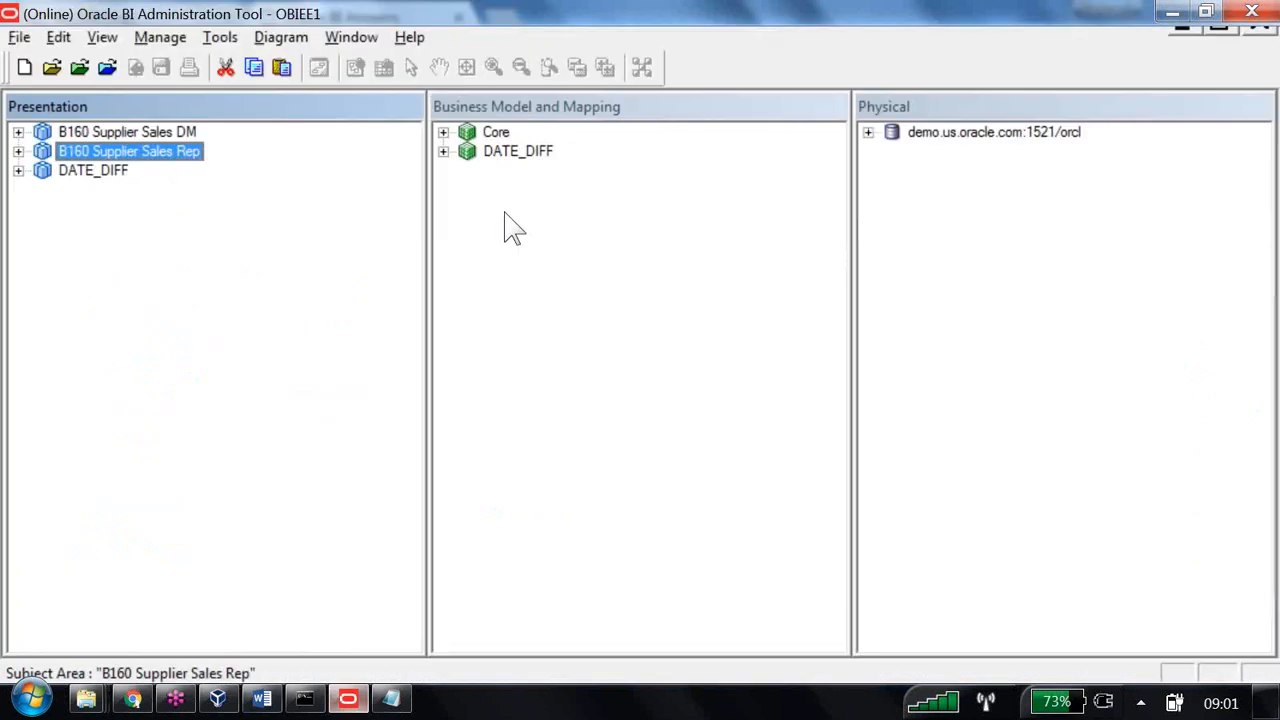
{"action": "left_click", "coordinate": [892, 171]}
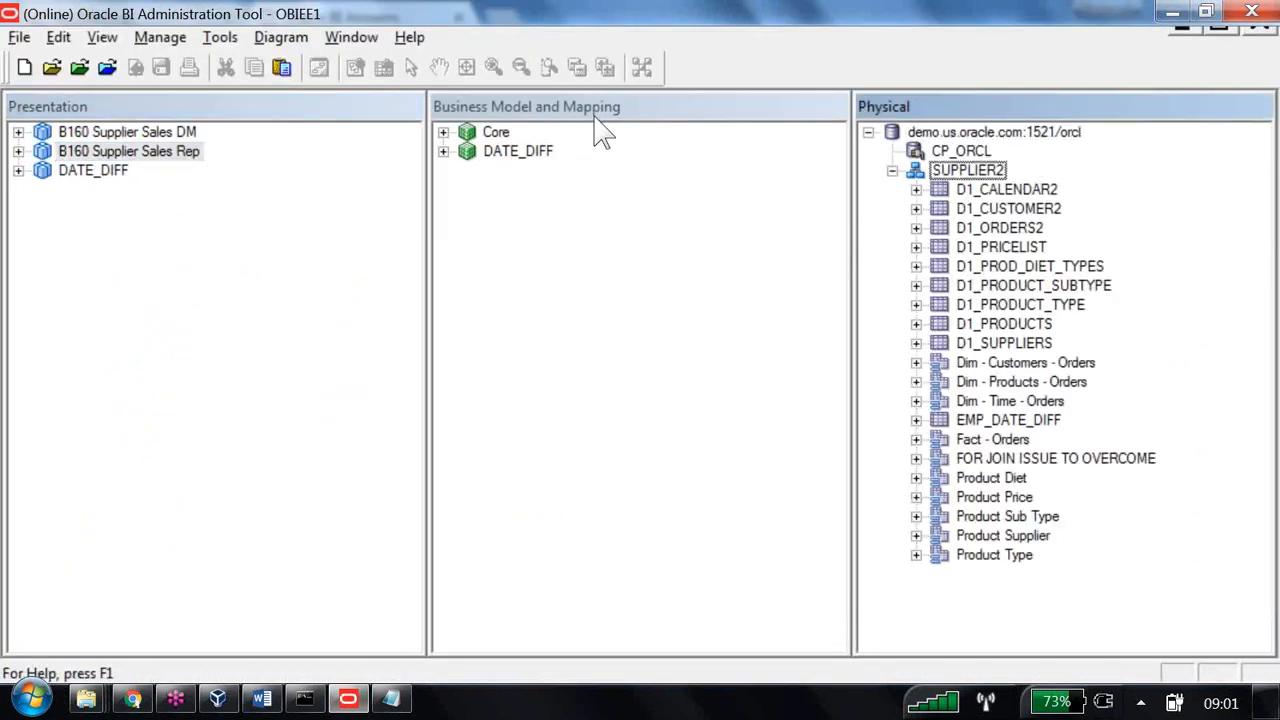
{"action": "left_click", "coordinate": [999, 227]}
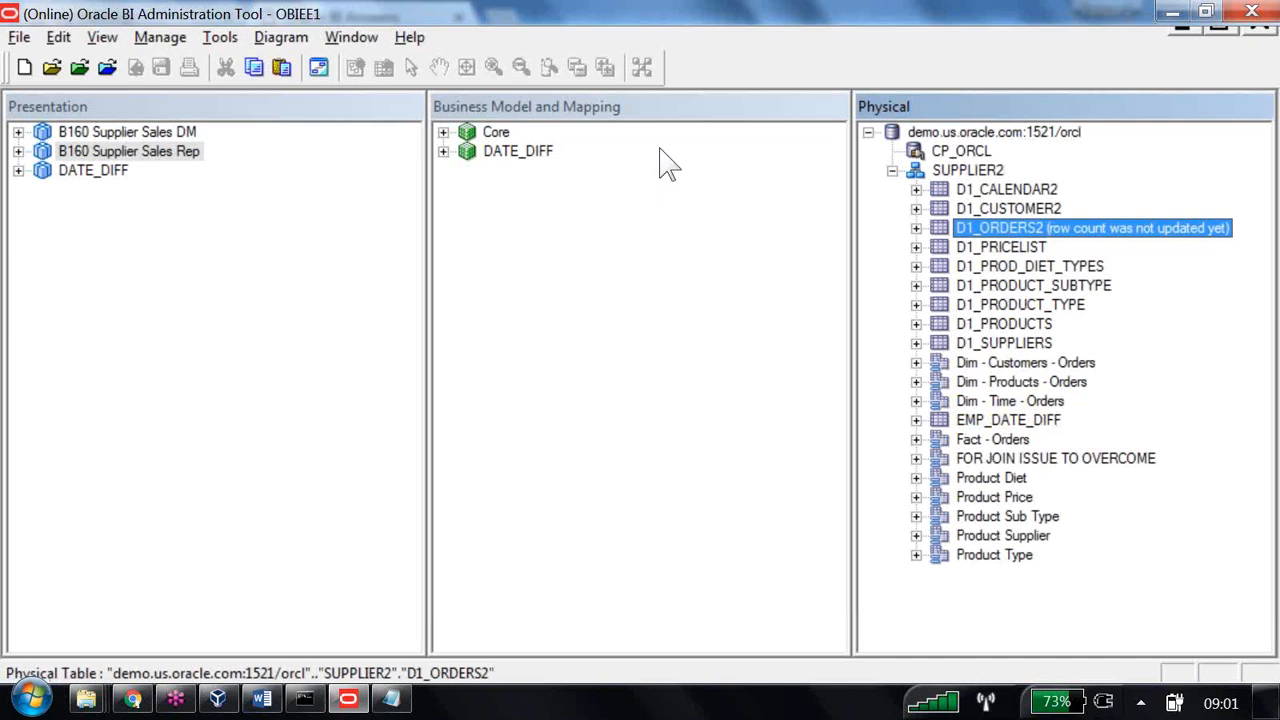
{"action": "left_click", "coordinate": [1025, 362]}
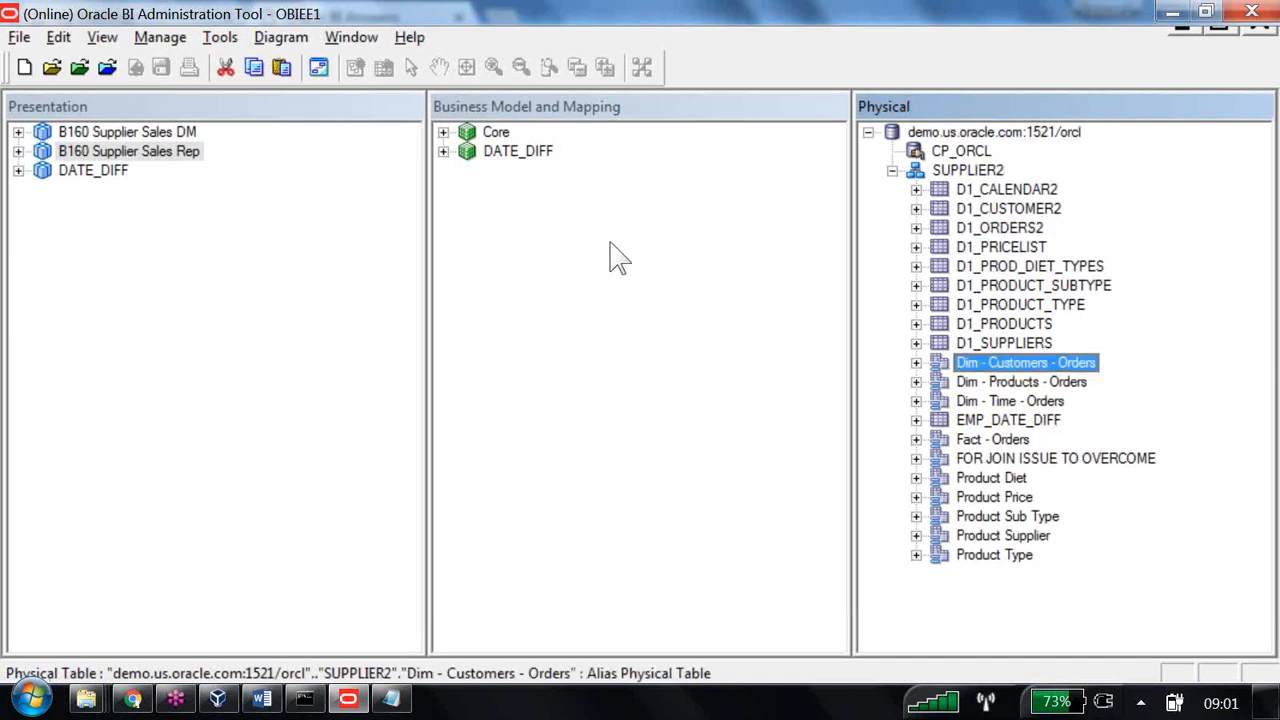
{"action": "key", "text": "Right"}
{"action": "left_click", "coordinate": [1010, 498]}
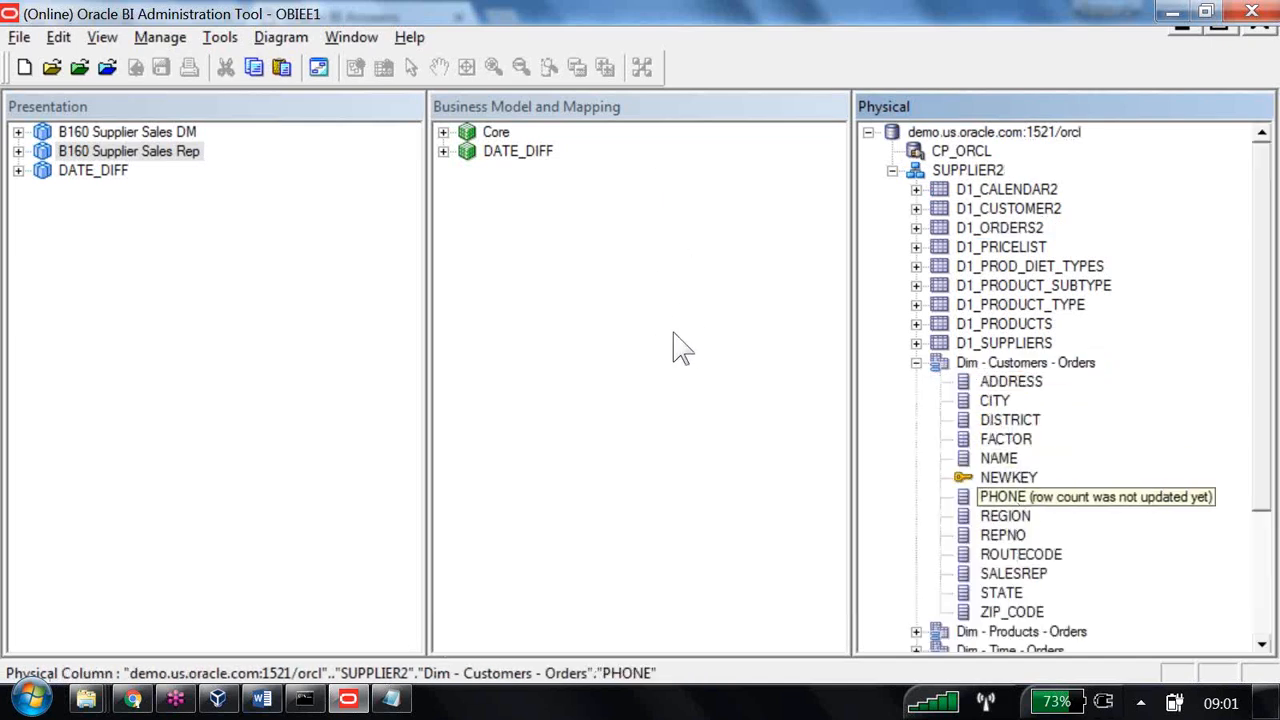
{"action": "left_click", "coordinate": [444, 133]}
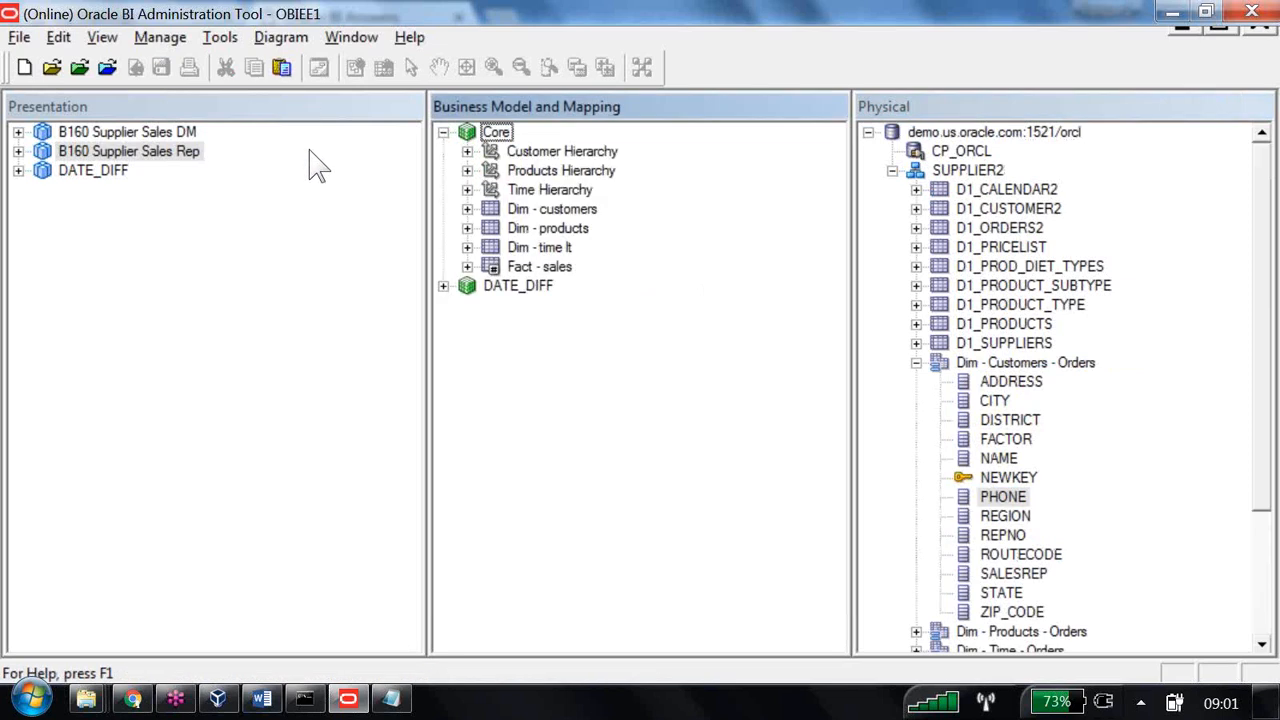
{"action": "left_click_drag", "start_coordinate": [1003, 496], "coordinate": [379, 141]}
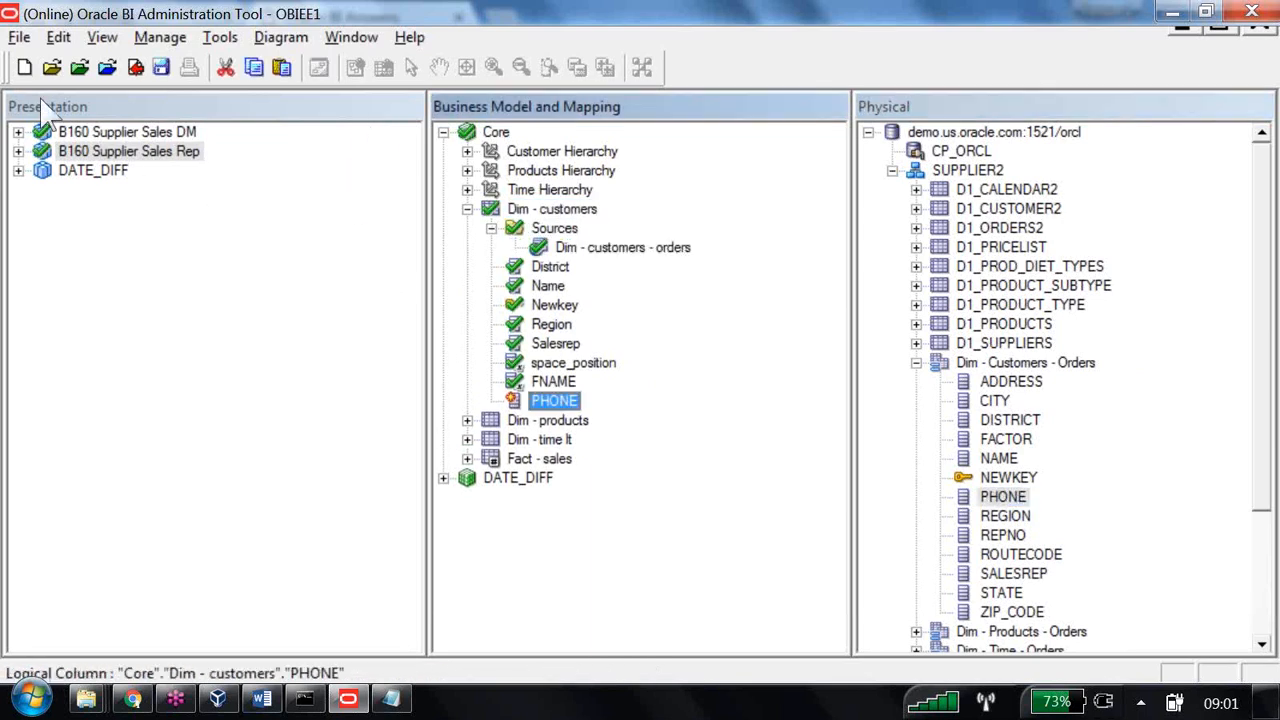
- Add PHONE to Dim - customers in B160 Supplier Sales Rep and pass the global consistency check
{"action": "left_click", "coordinate": [18, 151]}
{"action": "left_click_drag", "start_coordinate": [555, 400], "coordinate": [128, 172]}
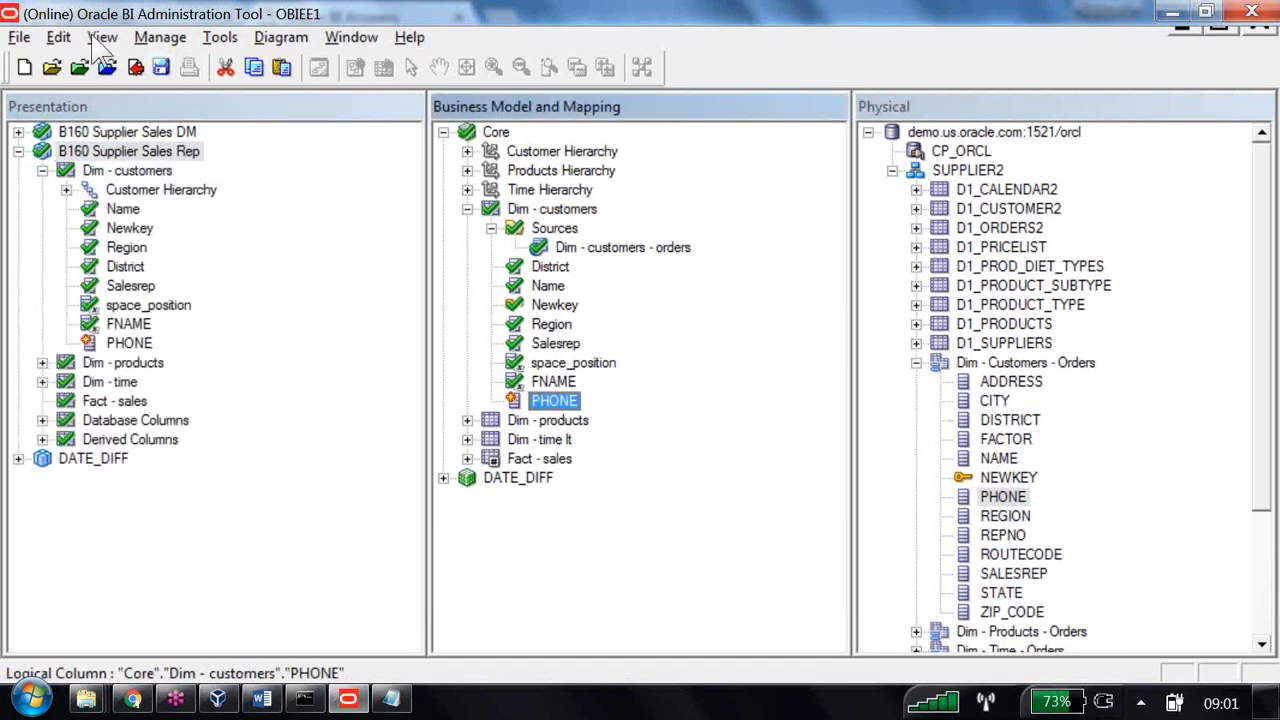
{"action": "key", "text": "Return"}
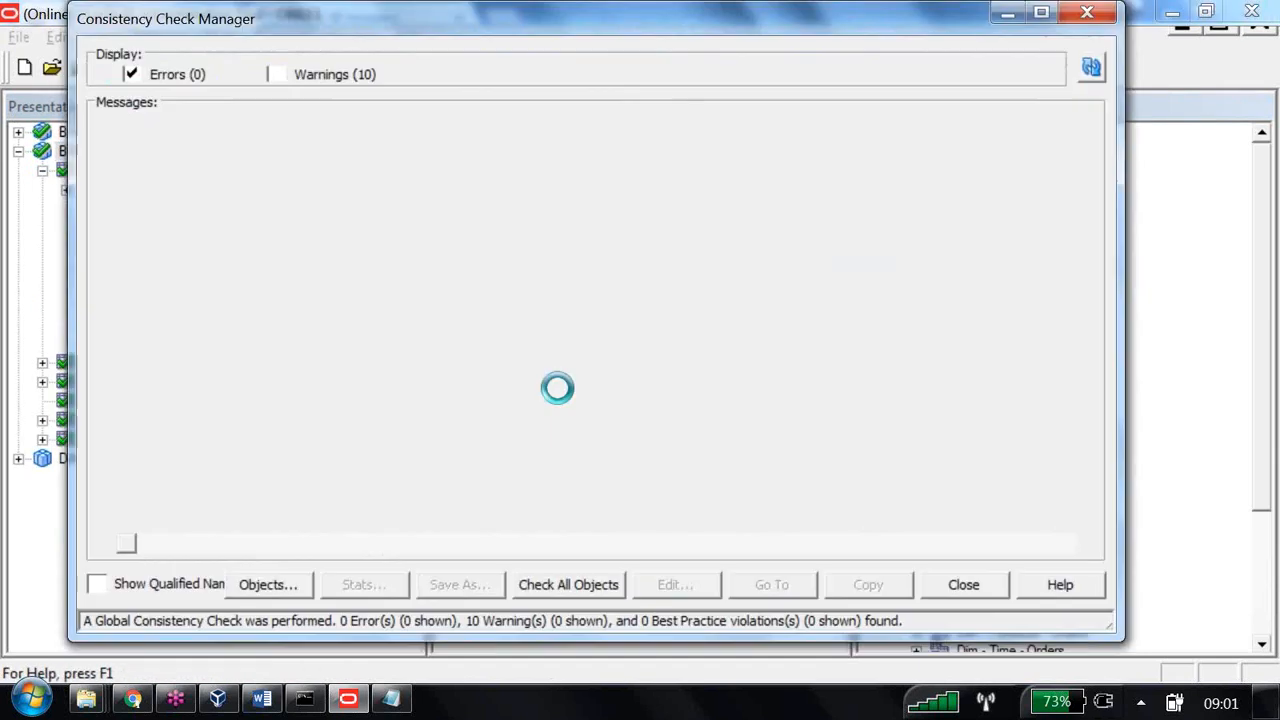
{"action": "left_click", "coordinate": [963, 584]}
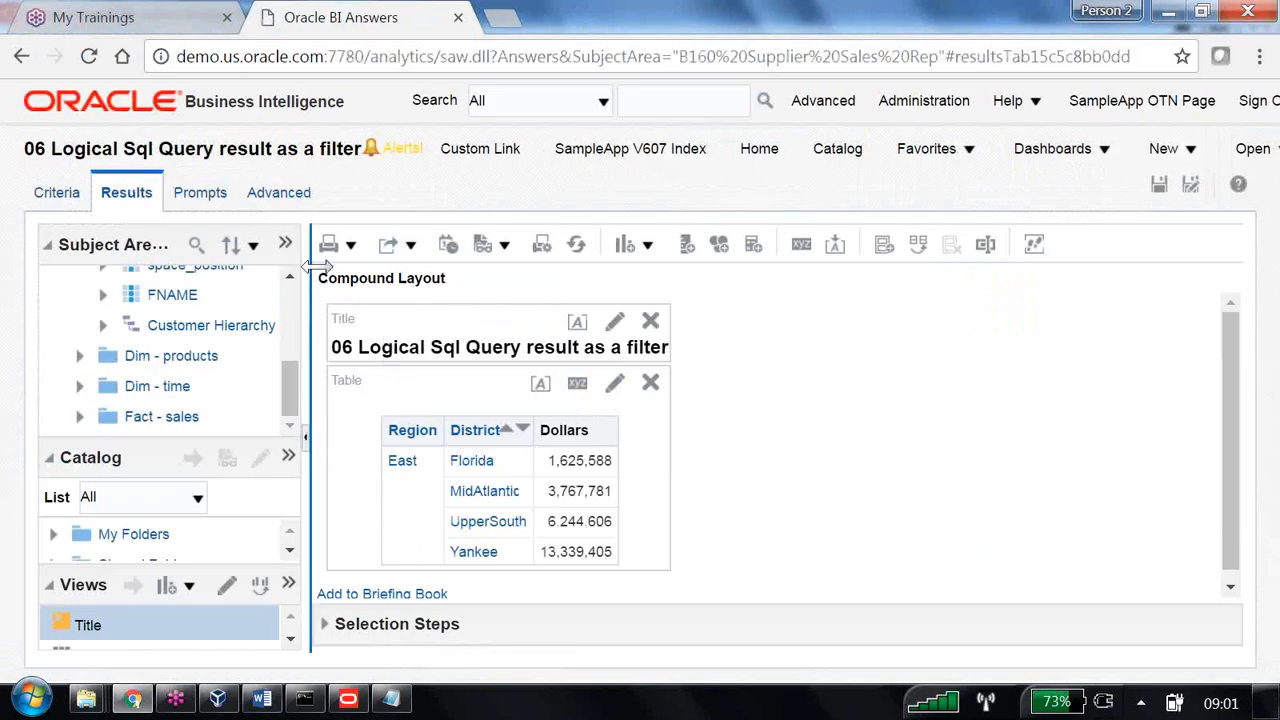
- Refresh the subject area and start a new analysis on B160 Supplier Sales Rep
{"action": "left_click", "coordinate": [285, 244]}
{"action": "mouse_move", "coordinate": [340, 300]}
{"action": "left_click", "coordinate": [590, 306]}
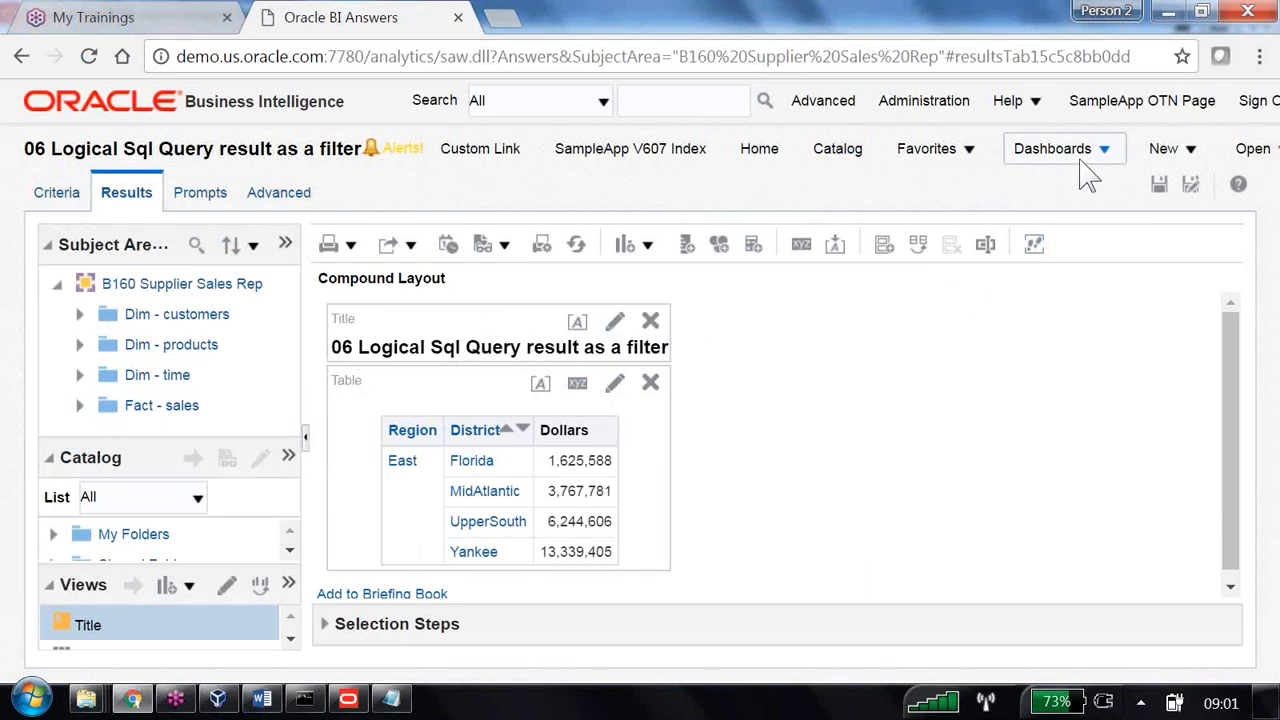
{"action": "left_click", "coordinate": [1190, 150]}
{"action": "left_click", "coordinate": [1082, 298]}
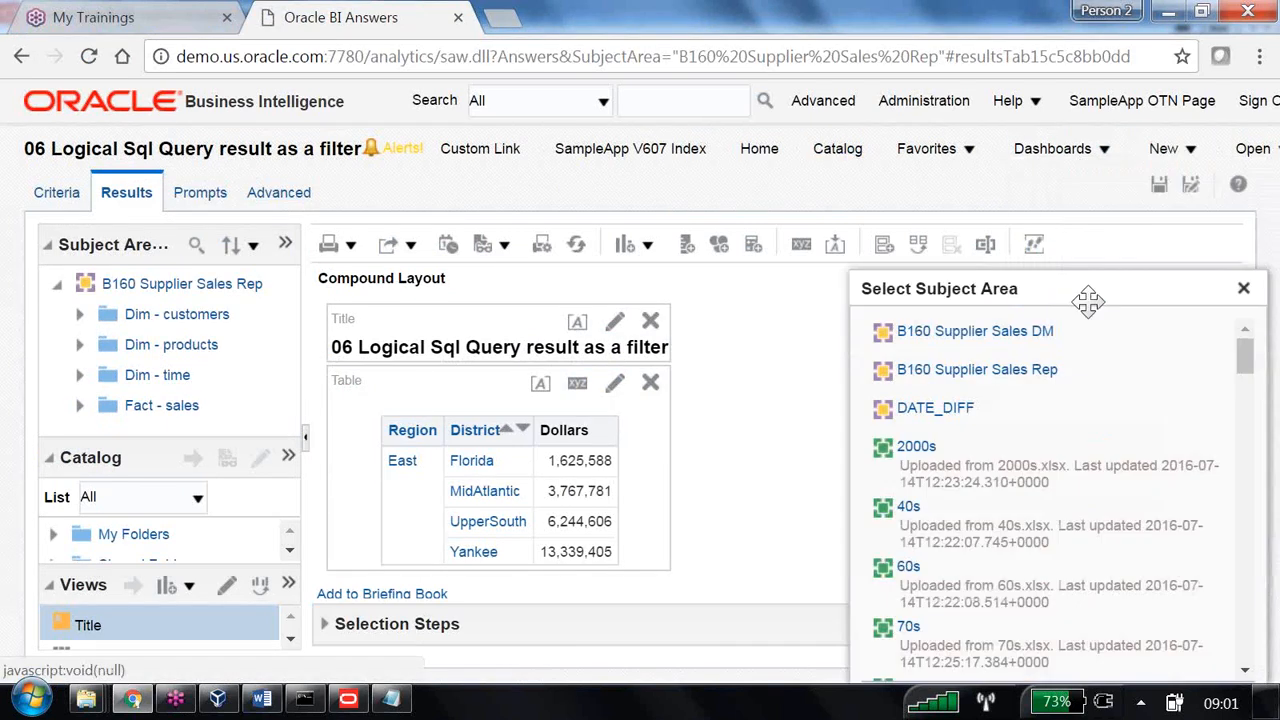
{"action": "left_click", "coordinate": [960, 370]}
{"action": "left_click", "coordinate": [740, 198]}
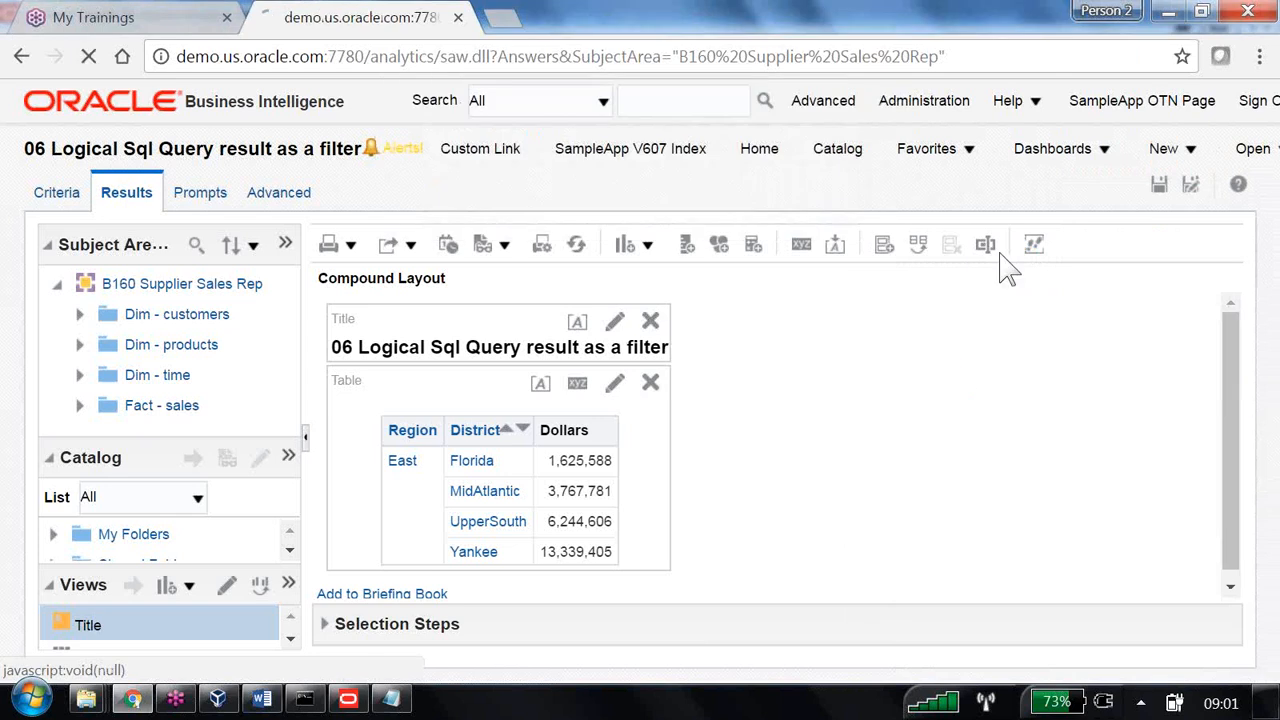
- Add Name, PHONE and Dollars columns, preview the results, and return to Criteria
{"action": "left_click", "coordinate": [80, 313]}
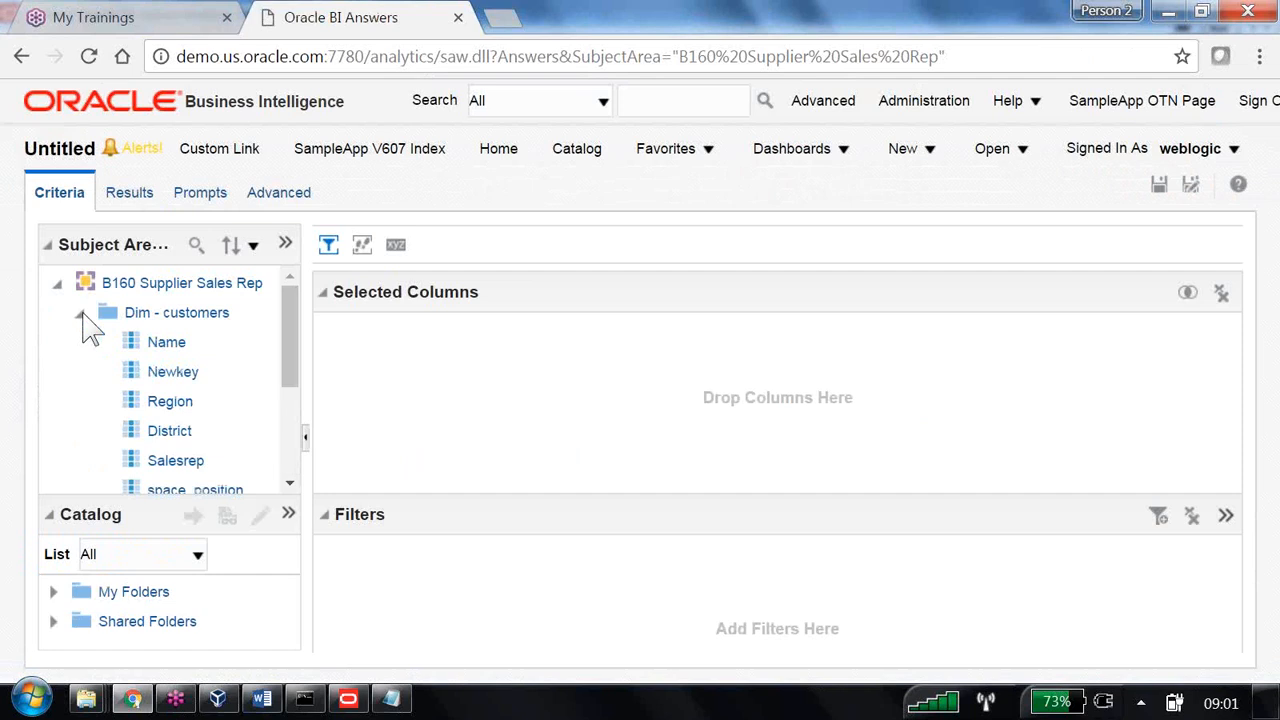
{"action": "double_click", "coordinate": [166, 342]}
{"action": "scroll", "coordinate": [190, 475], "scroll_direction": "down", "scroll_amount": 1}
{"action": "scroll", "coordinate": [190, 475], "scroll_direction": "down", "scroll_amount": 2}
{"action": "double_click", "coordinate": [177, 425]}
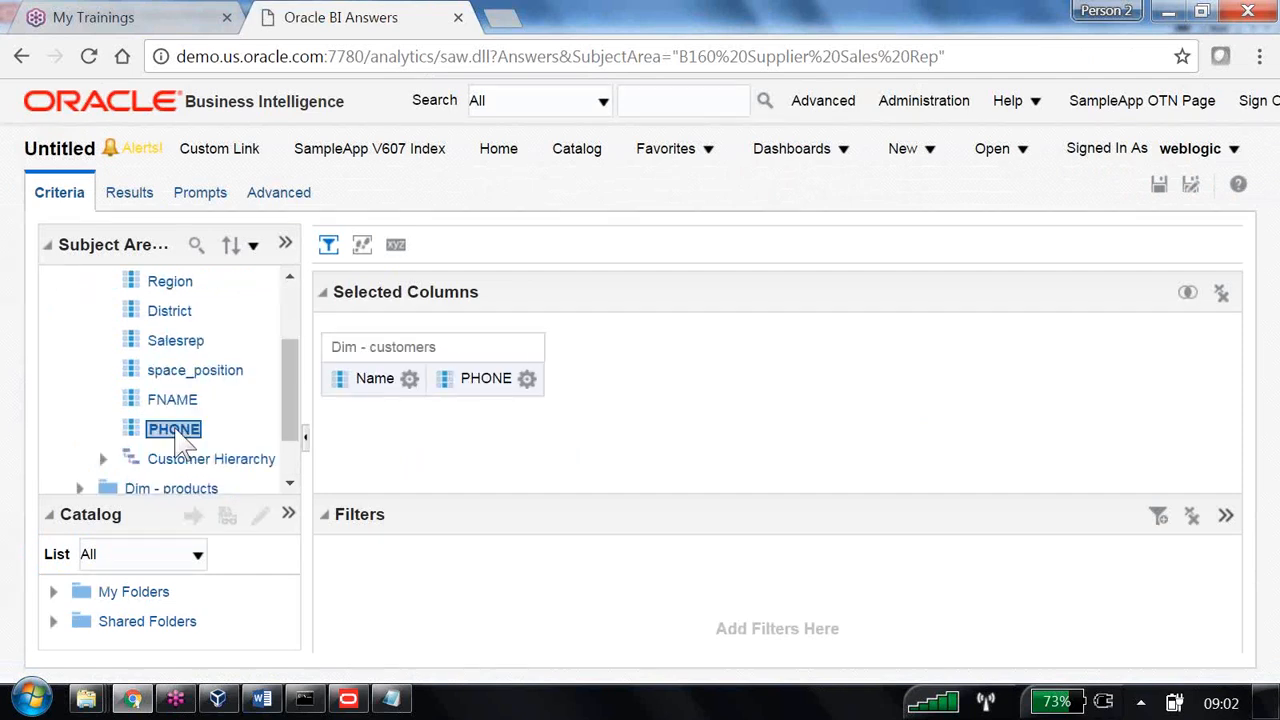
{"action": "scroll", "coordinate": [180, 445], "scroll_direction": "down", "scroll_amount": 2}
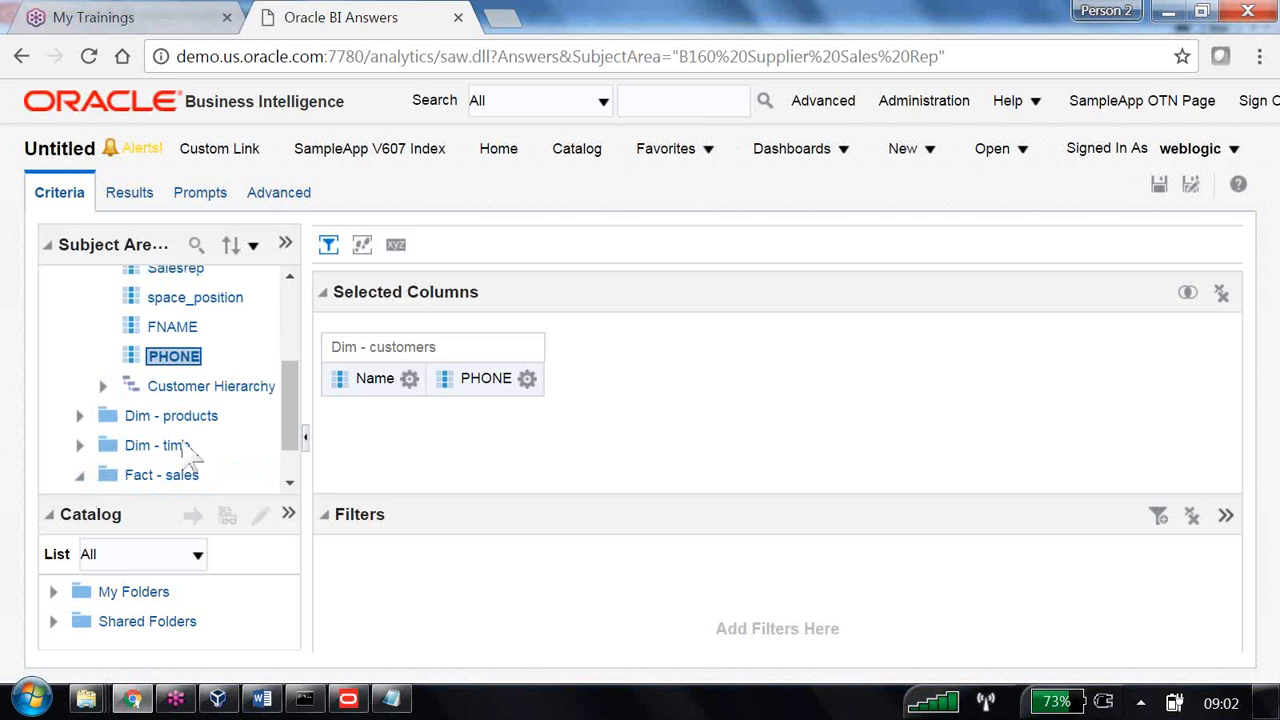
{"action": "left_click", "coordinate": [80, 474]}
{"action": "left_click", "coordinate": [102, 447]}
{"action": "double_click", "coordinate": [195, 475]}
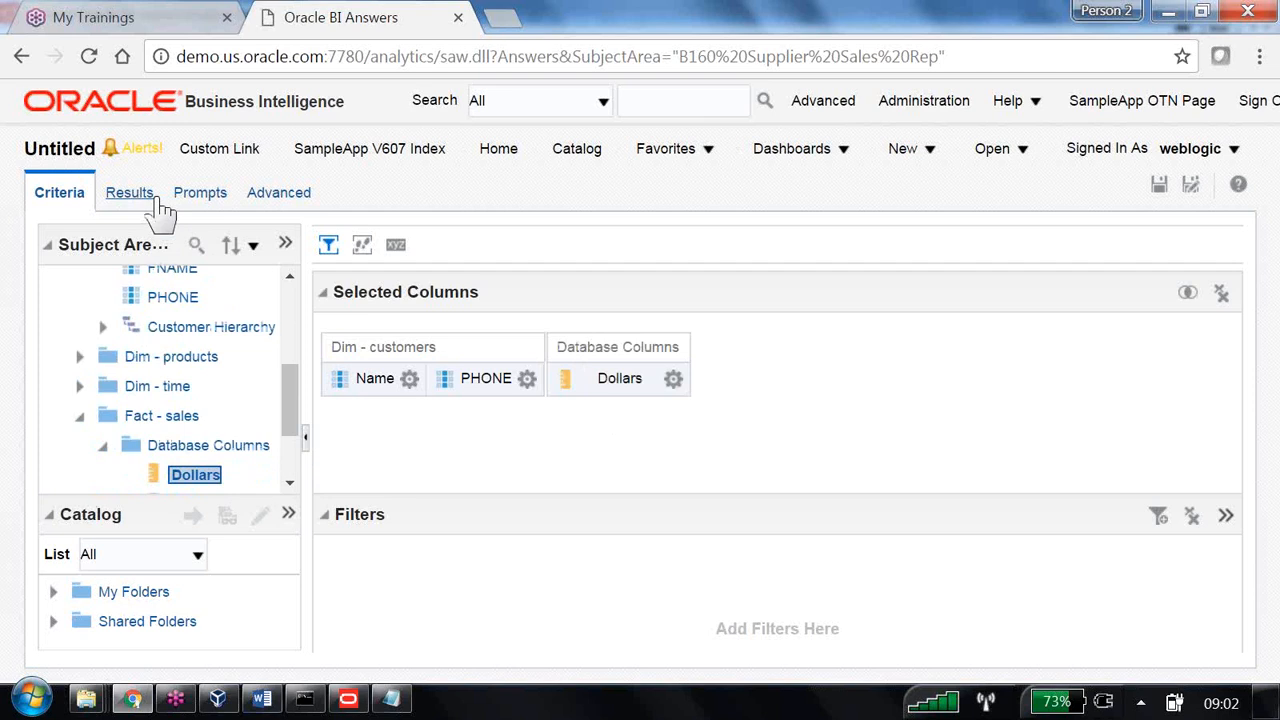
{"action": "left_click", "coordinate": [128, 193]}
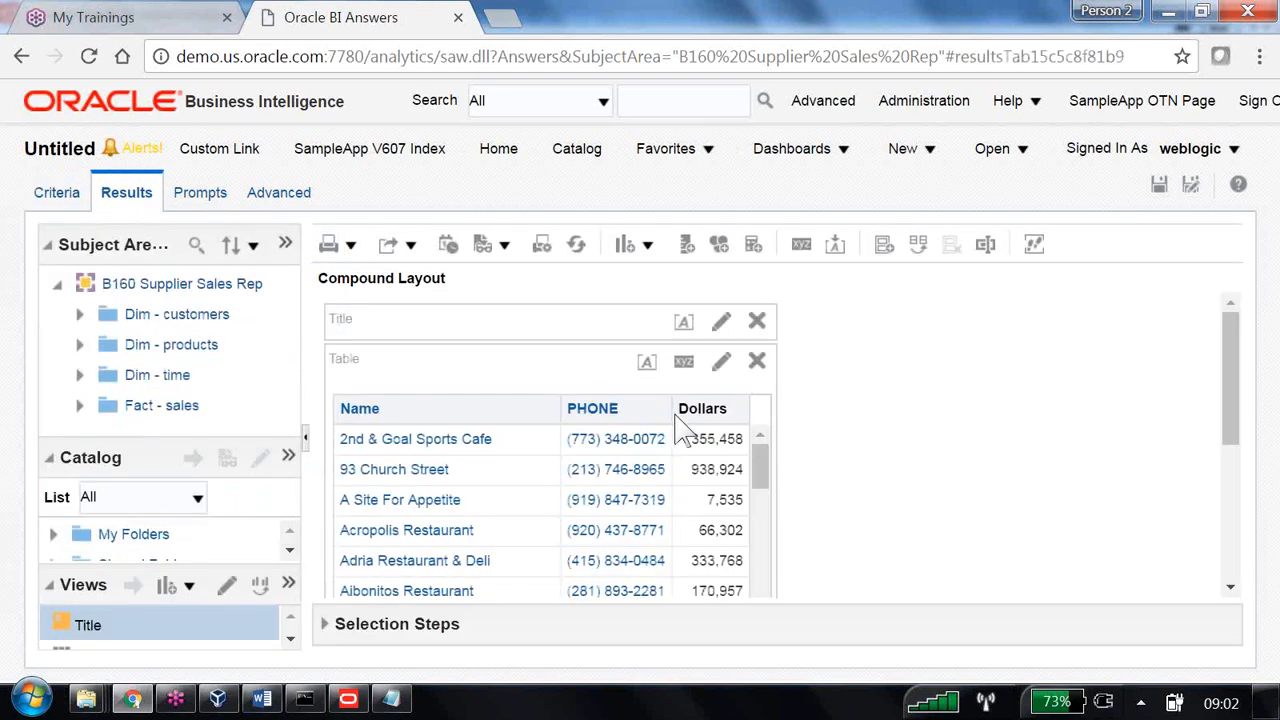
{"action": "left_click", "coordinate": [72, 200]}
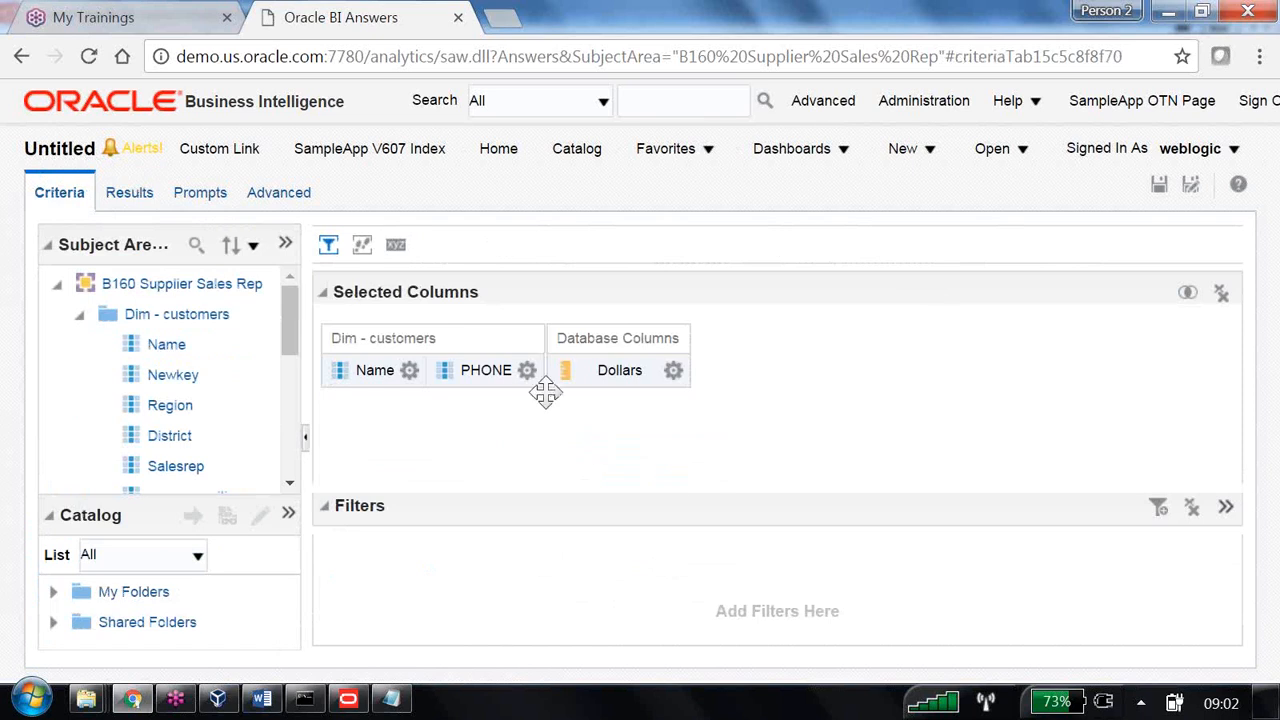
- Create a filter on PHONE and convert it to an SQL filter
{"action": "left_click", "coordinate": [527, 370]}
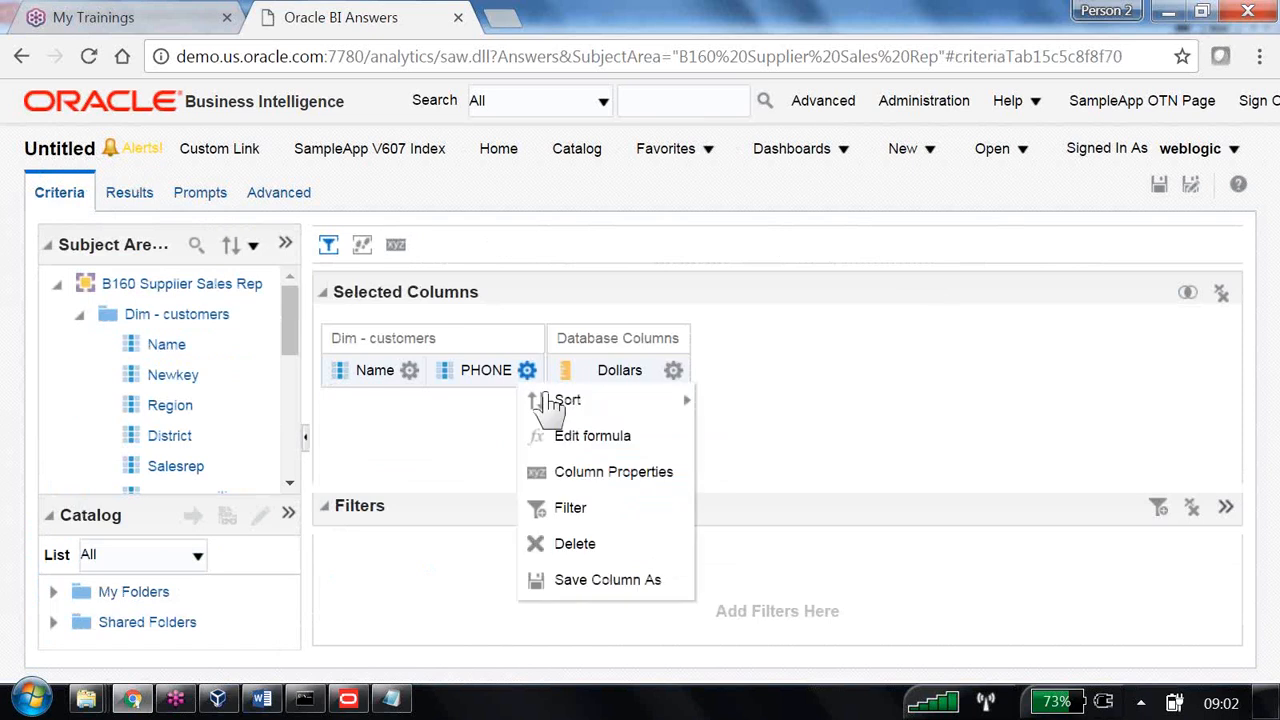
{"action": "left_click", "coordinate": [590, 510]}
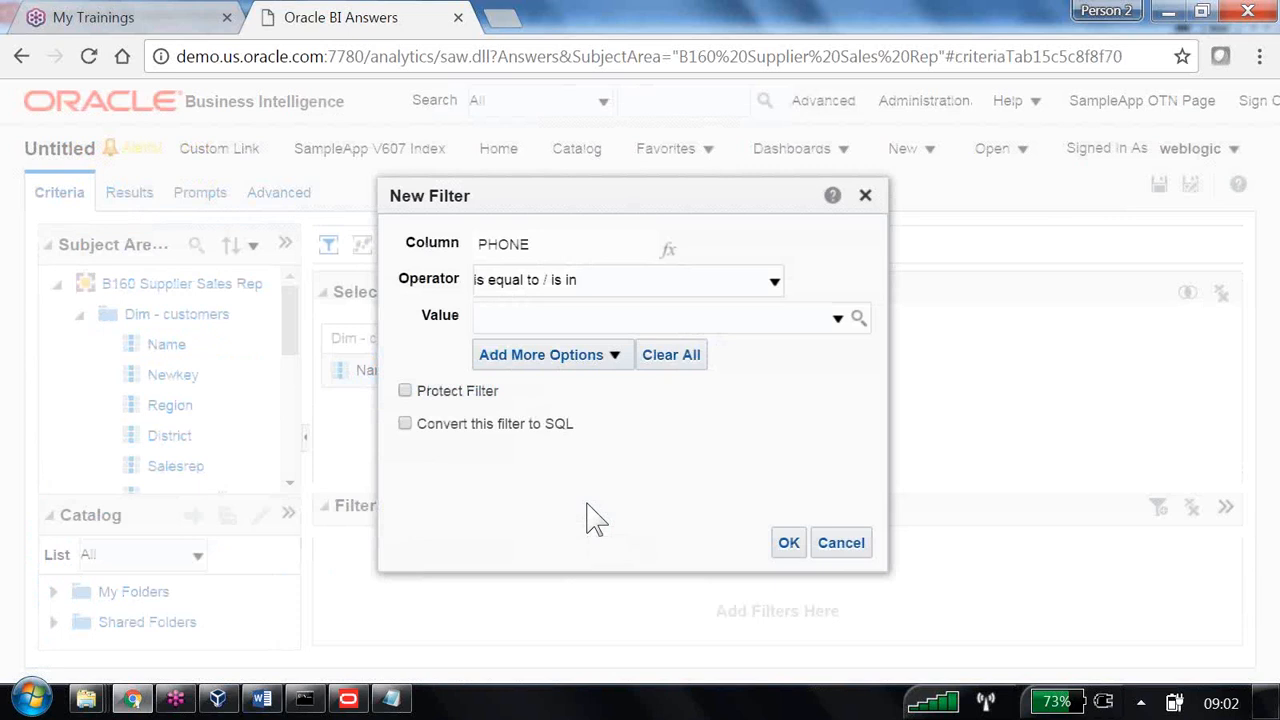
{"action": "left_click", "coordinate": [774, 284]}
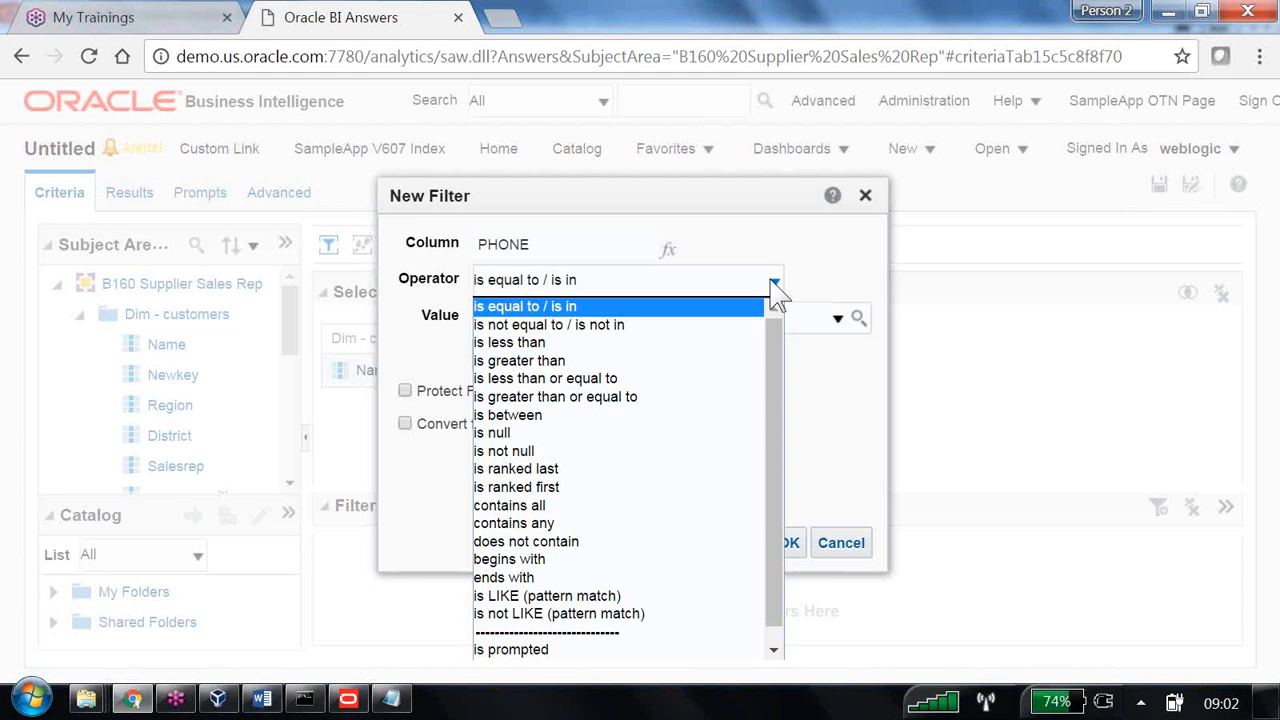
{"action": "left_click_drag", "start_coordinate": [769, 426], "coordinate": [771, 550]}
{"action": "left_click", "coordinate": [862, 396]}
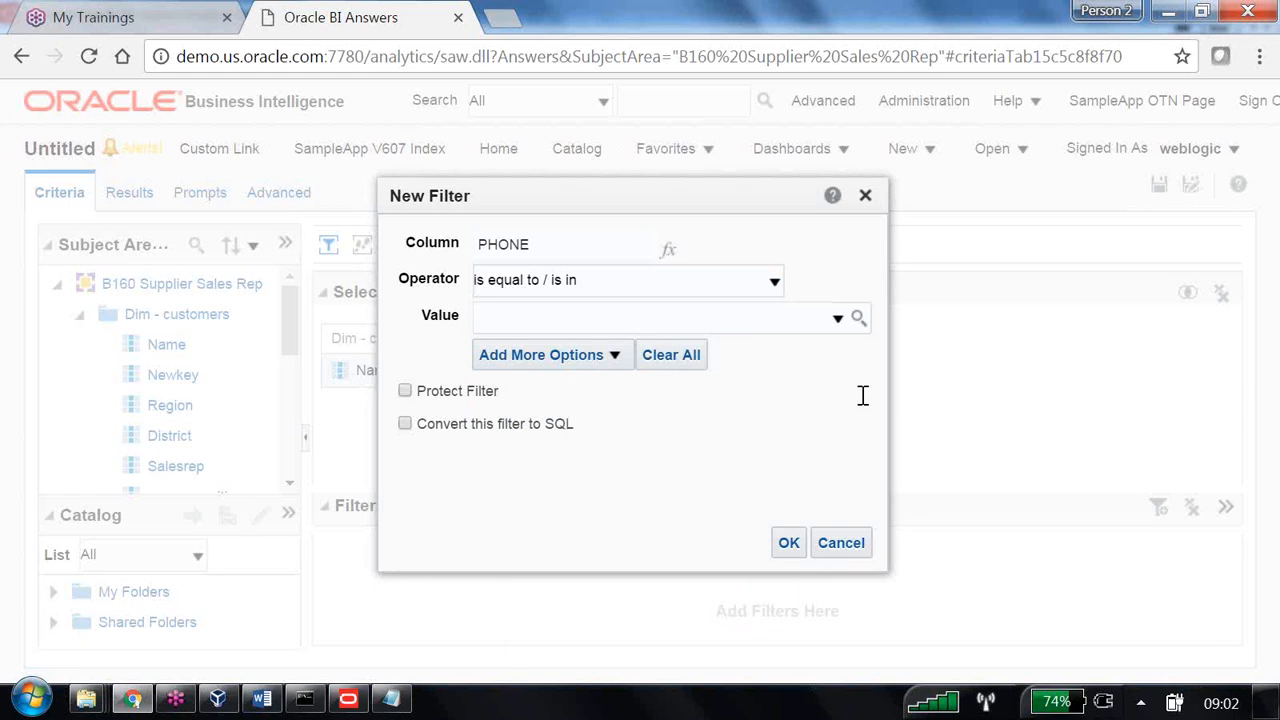
{"action": "left_click", "coordinate": [405, 424]}
{"action": "left_click", "coordinate": [786, 552]}
- Edit the SQL filter to LENGTH("Dim - customers"."PHONE") <>14 and apply it
{"action": "left_click_drag", "start_coordinate": [40, 160], "coordinate": [517, 160]}
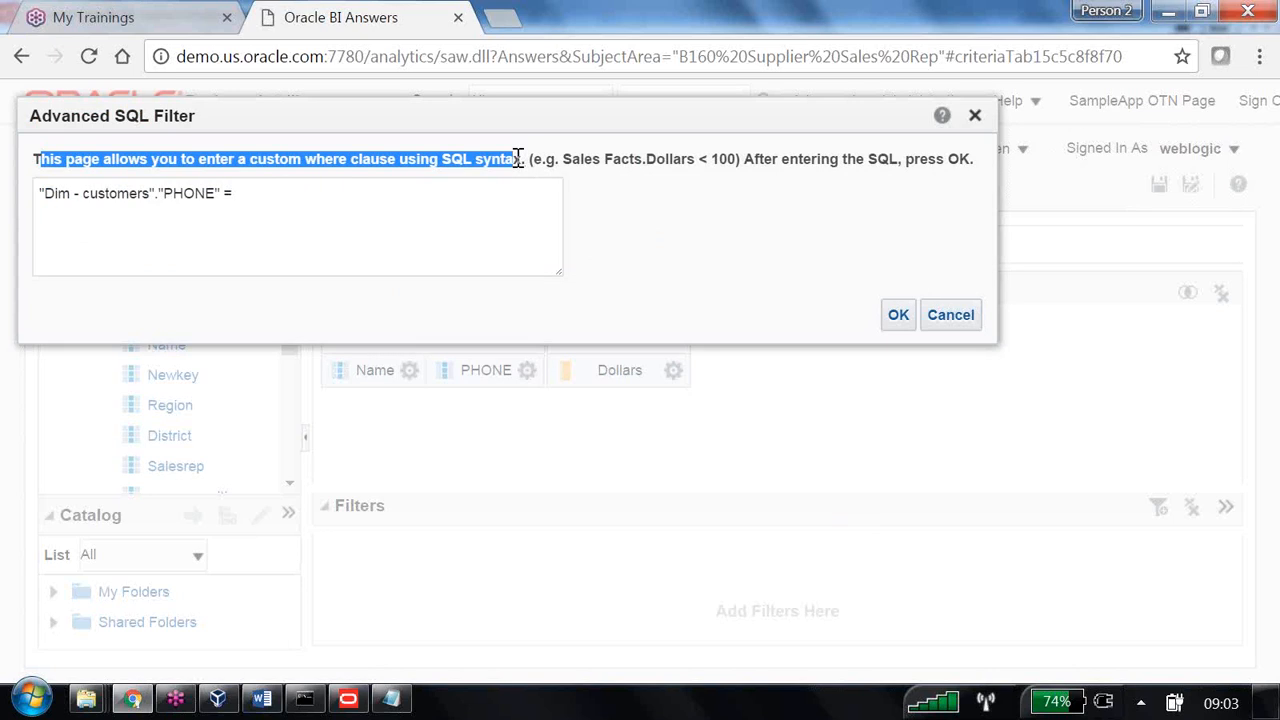
{"action": "left_click", "coordinate": [39, 194]}
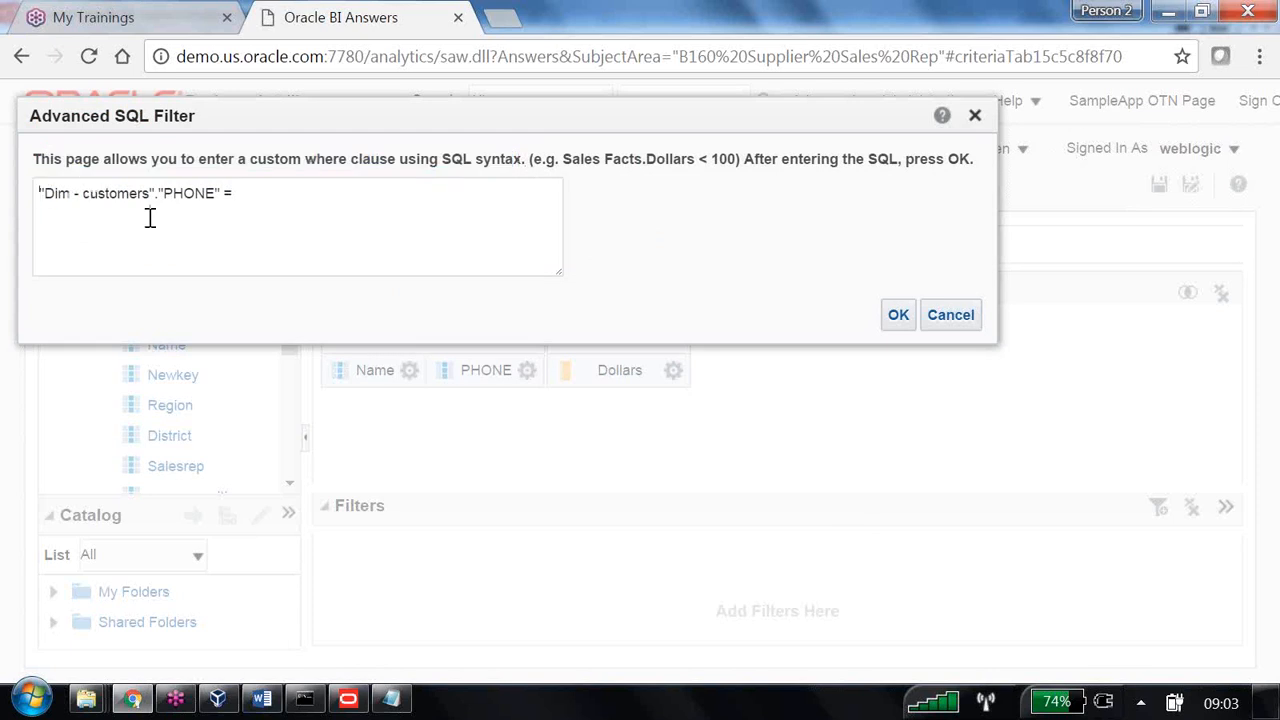
{"action": "type", "text": "LENGTH"}
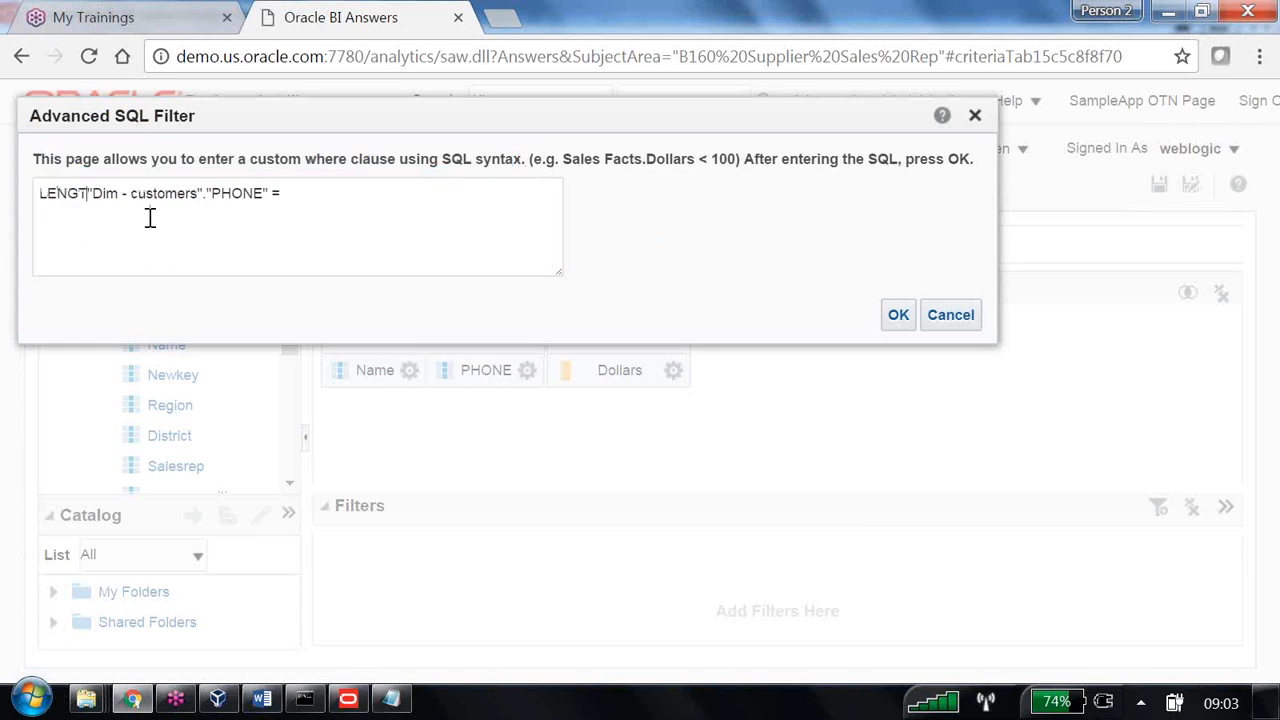
{"action": "type", "text": "("}
{"action": "left_click", "coordinate": [283, 193]}
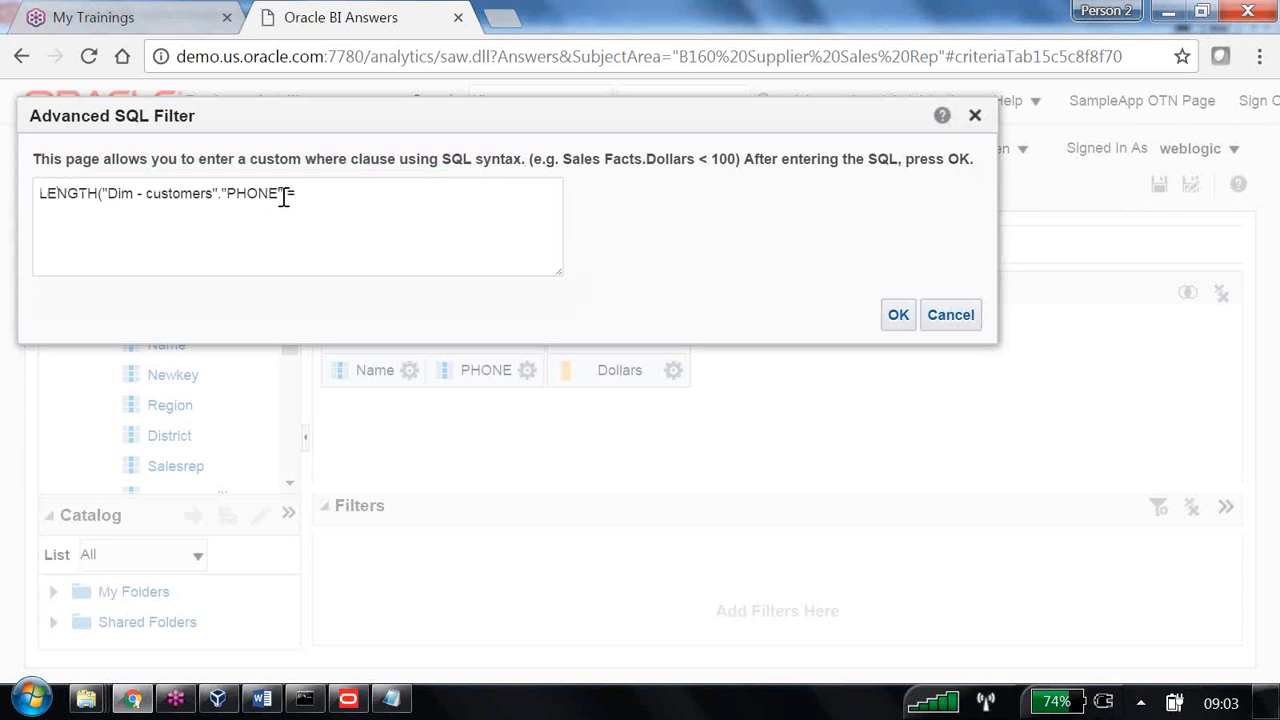
{"action": "type", "text": ")"}
{"action": "left_click", "coordinate": [363, 200]}
{"action": "key", "text": "BackSpace"}
{"action": "key", "text": "BackSpace"}
{"action": "type", "text": ";<>14"}
{"action": "left_click", "coordinate": [899, 316]}
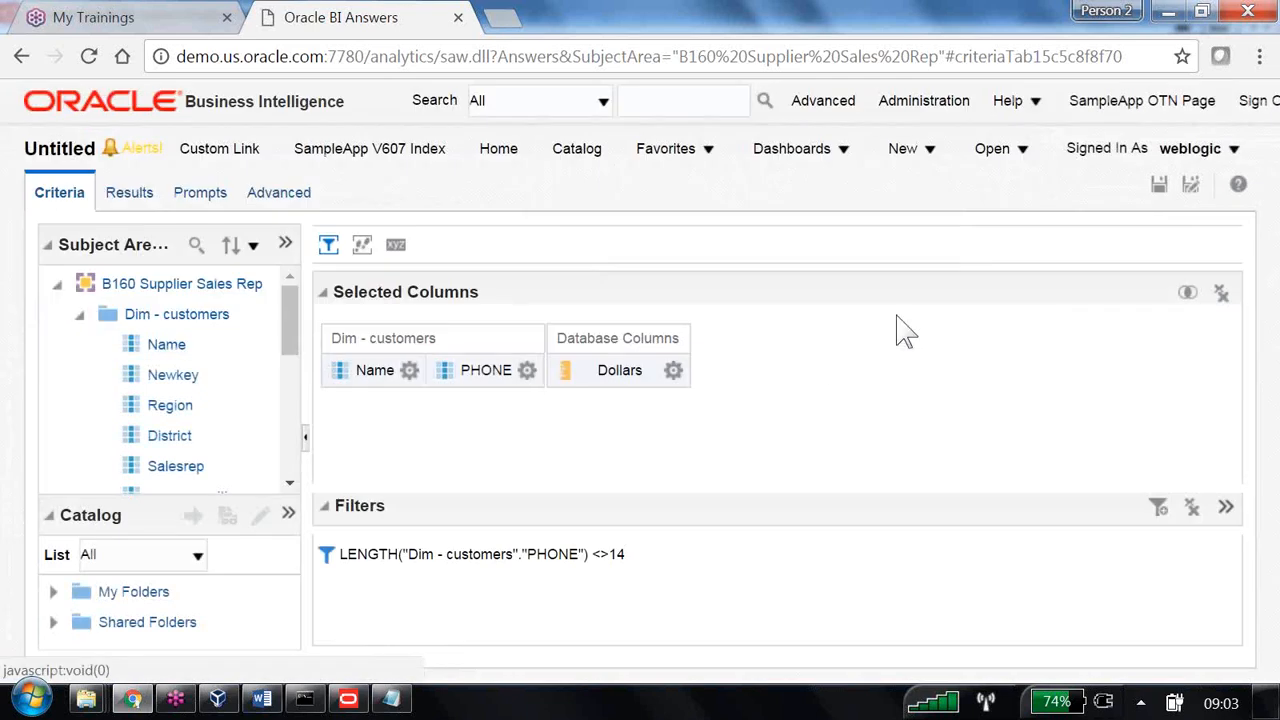
- Run the analysis to show the single customer row with Dollars 37,146
{"action": "left_click", "coordinate": [130, 194]}
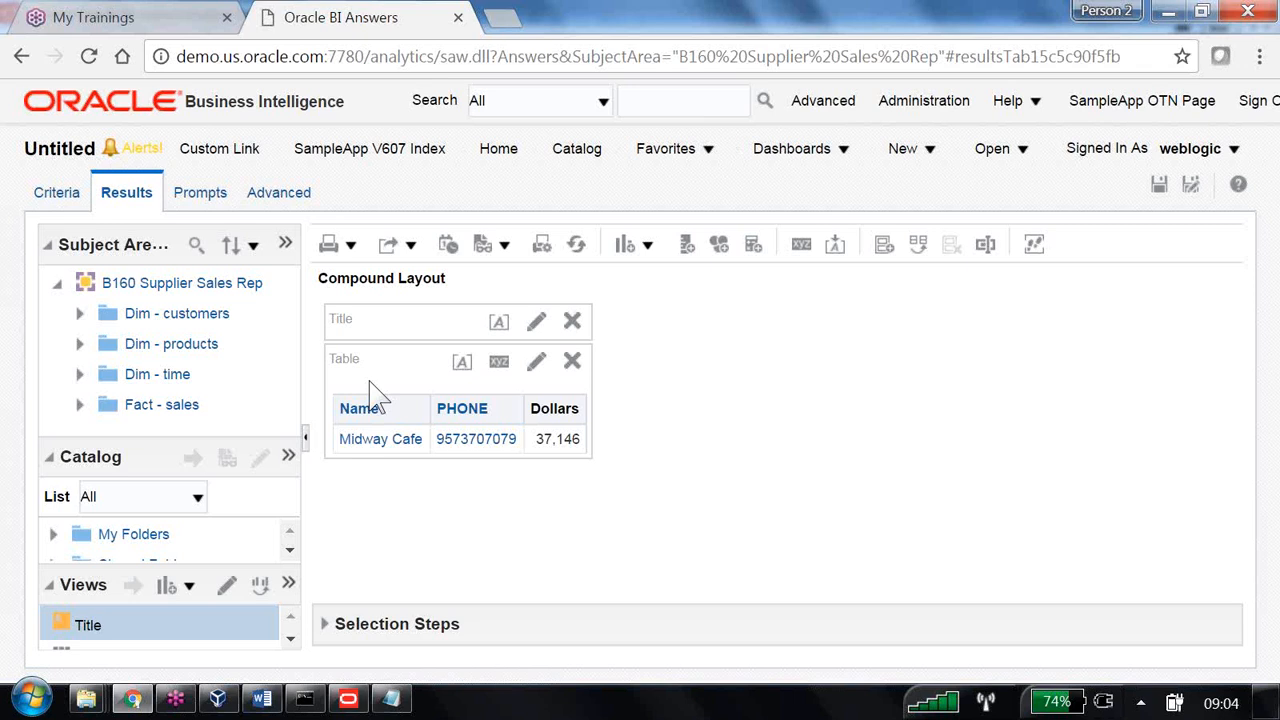
- Save the analysis as 'Using Sql Functions inside filter condition' in /Shared Folders/B160
{"action": "left_click", "coordinate": [1160, 186]}
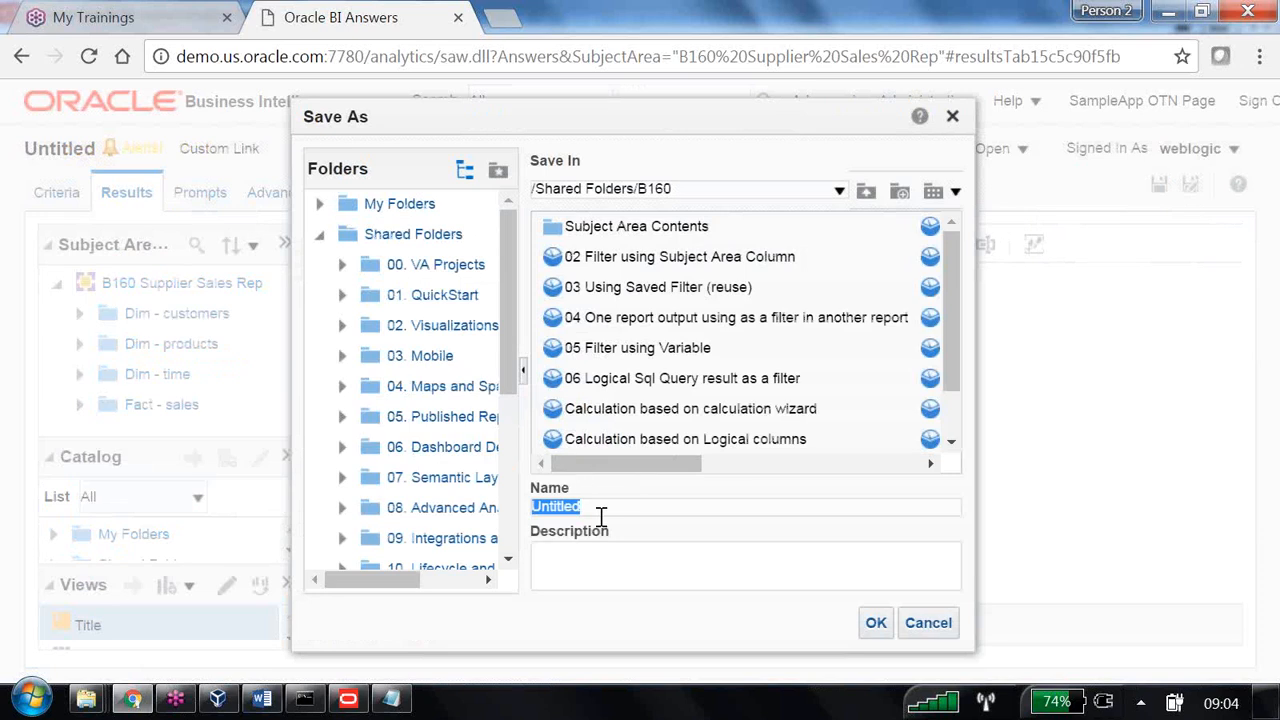
{"action": "type", "text": "Using Sql Sunctions"}
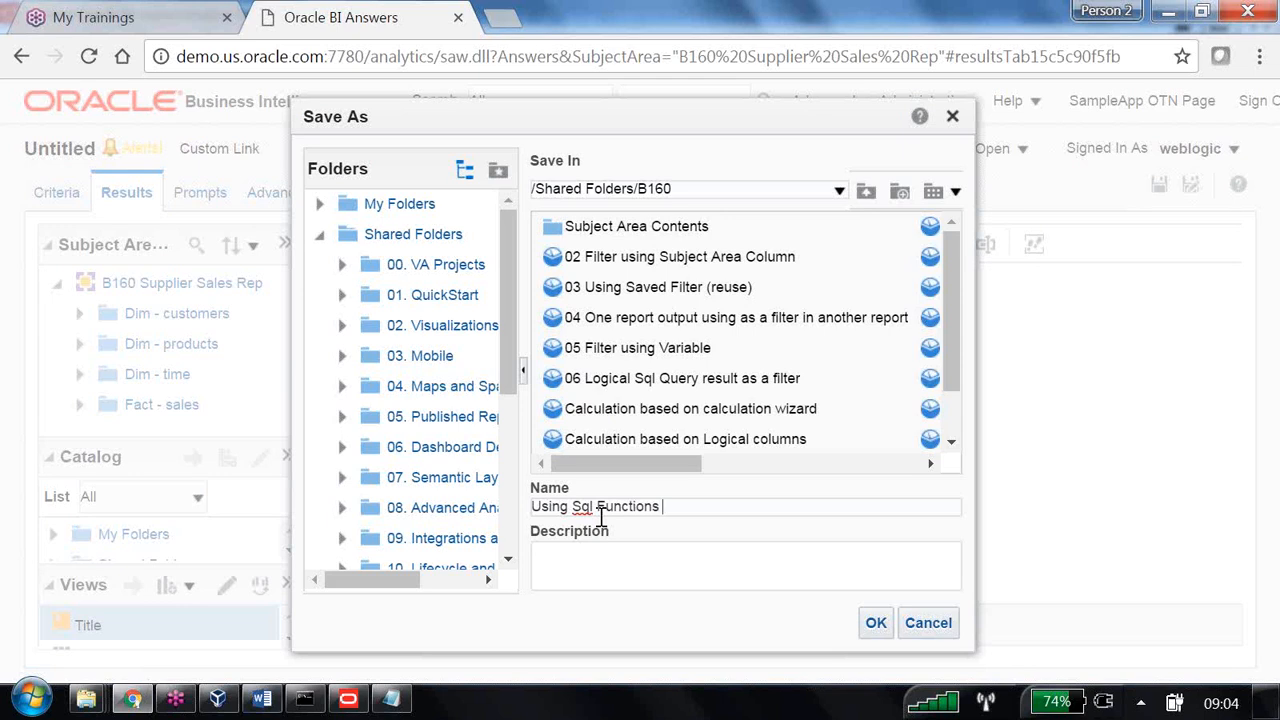
{"action": "type", "text": " an"}
{"action": "key", "text": "BackSpace"}
{"action": "key", "text": "BackSpace"}
{"action": "type", "text": "inside filter condition"}
{"action": "key", "text": "Return"}
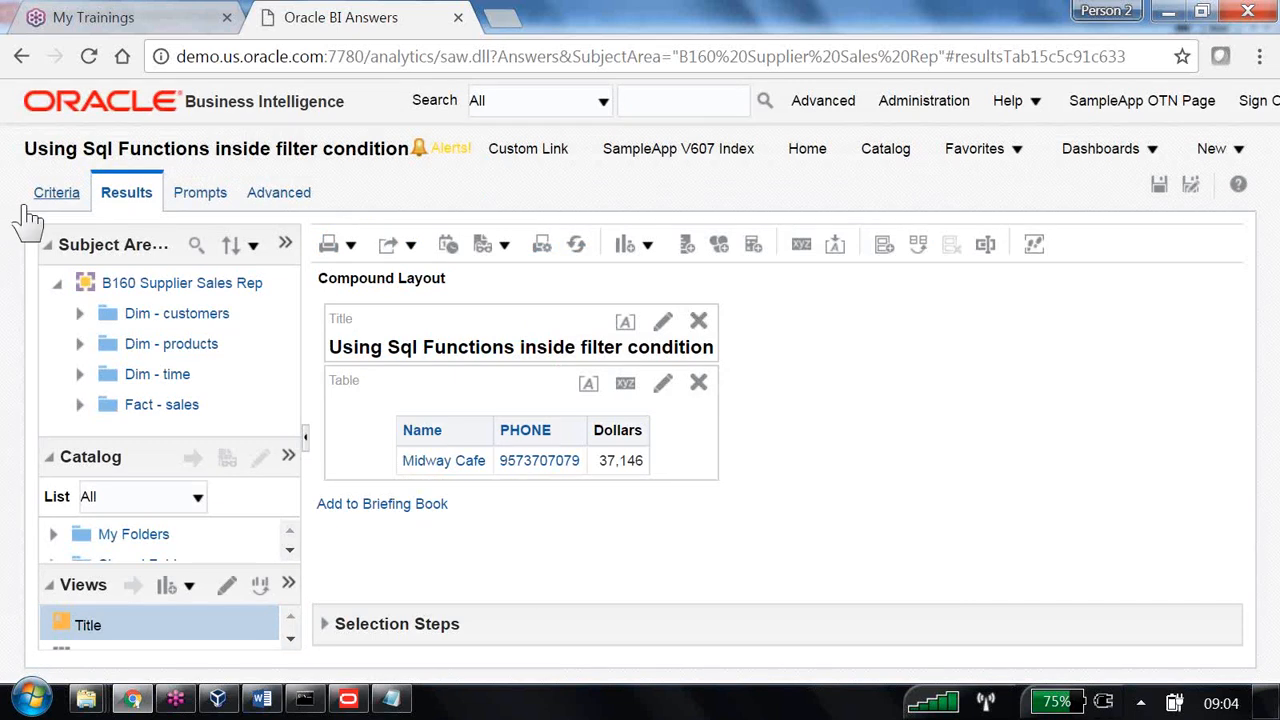
- Through New > Analysis, begin a fresh analysis on B160 Supplier Sales Rep
{"action": "left_click", "coordinate": [1058, 158]}
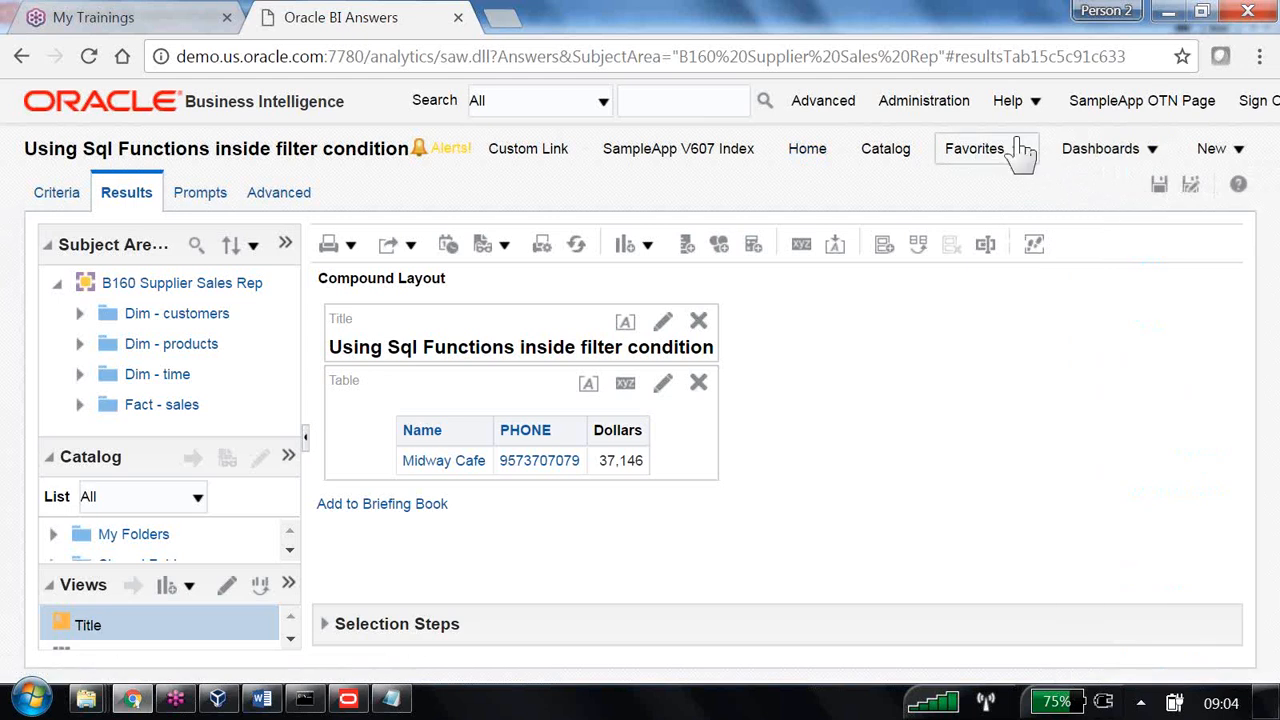
{"action": "left_click", "coordinate": [1241, 160]}
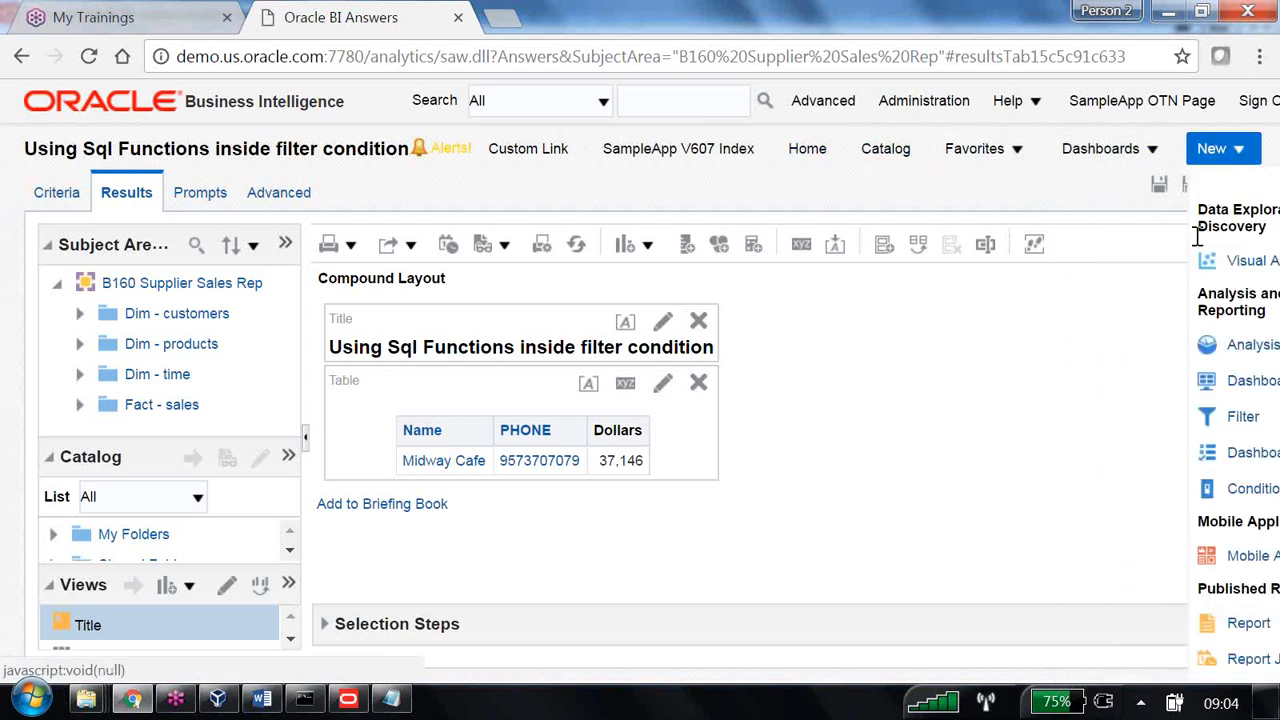
{"action": "left_click", "coordinate": [1236, 346]}
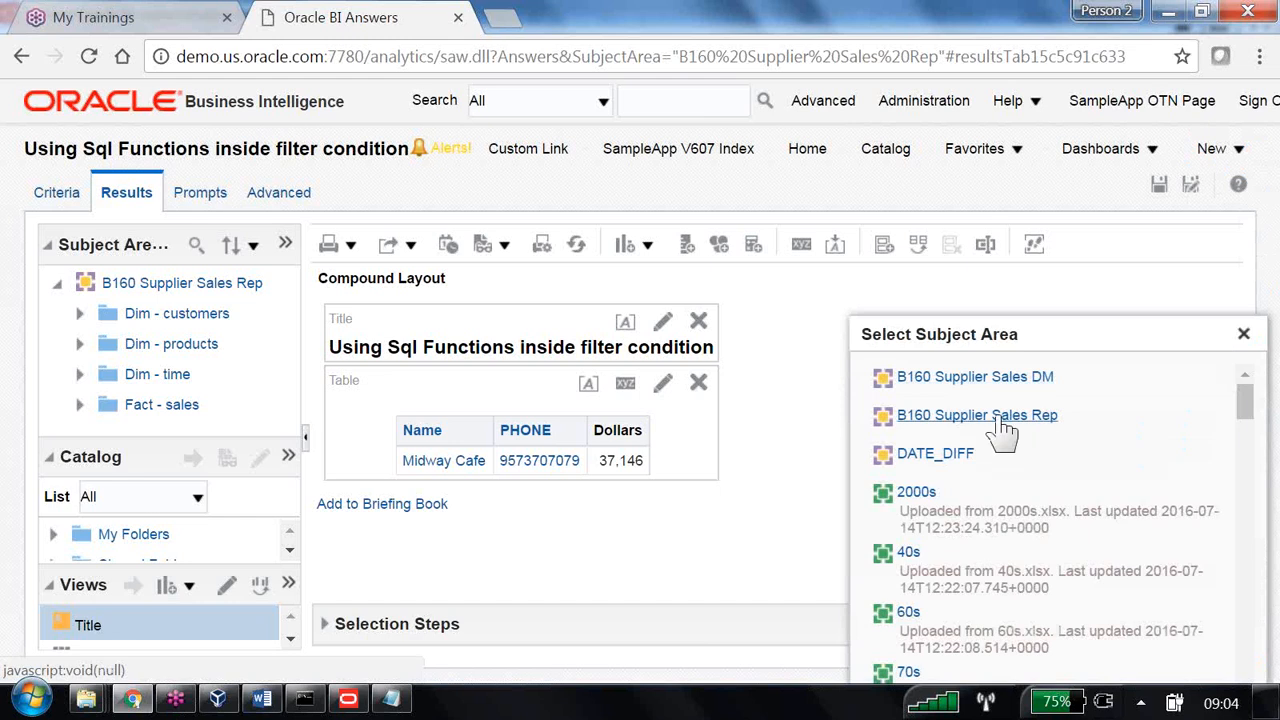
{"action": "left_click", "coordinate": [1045, 425]}
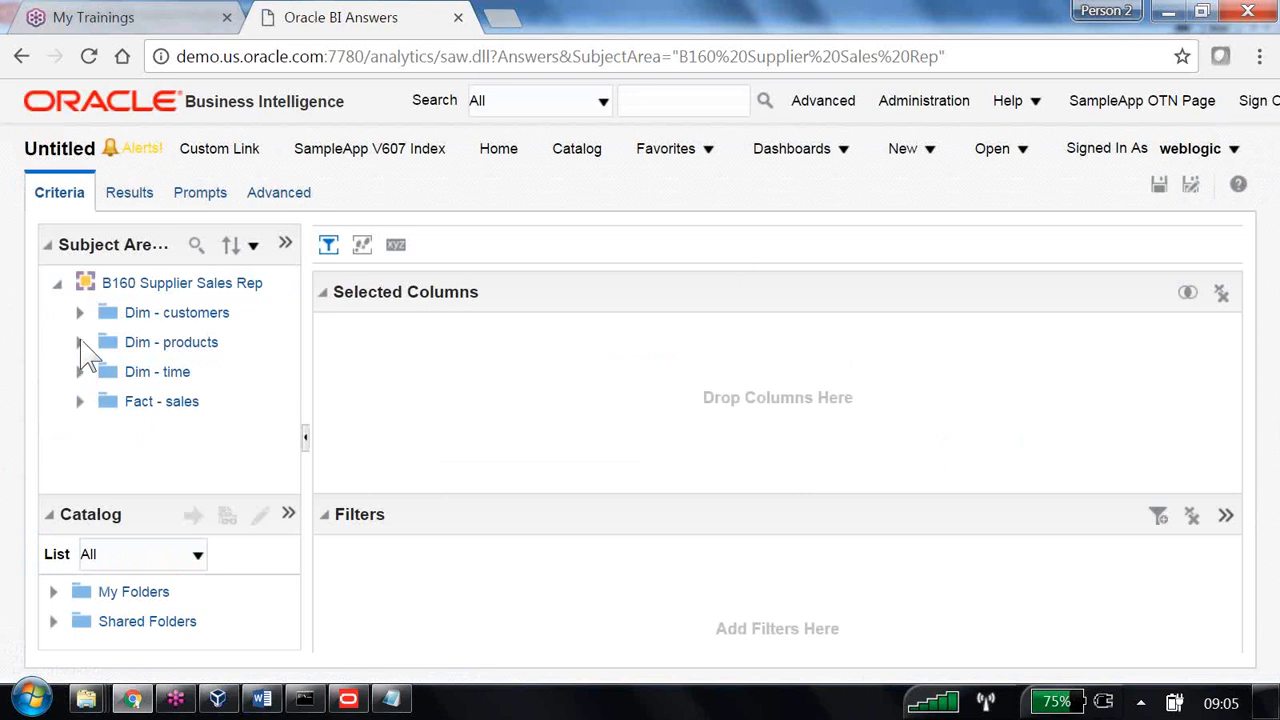
- Add Year from Dim - time and Region from Dim - customers to the columns
{"action": "left_click", "coordinate": [84, 373]}
{"action": "scroll", "coordinate": [171, 443], "scroll_direction": "down", "scroll_amount": 5}
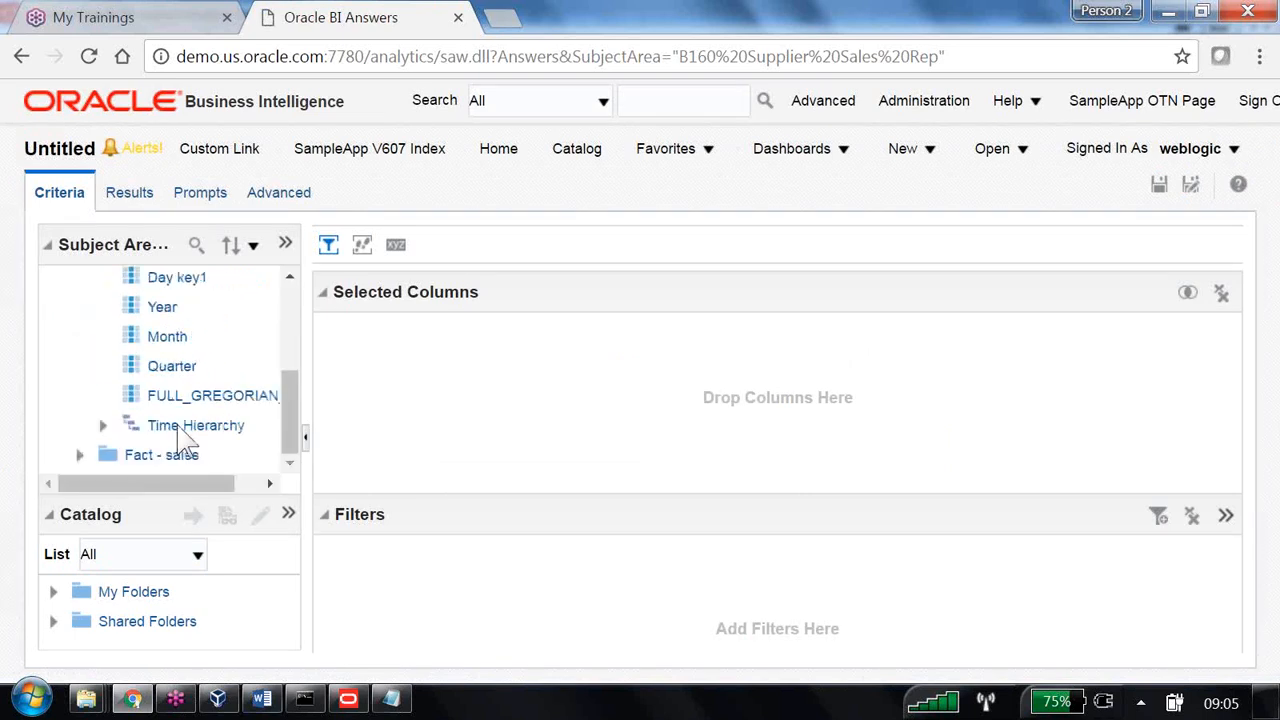
{"action": "double_click", "coordinate": [160, 309]}
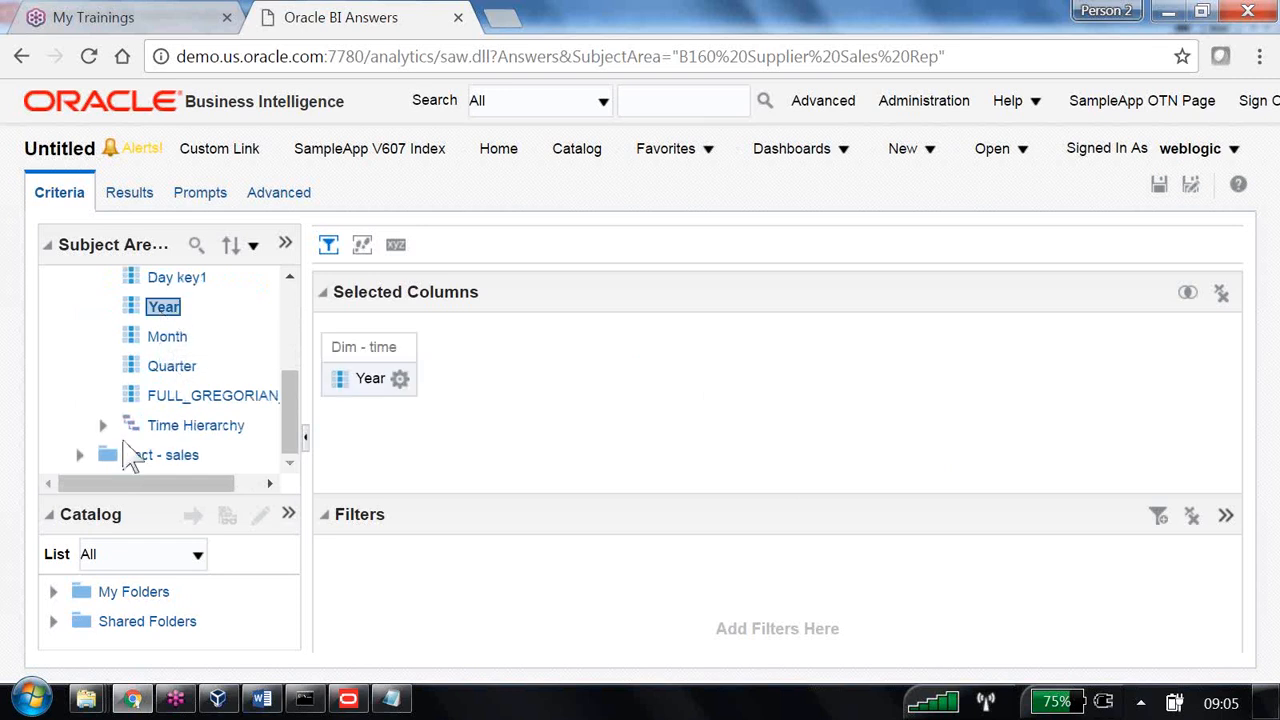
{"action": "scroll", "coordinate": [100, 420], "scroll_direction": "up", "scroll_amount": 5}
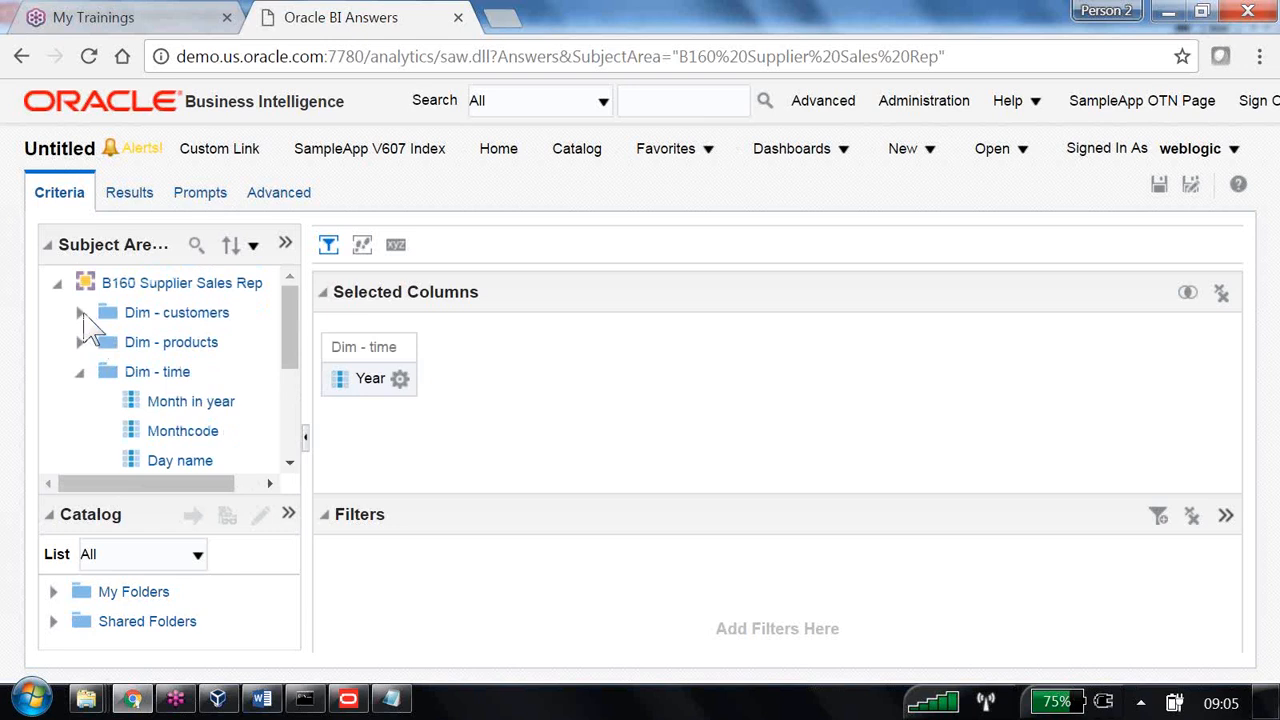
{"action": "left_click", "coordinate": [81, 313]}
{"action": "double_click", "coordinate": [176, 401]}
- Add the Dollars measure from Fact - sales and begin a filter on Year
{"action": "scroll", "coordinate": [170, 440], "scroll_direction": "down", "scroll_amount": 5}
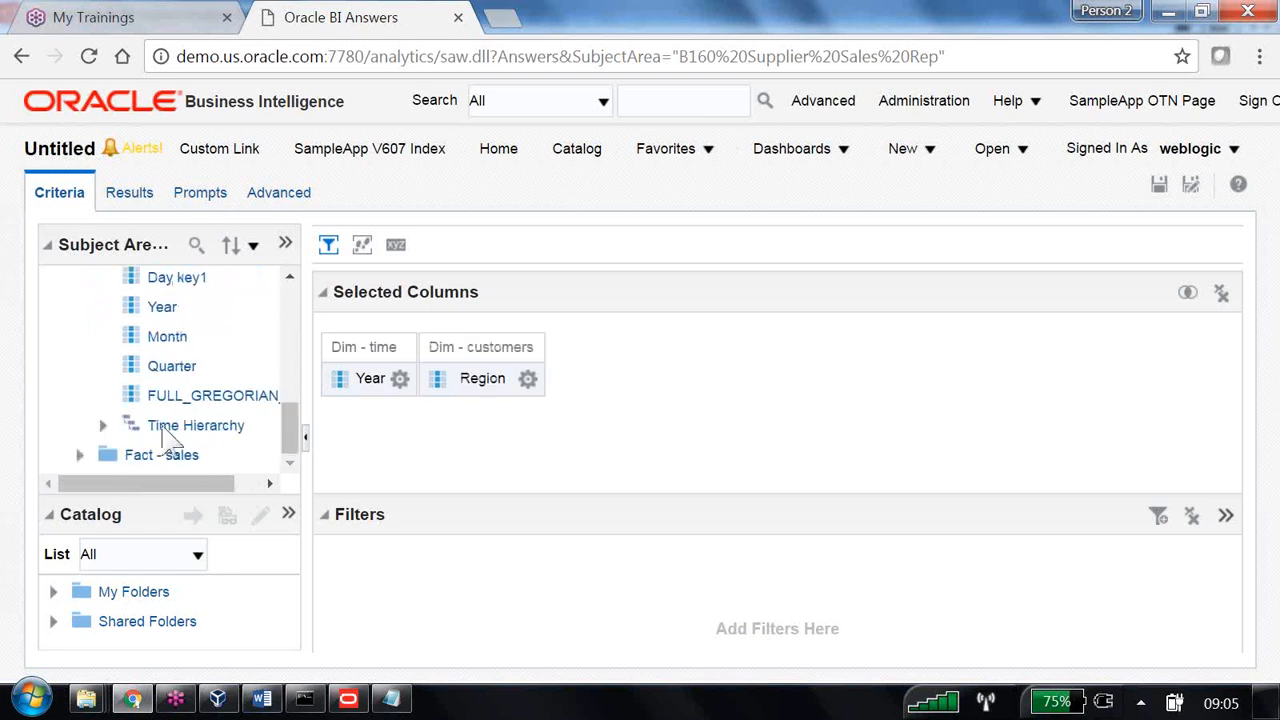
{"action": "left_click", "coordinate": [79, 455]}
{"action": "left_click", "coordinate": [110, 426]}
{"action": "left_click", "coordinate": [196, 338]}
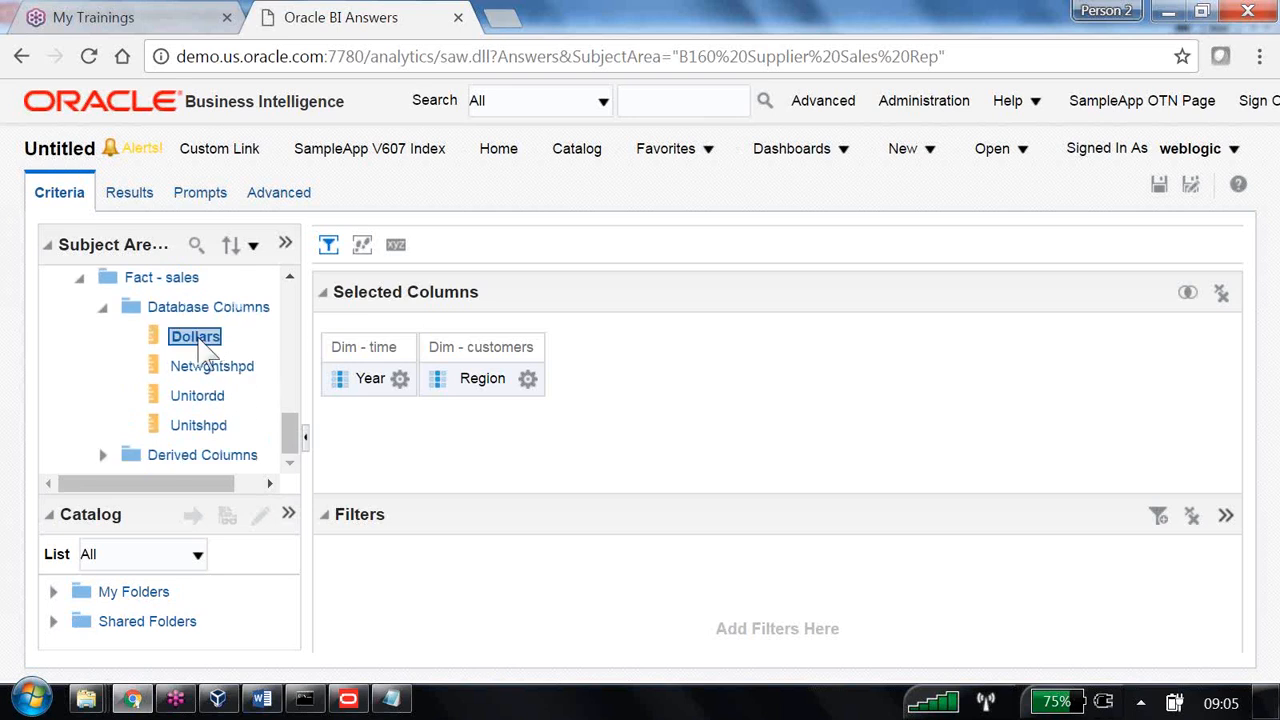
{"action": "double_click", "coordinate": [196, 338]}
{"action": "left_click", "coordinate": [399, 379]}
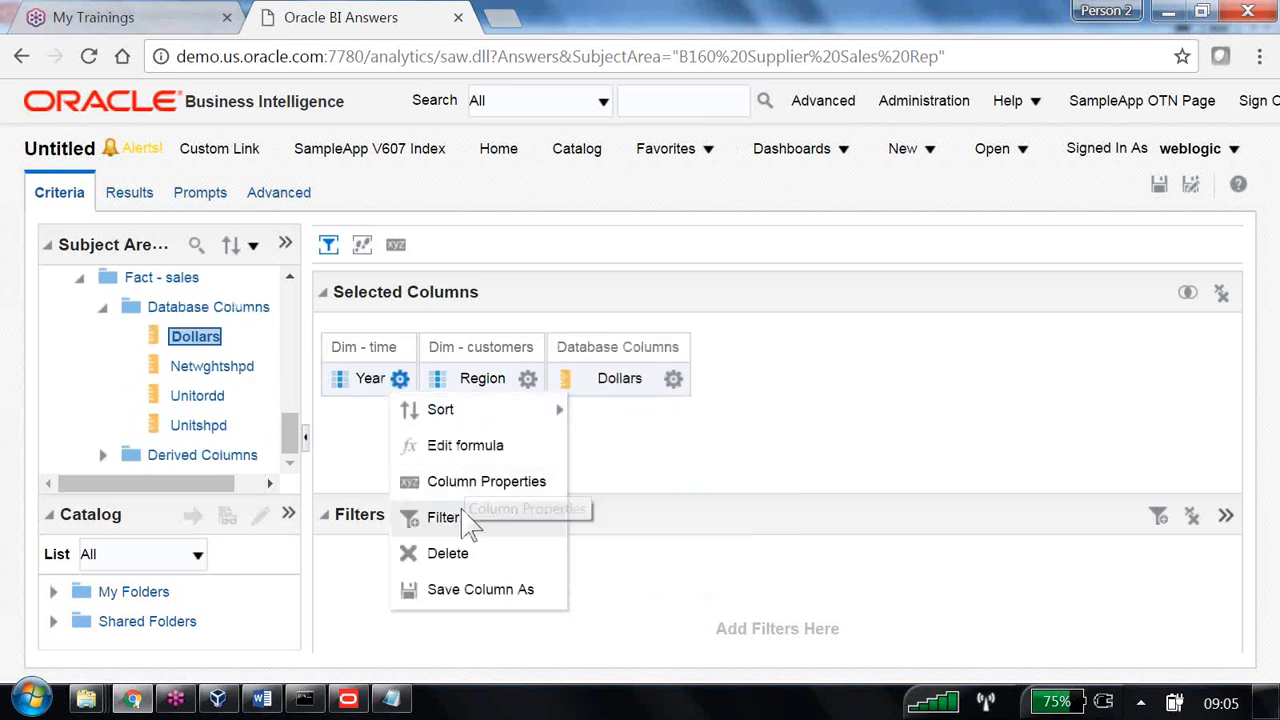
{"action": "left_click", "coordinate": [462, 518]}
- Add filters Year equals 1998 and Region equals East
{"action": "left_click", "coordinate": [847, 320]}
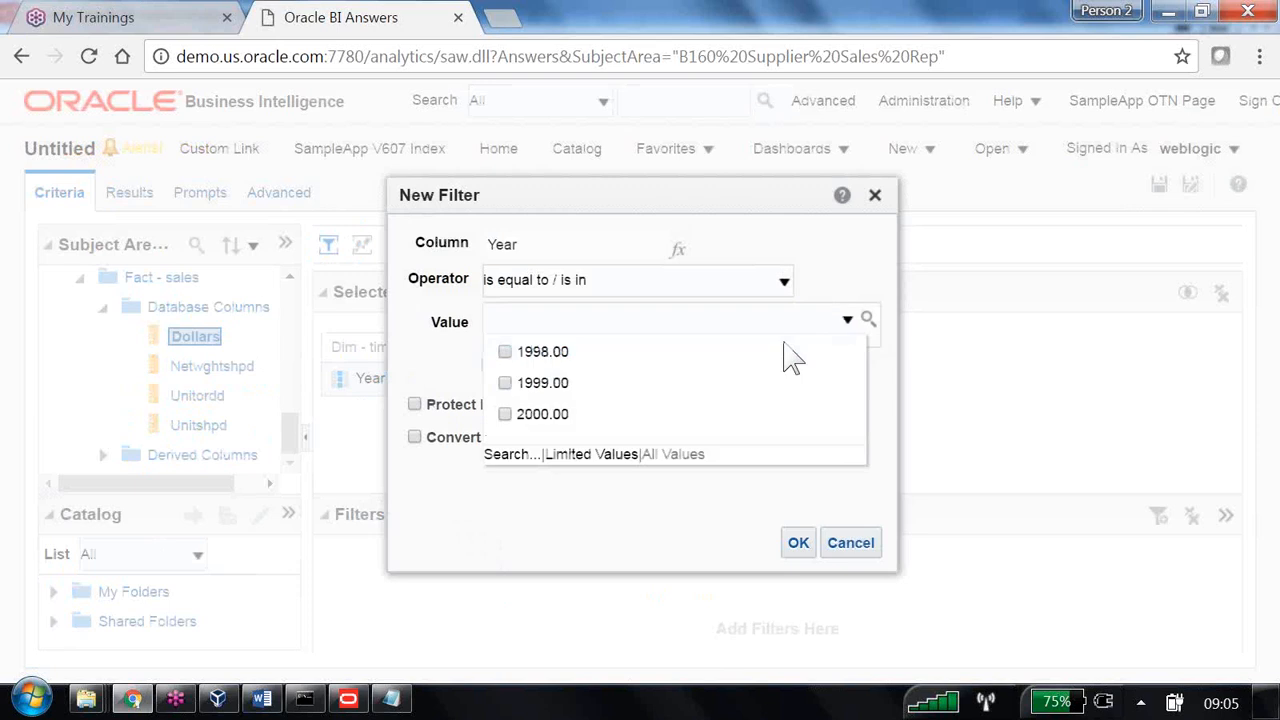
{"action": "left_click", "coordinate": [505, 352]}
{"action": "left_click", "coordinate": [798, 543]}
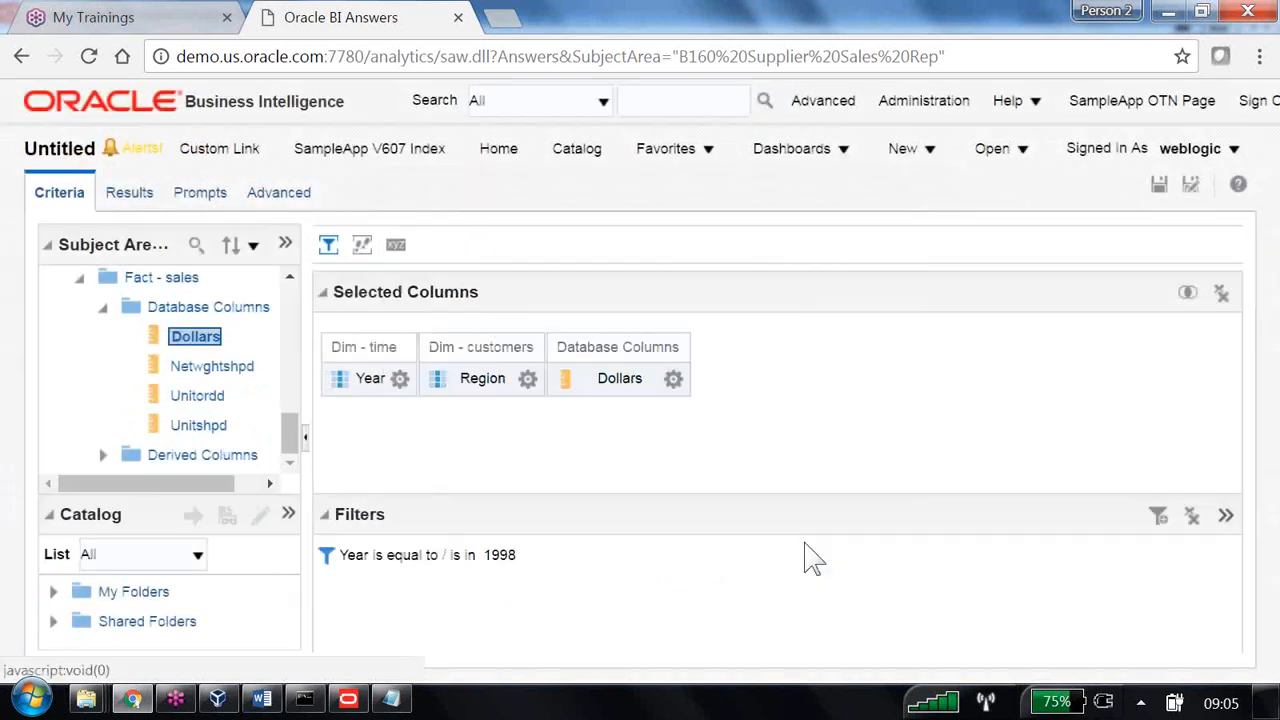
{"action": "left_click", "coordinate": [528, 378]}
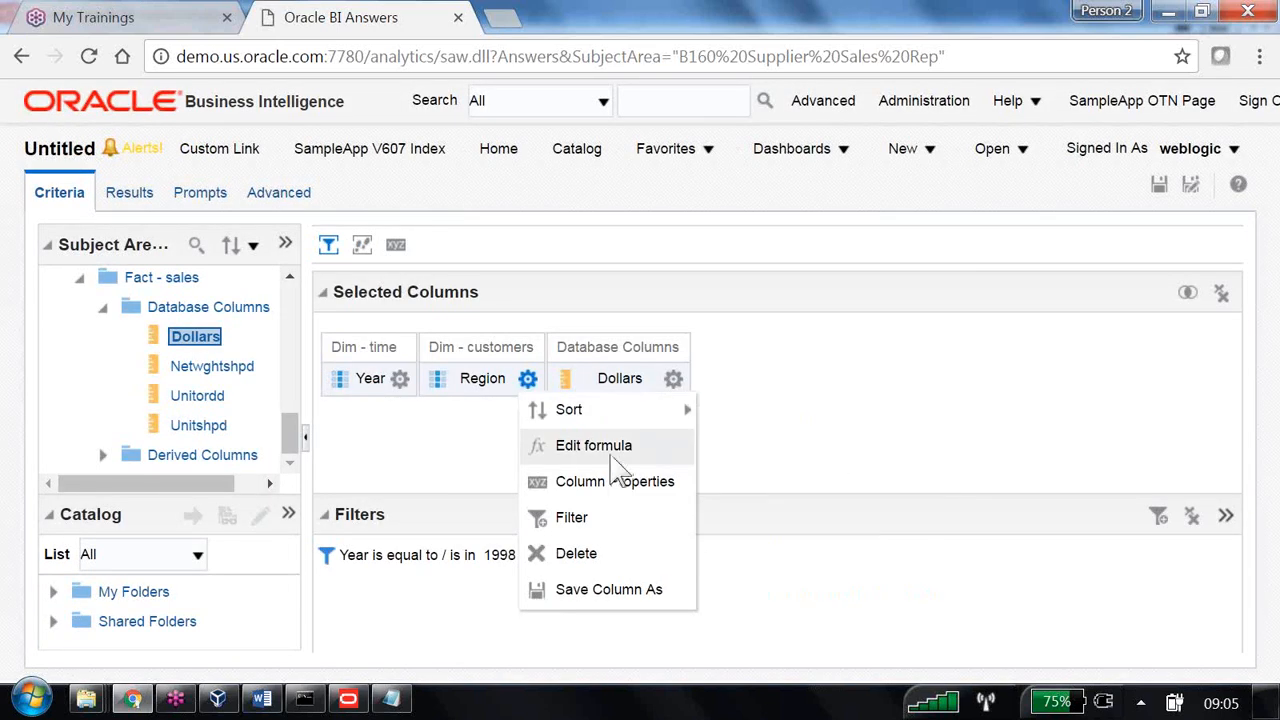
{"action": "left_click", "coordinate": [606, 519]}
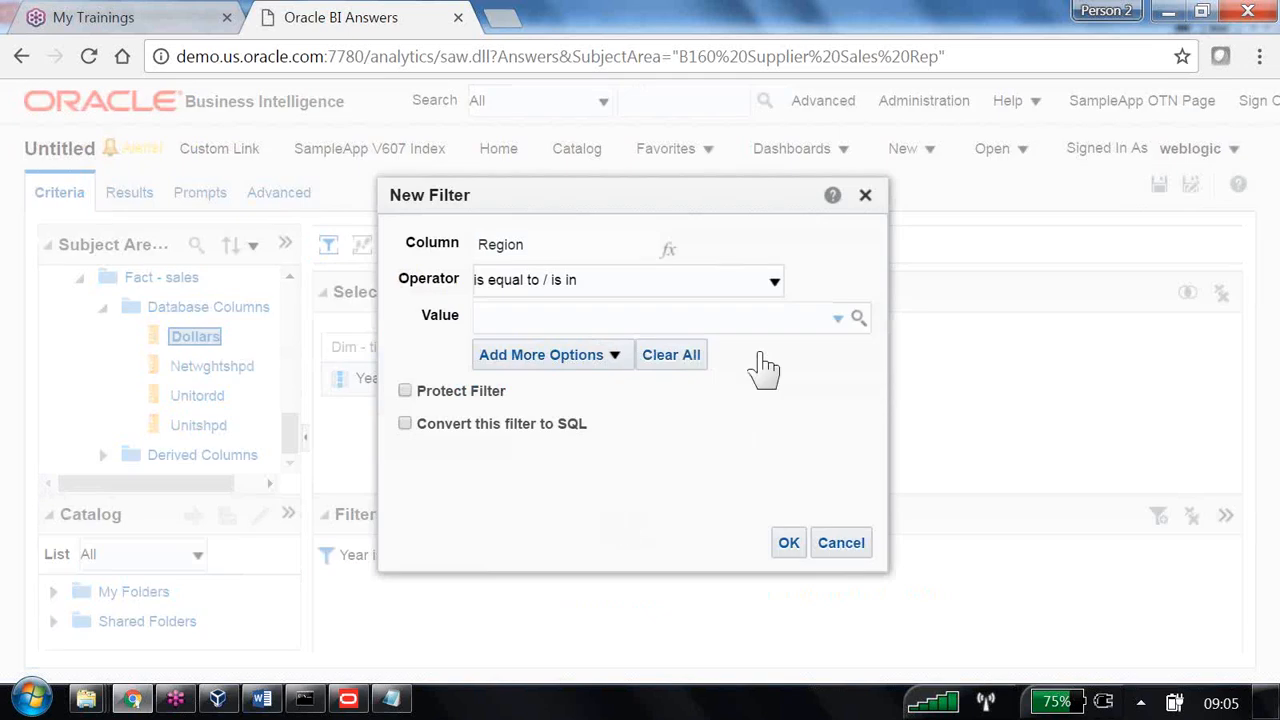
{"action": "left_click", "coordinate": [838, 319]}
{"action": "left_click", "coordinate": [495, 383]}
{"action": "left_click", "coordinate": [788, 542]}
- Add a Dollars greater than 0 filter and join it to Region East with OR
{"action": "left_click", "coordinate": [673, 378]}
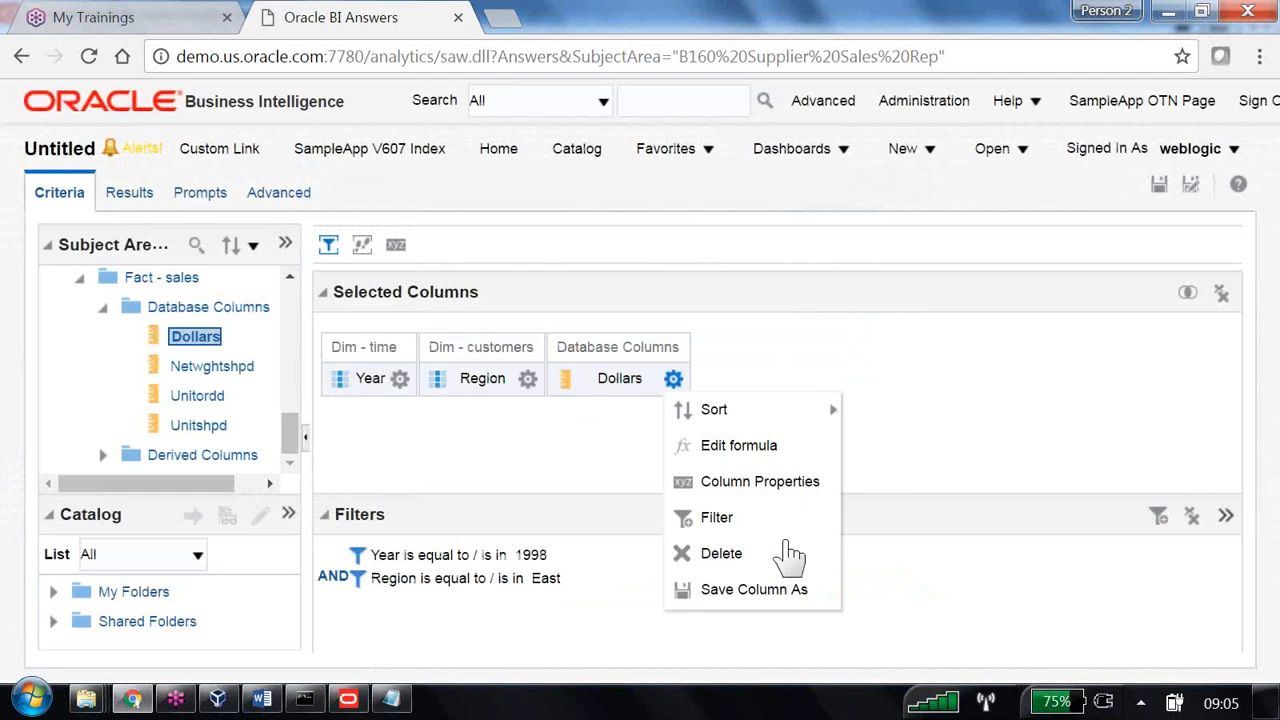
{"action": "left_click", "coordinate": [725, 520]}
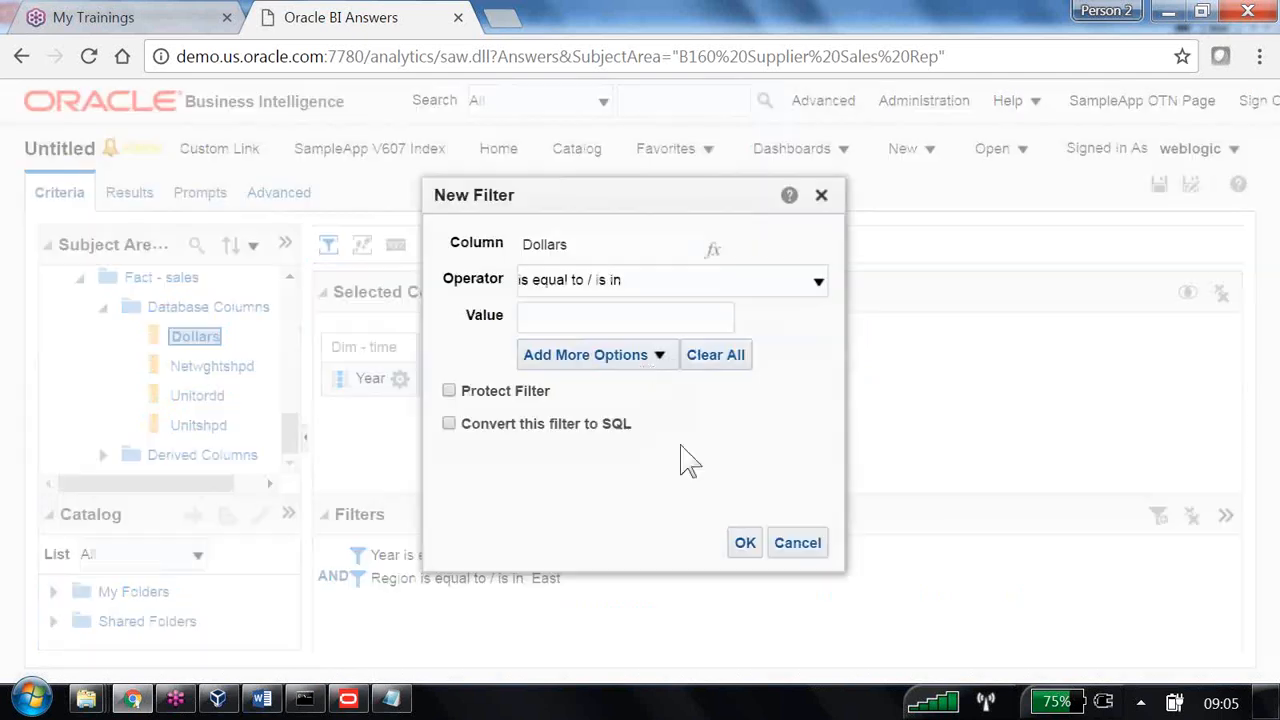
{"action": "left_click", "coordinate": [818, 283]}
{"action": "left_click", "coordinate": [580, 362]}
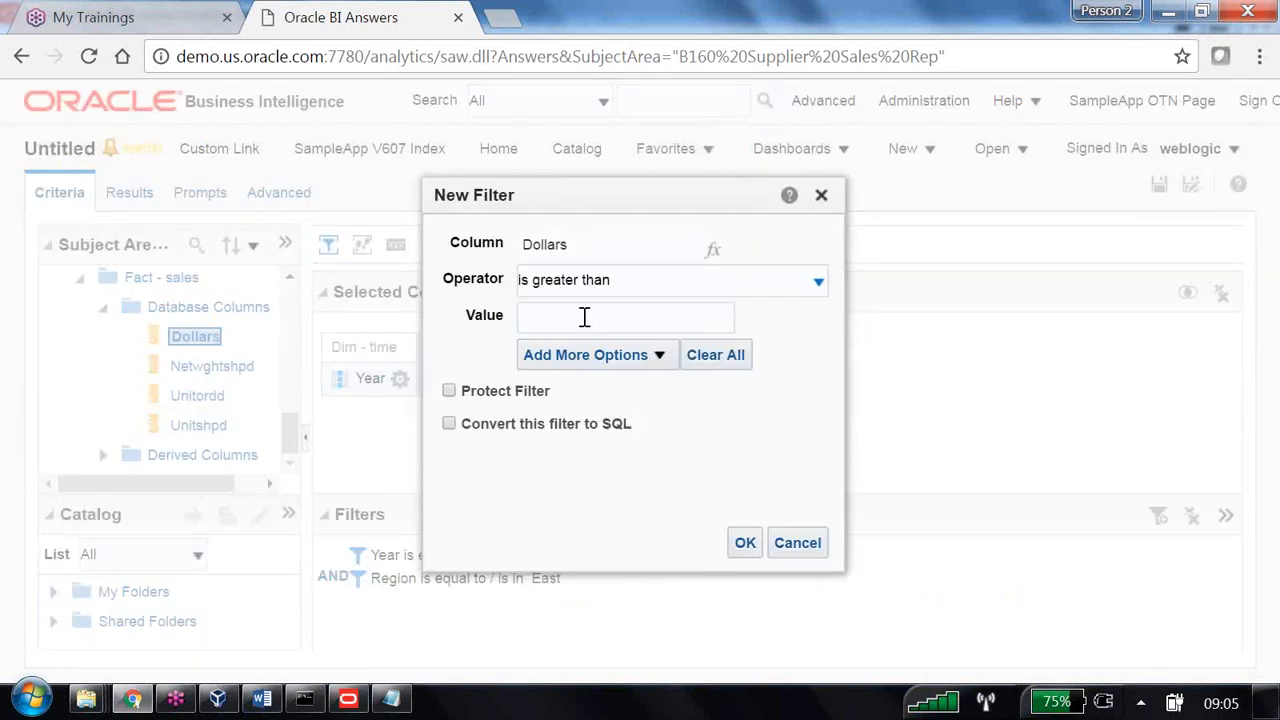
{"action": "left_click", "coordinate": [585, 316]}
{"action": "type", "text": "0"}
{"action": "left_click", "coordinate": [744, 543]}
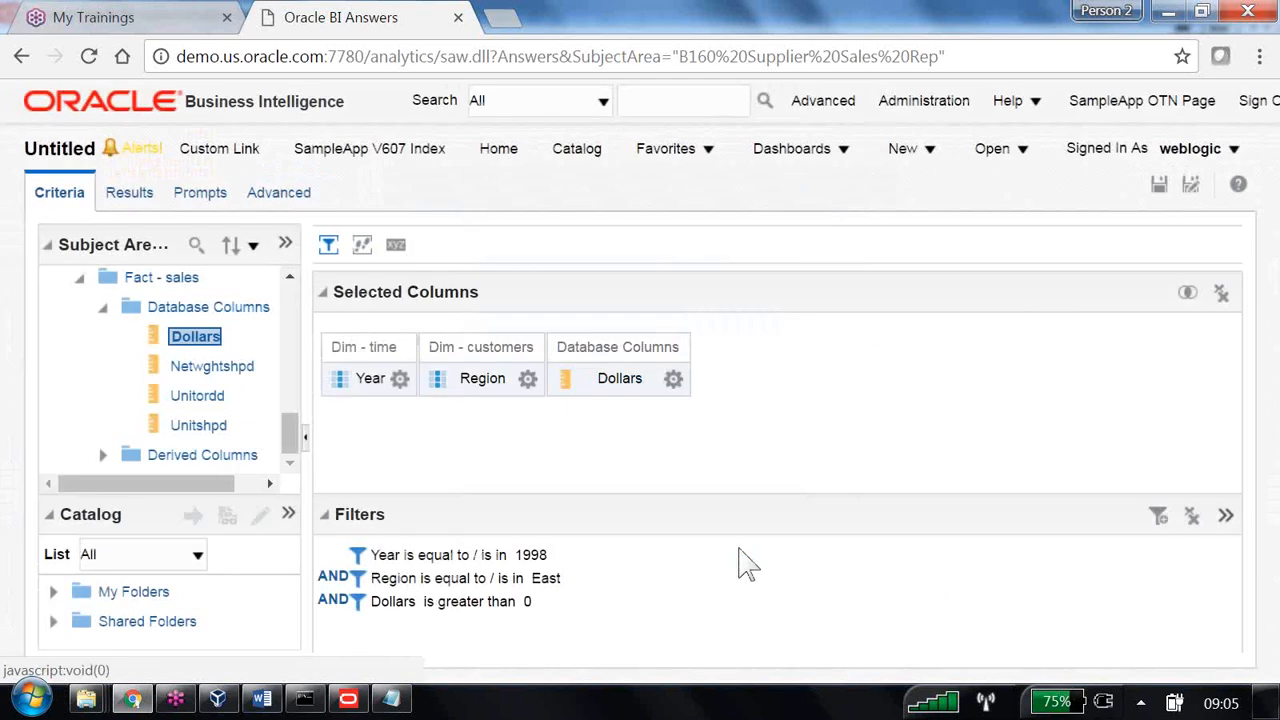
{"action": "left_click", "coordinate": [338, 602]}
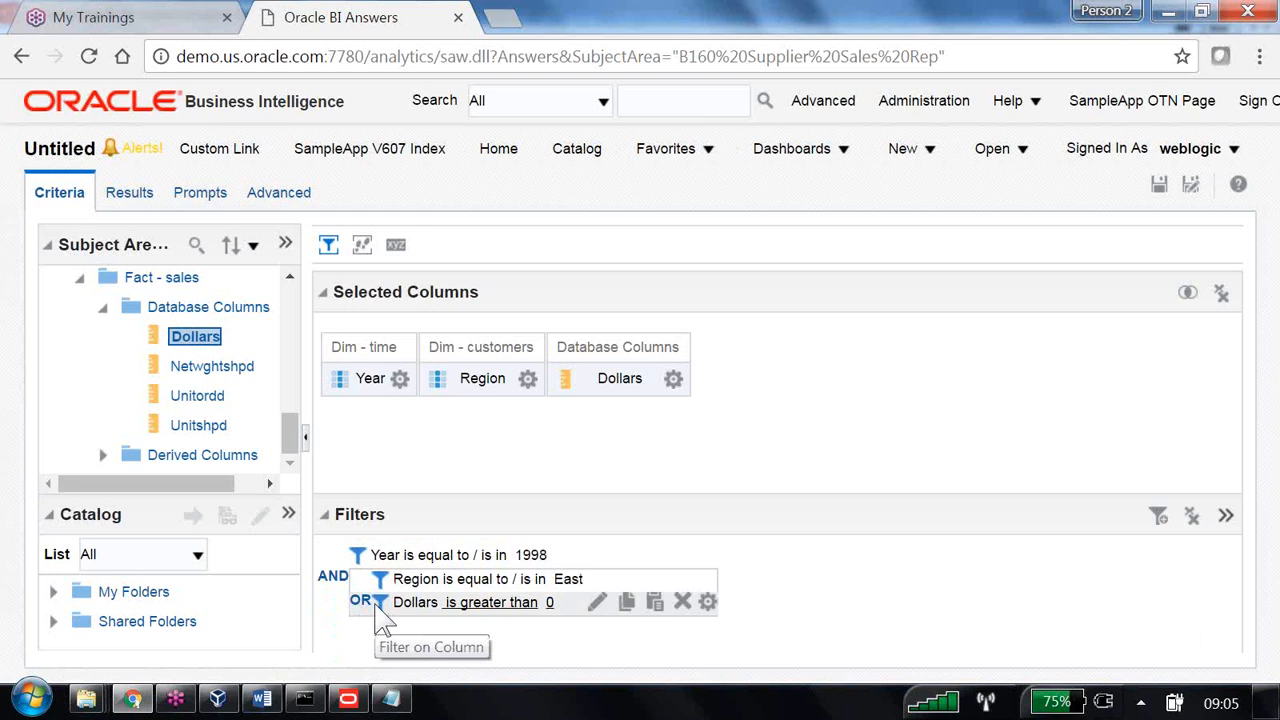
- Save the grouped-filter analysis as '07 Group Filters' in /Shared Folders/B160, then bring up the GoToTraining panel
{"action": "left_click", "coordinate": [1192, 186]}
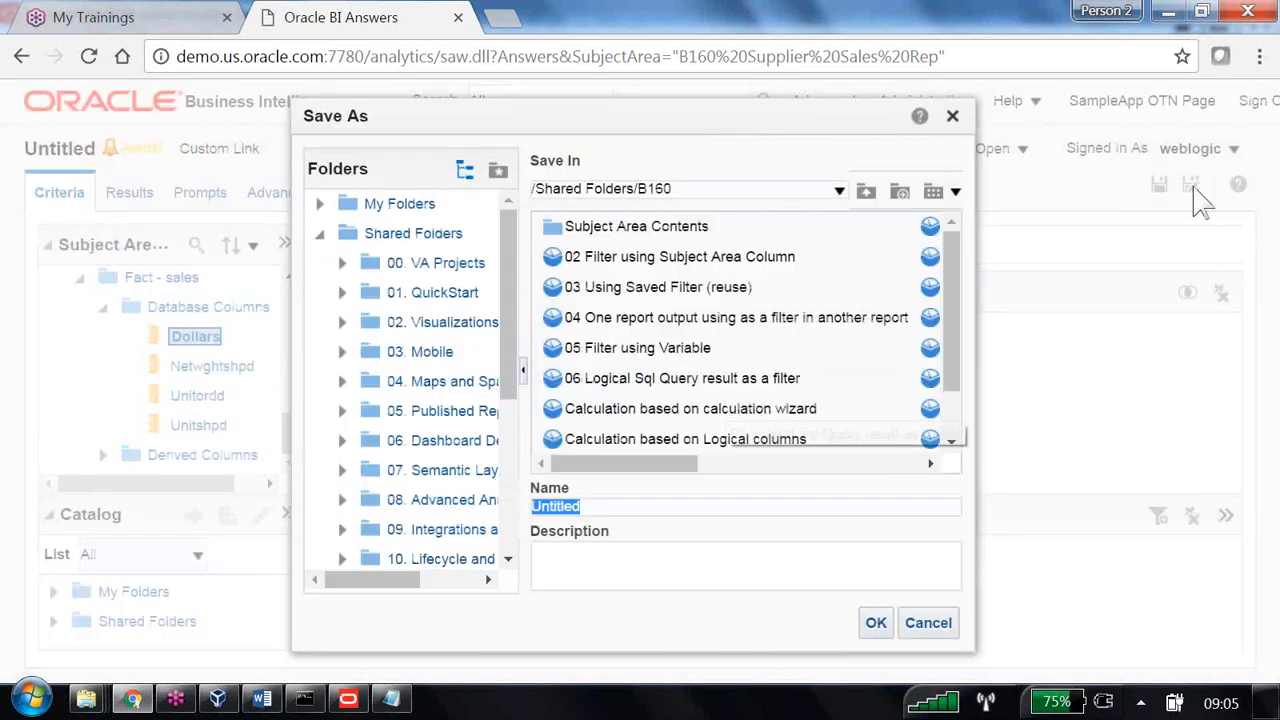
{"action": "type", "text": "07 Group Filters"}
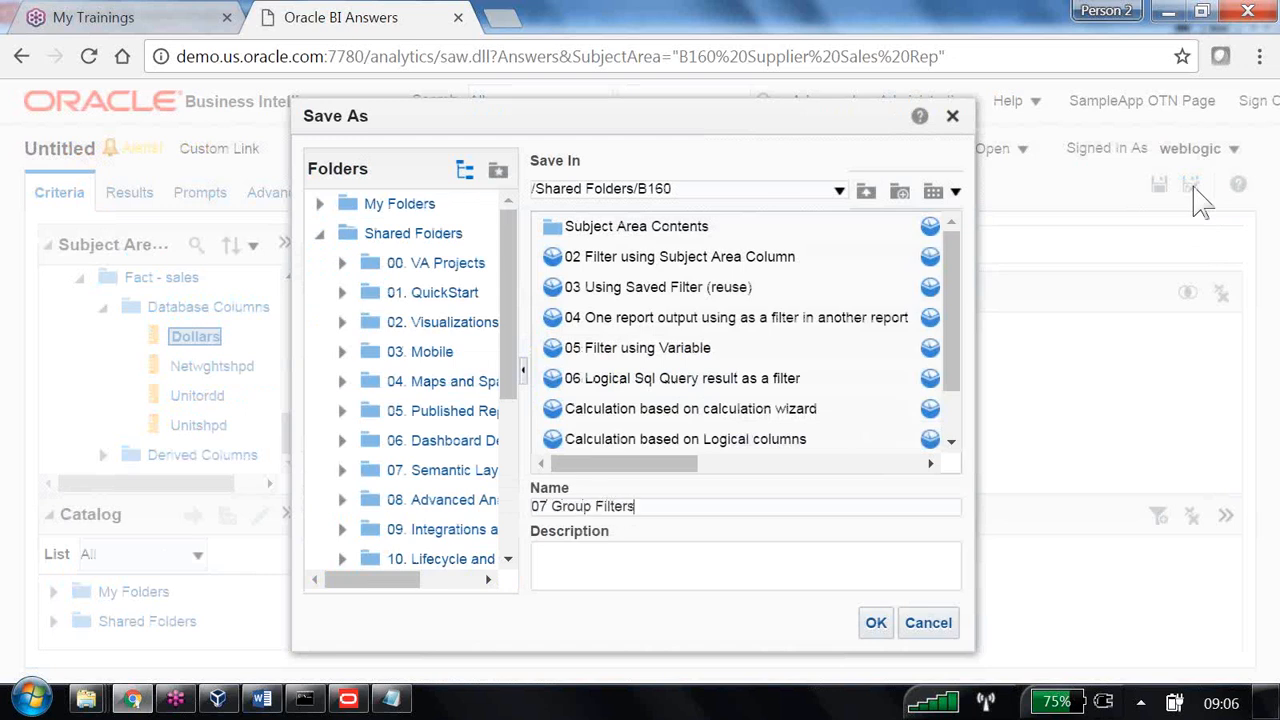
{"action": "key", "text": "Return"}
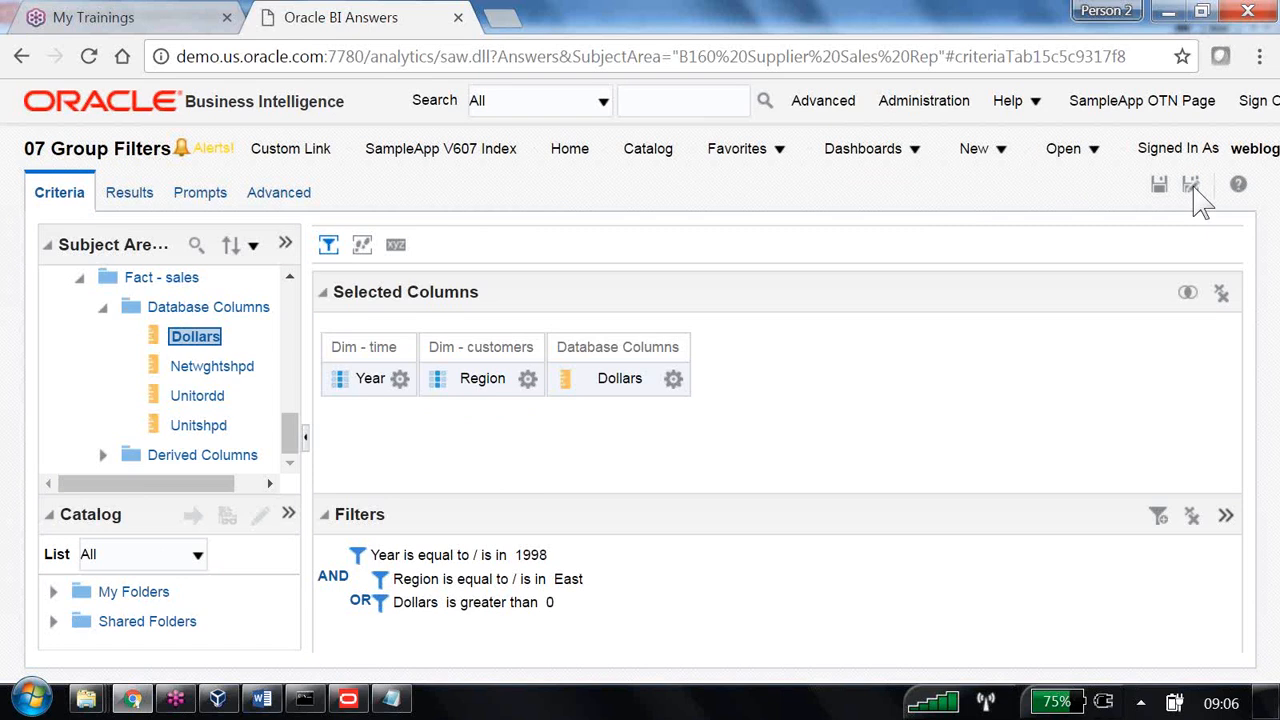
{"action": "left_click", "coordinate": [840, 41]}
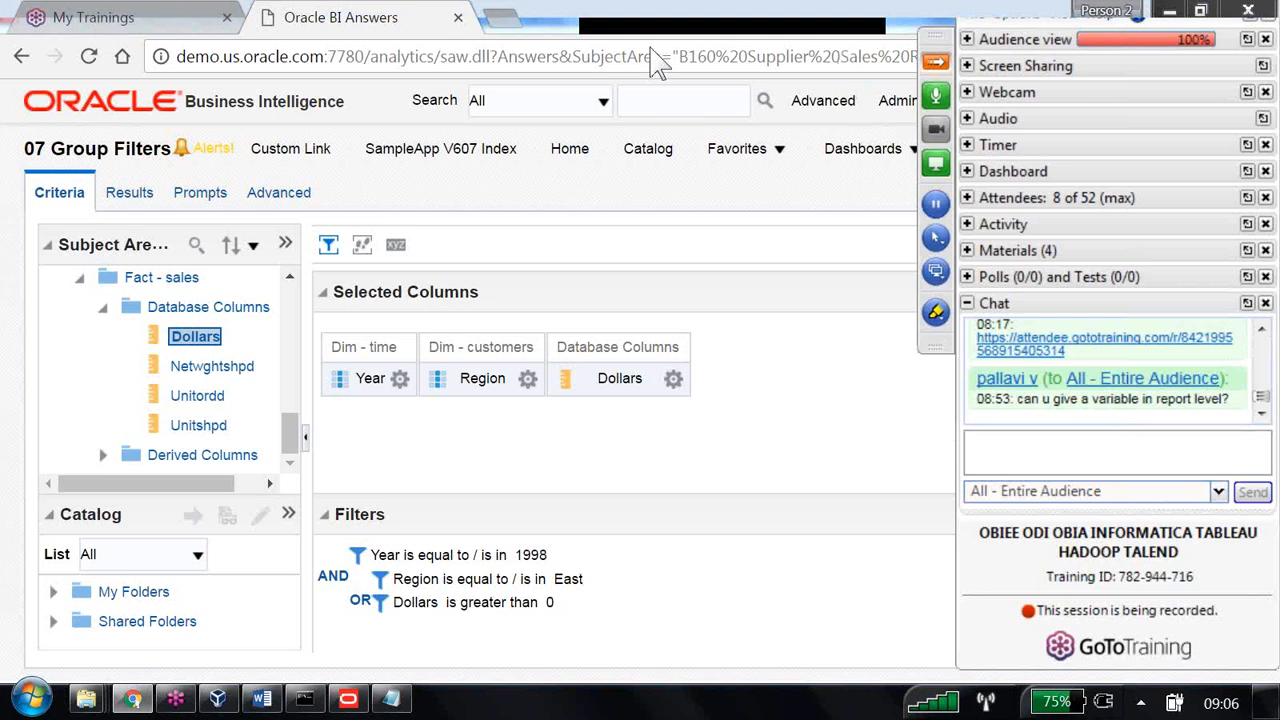
- Expand the Screen Sharing and Attendees panes, preview the filtered Results, and return to Criteria
{"action": "left_click", "coordinate": [967, 66]}
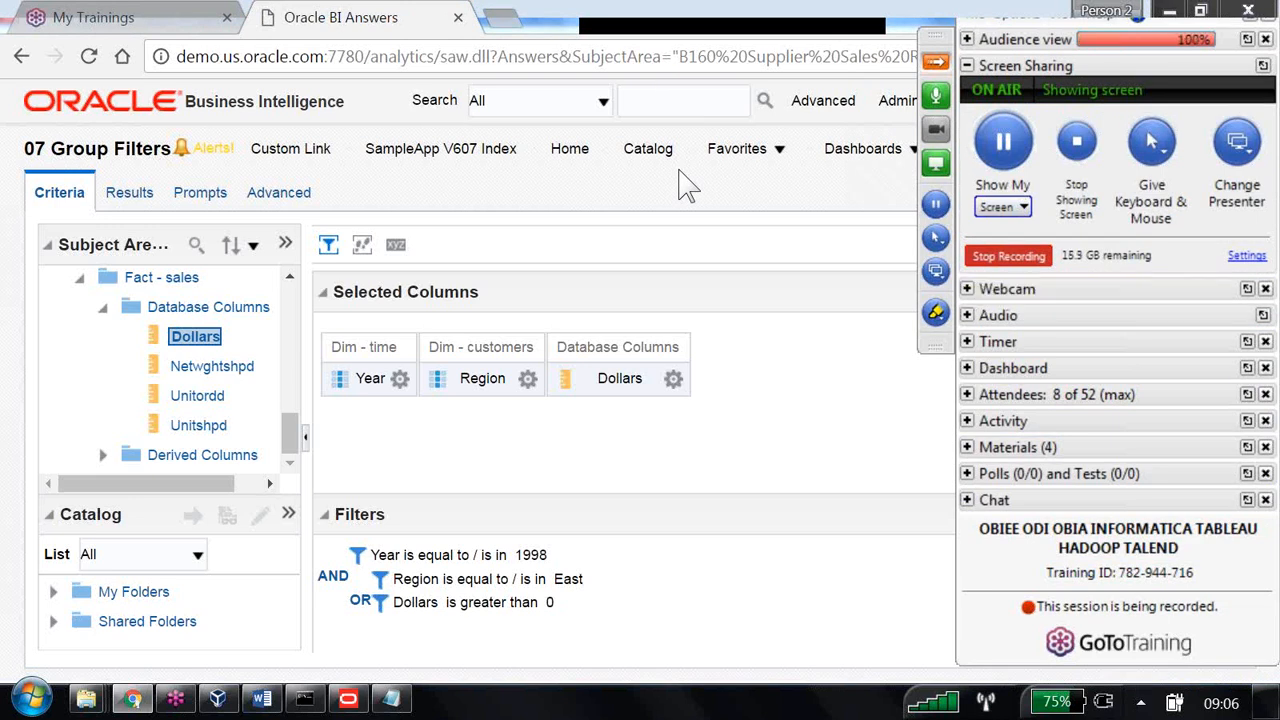
{"action": "left_click", "coordinate": [967, 395]}
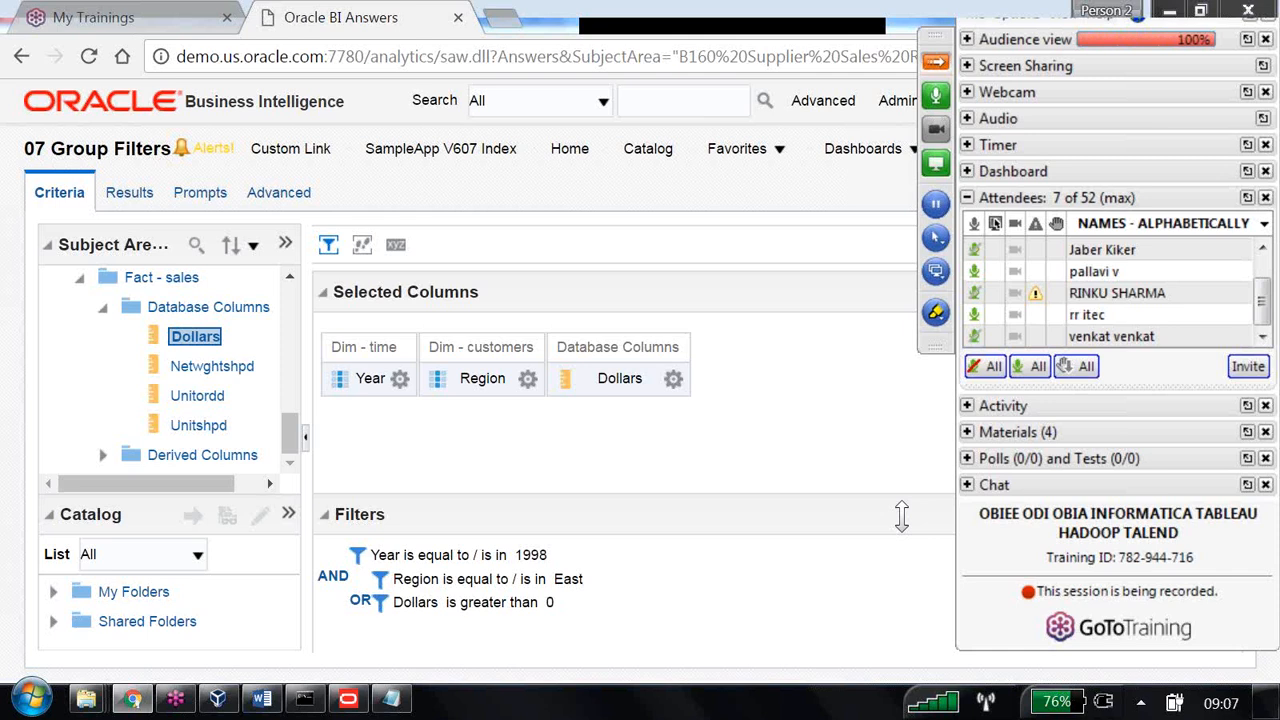
{"action": "left_click", "coordinate": [138, 206]}
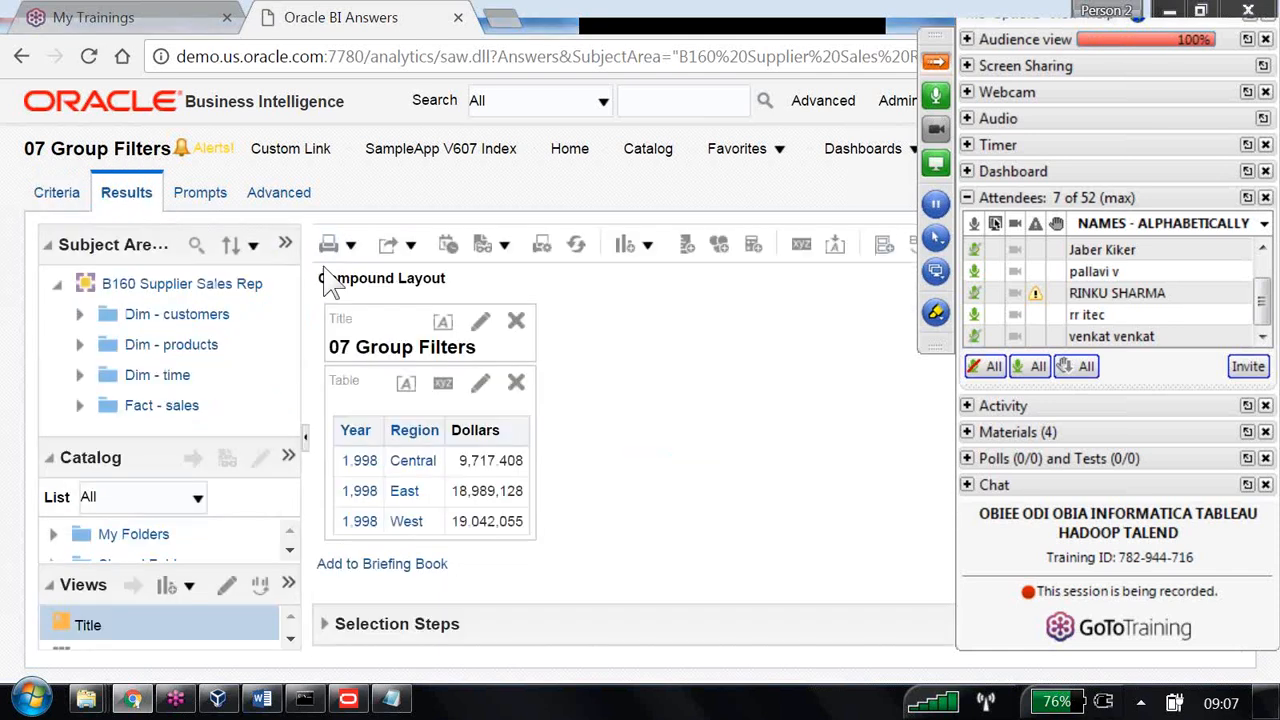
{"action": "left_click", "coordinate": [54, 195]}
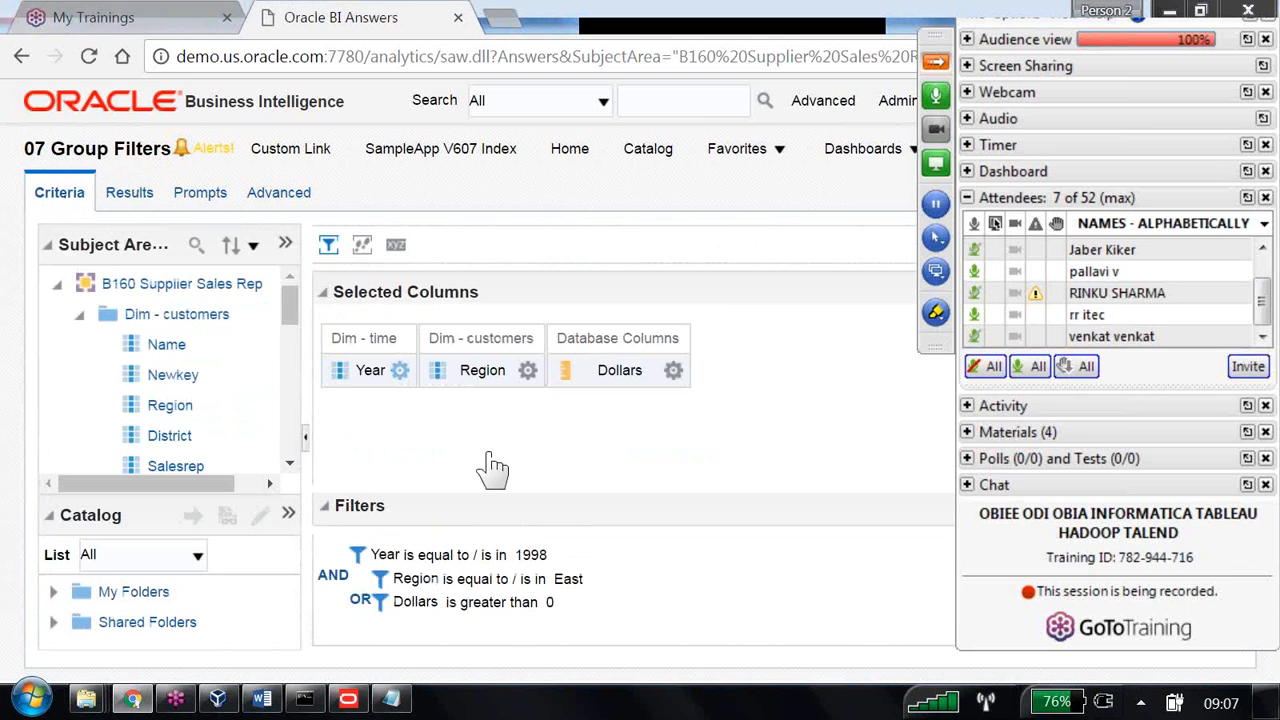
- Open the Edit Column Formula dialog for the Year column, holding "Dim - time"."Year"
{"action": "left_click", "coordinate": [400, 370]}
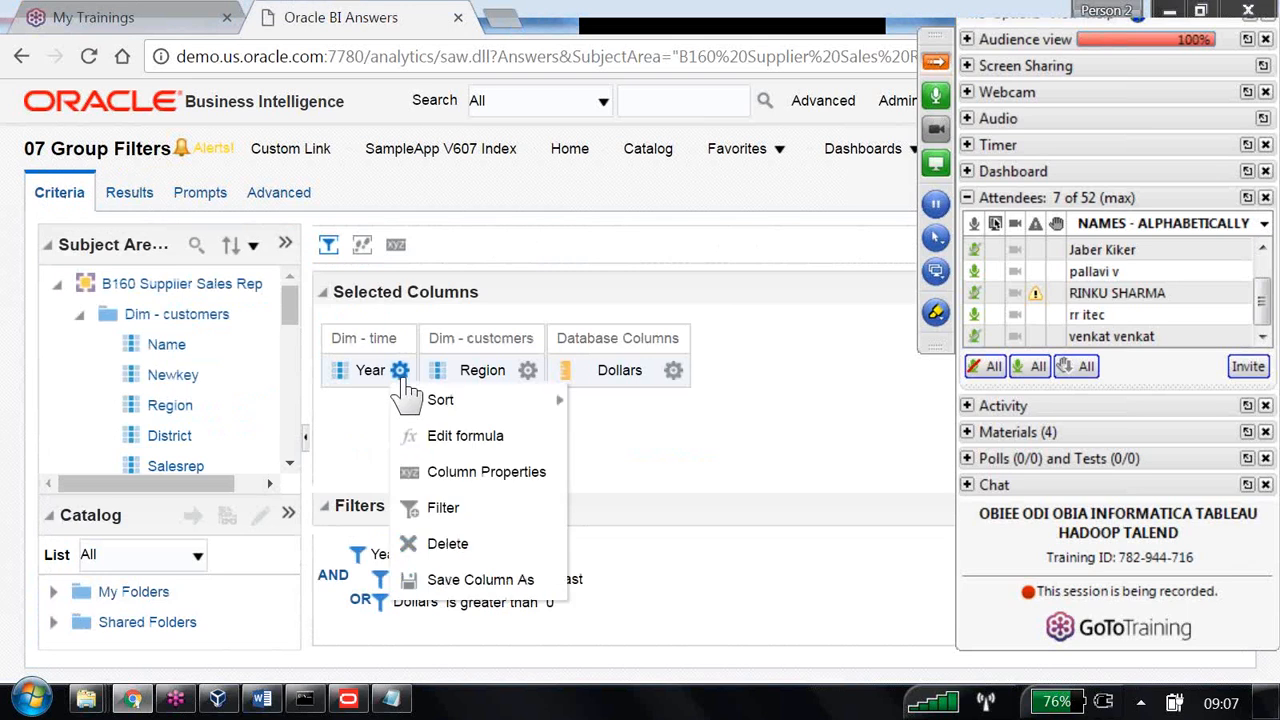
{"action": "left_click", "coordinate": [462, 436]}
{"action": "left_click", "coordinate": [599, 404]}
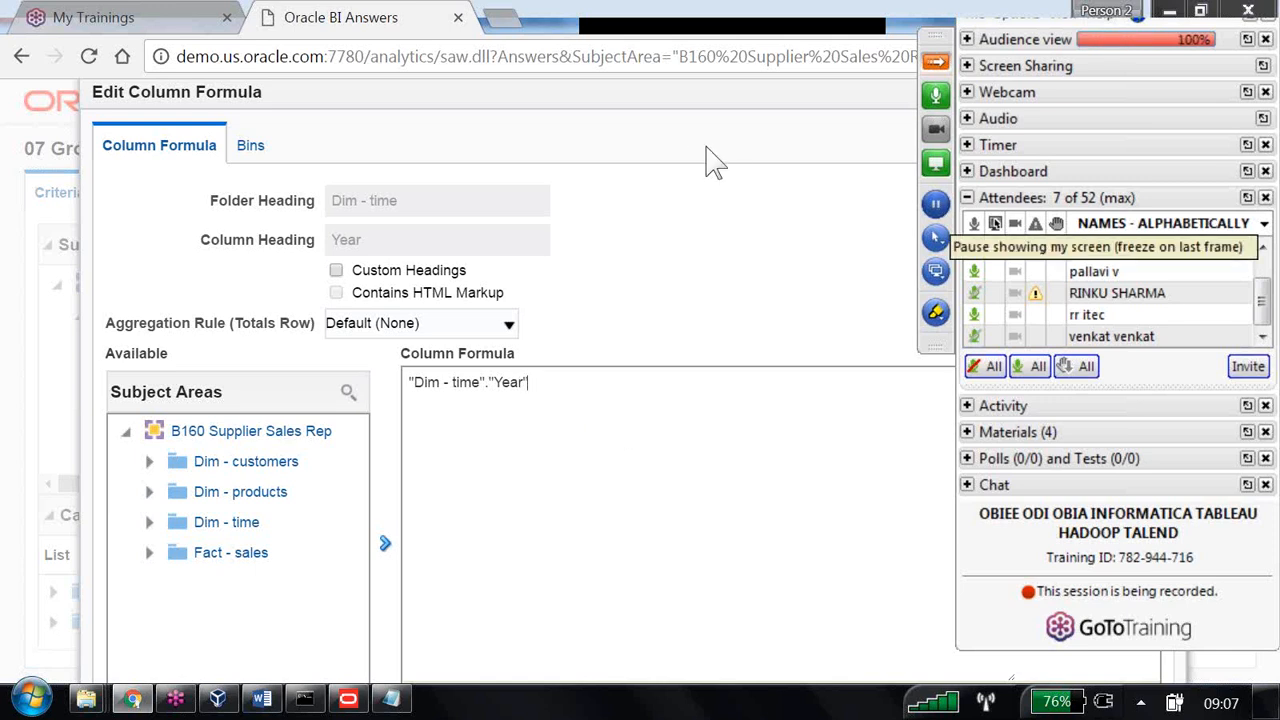
{"action": "scroll", "coordinate": [880, 330], "scroll_direction": "down", "scroll_amount": 3}
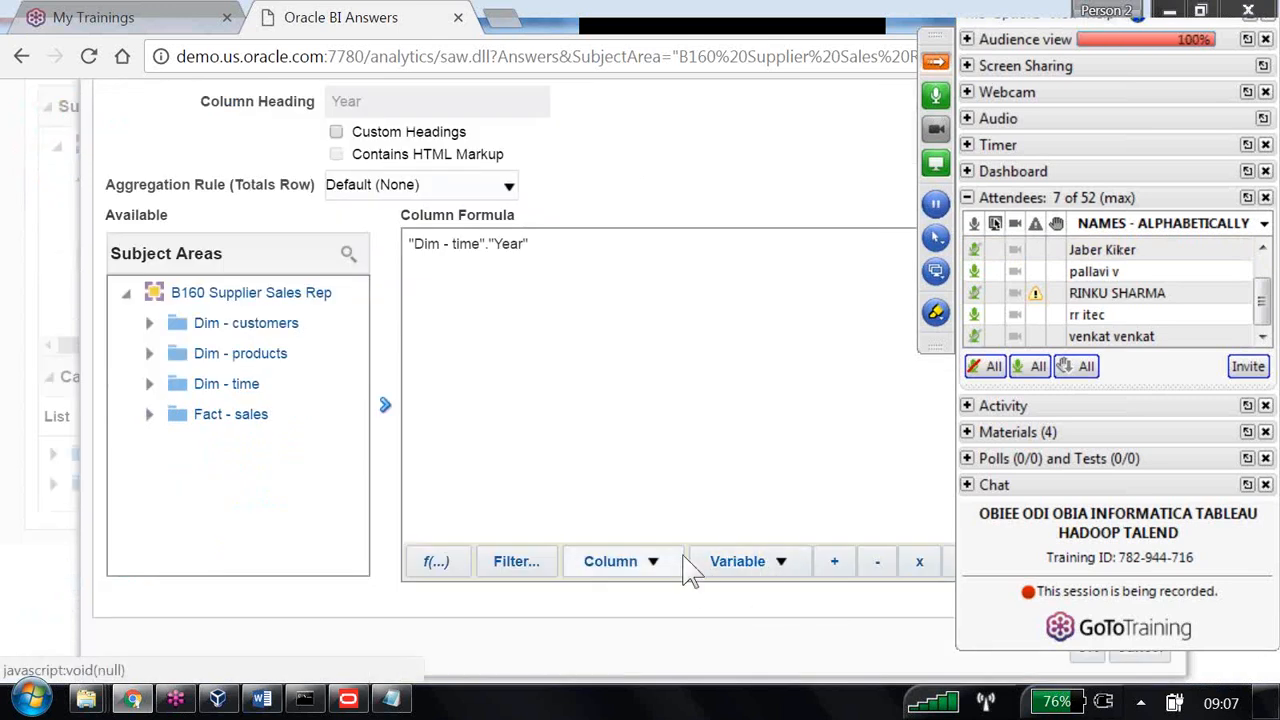
{"action": "left_click", "coordinate": [436, 561]}
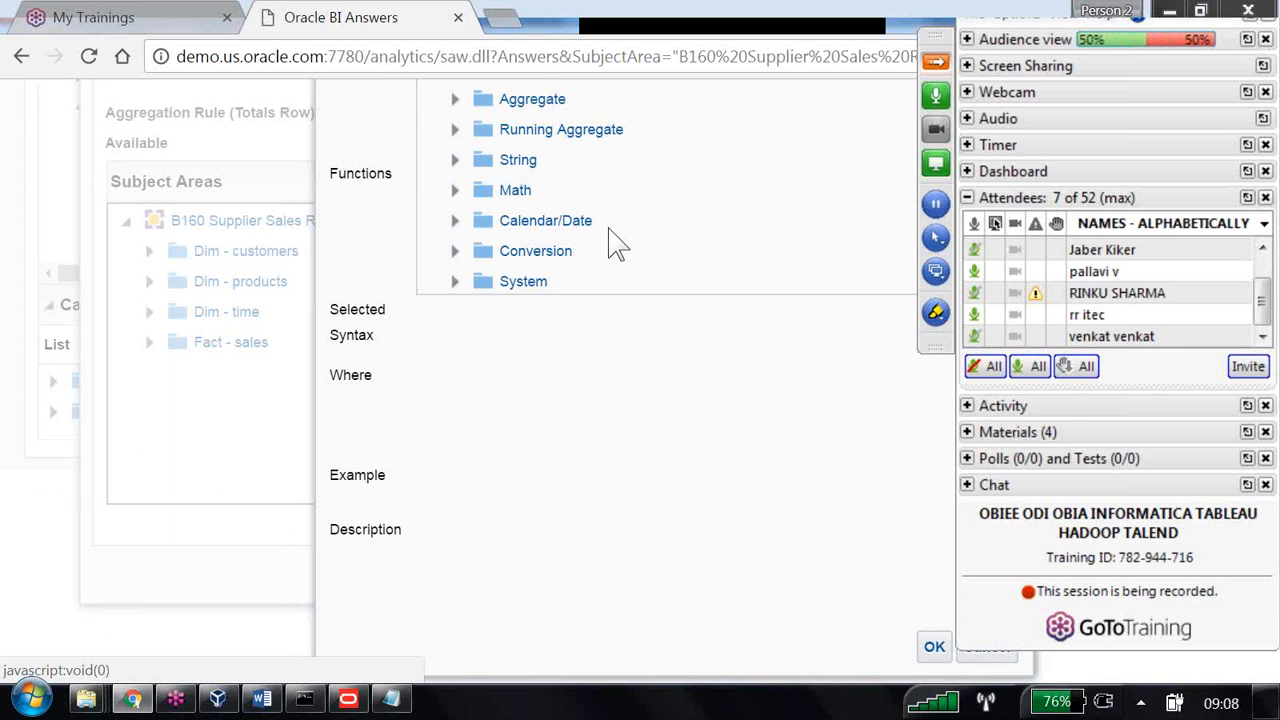
{"action": "left_click", "coordinate": [995, 658]}
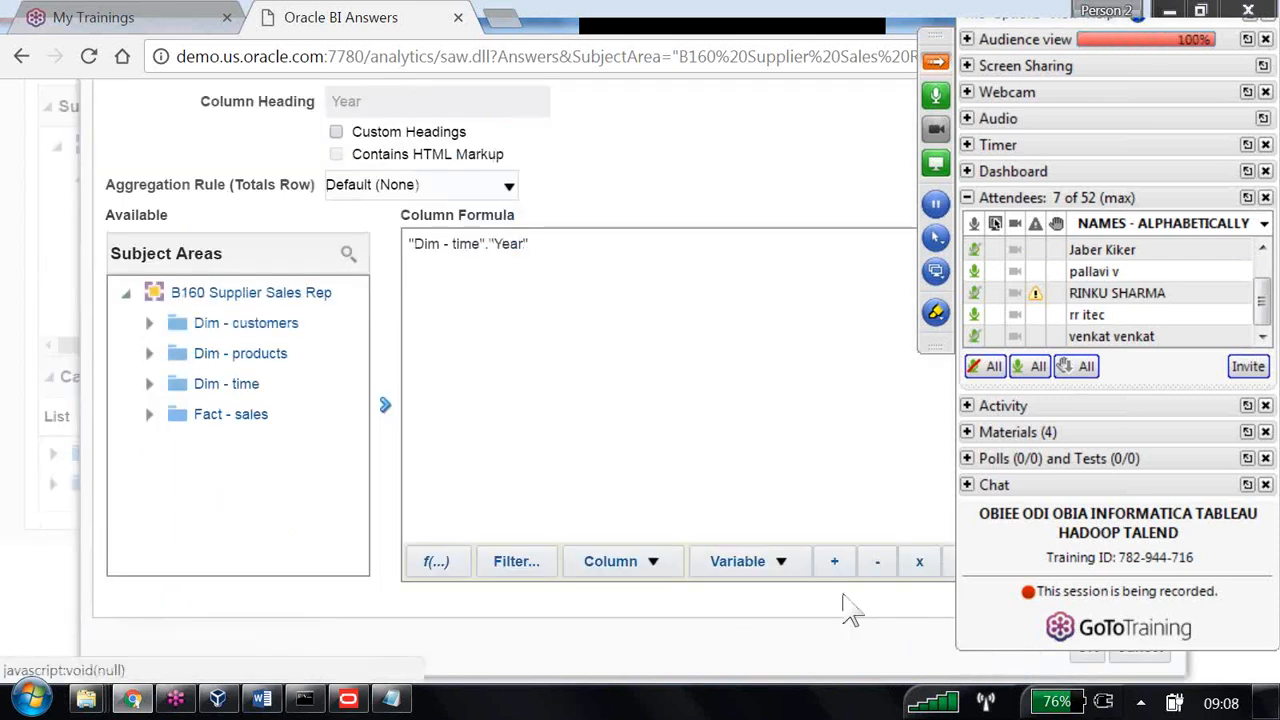